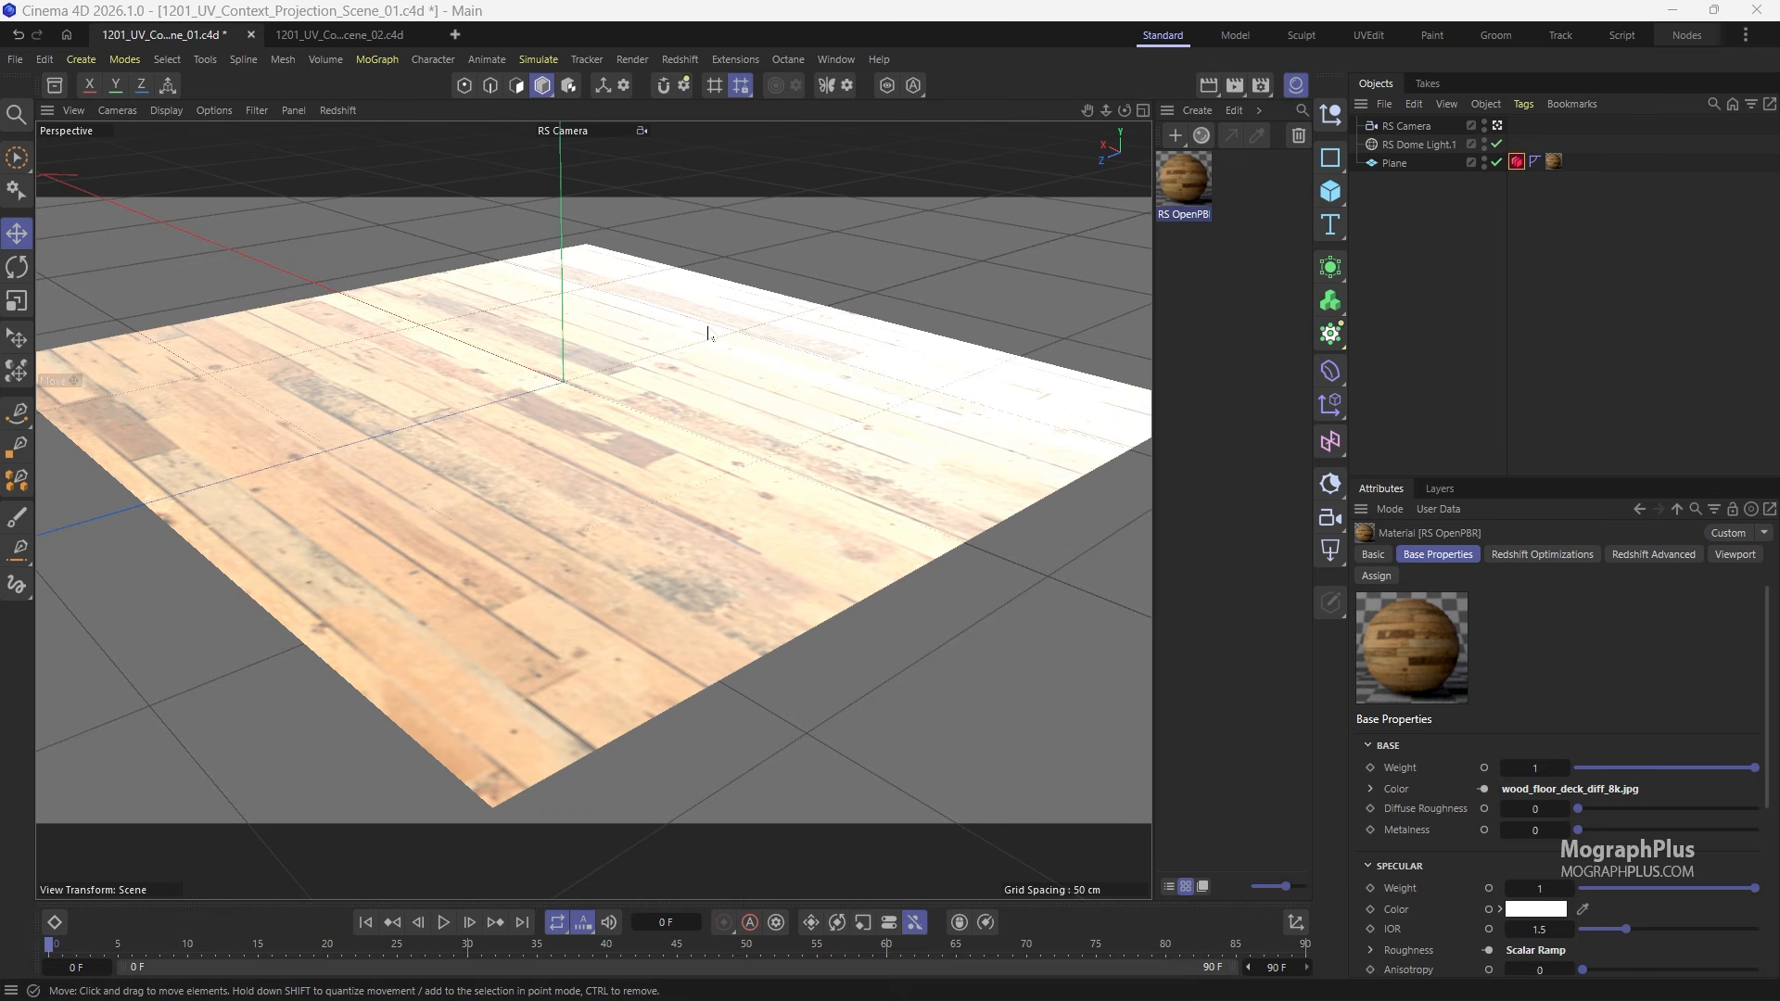
Step: Open the RS OpenPBR material in the Node Editor and move its window aside so the texture nodes are reachable
{"action": "double_click", "coordinate": [1187, 178]}
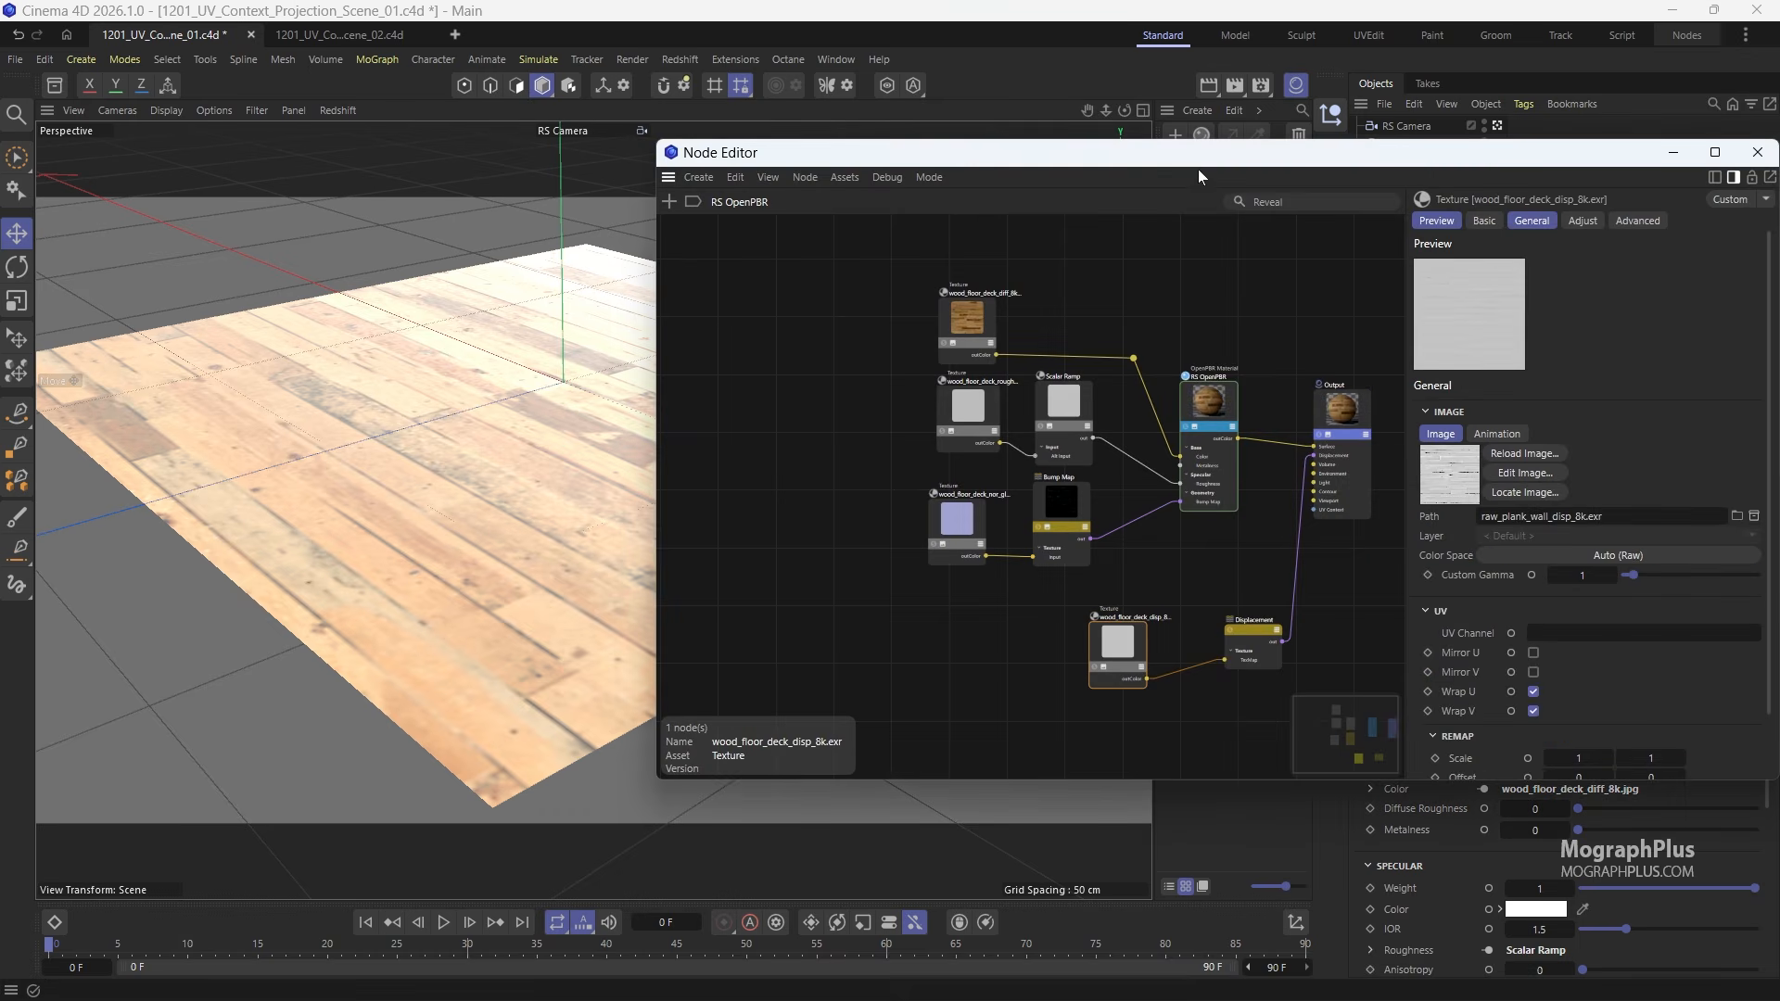
{"action": "left_click_drag", "start_coordinate": [1187, 164], "coordinate": [345, 200]}
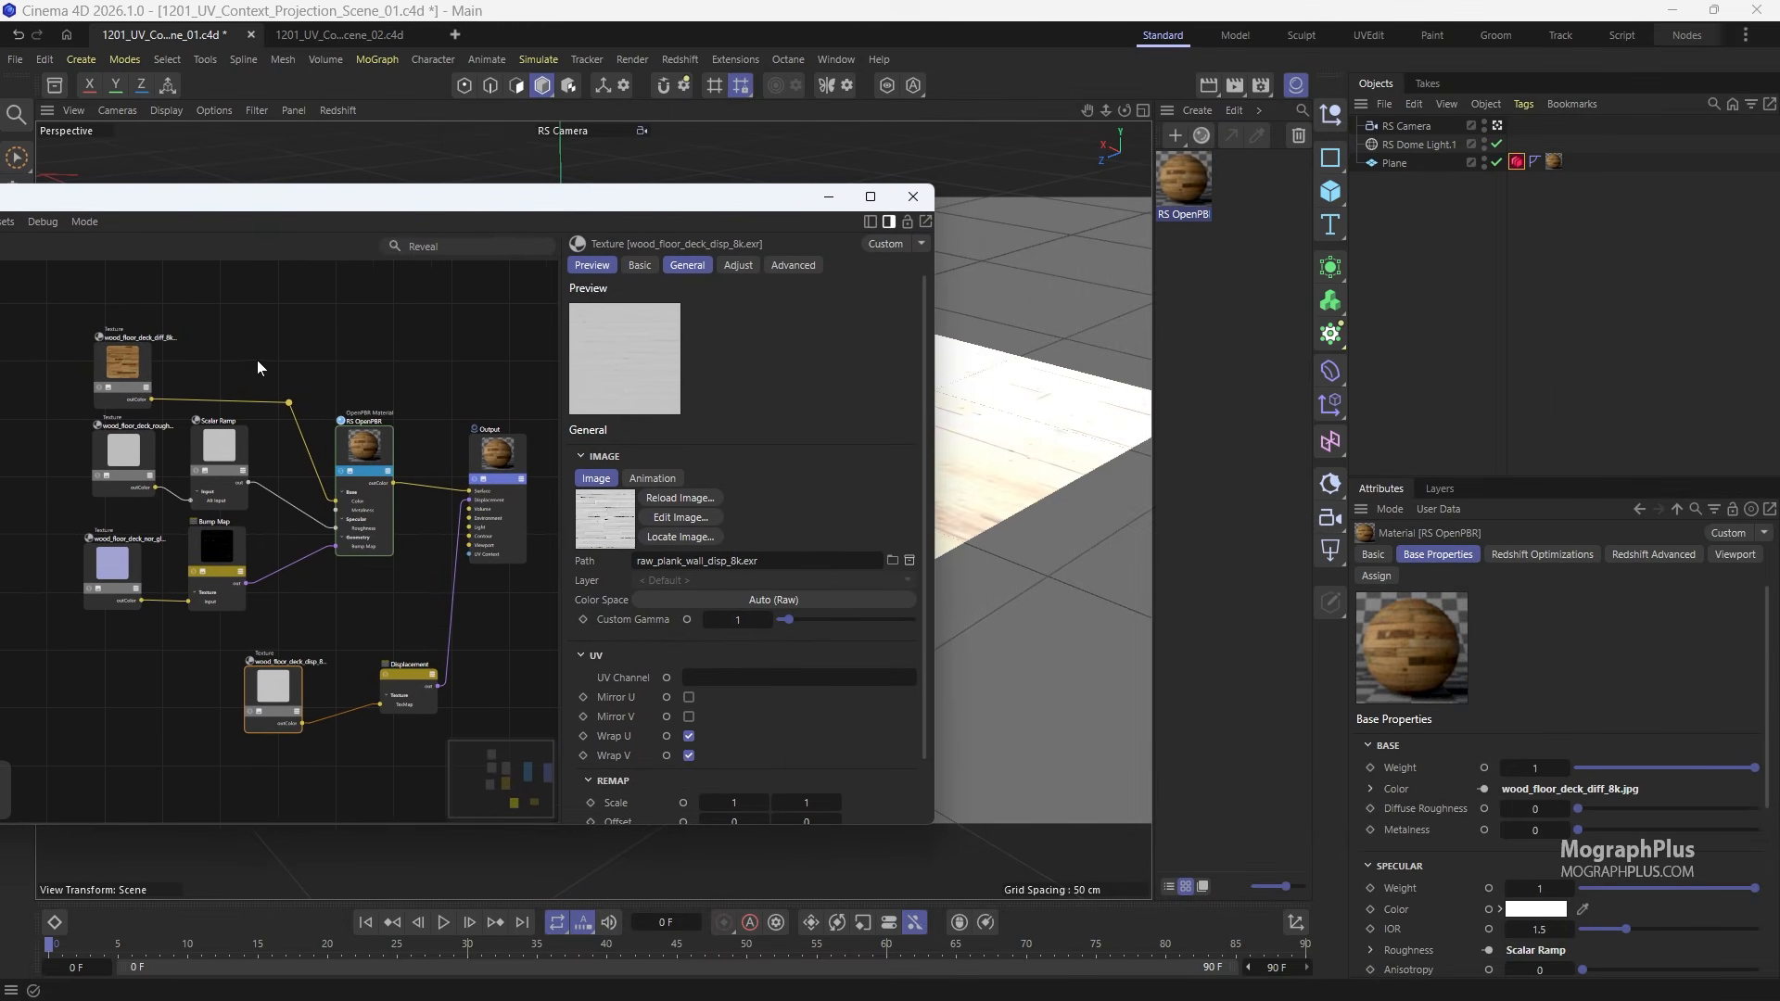
{"action": "middle_click_drag", "start_coordinate": [246, 388], "coordinate": [216, 356]}
Step: Examine the image and remap settings of the diffuse, roughness, normal and displacement texture nodes
{"action": "left_click", "coordinate": [90, 332]}
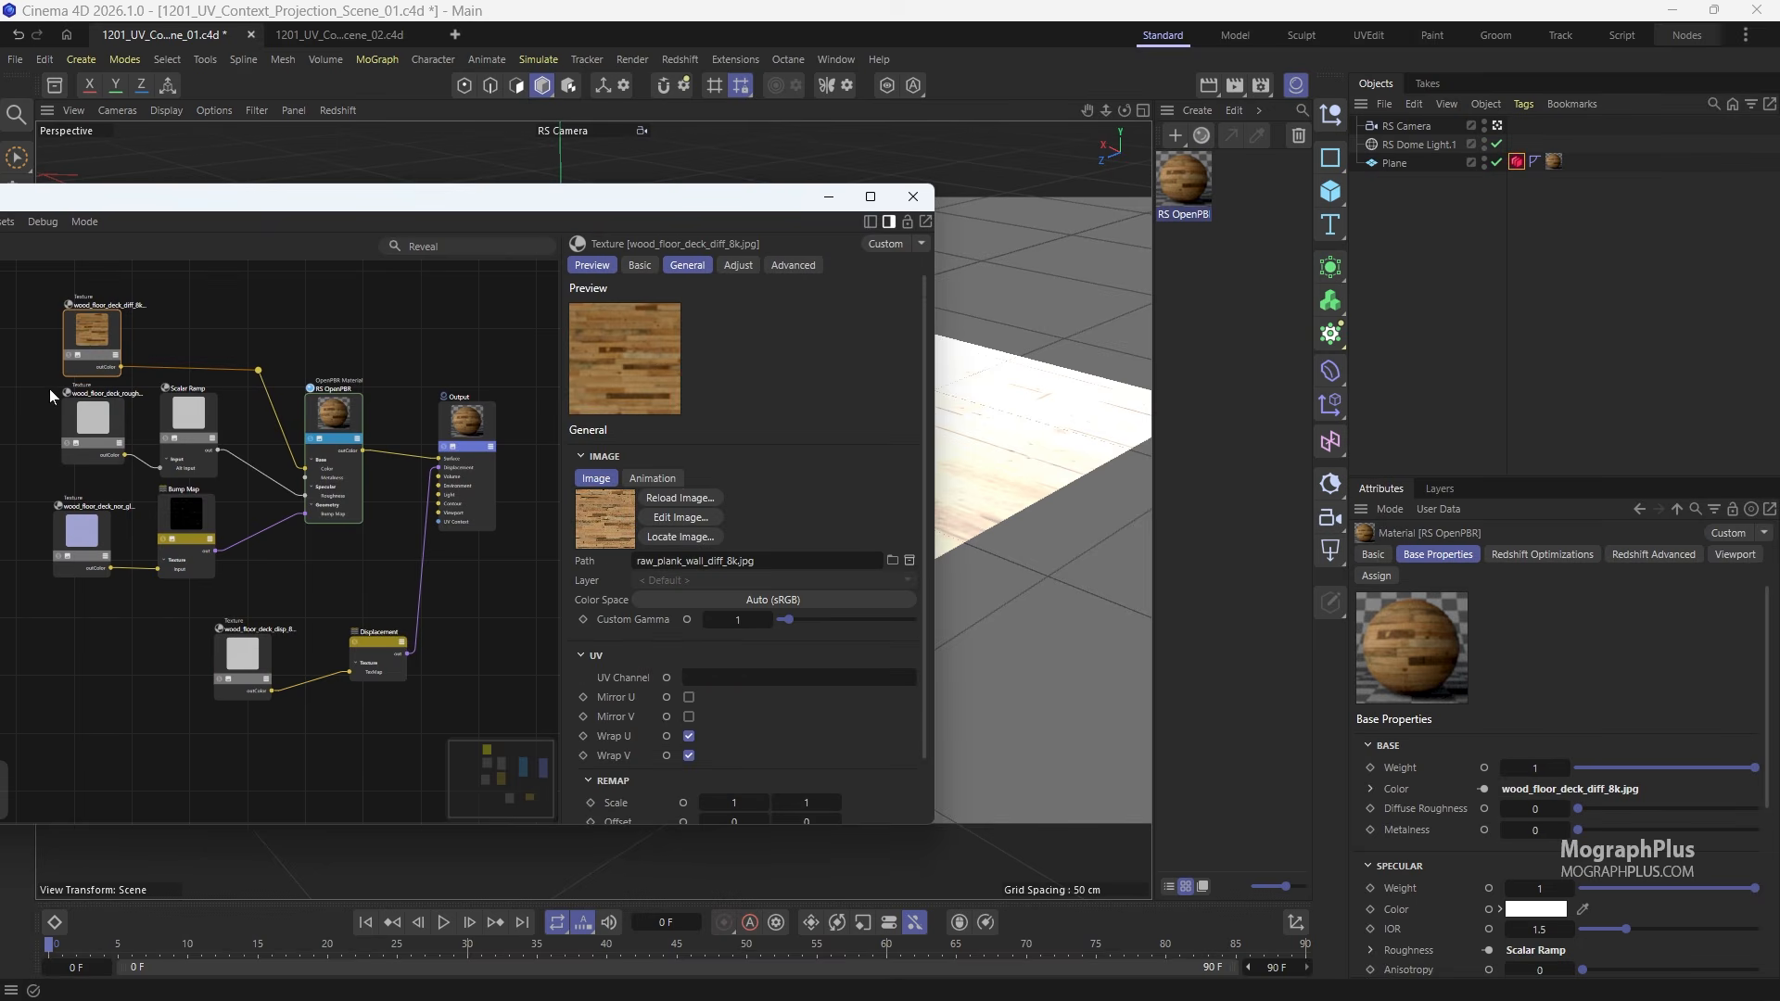
{"action": "left_click", "coordinate": [88, 417]}
{"action": "left_click", "coordinate": [81, 543]}
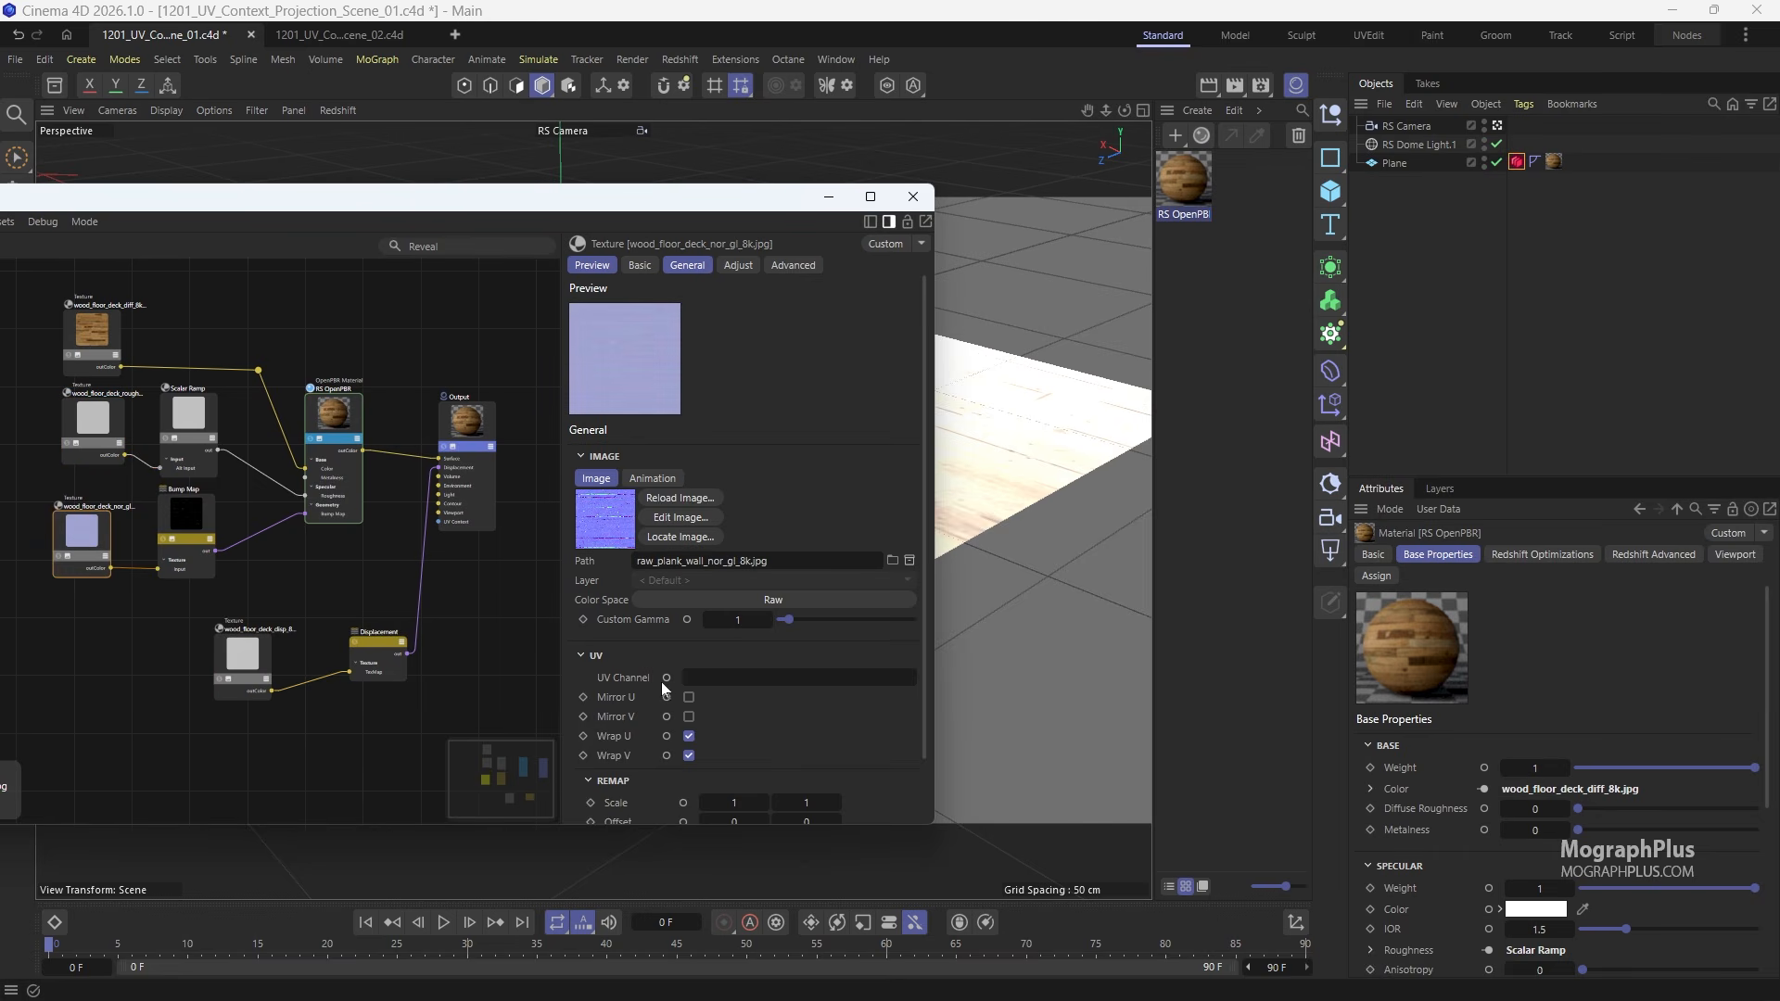
{"action": "scroll", "coordinate": [658, 556], "scroll_direction": "down", "scroll_amount": 2}
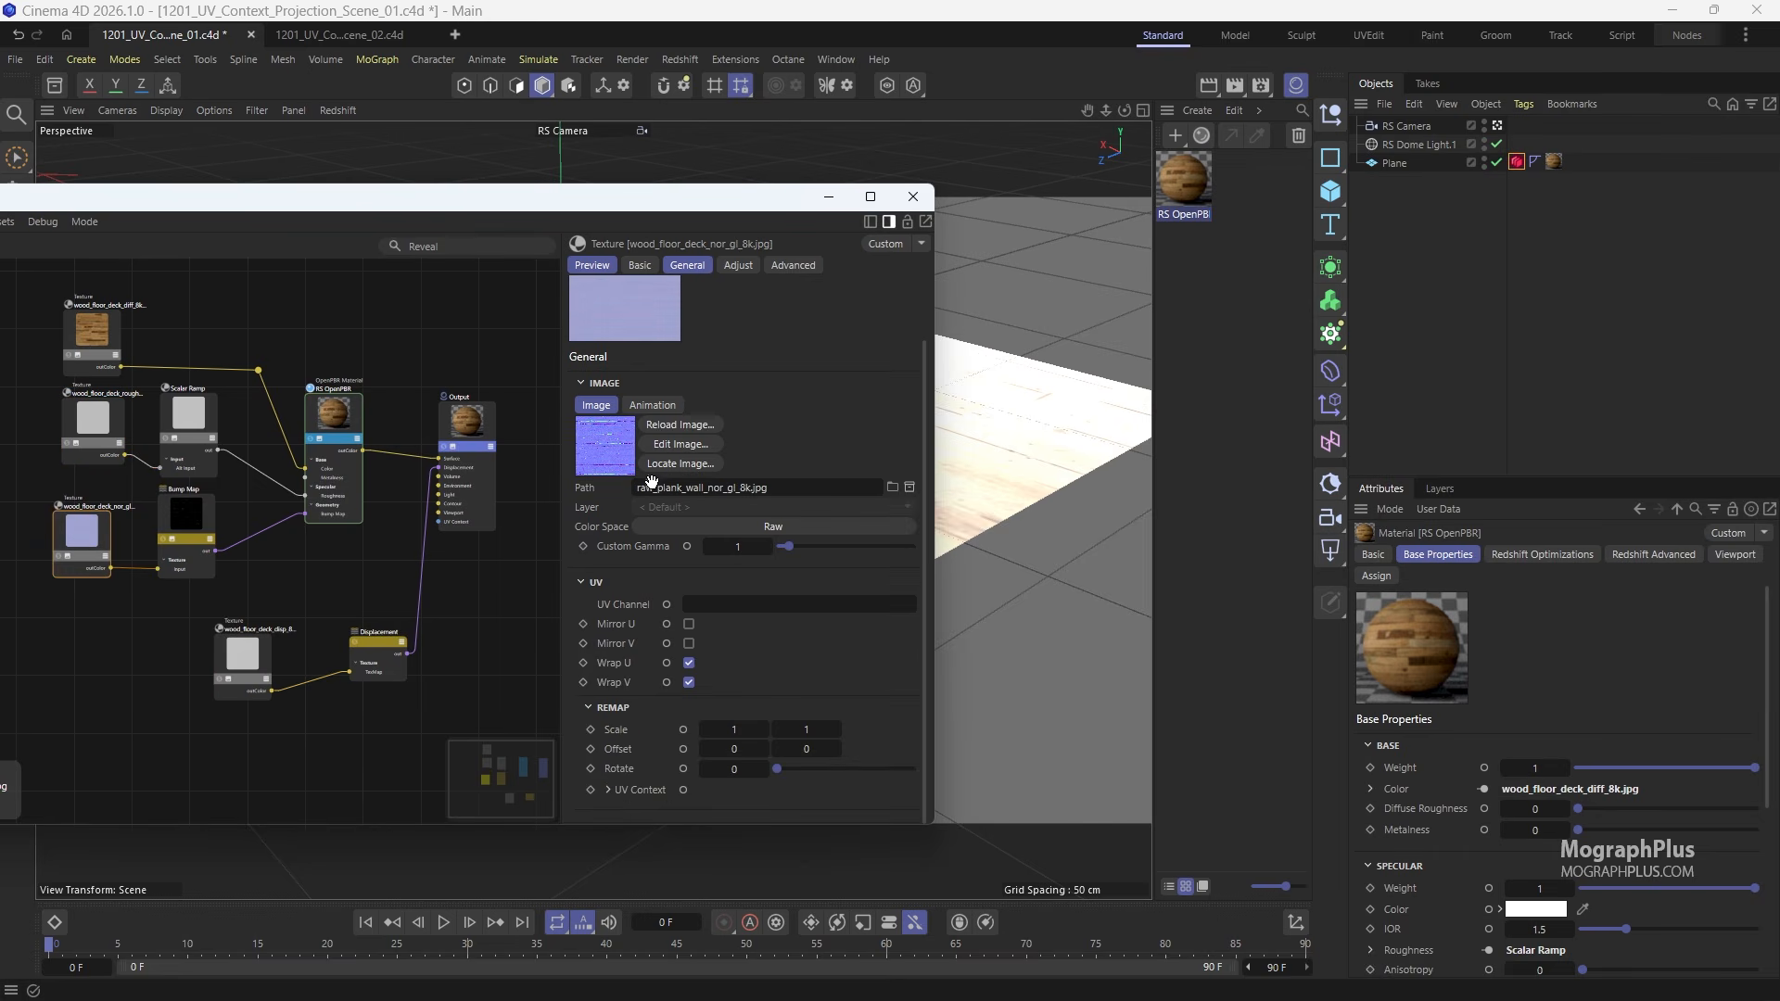
{"action": "left_click", "coordinate": [243, 656]}
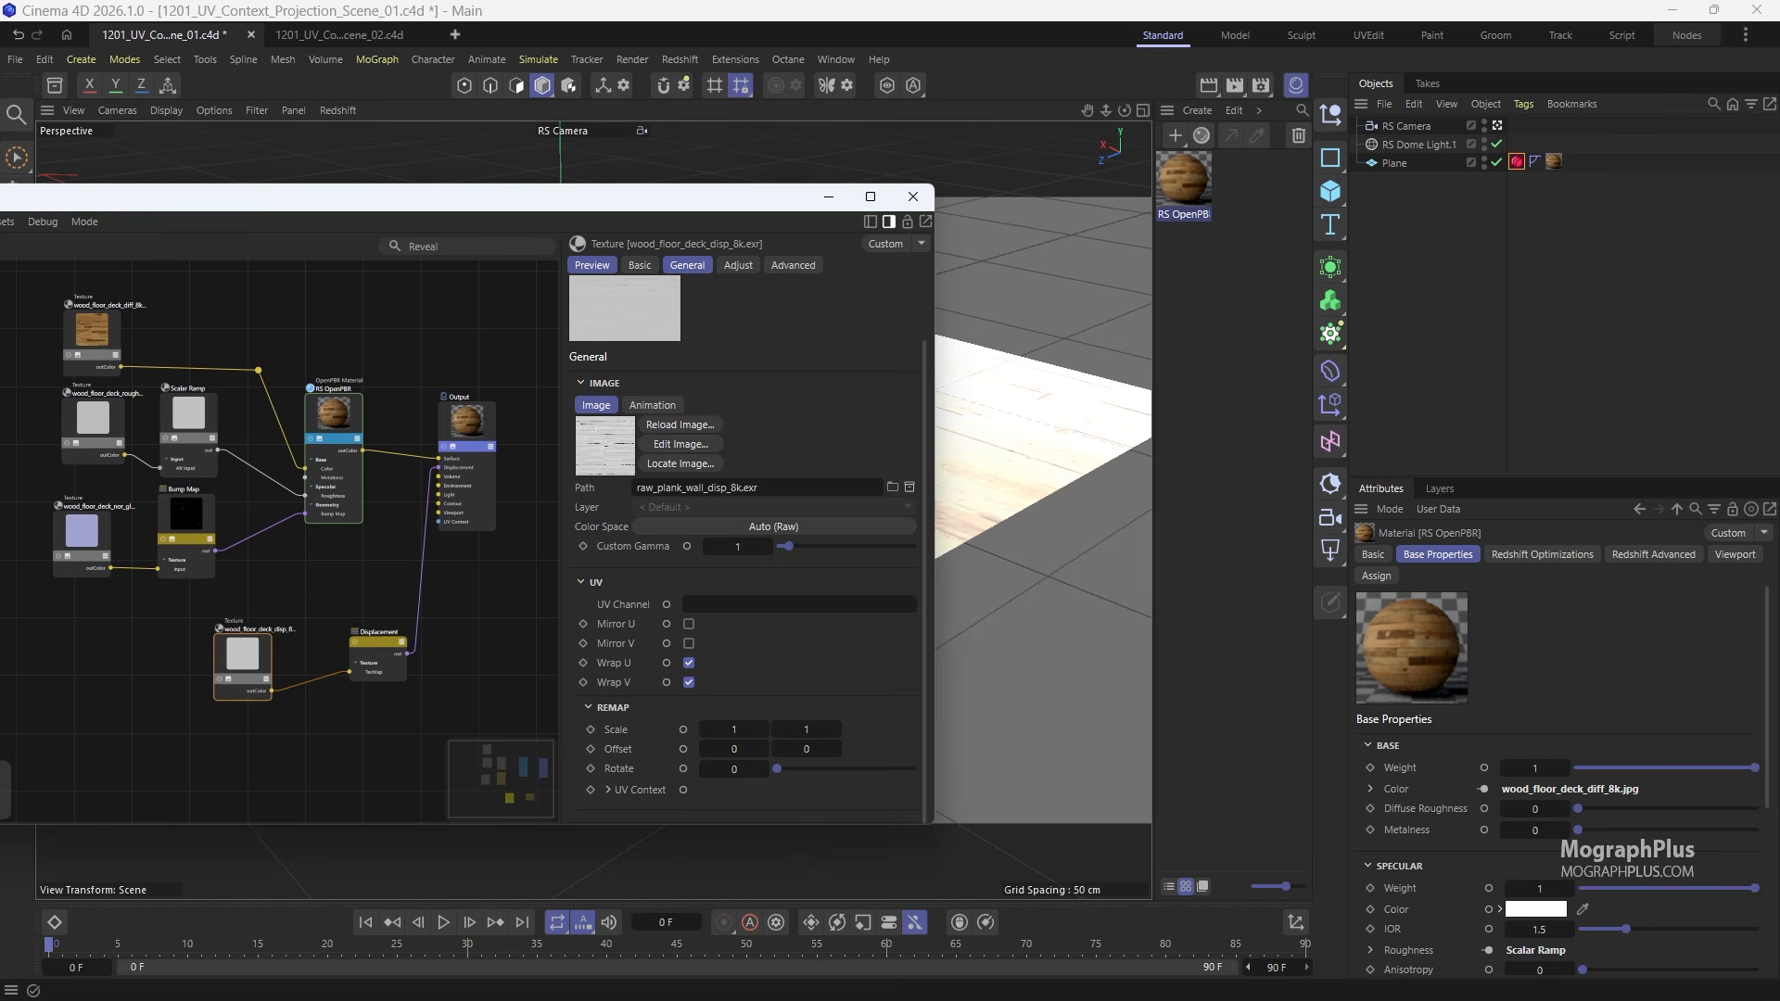
{"action": "middle_click_drag", "start_coordinate": [269, 593], "coordinate": [271, 552]}
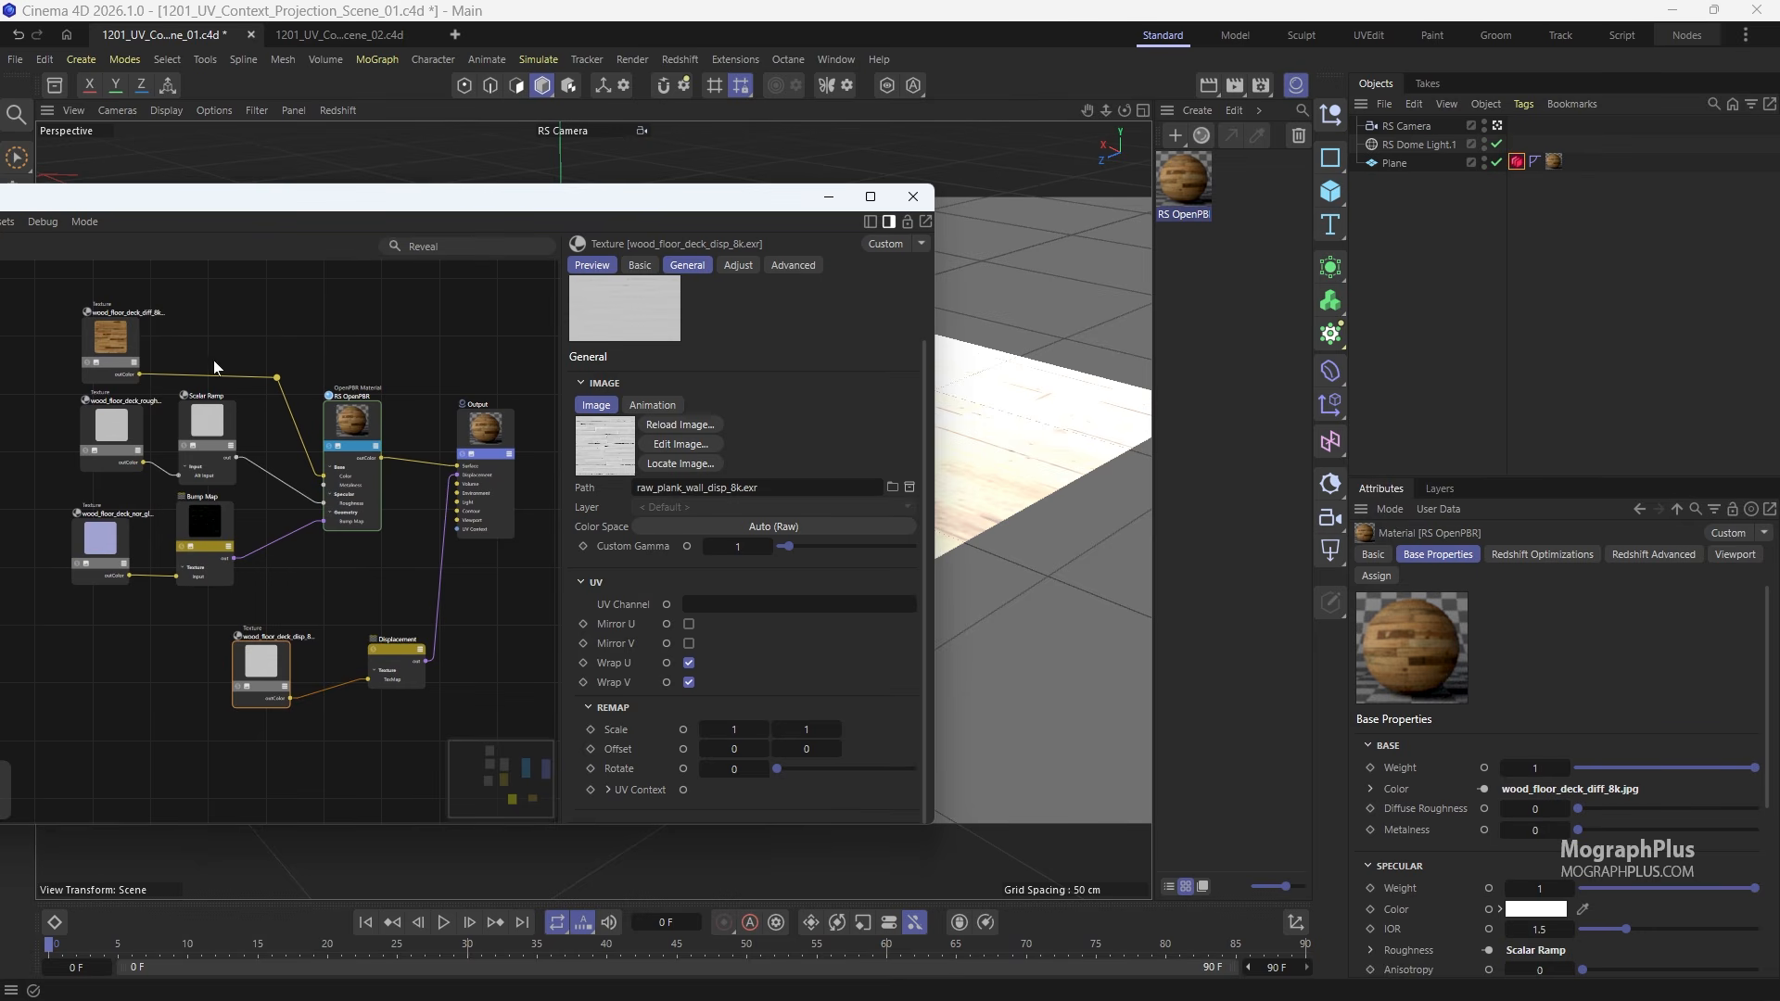
{"action": "left_click", "coordinate": [52, 308]}
{"action": "left_click", "coordinate": [109, 344]}
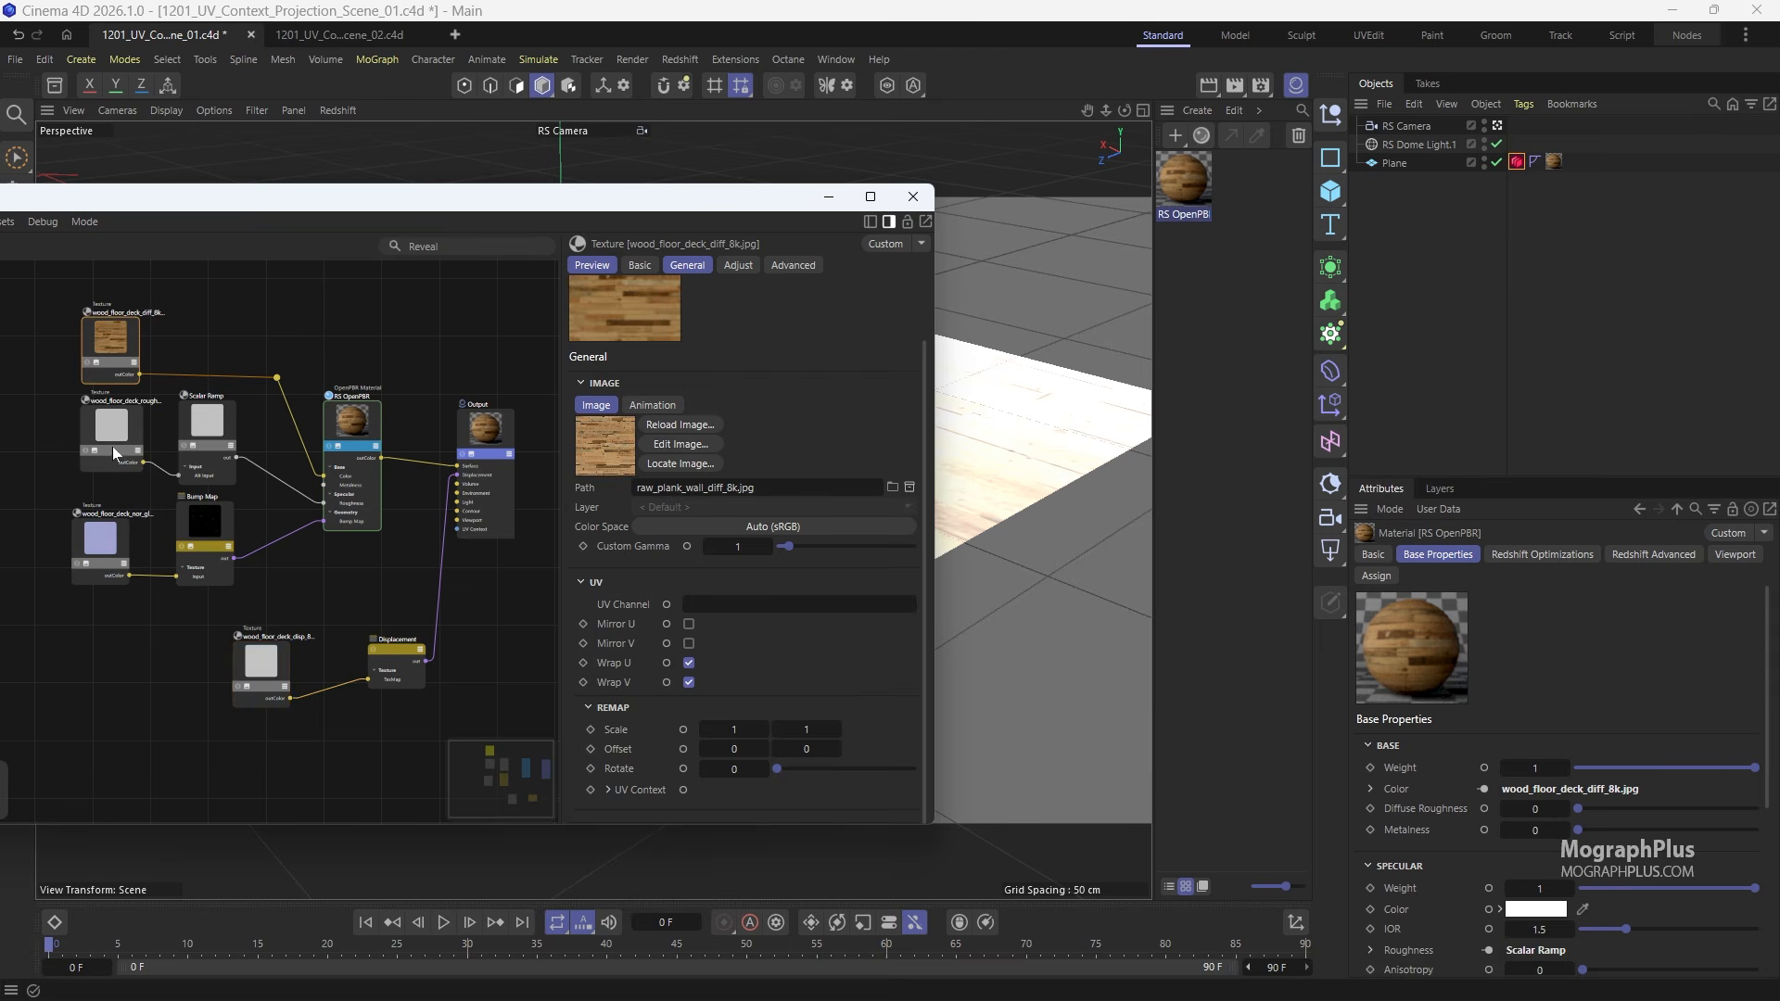
{"action": "left_click", "coordinate": [115, 515]}
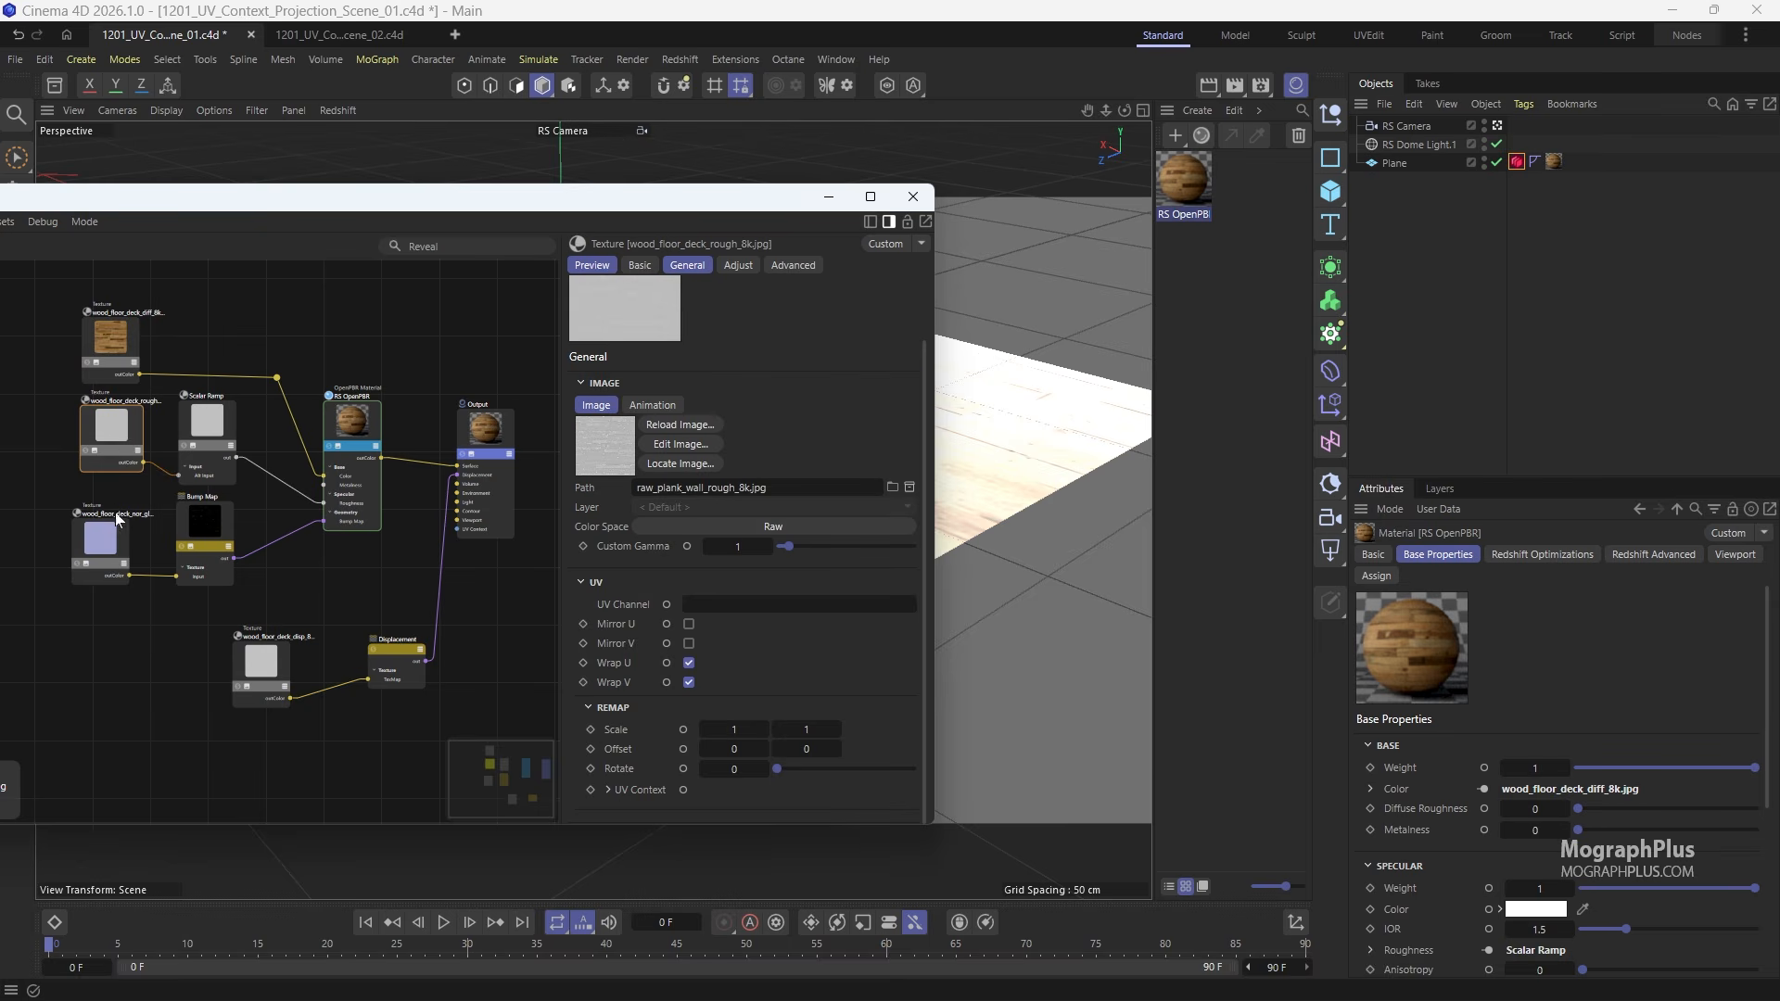
{"action": "left_click", "coordinate": [269, 669]}
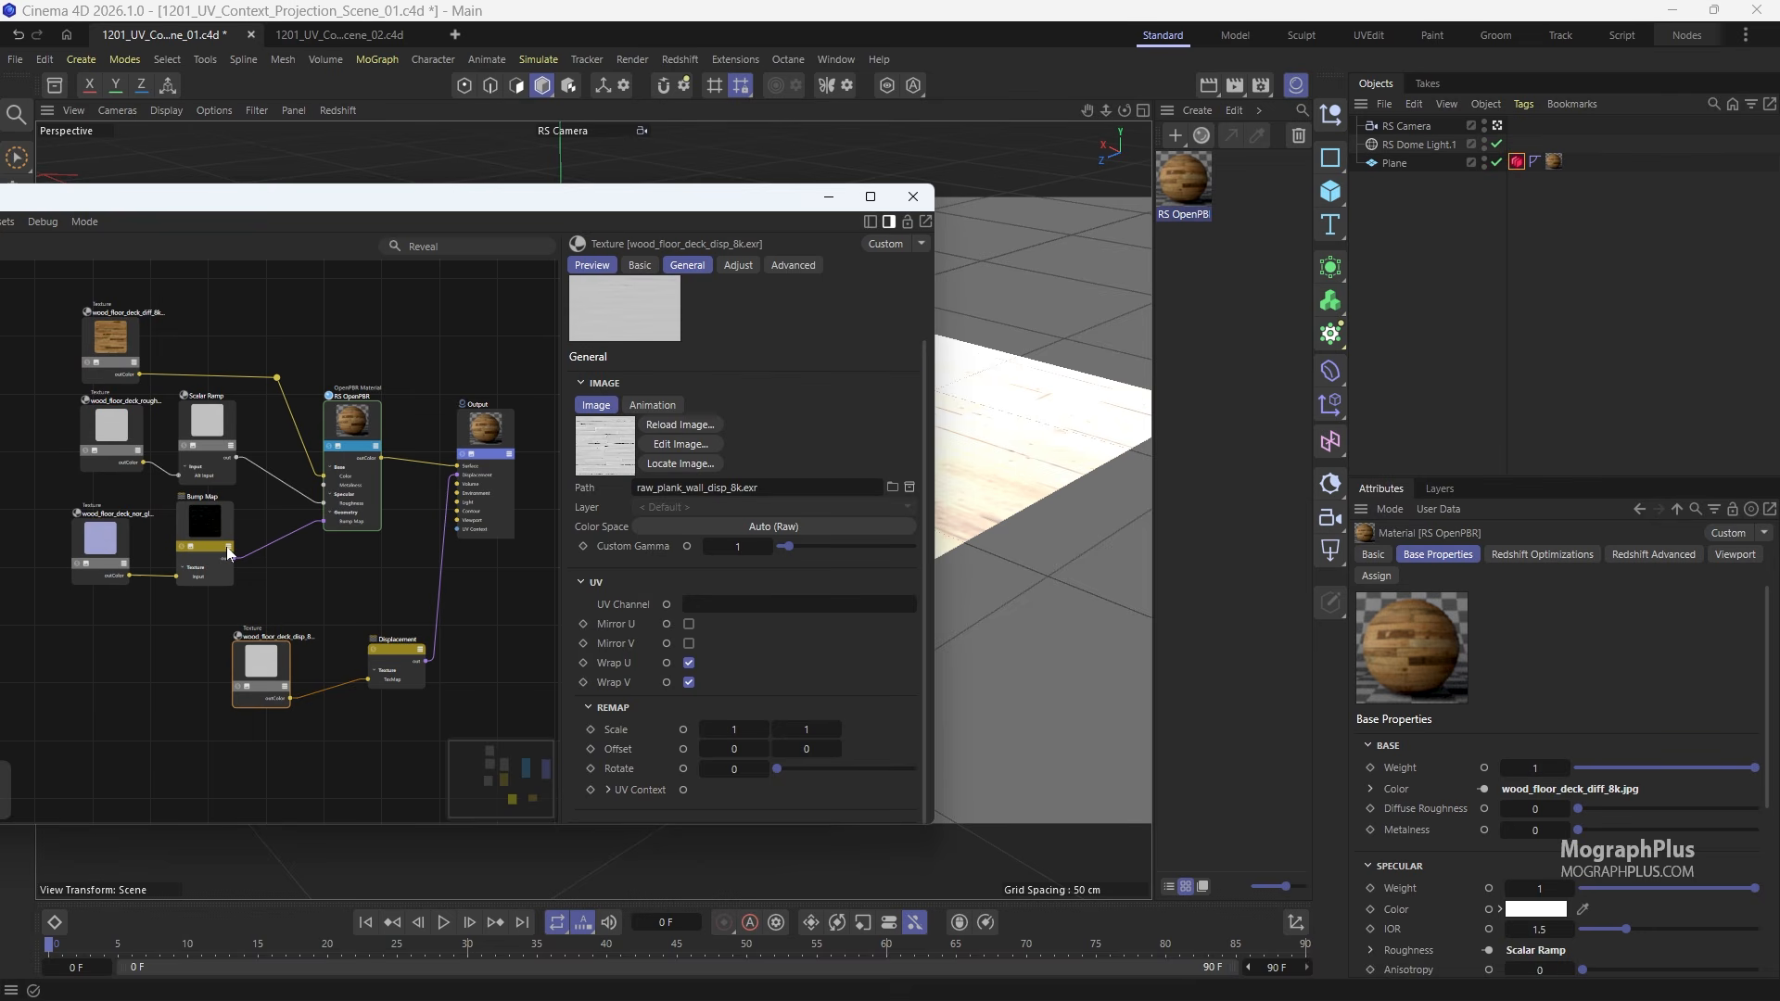
Step: Open the Redshift RenderView to render the wood floor scene
{"action": "left_click", "coordinate": [679, 60]}
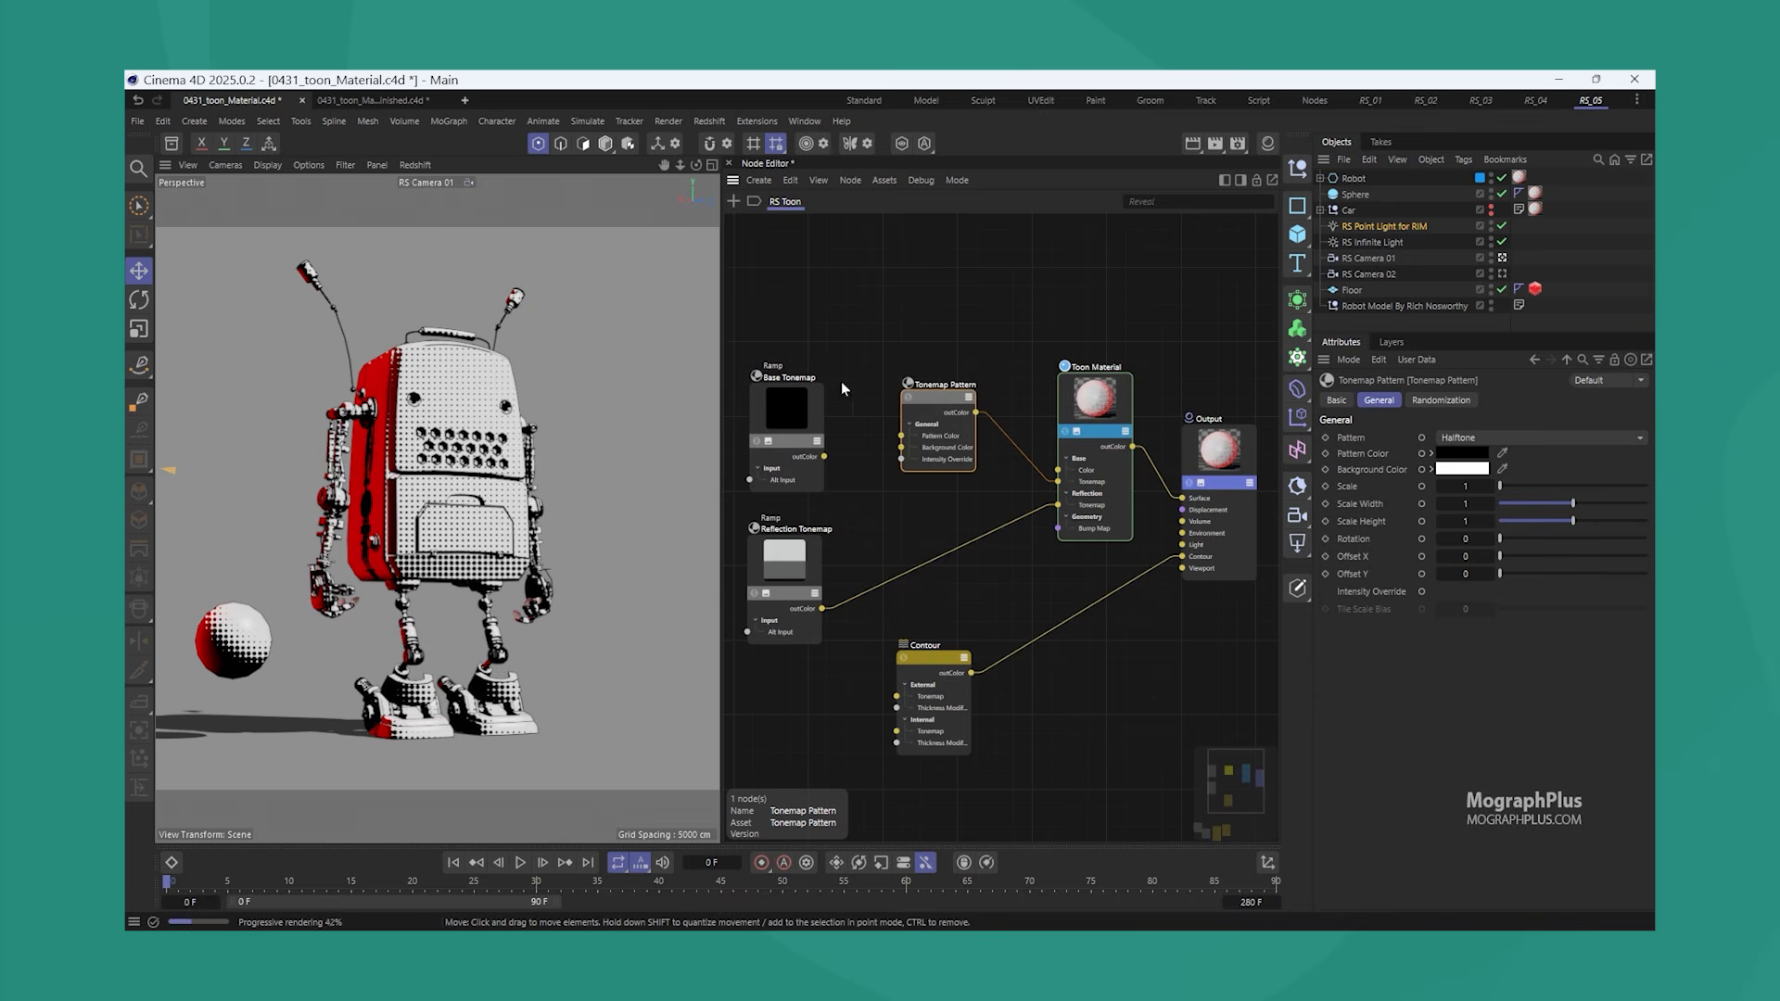
{"action": "left_click", "coordinate": [1512, 438]}
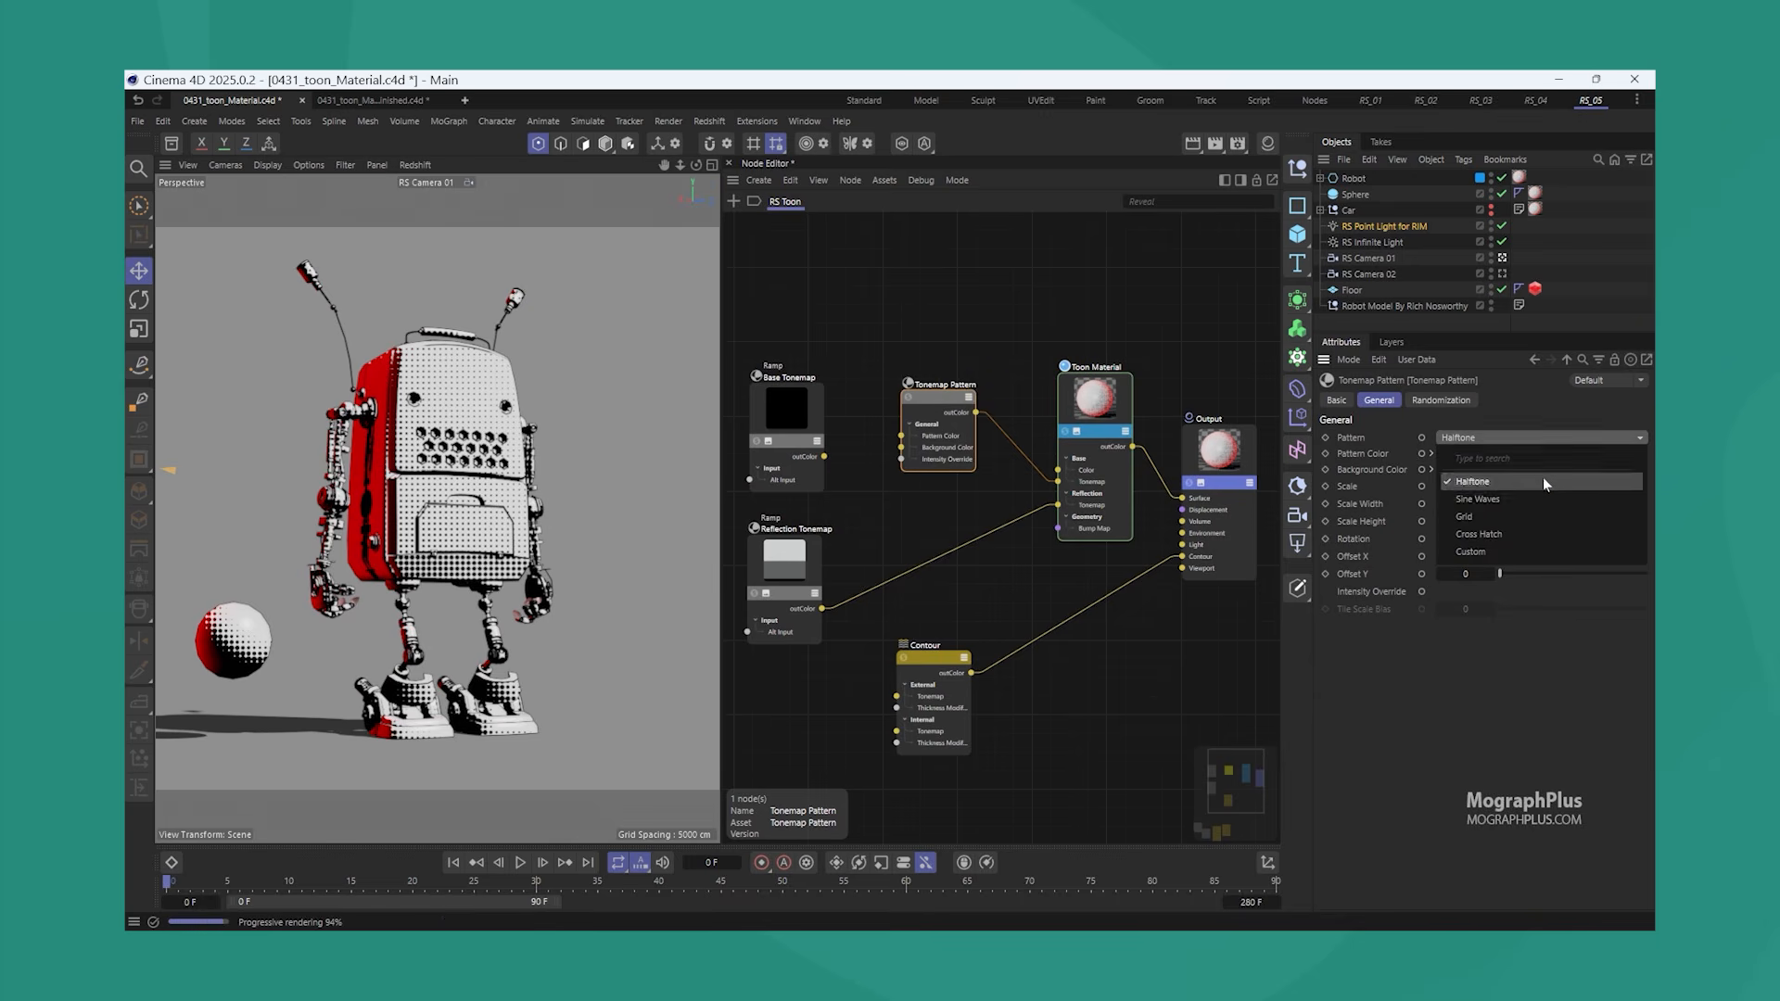
{"action": "left_click", "coordinate": [1512, 445]}
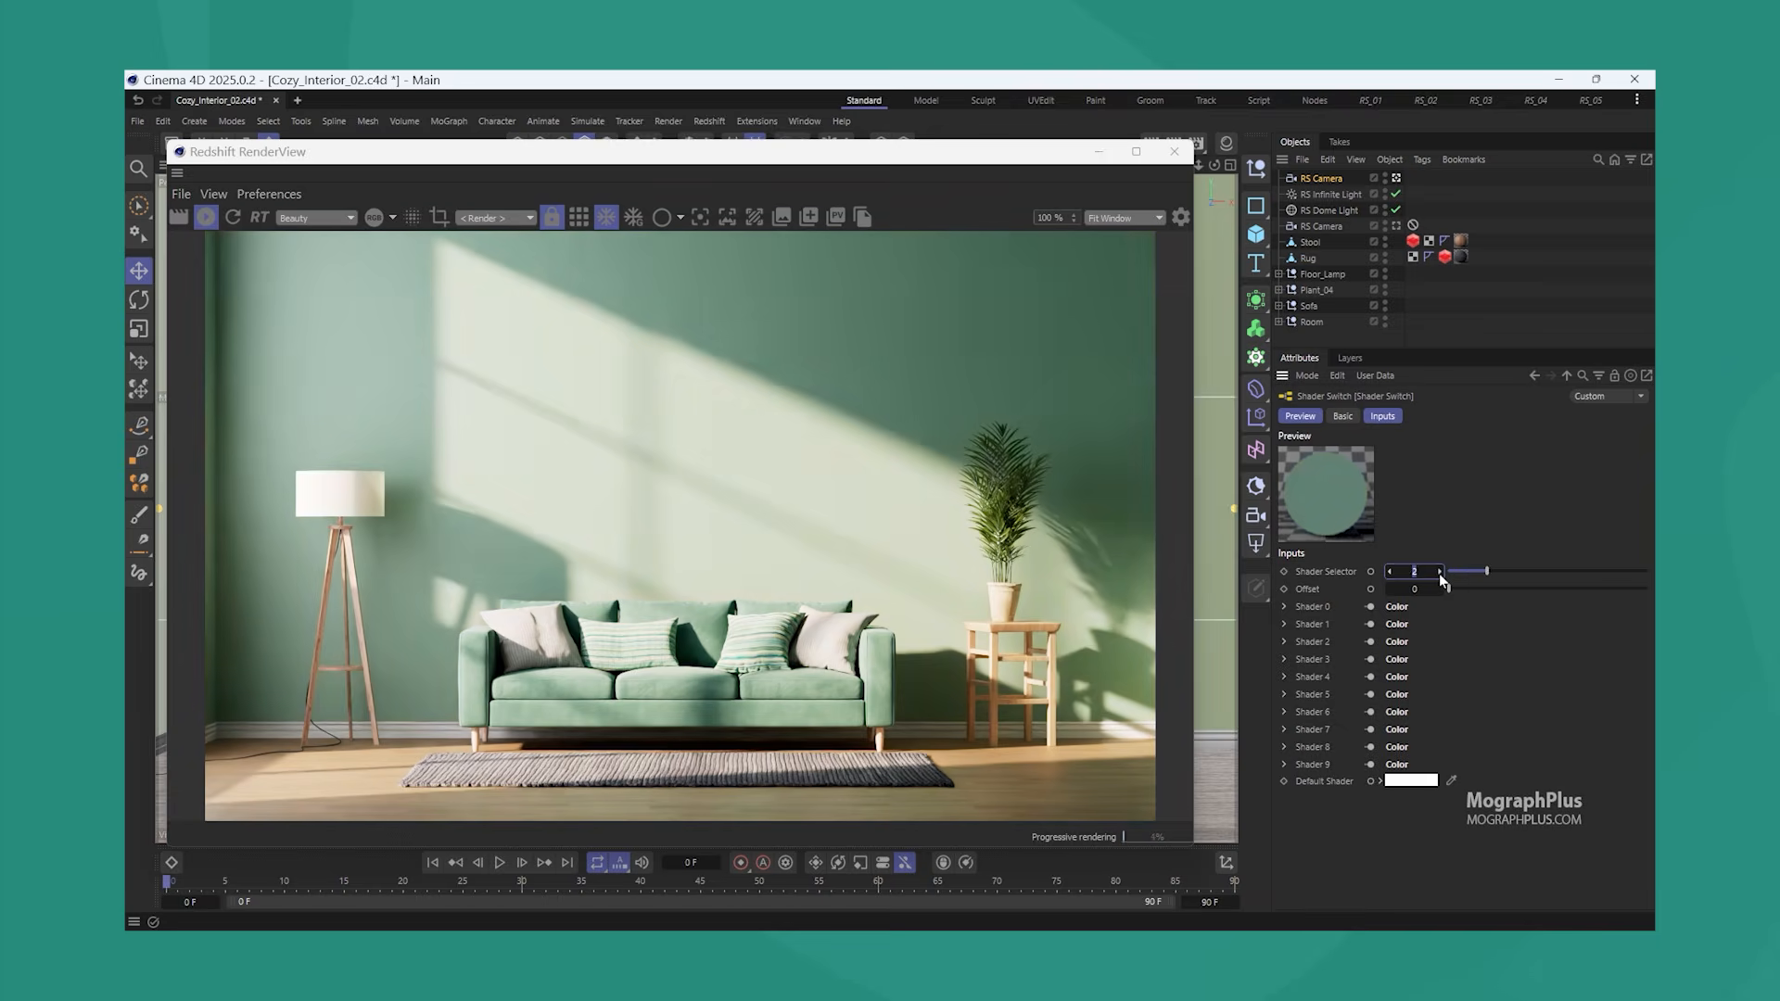
{"action": "left_click", "coordinate": [1439, 573]}
{"action": "left_click", "coordinate": [1439, 573]}
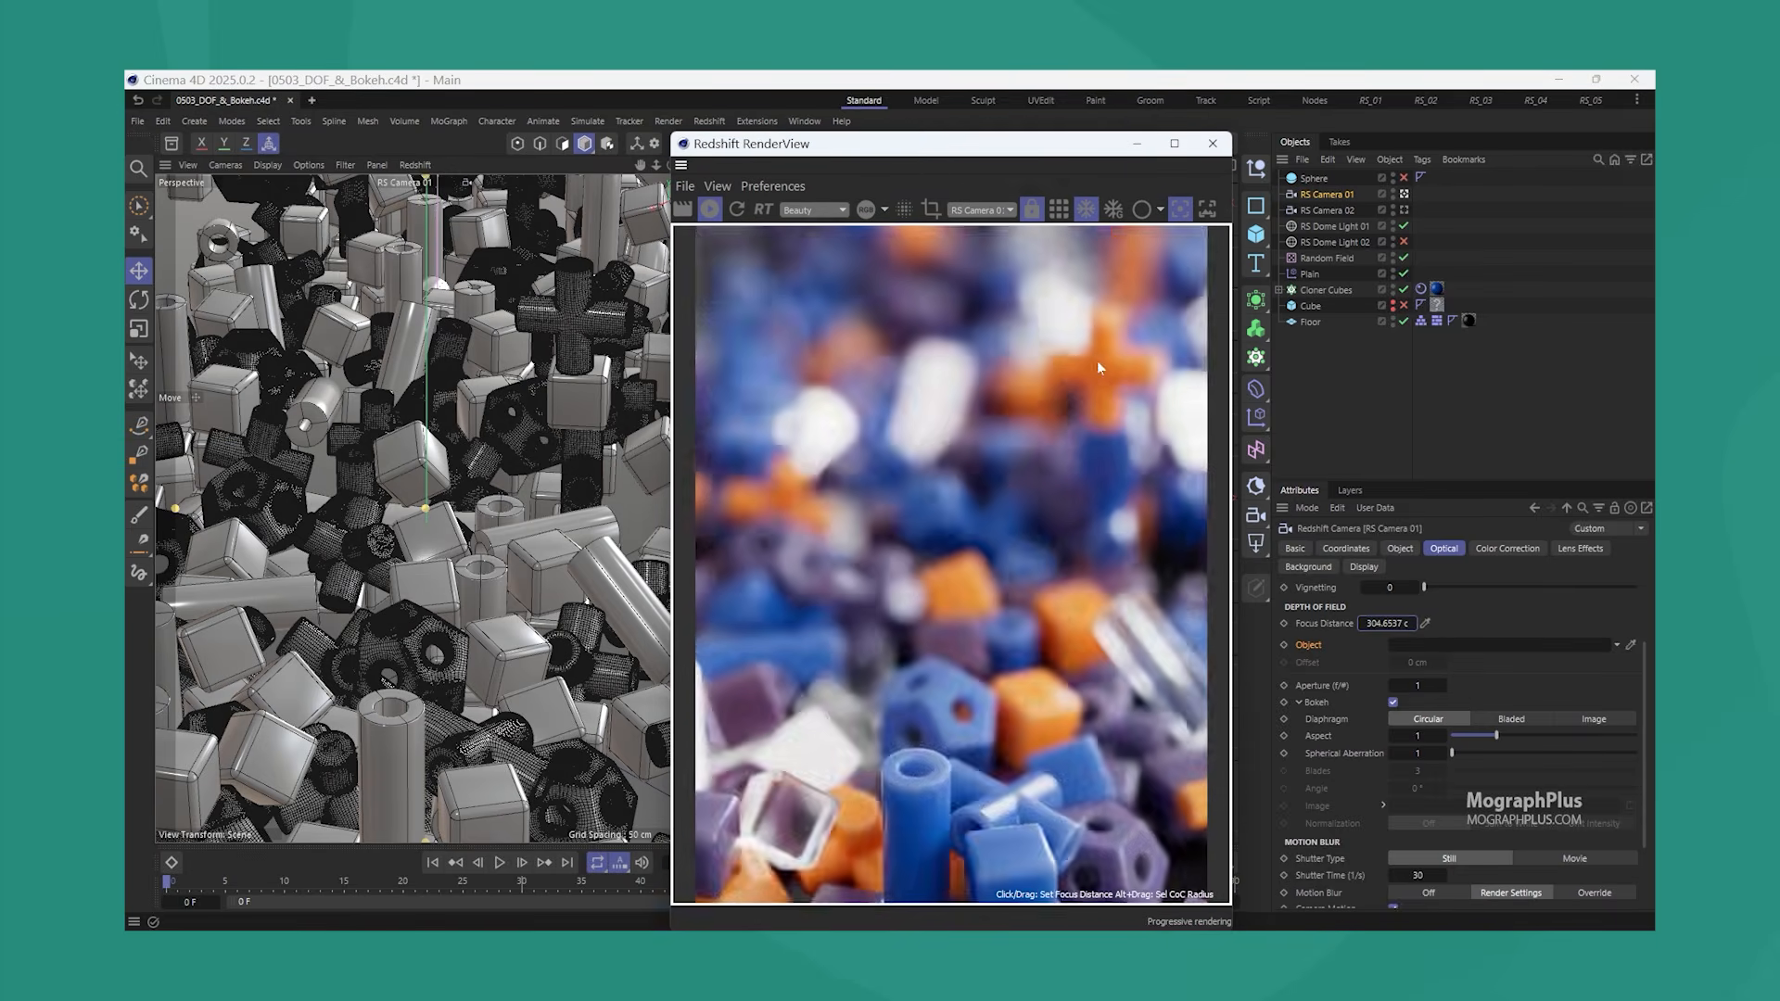
{"action": "left_click", "coordinate": [1099, 360]}
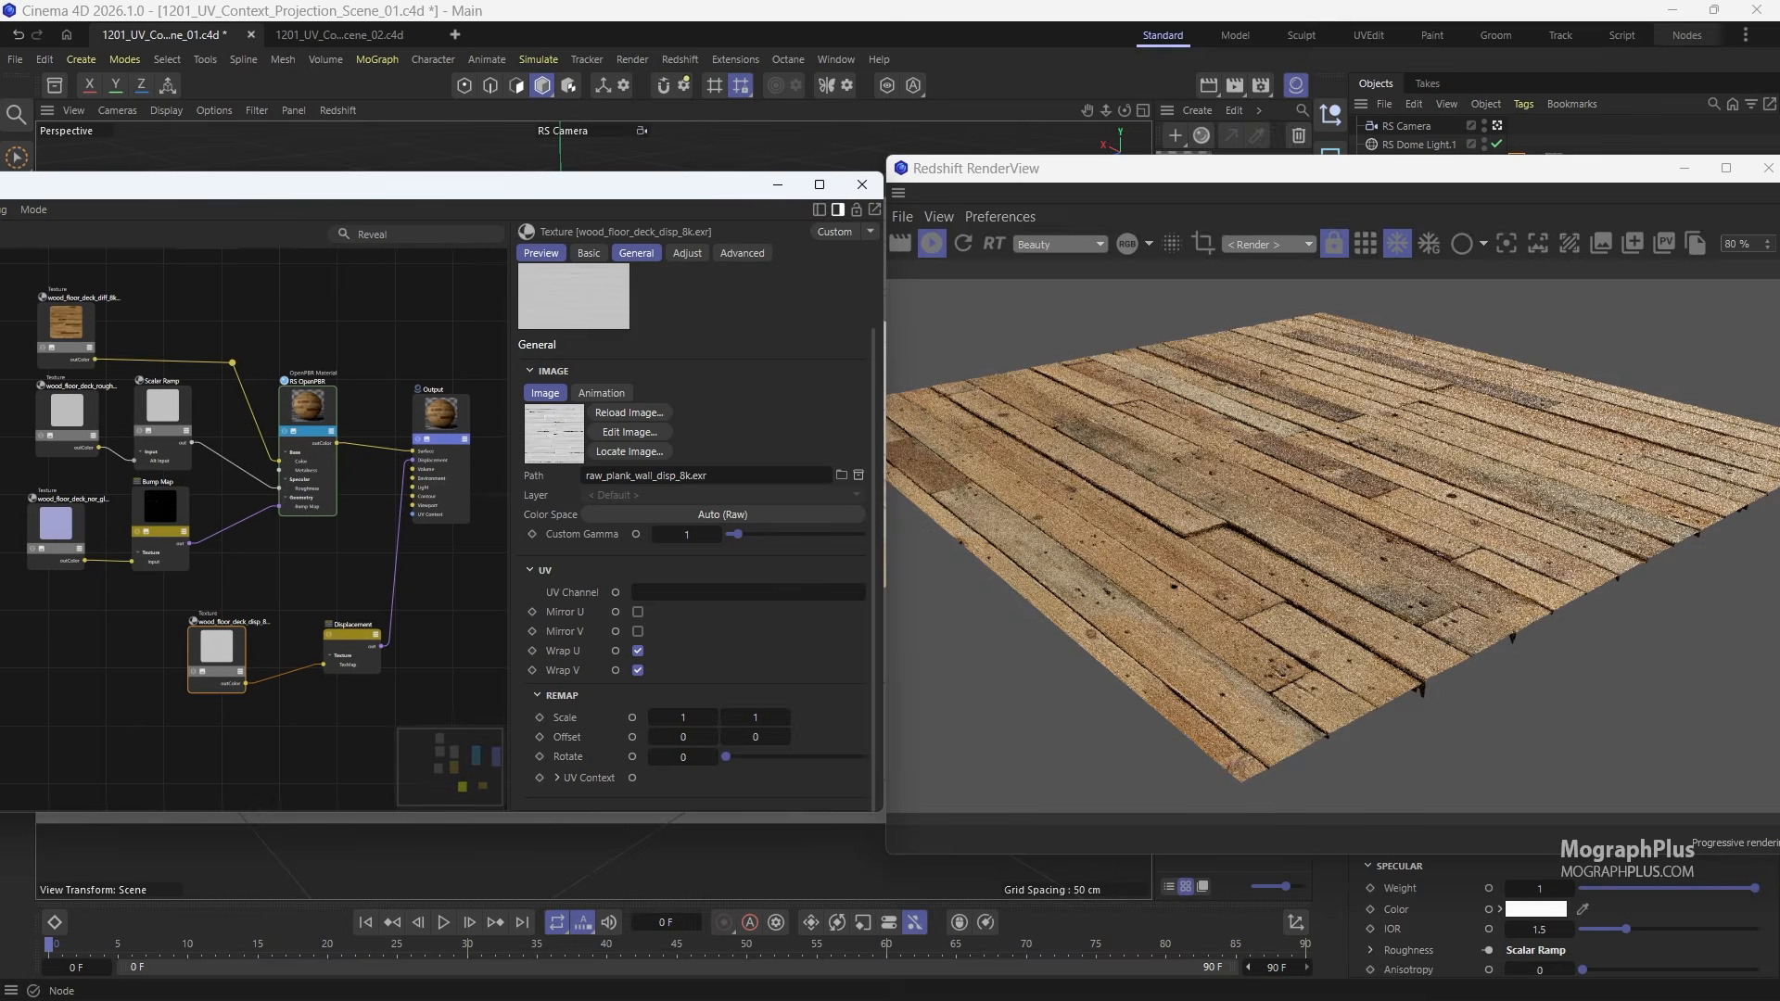
Step: Inspect the rendered plane and review the settings of the four wood texture nodes feeding the material
{"action": "left_click", "coordinate": [1051, 182]}
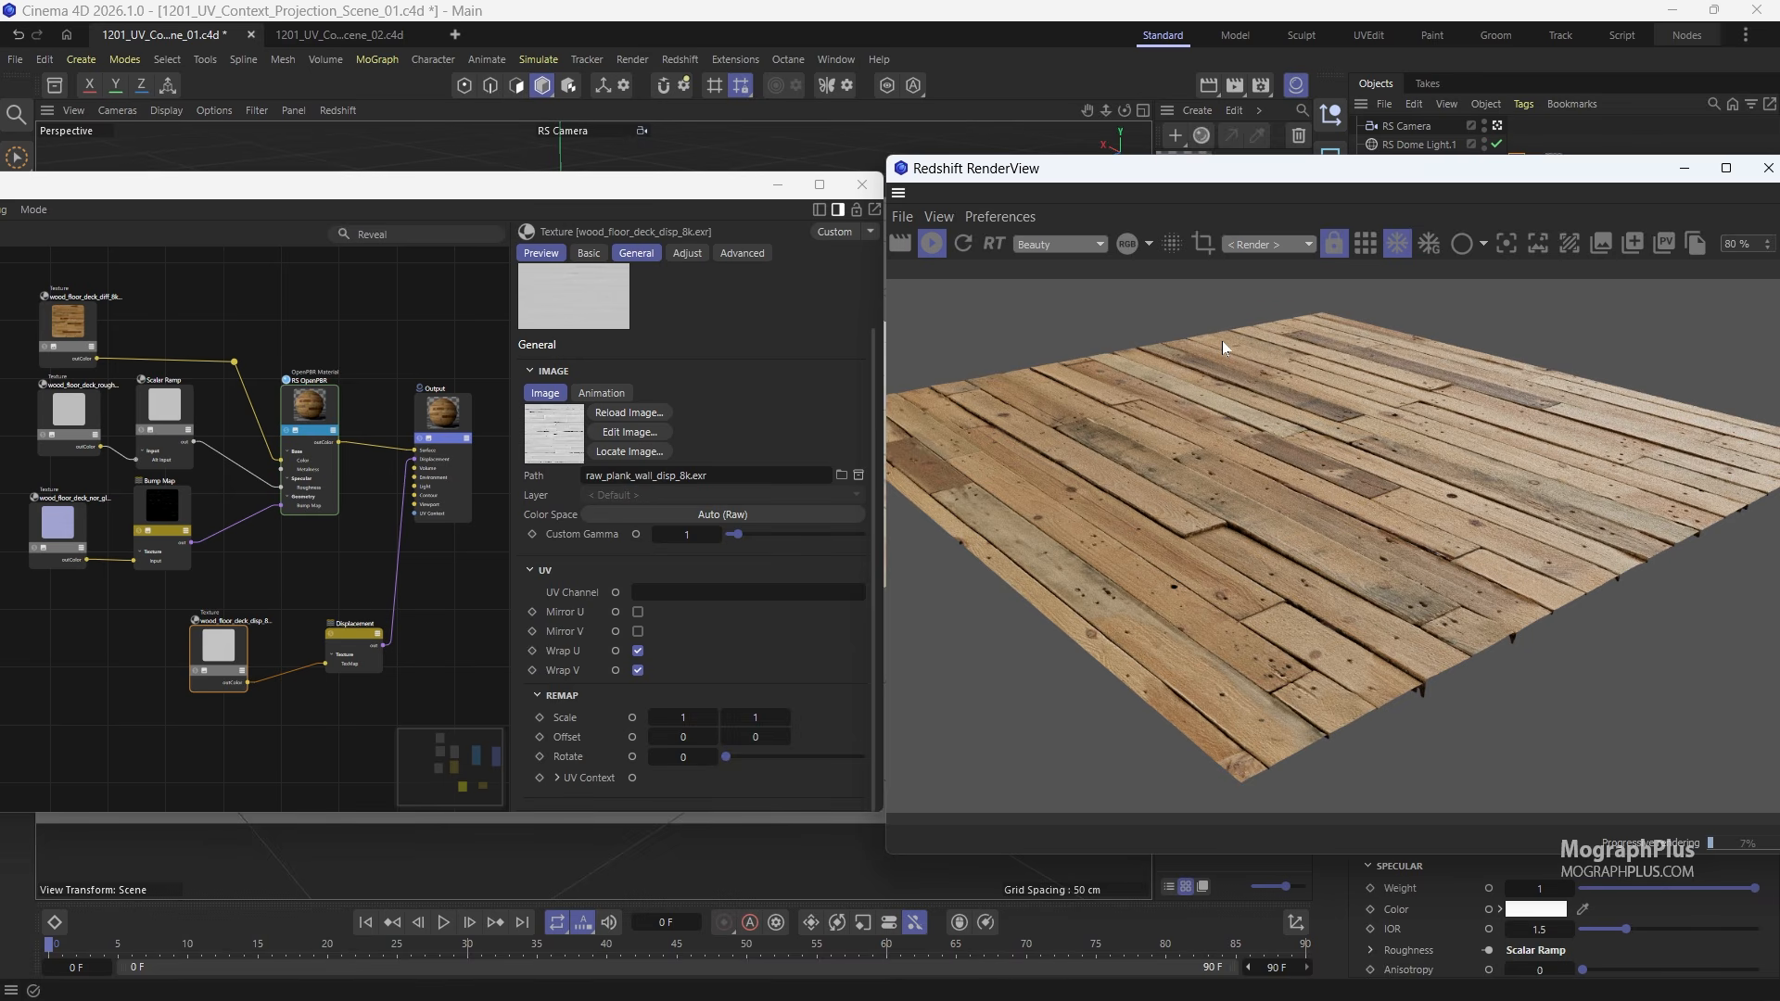
{"action": "left_click", "coordinate": [80, 322]}
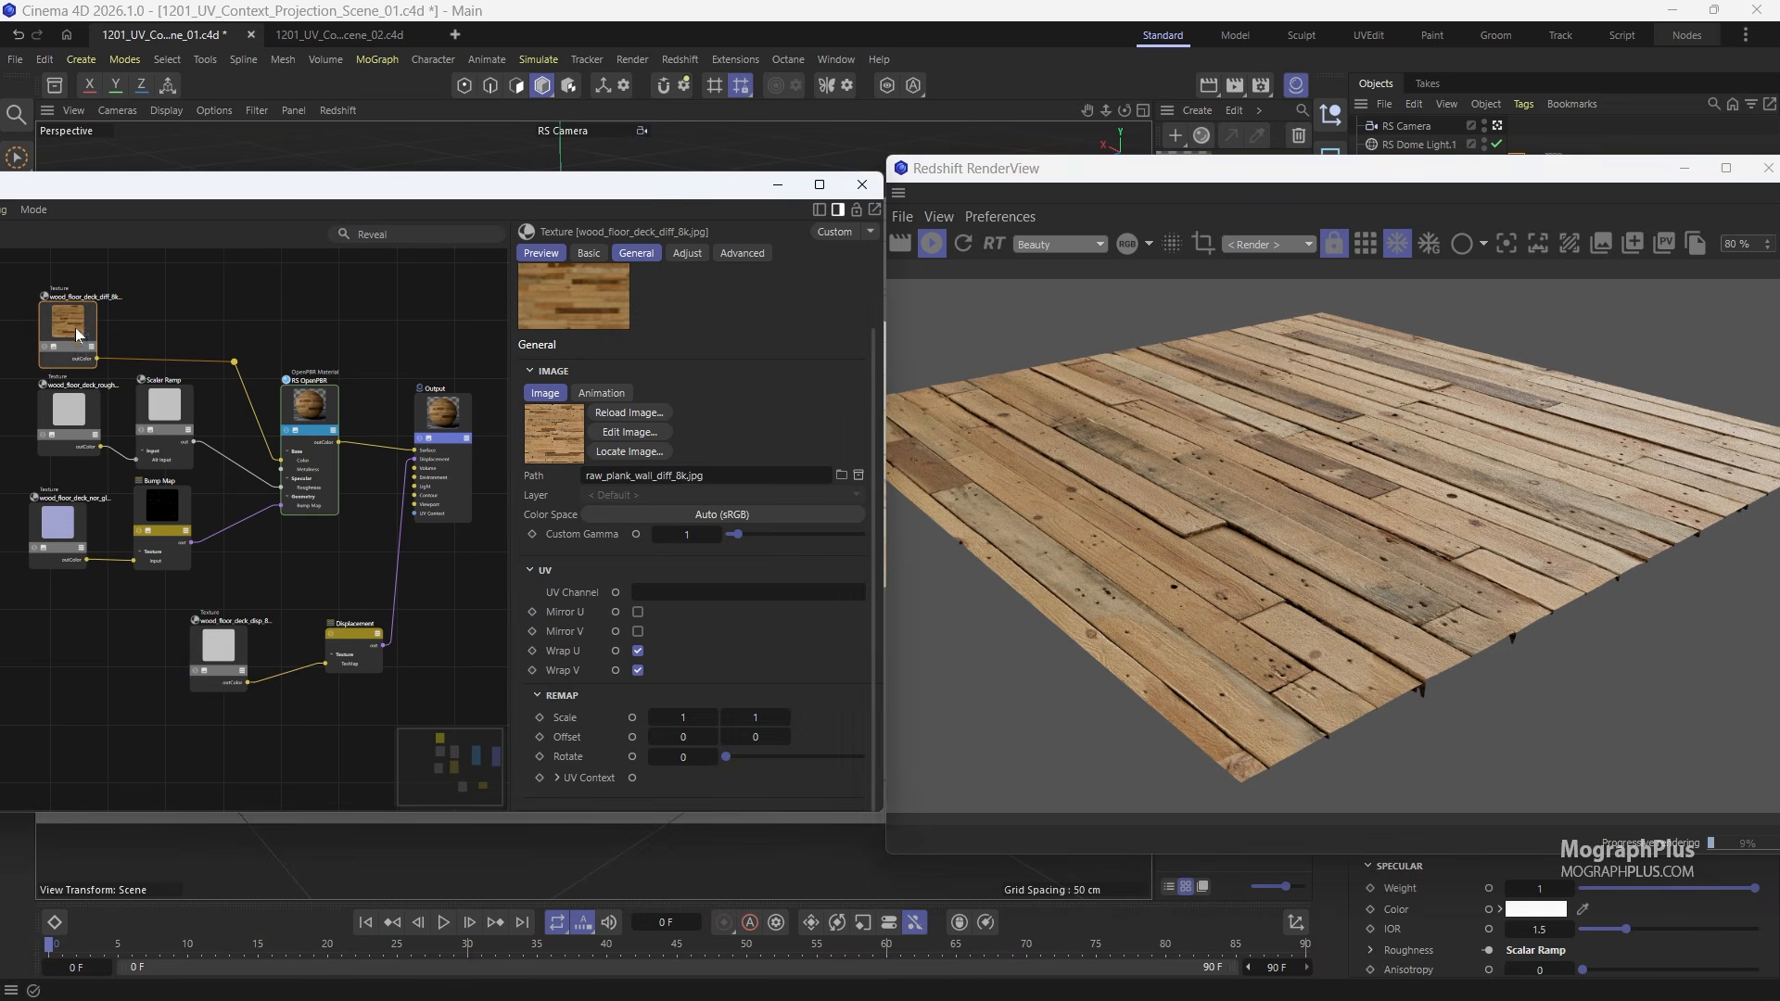
{"action": "left_click", "coordinate": [75, 424]}
{"action": "left_click", "coordinate": [65, 533]}
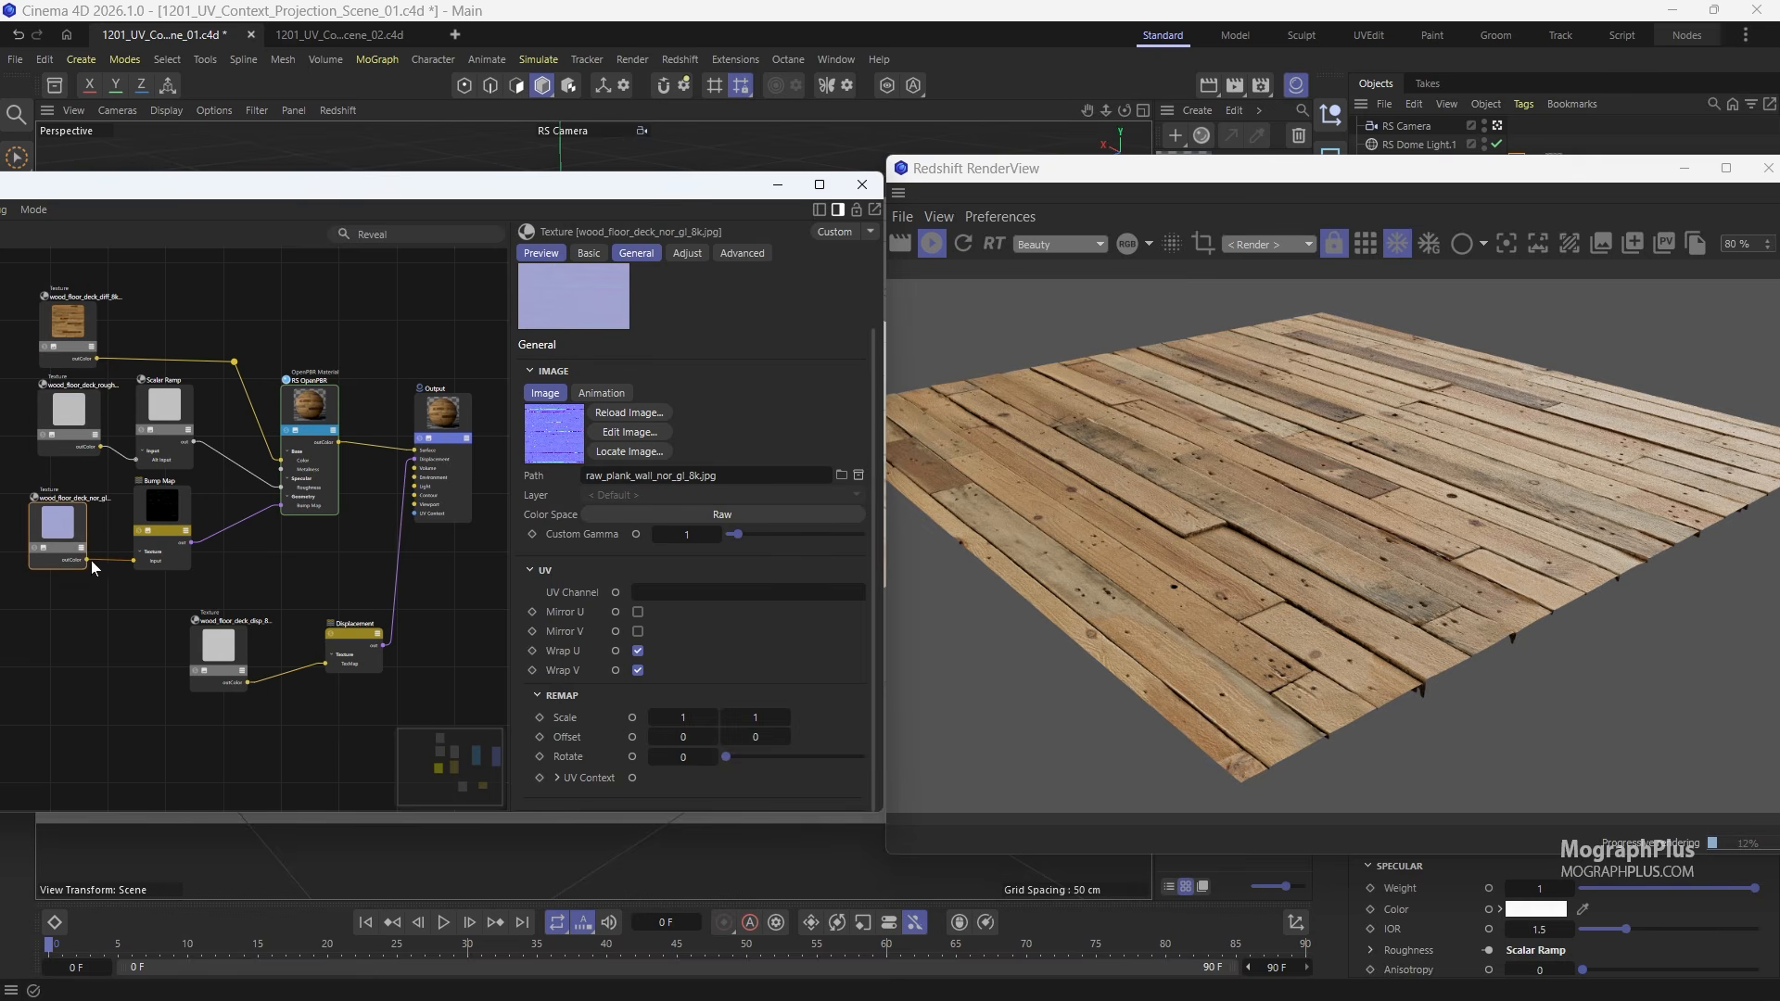
{"action": "left_click", "coordinate": [215, 675]}
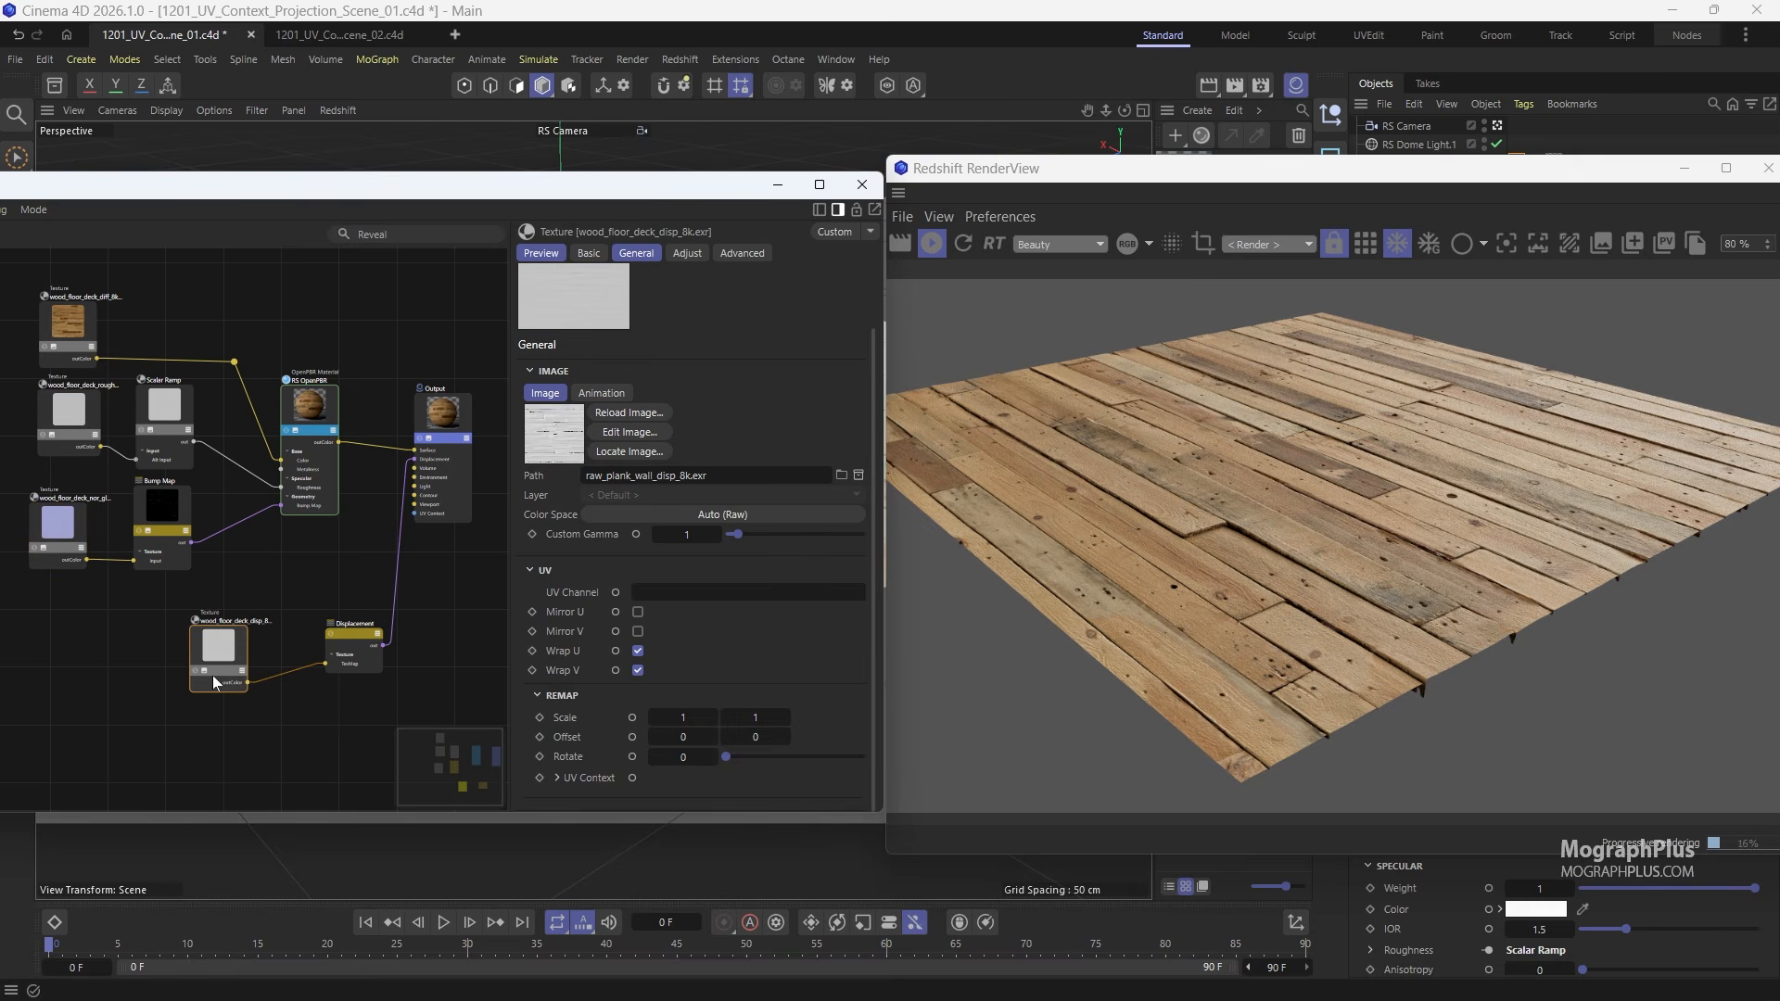
{"action": "left_click", "coordinate": [67, 325]}
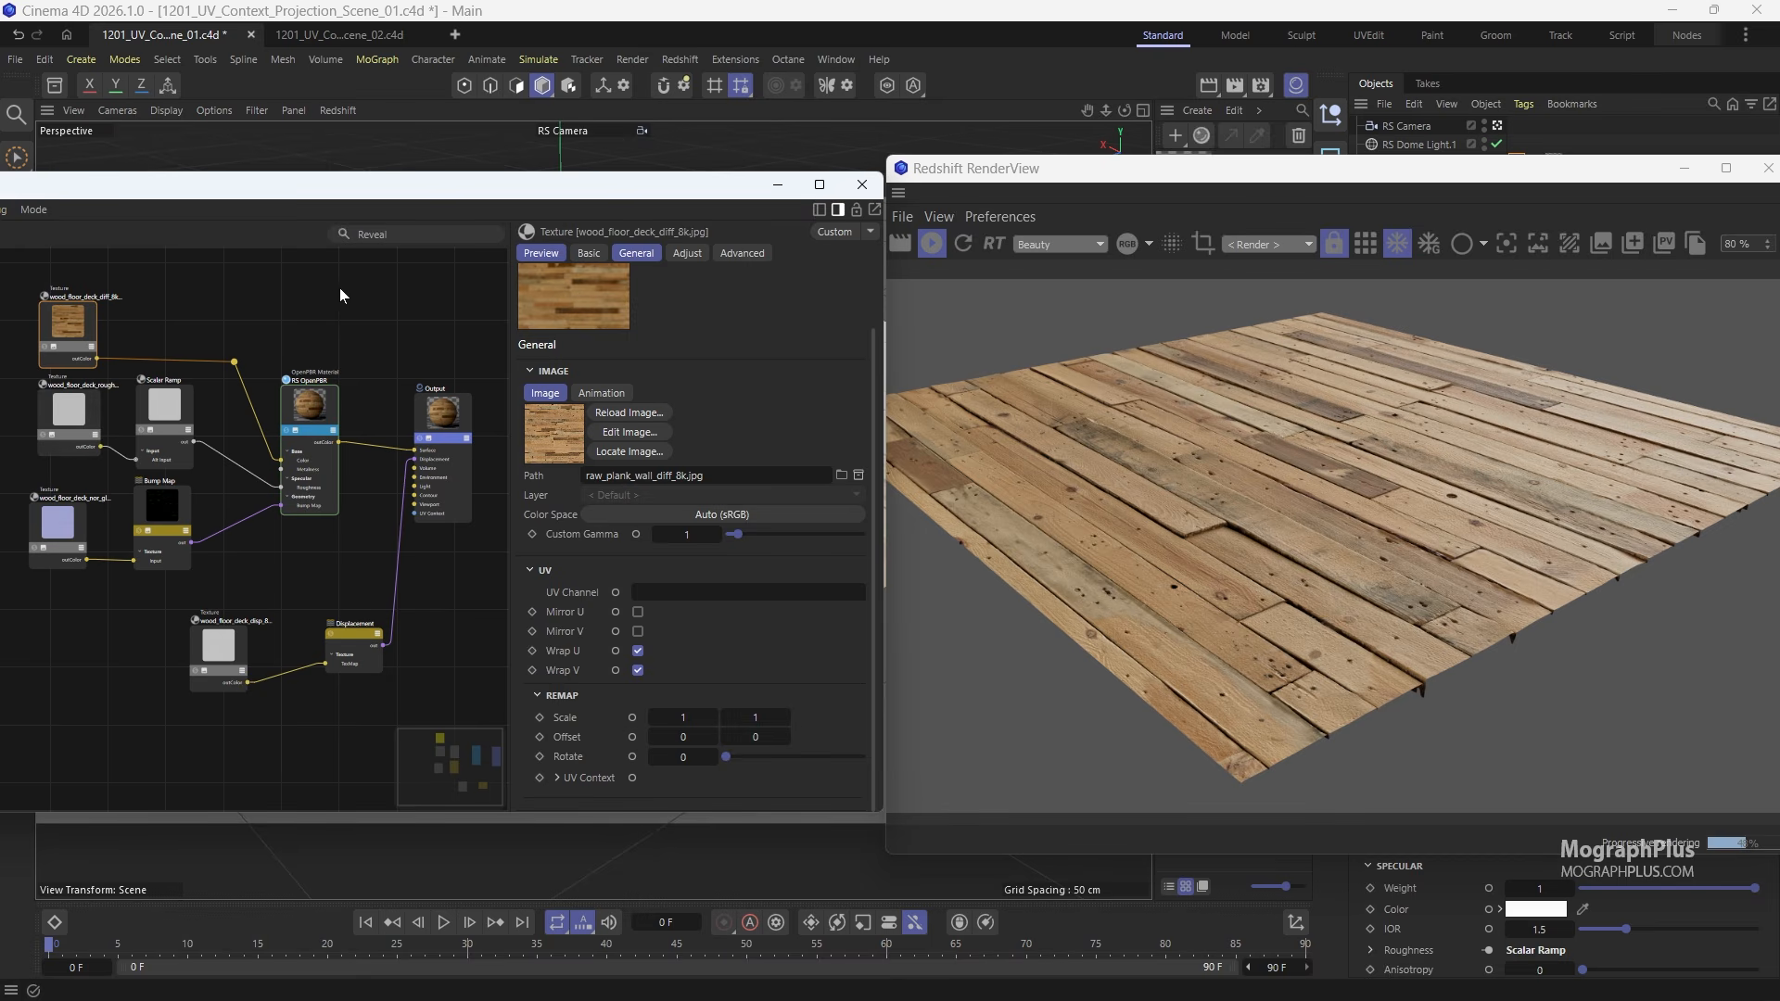
Step: Add a UV Context Projection node from the Utility node category to an empty area of the material graph
{"action": "middle_click_drag", "start_coordinate": [364, 315], "coordinate": [376, 315]}
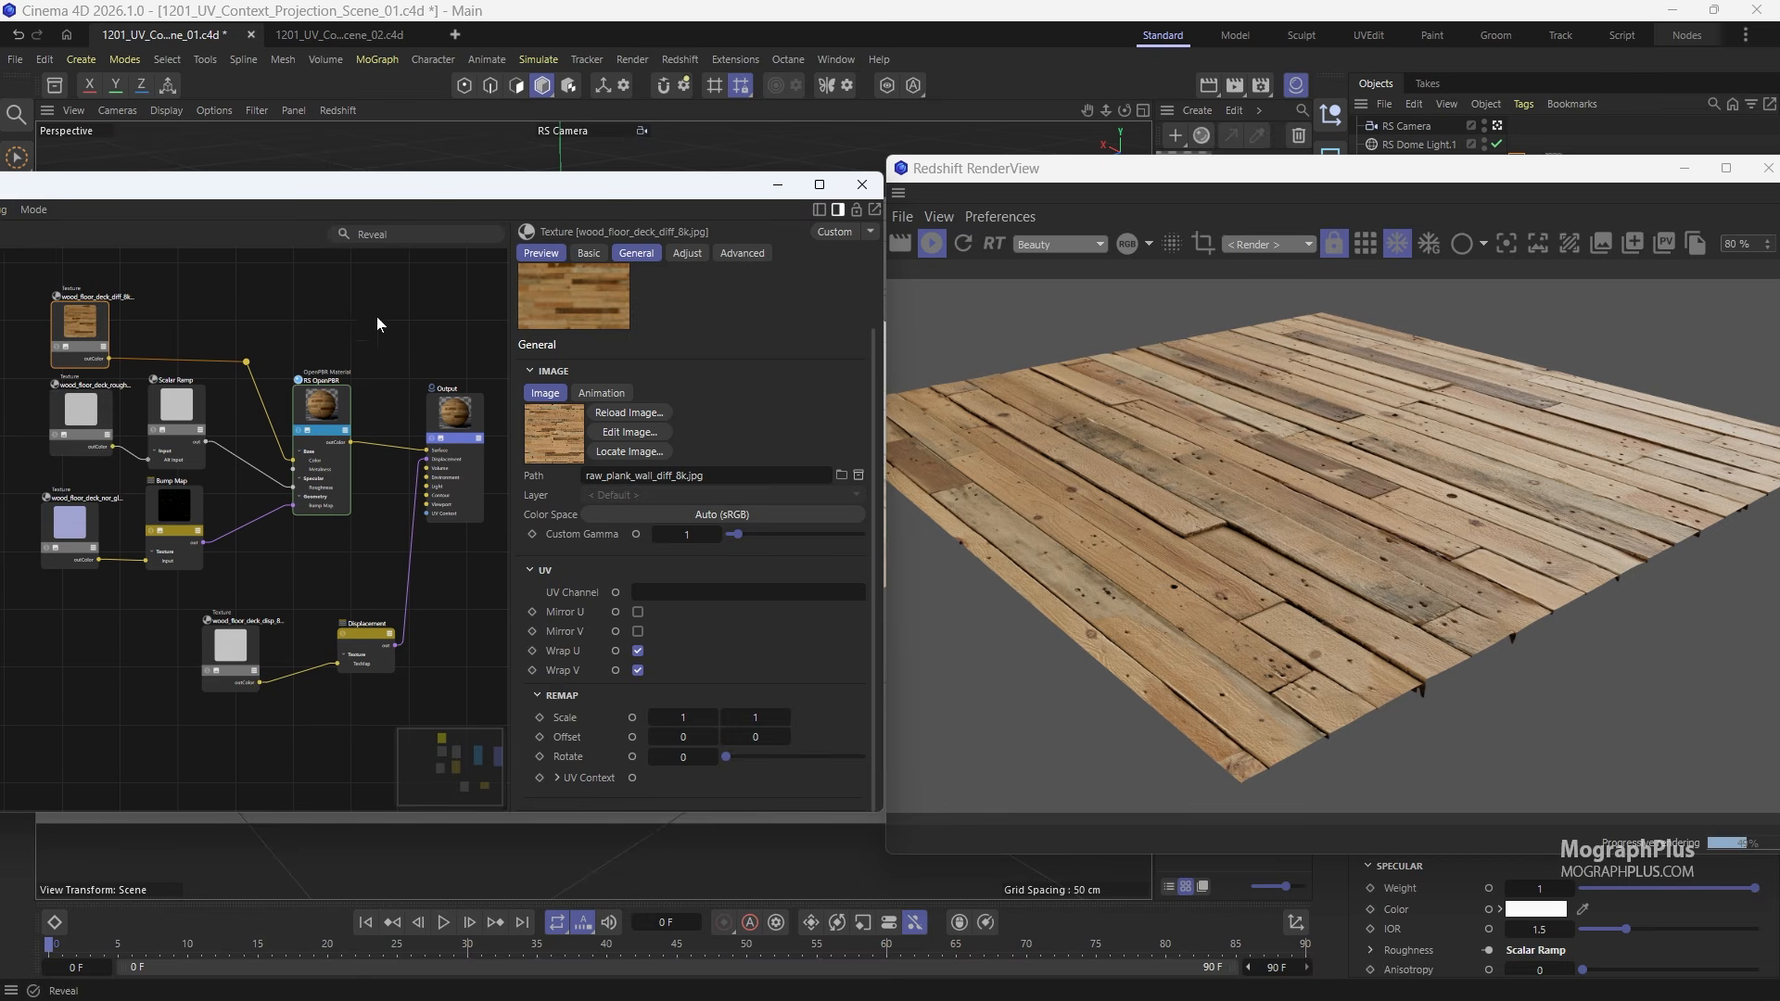
{"action": "double_click", "coordinate": [130, 597]}
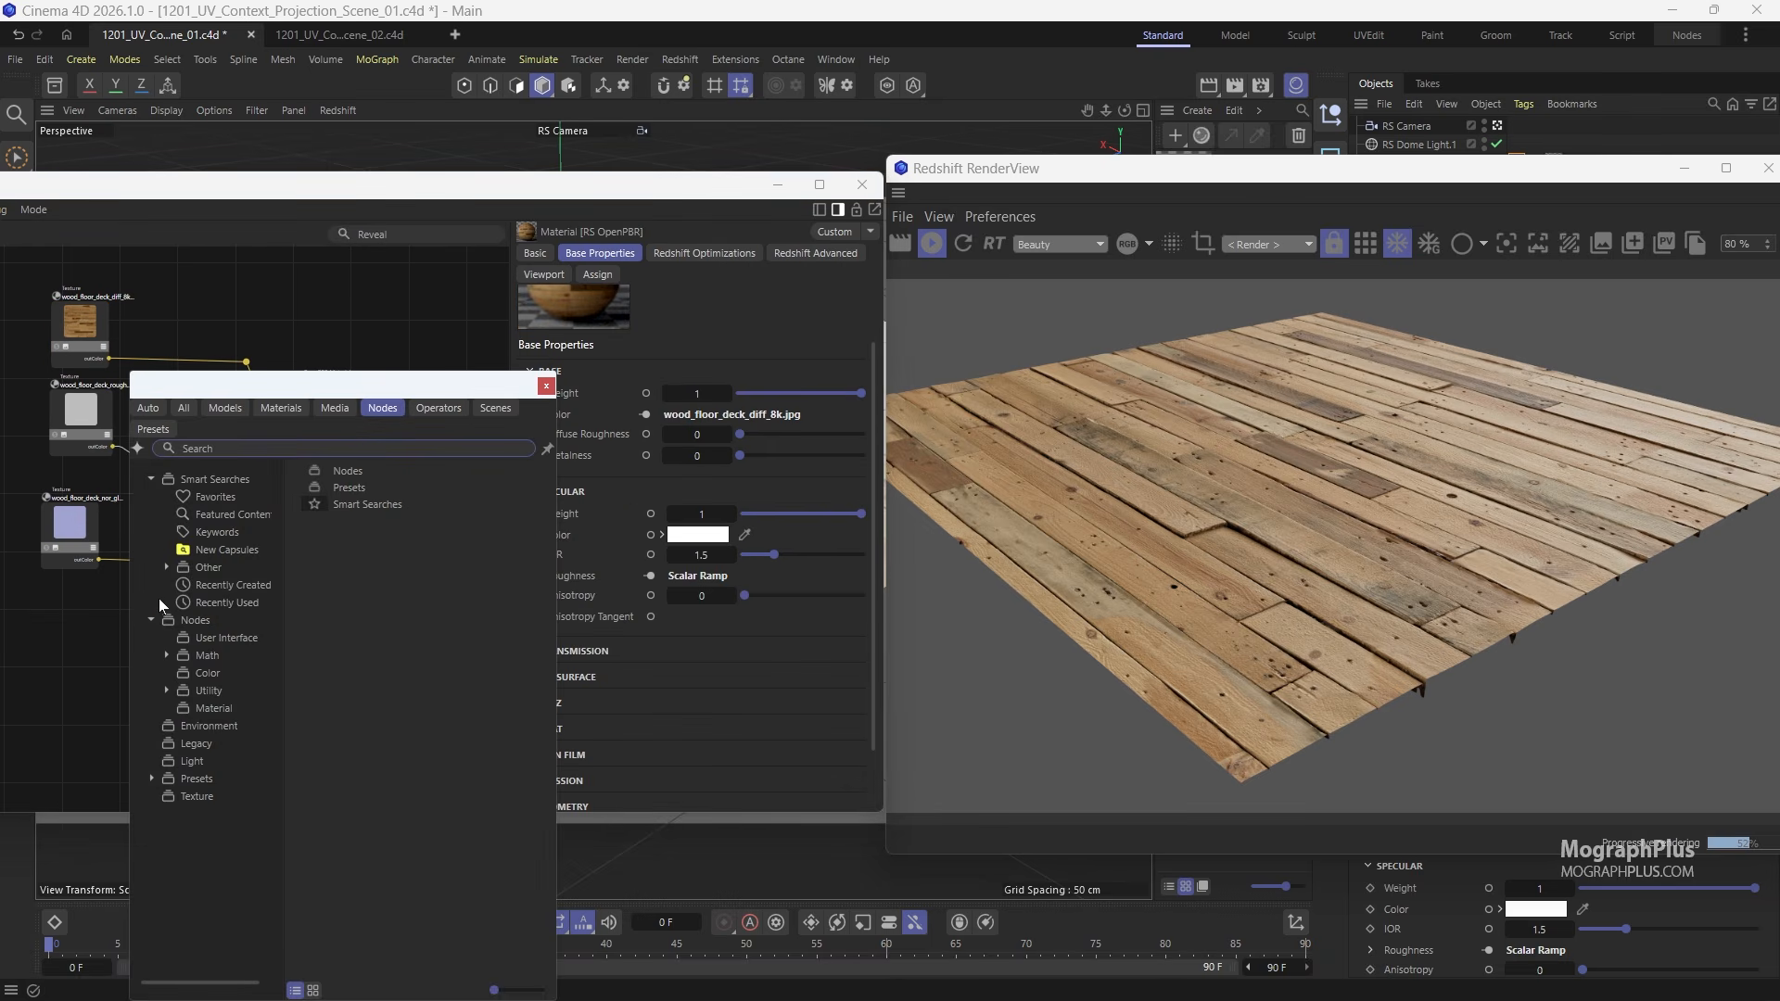
{"action": "left_click", "coordinate": [224, 691]}
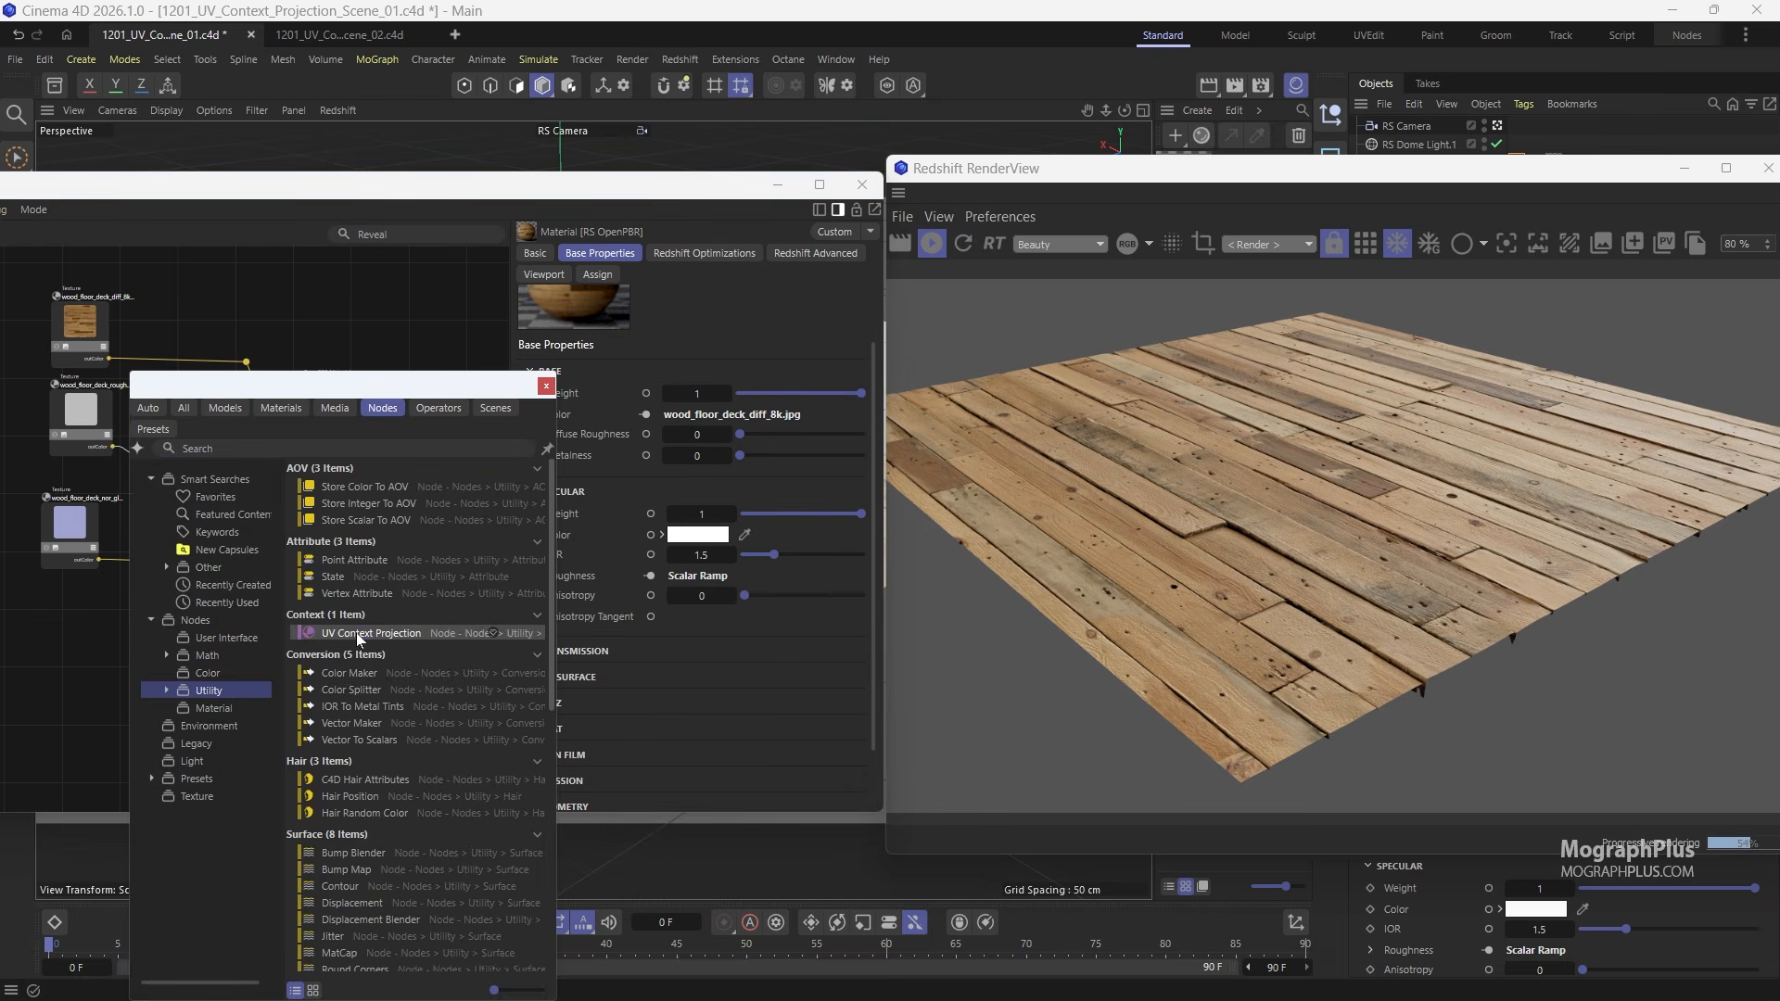
{"action": "double_click", "coordinate": [339, 636]}
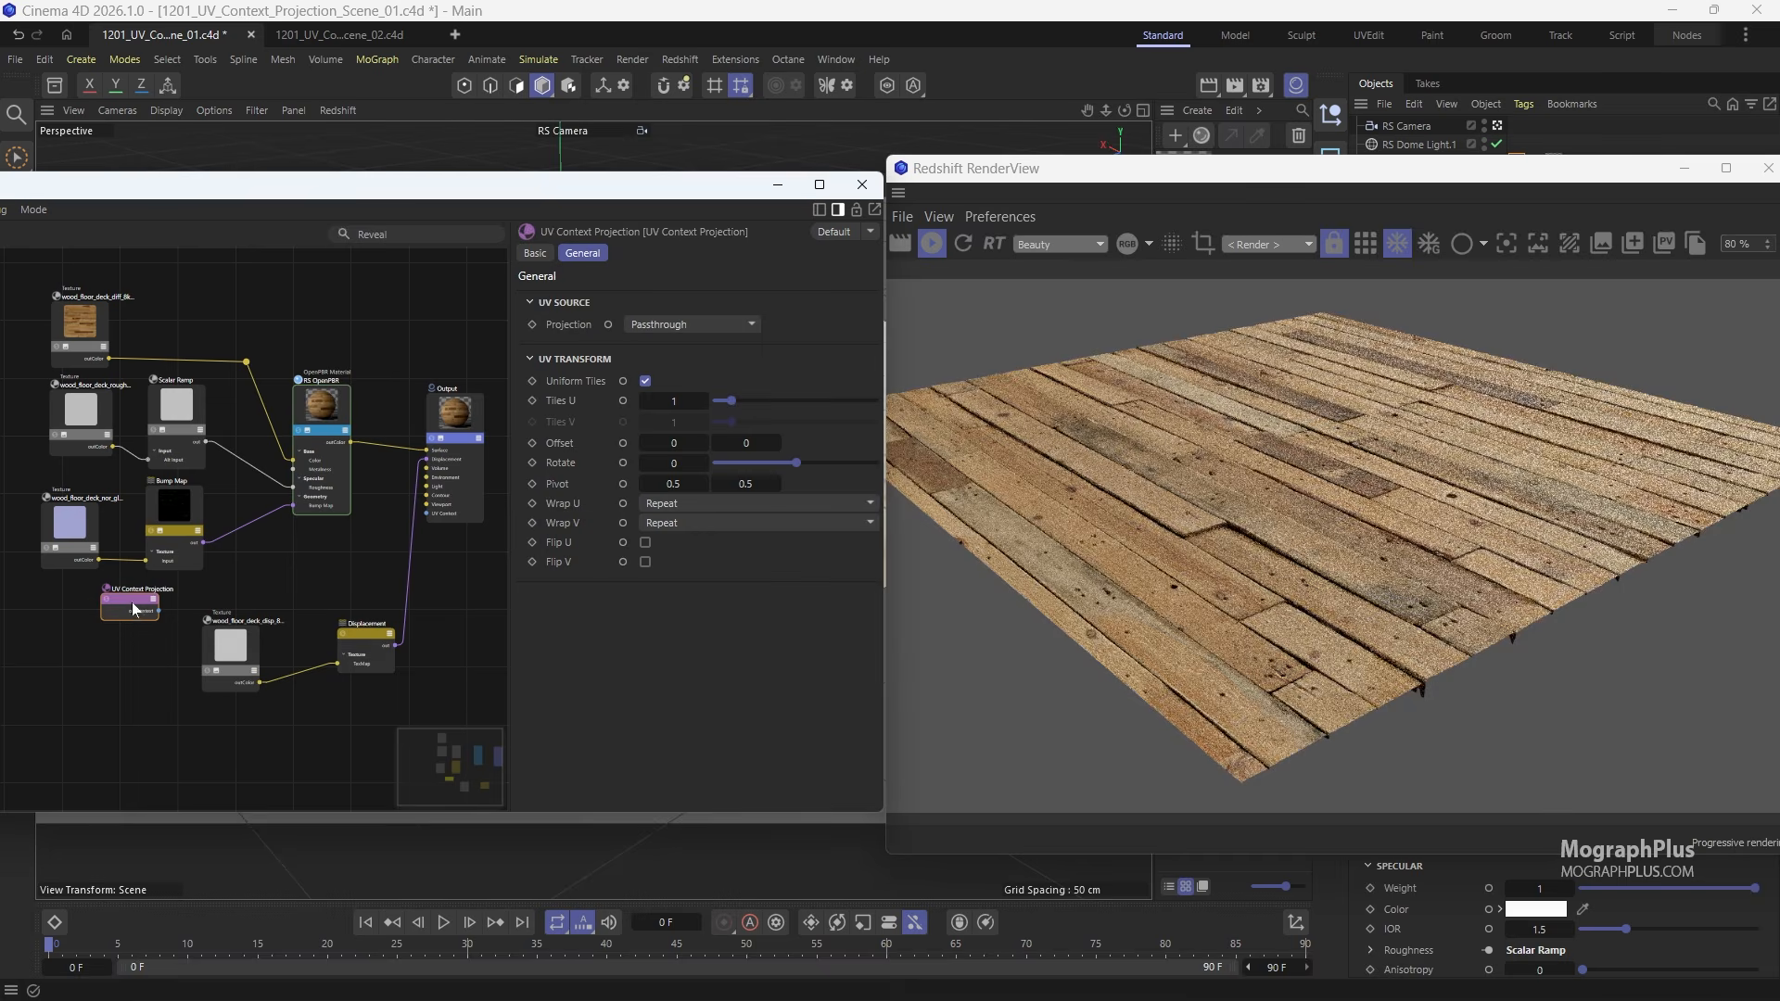
Step: Expose the UV Context remap input on the diffuse texture node and place the UV Context Projection node in front of the textures
{"action": "middle_click_drag", "start_coordinate": [77, 324], "coordinate": [260, 326]}
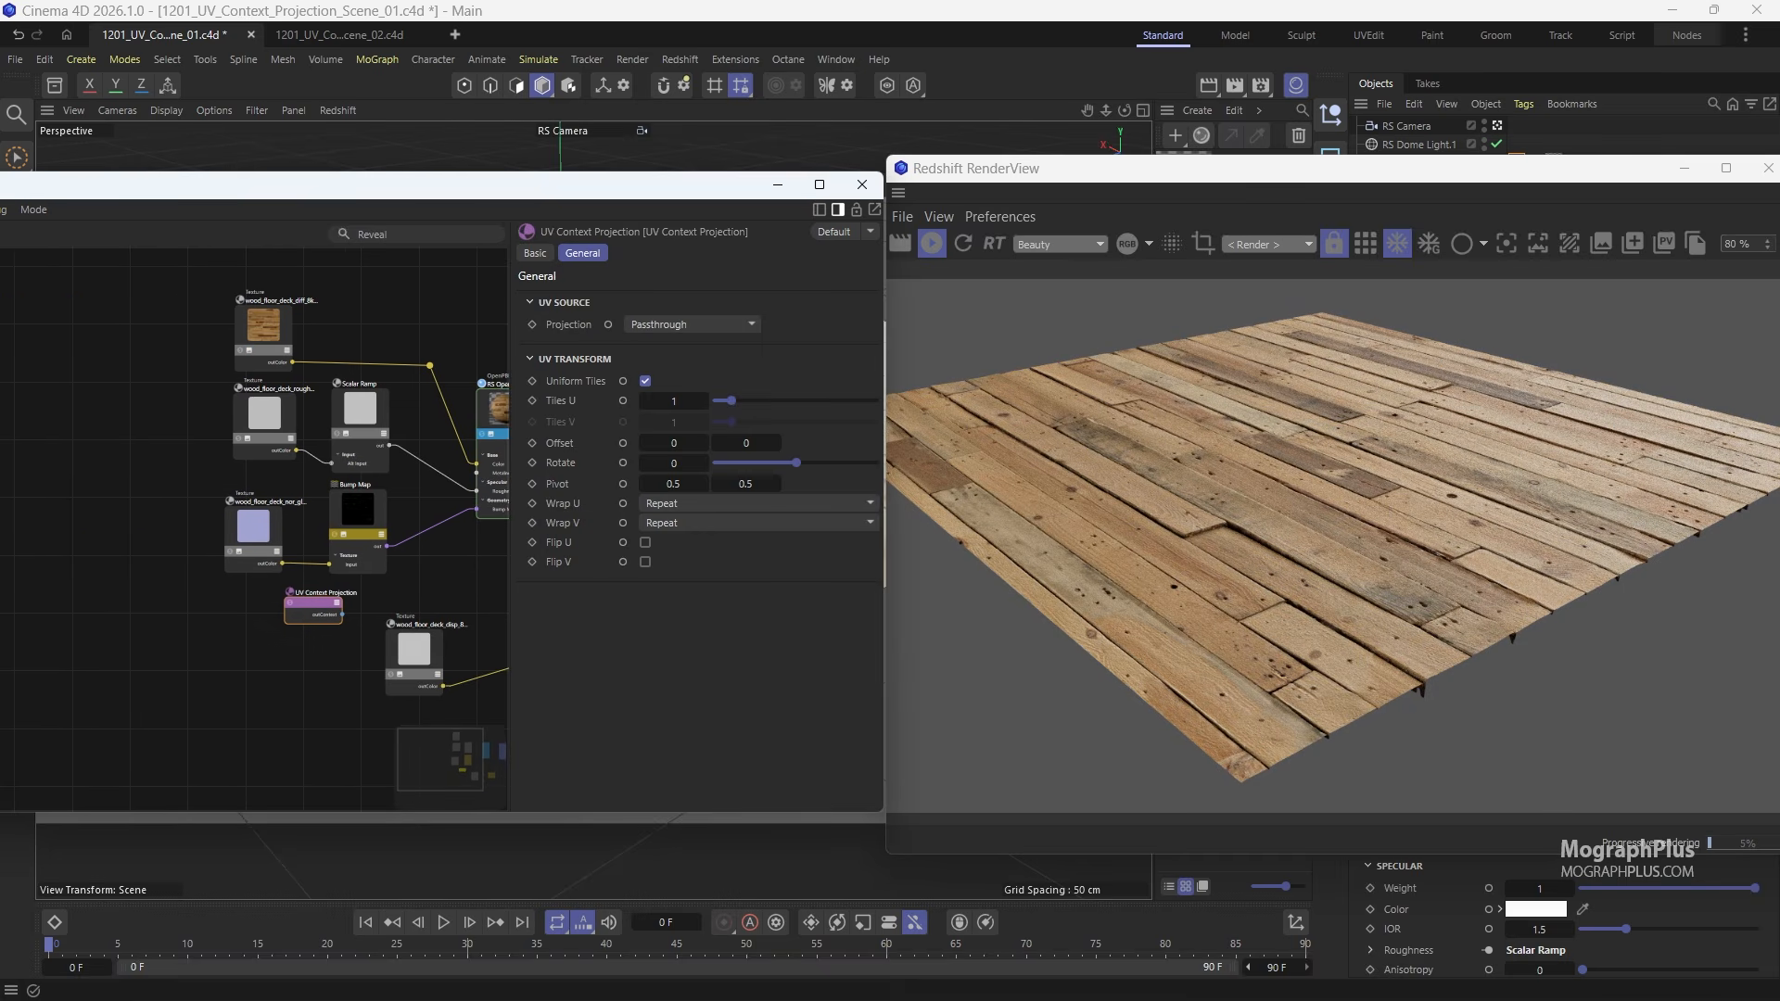
{"action": "left_click", "coordinate": [260, 326]}
{"action": "scroll", "coordinate": [621, 607], "scroll_direction": "down", "scroll_amount": 2}
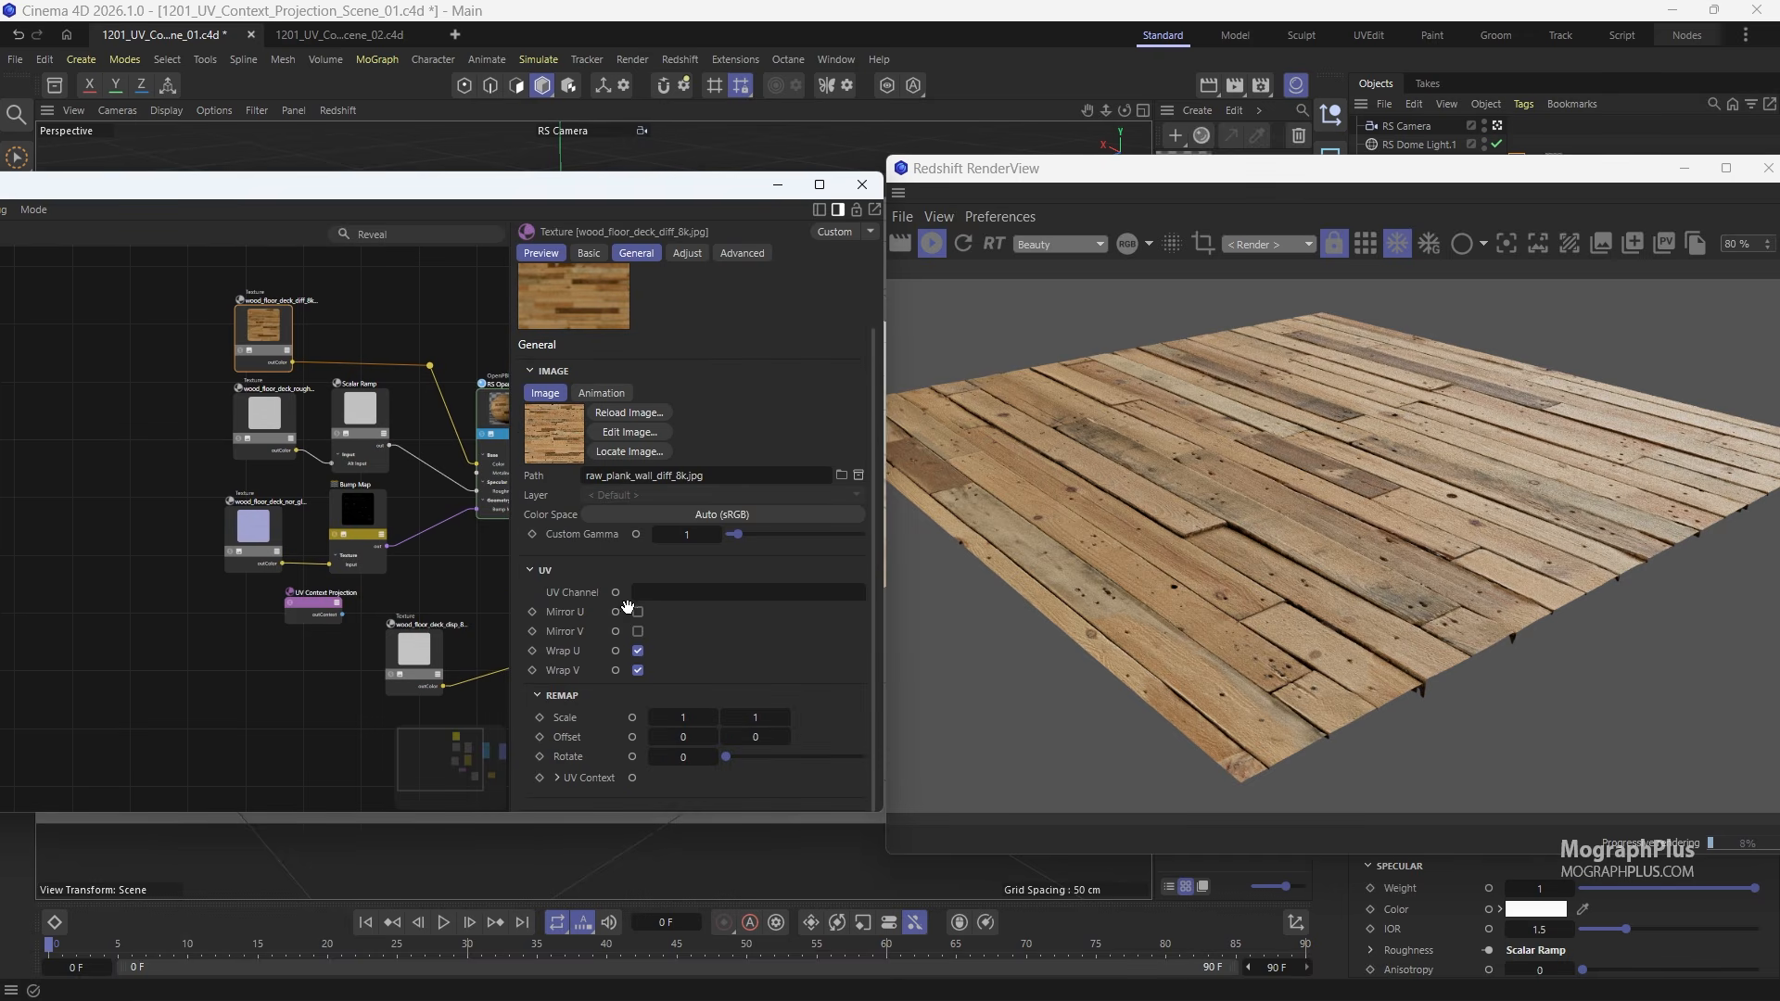
{"action": "left_click", "coordinate": [634, 776]}
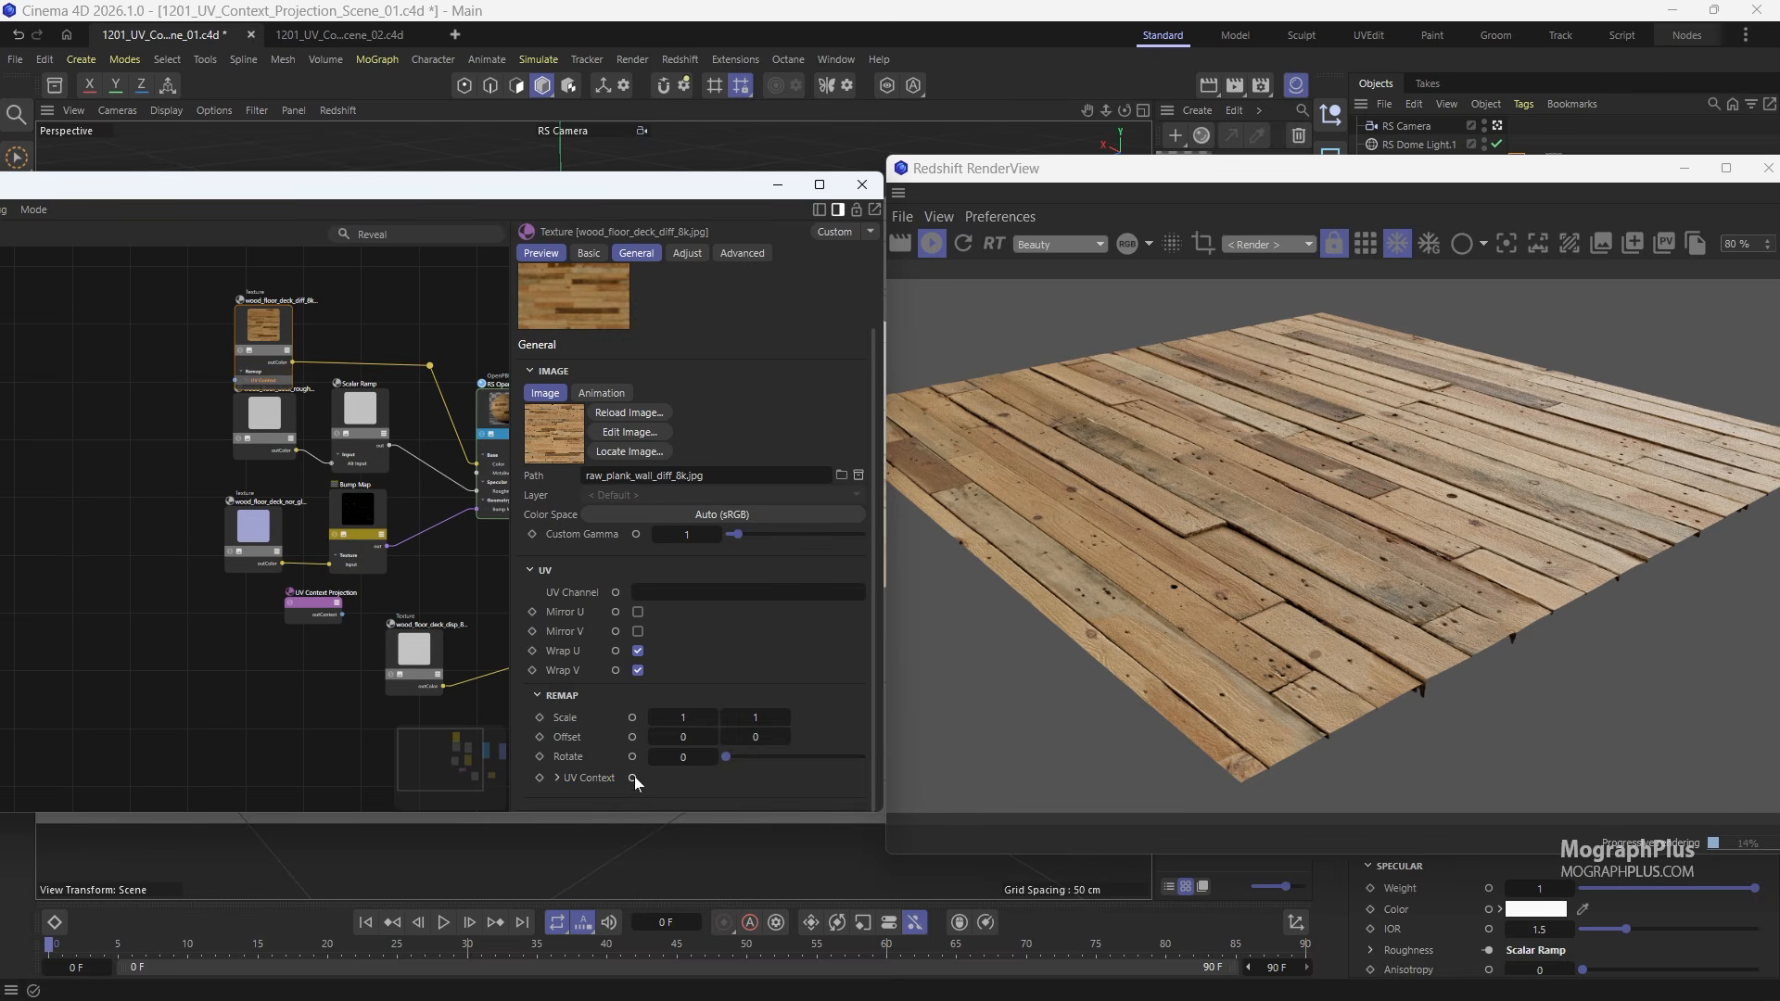
{"action": "left_click_drag", "start_coordinate": [341, 614], "coordinate": [156, 381]}
Step: Connect the UV Context Projection's outContext to the diffuse texture's UV Context input and move the projection node slightly higher
{"action": "scroll", "coordinate": [200, 367], "scroll_direction": "up", "scroll_amount": 3}
{"action": "left_click", "coordinate": [313, 507]}
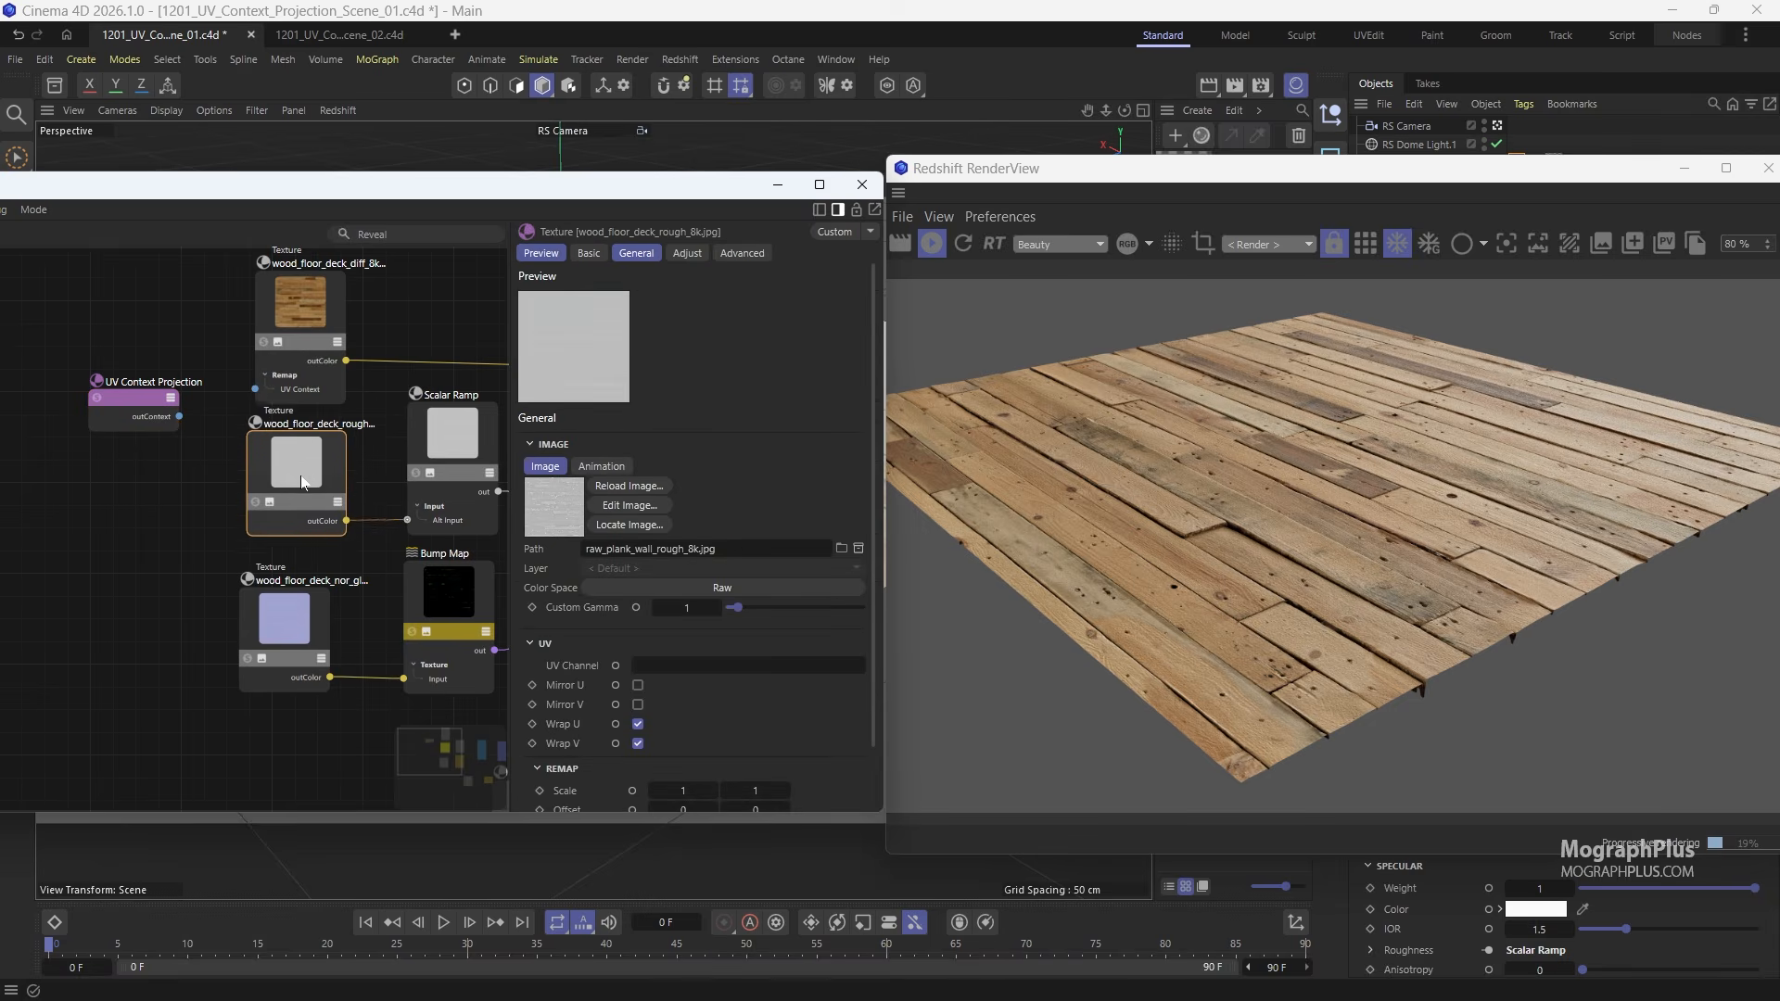
{"action": "scroll", "coordinate": [185, 437], "scroll_direction": "up", "scroll_amount": 4}
{"action": "scroll", "coordinate": [187, 454], "scroll_direction": "down", "scroll_amount": 2}
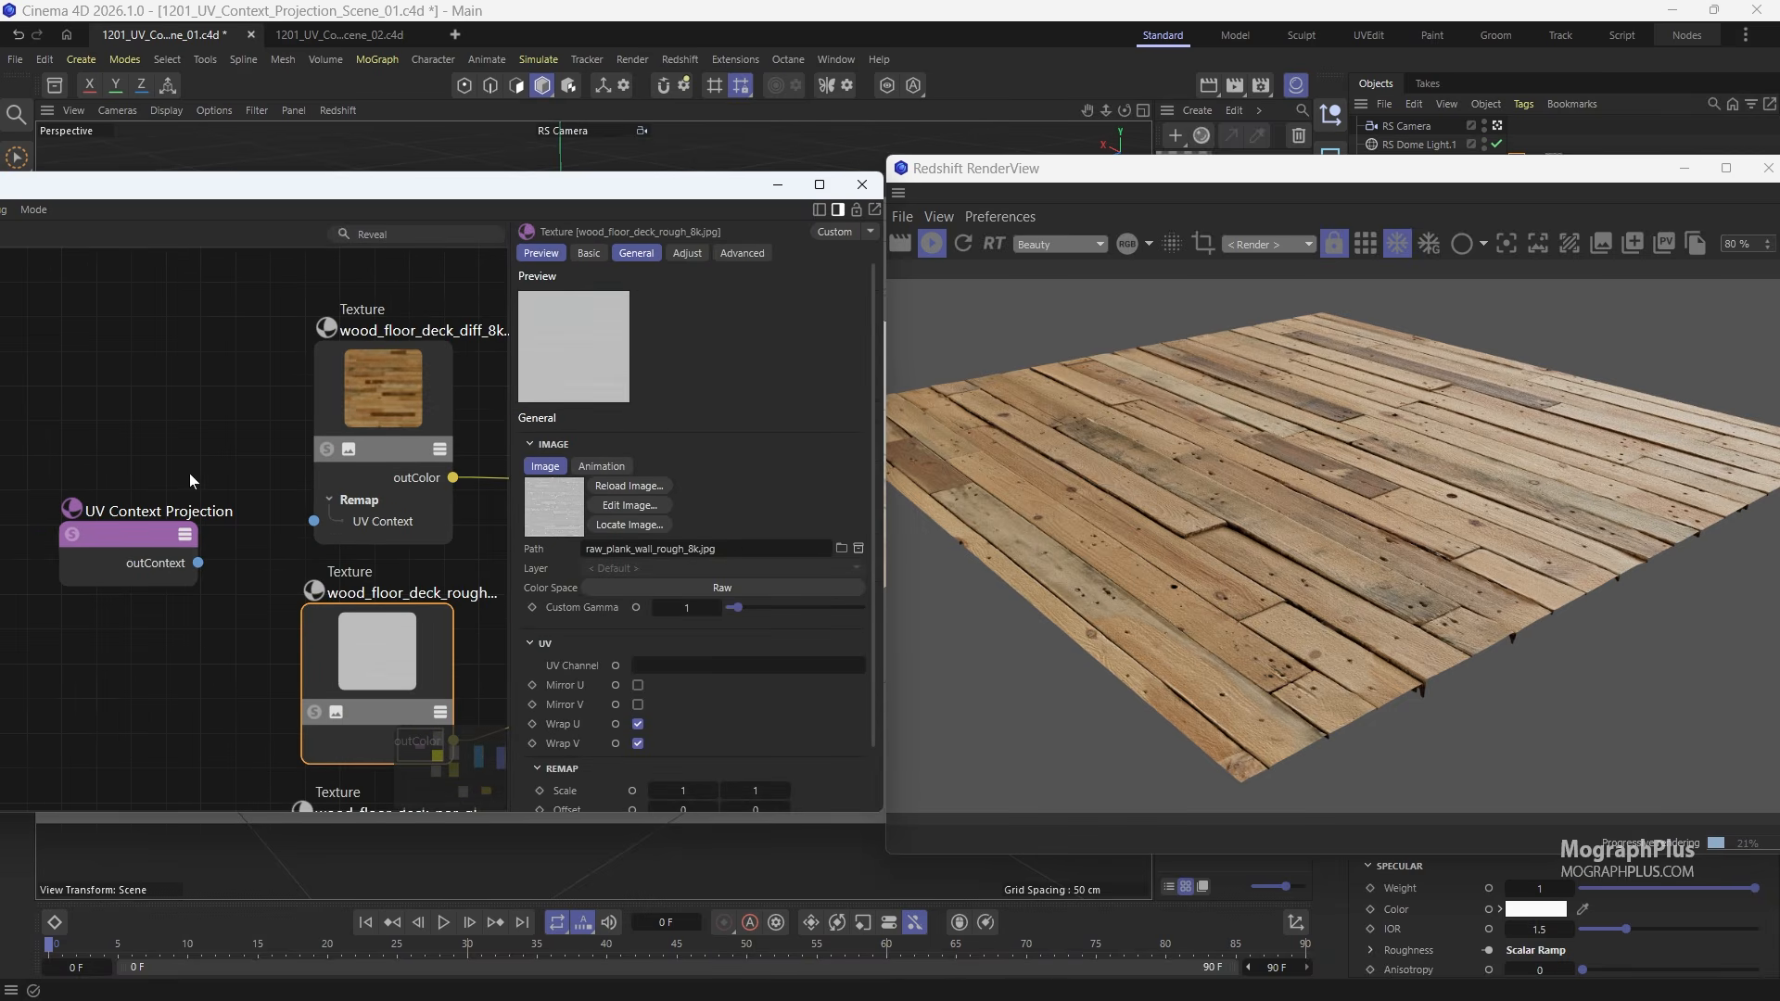
{"action": "left_click", "coordinate": [169, 547]}
{"action": "left_click_drag", "start_coordinate": [197, 563], "coordinate": [314, 521]}
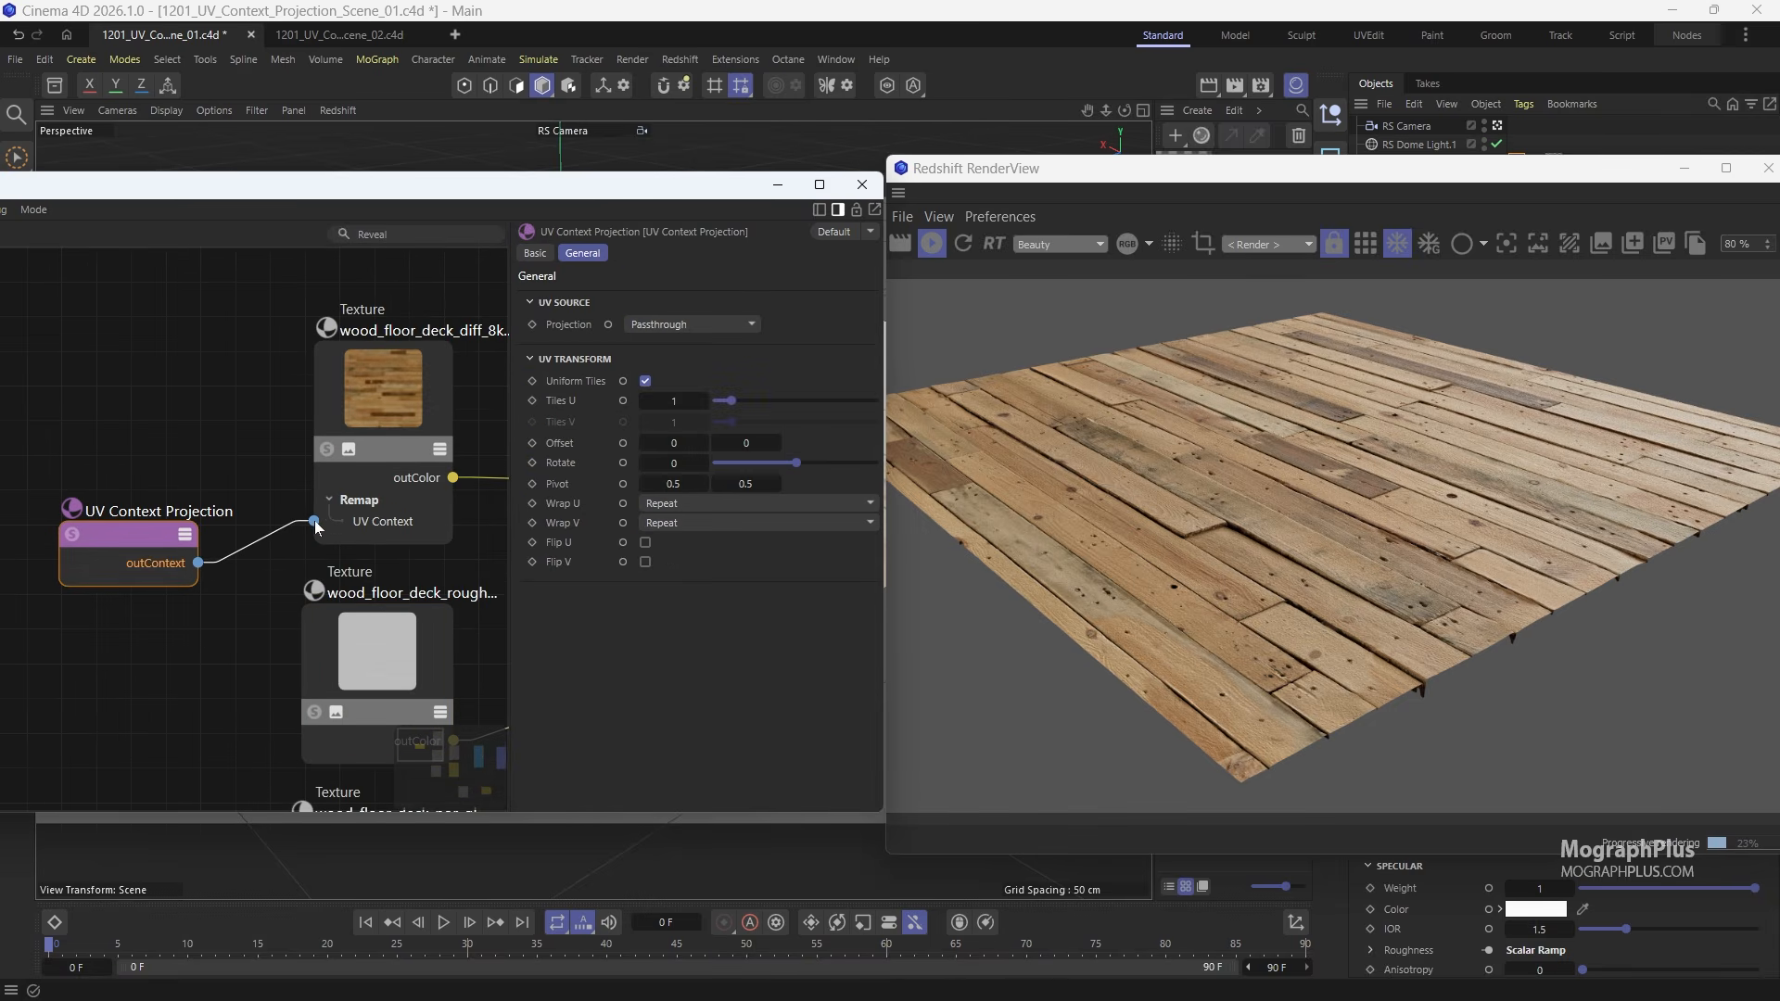
{"action": "left_click_drag", "start_coordinate": [139, 536], "coordinate": [136, 452]}
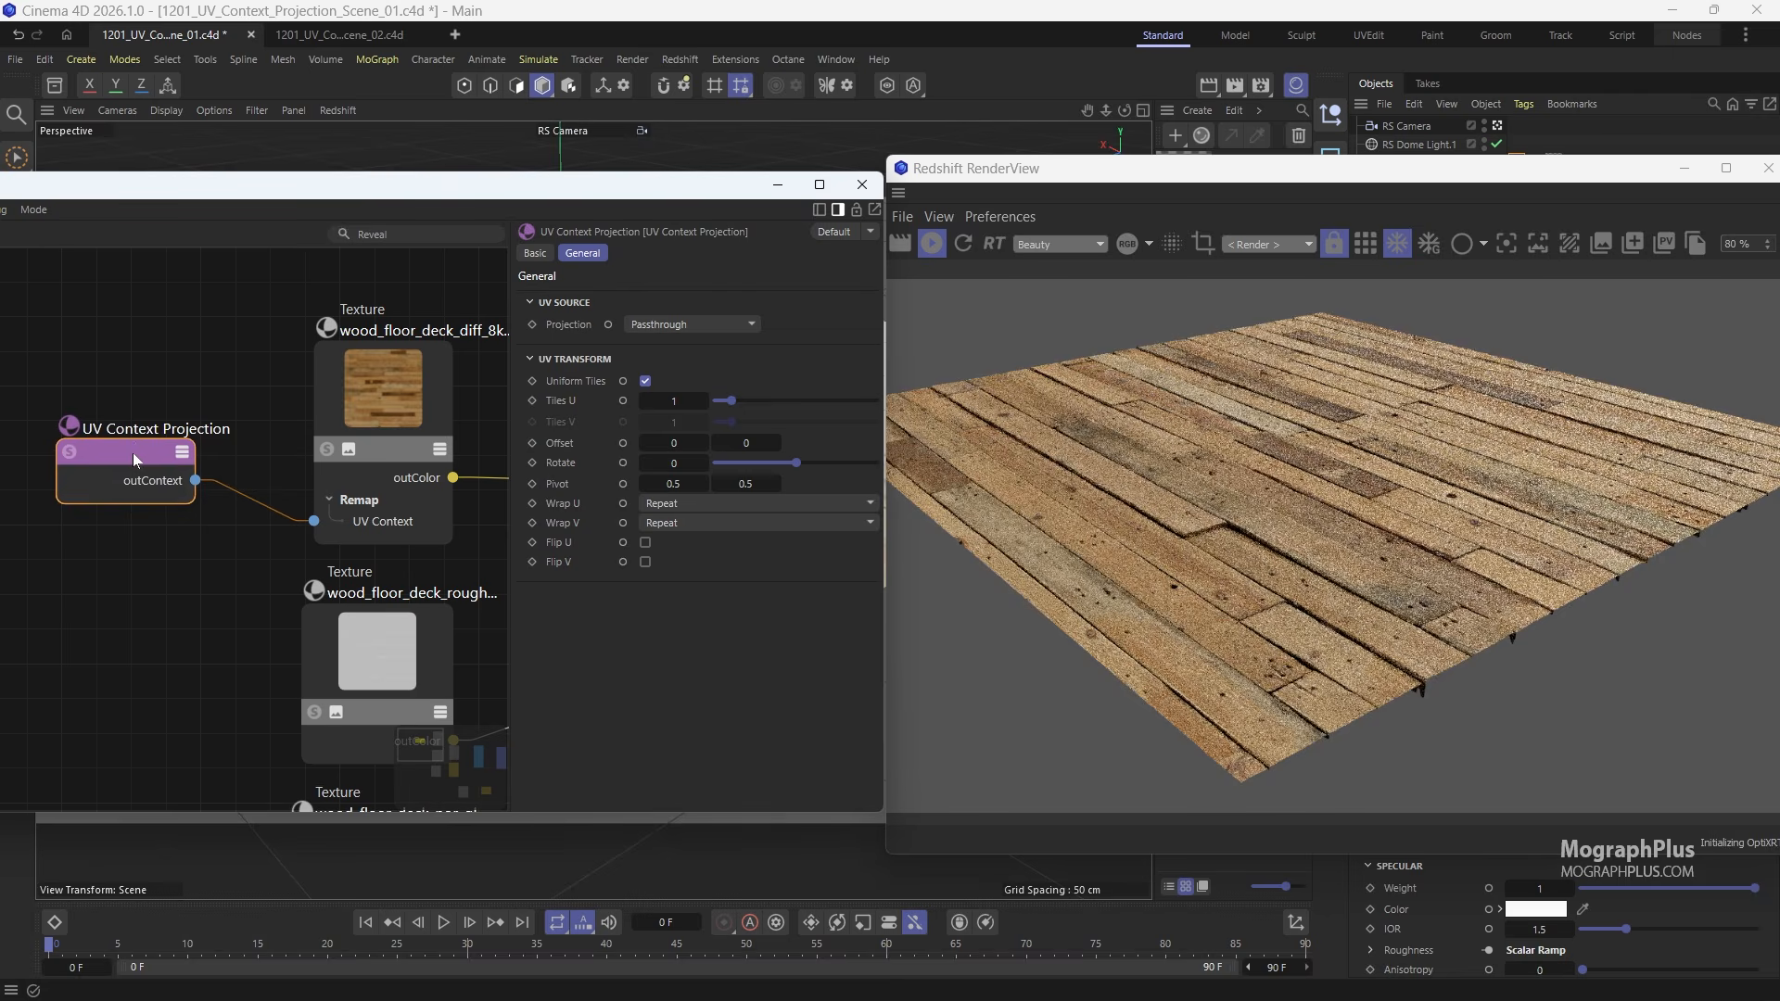
Step: Connect the UV Context Projection's outContext to the roughness texture's UV Context and shift the normal texture node down to clear it
{"action": "scroll", "coordinate": [291, 487], "scroll_direction": "down", "scroll_amount": 2}
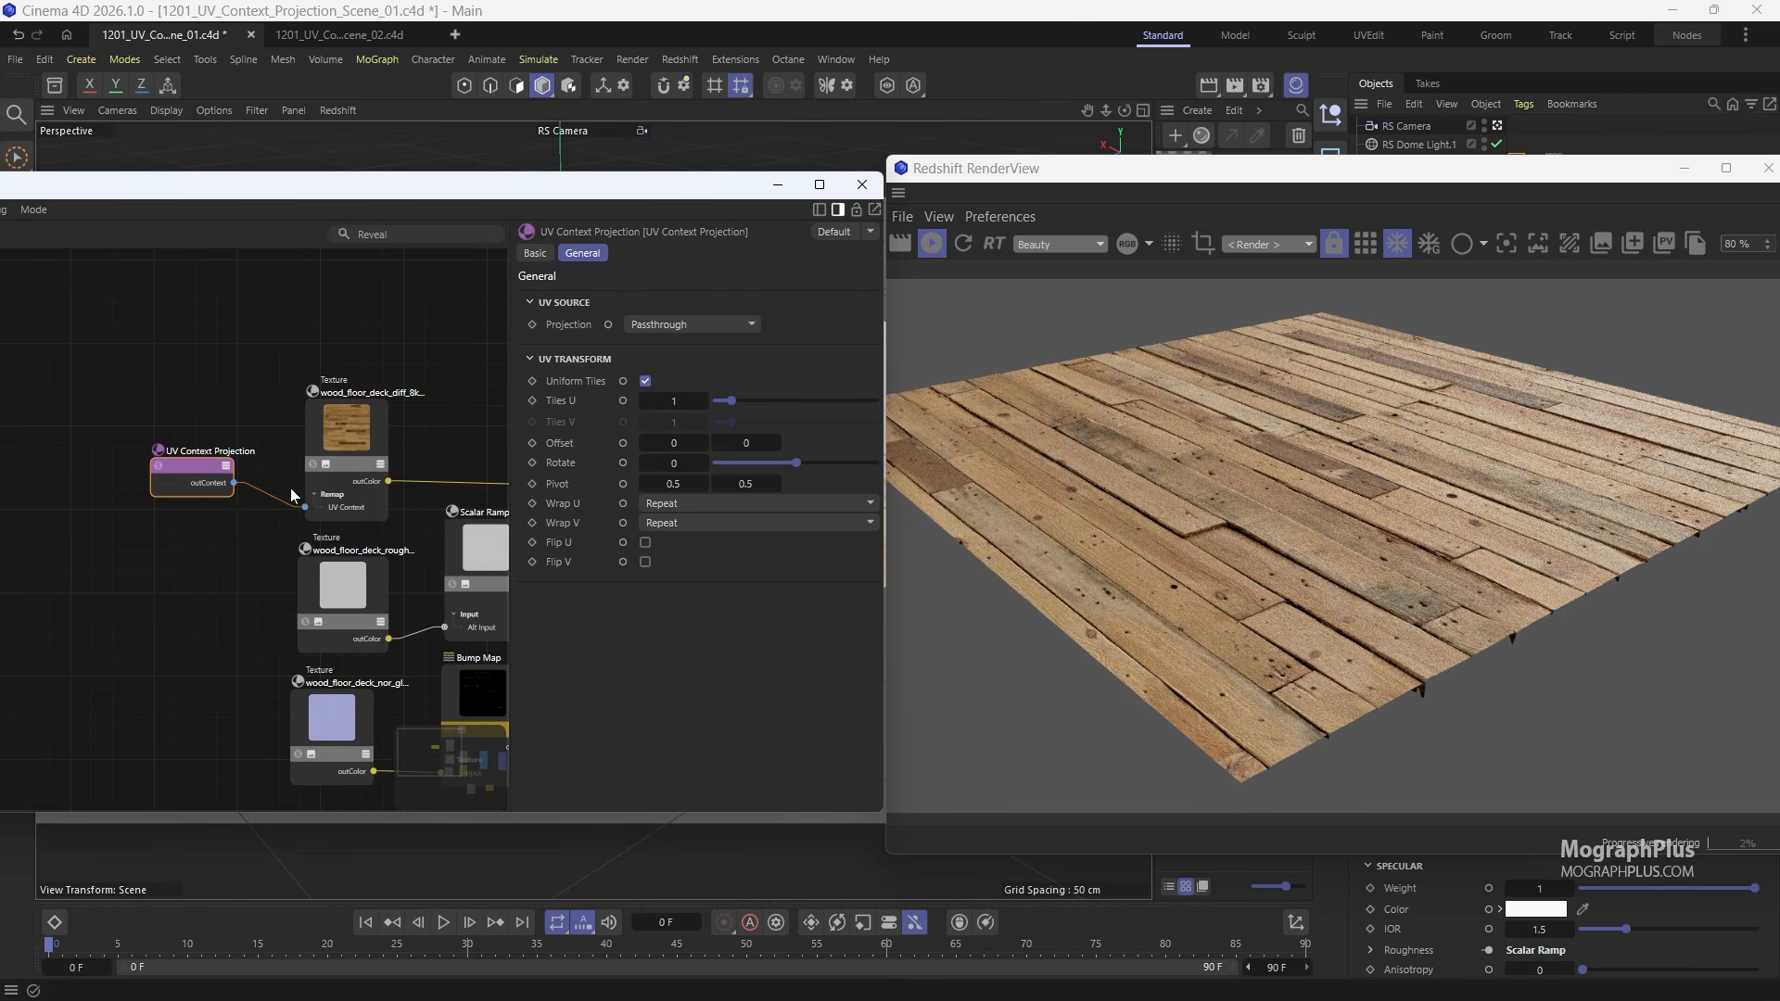
{"action": "scroll", "coordinate": [218, 452], "scroll_direction": "down", "scroll_amount": 1}
{"action": "scroll", "coordinate": [215, 453], "scroll_direction": "down", "scroll_amount": 1}
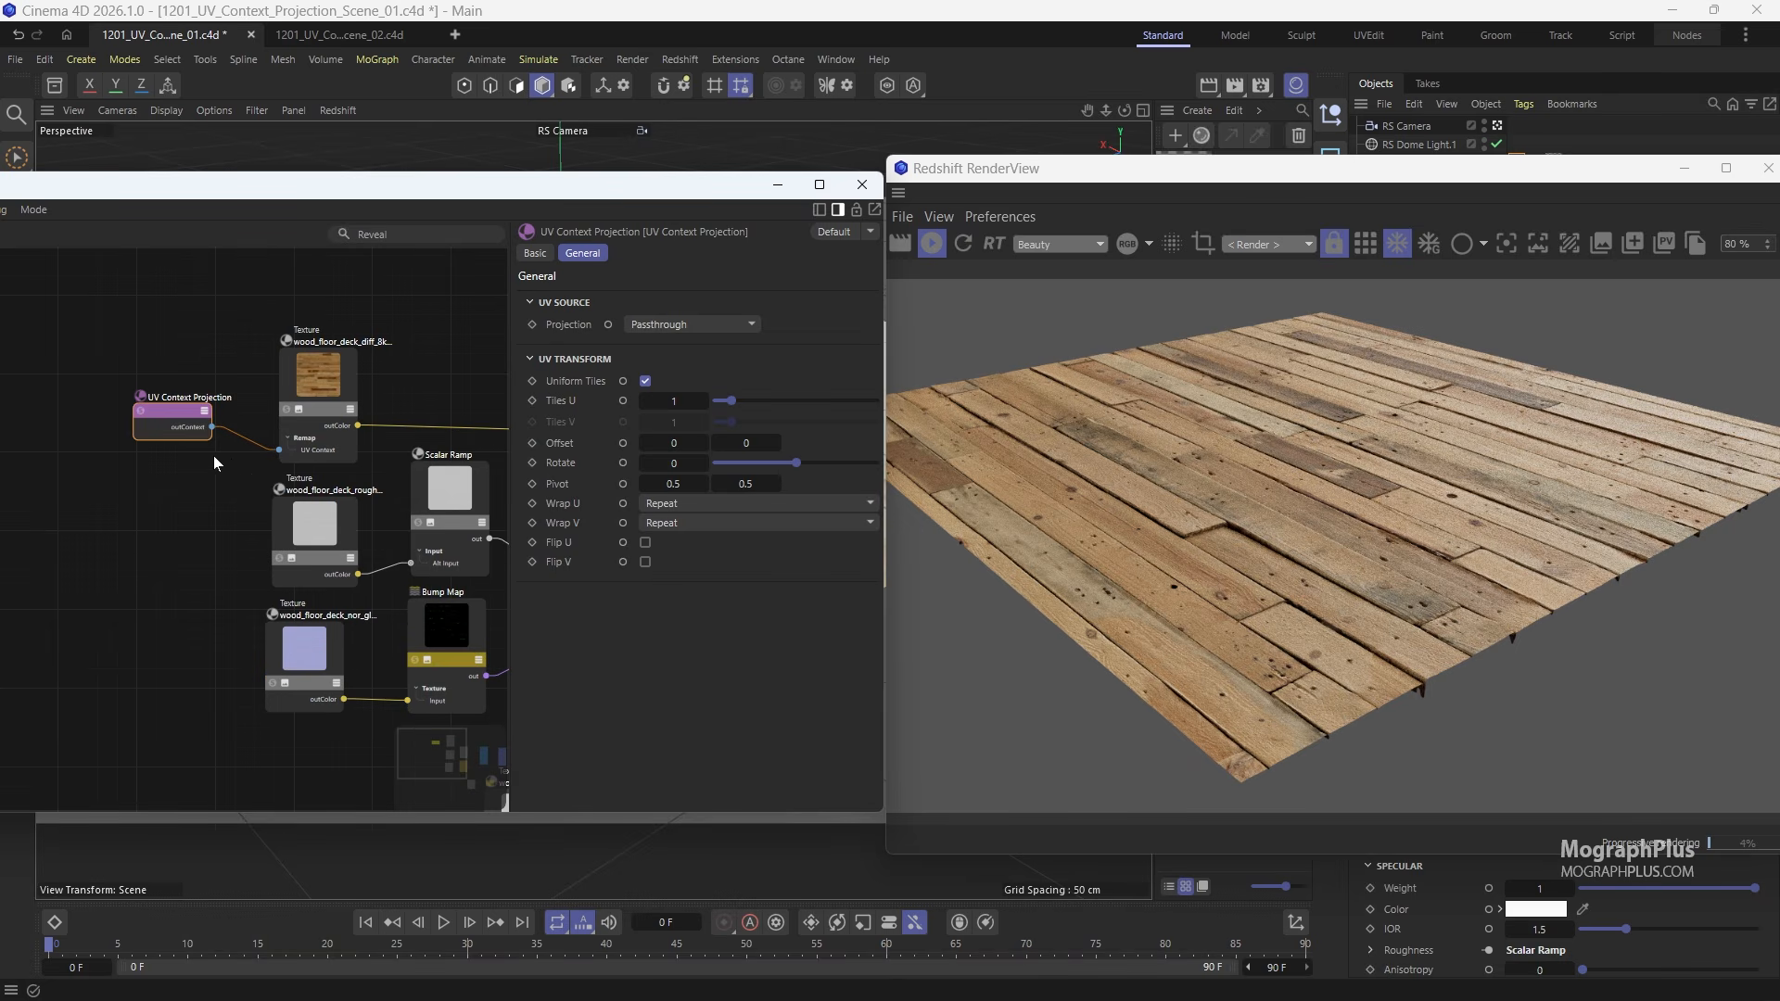
{"action": "left_click_drag", "start_coordinate": [211, 425], "coordinate": [324, 535]}
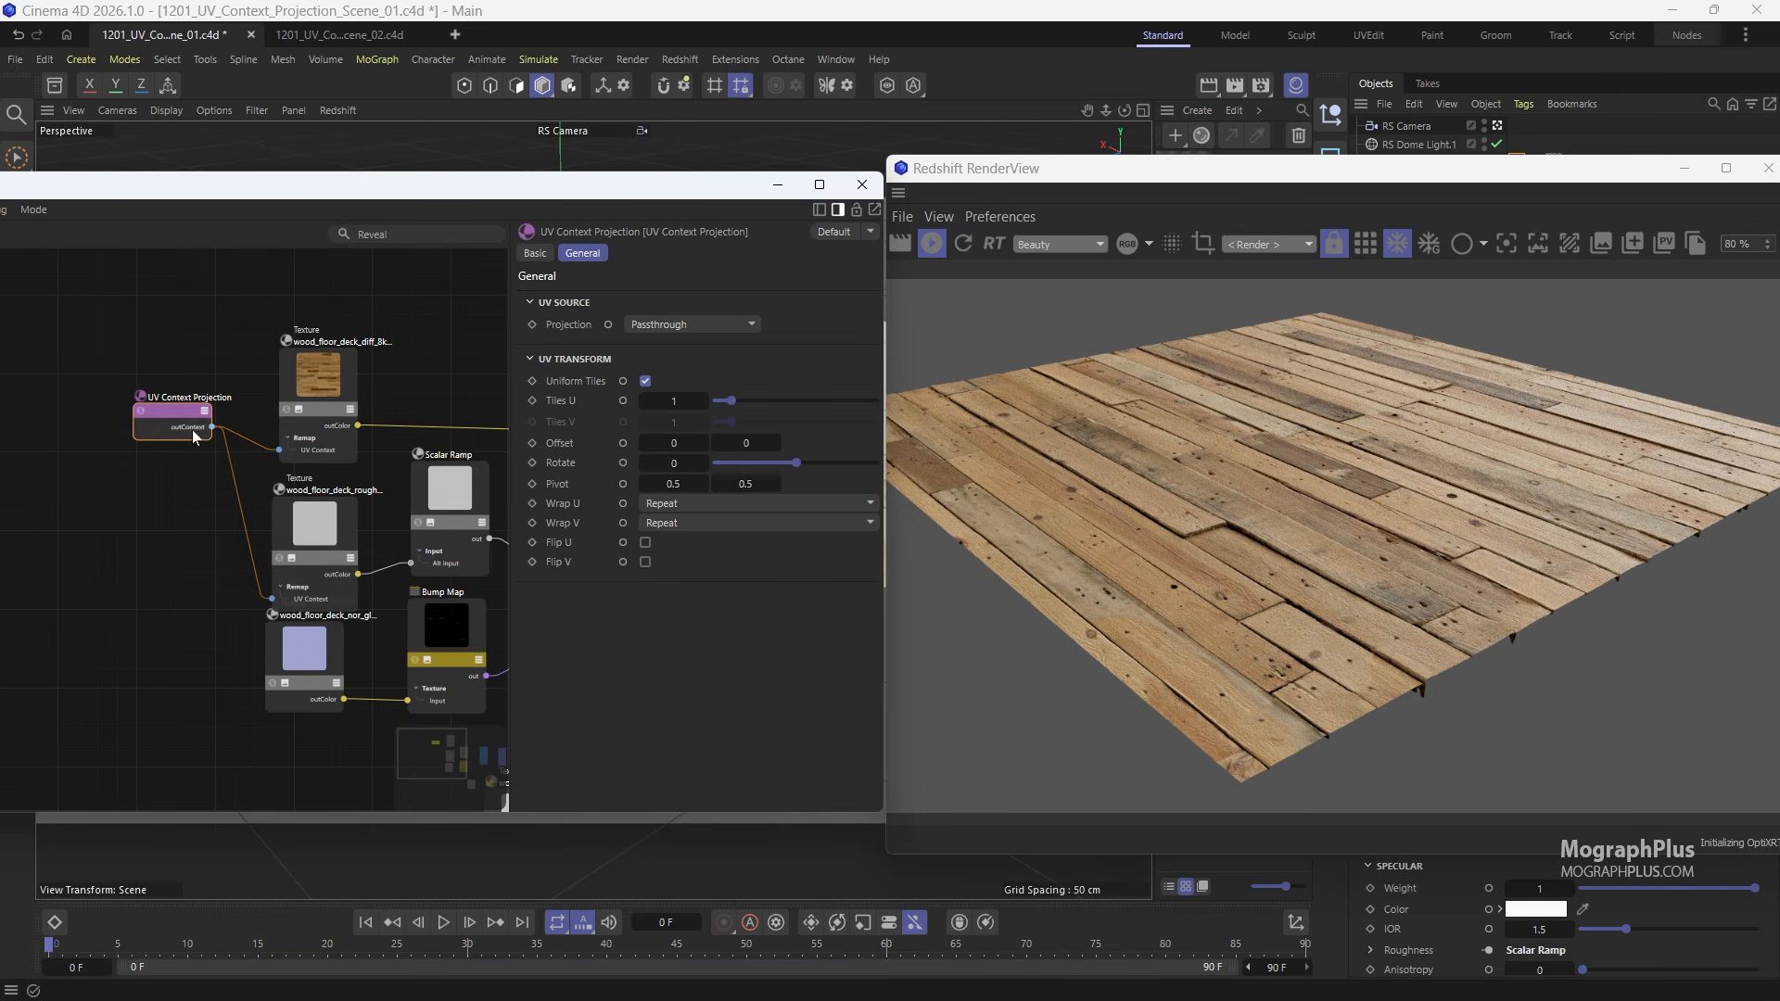
{"action": "left_click_drag", "start_coordinate": [314, 656], "coordinate": [318, 675]}
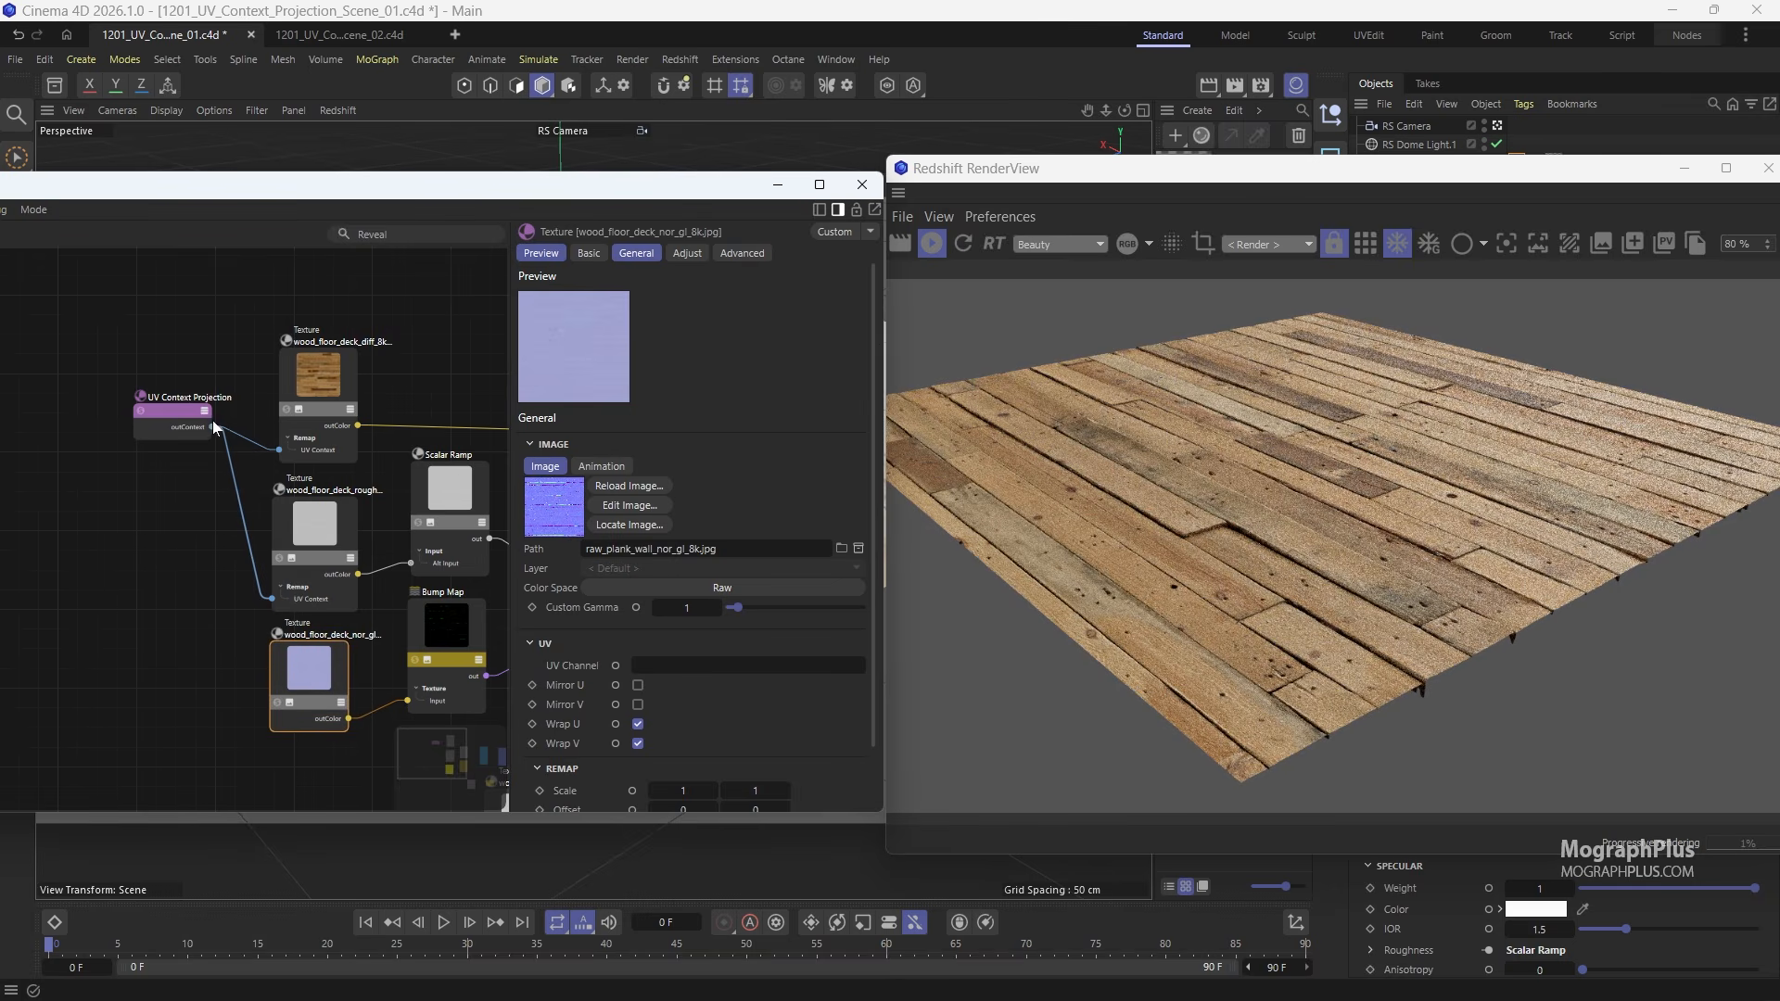
Step: Connect the UV Context Projection's outContext to the UV Context inputs of the normal and displacement textures, and move the projection node lower
{"action": "left_click_drag", "start_coordinate": [212, 425], "coordinate": [312, 666]}
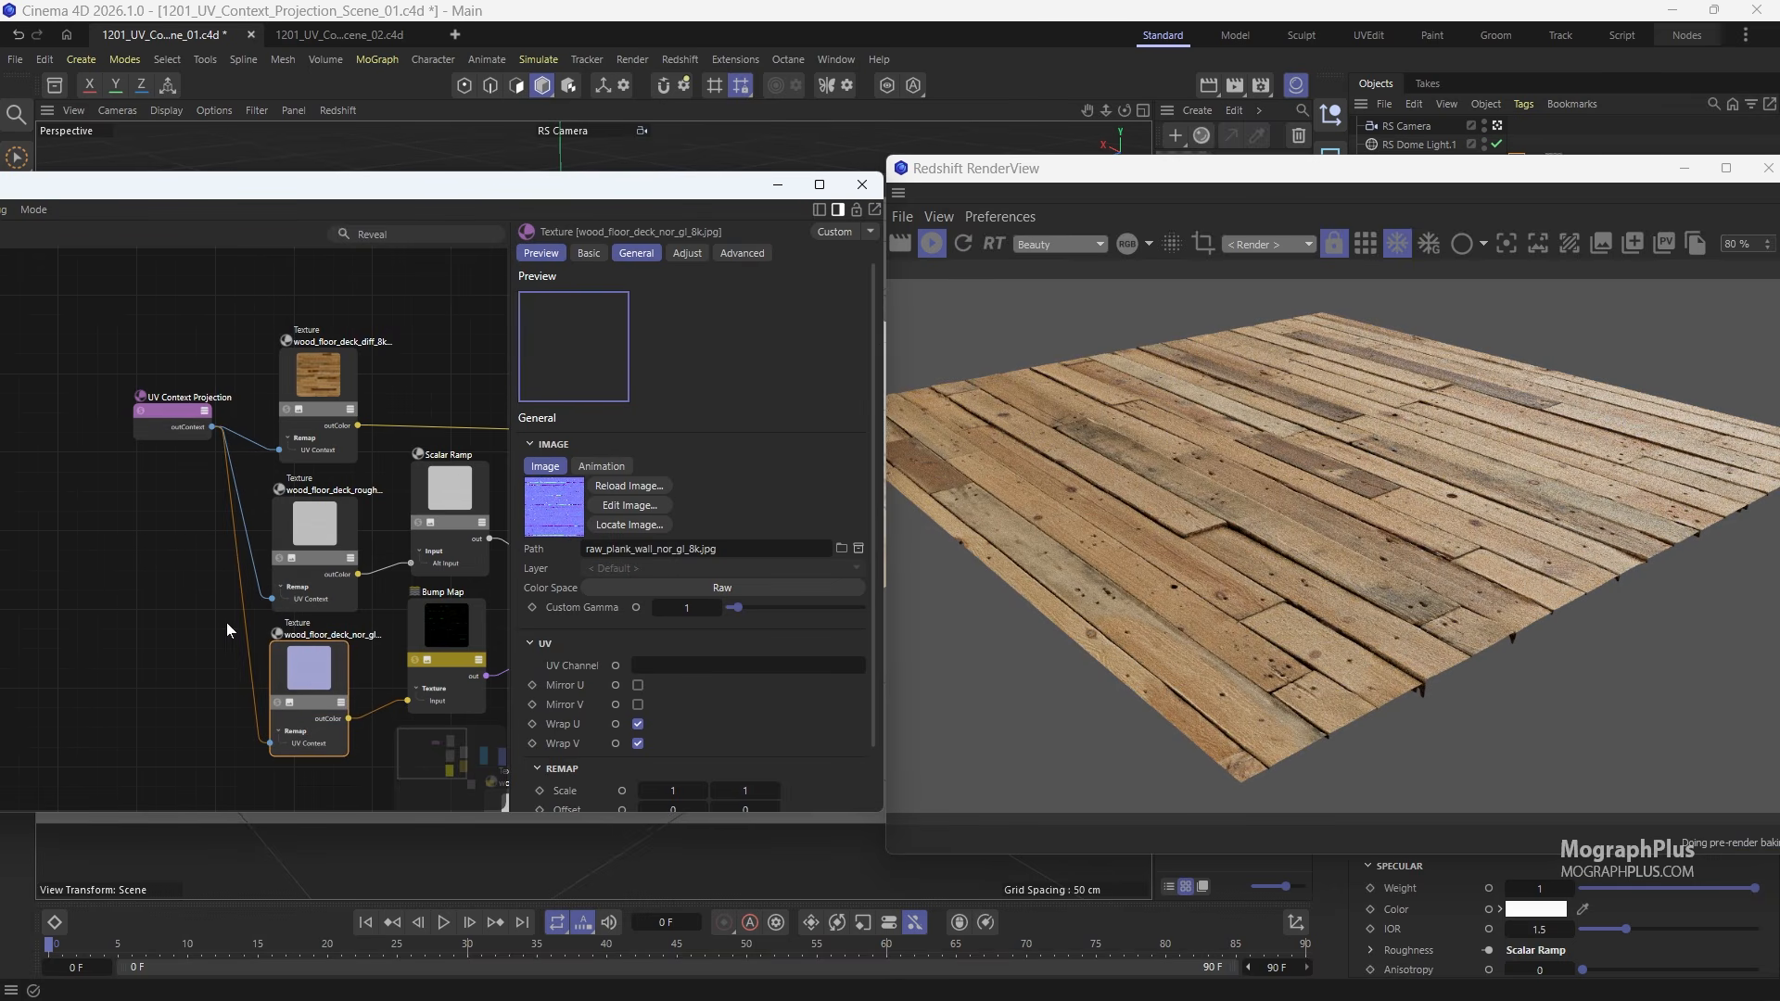
{"action": "middle_click_drag", "start_coordinate": [226, 621], "coordinate": [164, 425]}
{"action": "scroll", "coordinate": [148, 436], "scroll_direction": "down", "scroll_amount": 2}
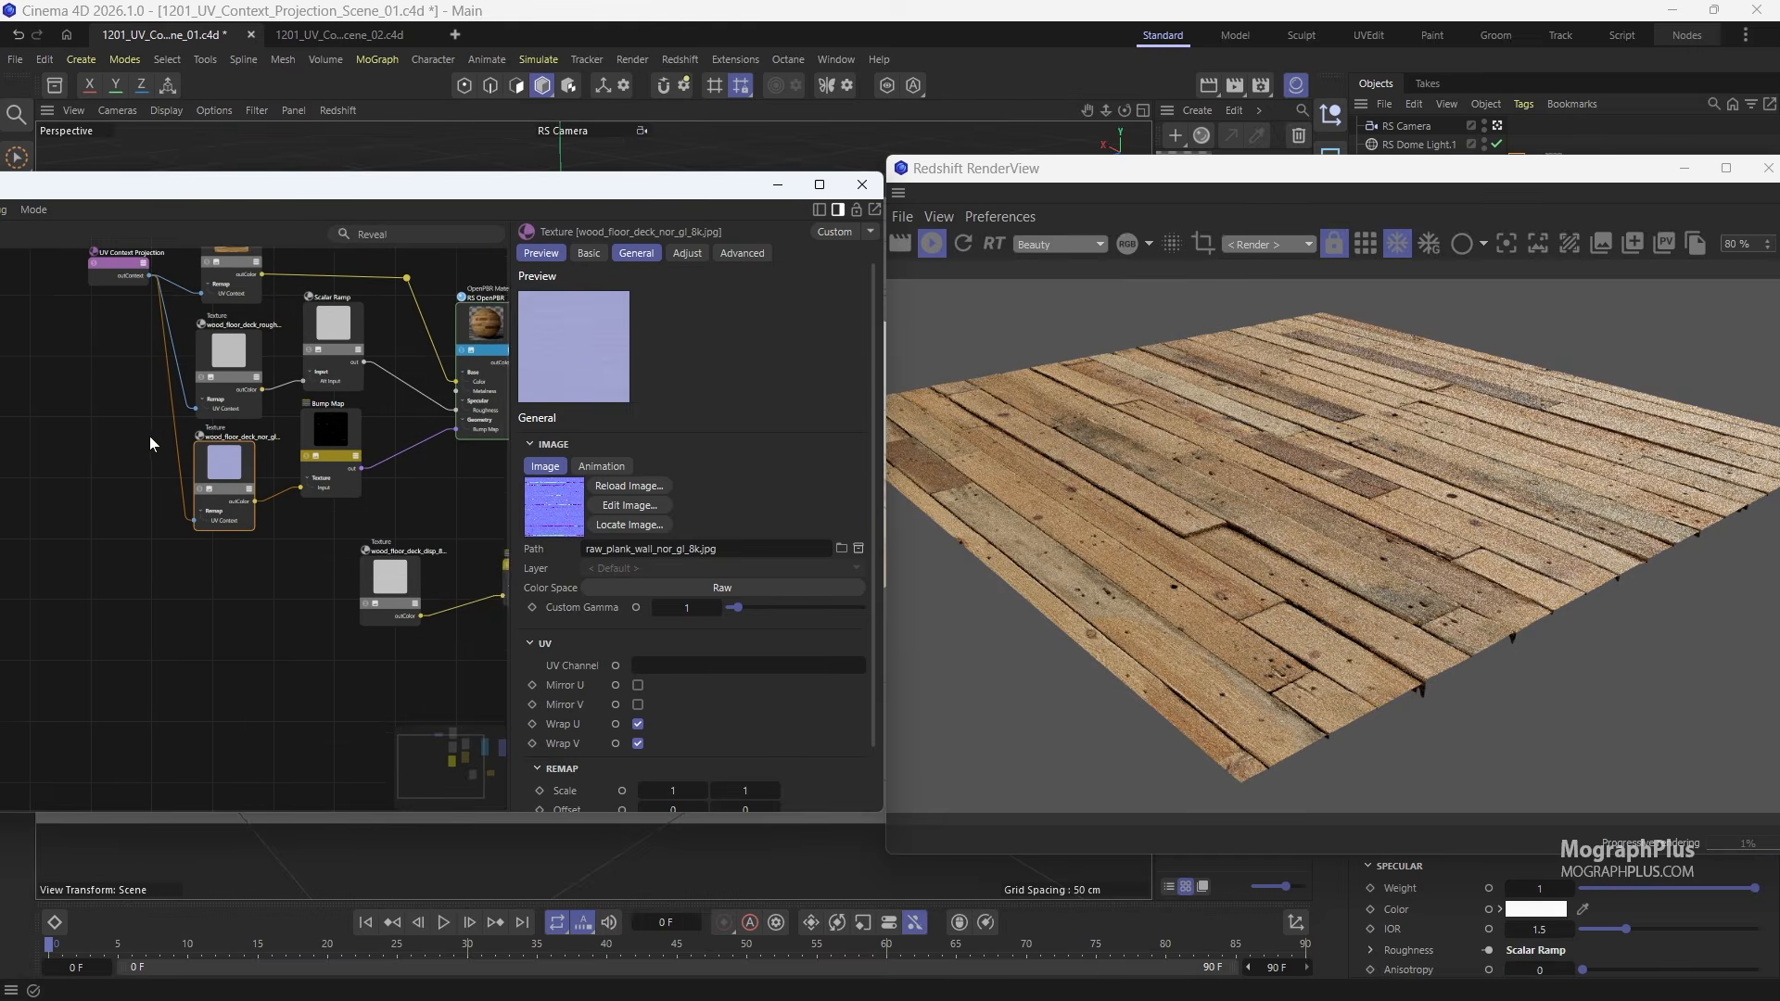
{"action": "left_click_drag", "start_coordinate": [166, 326], "coordinate": [404, 640]}
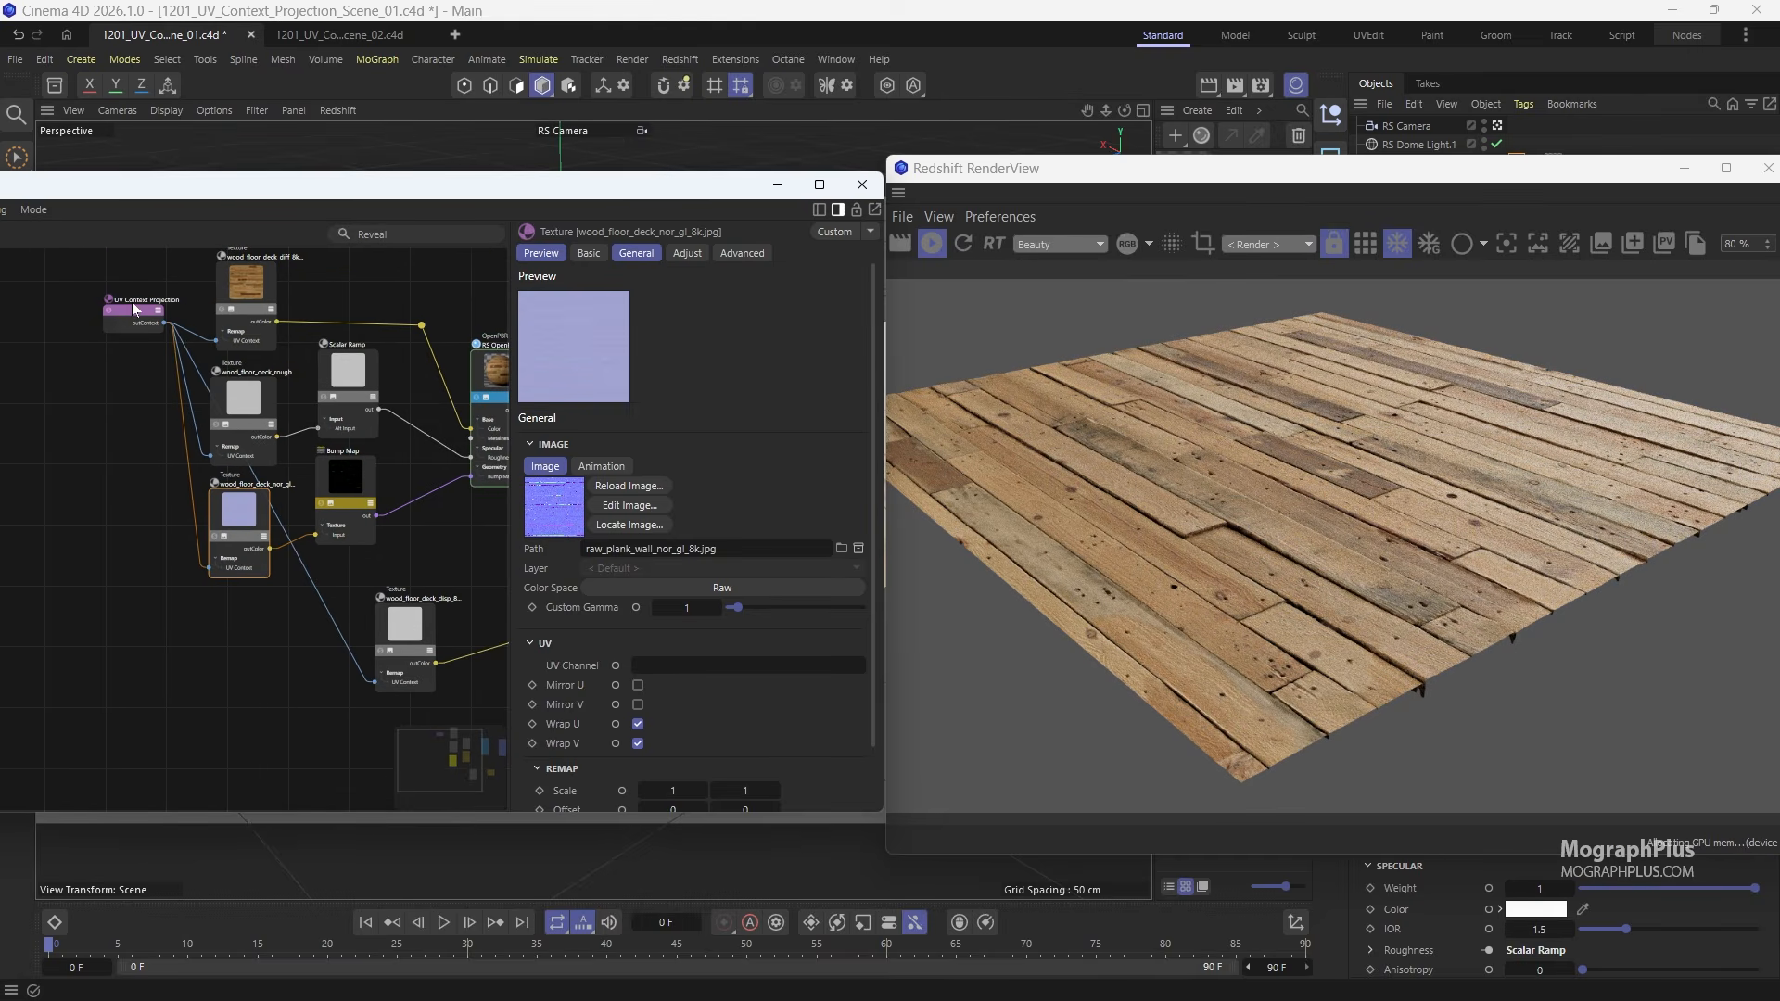
{"action": "left_click_drag", "start_coordinate": [133, 320], "coordinate": [78, 540]}
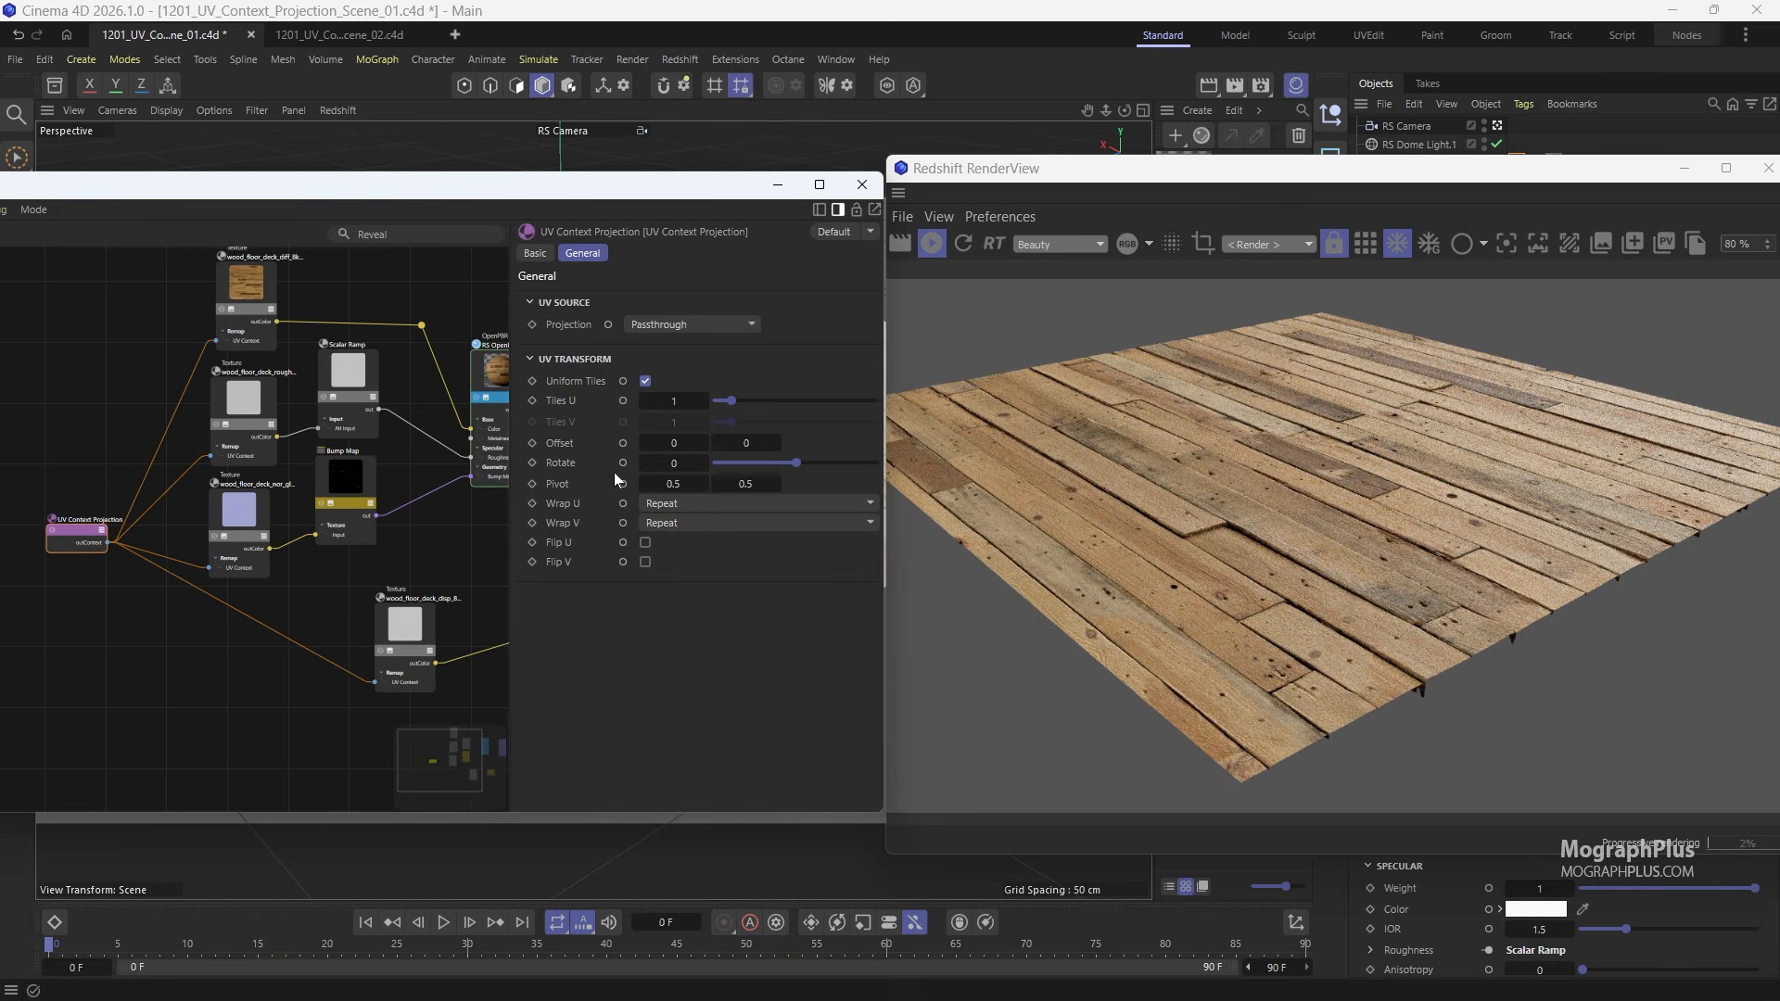
Step: Set Tiles U to 2 and Rotate to 45 on the UV Context Projection node that feeds the four textures
{"action": "left_click_drag", "start_coordinate": [614, 189], "coordinate": [582, 182]}
{"action": "scroll", "coordinate": [454, 415], "scroll_direction": "down", "scroll_amount": 3}
{"action": "middle_click_drag", "start_coordinate": [463, 414], "coordinate": [367, 417]}
{"action": "left_click", "coordinate": [641, 394]}
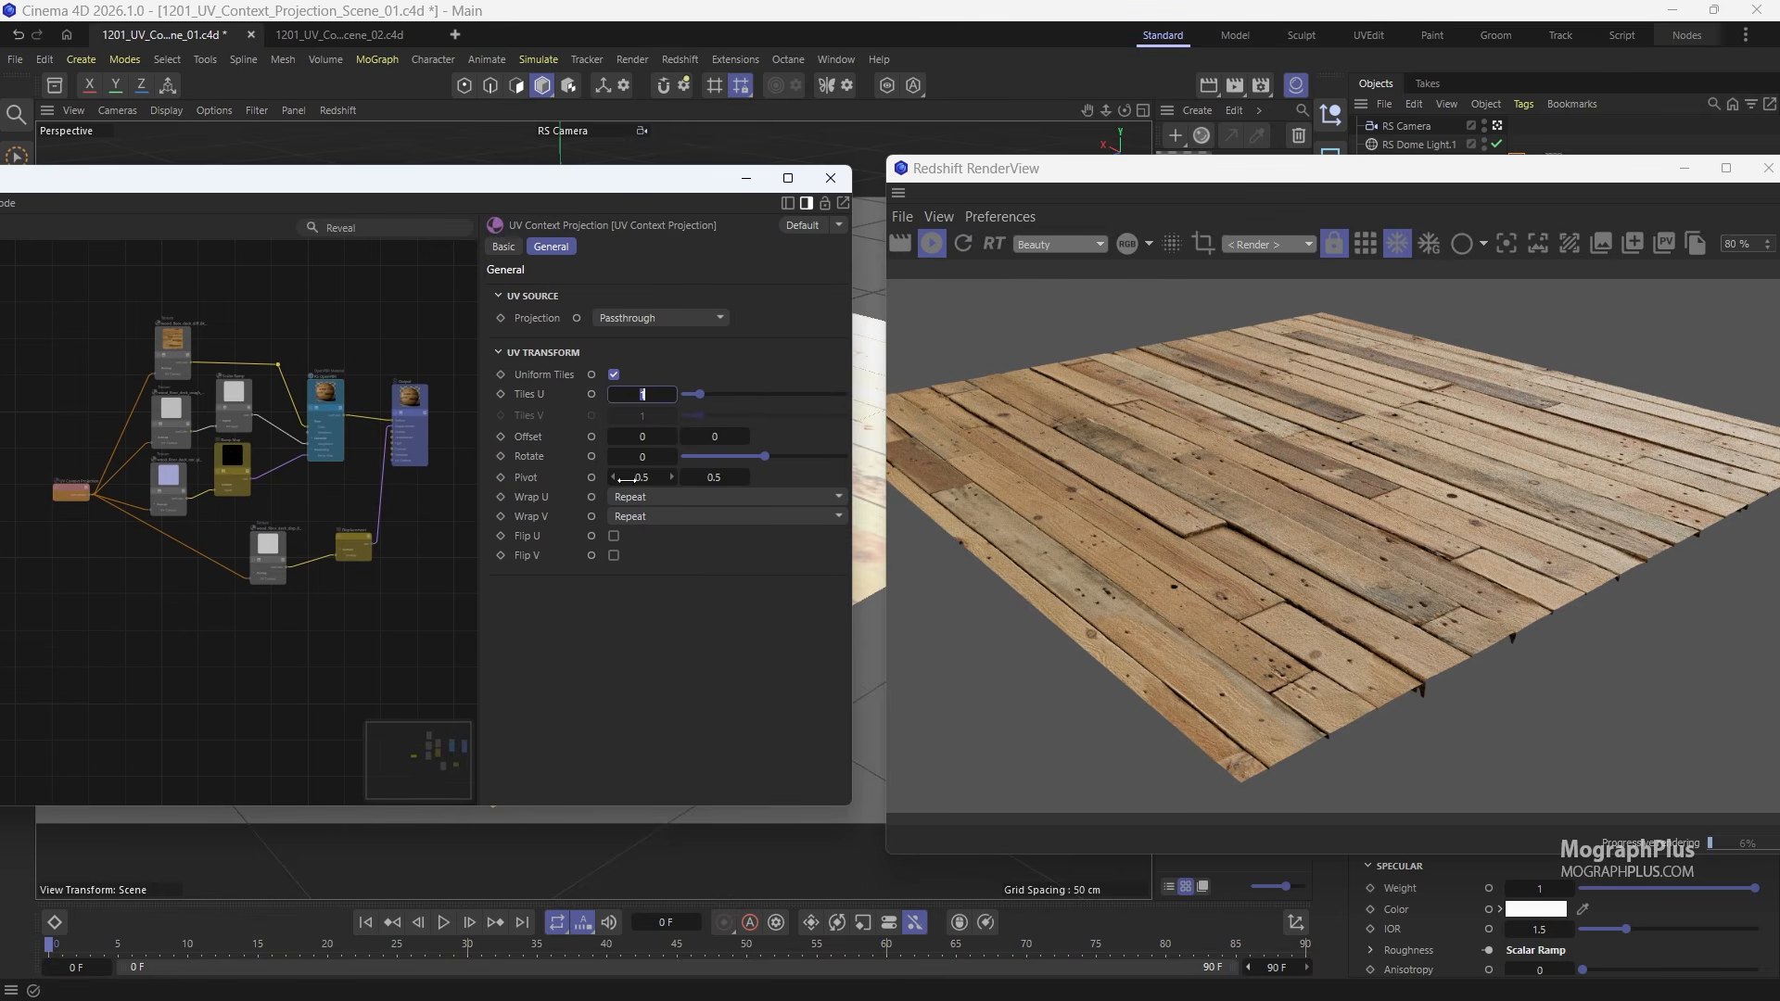
{"action": "key", "text": "Return"}
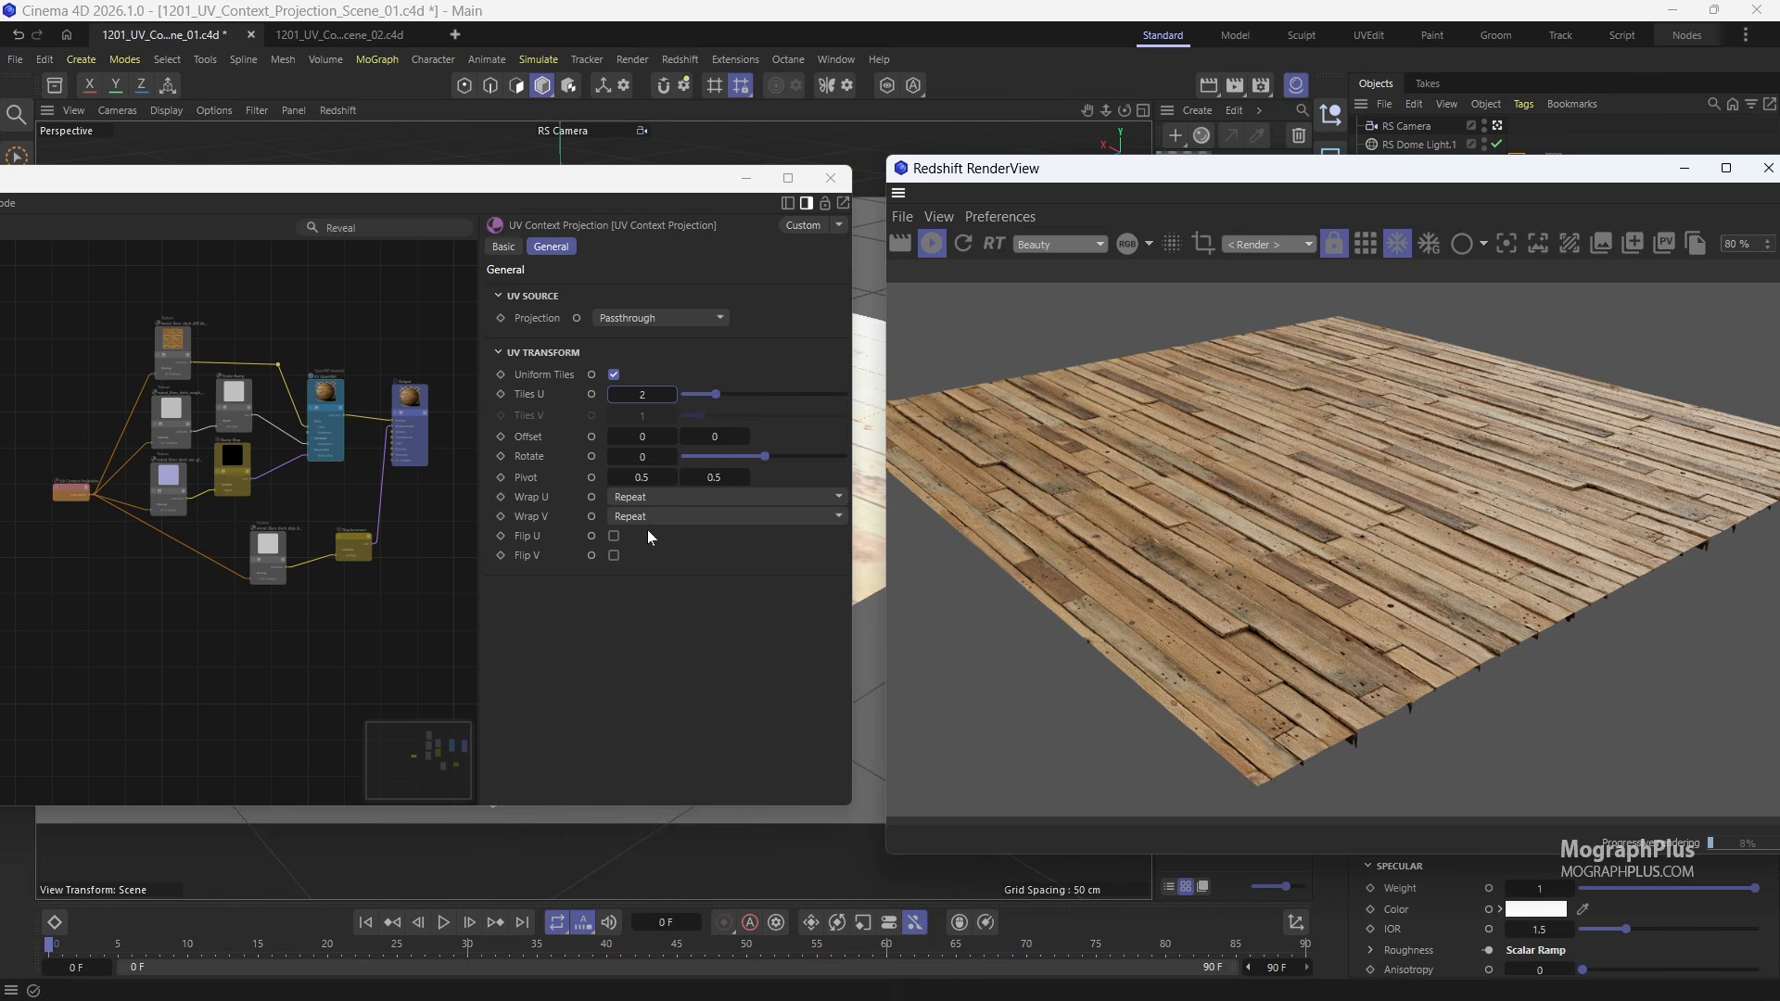
{"action": "double_click", "coordinate": [639, 457]}
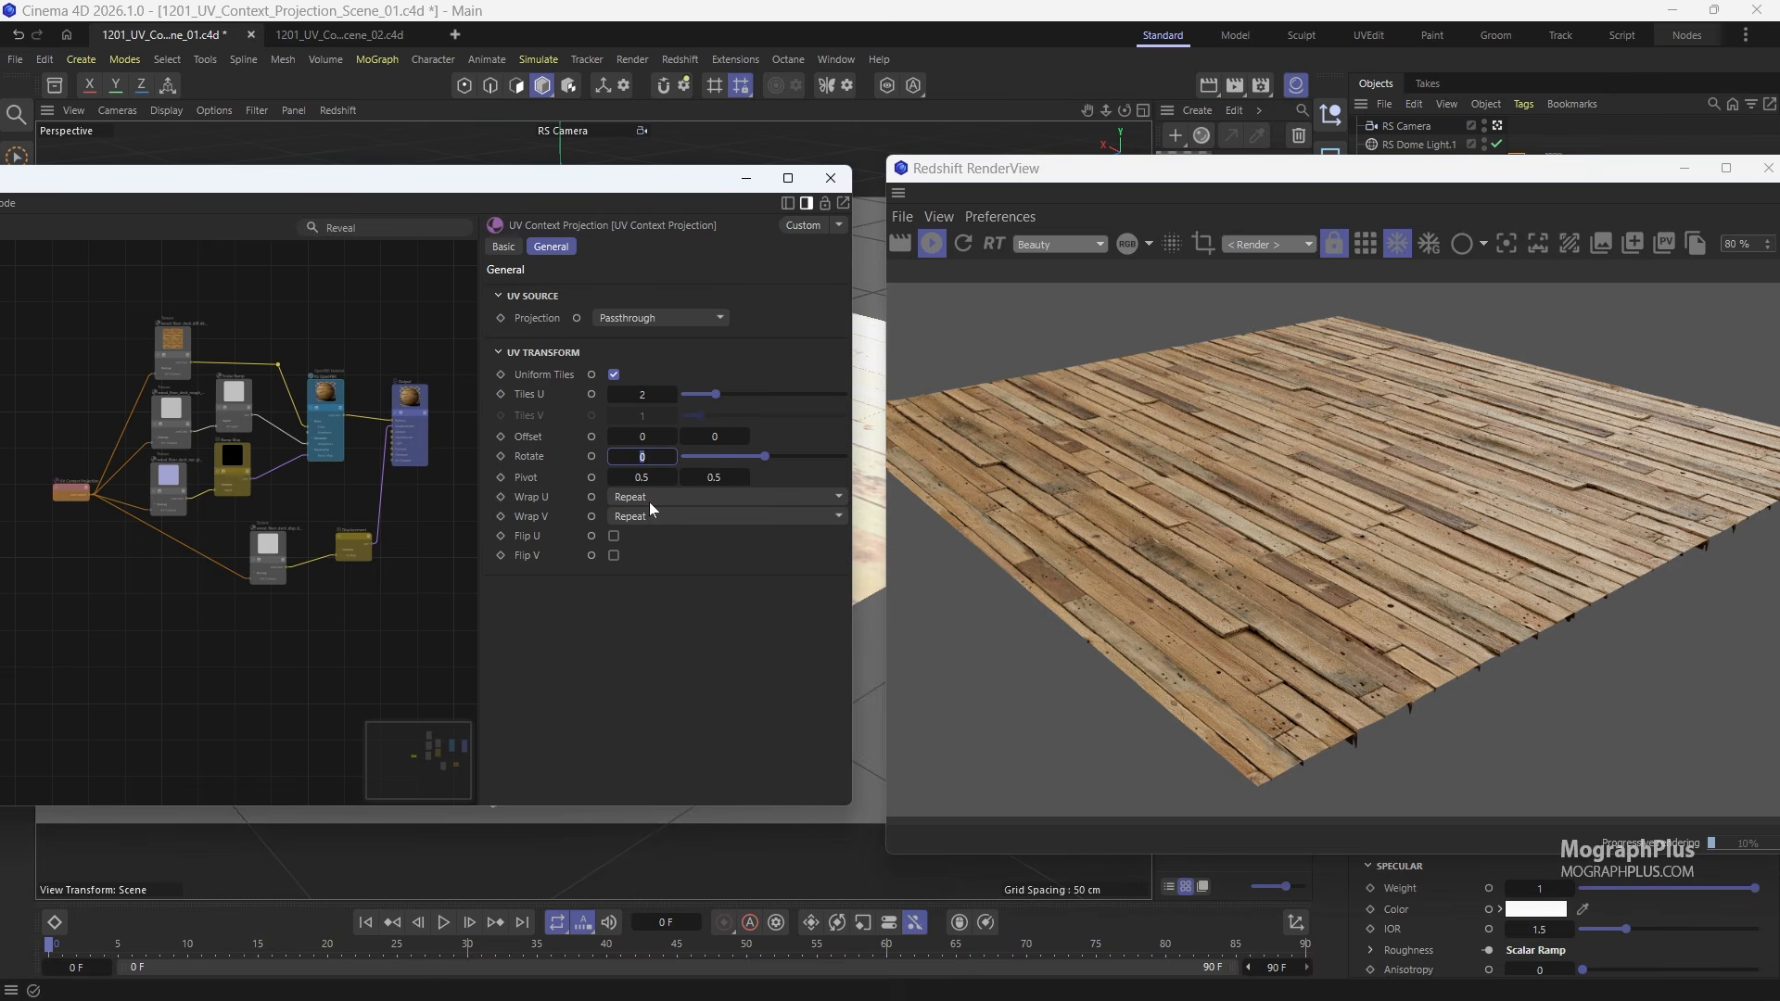
{"action": "type", "text": "45"}
{"action": "key", "text": "Return"}
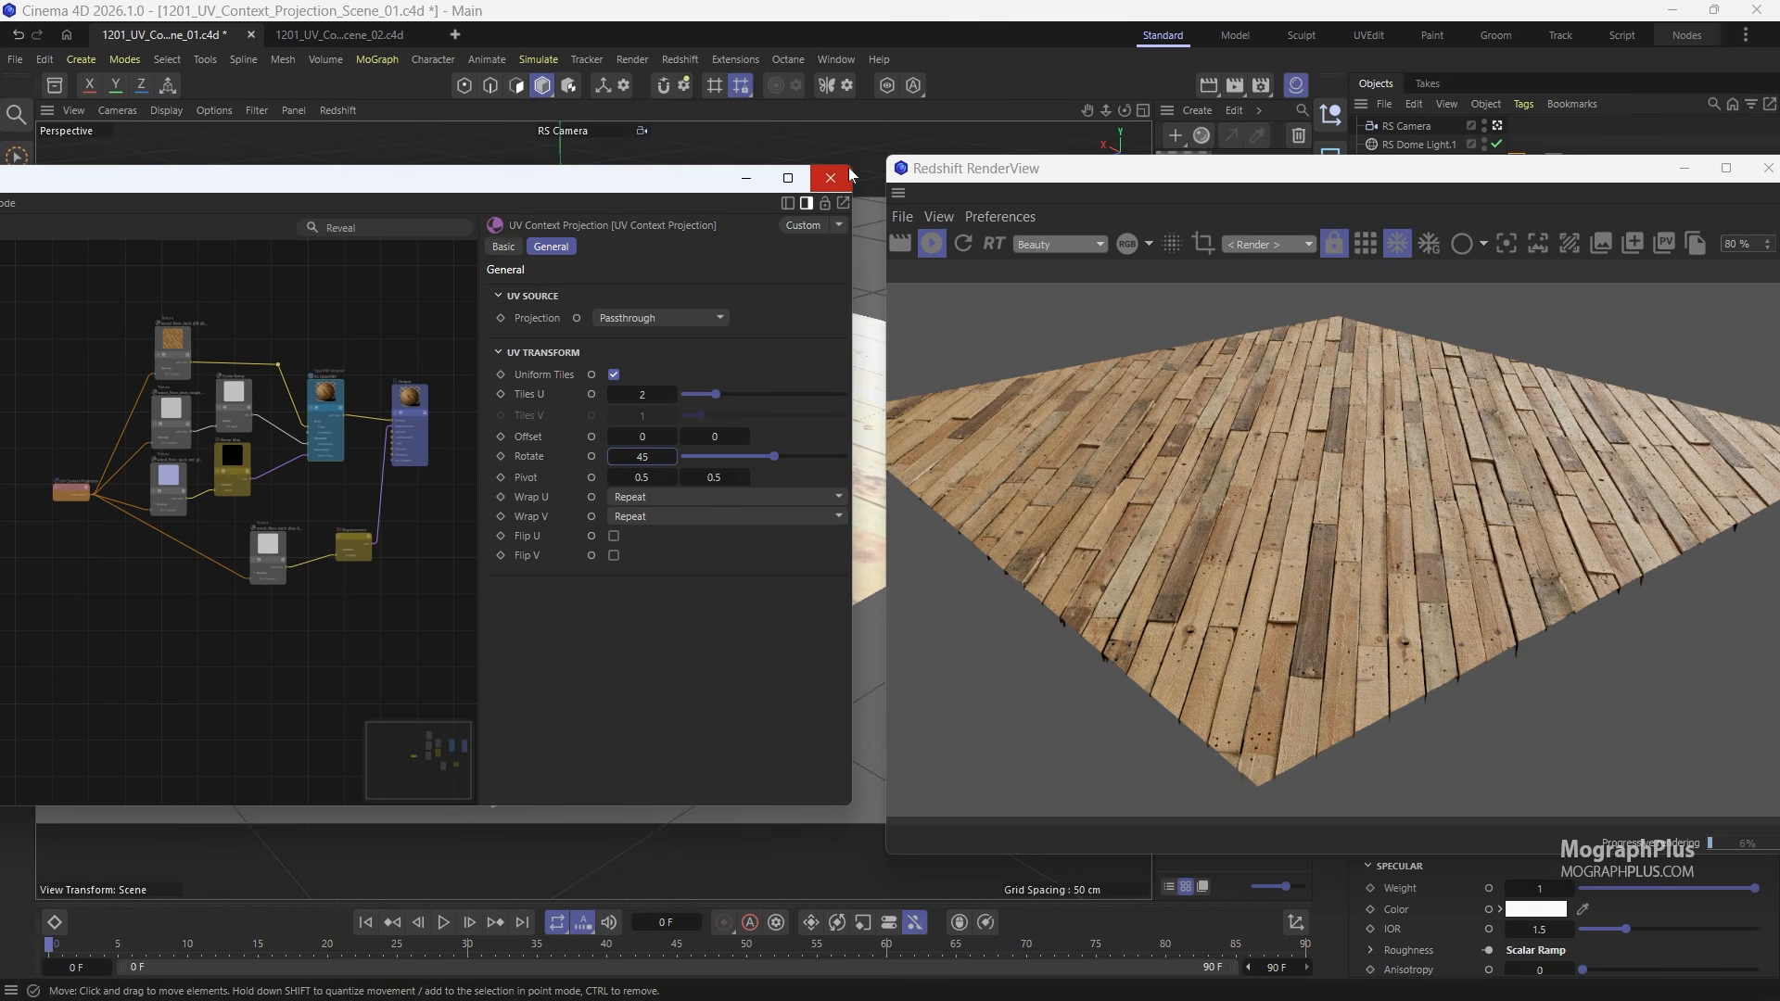
Step: Enlarge the node editor window and shift the Redshift RenderView window aside to make room for the whole graph
{"action": "left_click_drag", "start_coordinate": [849, 170], "coordinate": [1107, 90]}
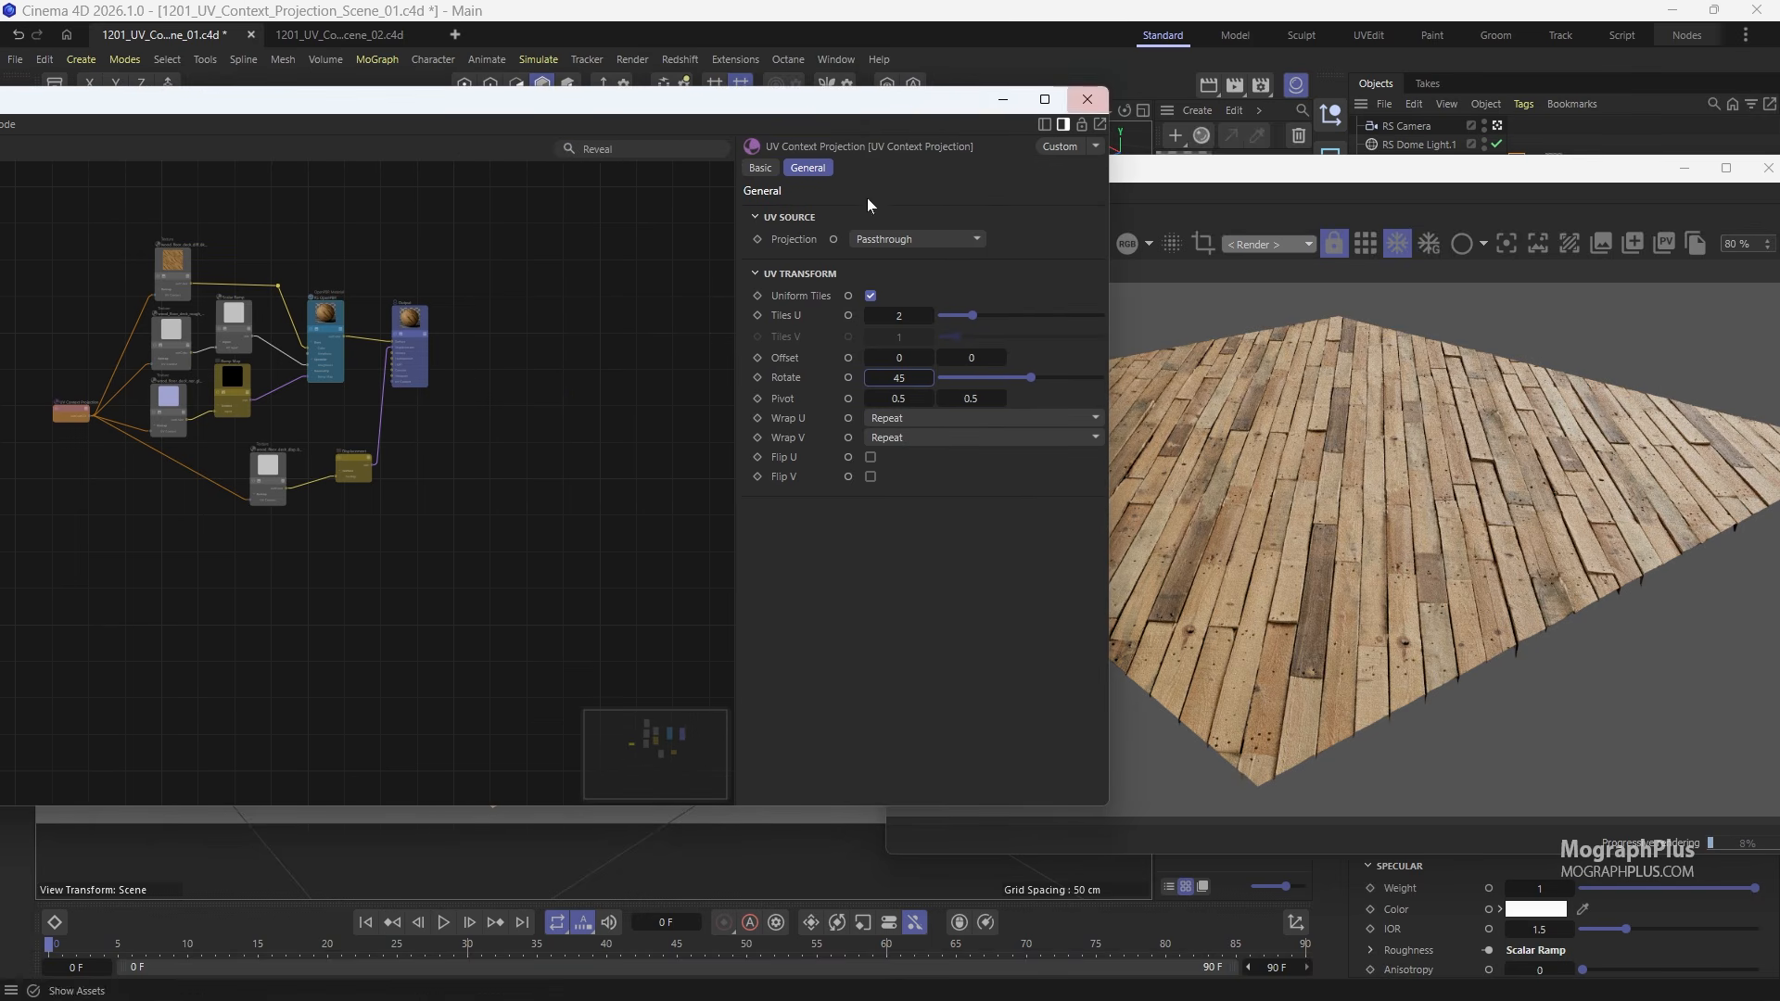
{"action": "key", "text": "h"}
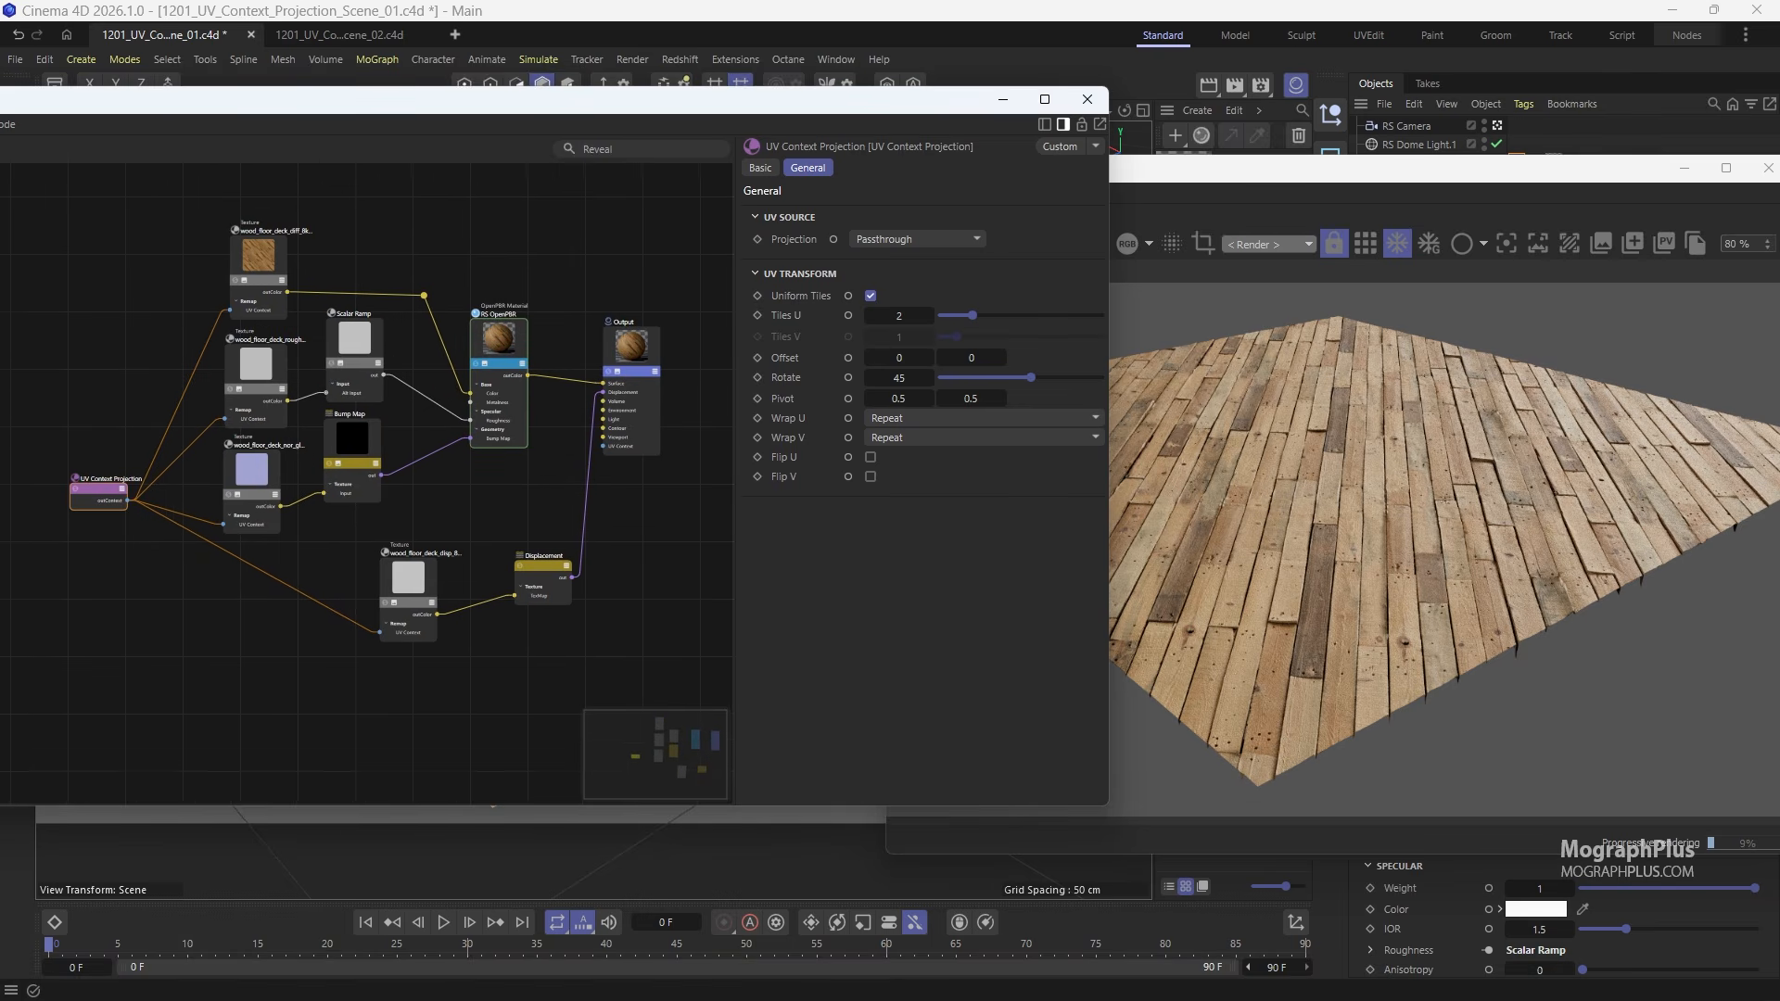
{"action": "left_click_drag", "start_coordinate": [692, 110], "coordinate": [668, 150]}
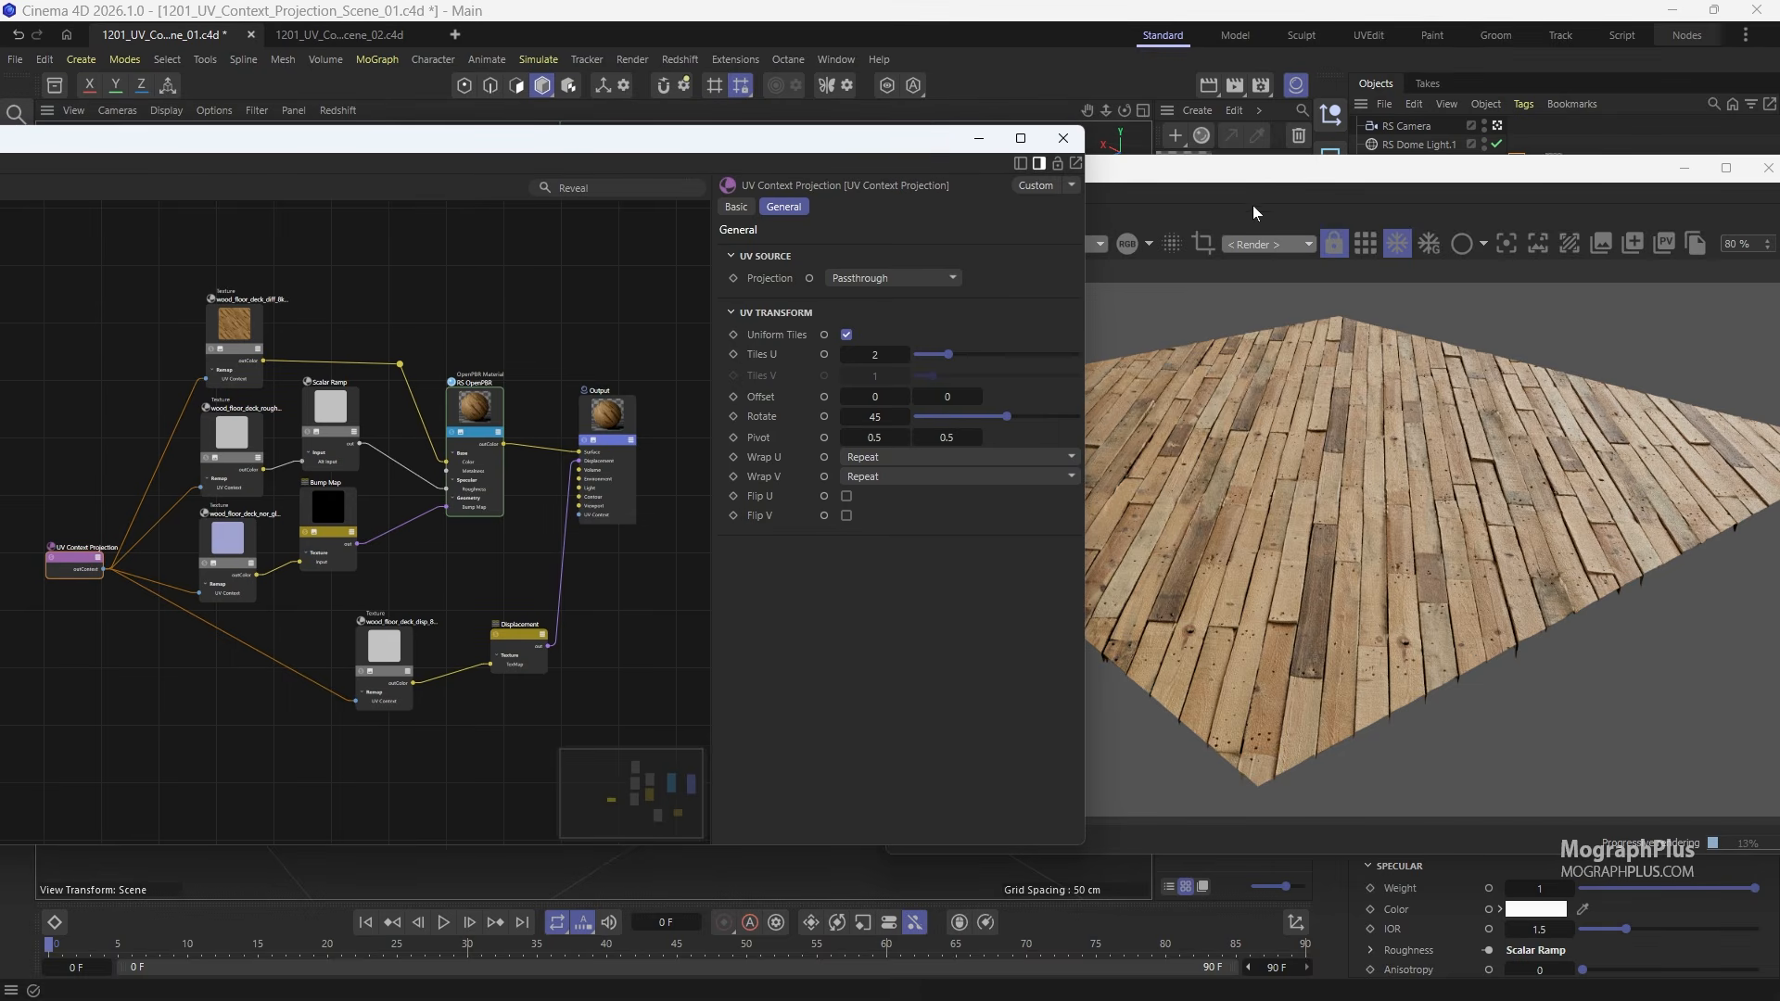
{"action": "left_click_drag", "start_coordinate": [1205, 155], "coordinate": [1292, 177]}
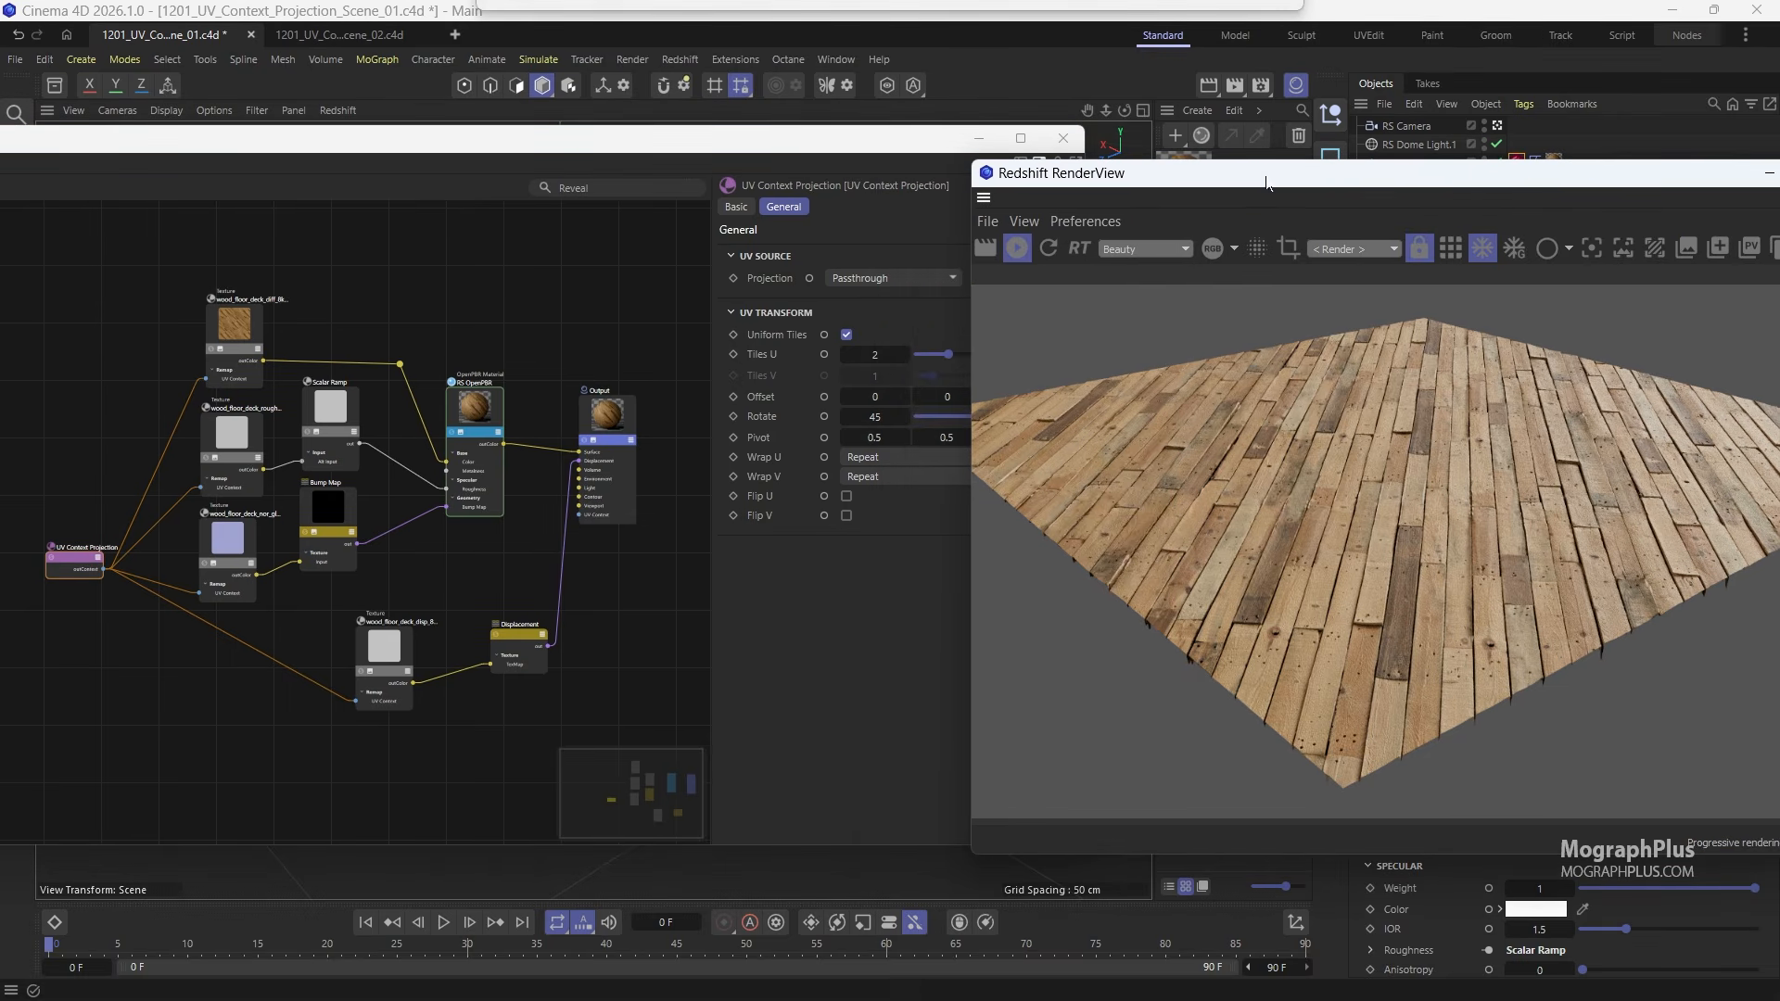
{"action": "left_click", "coordinate": [821, 157]}
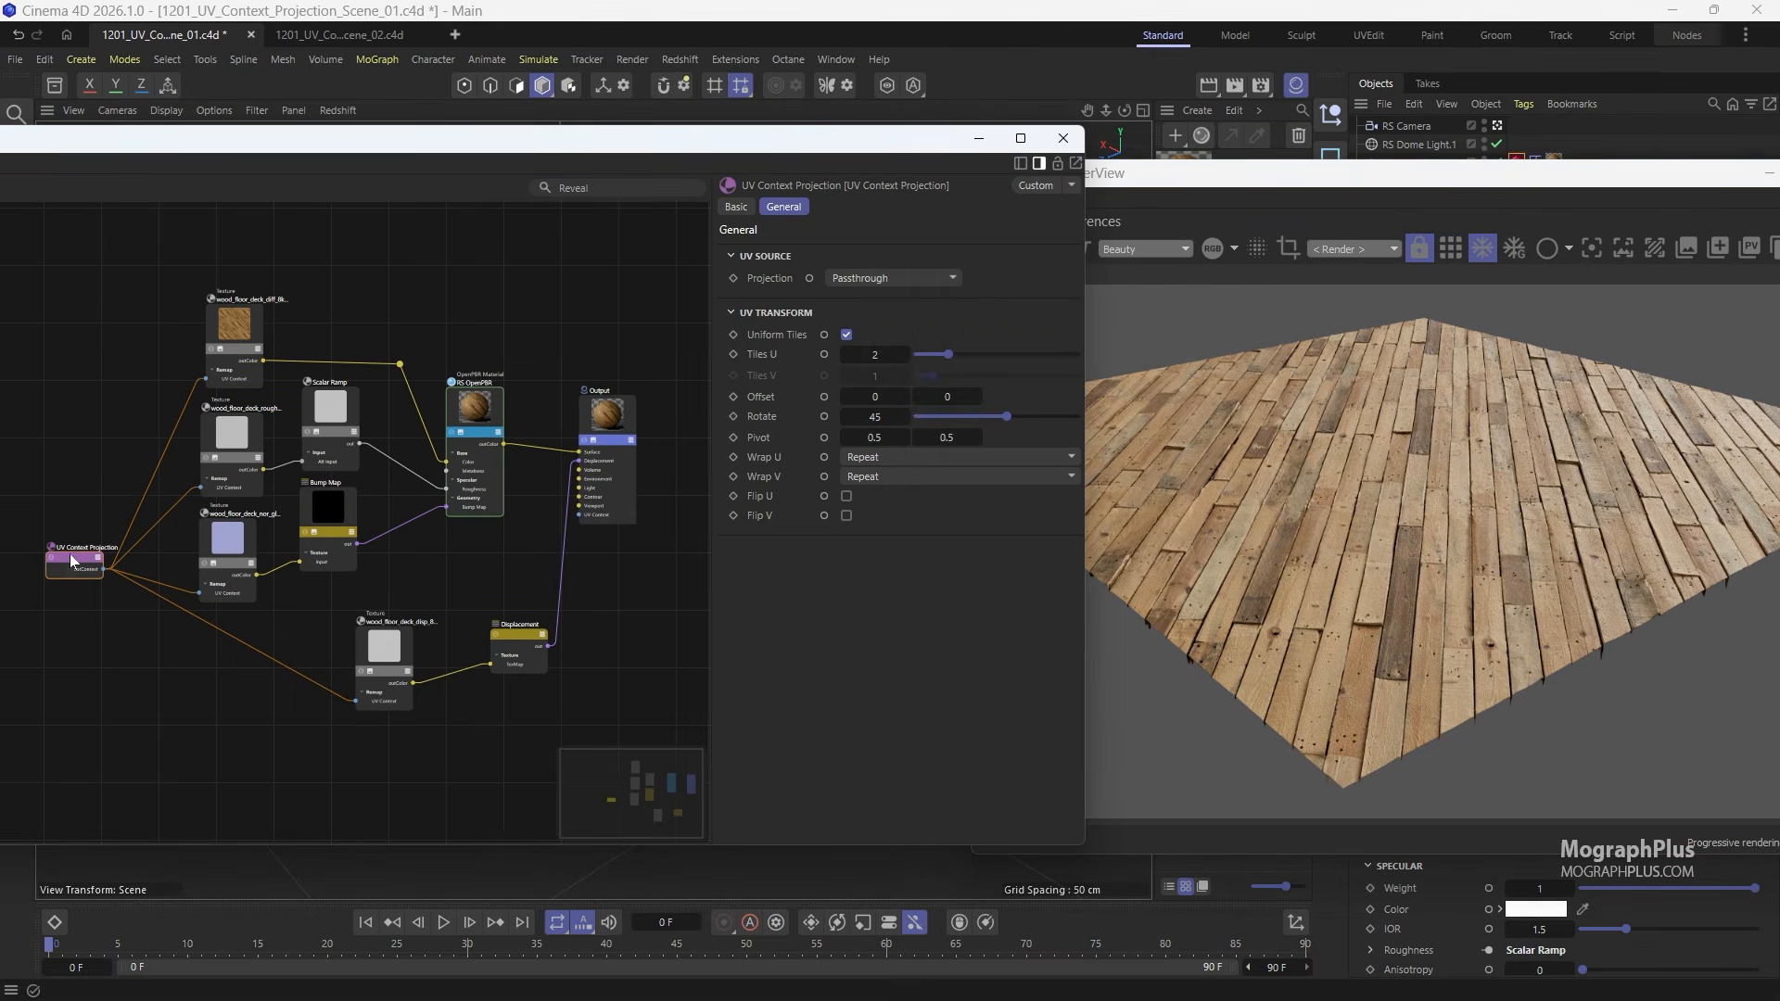
{"action": "left_click_drag", "start_coordinate": [71, 561], "coordinate": [64, 554]}
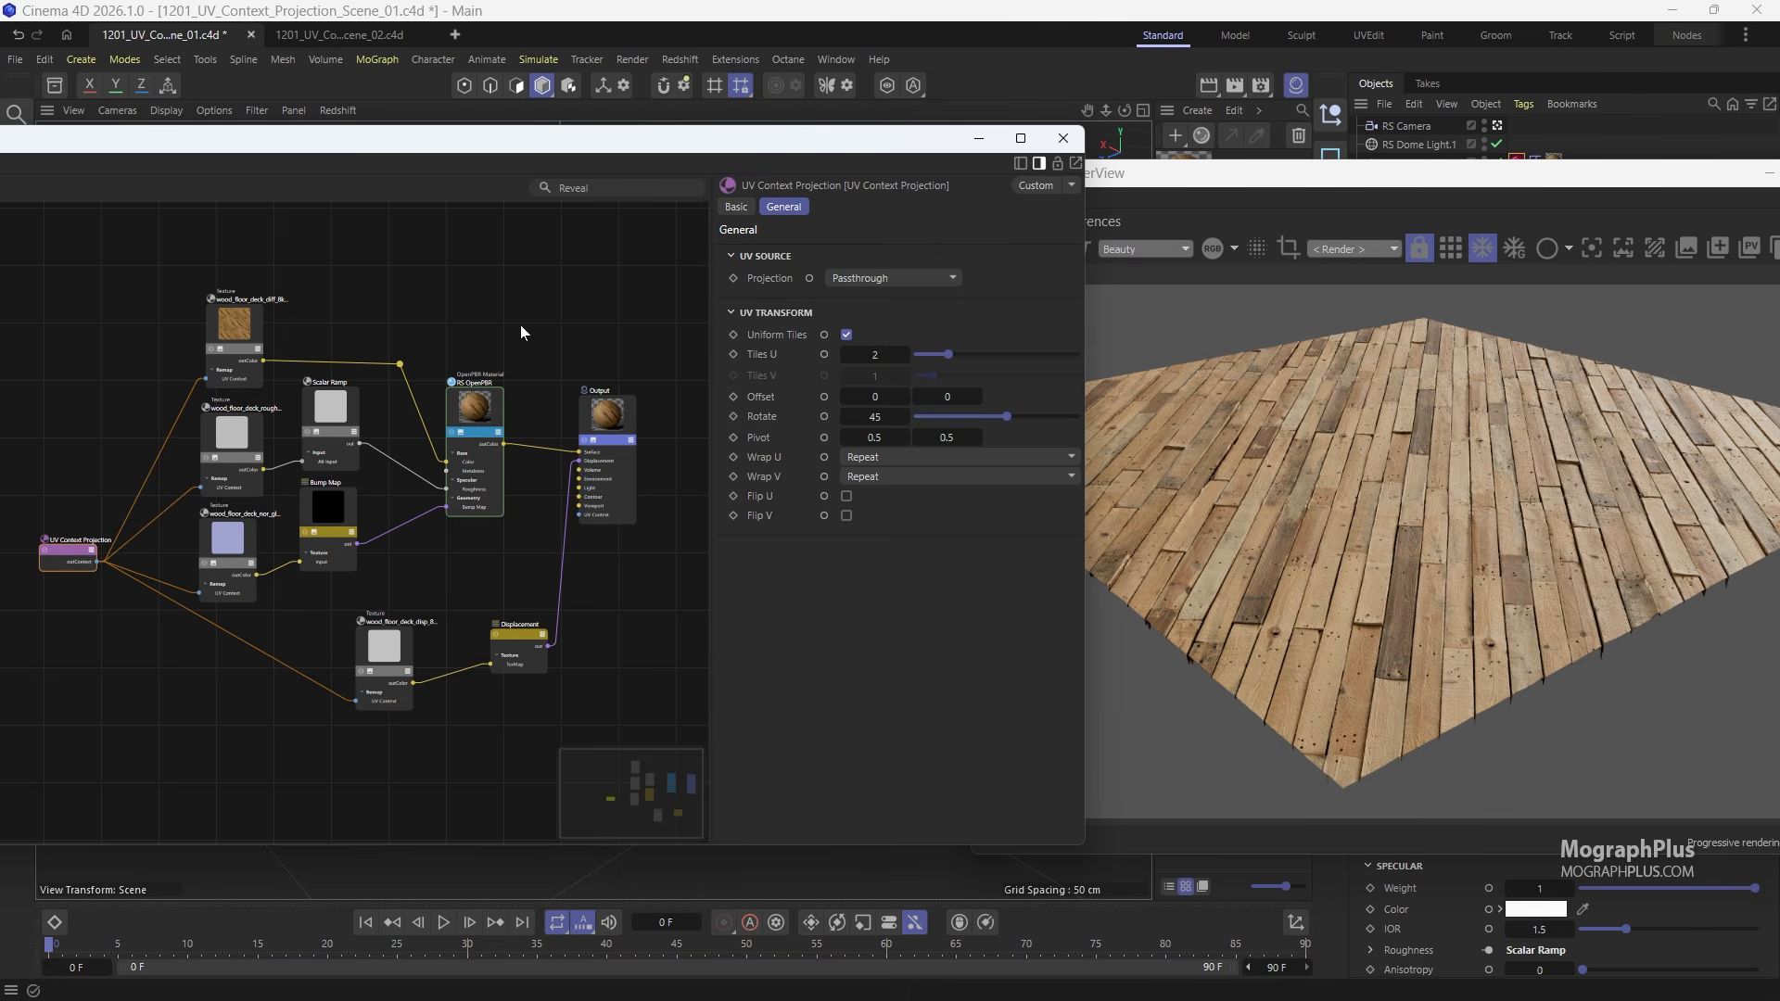
Step: Examine which nodes offer a UV Context input: the OpenPBR material's advanced settings, the Output, the displacement texture and the Displacement node
{"action": "left_click", "coordinate": [489, 385]}
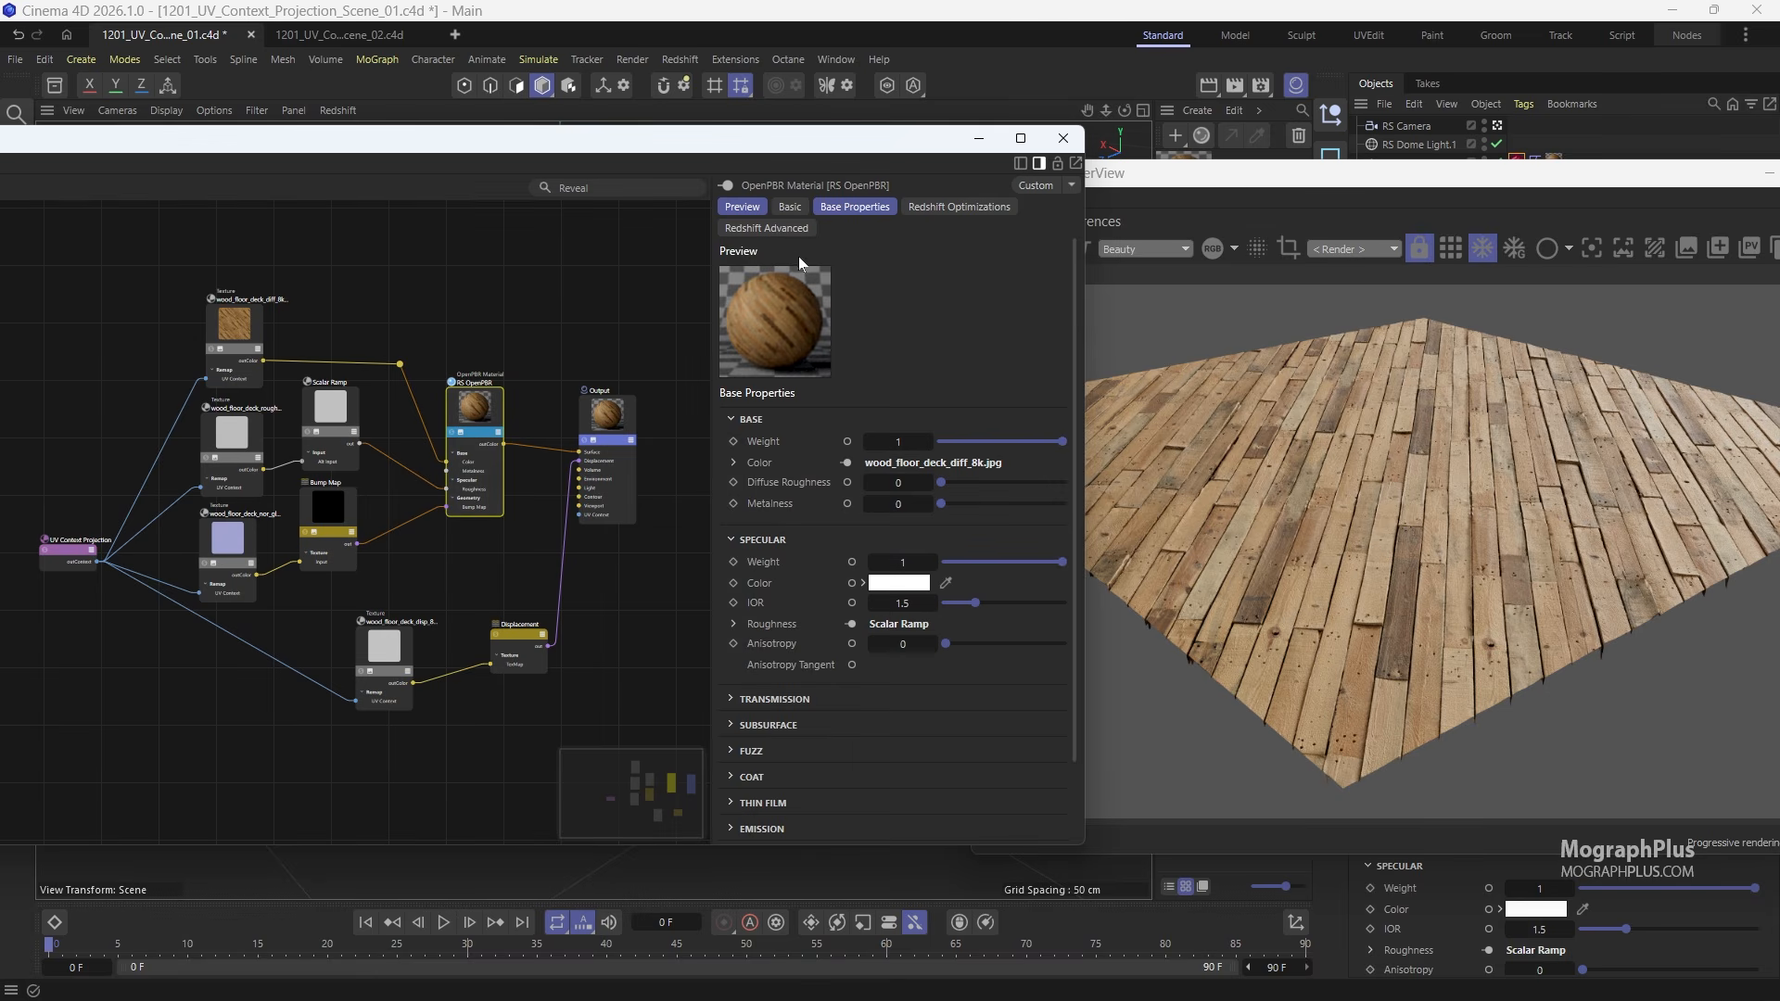
{"action": "left_click", "coordinate": [766, 228]}
{"action": "scroll", "coordinate": [796, 497], "scroll_direction": "down", "scroll_amount": 3}
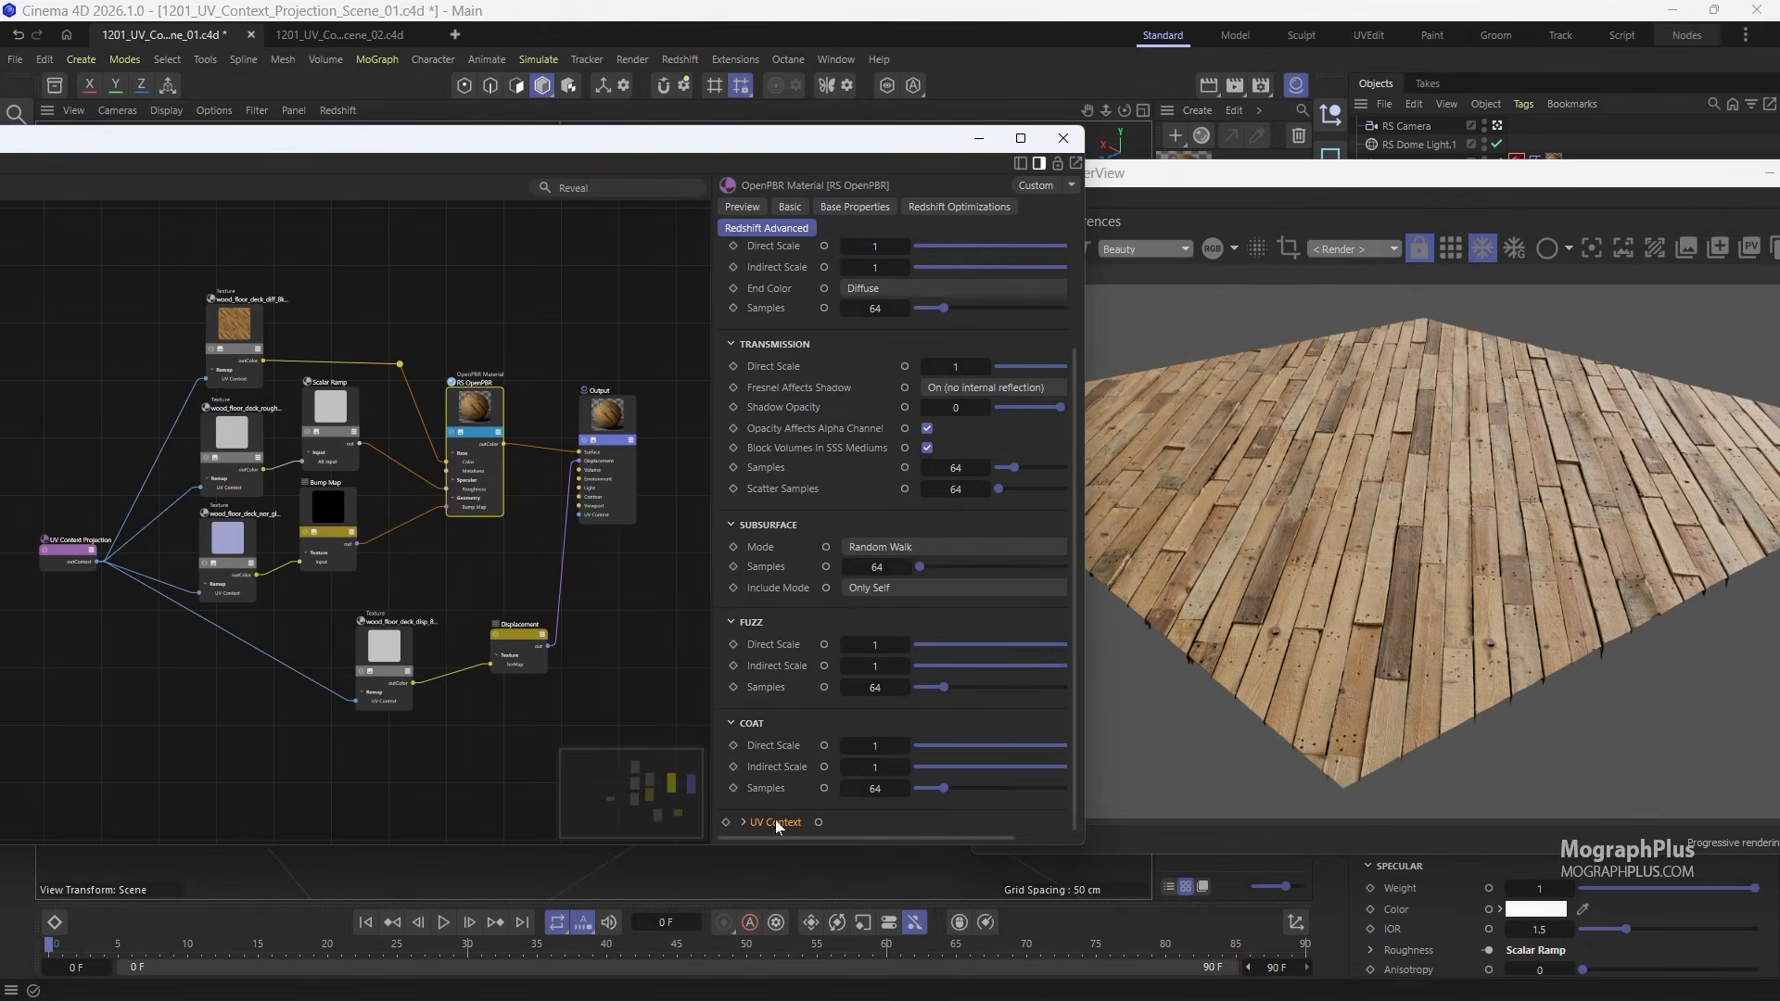
{"action": "left_click", "coordinate": [607, 419]}
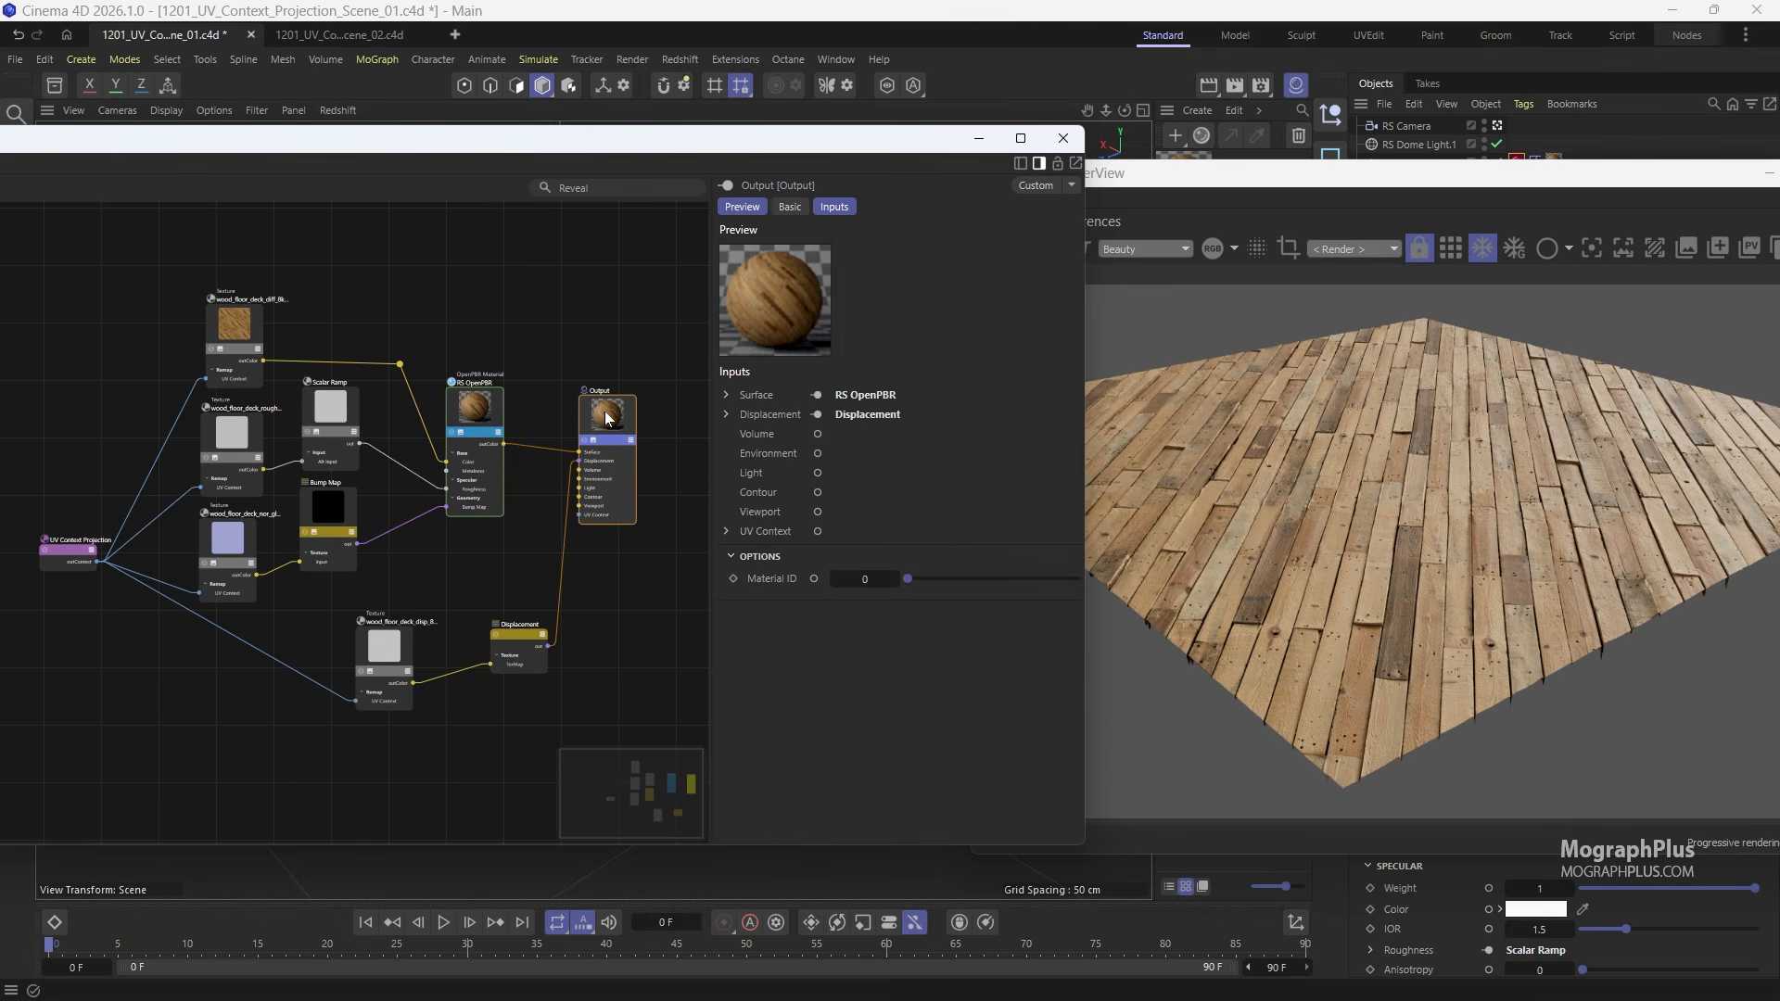
{"action": "left_click", "coordinate": [778, 534]}
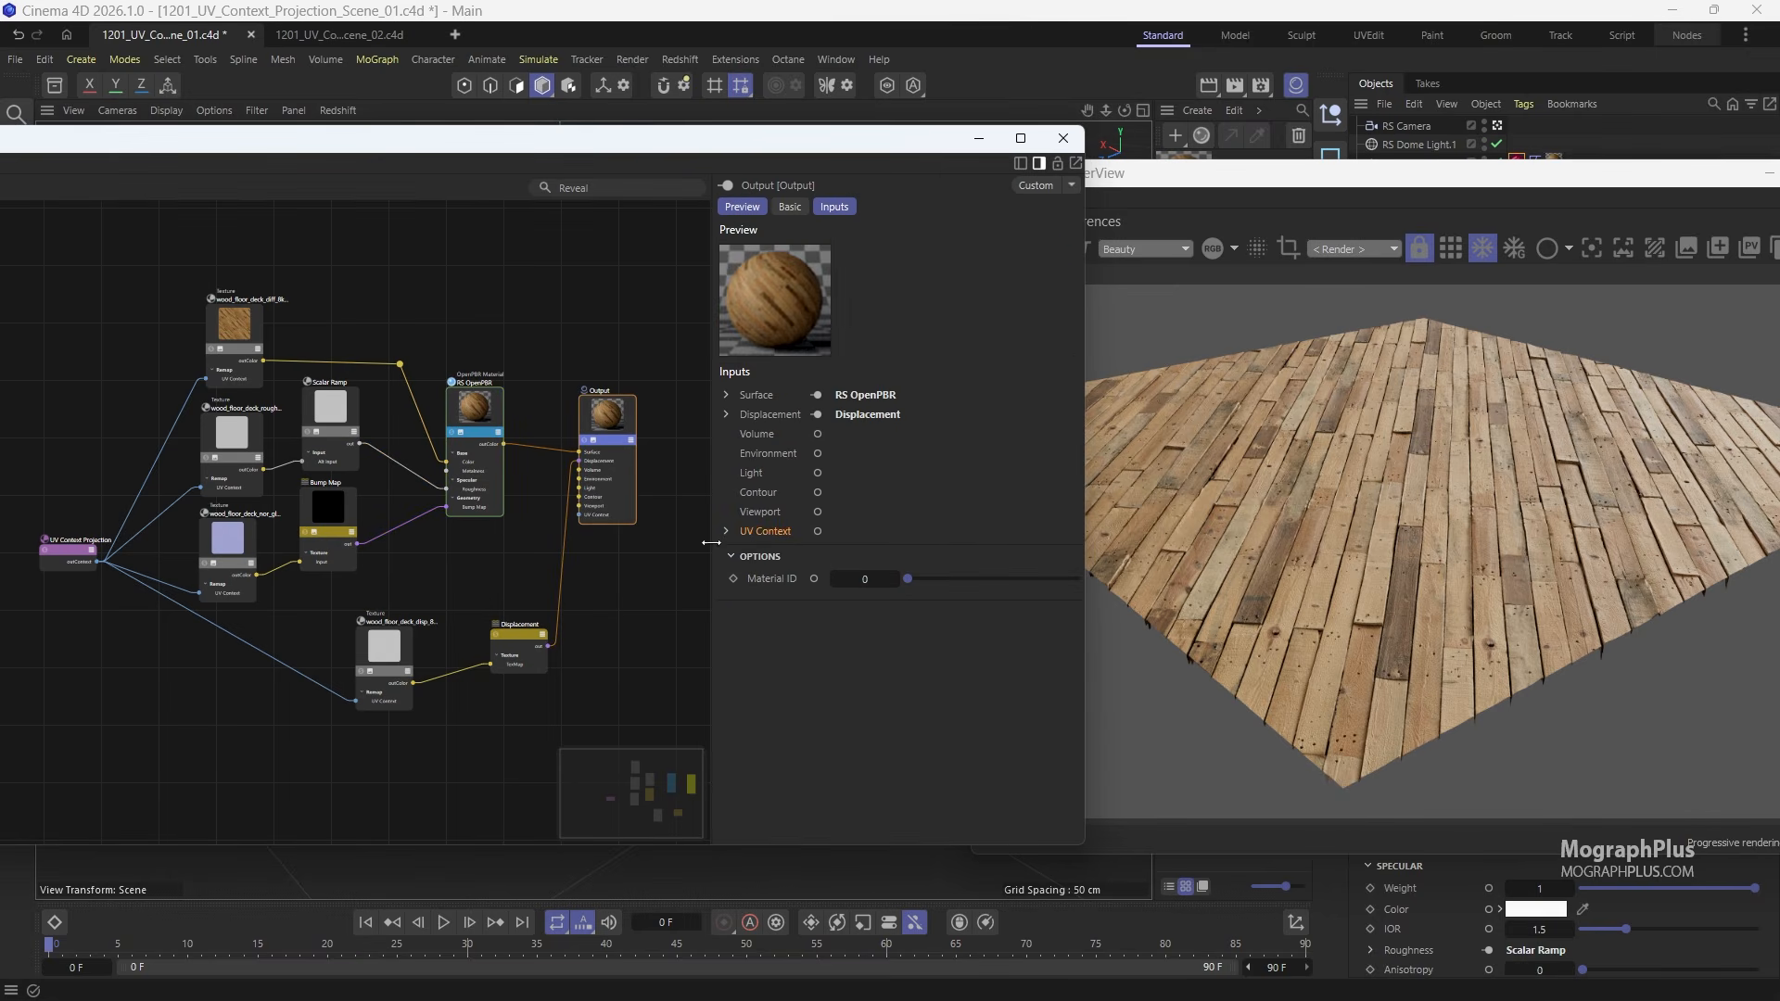
{"action": "left_click", "coordinate": [397, 647]}
{"action": "scroll", "coordinate": [363, 697], "scroll_direction": "up", "scroll_amount": 3}
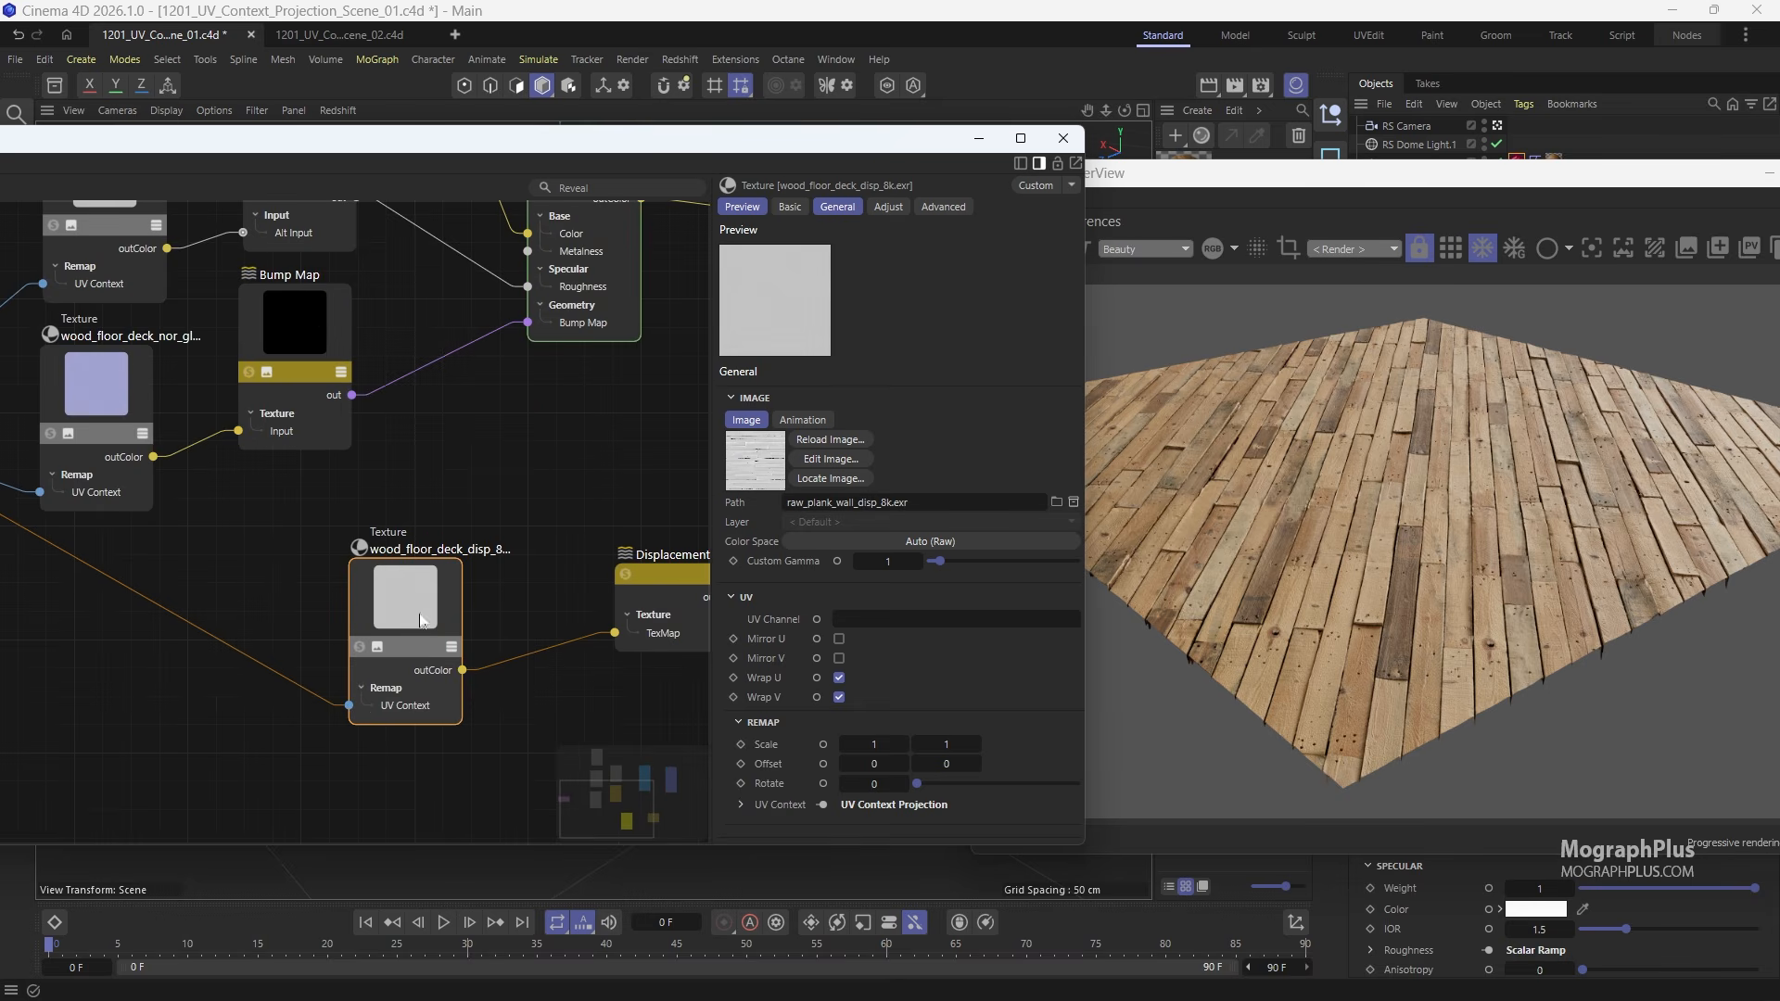
{"action": "middle_click_drag", "start_coordinate": [408, 596], "coordinate": [355, 585]}
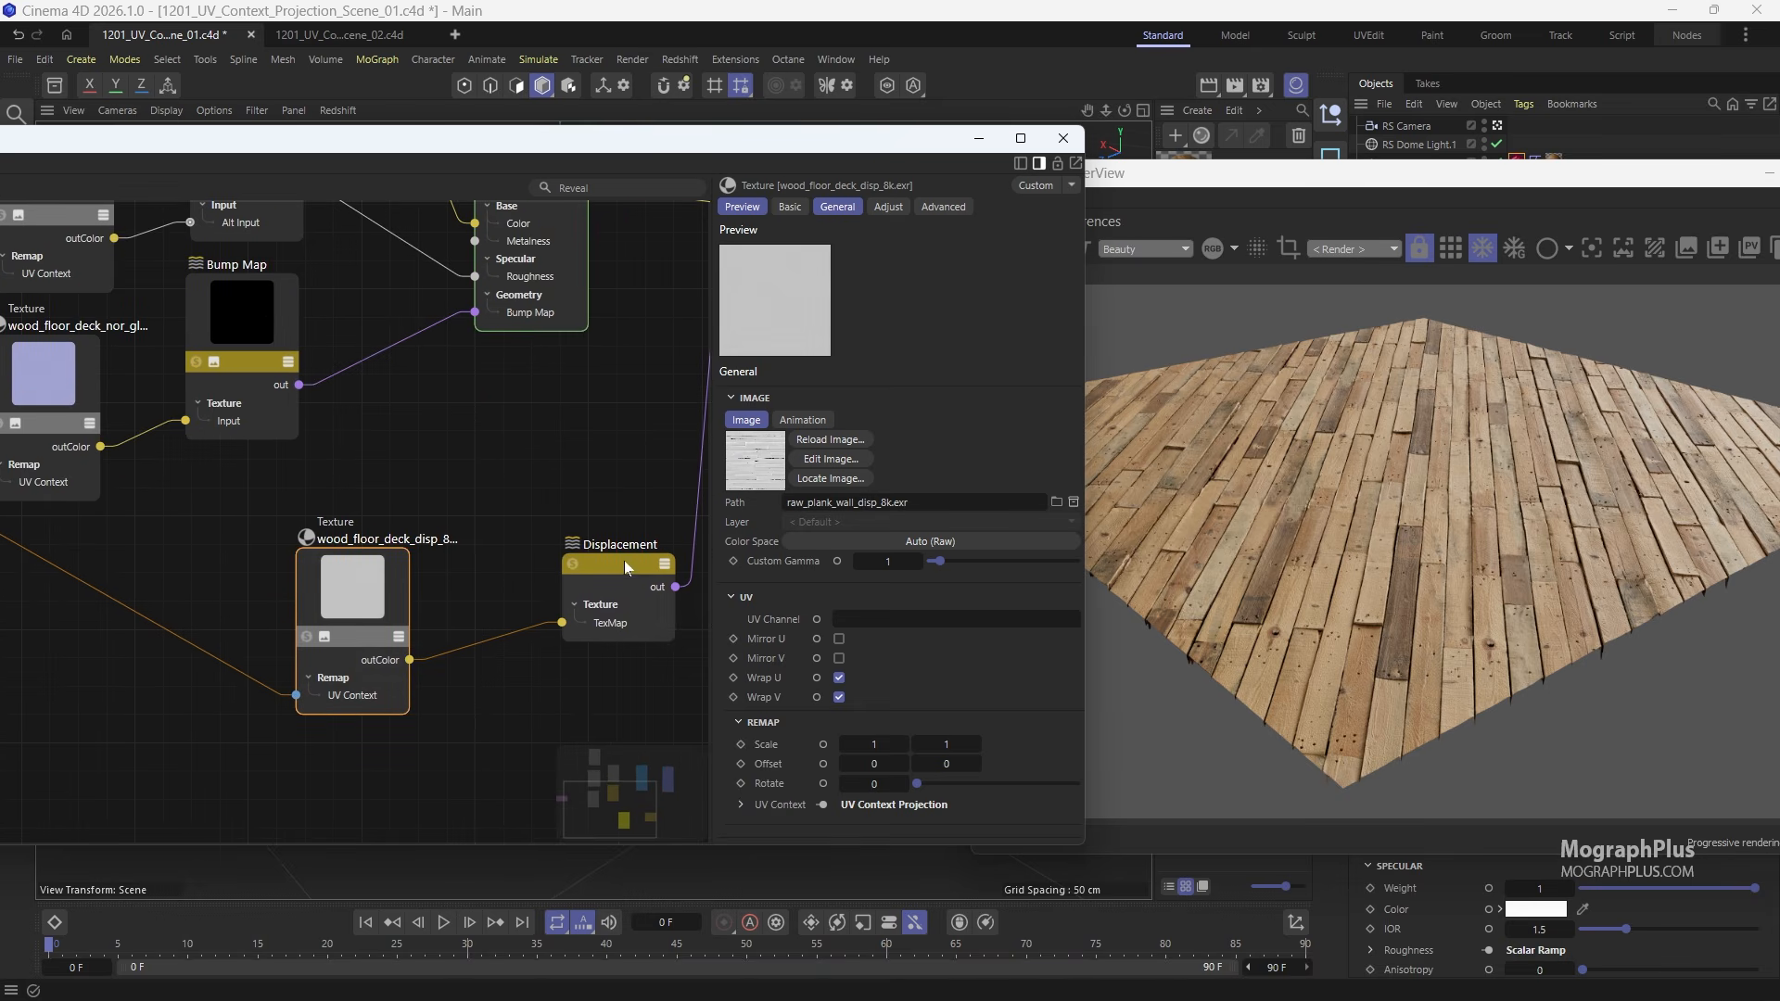
{"action": "left_click", "coordinate": [625, 560]}
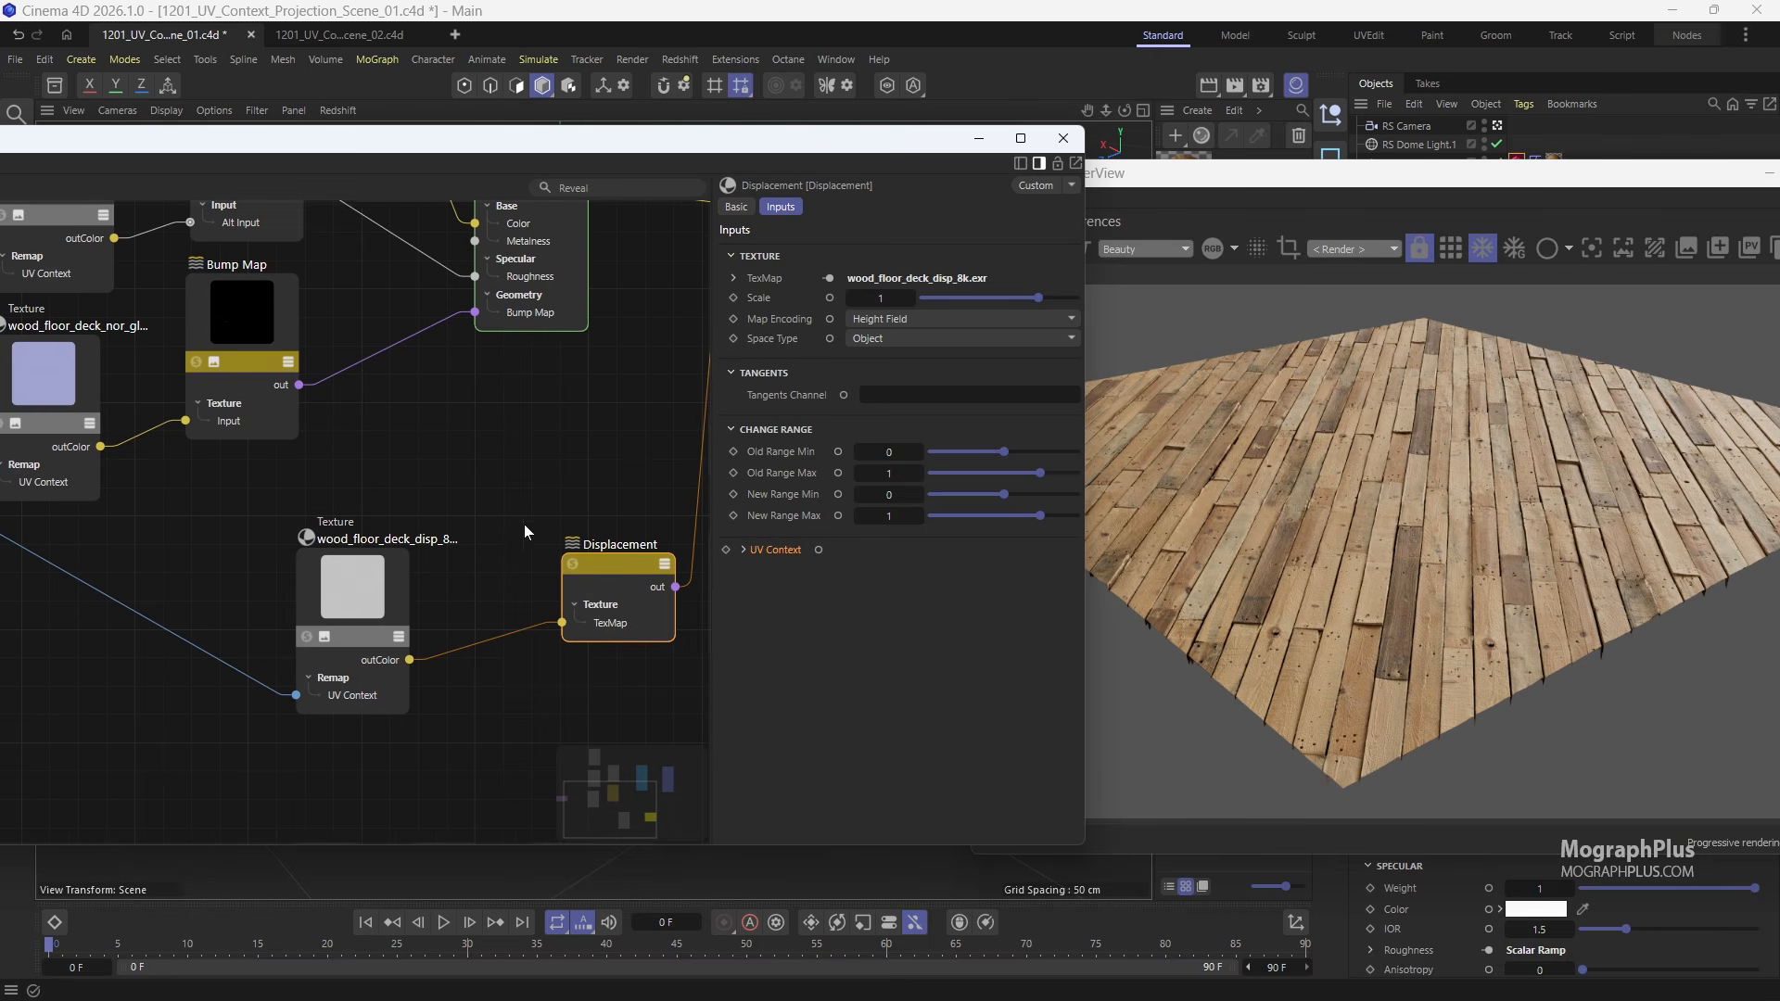
Step: Delete the UV Context Projection node that feeds the four texture nodes
{"action": "key", "text": "h"}
{"action": "left_click_drag", "start_coordinate": [157, 413], "coordinate": [241, 521]}
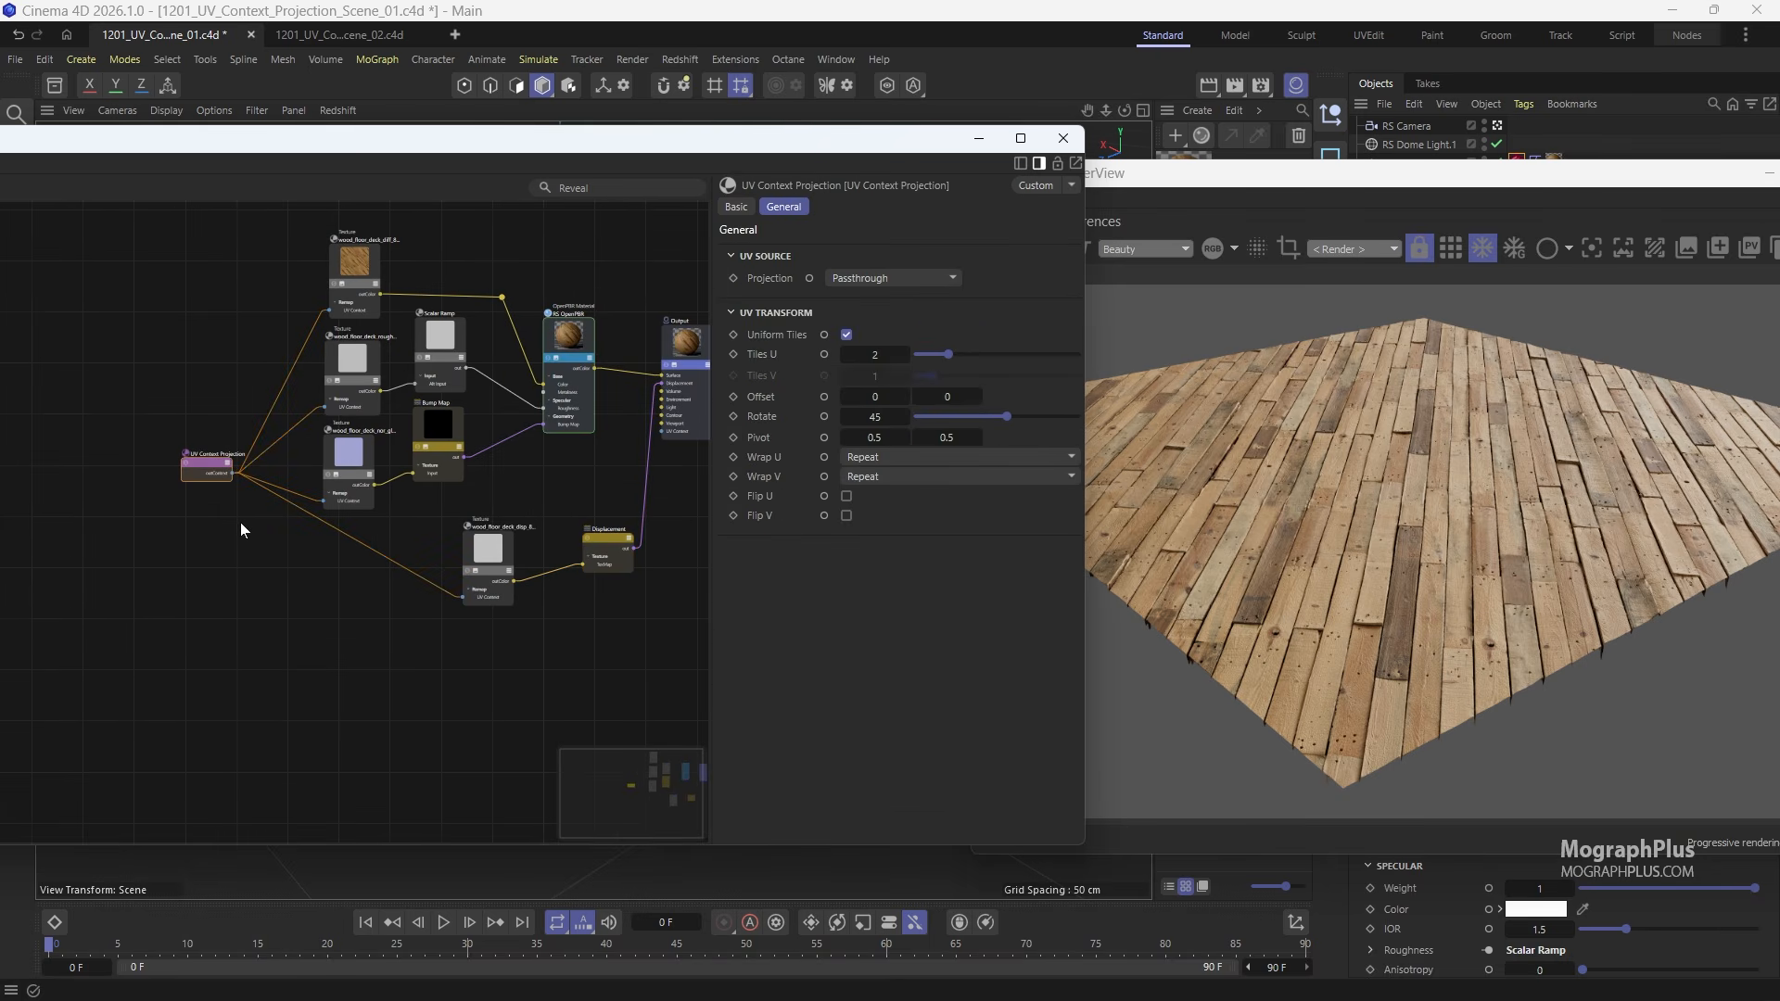
{"action": "key", "text": "Delete"}
Step: Add a new UV Context Projection node below the OpenPBR material and connect its outContext to the Output node's UV Context
{"action": "middle_click_drag", "start_coordinate": [540, 516], "coordinate": [434, 521]}
{"action": "scroll", "coordinate": [446, 491], "scroll_direction": "up", "scroll_amount": 2}
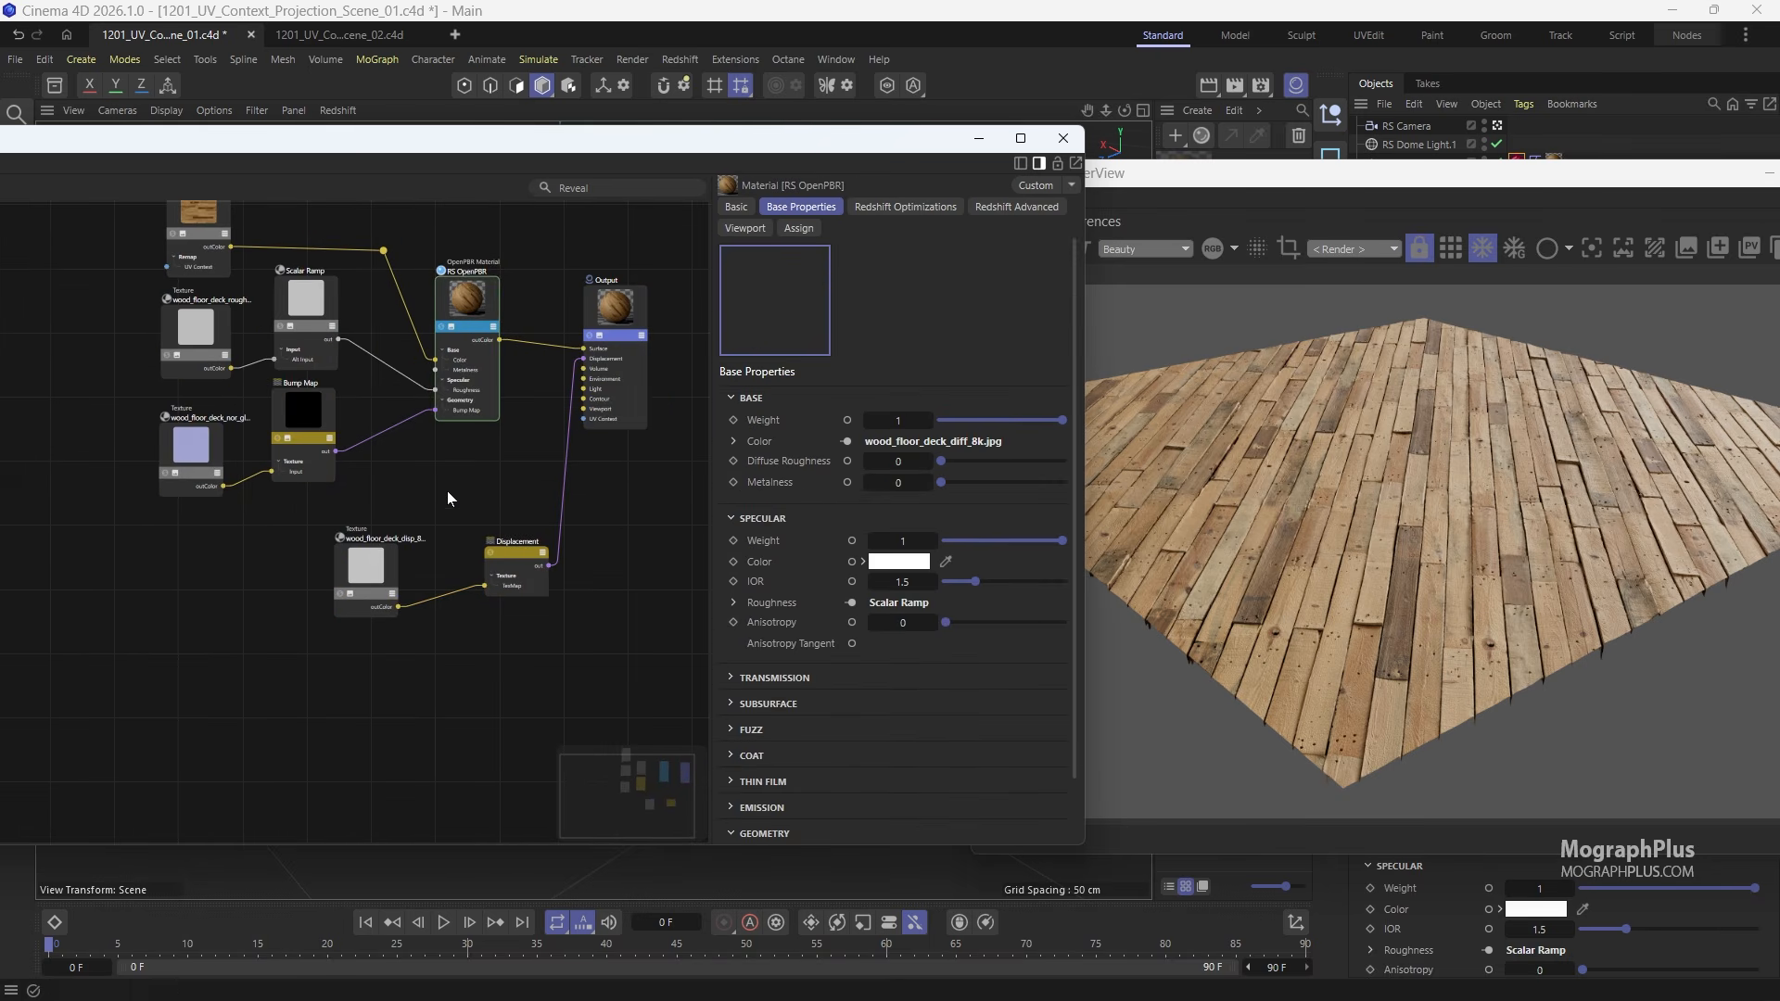
{"action": "key", "text": "shift+c"}
{"action": "type", "text": "uv c"}
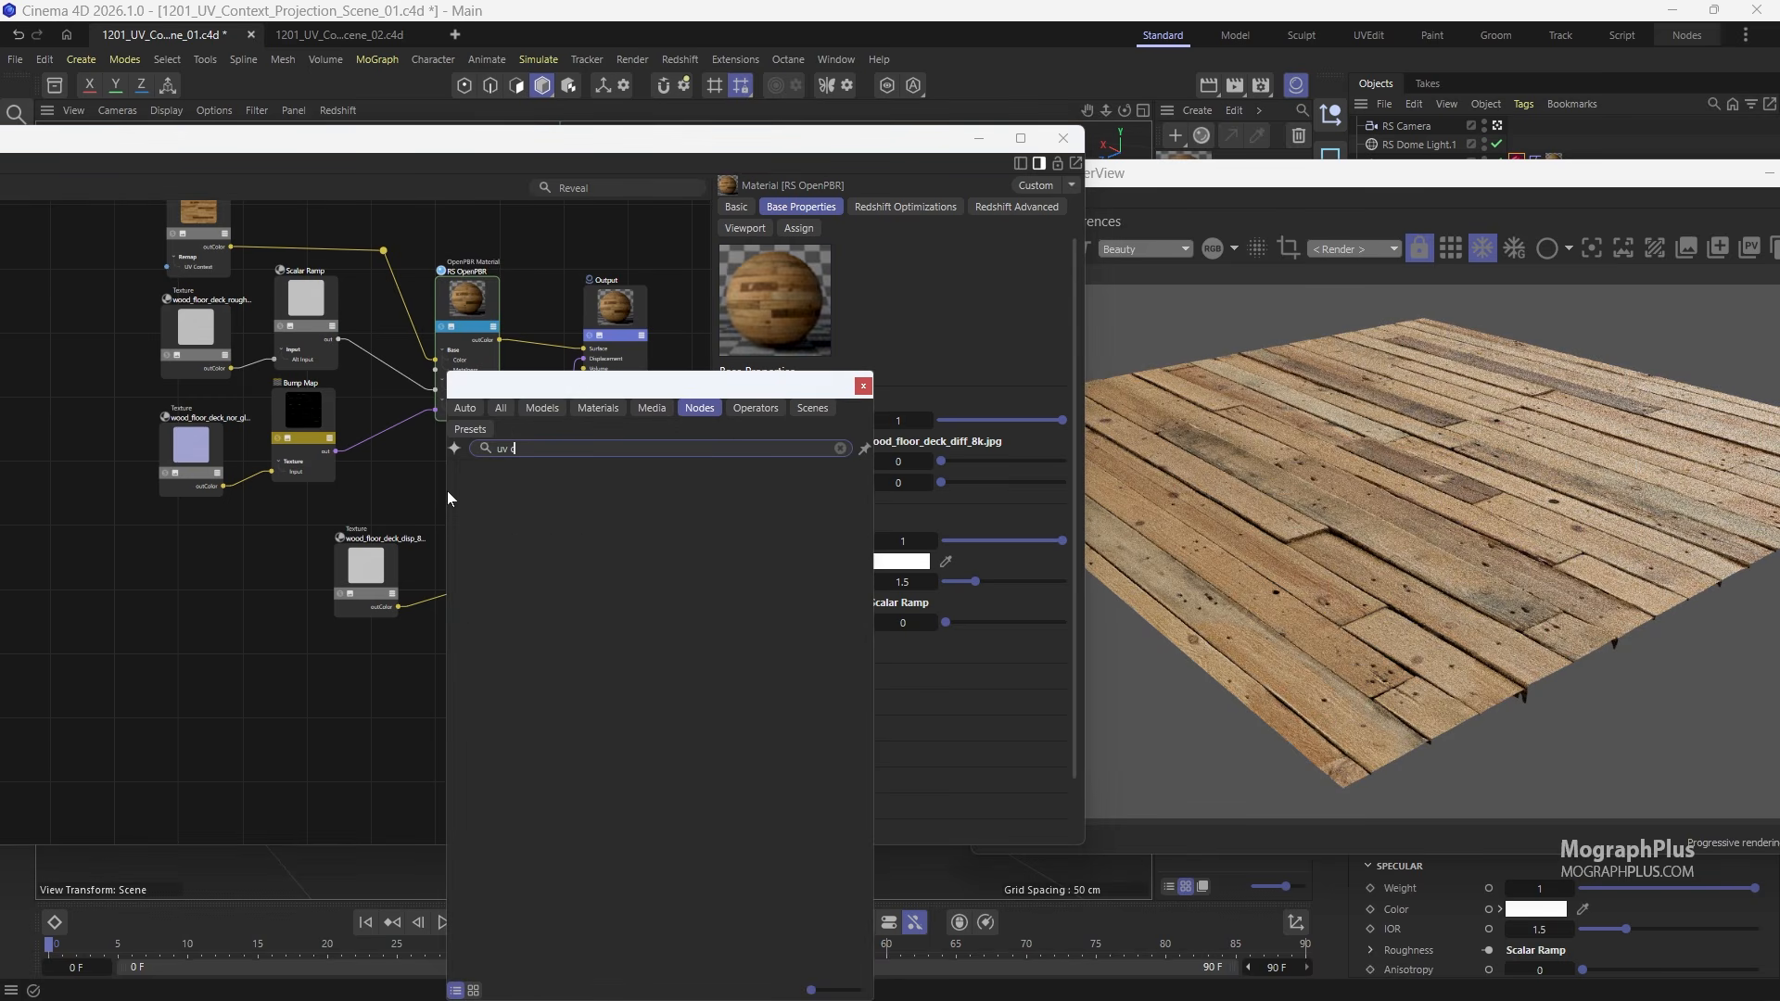
{"action": "left_click", "coordinate": [476, 485]}
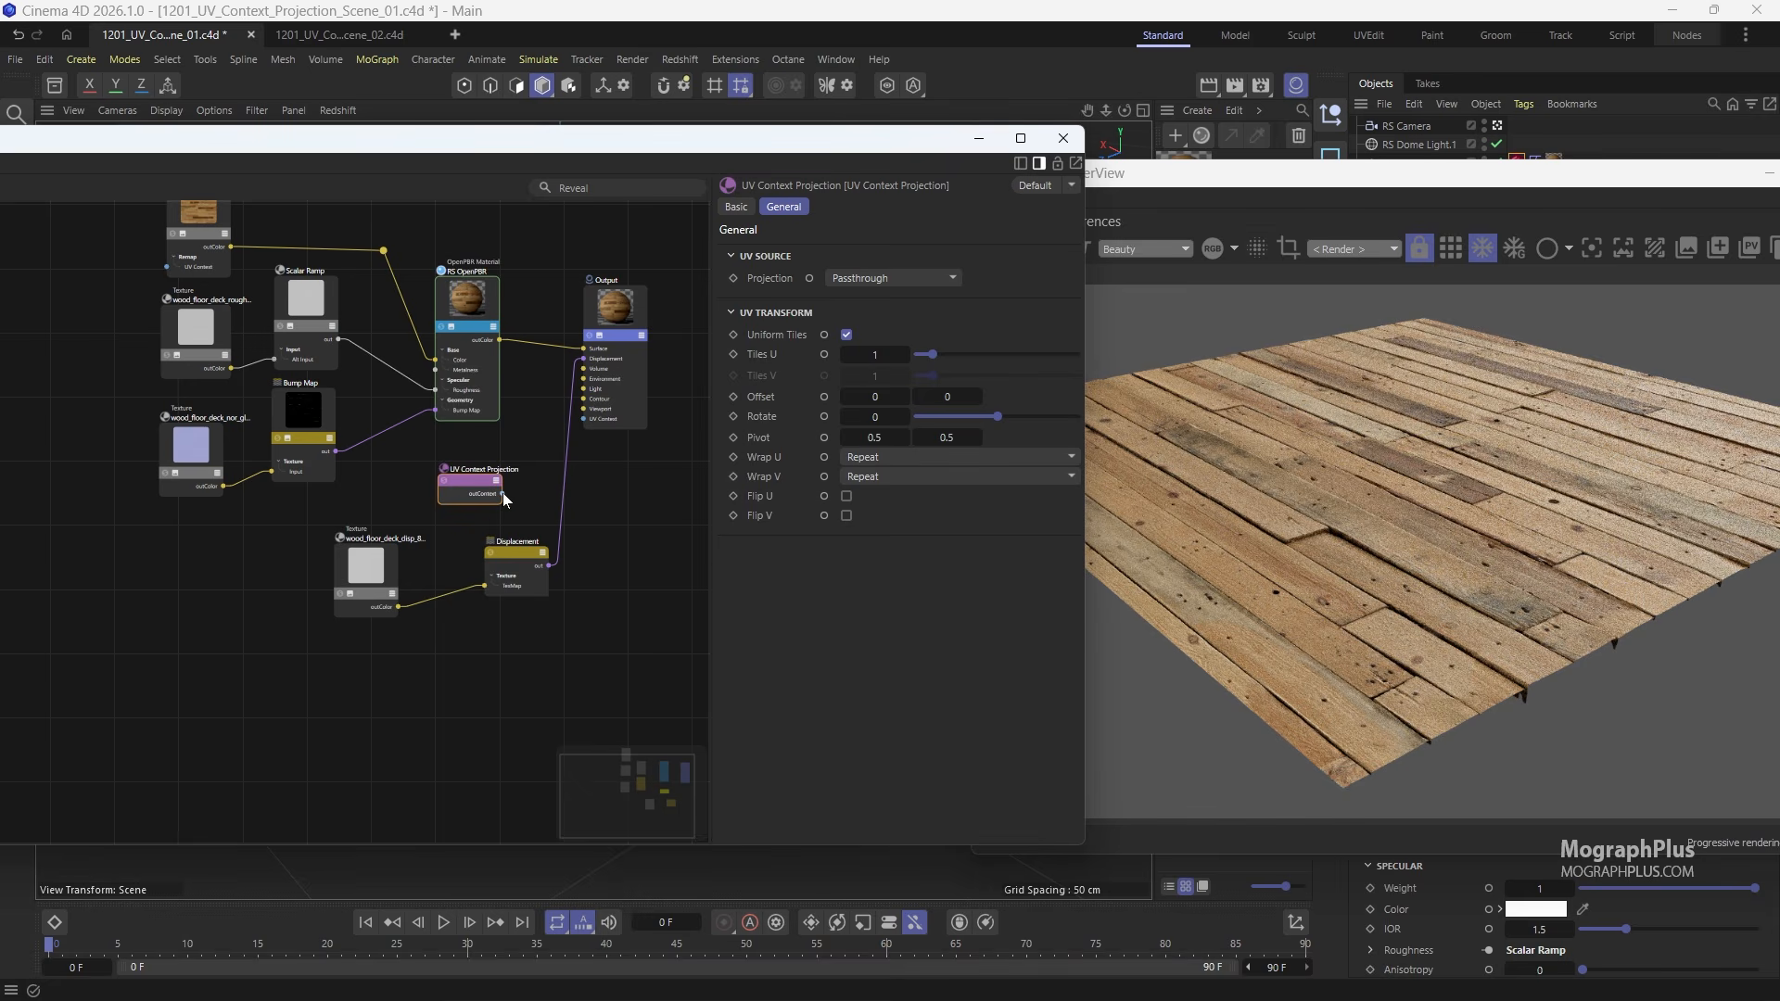
{"action": "left_click_drag", "start_coordinate": [586, 425], "coordinate": [583, 421]}
Step: Set the new UV Context Projection's Tiles U to 2 and Rotate to 45, and restart the interactive render
{"action": "double_click", "coordinate": [867, 353]}
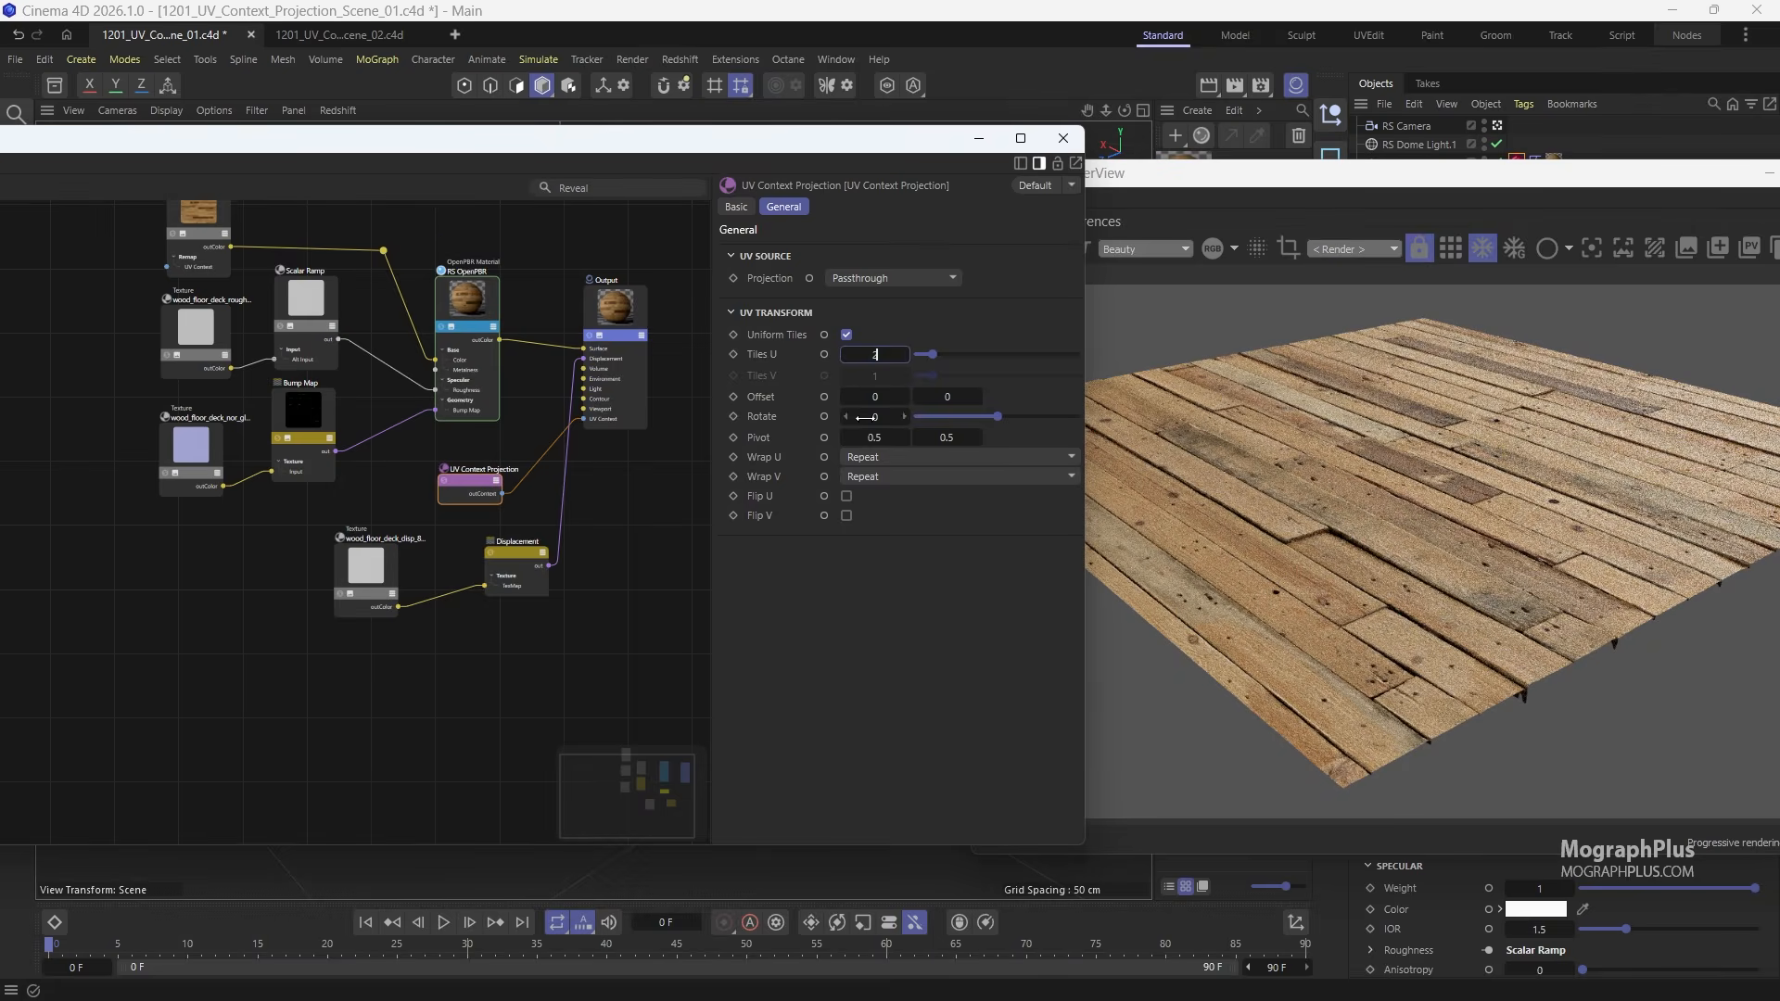
{"action": "type", "text": "2"}
{"action": "key", "text": "Return"}
{"action": "double_click", "coordinate": [869, 416]}
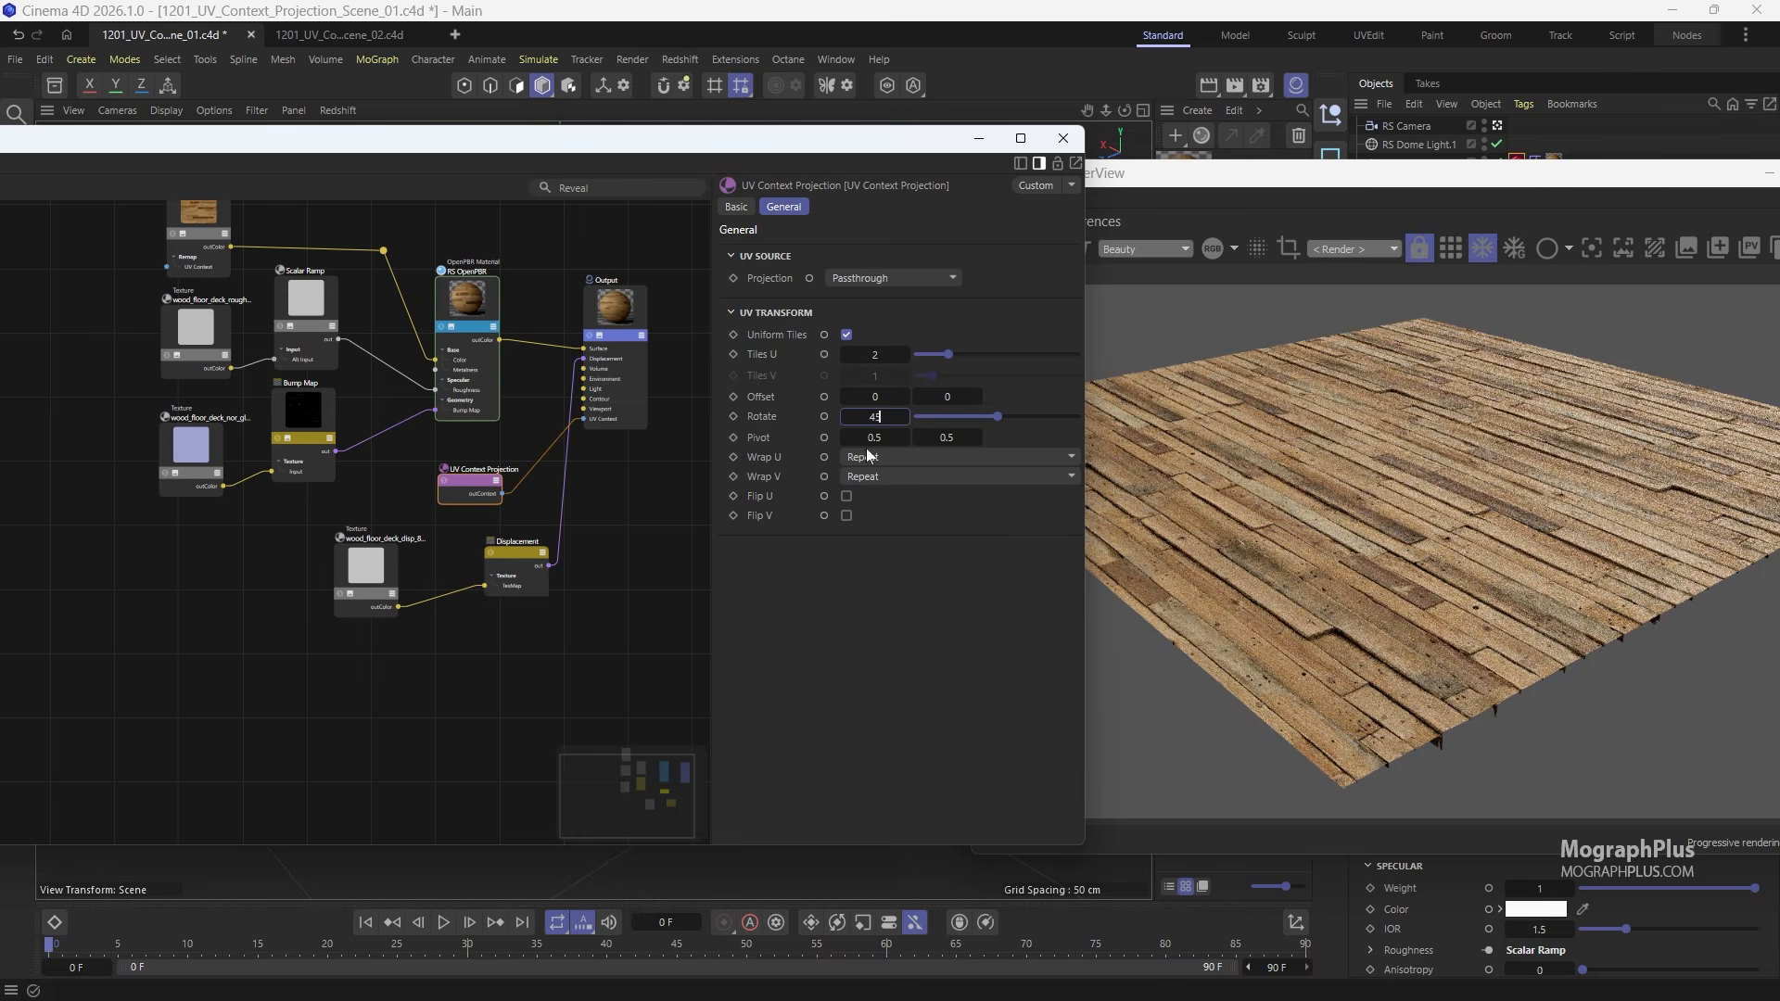
{"action": "type", "text": "45"}
{"action": "key", "text": "Return"}
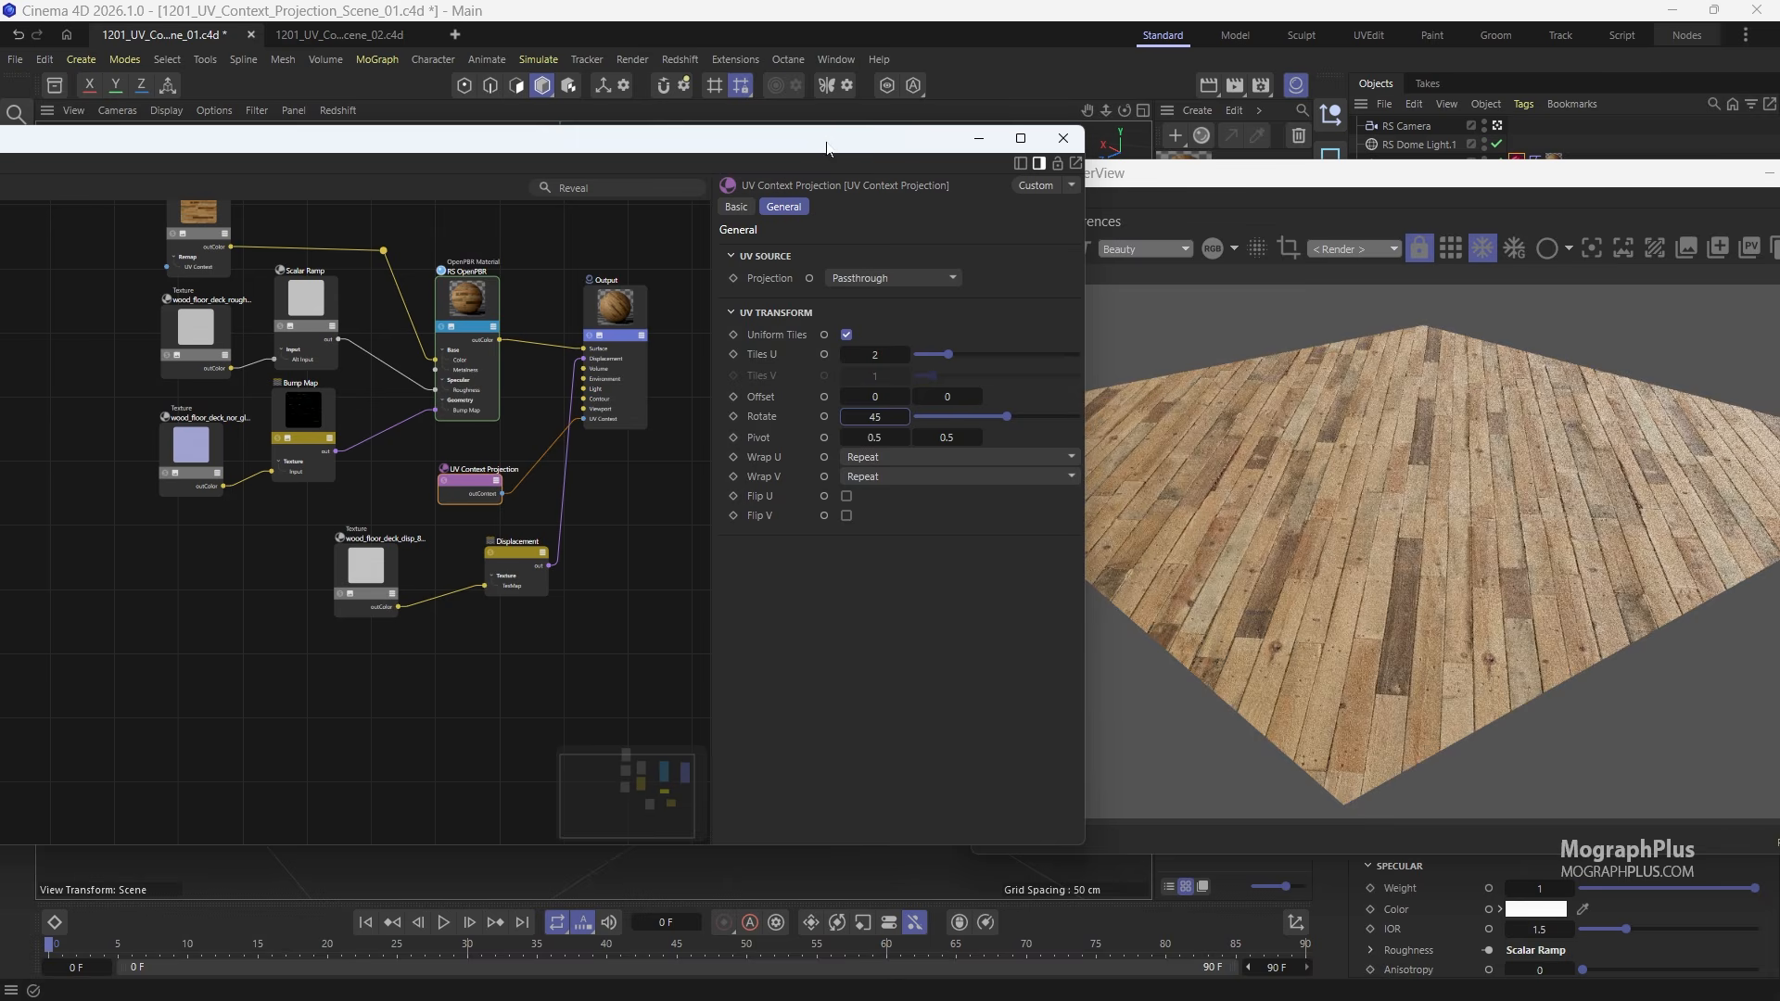
{"action": "left_click_drag", "start_coordinate": [822, 141], "coordinate": [705, 141]}
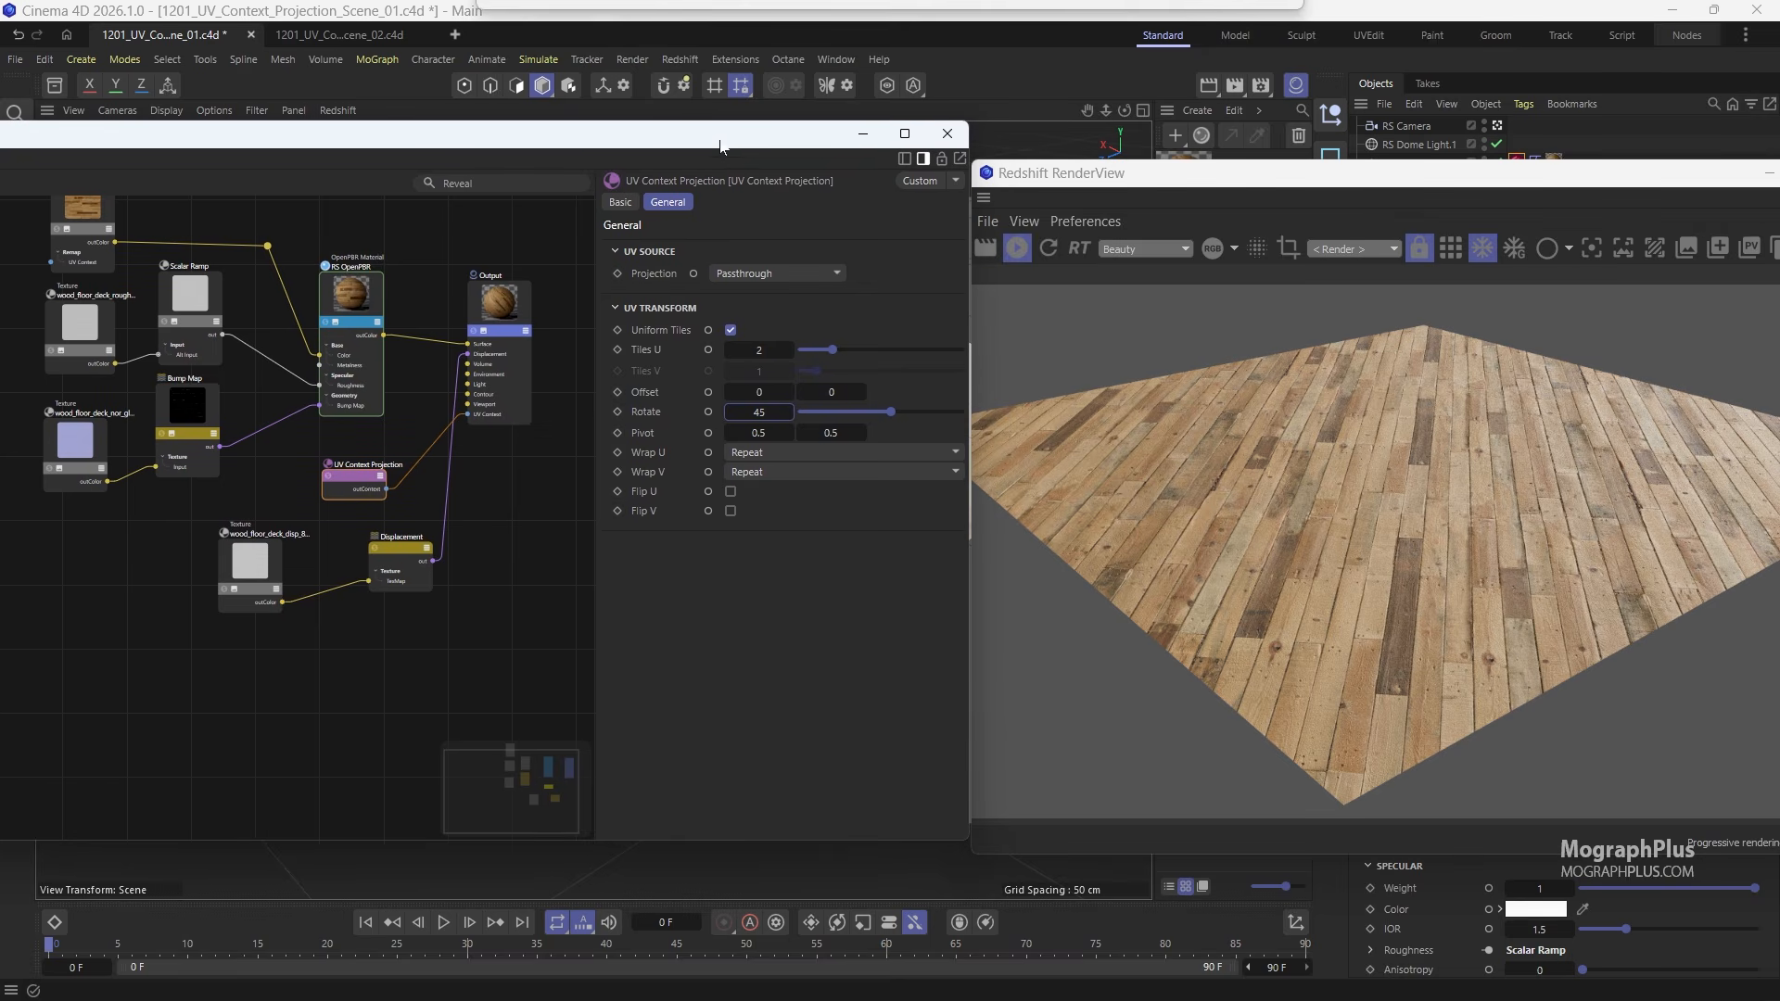
{"action": "left_click", "coordinate": [1022, 246]}
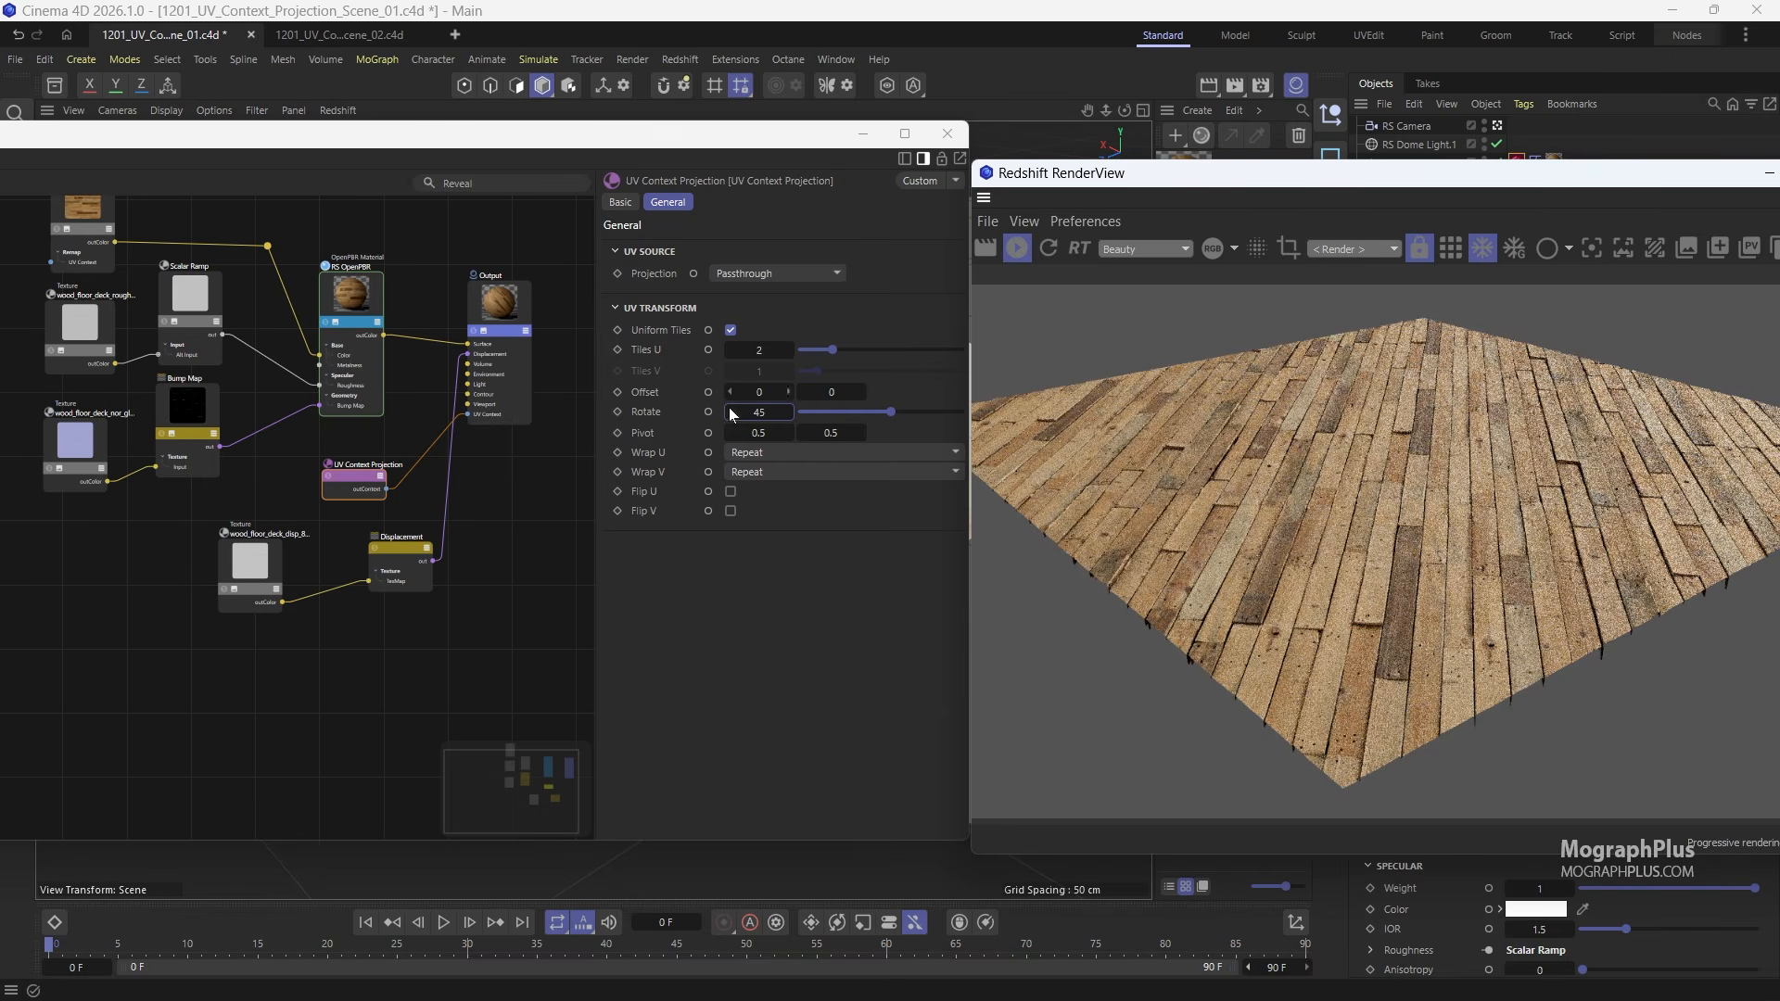
Step: Reposition the UV Context Projection node closer to the Output node, just below the OpenPBR material
{"action": "middle_click_drag", "start_coordinate": [306, 493], "coordinate": [297, 536]}
{"action": "left_click_drag", "start_coordinate": [285, 487], "coordinate": [420, 567]}
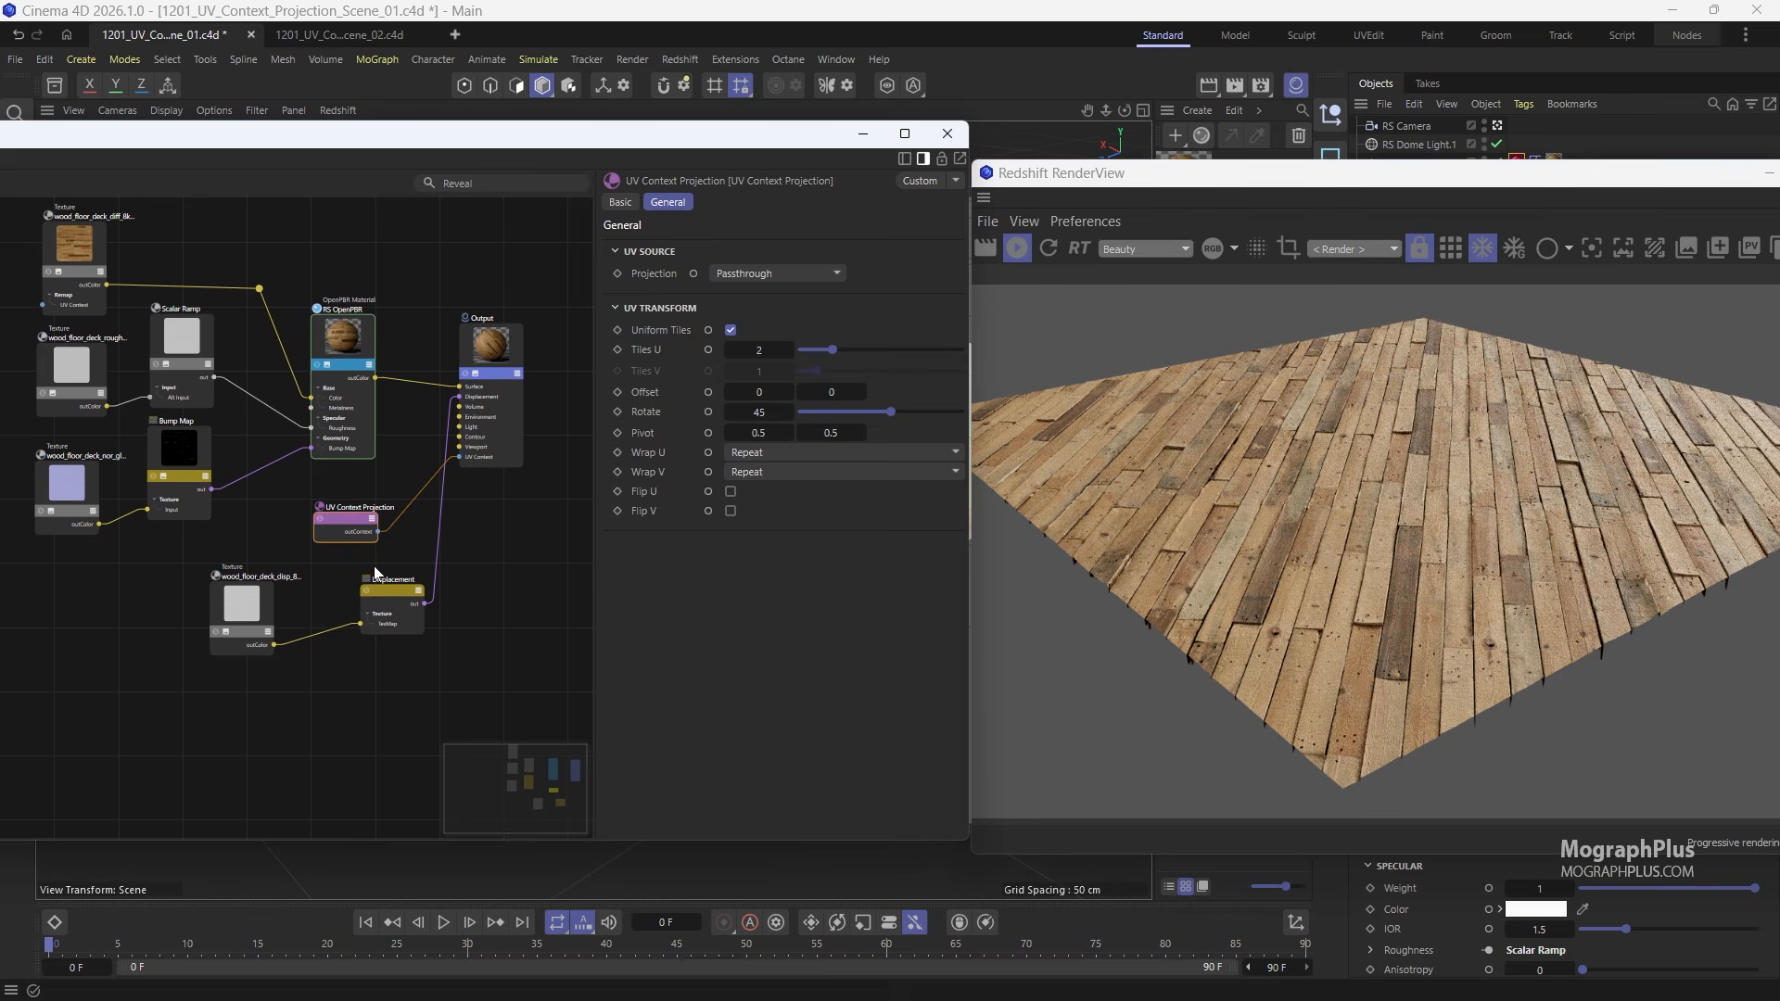
{"action": "middle_click_drag", "start_coordinate": [374, 573], "coordinate": [418, 588]}
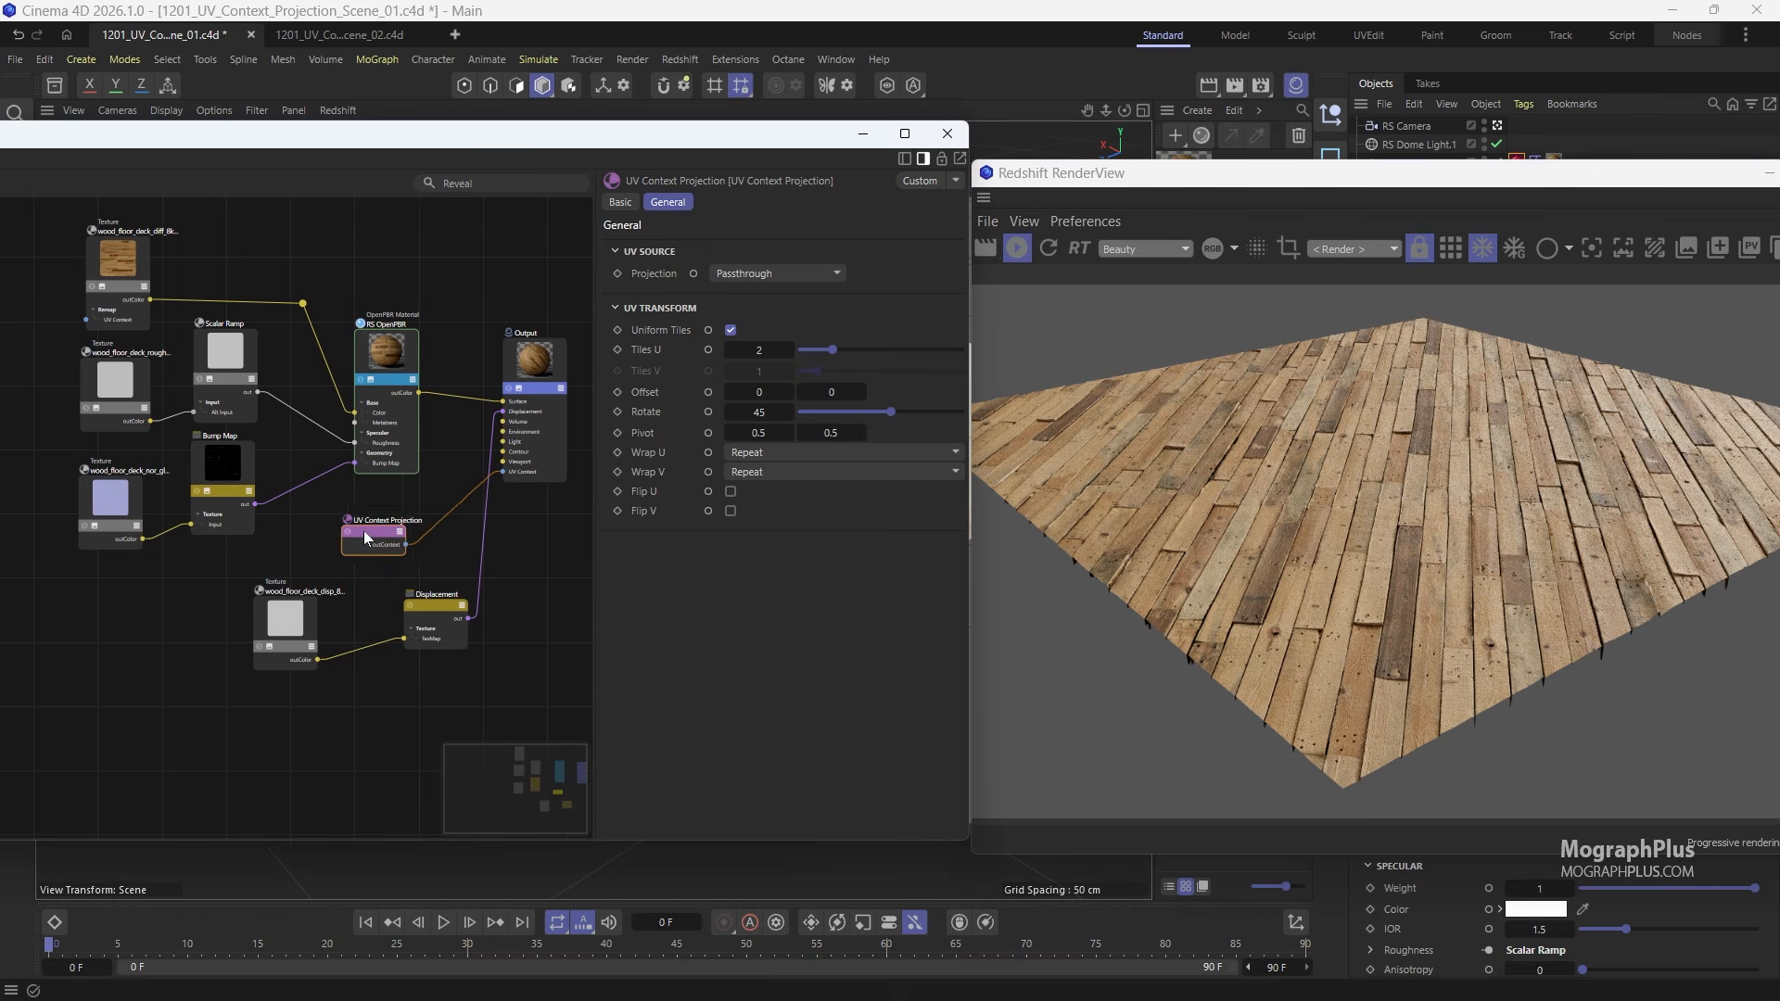
{"action": "left_click_drag", "start_coordinate": [367, 531], "coordinate": [372, 523]}
{"action": "left_click", "coordinate": [536, 364]}
{"action": "left_click", "coordinate": [380, 535]}
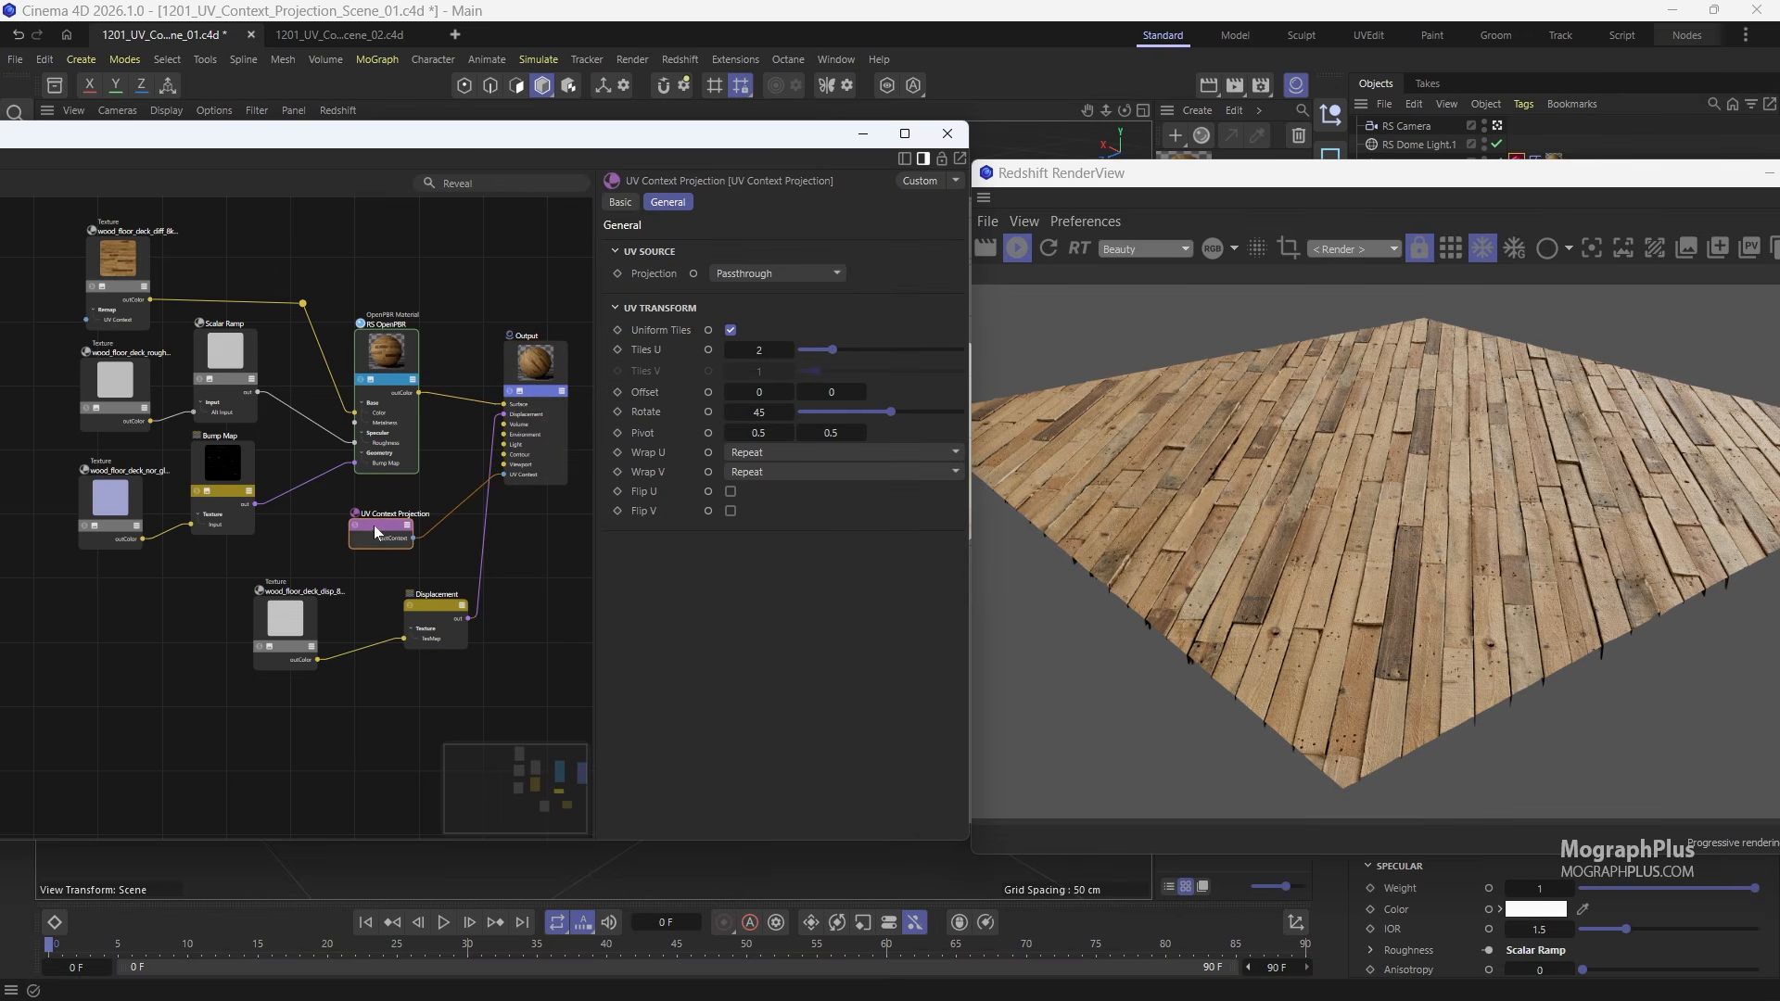
{"action": "left_click_drag", "start_coordinate": [377, 527], "coordinate": [412, 522]}
Step: Select the diffuse, roughness, normal and displacement textures together to check their shared settings, and clear the selection
{"action": "left_click_drag", "start_coordinate": [23, 234], "coordinate": [164, 559]}
{"action": "left_click", "coordinate": [282, 660], "text": "shift"}
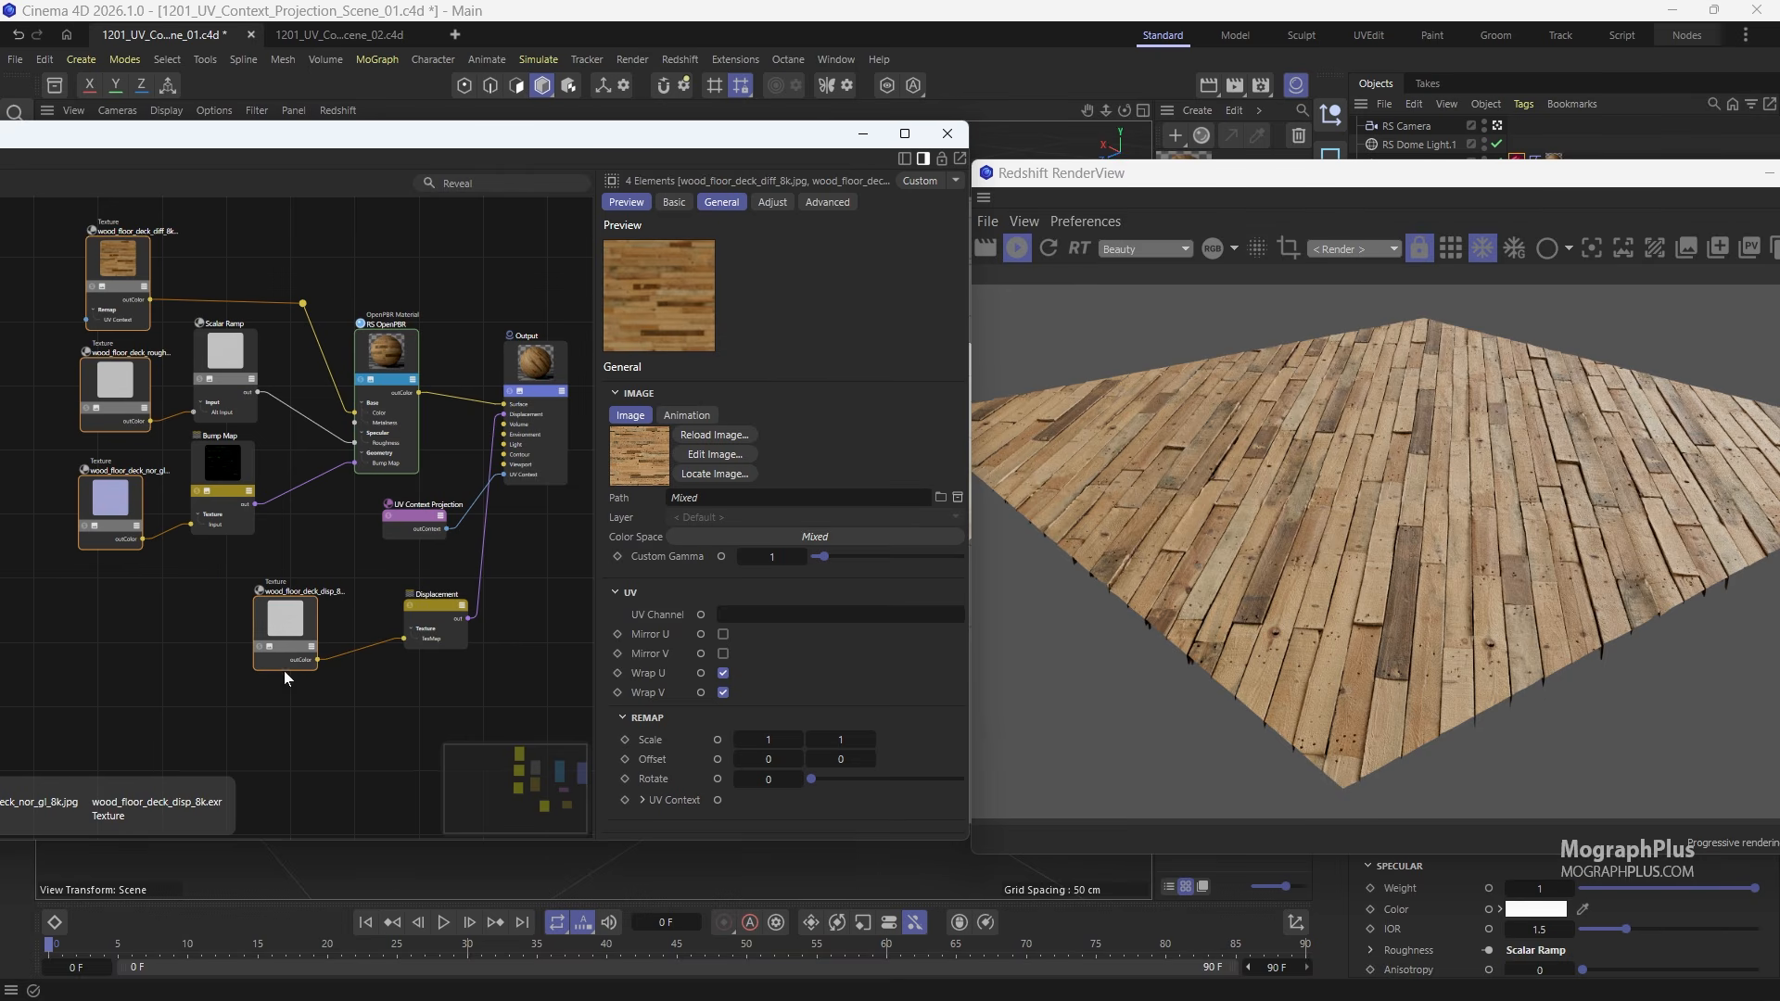
{"action": "left_click", "coordinate": [46, 260]}
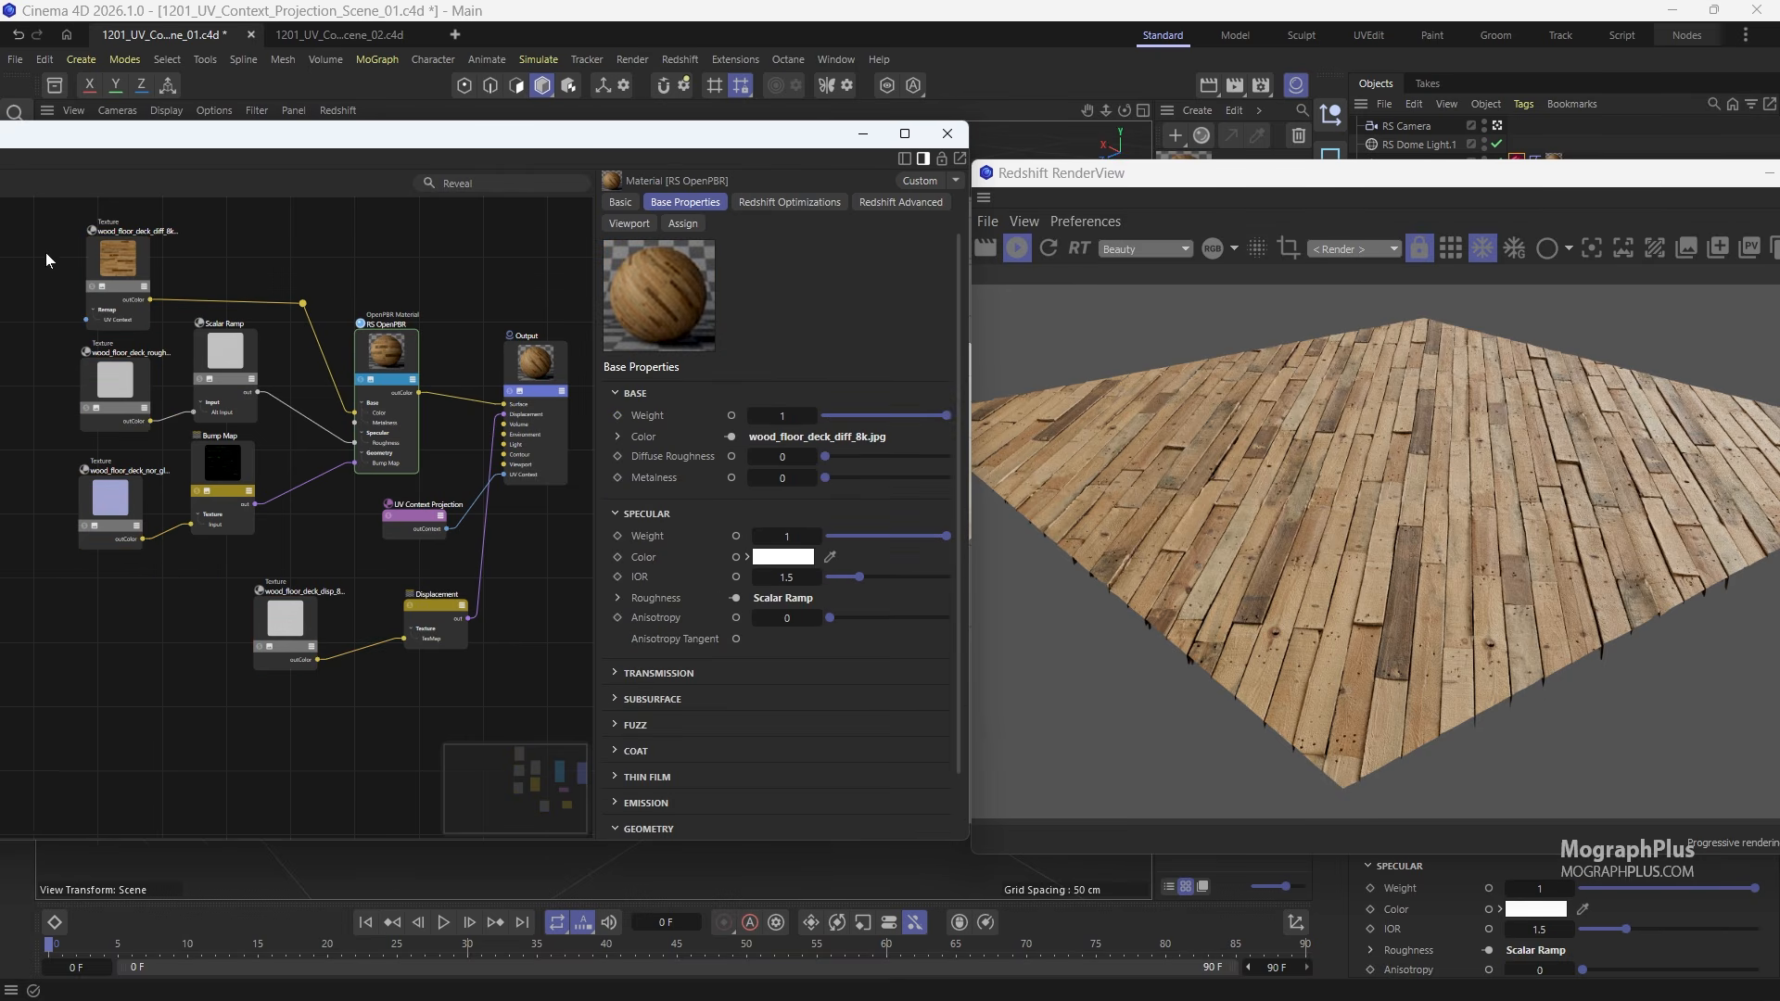
Step: Move the UV Context Projection node below the normal texture and rewire its outContext from the Output node to the OpenPBR material's UV Context
{"action": "left_click_drag", "start_coordinate": [28, 221], "coordinate": [163, 602]}
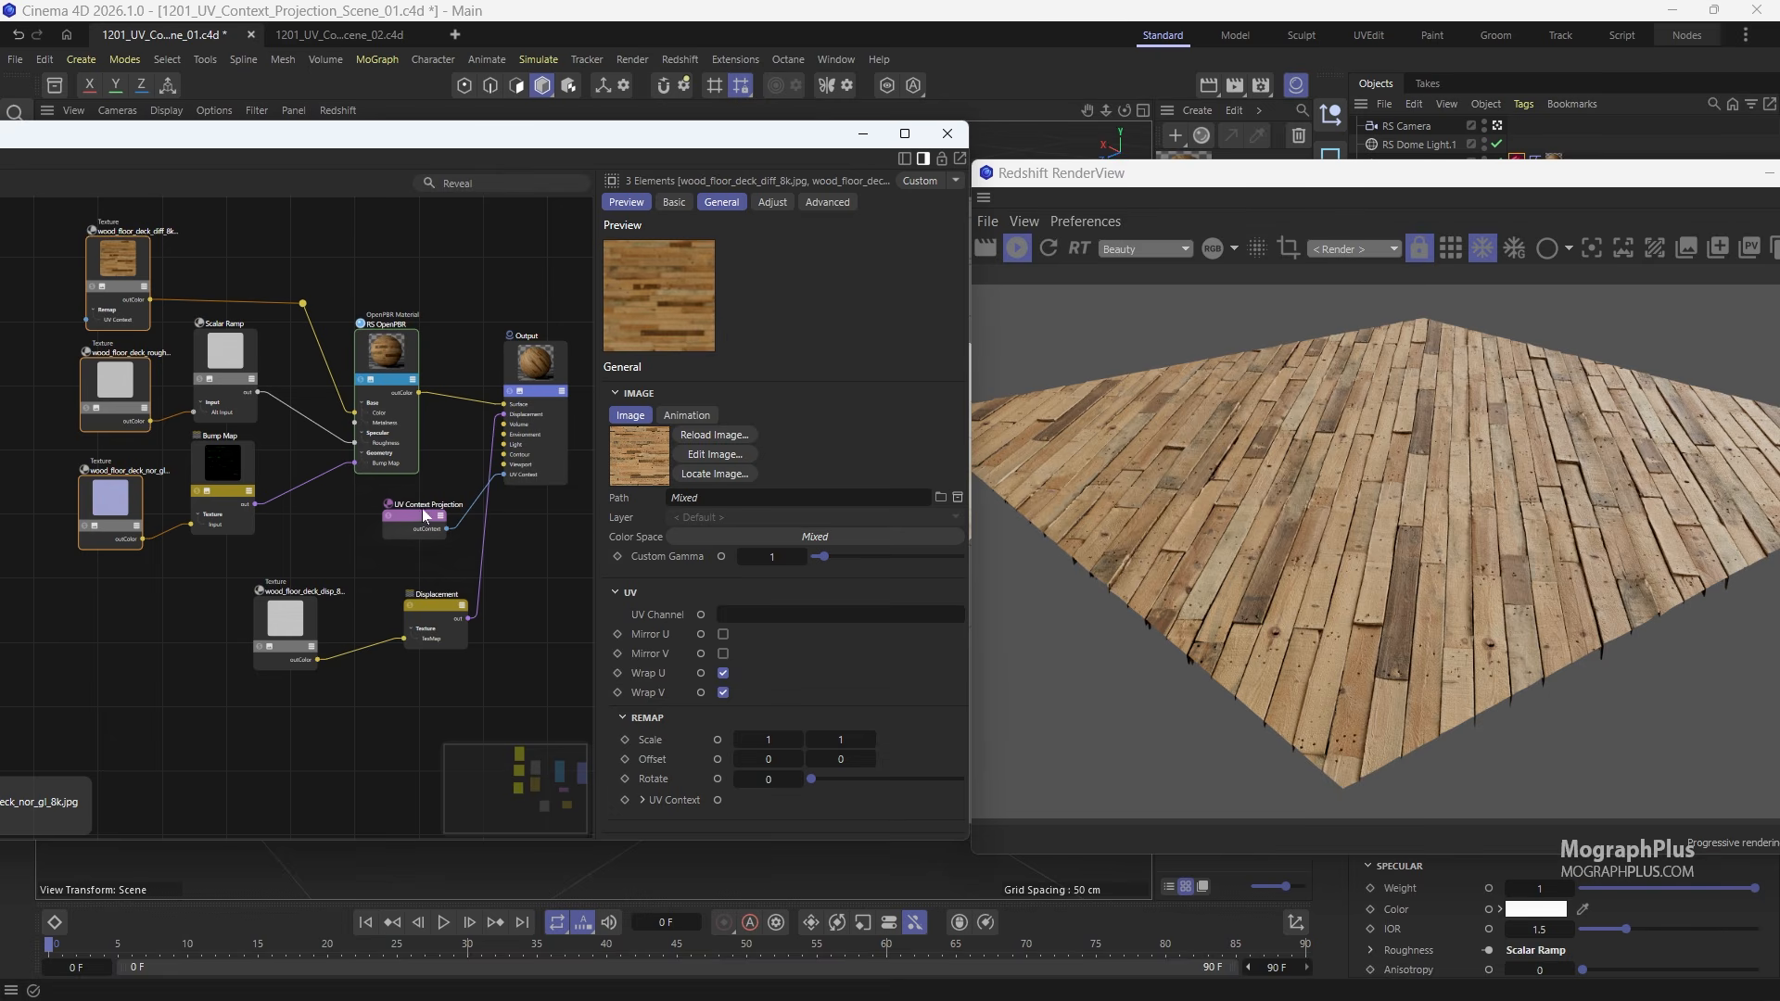
{"action": "left_click_drag", "start_coordinate": [423, 515], "coordinate": [370, 514]}
{"action": "right_click", "coordinate": [463, 488]}
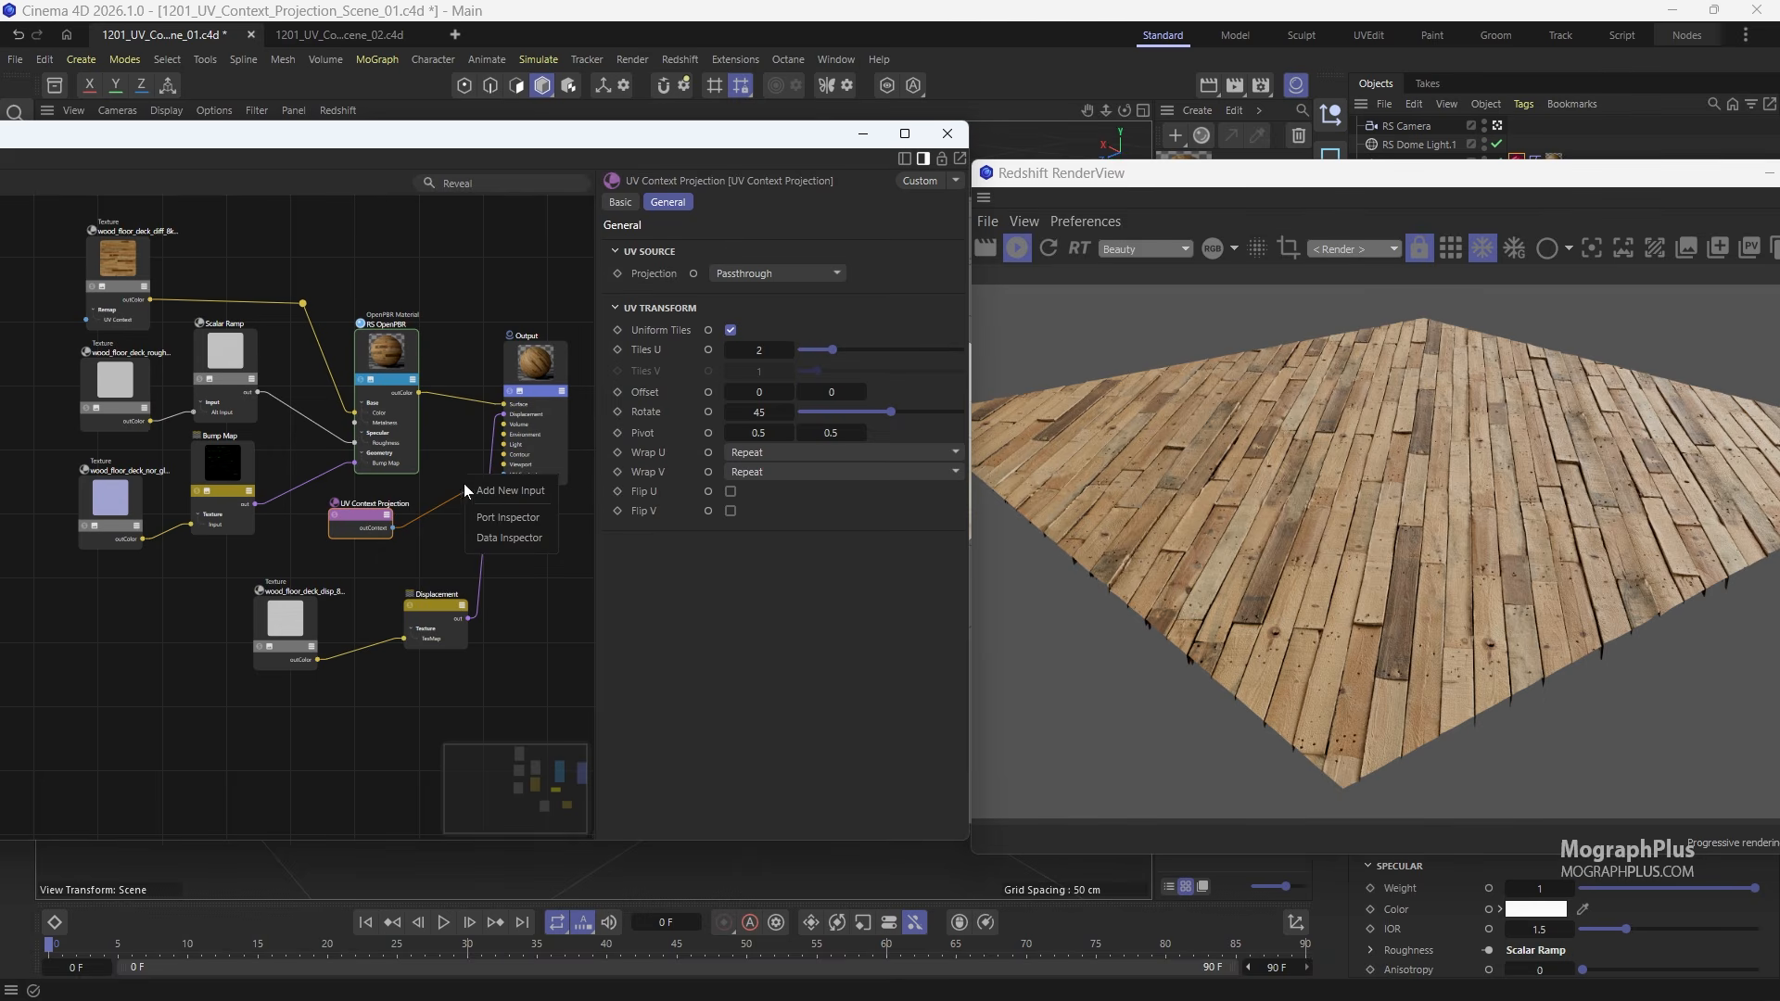
{"action": "left_click", "coordinate": [474, 490]}
{"action": "left_click_drag", "start_coordinate": [450, 514], "coordinate": [387, 369]}
{"action": "left_click_drag", "start_coordinate": [306, 535], "coordinate": [125, 588]}
Step: Expand the OpenPBR material's Redshift Advanced inputs and examine its UV Context connection and the effect on the rendered floor
{"action": "scroll", "coordinate": [183, 565], "scroll_direction": "up", "scroll_amount": 1}
{"action": "scroll", "coordinate": [183, 565], "scroll_direction": "up", "scroll_amount": 2}
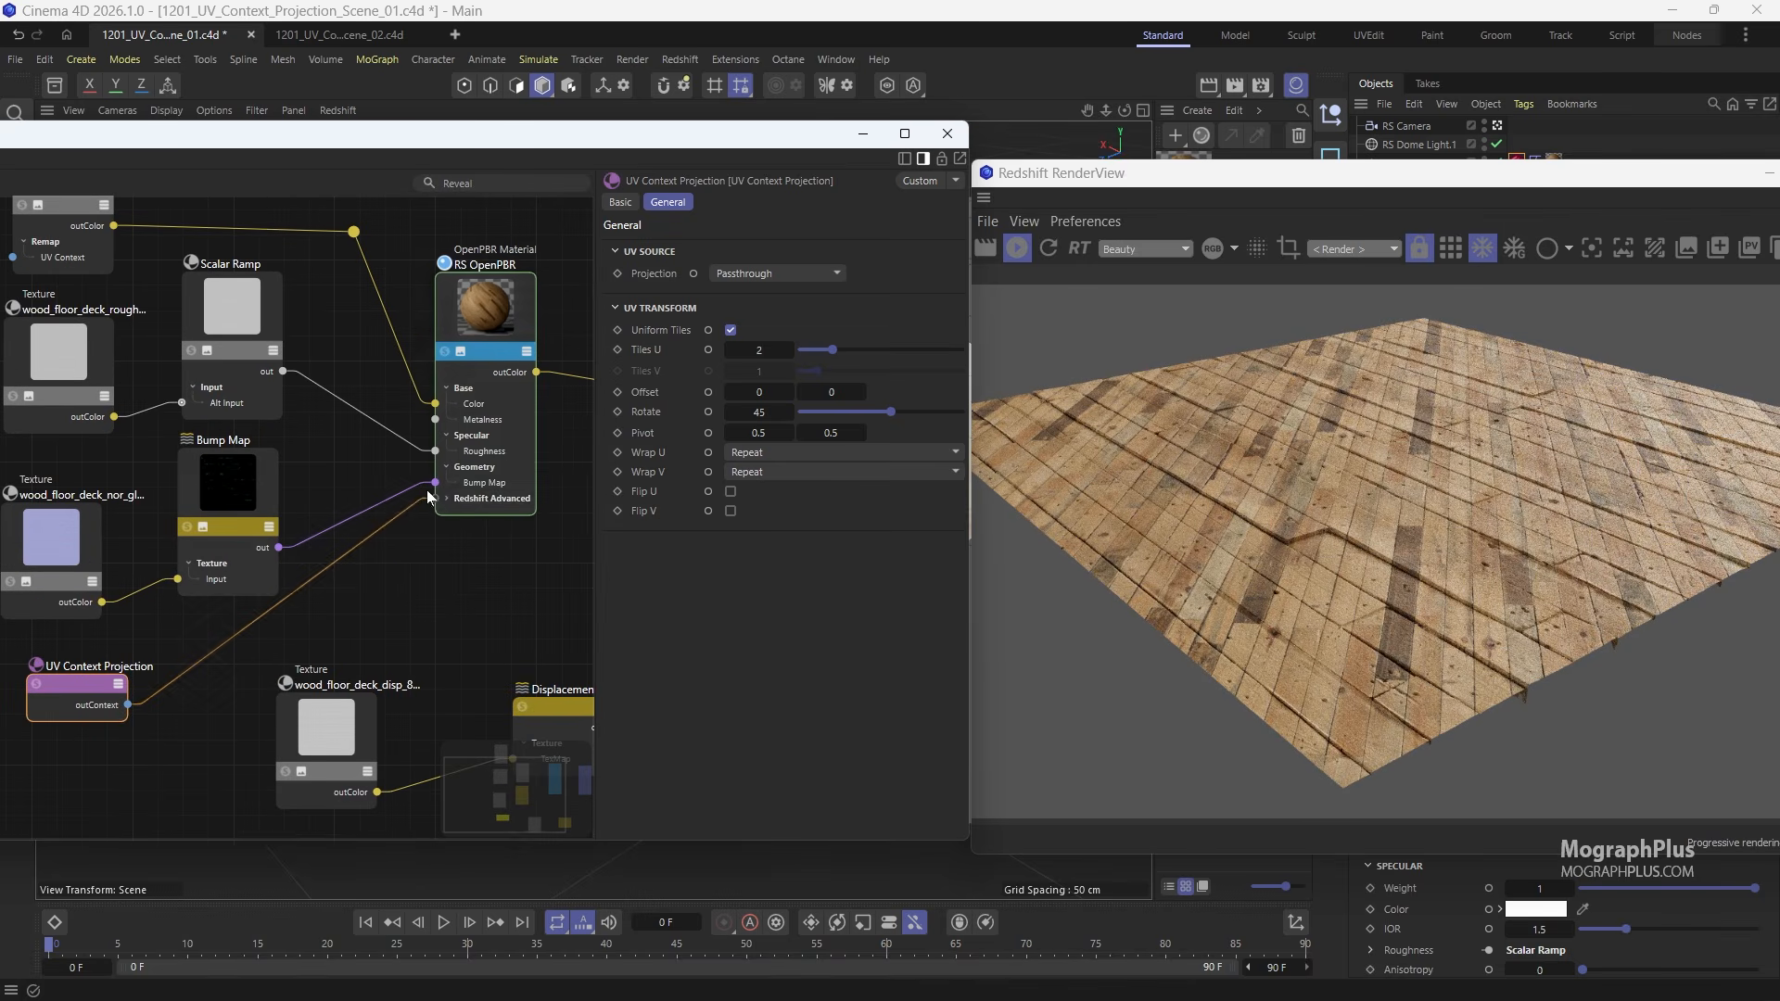
{"action": "left_click", "coordinate": [453, 501]}
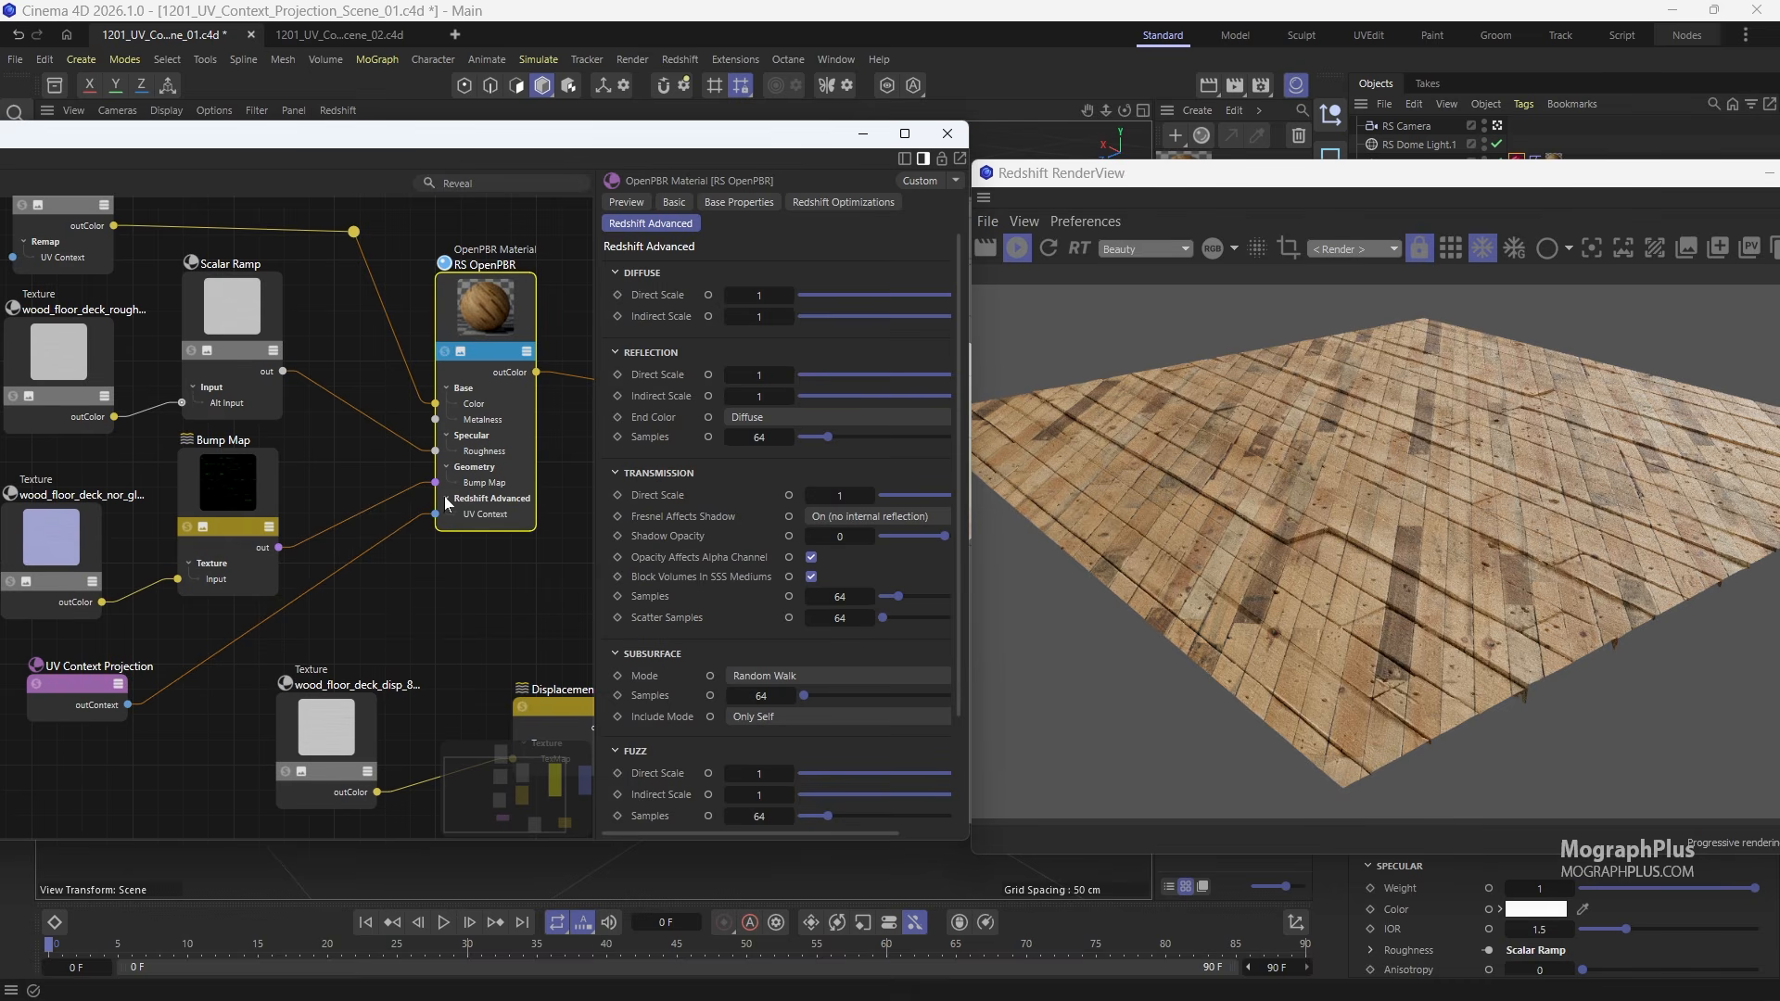
{"action": "scroll", "coordinate": [420, 538], "scroll_direction": "down", "scroll_amount": 2}
{"action": "left_click", "coordinate": [170, 674]}
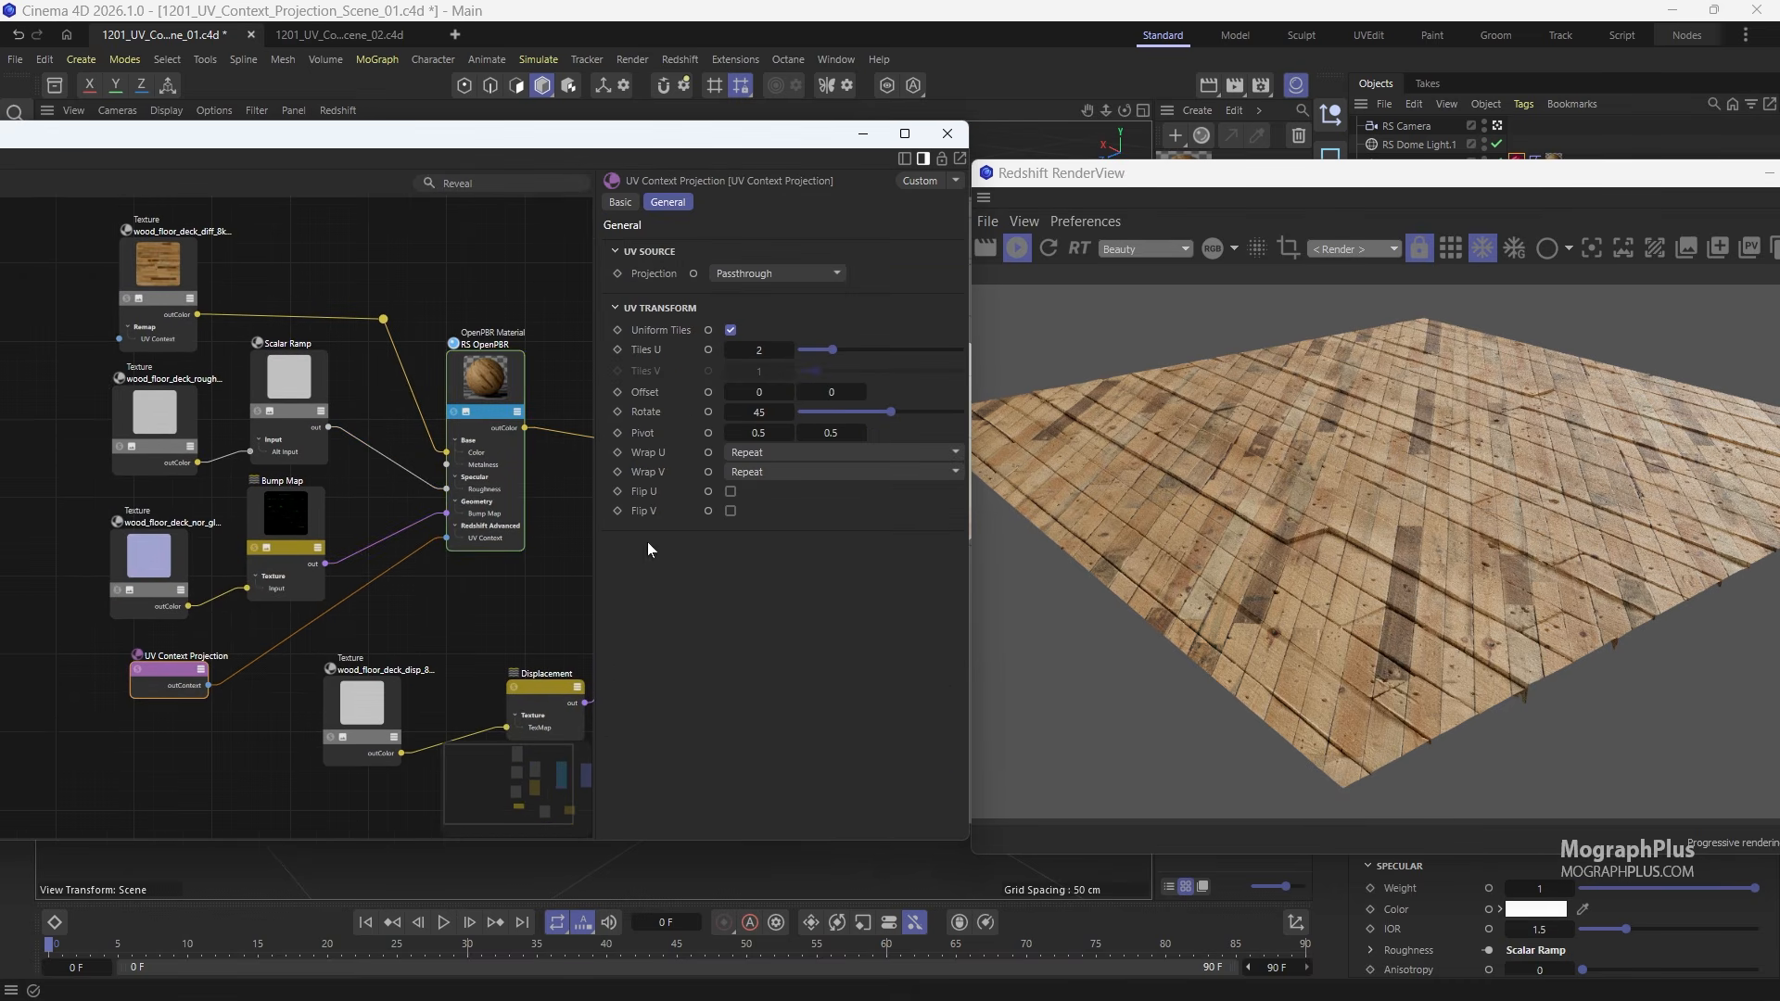
{"action": "key", "text": "h"}
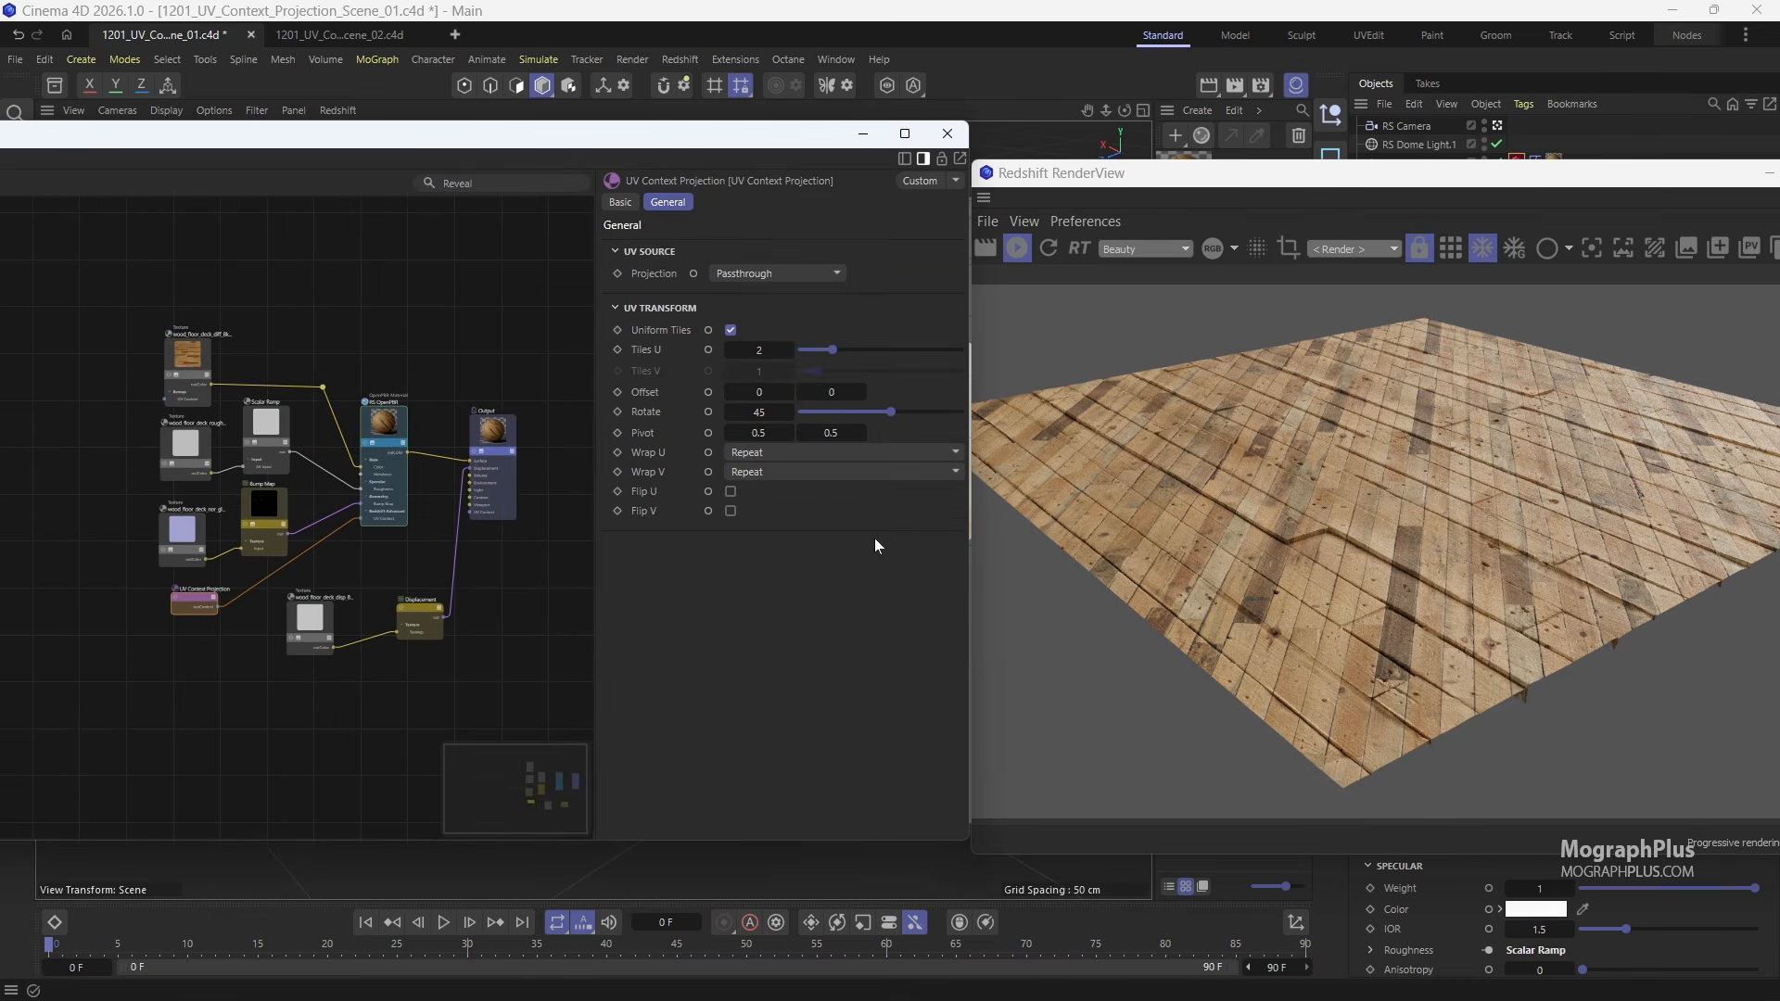
{"action": "left_click", "coordinate": [1018, 247]}
{"action": "scroll", "coordinate": [306, 607], "scroll_direction": "up", "scroll_amount": 3}
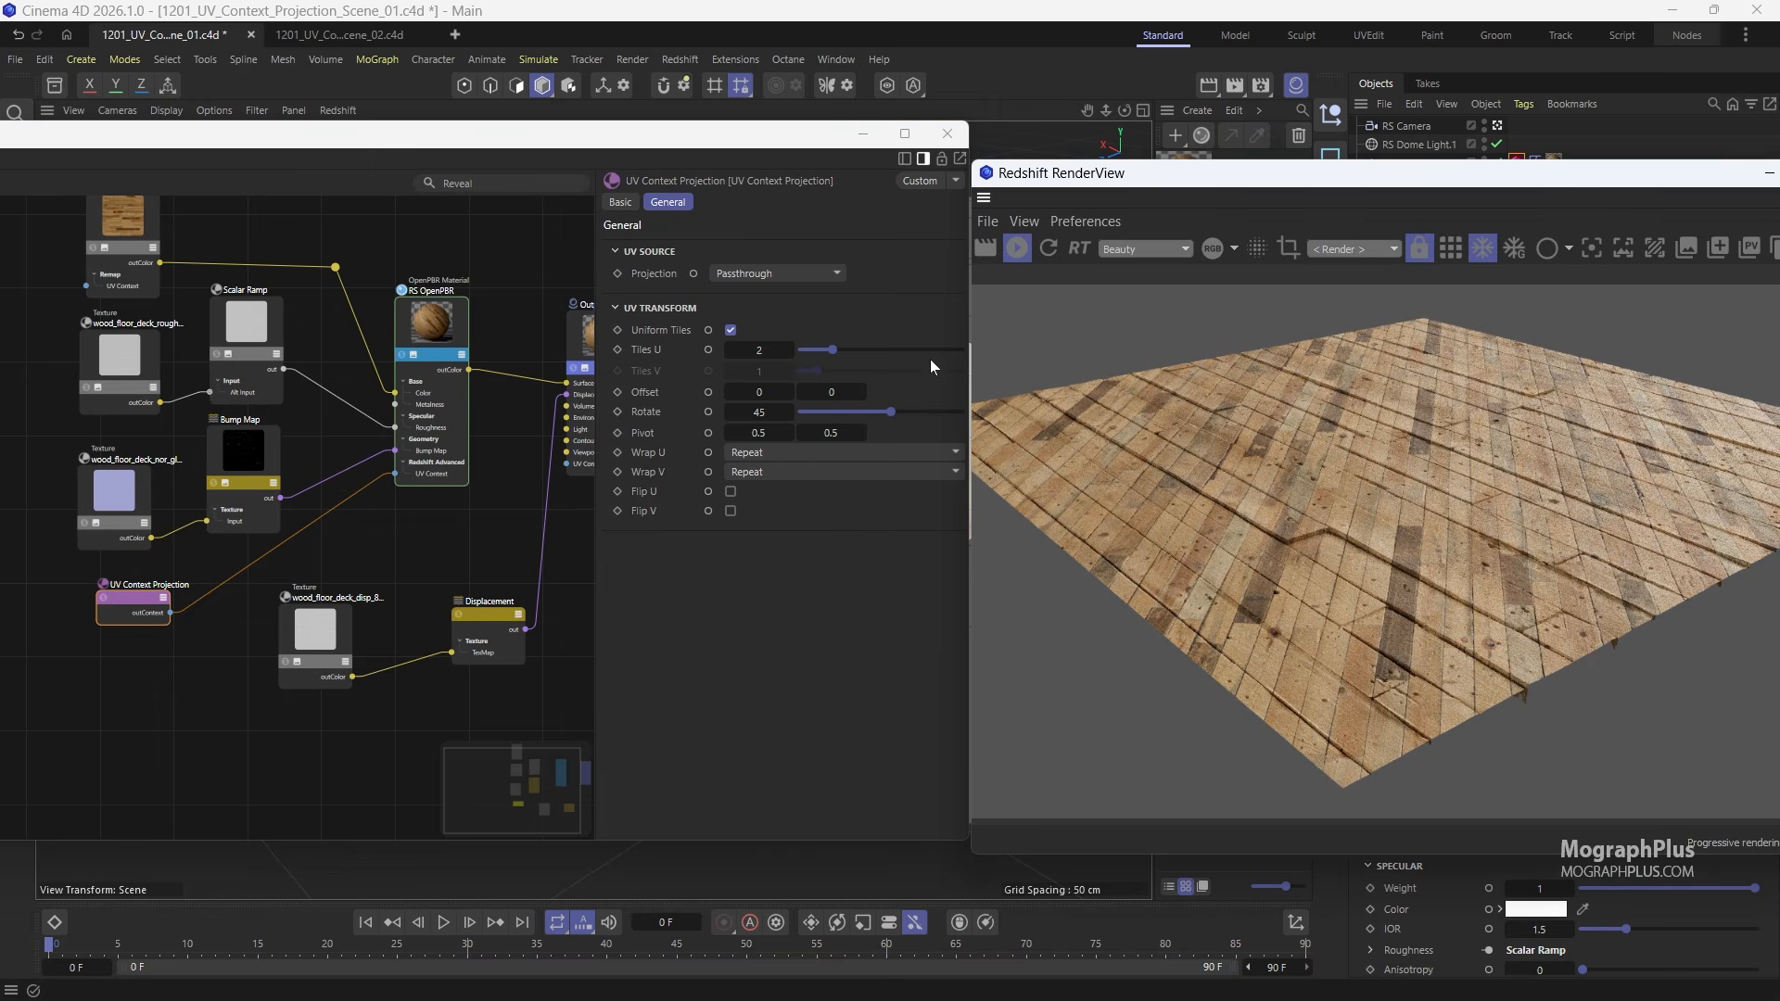
{"action": "scroll", "coordinate": [376, 515], "scroll_direction": "down", "scroll_amount": 2}
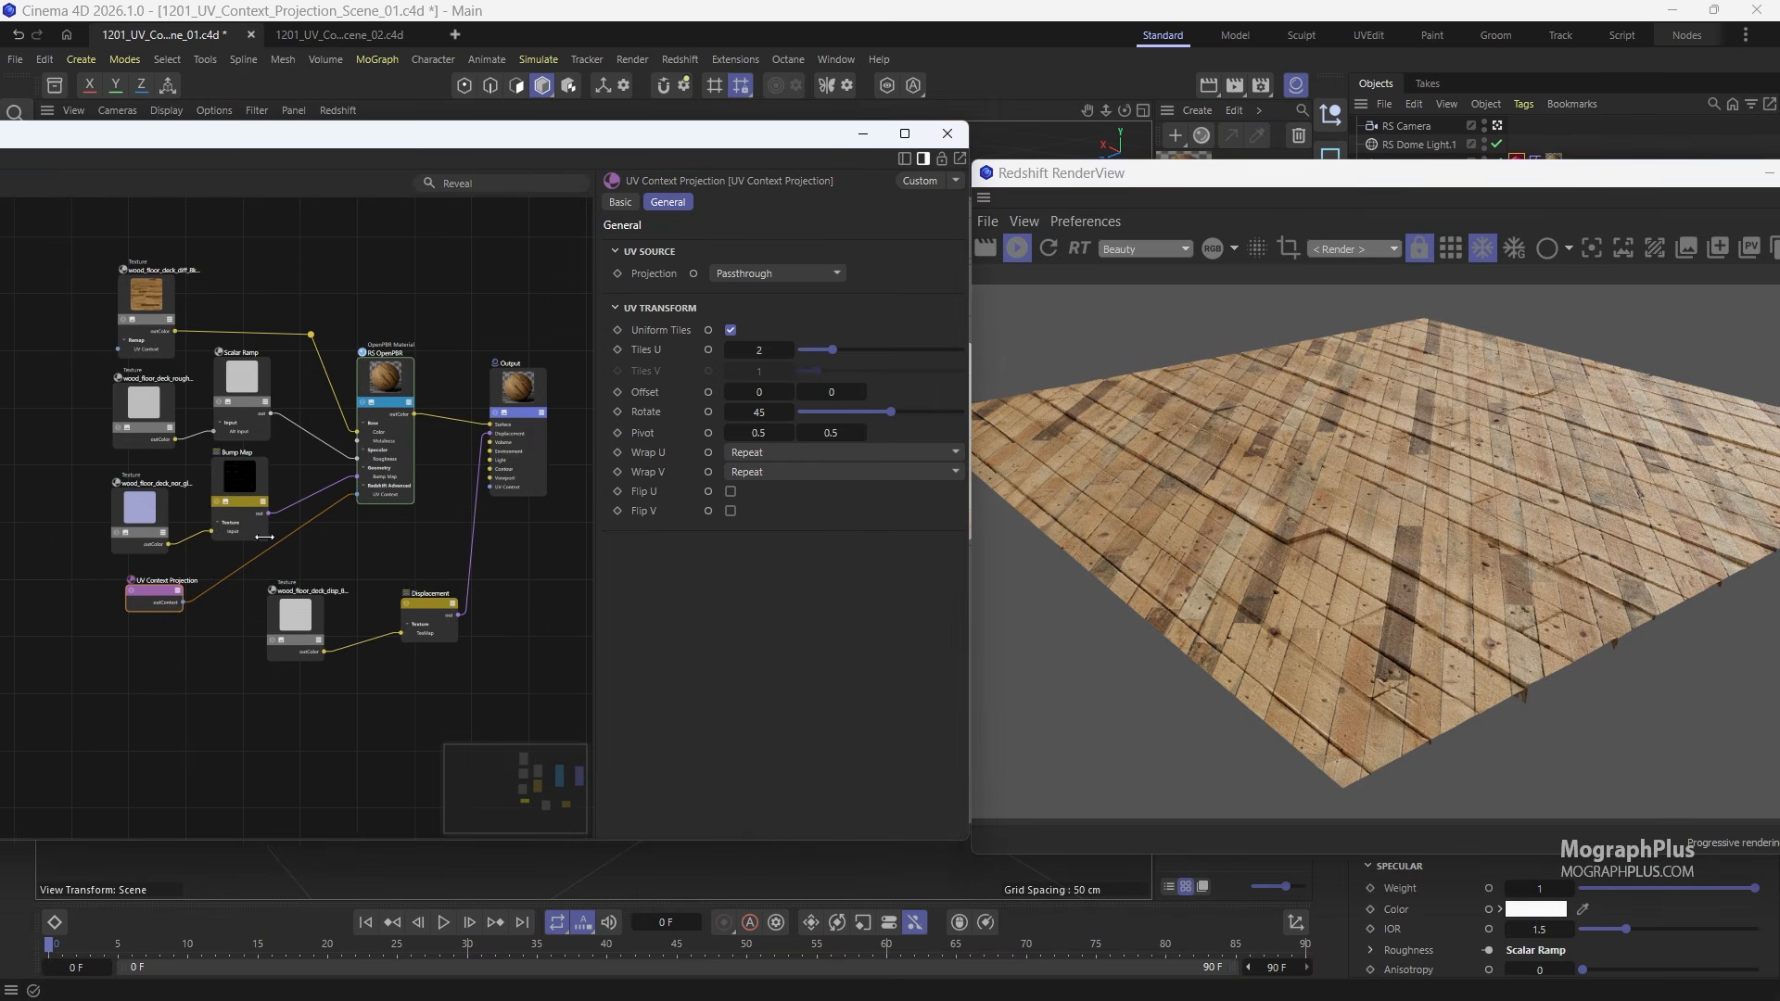
{"action": "scroll", "coordinate": [280, 598], "scroll_direction": "up", "scroll_amount": 2}
Step: Rewire the UV Context Projection's outContext from the OpenPBR material to the Displacement node's UV Context
{"action": "left_click_drag", "start_coordinate": [333, 739], "coordinate": [260, 621]}
{"action": "left_click_drag", "start_coordinate": [466, 605], "coordinate": [465, 608]}
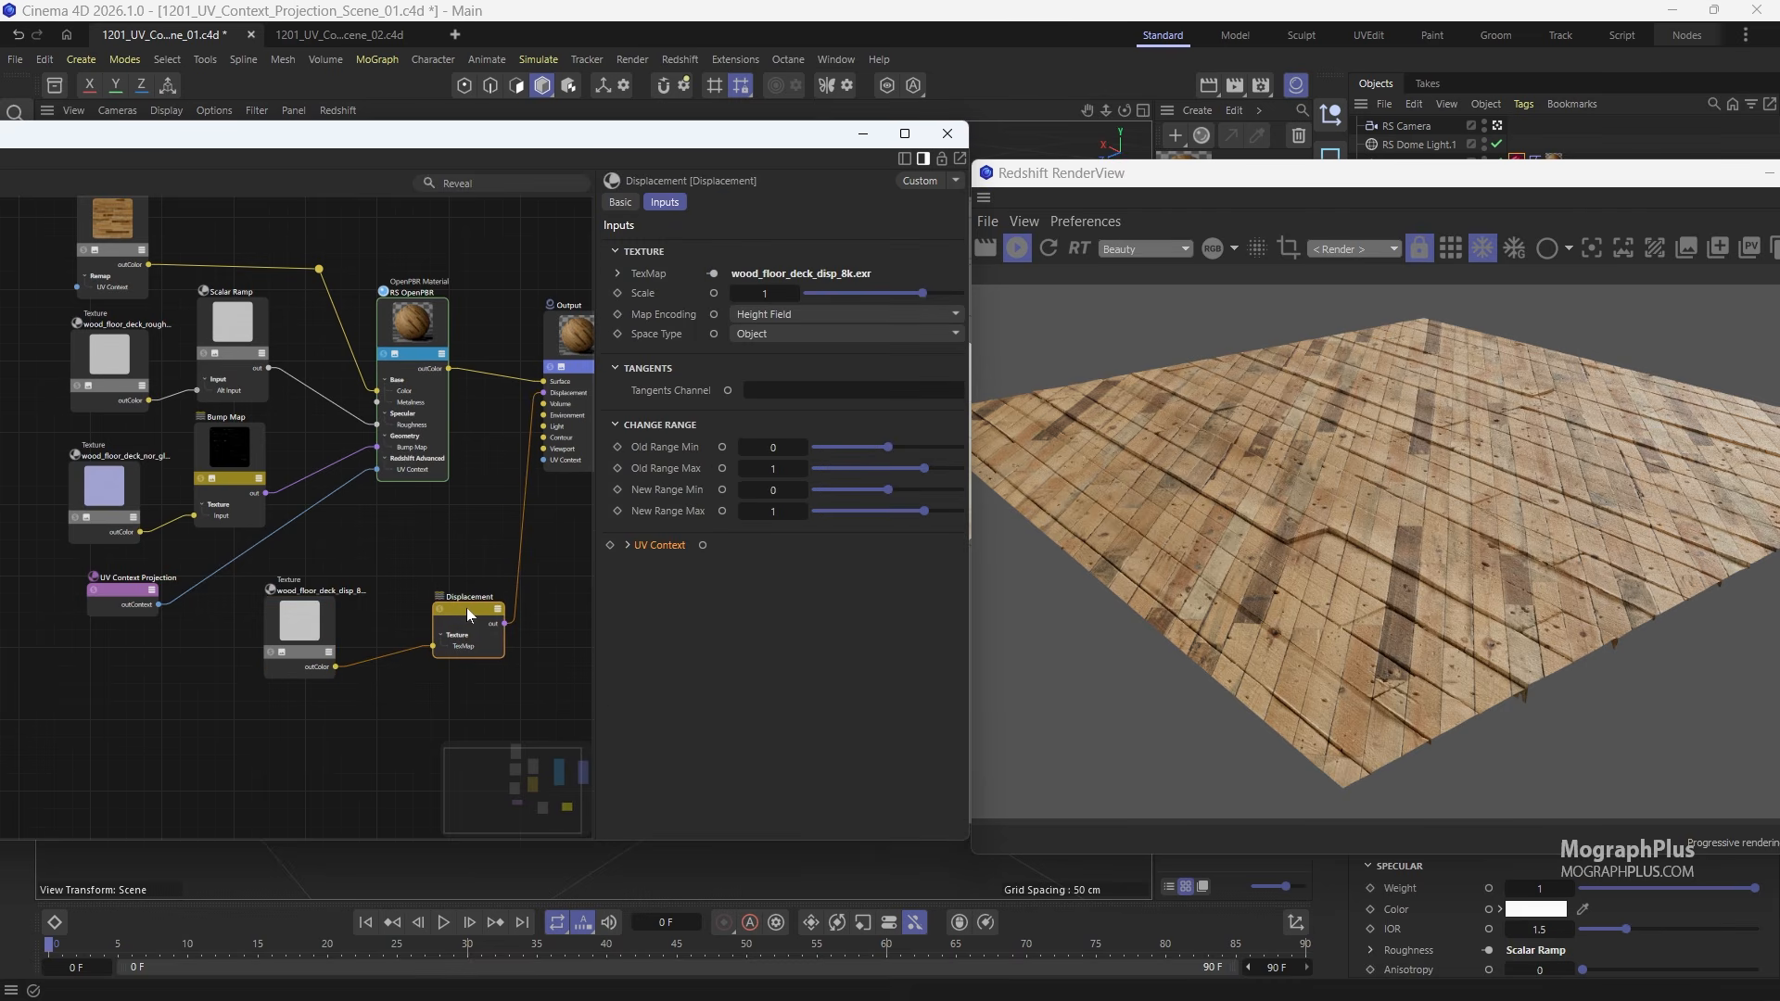
{"action": "mouse_move", "coordinate": [287, 620]}
{"action": "left_mouse_down"}
{"action": "mouse_move", "coordinate": [291, 658]}
{"action": "mouse_move", "coordinate": [277, 645]}
{"action": "left_mouse_up"}
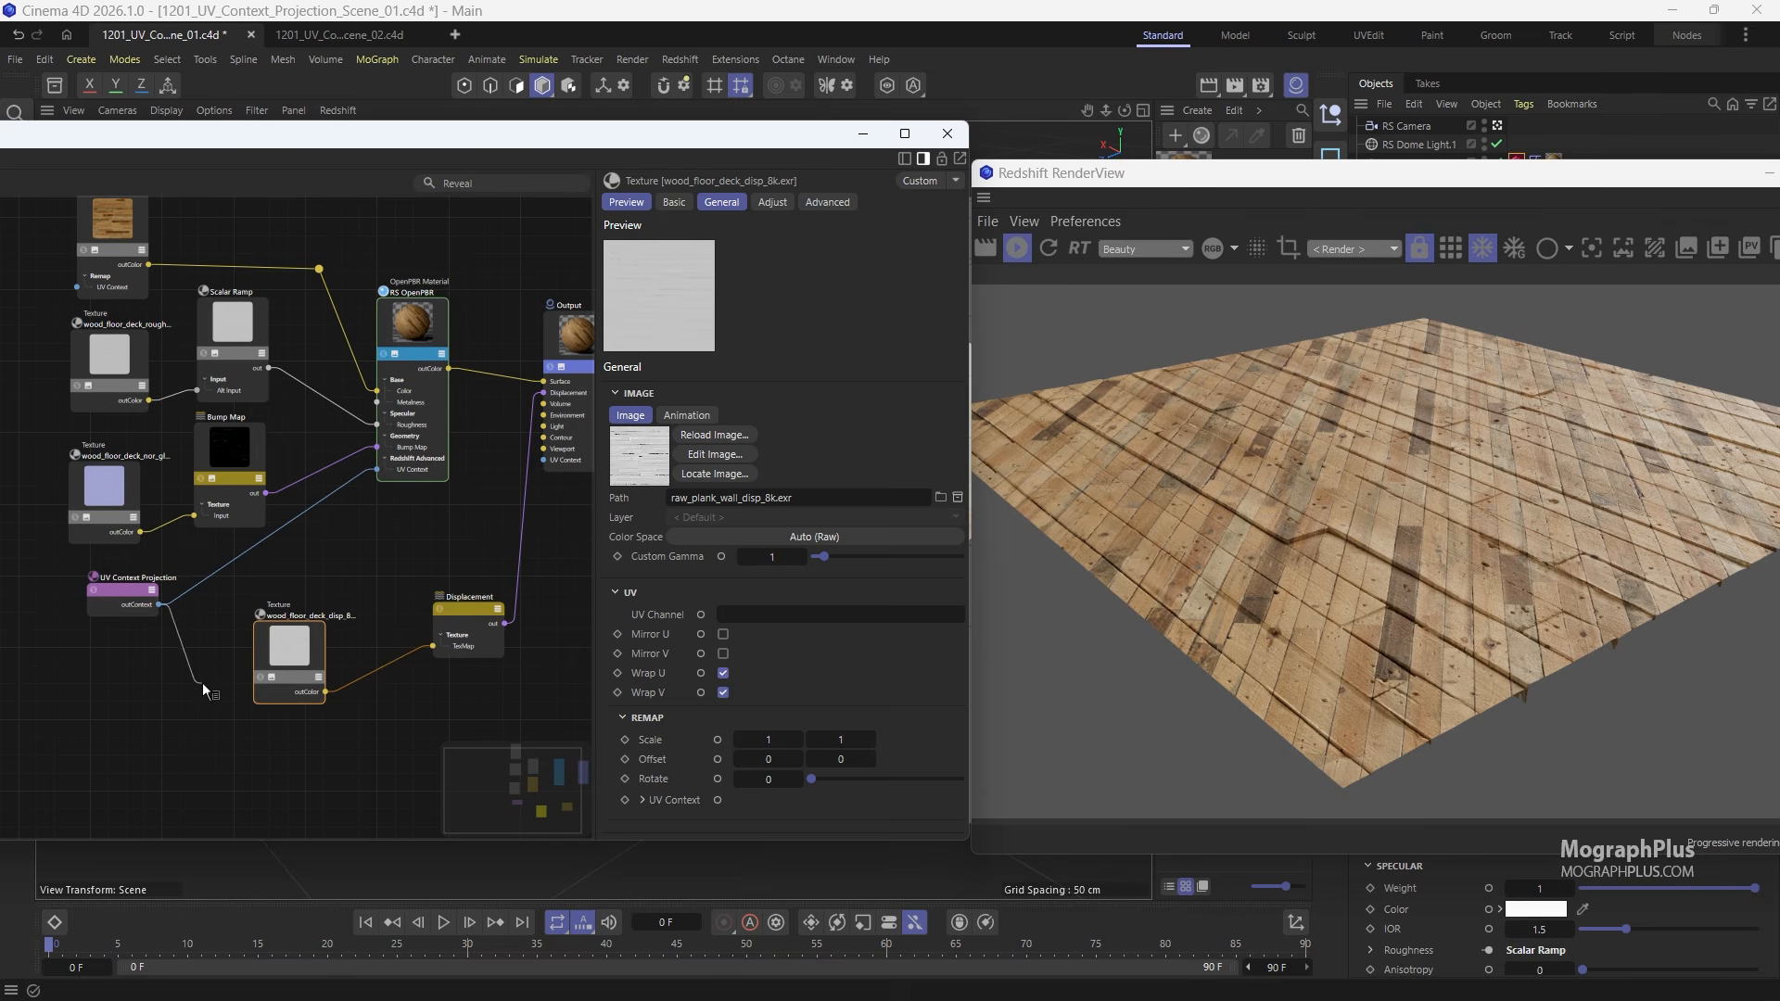
{"action": "left_click_drag", "start_coordinate": [158, 605], "coordinate": [282, 576]}
{"action": "left_click_drag", "start_coordinate": [376, 469], "coordinate": [465, 615]}
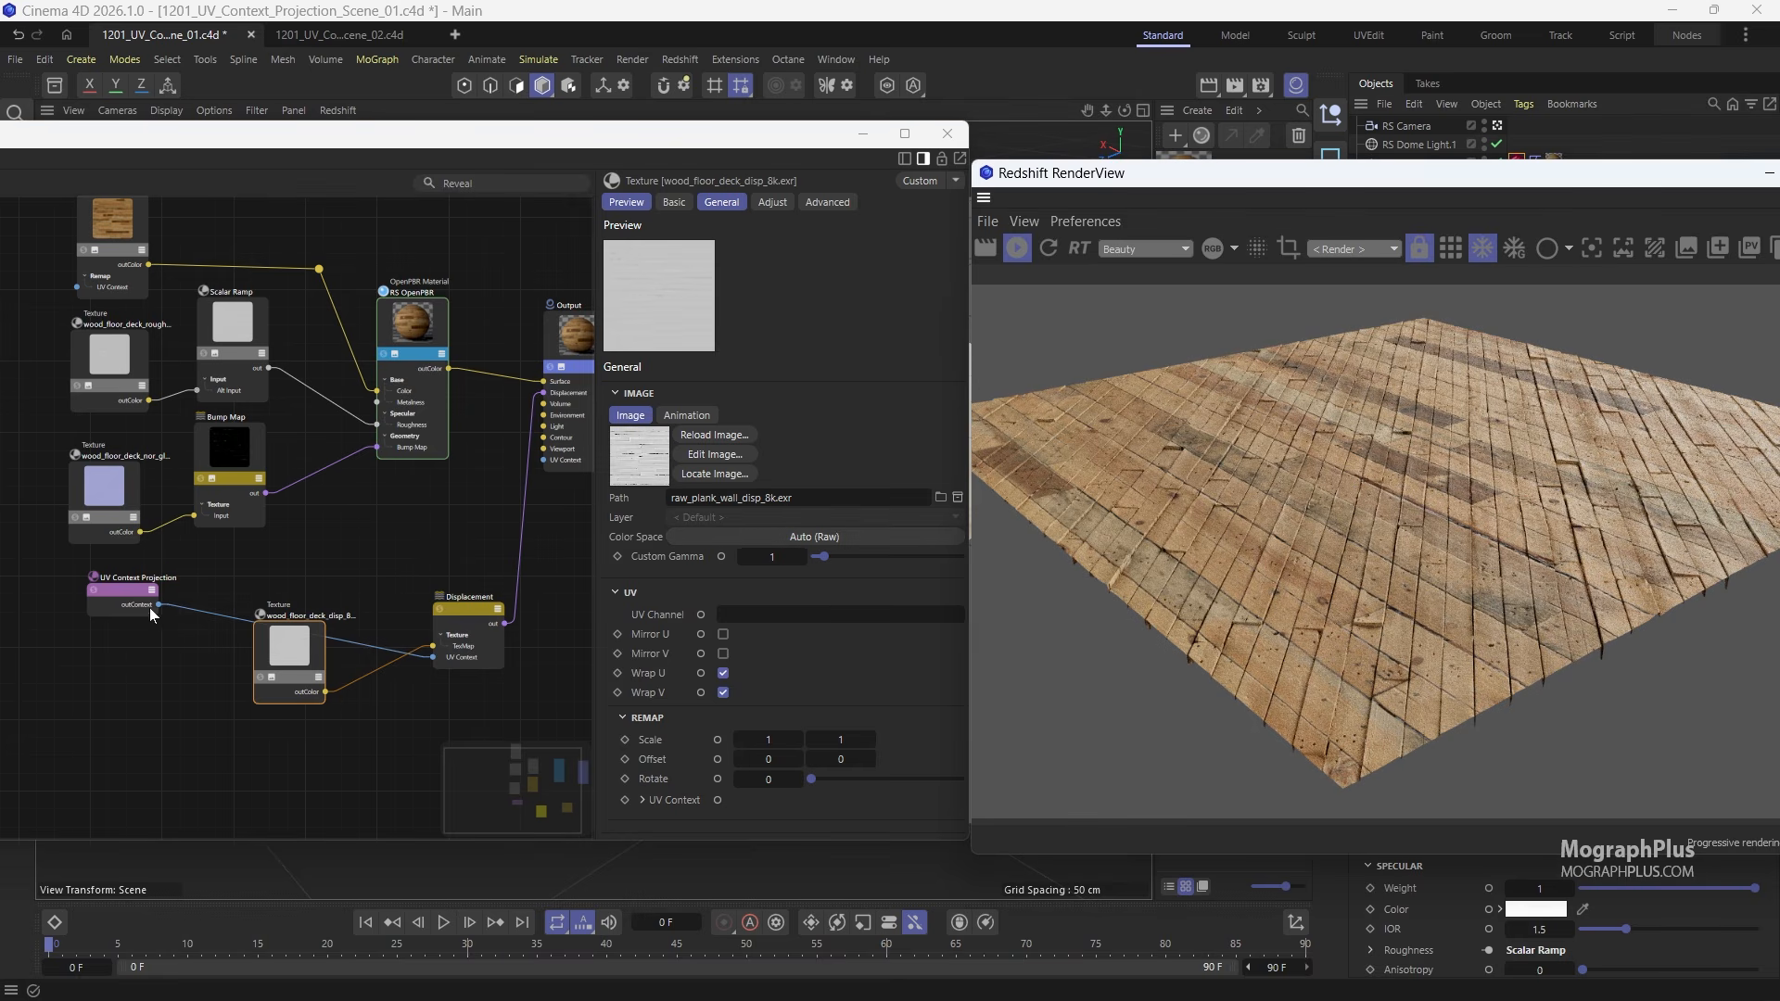
Step: Place the UV Context Projection node below the displacement texture and shift that texture slightly away from the Displacement node
{"action": "left_click_drag", "start_coordinate": [130, 593], "coordinate": [191, 770]}
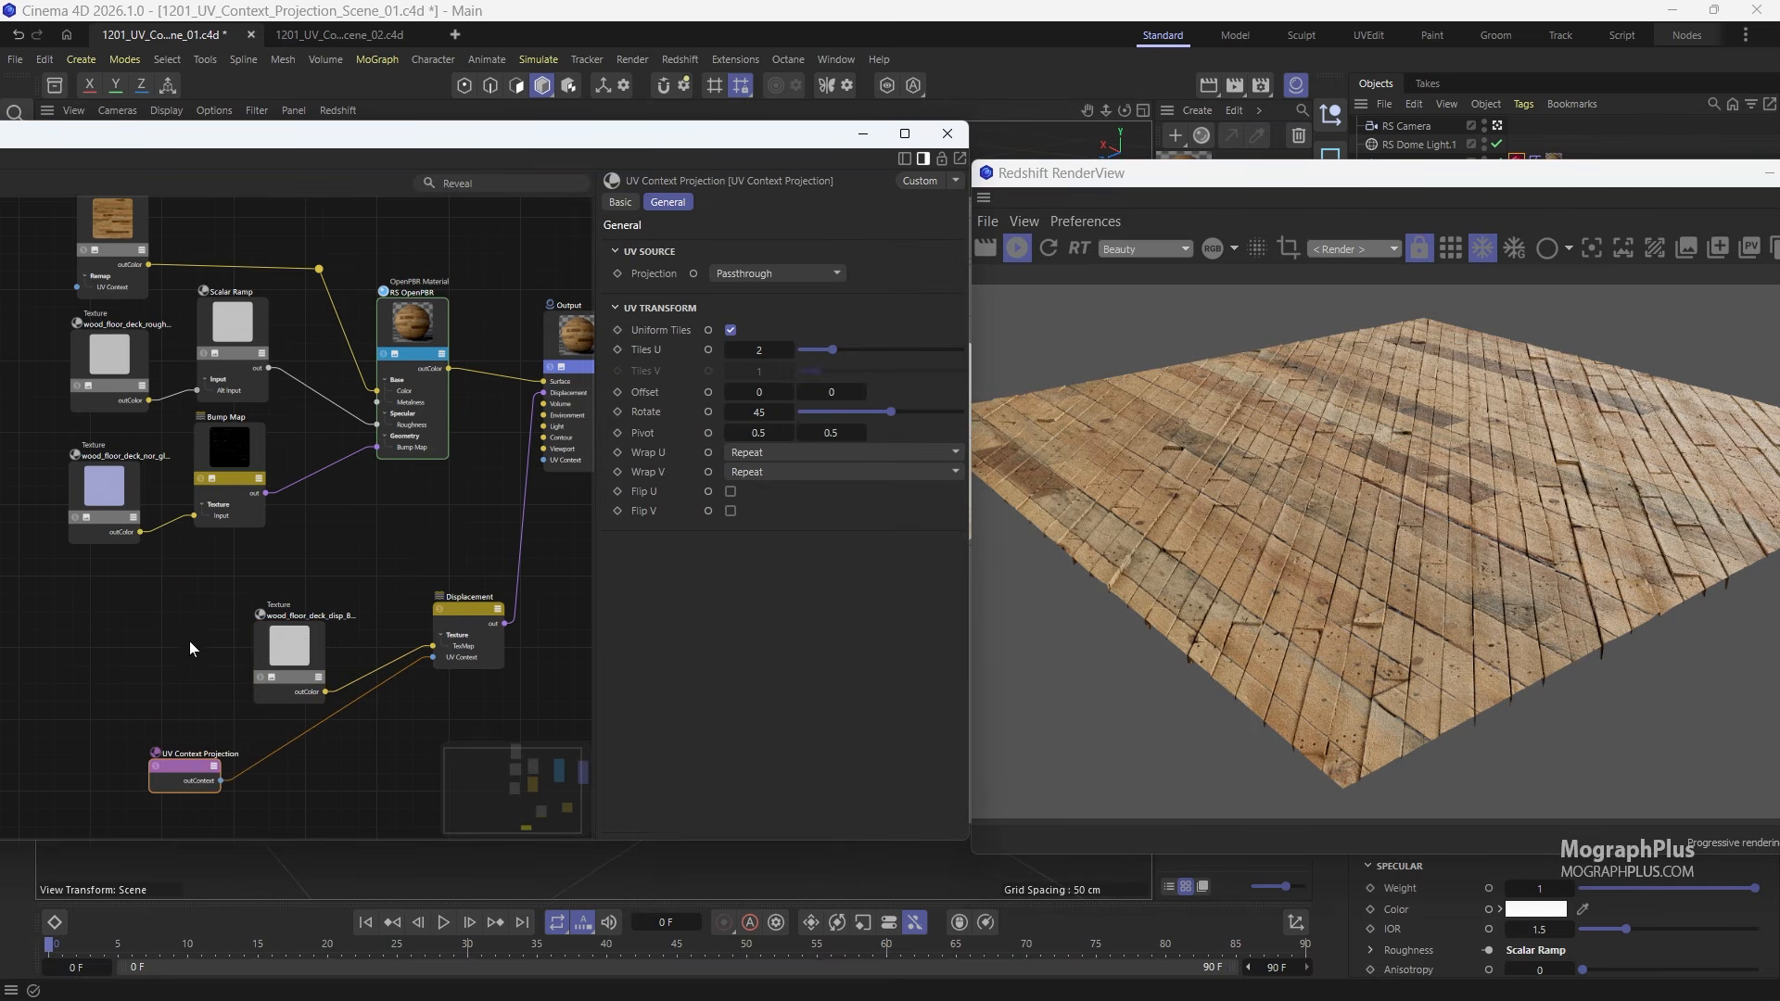
{"action": "scroll", "coordinate": [175, 584], "scroll_direction": "down", "scroll_amount": 2}
{"action": "middle_click_drag", "start_coordinate": [167, 566], "coordinate": [198, 571]}
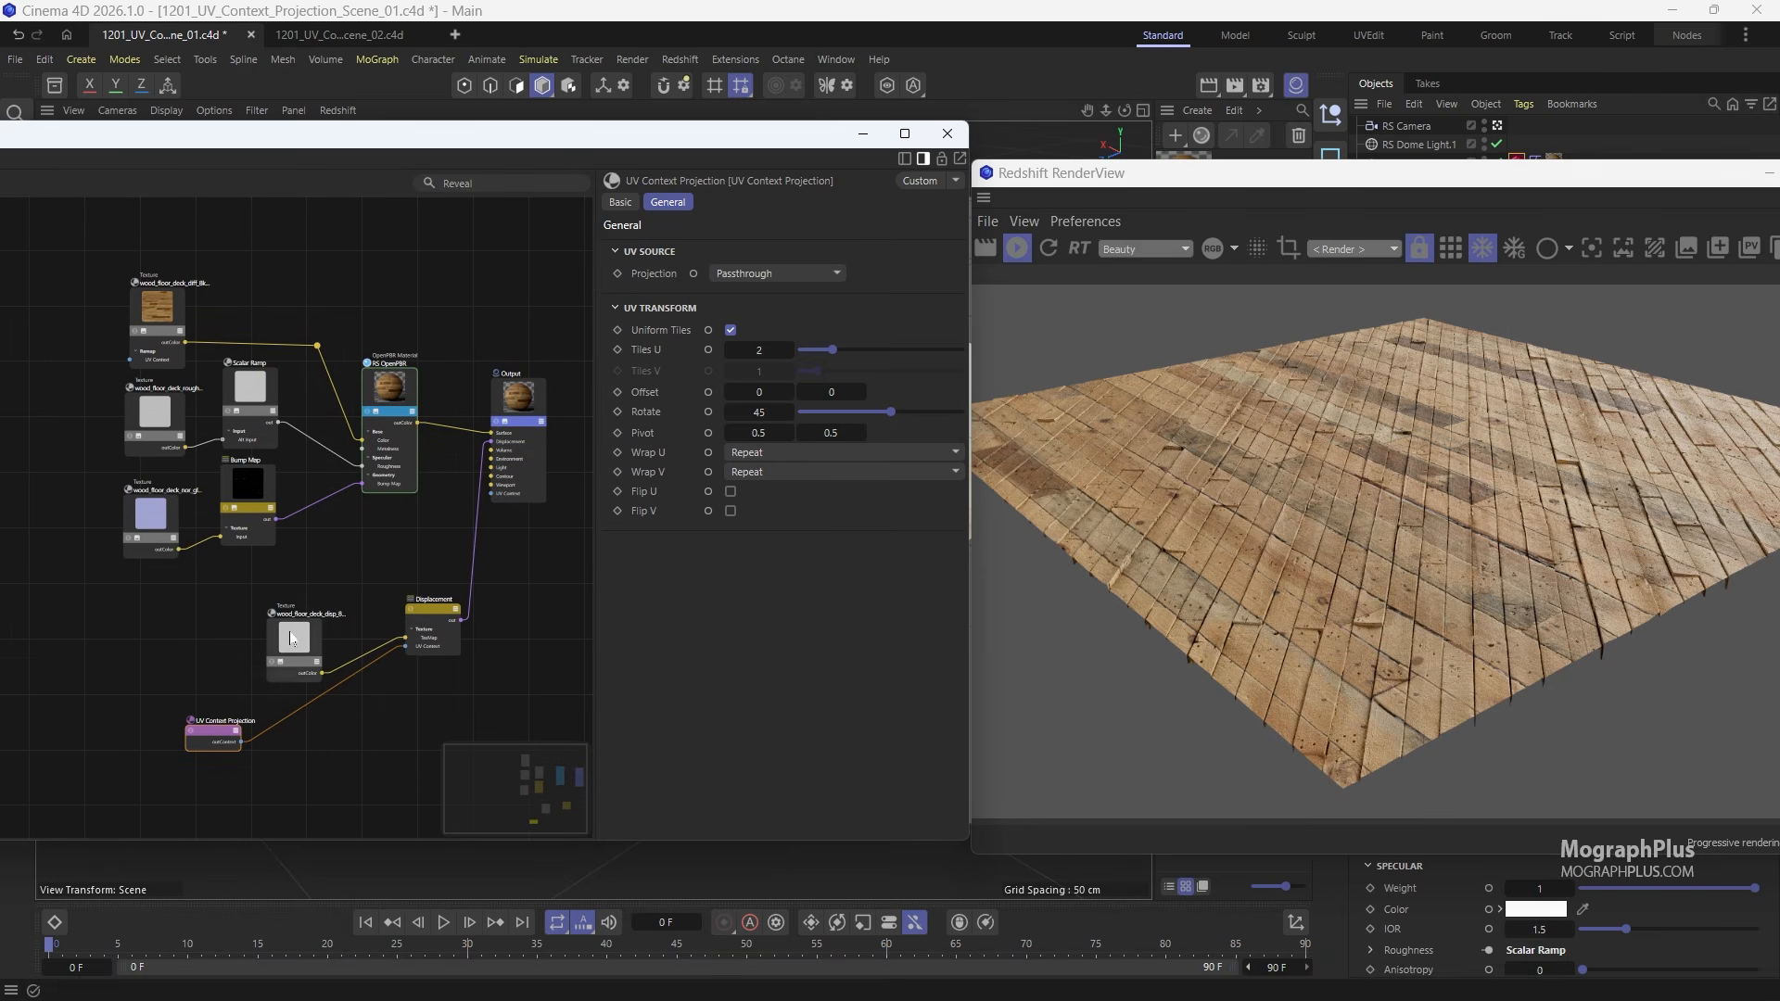
{"action": "left_click_drag", "start_coordinate": [291, 638], "coordinate": [278, 633]}
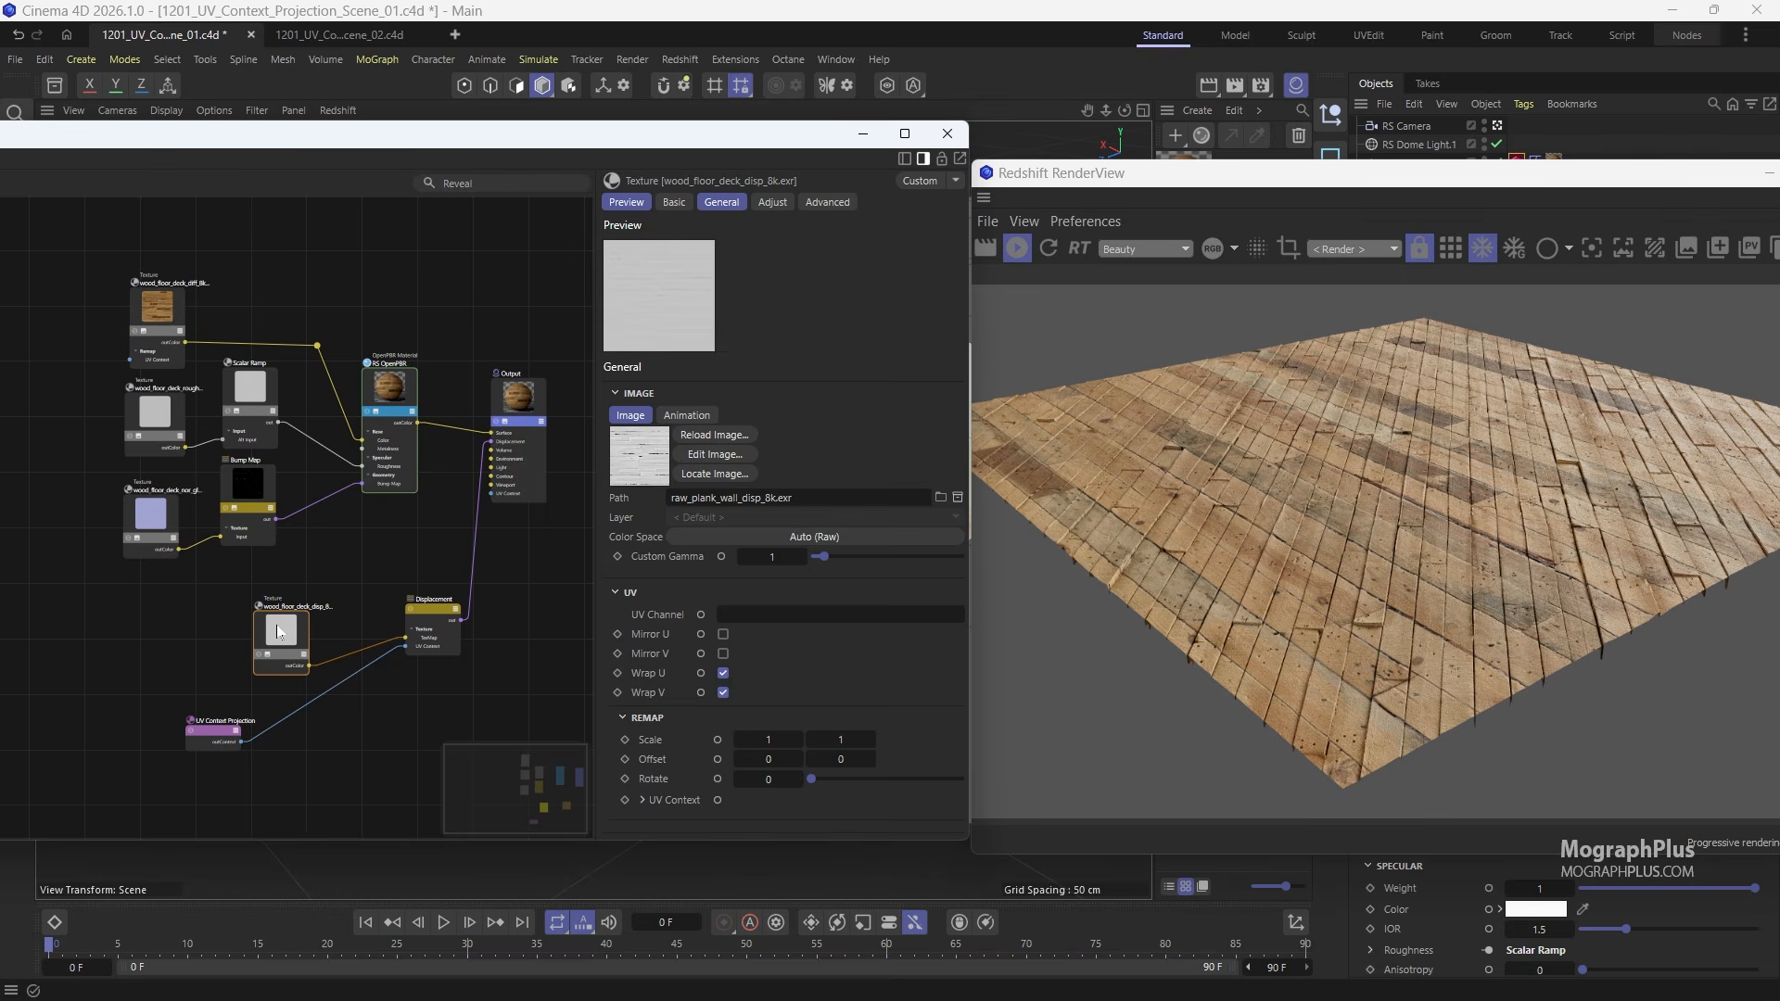
{"action": "scroll", "coordinate": [225, 675], "scroll_direction": "up", "scroll_amount": 2}
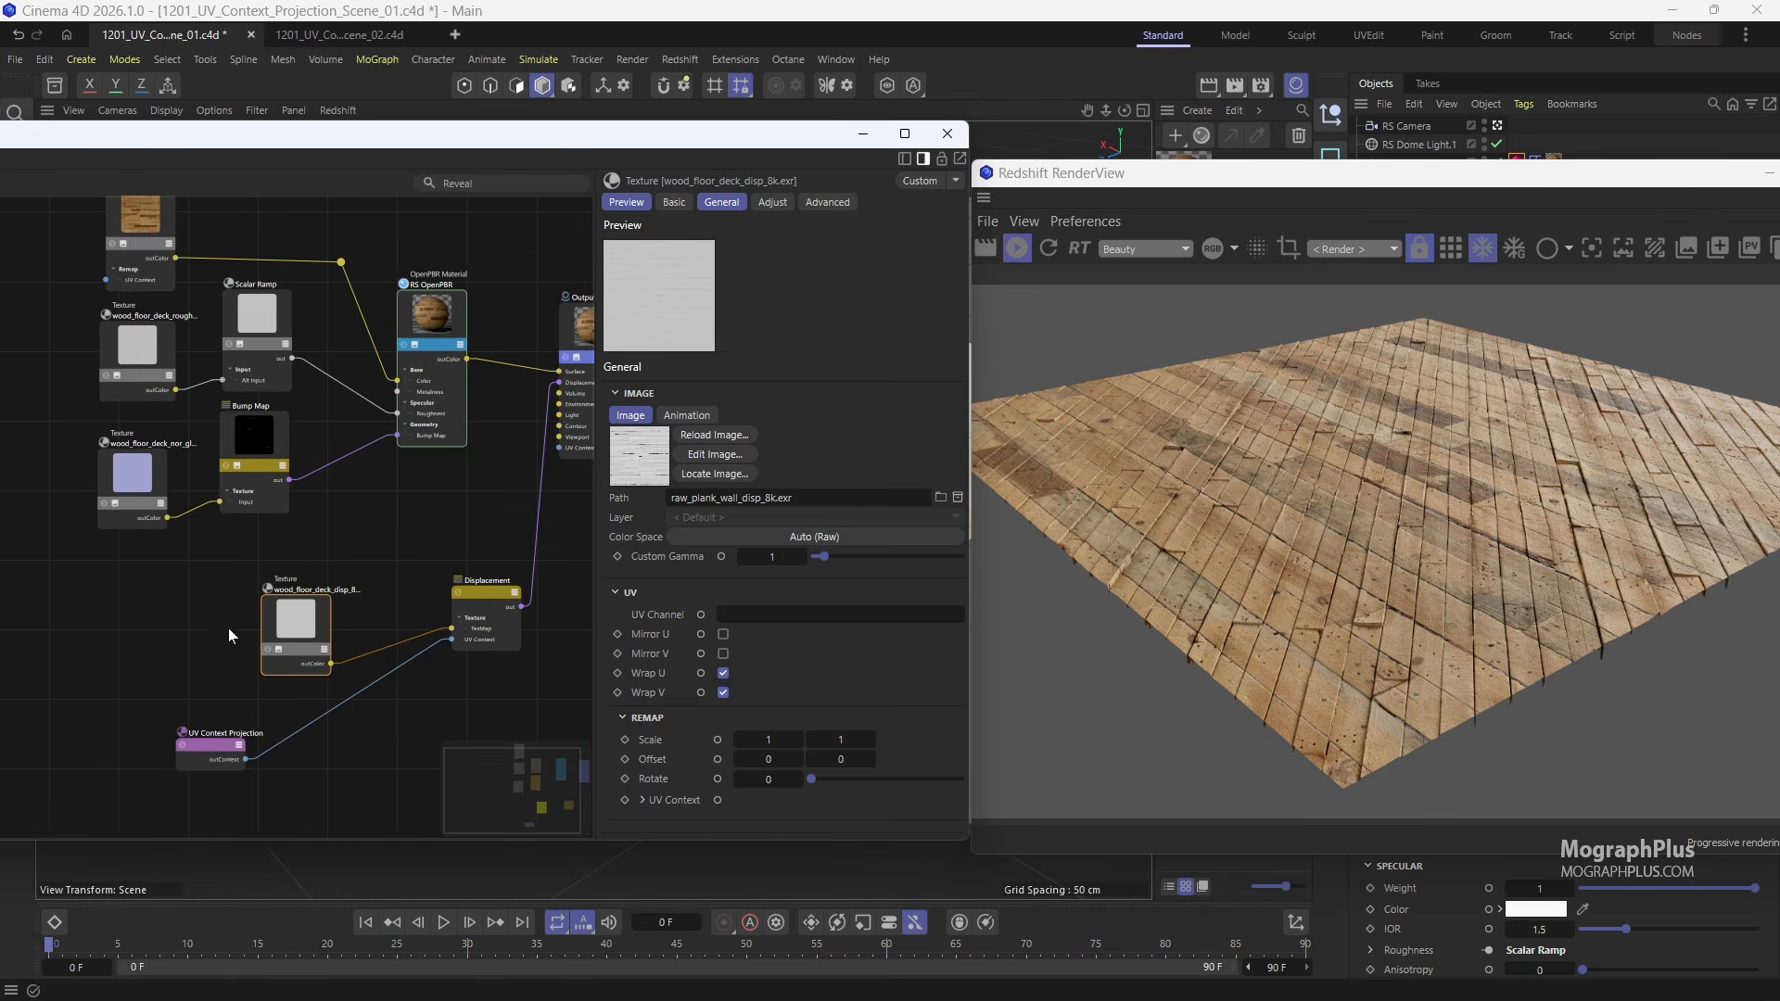
{"action": "middle_click_drag", "start_coordinate": [228, 627], "coordinate": [168, 655]}
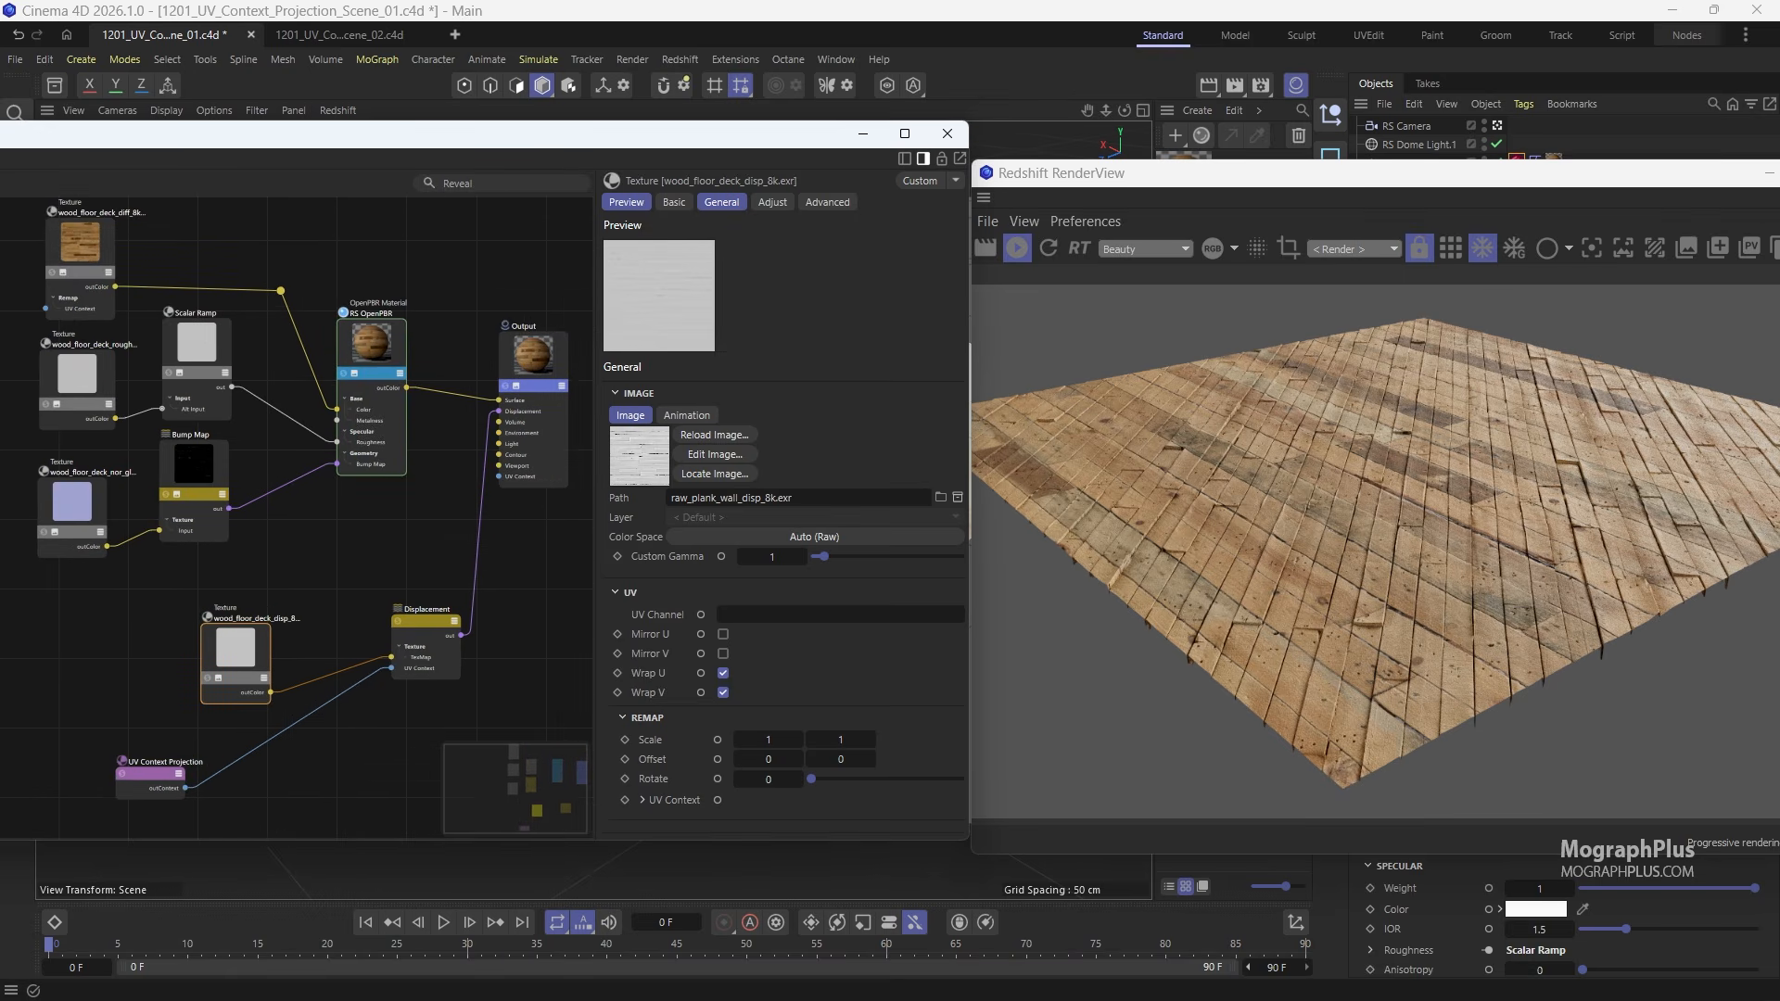
{"action": "middle_click_drag", "start_coordinate": [234, 592], "coordinate": [235, 596]}
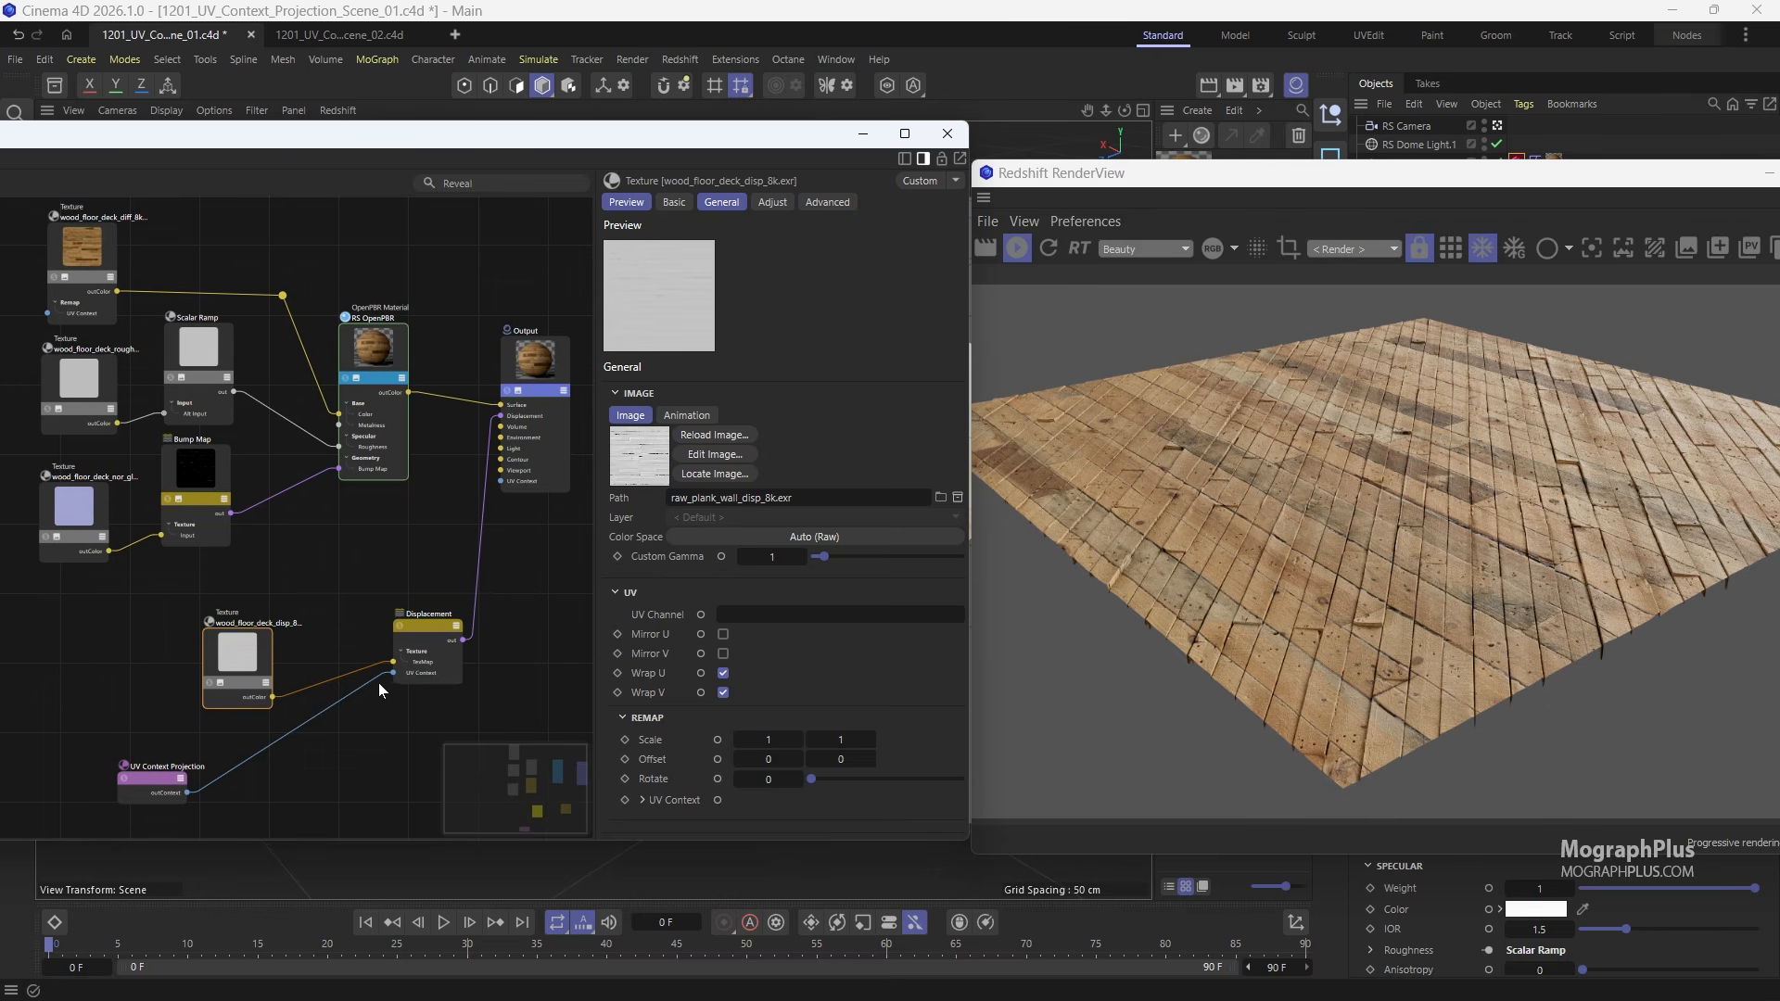
Step: Reconnect the UV Context Projection to the Output node's UV Context and place the projection node to the left of the displacement texture
{"action": "left_click_drag", "start_coordinate": [378, 683], "coordinate": [499, 481]}
{"action": "scroll", "coordinate": [160, 737], "scroll_direction": "down", "scroll_amount": 3}
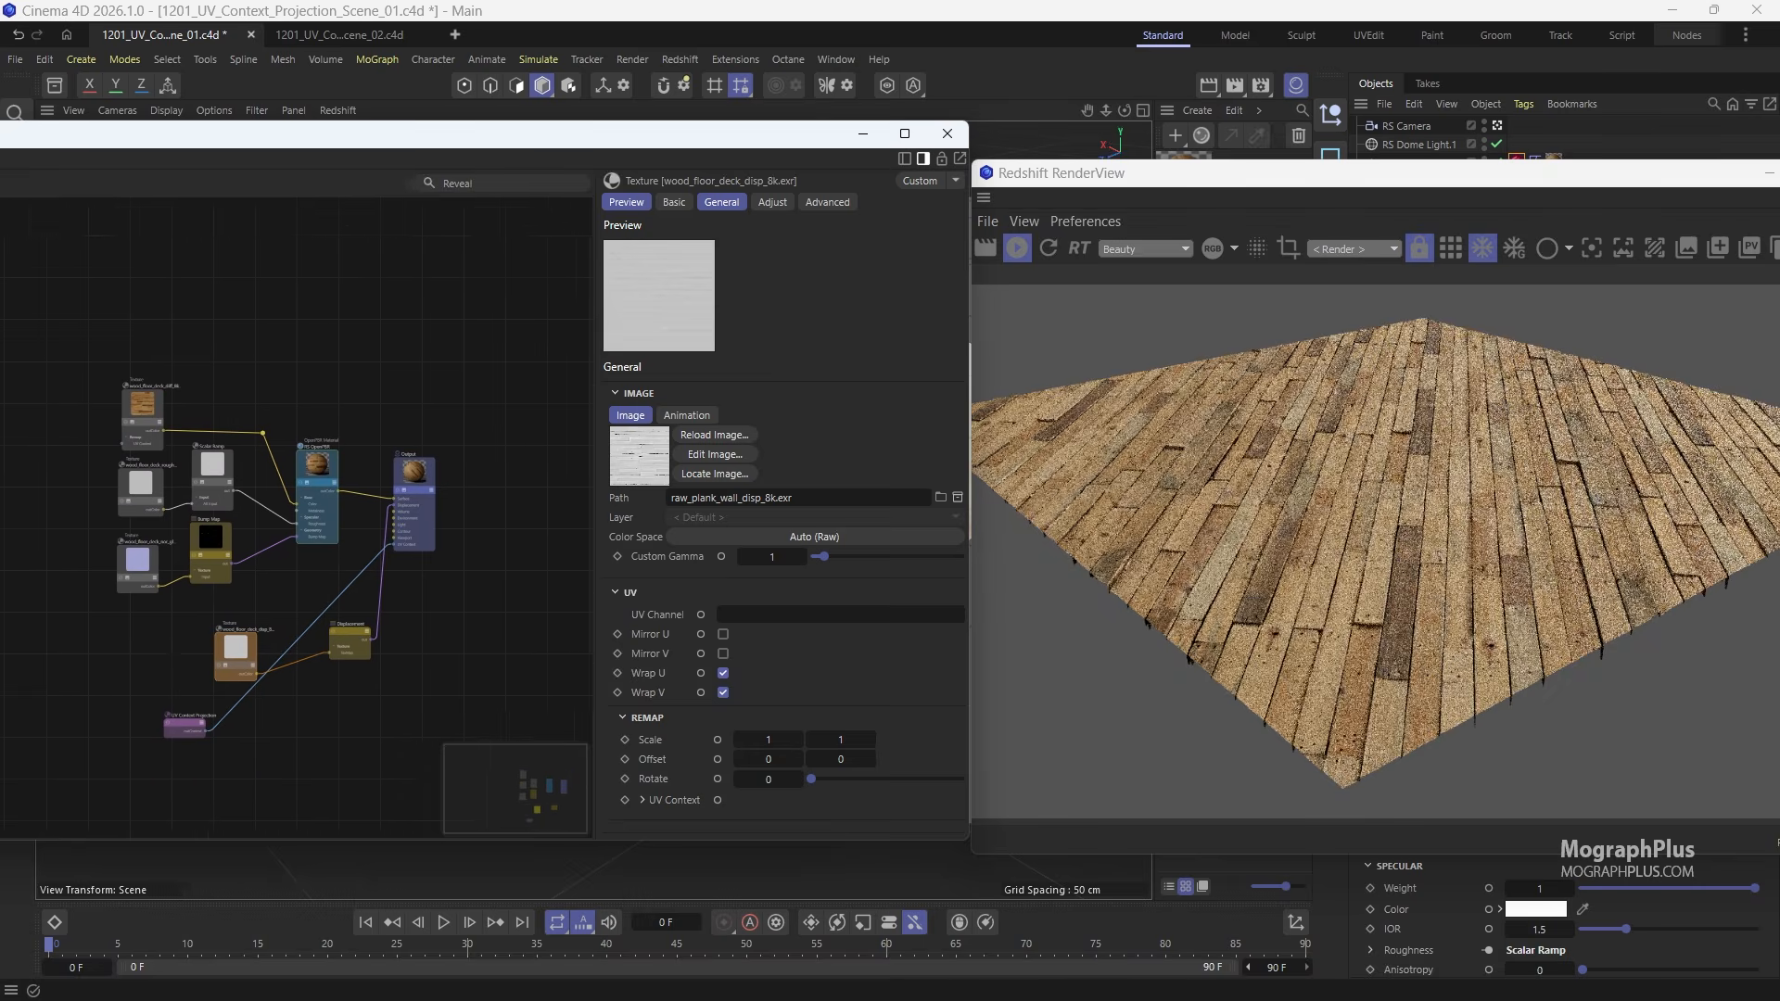
{"action": "left_click_drag", "start_coordinate": [197, 730], "coordinate": [71, 647]}
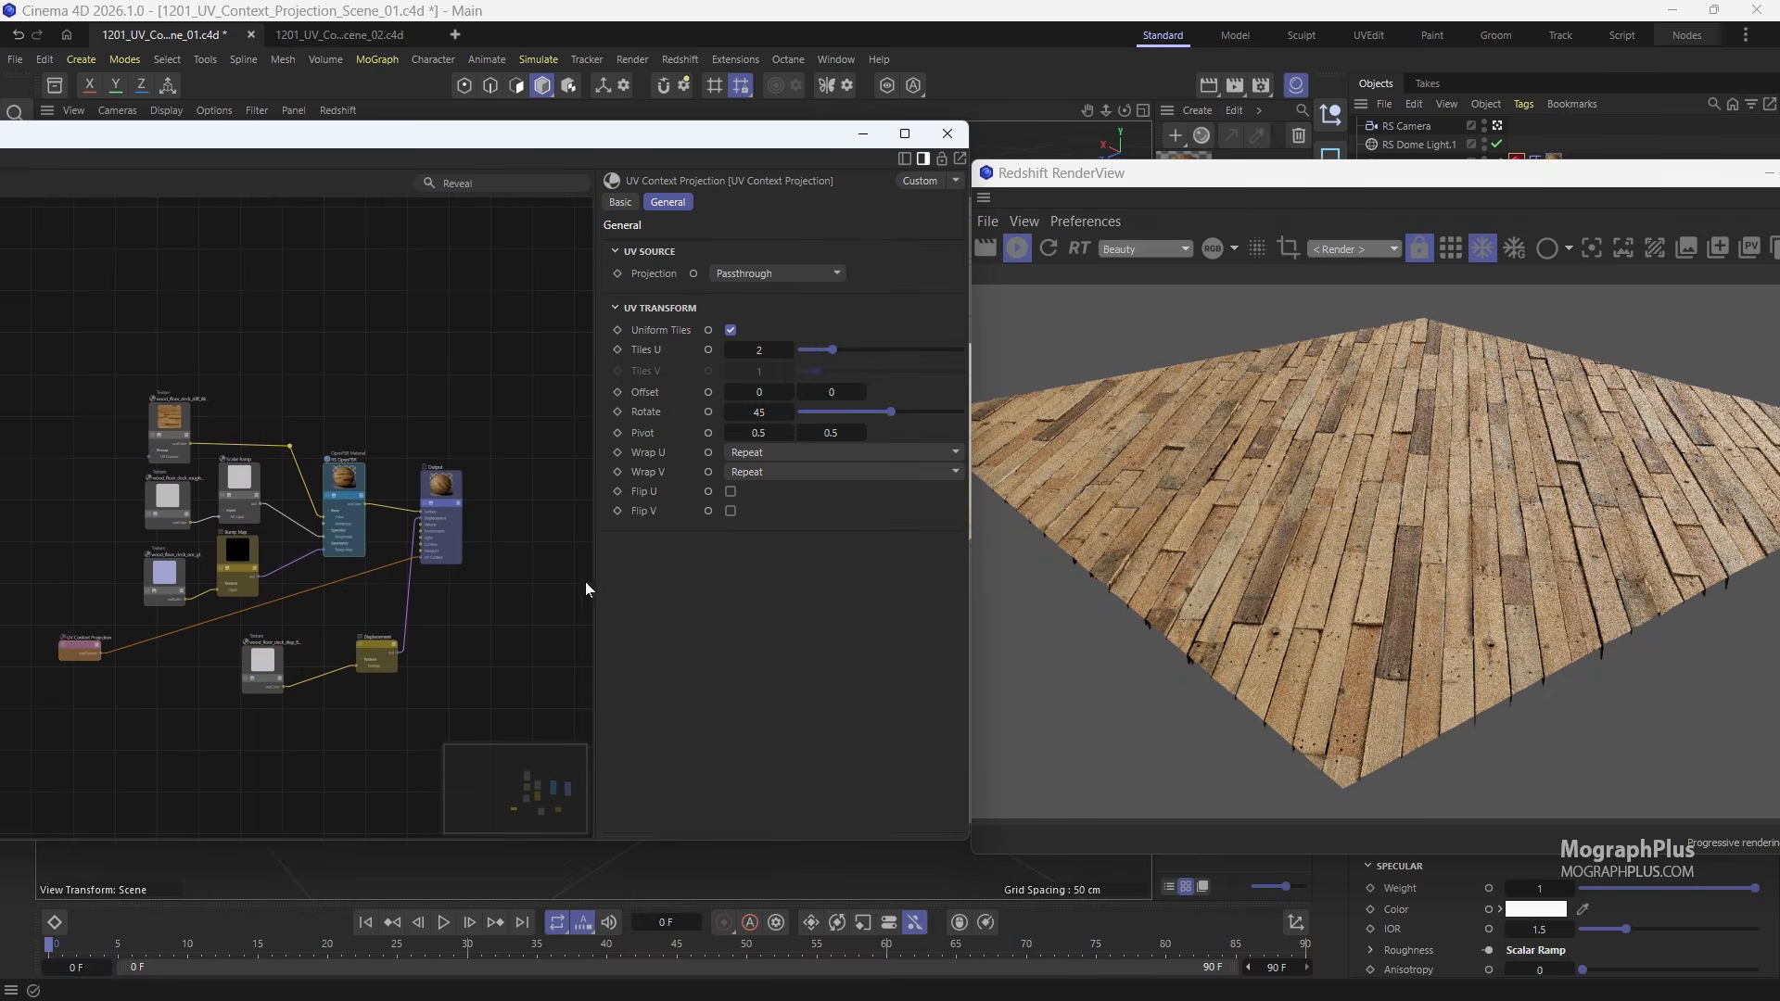
Step: Move the diffuse texture up and away from the other nodes, and add a new Texture node below it
{"action": "scroll", "coordinate": [206, 519], "scroll_direction": "up", "scroll_amount": 3}
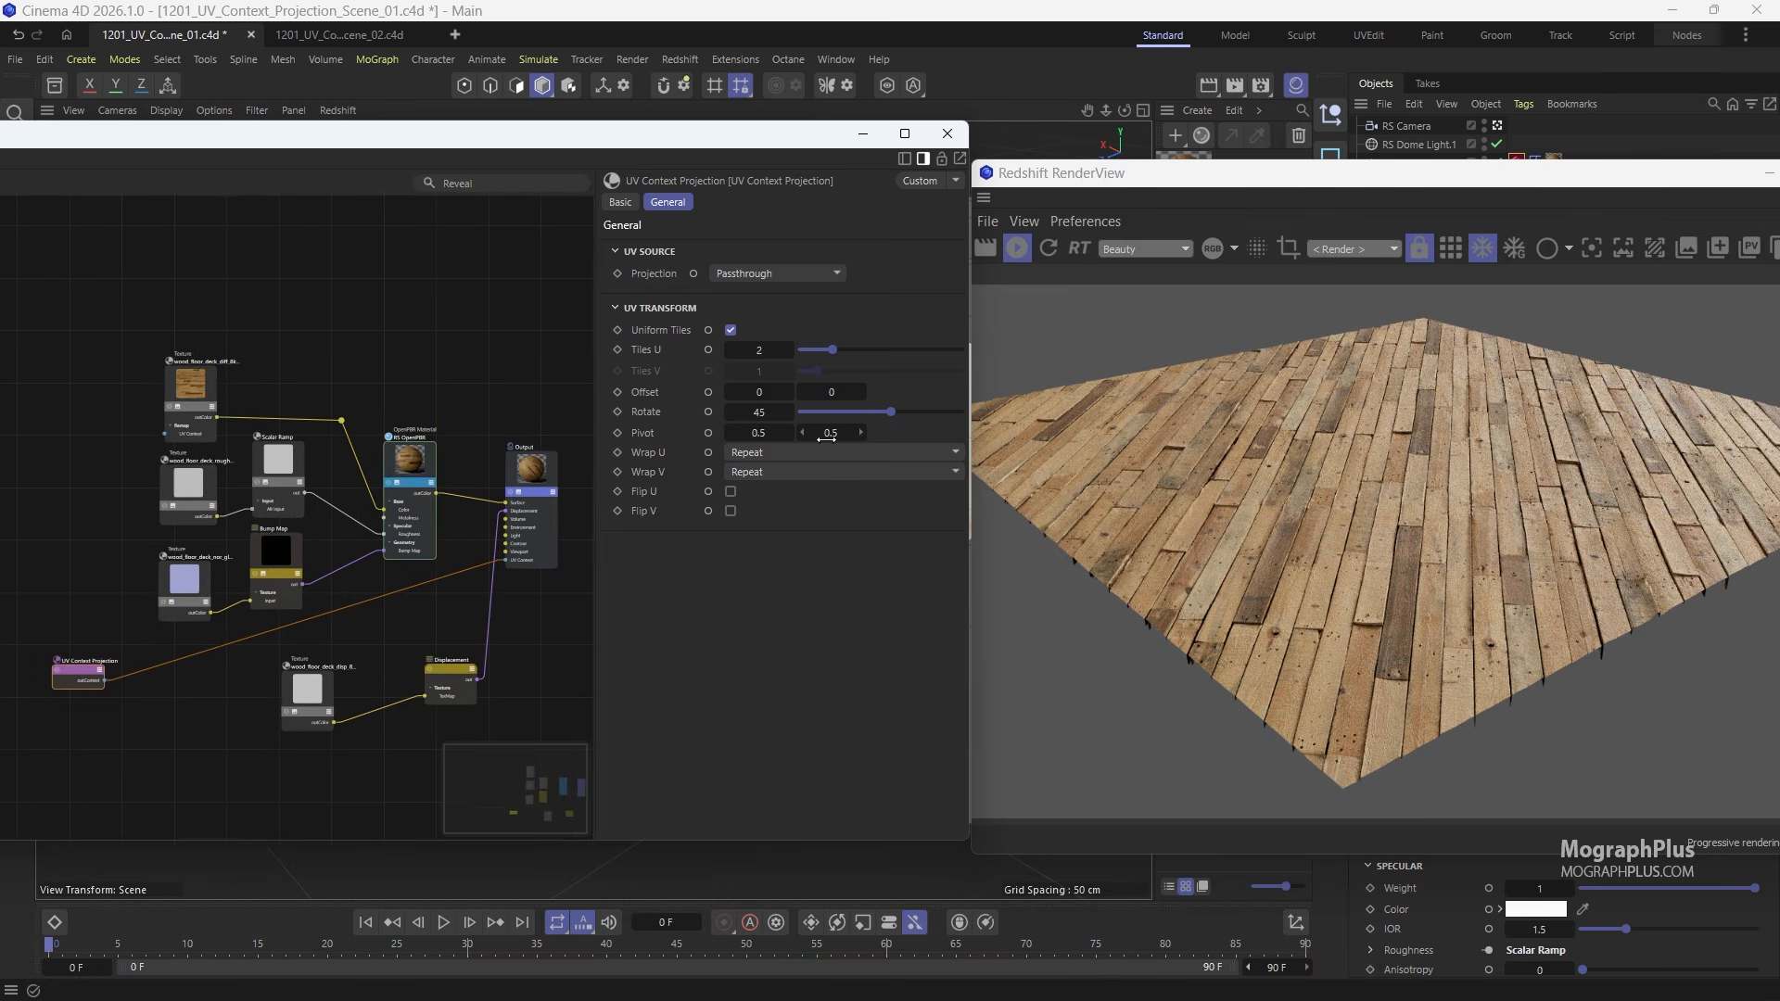
{"action": "scroll", "coordinate": [327, 454], "scroll_direction": "up", "scroll_amount": 3}
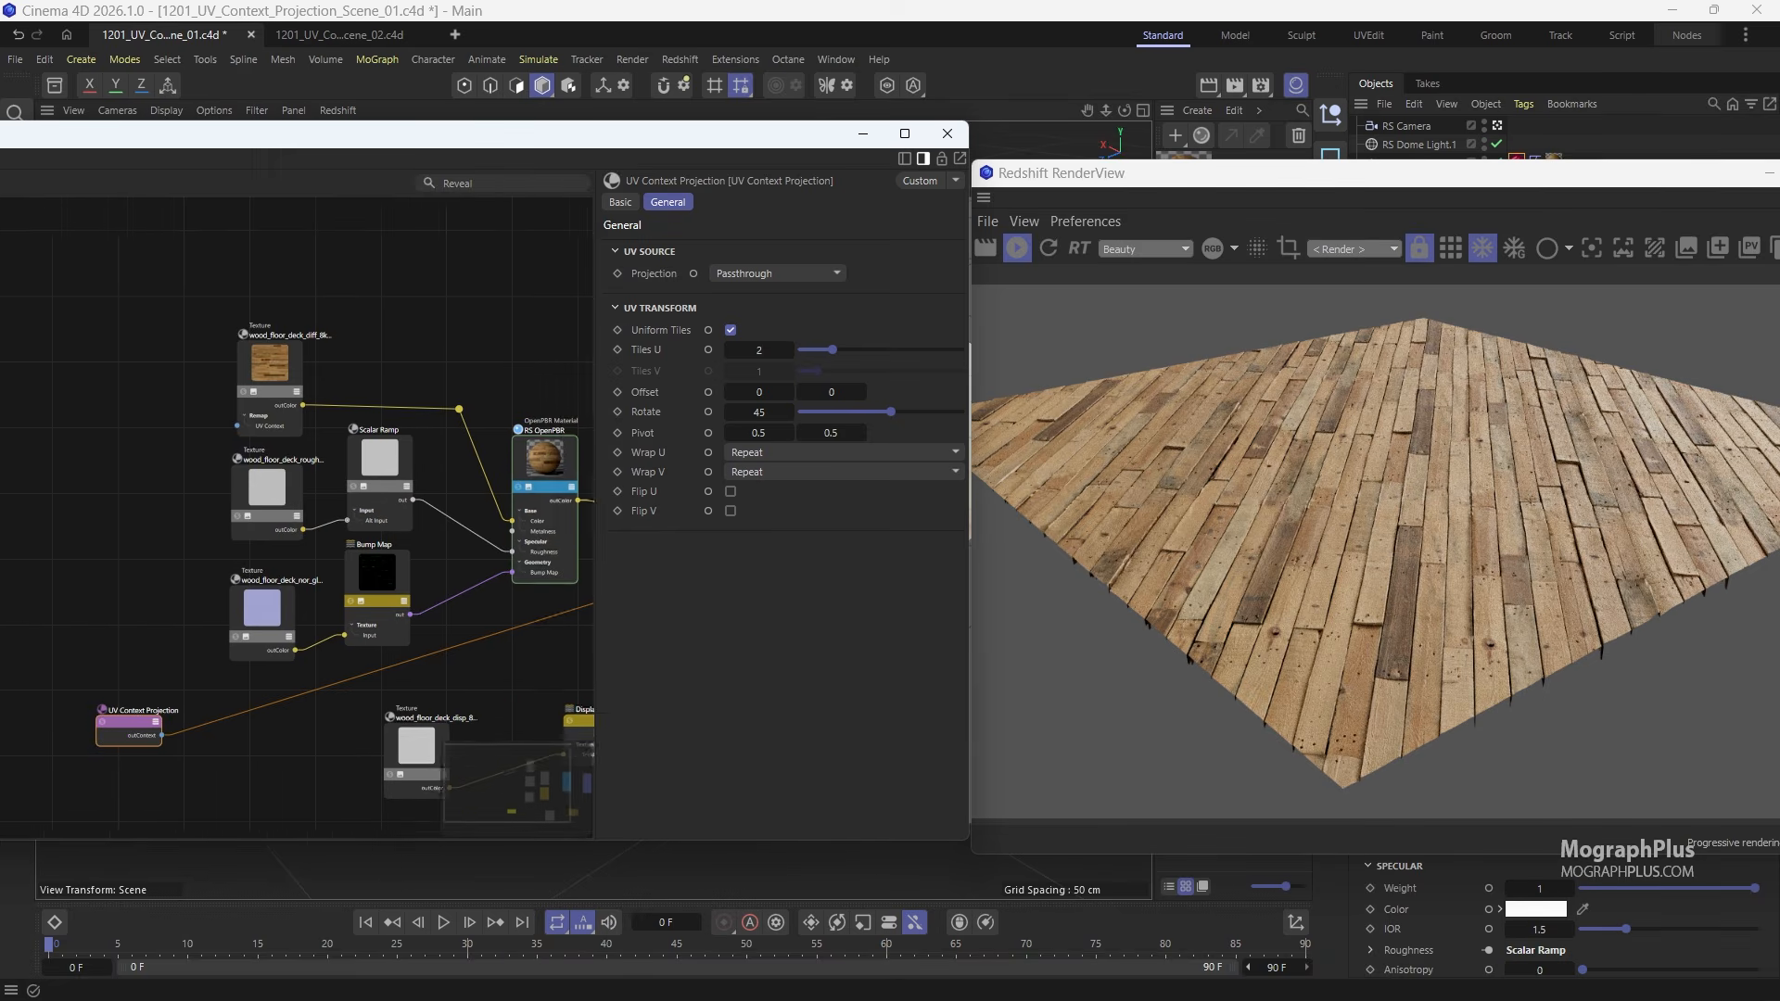
{"action": "left_click_drag", "start_coordinate": [285, 385], "coordinate": [192, 299]}
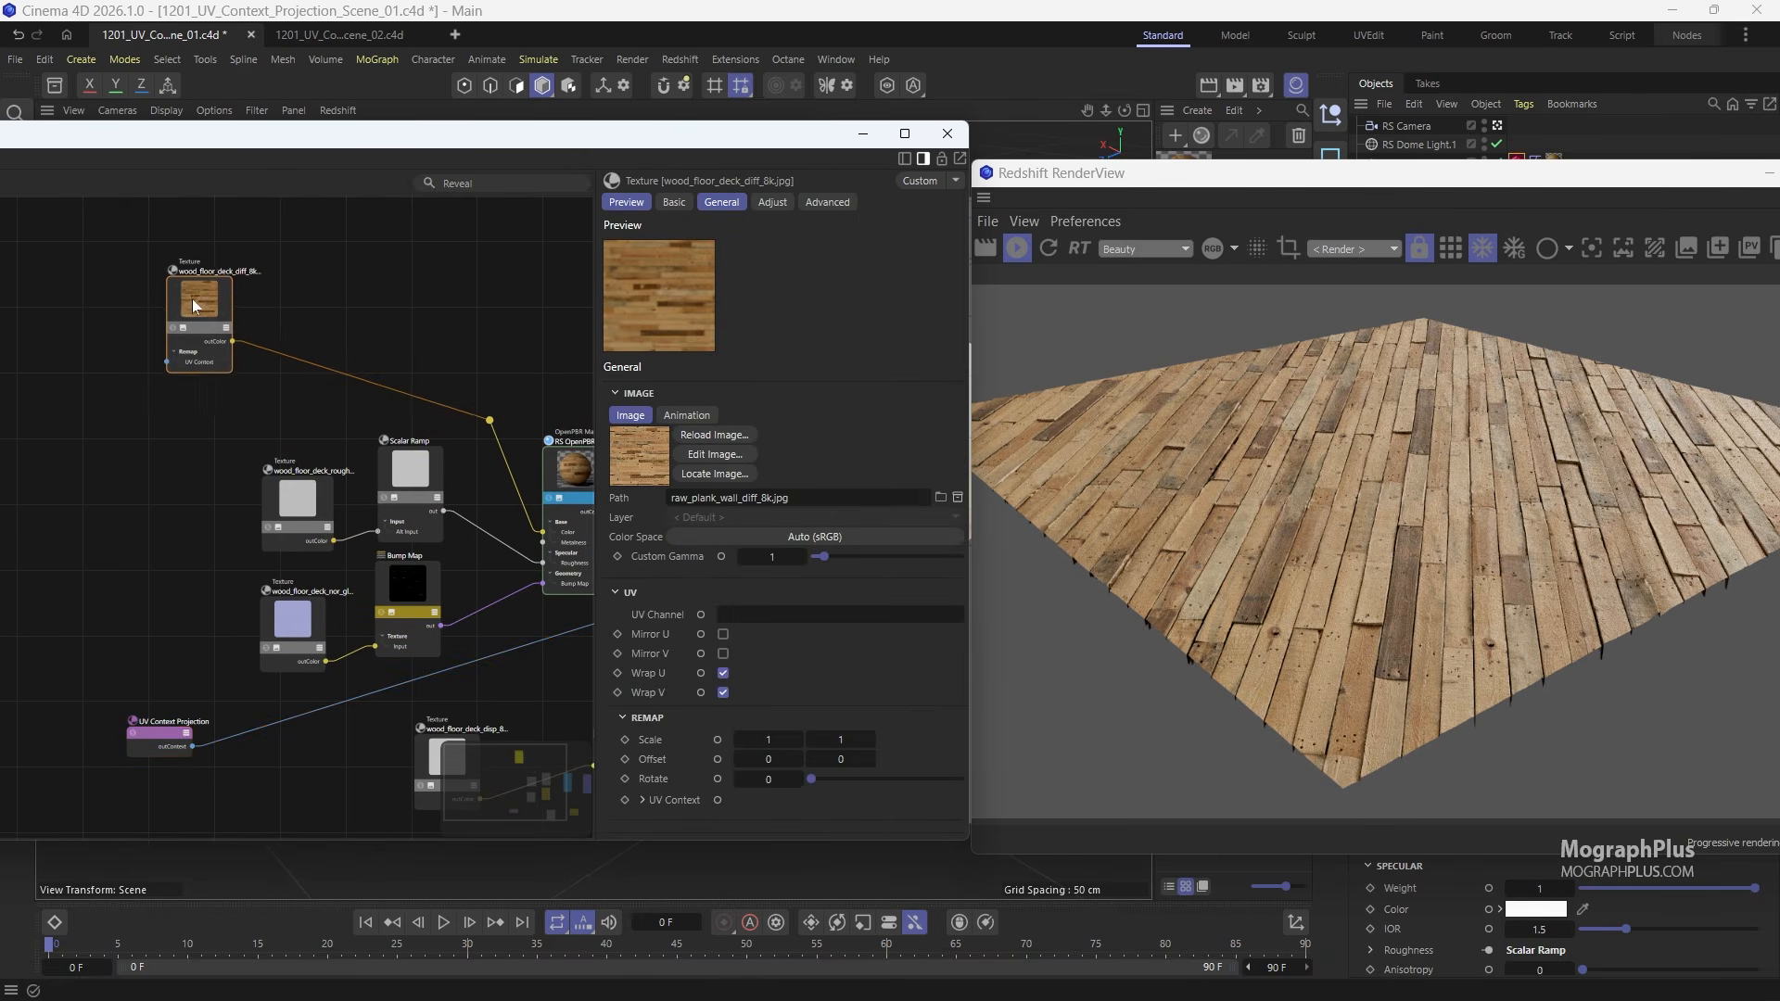
{"action": "left_click", "coordinate": [159, 425]}
{"action": "key", "text": "shift+c"}
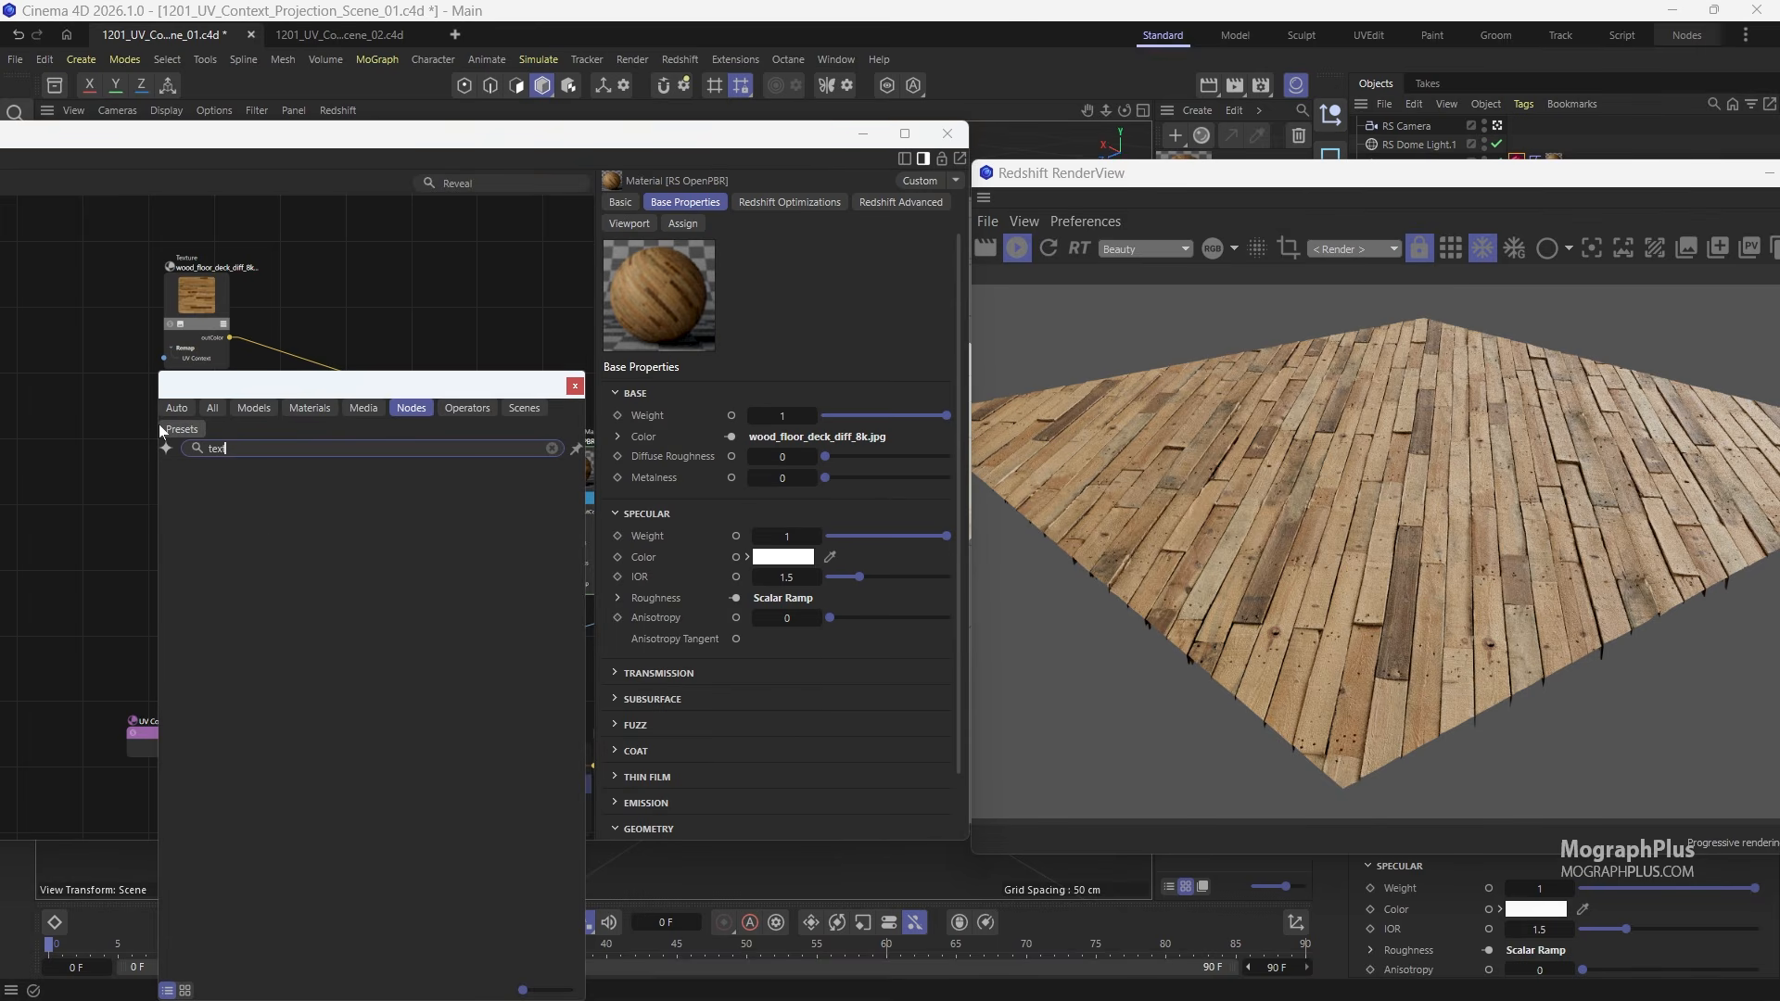
{"action": "type", "text": "text"}
{"action": "key", "text": "Down"}
{"action": "key", "text": "Down"}
{"action": "key", "text": "Return"}
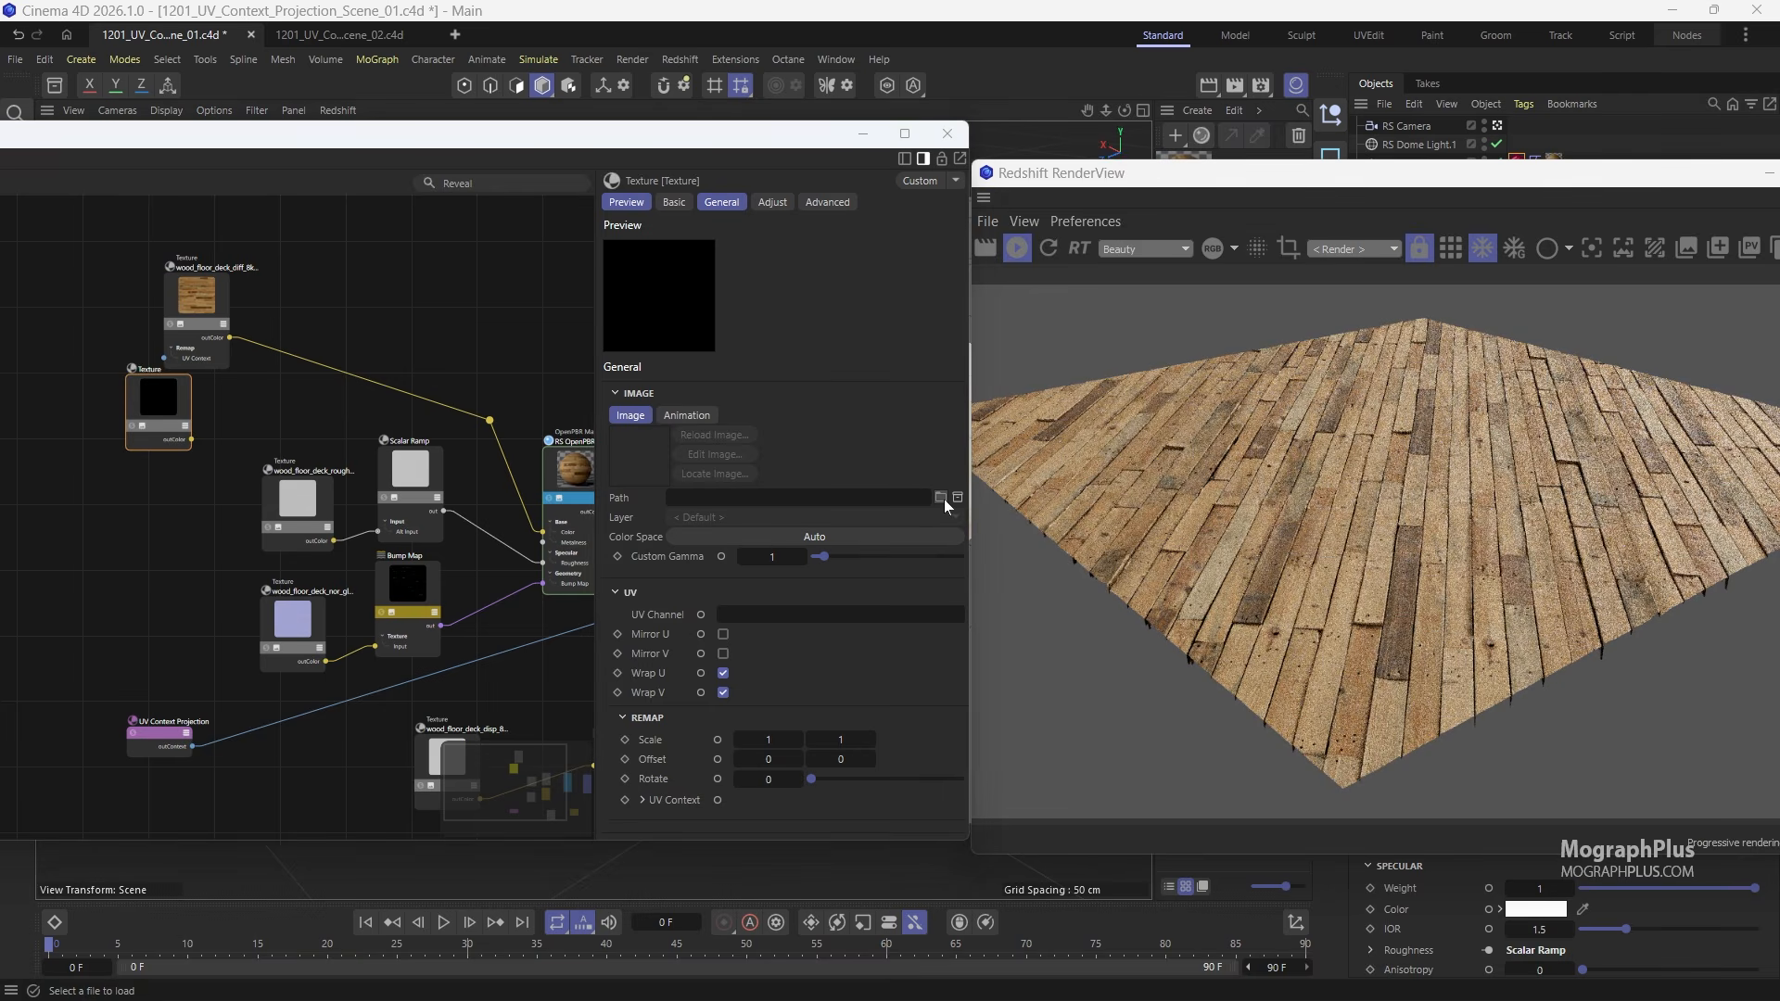
Step: Load BW_Stain.jpg from the project's tex folder into the new Texture node
{"action": "left_click", "coordinate": [944, 498]}
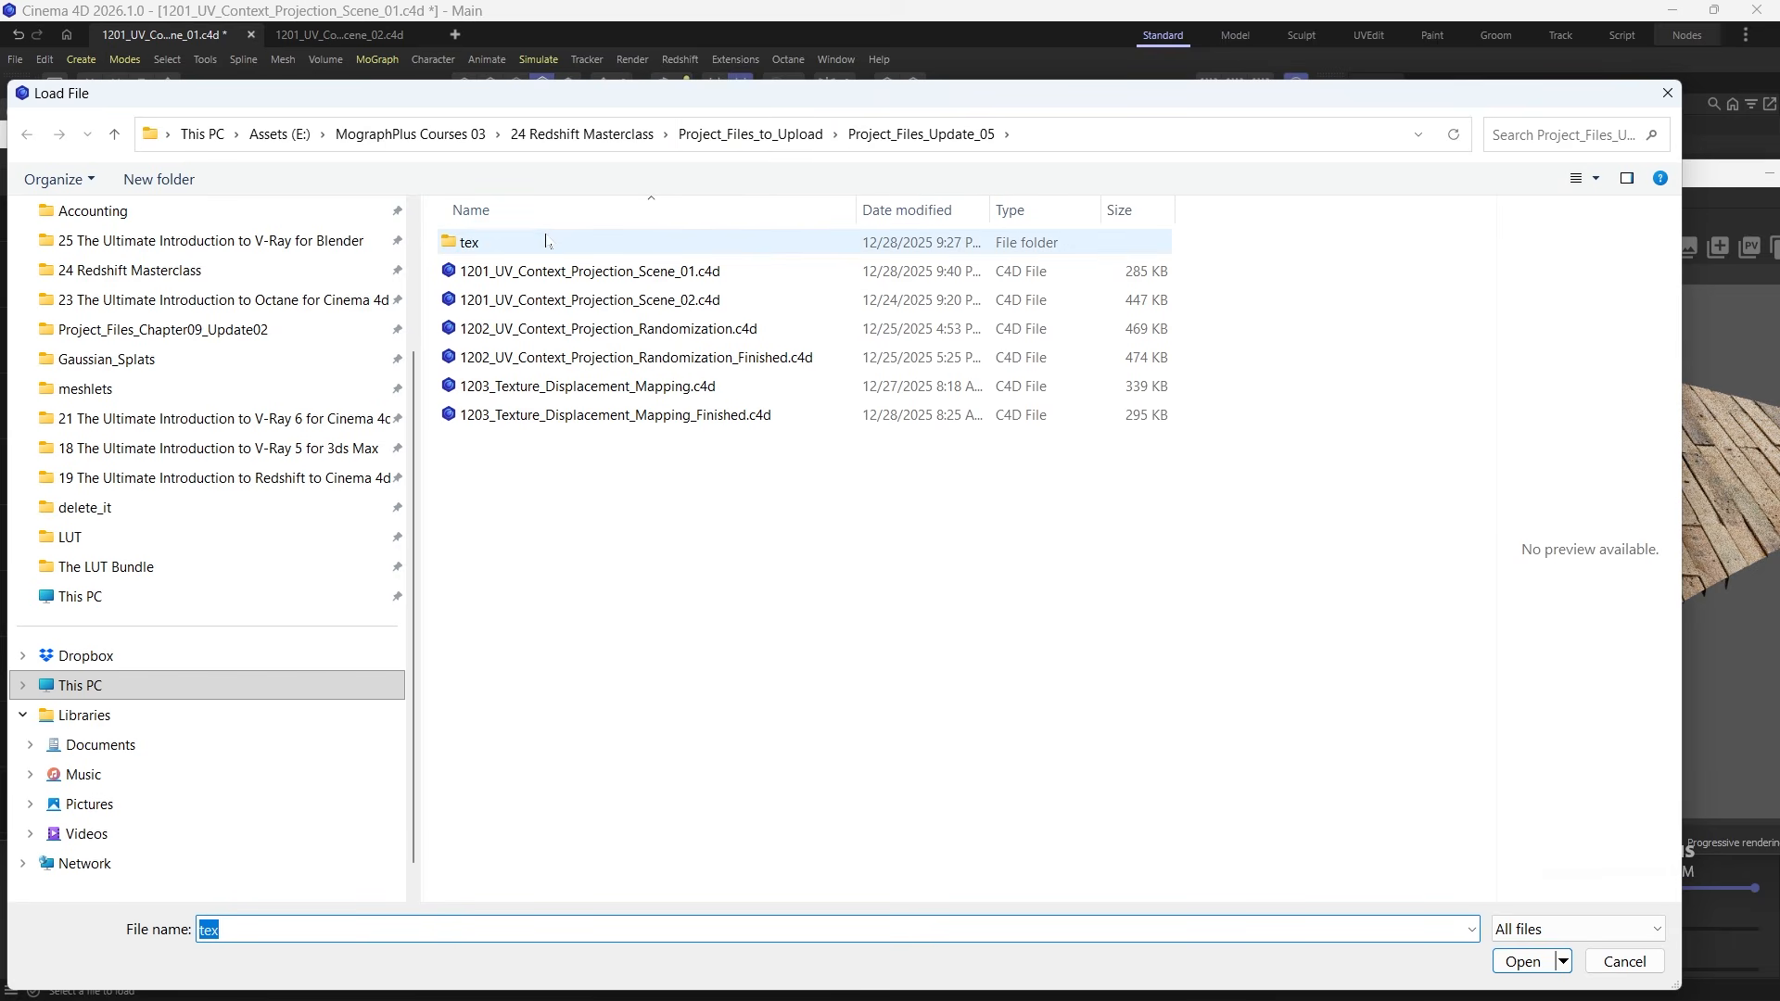
{"action": "double_click", "coordinate": [649, 246]}
{"action": "double_click", "coordinate": [695, 245]}
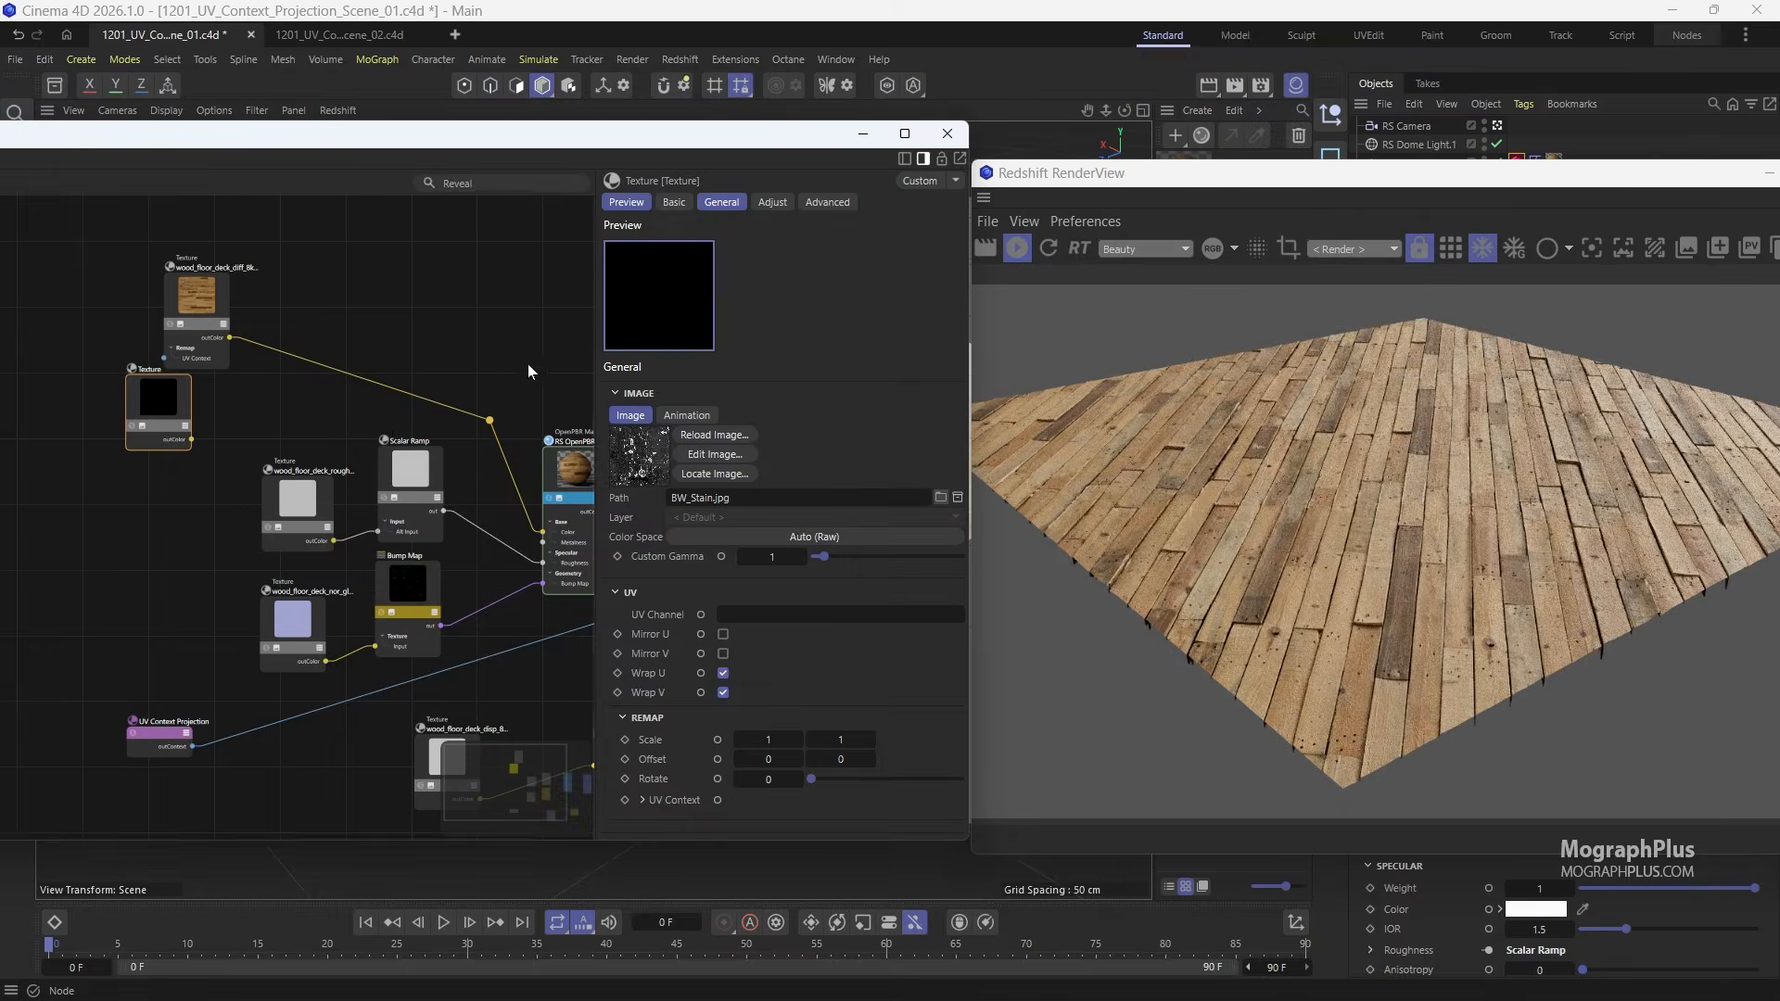
Step: Add a Color Layer node beside the diffuse texture and connect its outColor to the OpenPBR material's Base Color
{"action": "left_click", "coordinate": [289, 406]}
{"action": "type", "text": "c"}
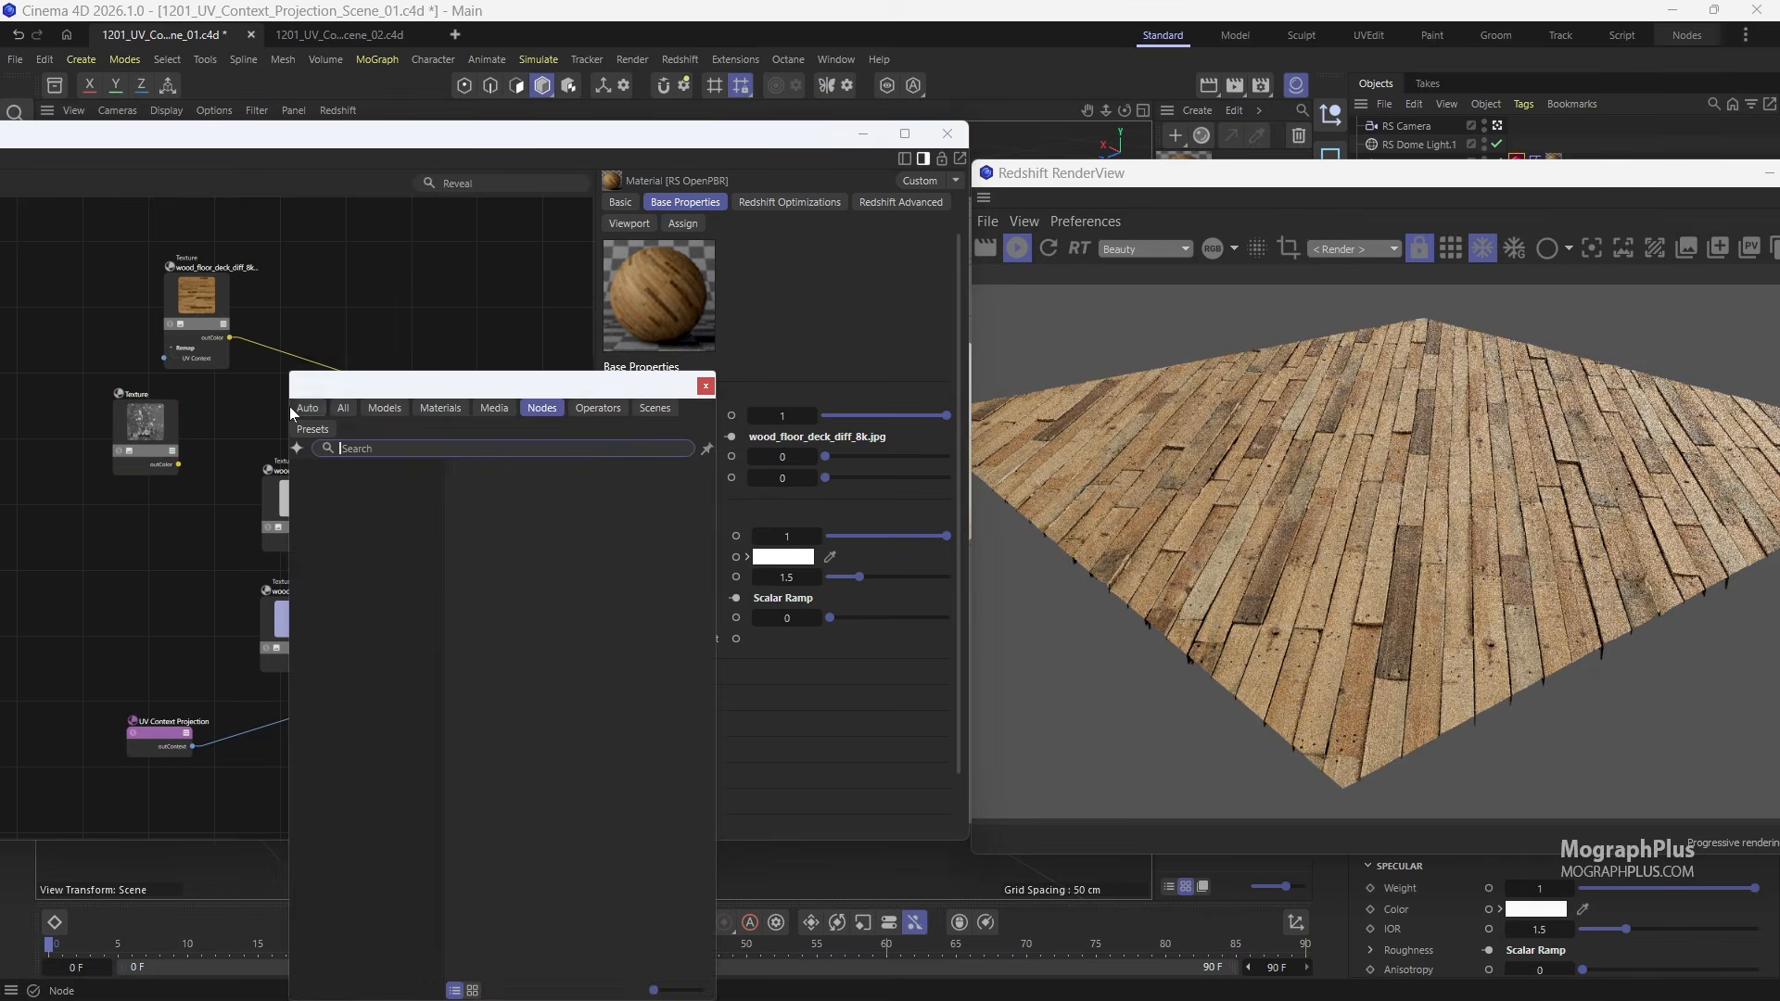
{"action": "type", "text": "color la"}
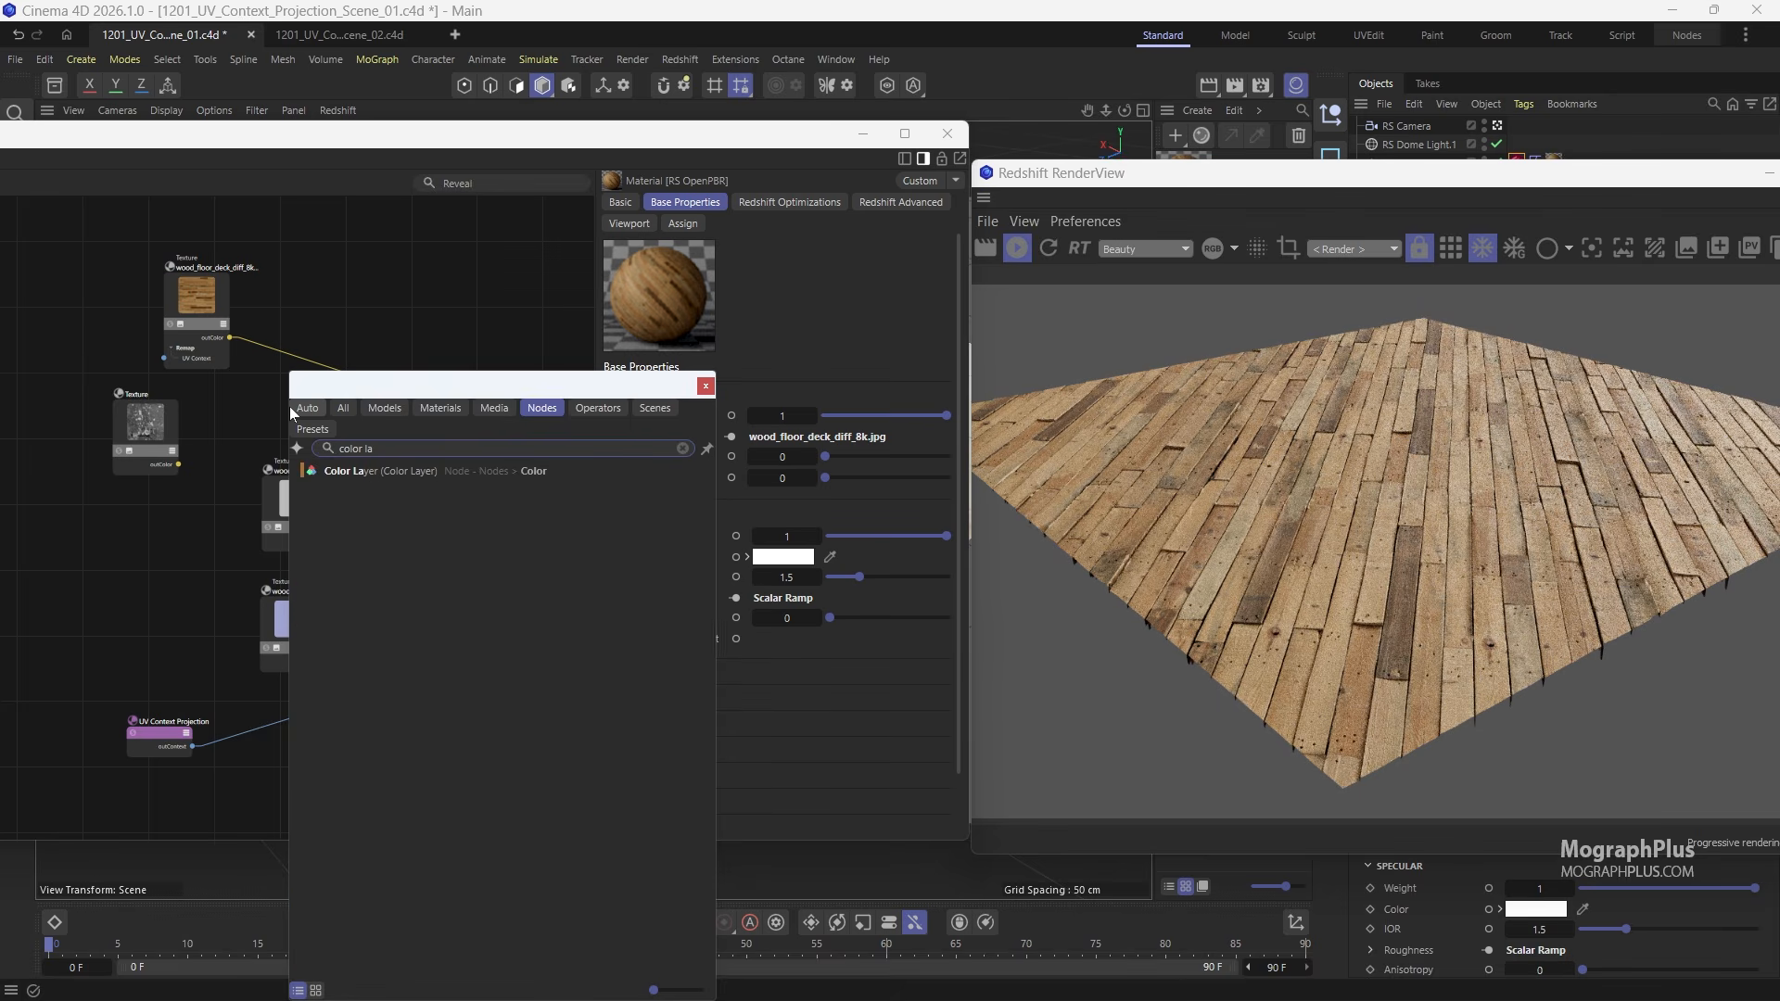
{"action": "key", "text": "Down"}
{"action": "key", "text": "Return"}
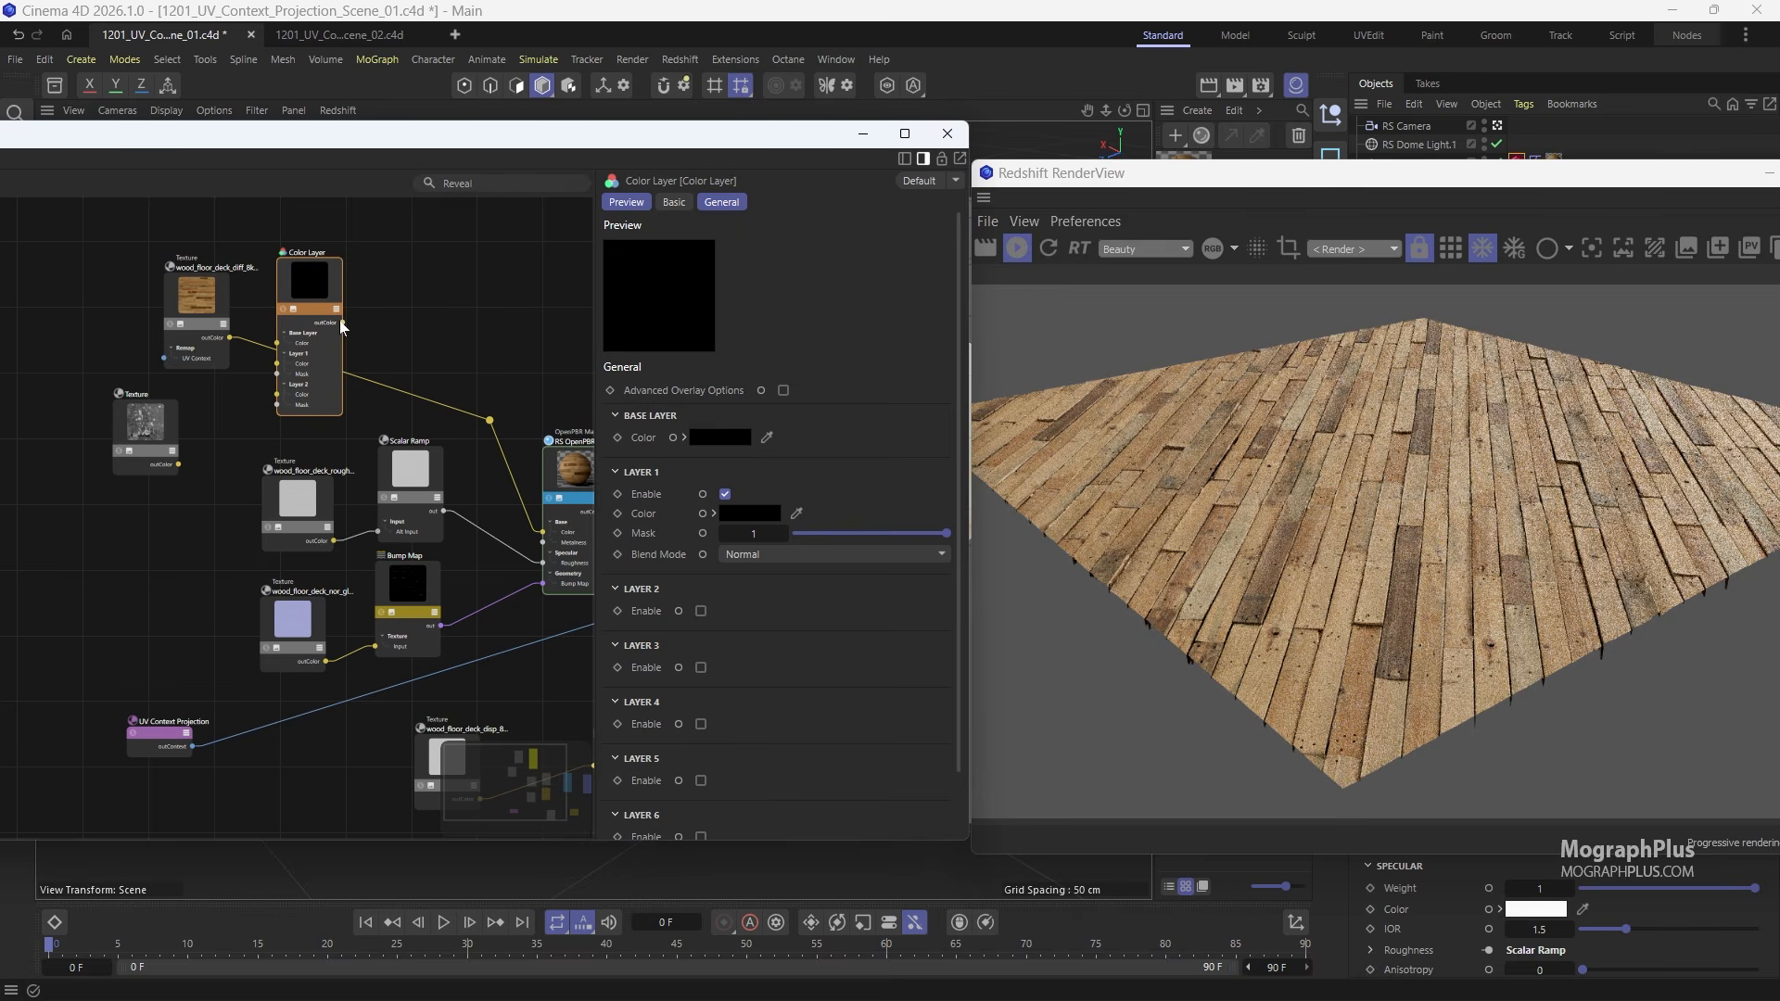
{"action": "left_click_drag", "start_coordinate": [339, 321], "coordinate": [545, 532]}
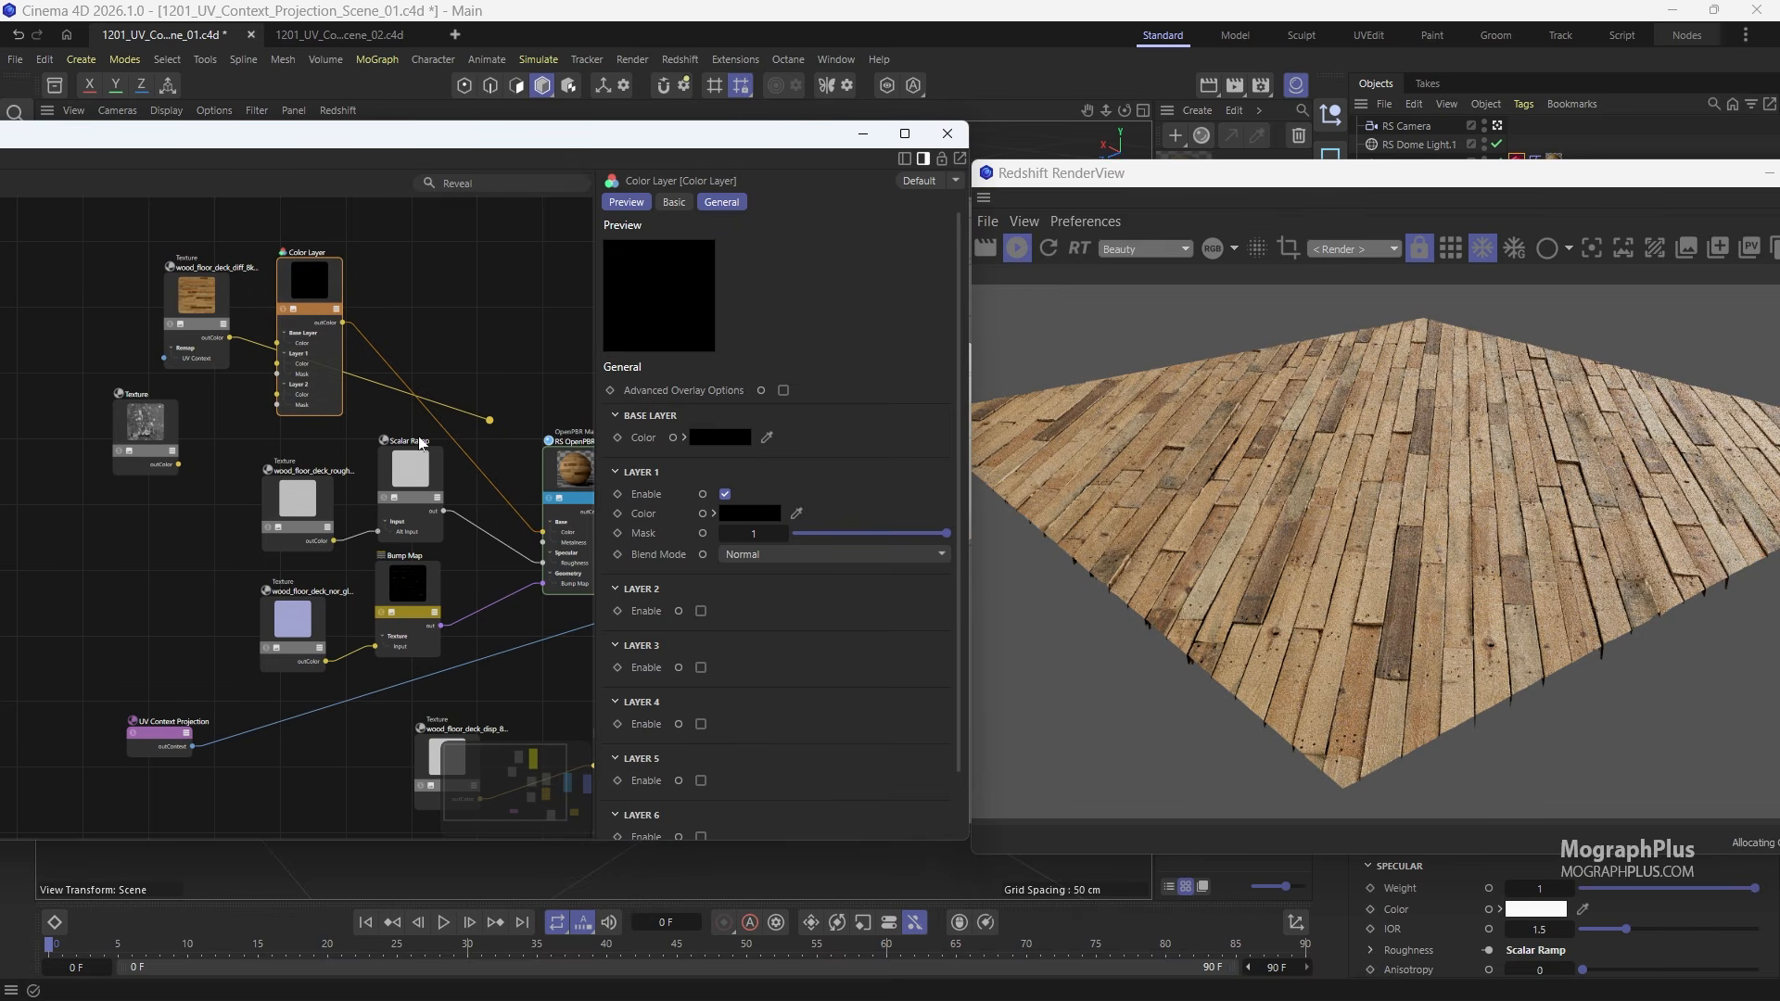
Step: Connect the diffuse texture to the Color Layer's Base Layer Color and the BW_Stain texture to its Layer 1 Color
{"action": "left_click_drag", "start_coordinate": [147, 428], "coordinate": [173, 436]}
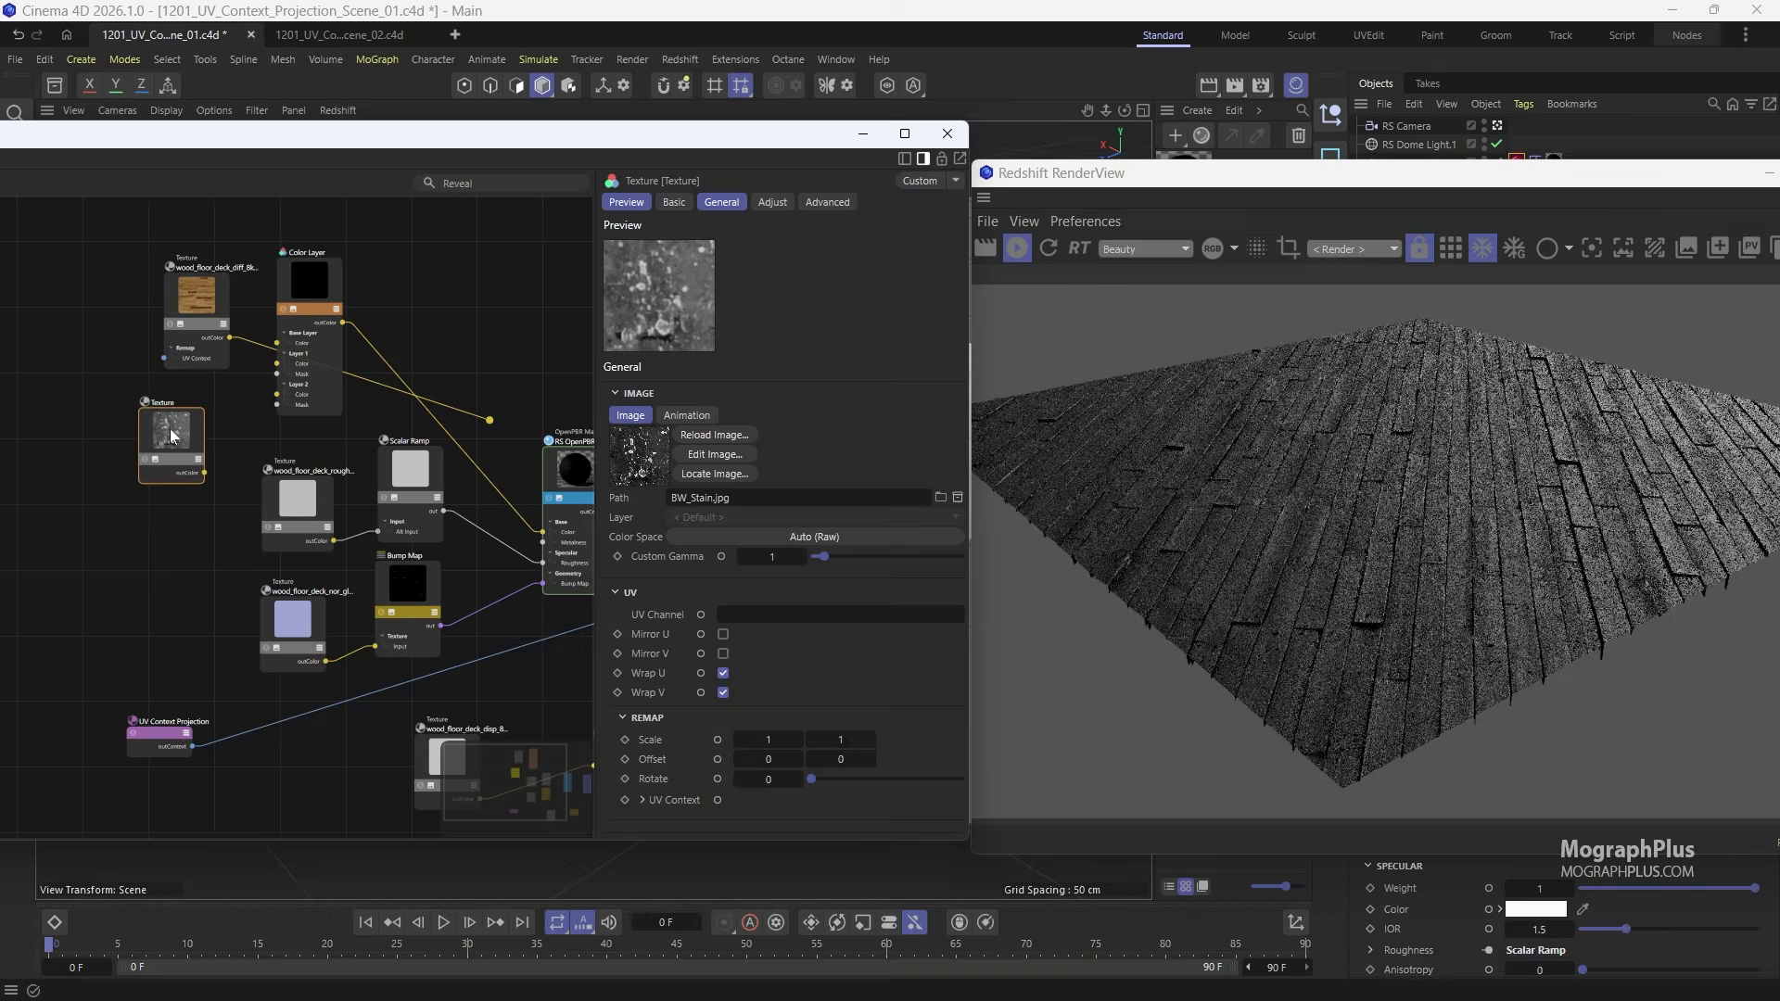
{"action": "scroll", "coordinate": [223, 388], "scroll_direction": "up", "scroll_amount": 3}
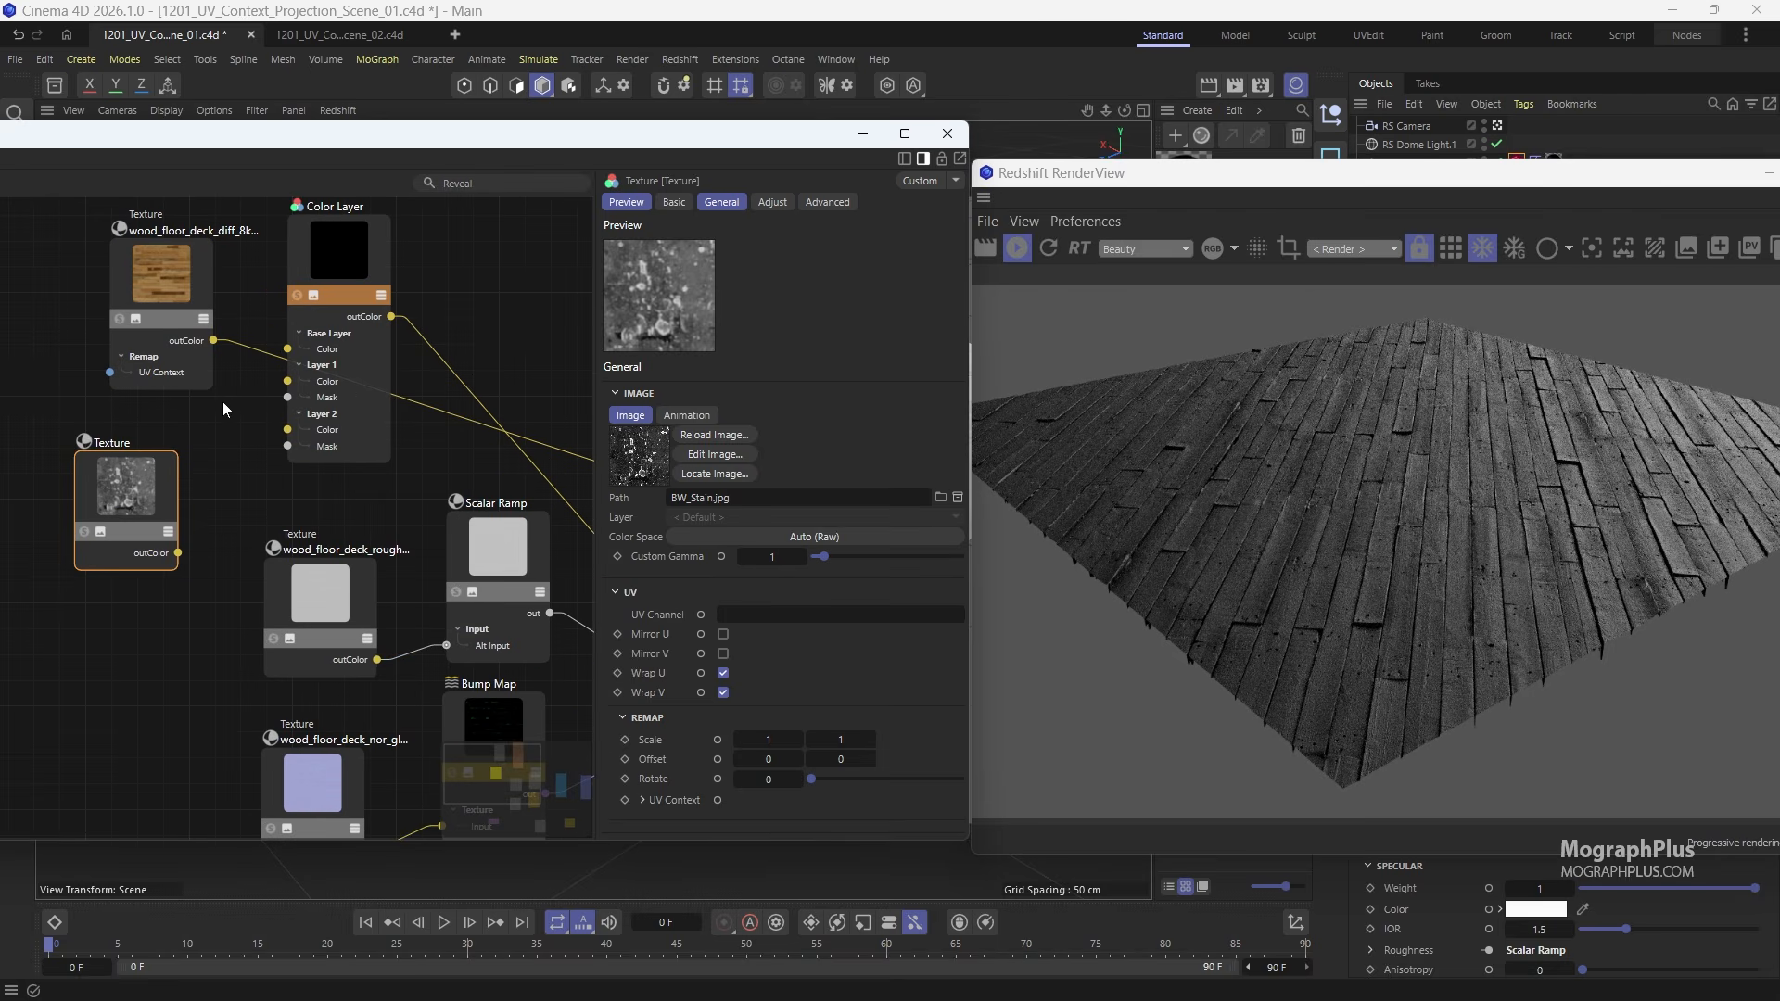
{"action": "middle_click_drag", "start_coordinate": [194, 283], "coordinate": [201, 326]}
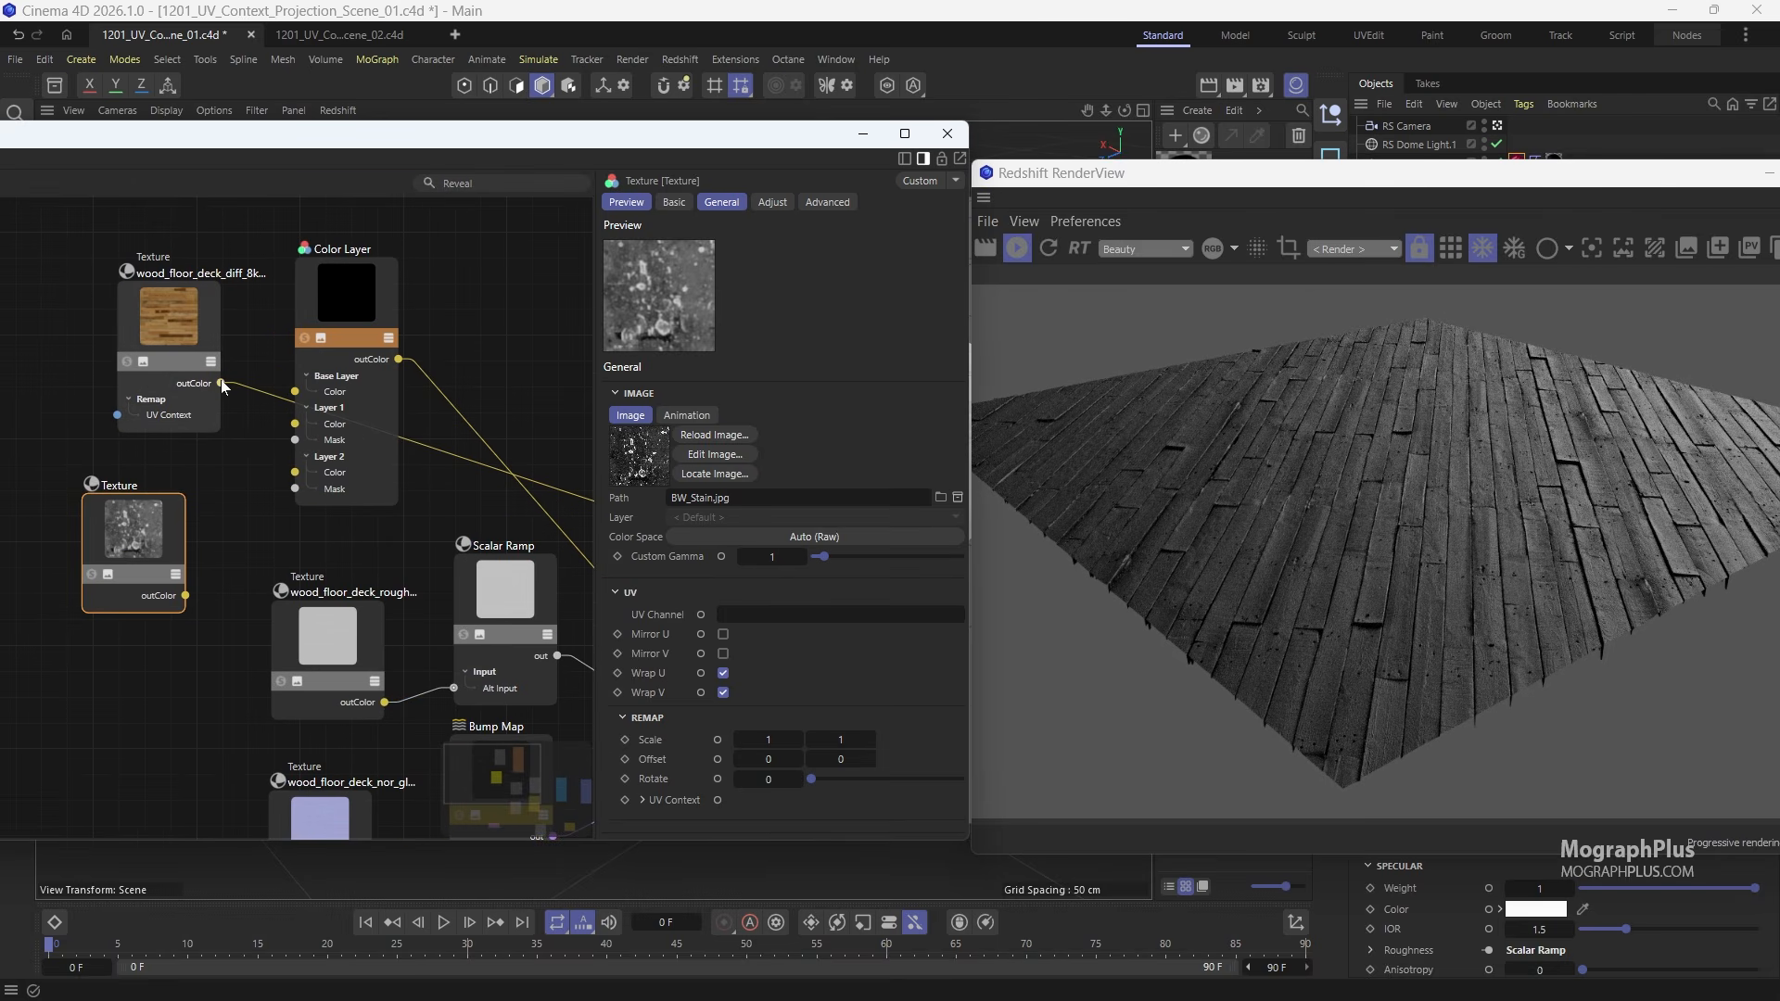
{"action": "left_click_drag", "start_coordinate": [222, 382], "coordinate": [295, 391]}
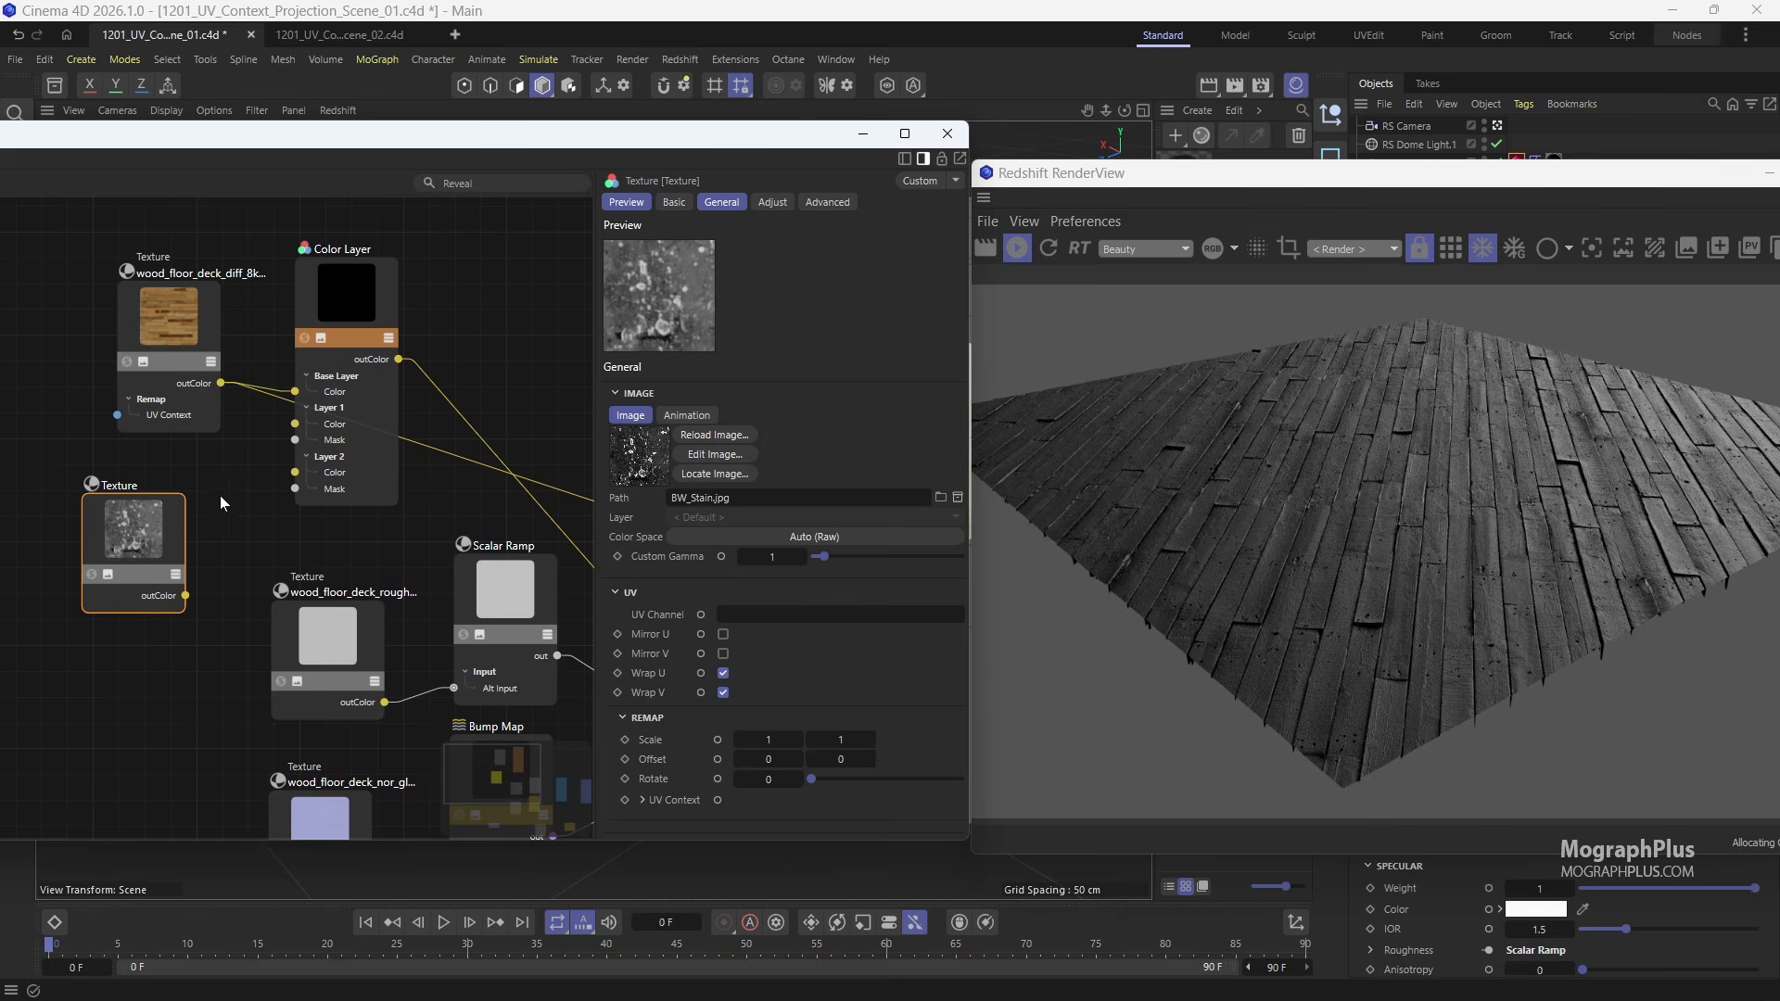
{"action": "left_click_drag", "start_coordinate": [170, 537], "coordinate": [297, 424]}
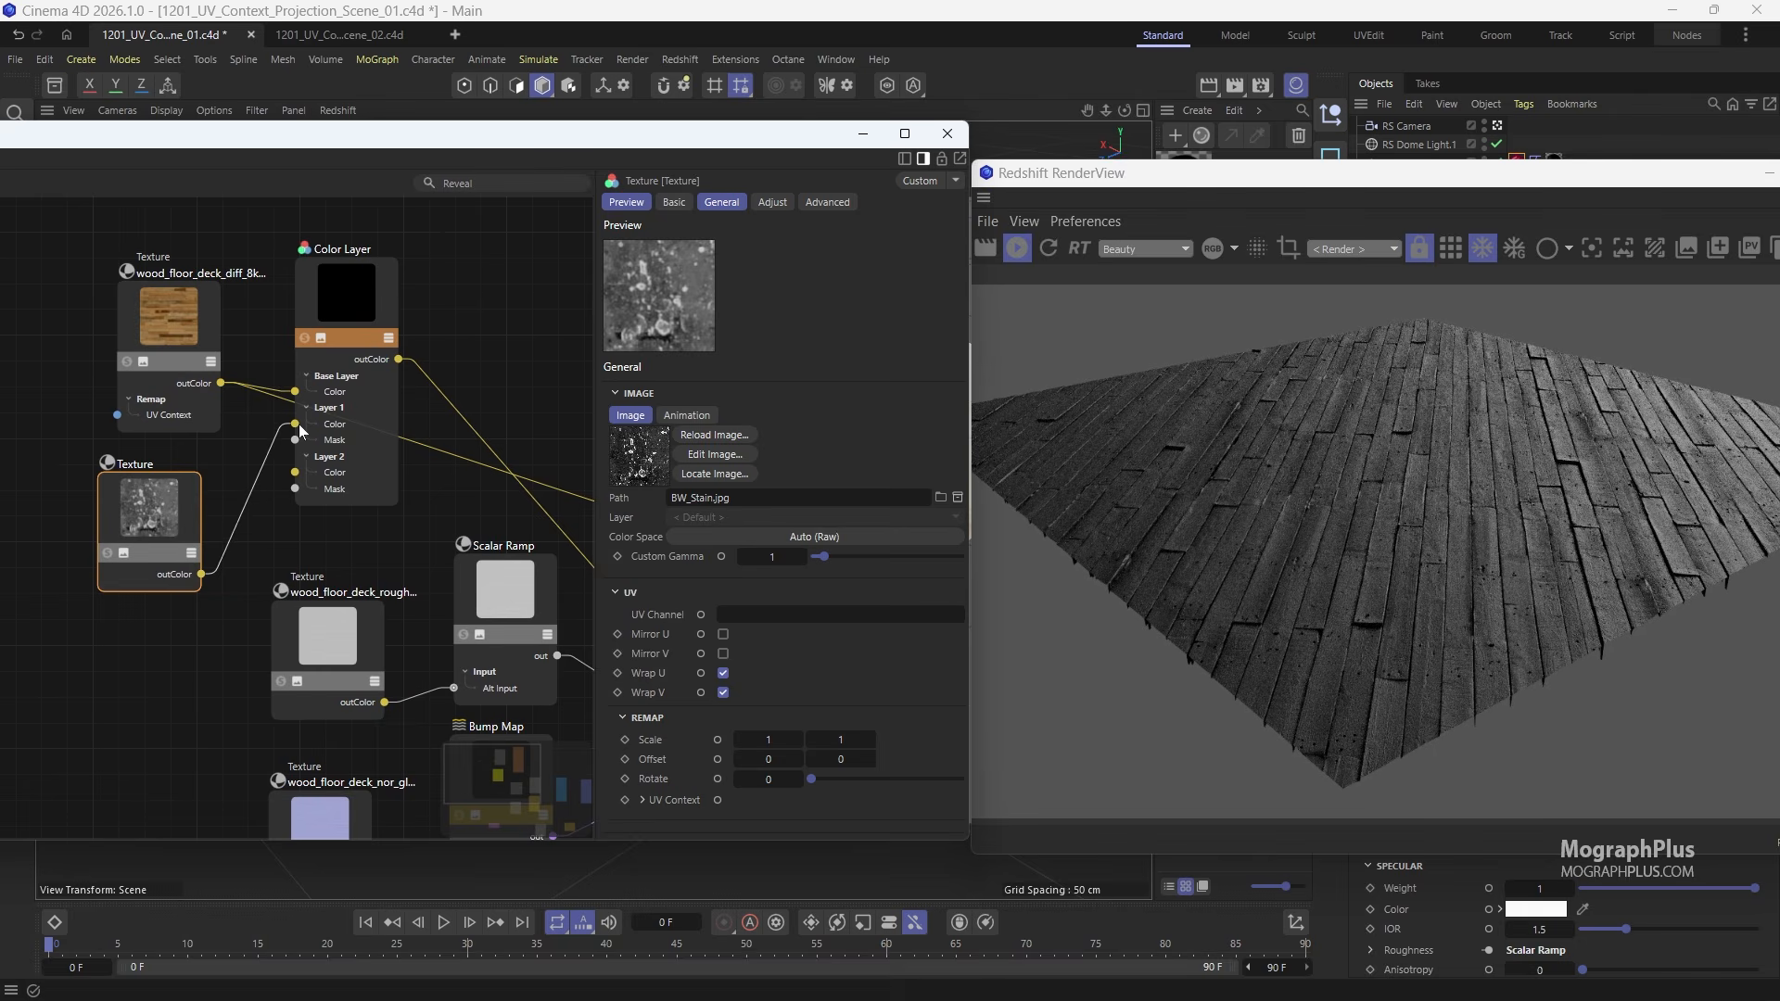
Step: Set the Color Layer's Layer 1 blend mode to Softlight so the stain blends over the wood diffuse
{"action": "left_click", "coordinate": [338, 295]}
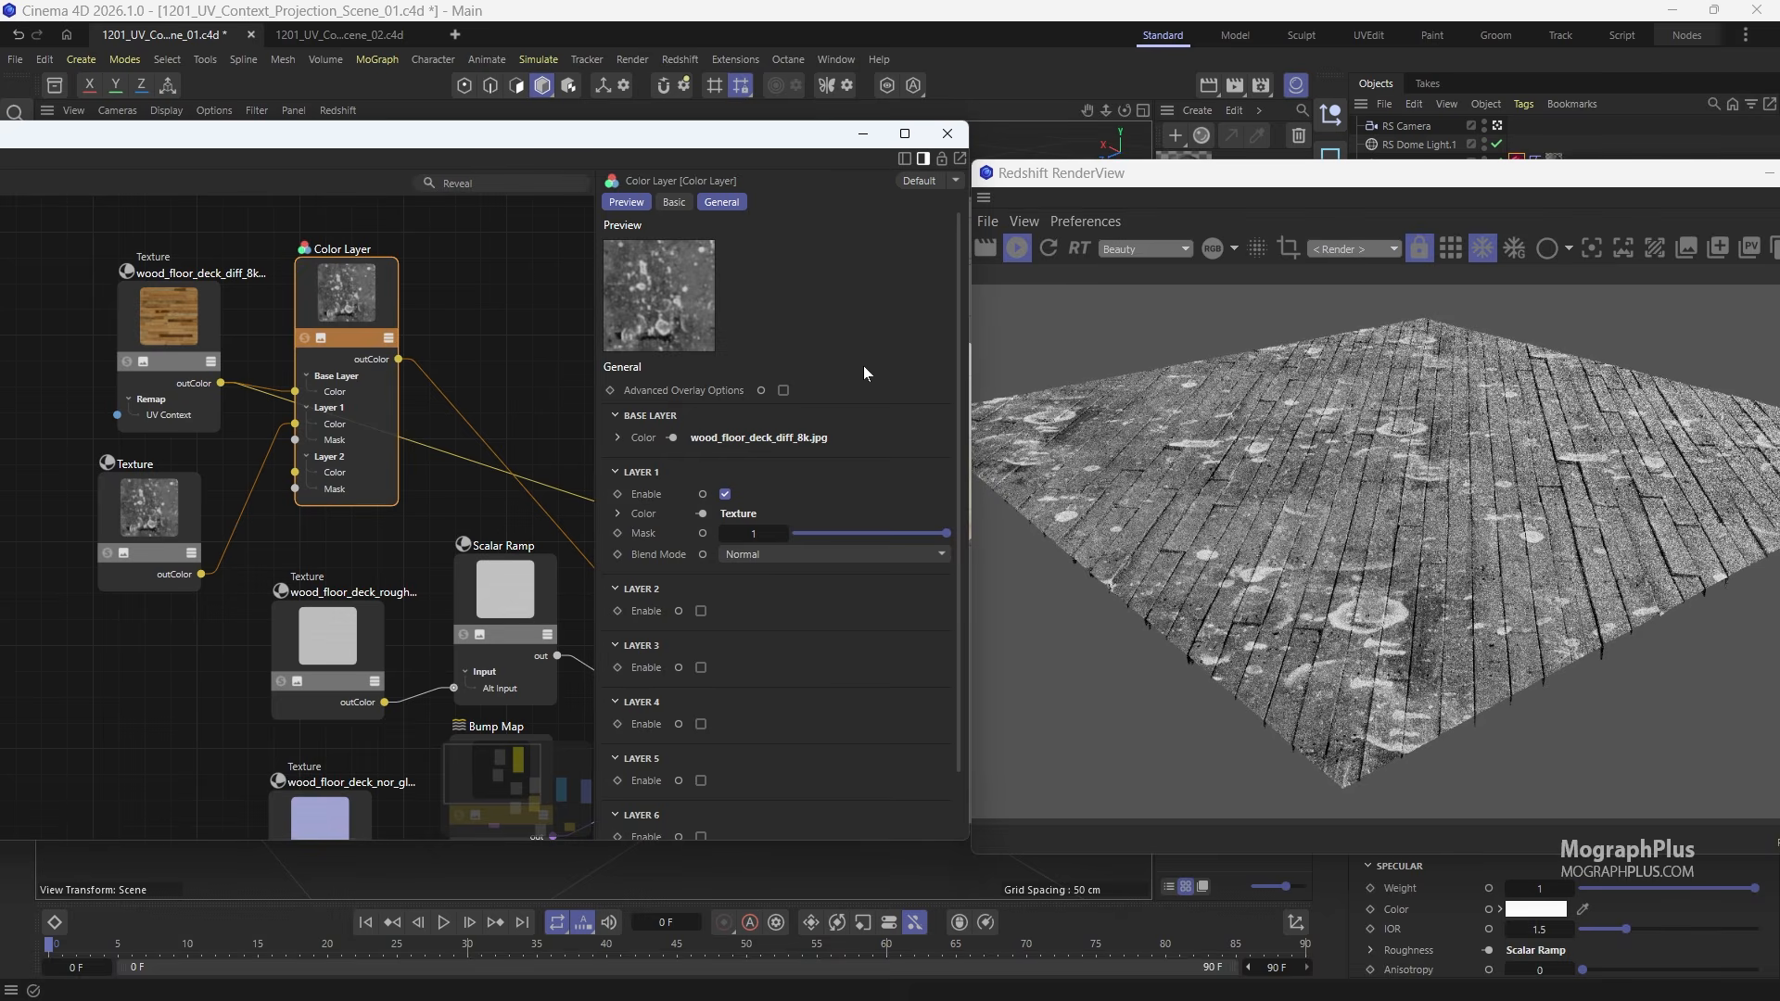
{"action": "left_click", "coordinate": [758, 555]}
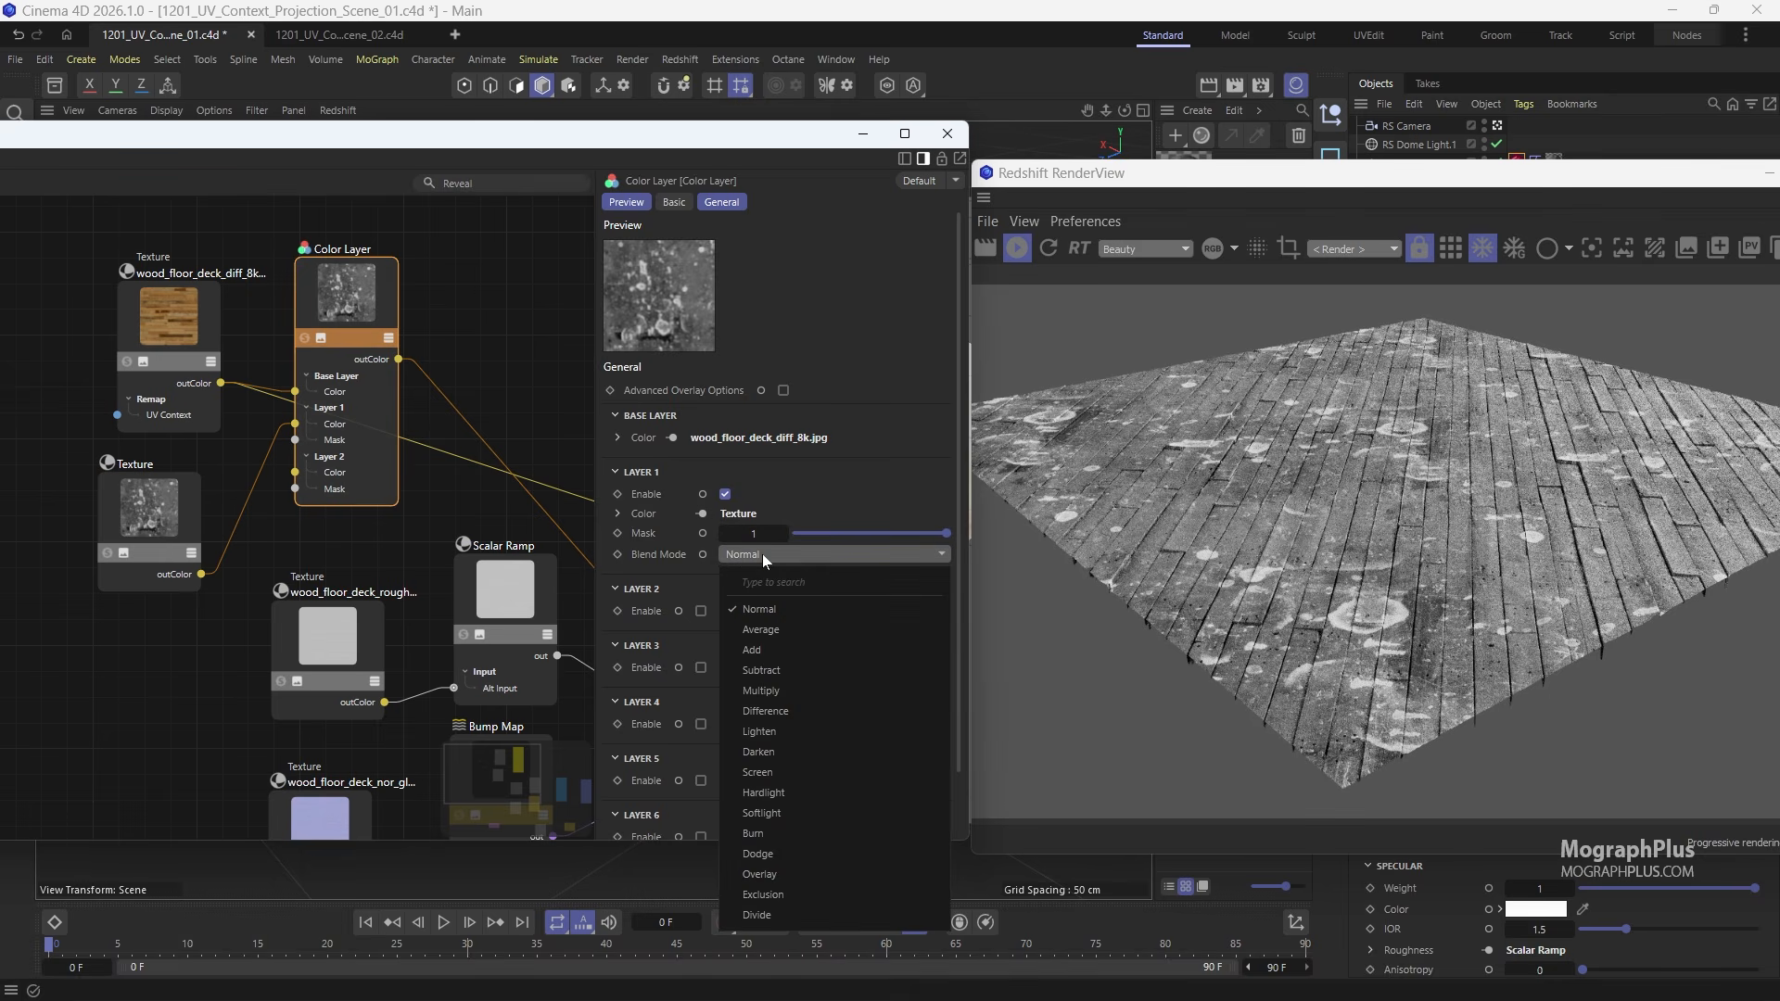
{"action": "left_click", "coordinate": [843, 810]}
{"action": "scroll", "coordinate": [259, 470], "scroll_direction": "down", "scroll_amount": 3}
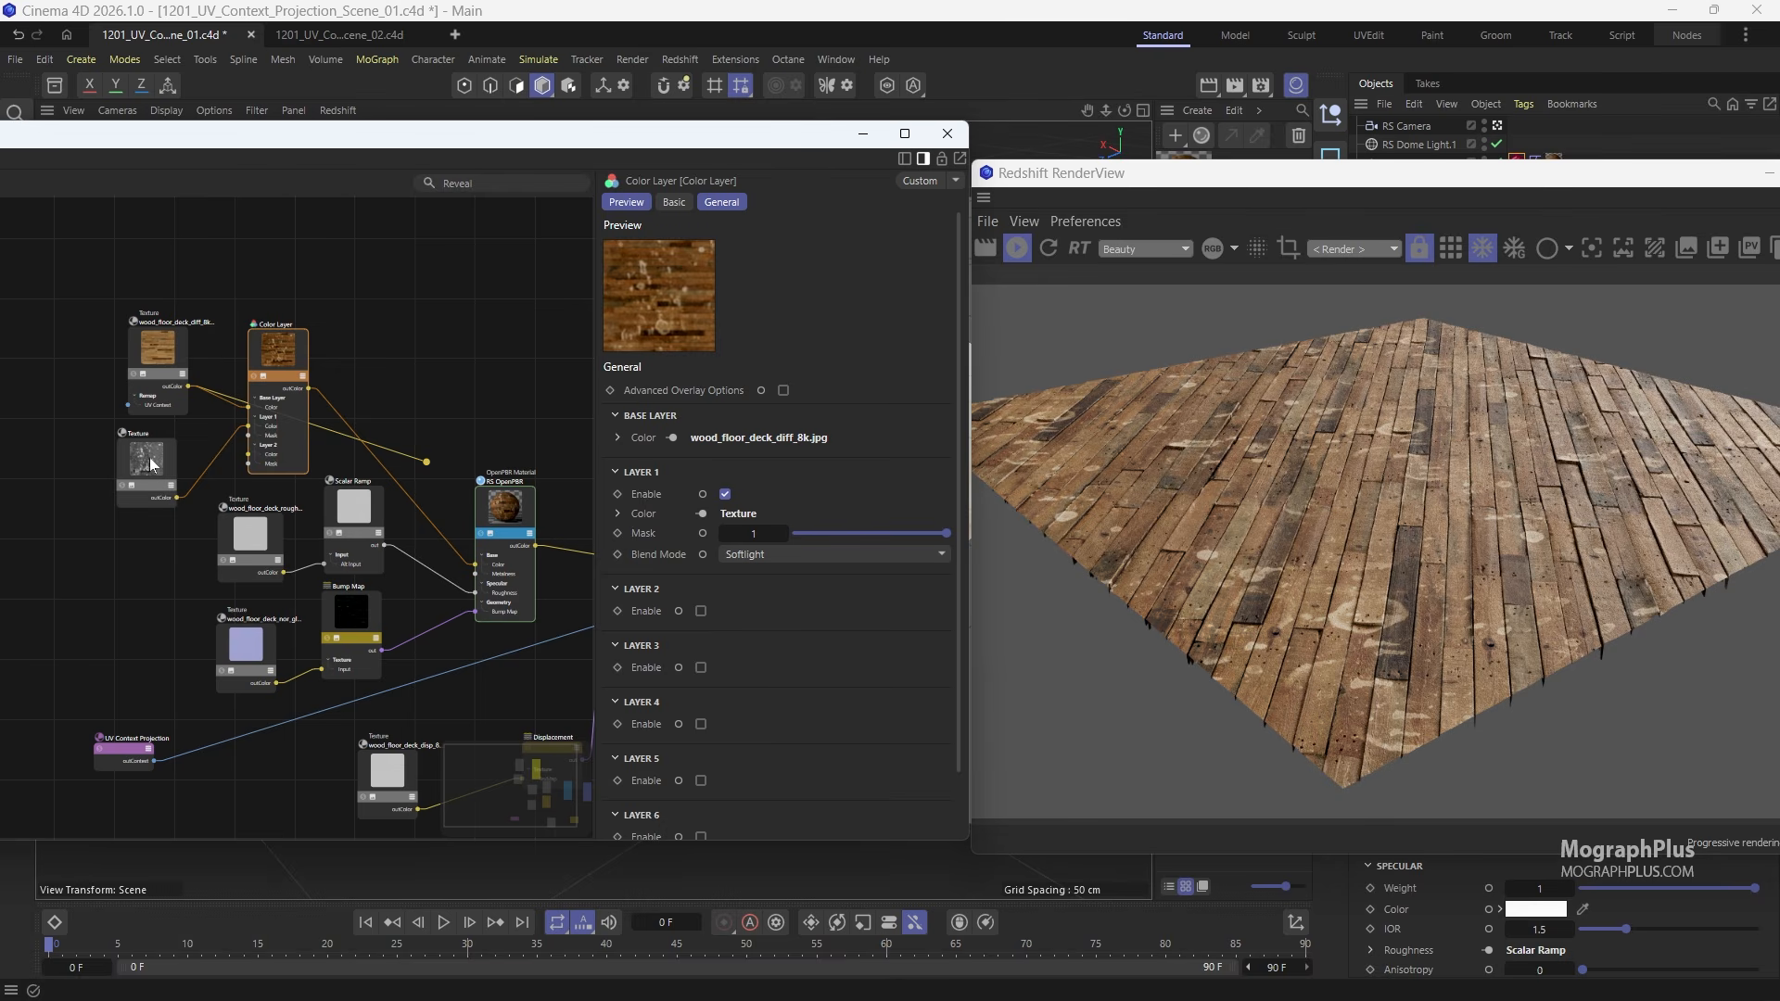
Step: Move the UV Context Projection node beneath the OpenPBR material, close to the Output node
{"action": "left_click", "coordinate": [125, 746]}
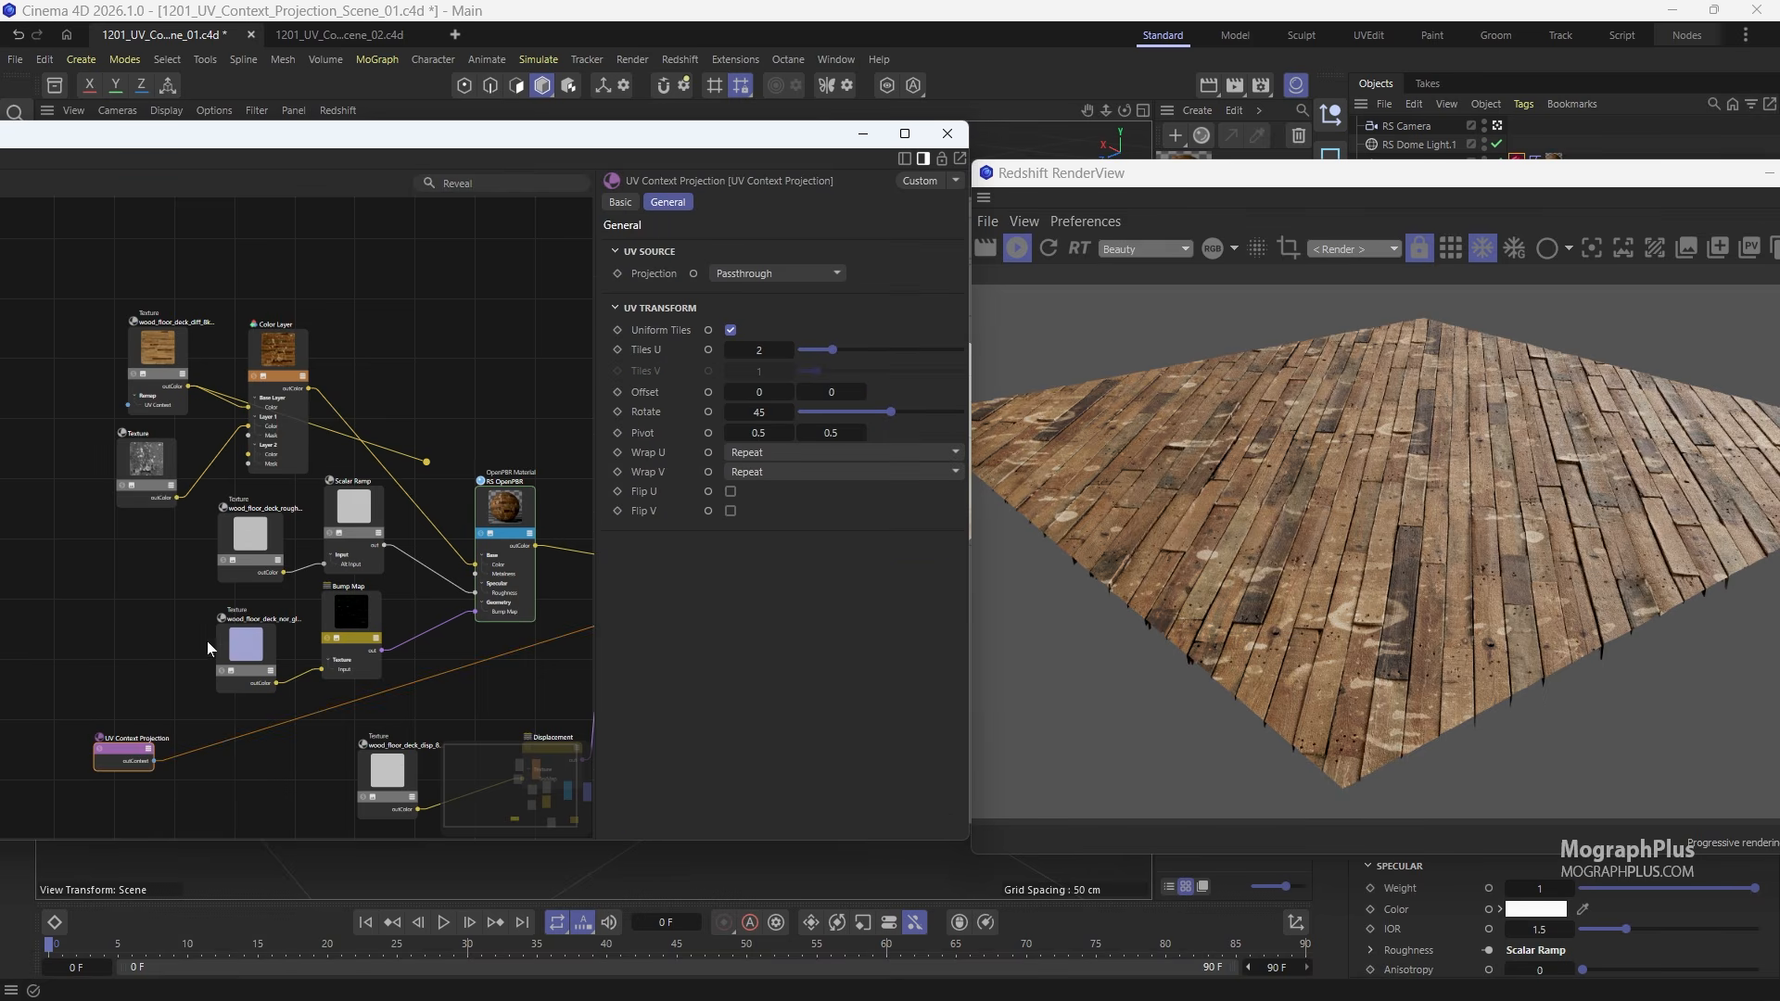
{"action": "scroll", "coordinate": [207, 638], "scroll_direction": "down", "scroll_amount": 3}
{"action": "scroll", "coordinate": [206, 589], "scroll_direction": "up", "scroll_amount": 4}
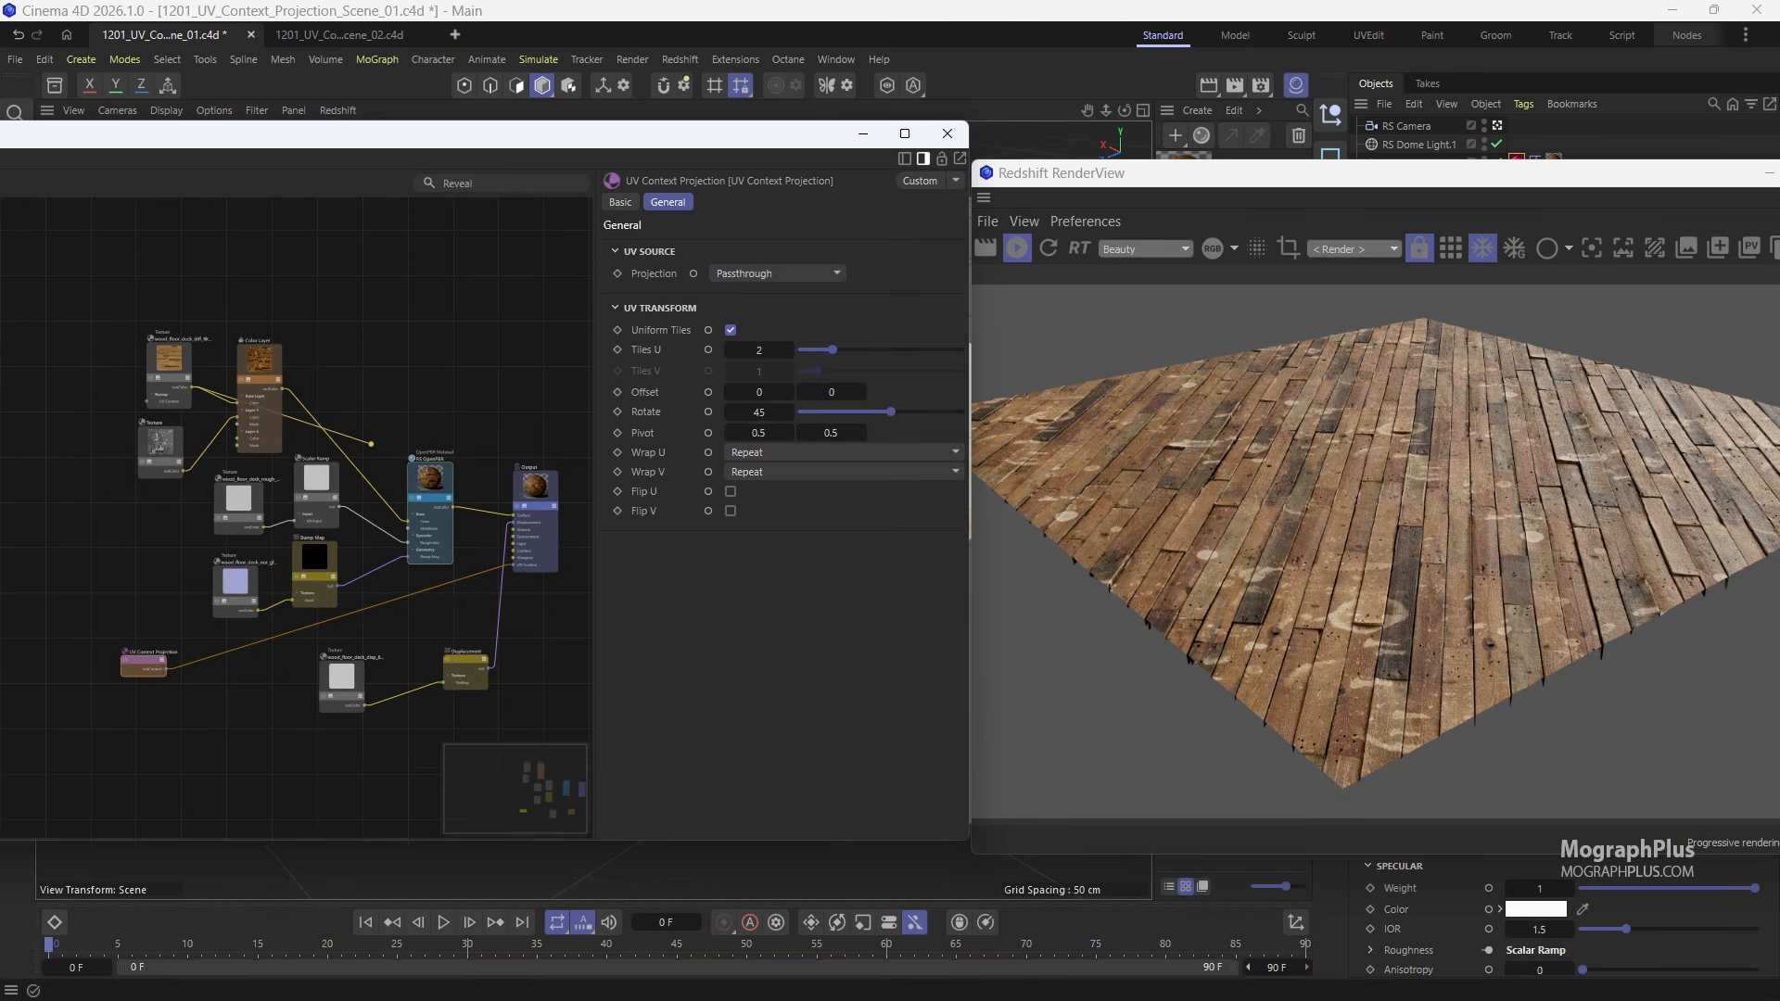
{"action": "mouse_move", "coordinate": [191, 548]}
{"action": "middle_mouse_down"}
{"action": "mouse_move", "coordinate": [140, 559]}
{"action": "mouse_move", "coordinate": [160, 563]}
{"action": "middle_mouse_up"}
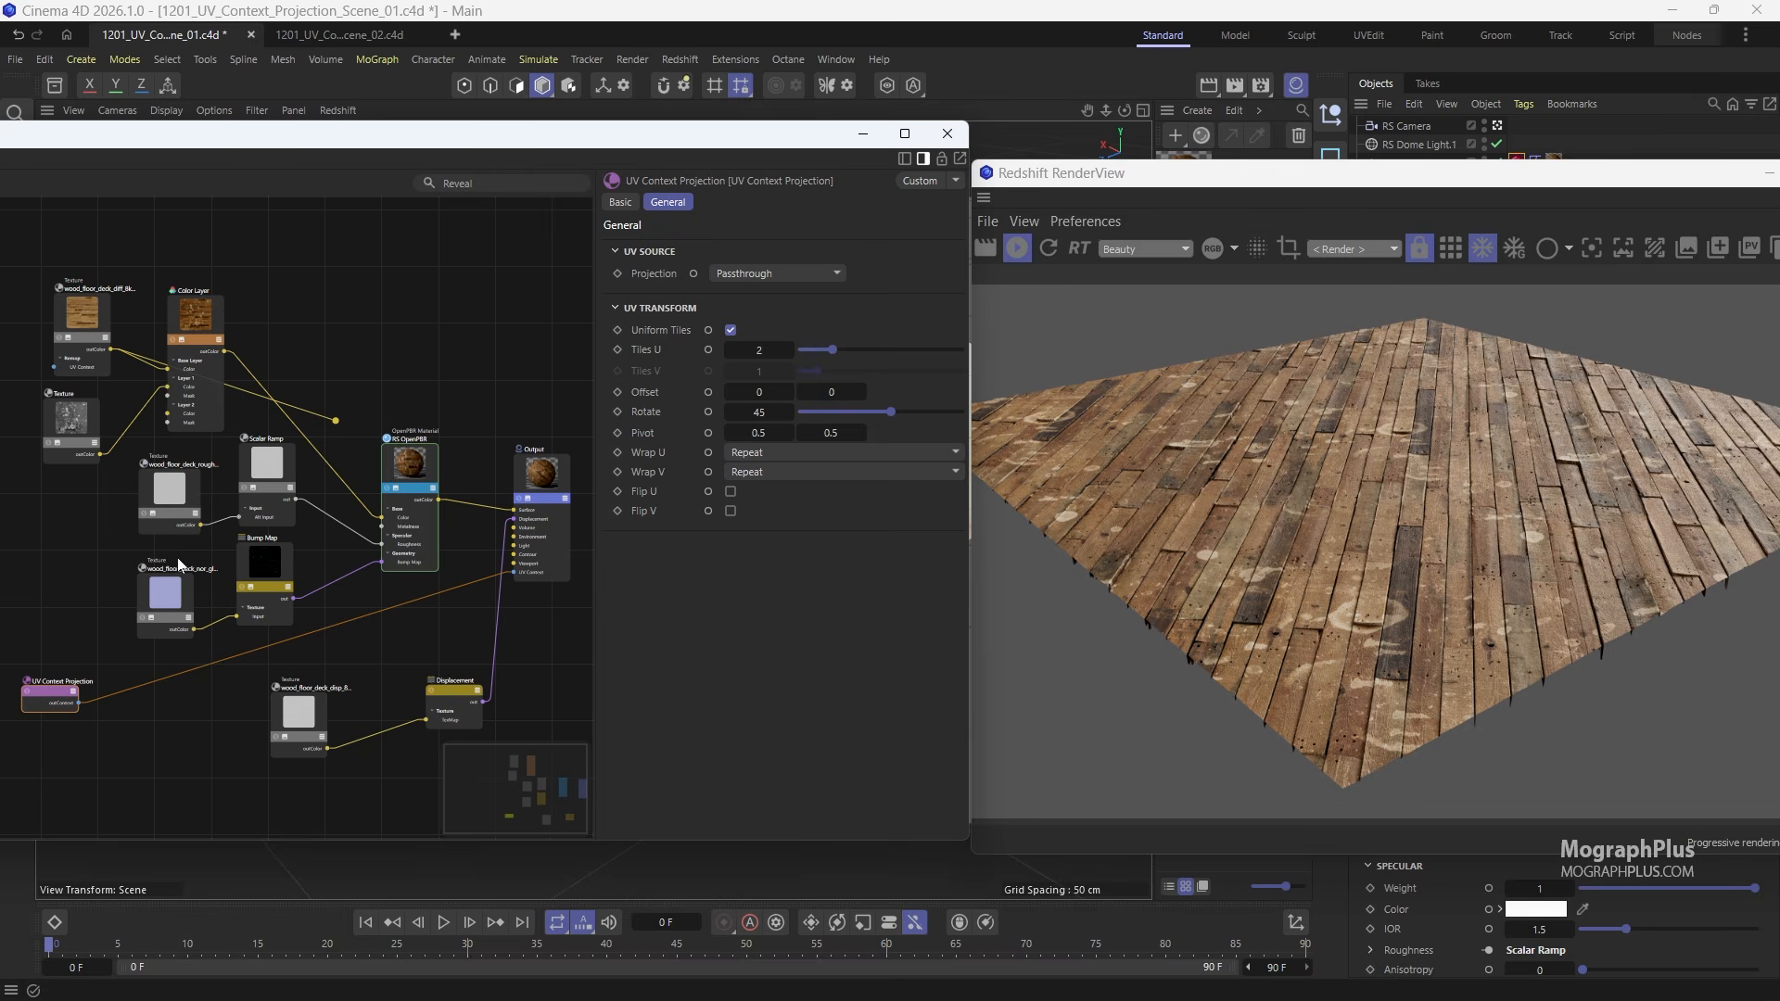
{"action": "left_click_drag", "start_coordinate": [41, 695], "coordinate": [385, 620]}
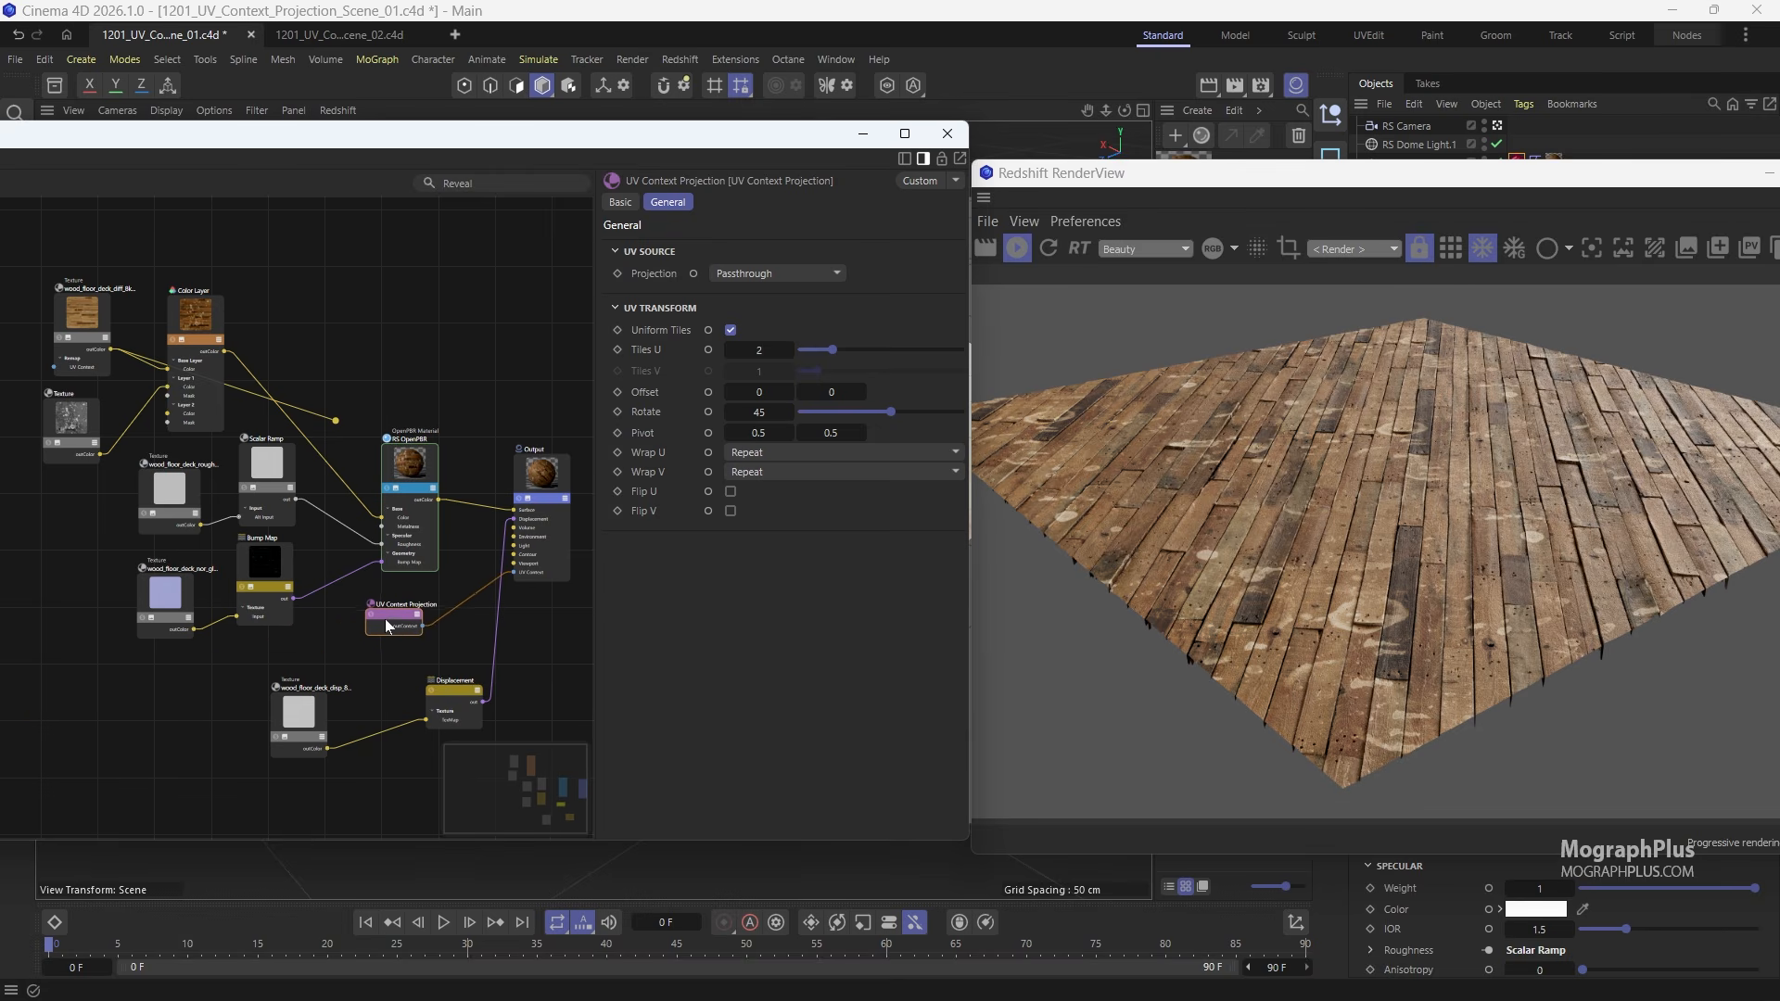
{"action": "middle_click_drag", "start_coordinate": [386, 619], "coordinate": [420, 659]}
Step: Add a second UV Context Projection node beside the stain texture and connect its outContext to that texture's UV Context
{"action": "left_click", "coordinate": [83, 556]}
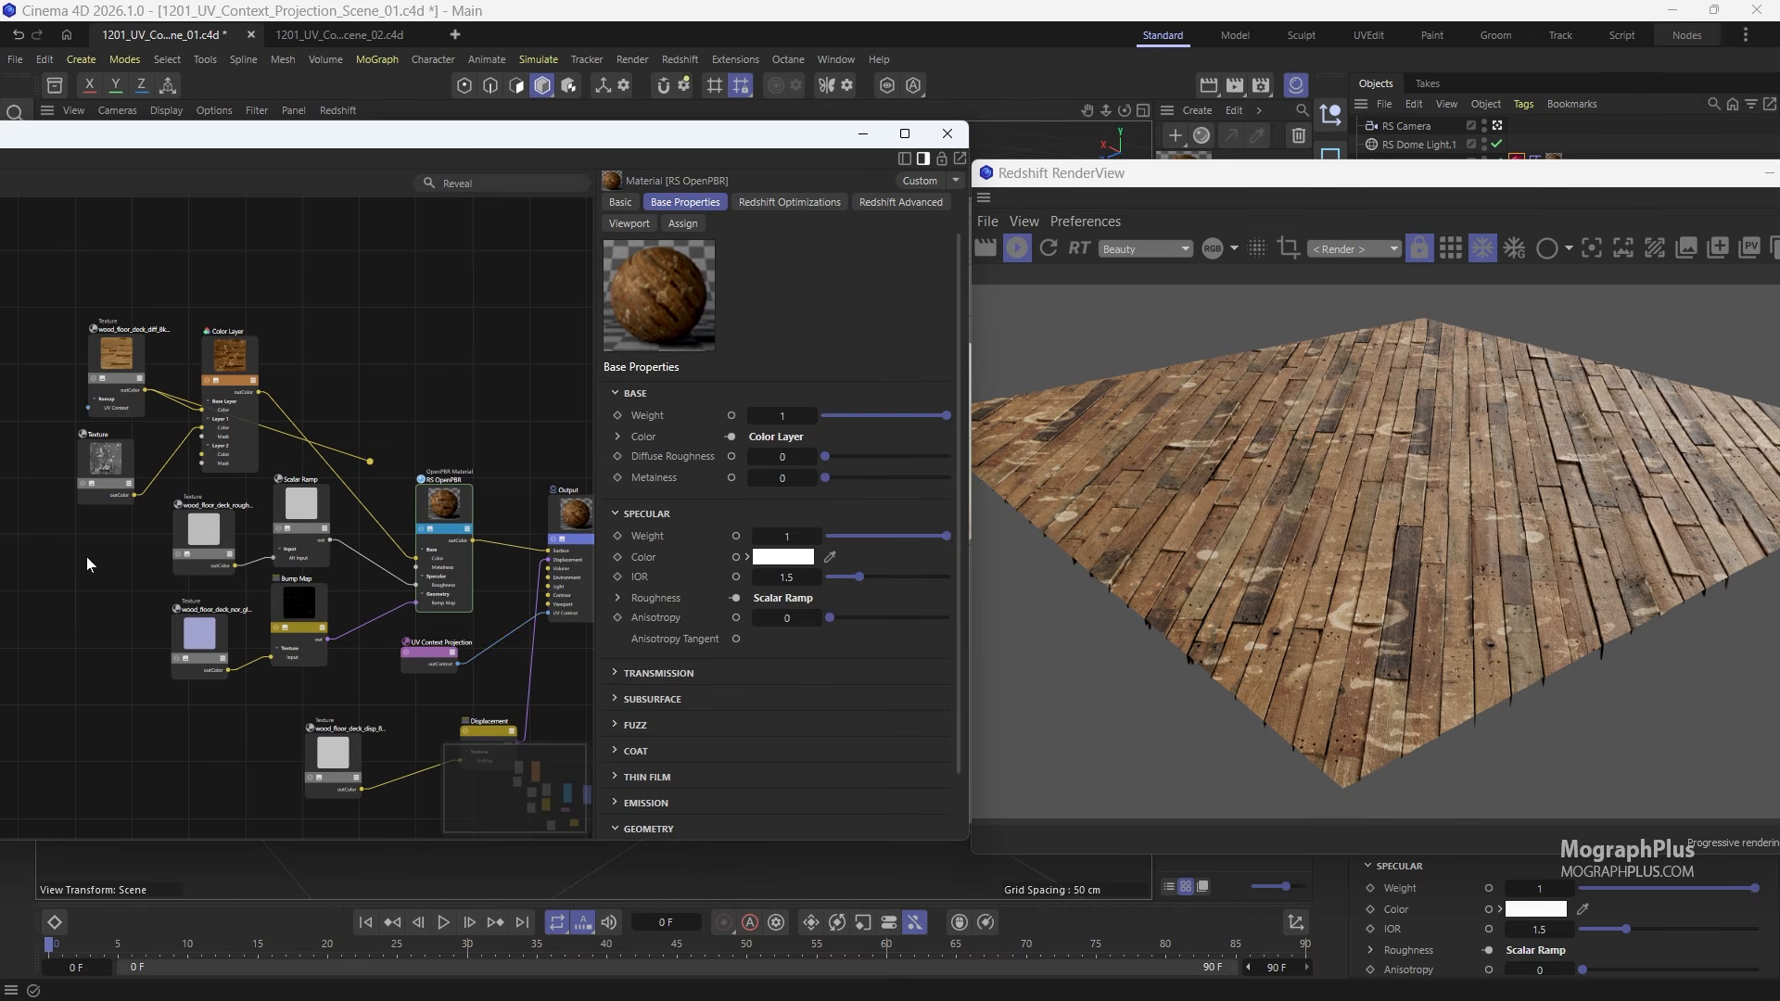
{"action": "double_click", "coordinate": [86, 557]}
{"action": "type", "text": "uv c"}
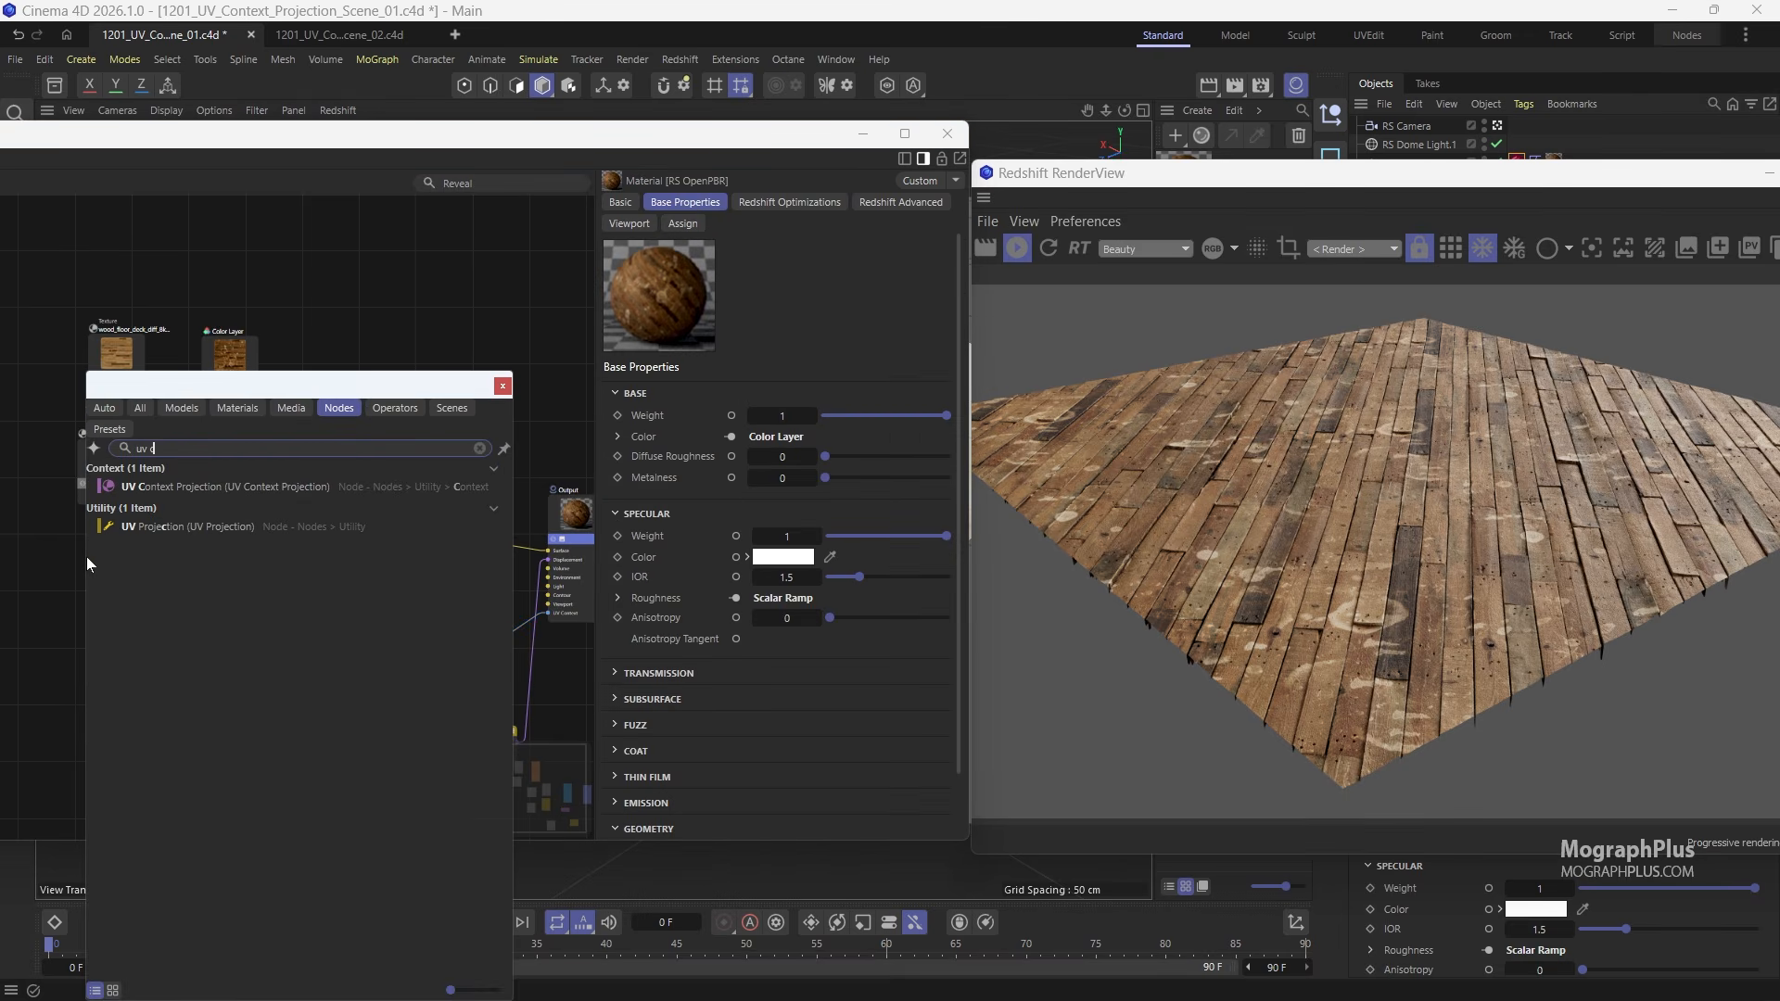
{"action": "left_click", "coordinate": [195, 486]}
{"action": "left_click_drag", "start_coordinate": [86, 565], "coordinate": [26, 484]}
{"action": "middle_click_drag", "start_coordinate": [86, 491], "coordinate": [185, 591]}
{"action": "scroll", "coordinate": [100, 532], "scroll_direction": "up", "scroll_amount": 2}
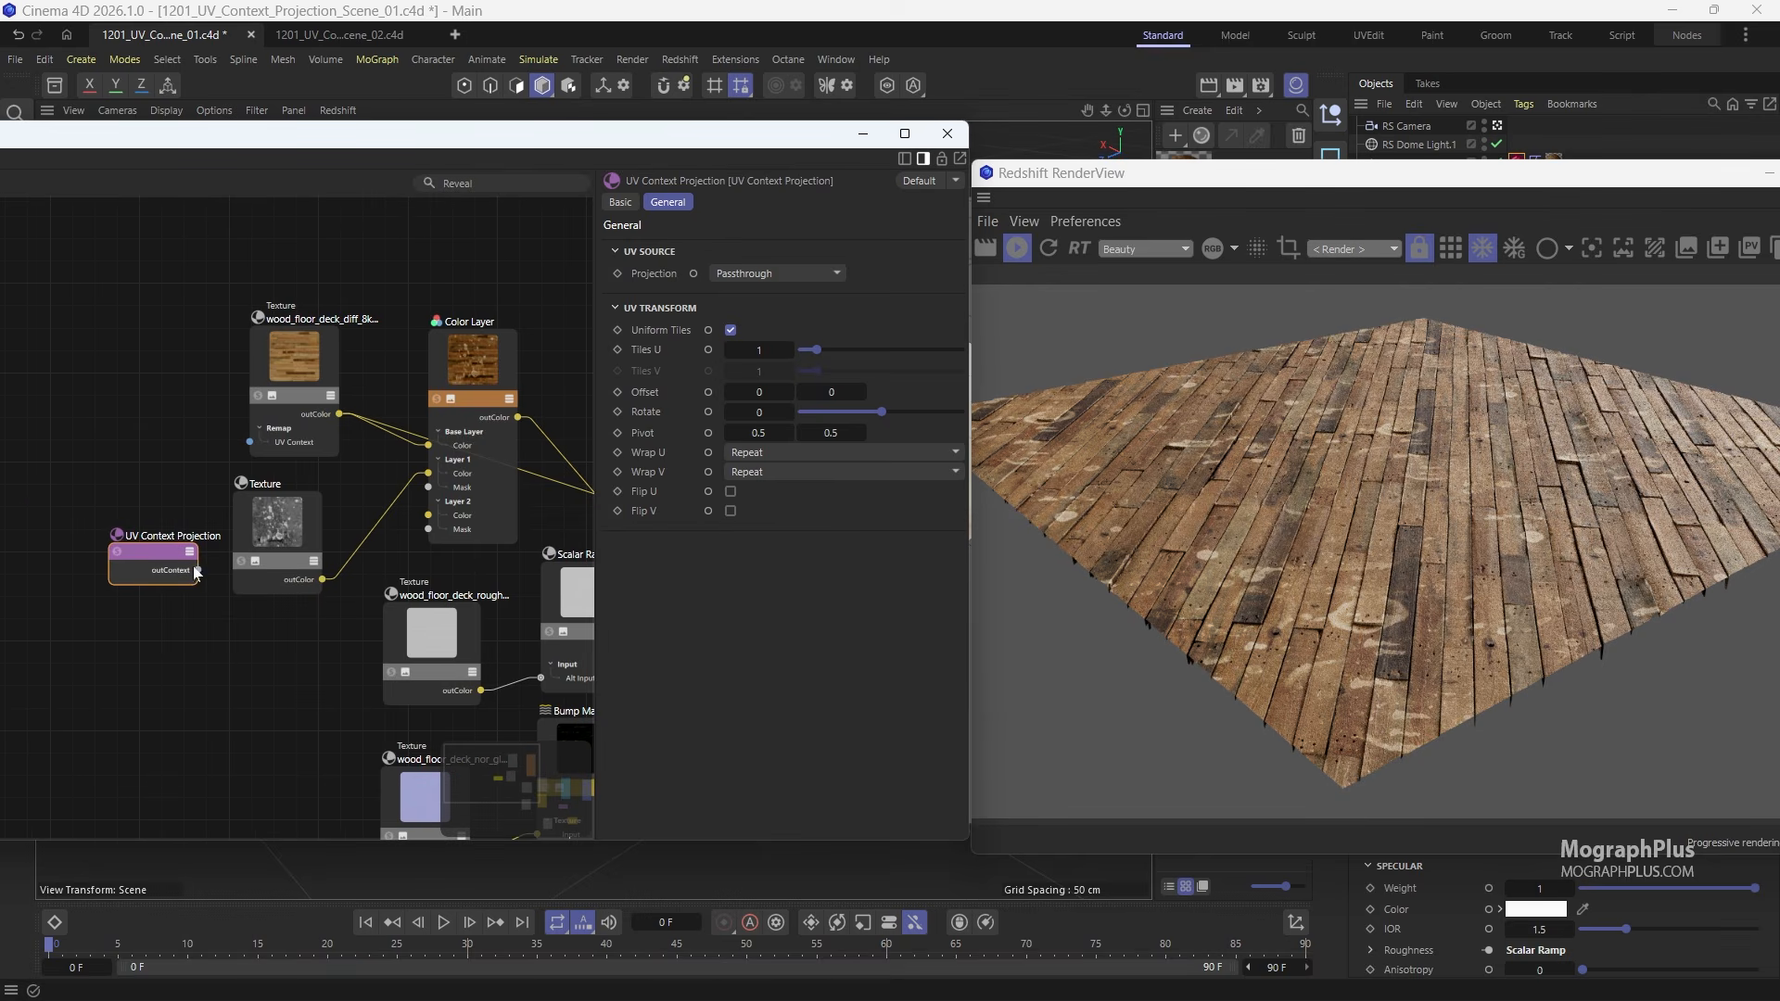
{"action": "left_click_drag", "start_coordinate": [198, 570], "coordinate": [274, 538]}
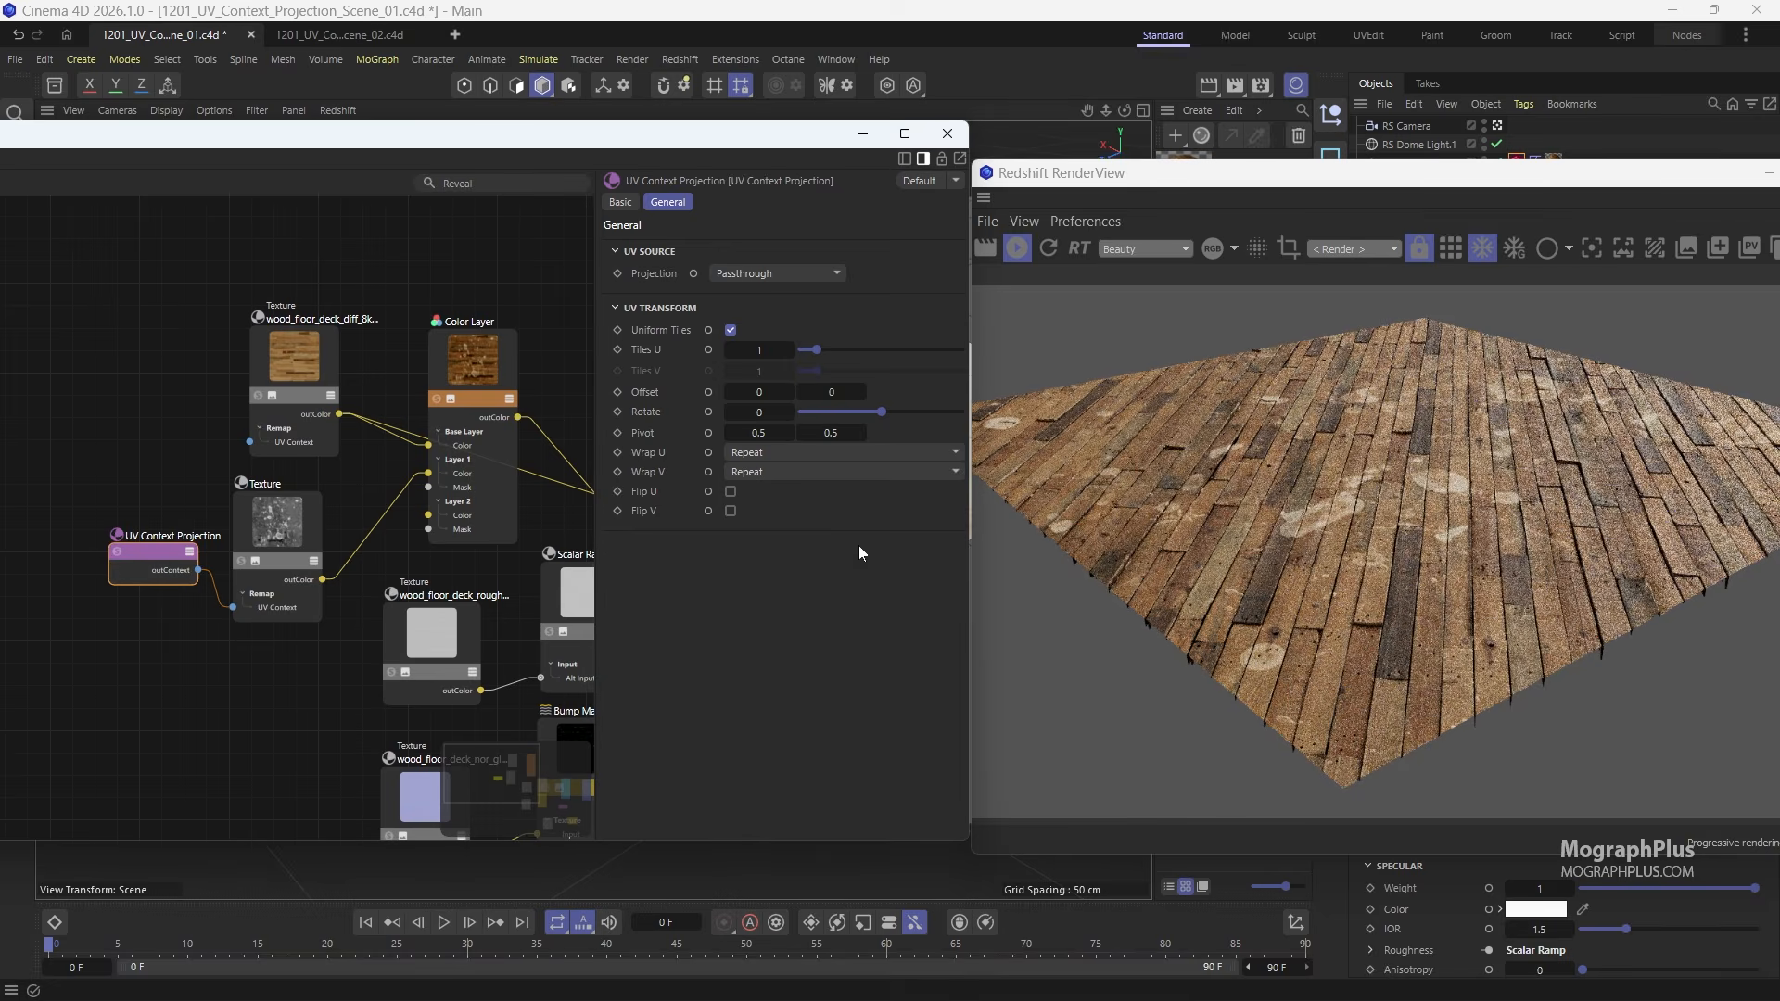
Step: Connect the wood diffuse texture directly to the OpenPBR material's Base Color in place of the Color Layer
{"action": "scroll", "coordinate": [254, 596], "scroll_direction": "down", "scroll_amount": 4}
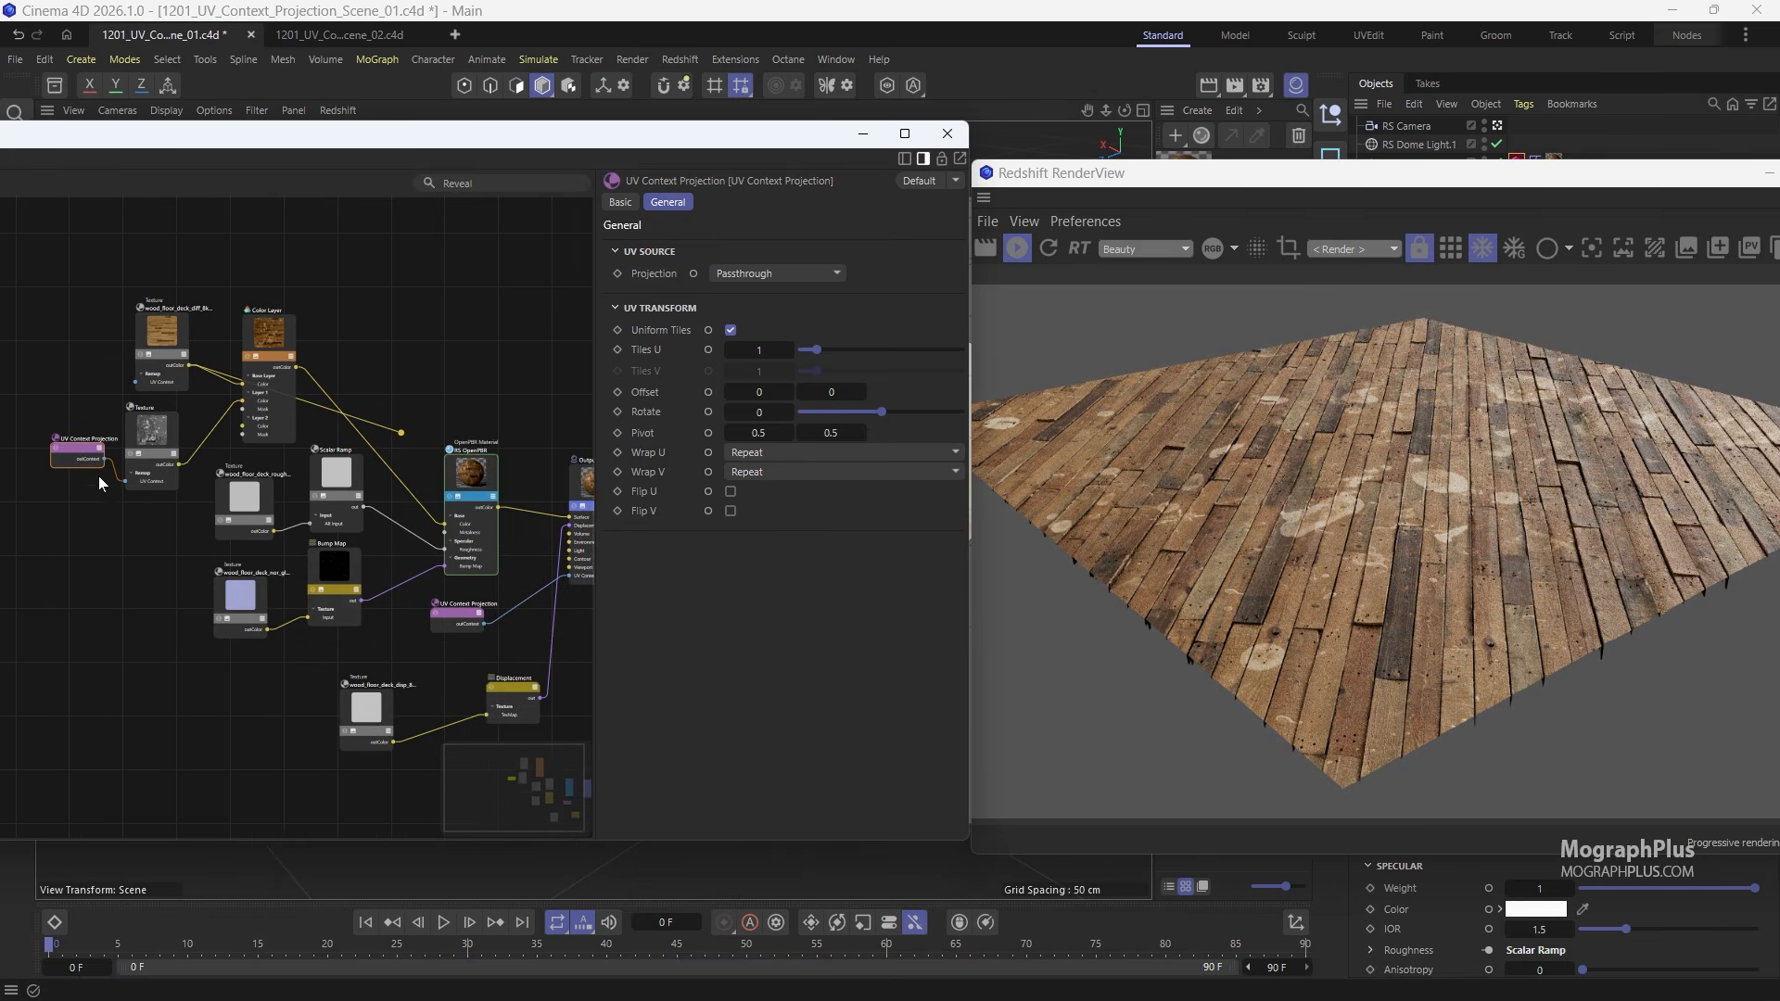
{"action": "scroll", "coordinate": [412, 436], "scroll_direction": "up", "scroll_amount": 3}
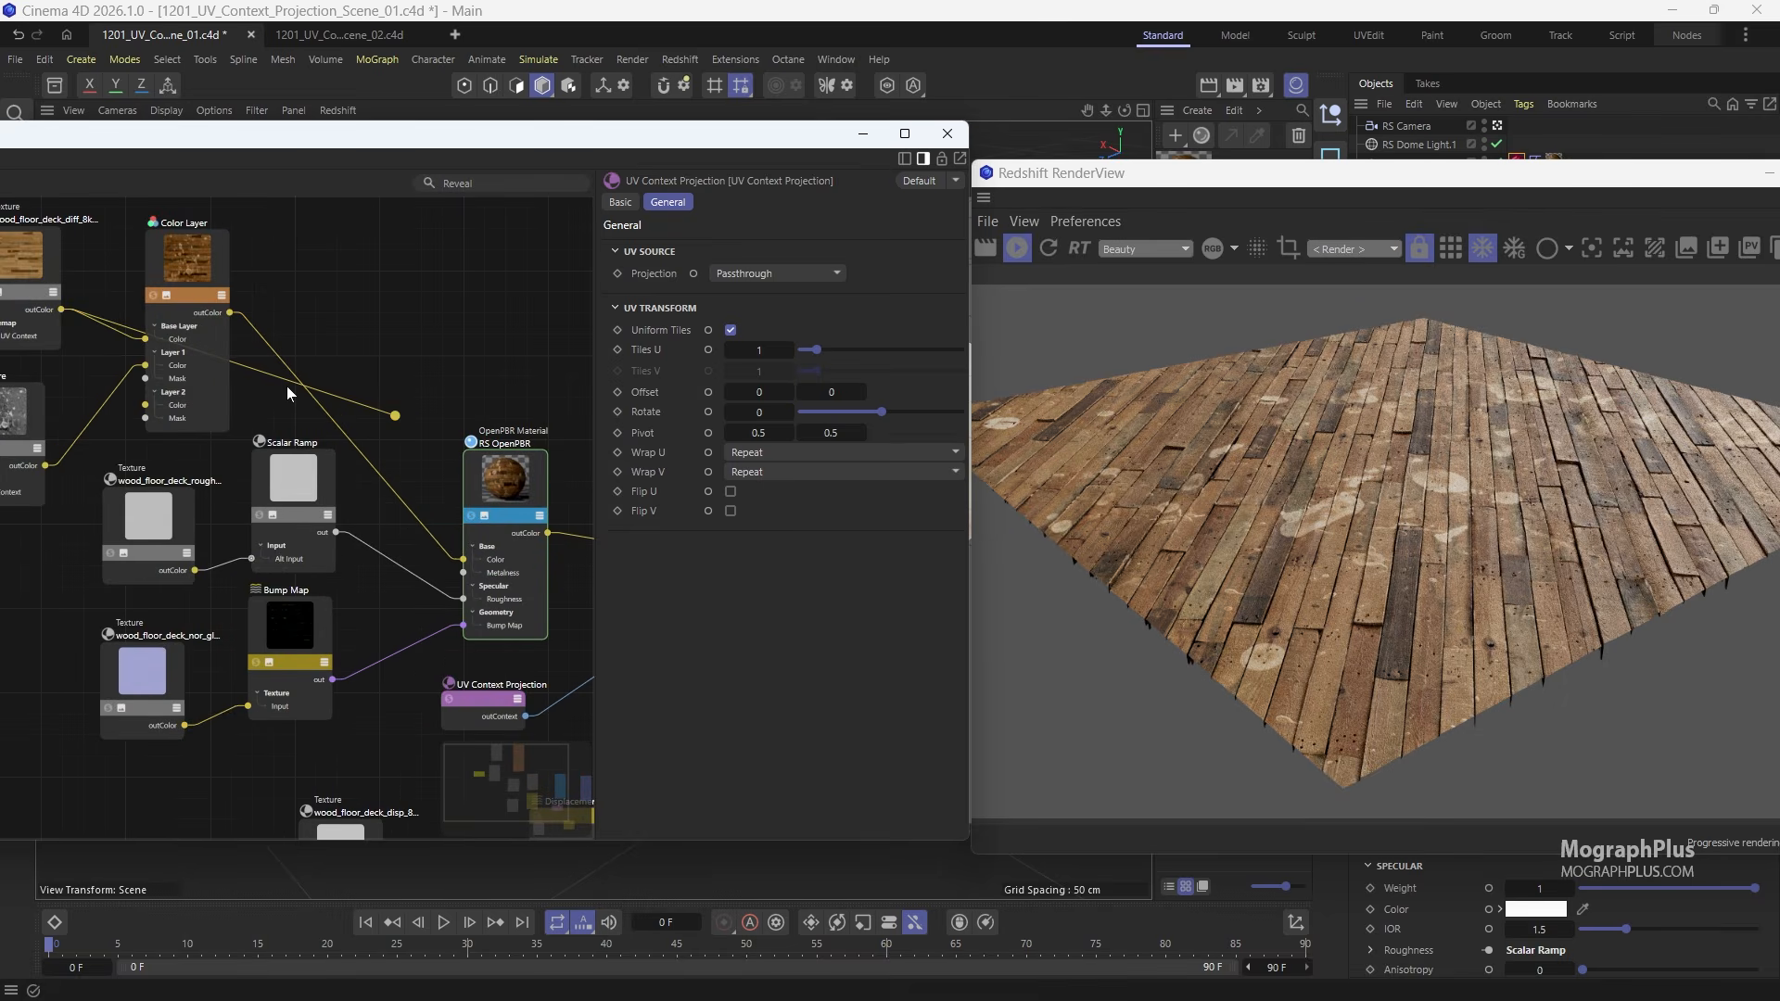
{"action": "left_click_drag", "start_coordinate": [404, 418], "coordinate": [472, 568]}
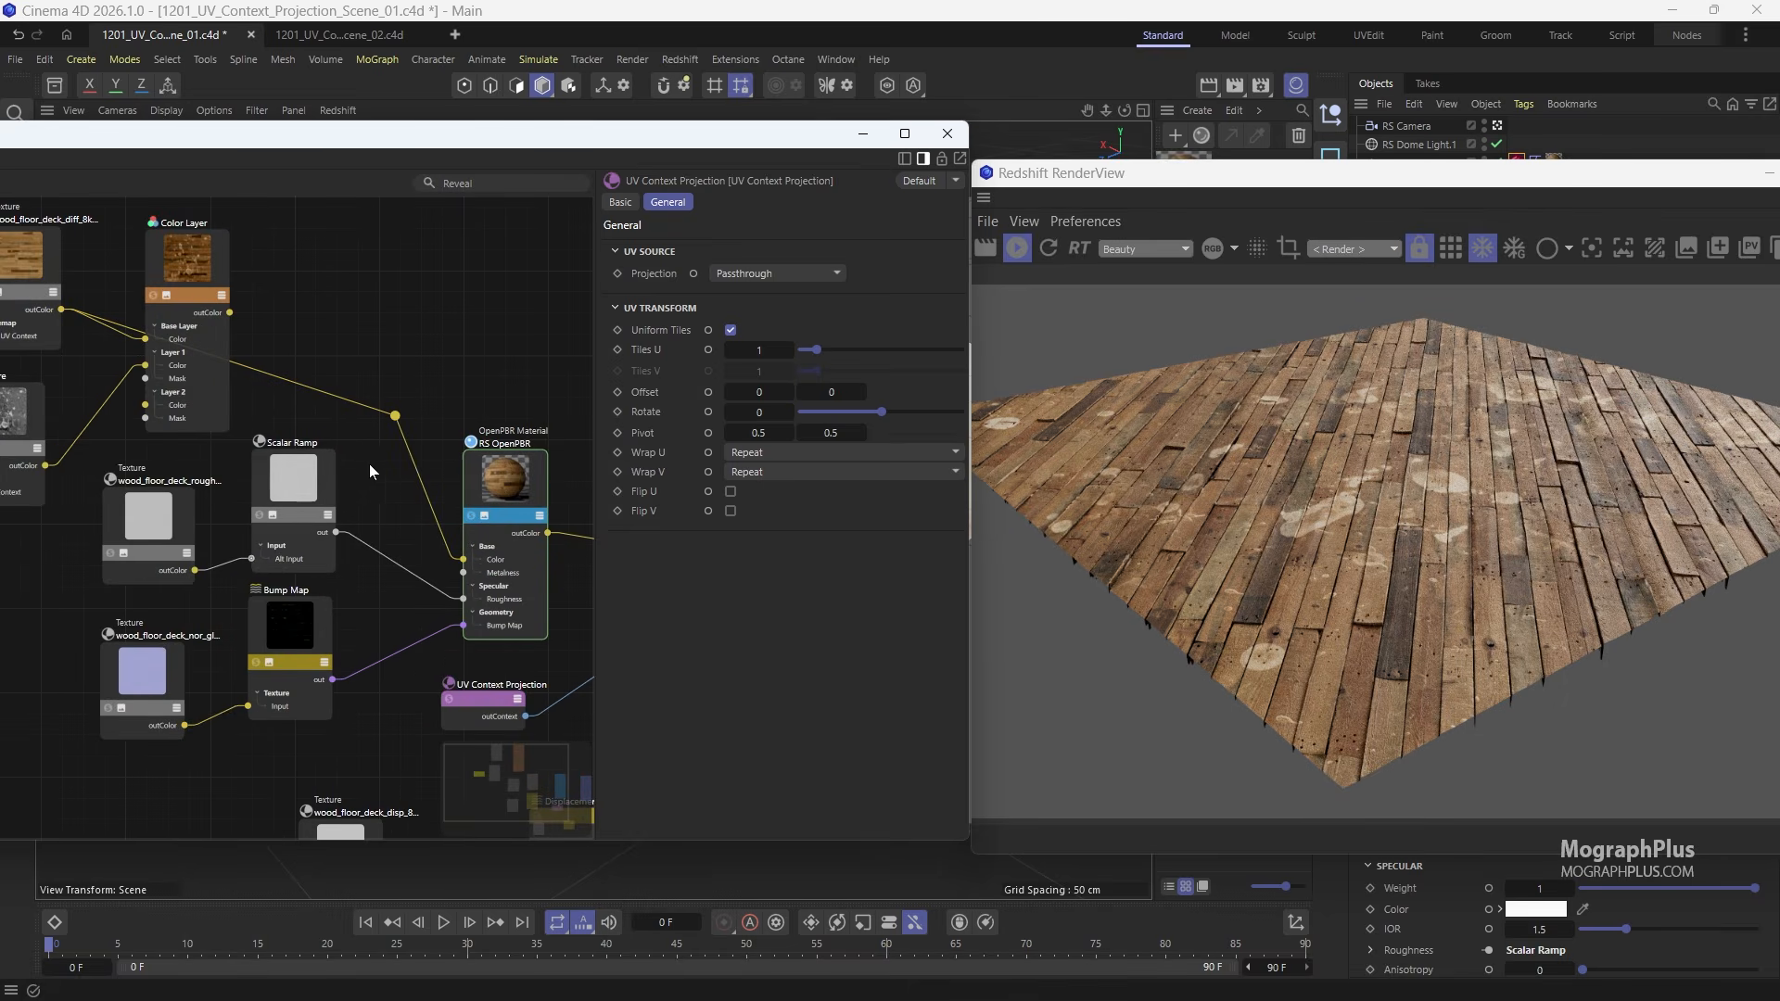
{"action": "middle_click_drag", "start_coordinate": [368, 463], "coordinate": [446, 478]}
{"action": "scroll", "coordinate": [269, 454], "scroll_direction": "down", "scroll_amount": 2}
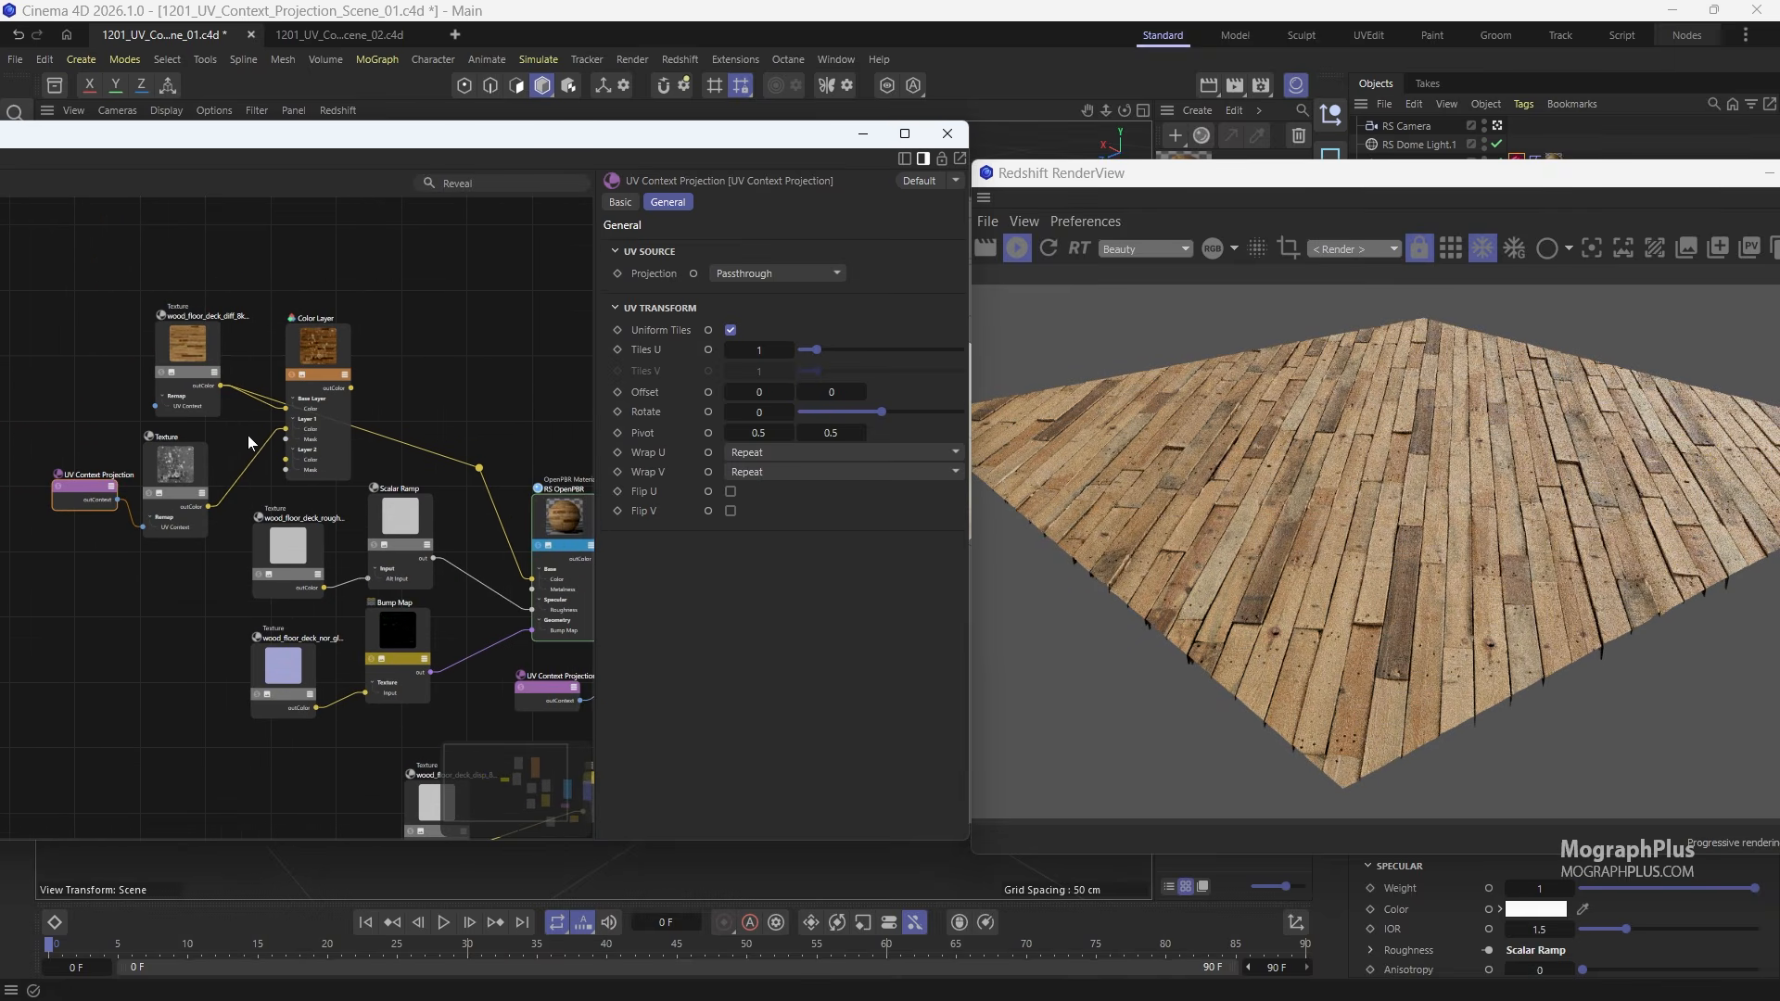
{"action": "scroll", "coordinate": [223, 437], "scroll_direction": "down", "scroll_amount": 2}
{"action": "middle_click_drag", "start_coordinate": [213, 438], "coordinate": [127, 367]}
{"action": "middle_click_drag", "start_coordinate": [359, 509], "coordinate": [349, 498]}
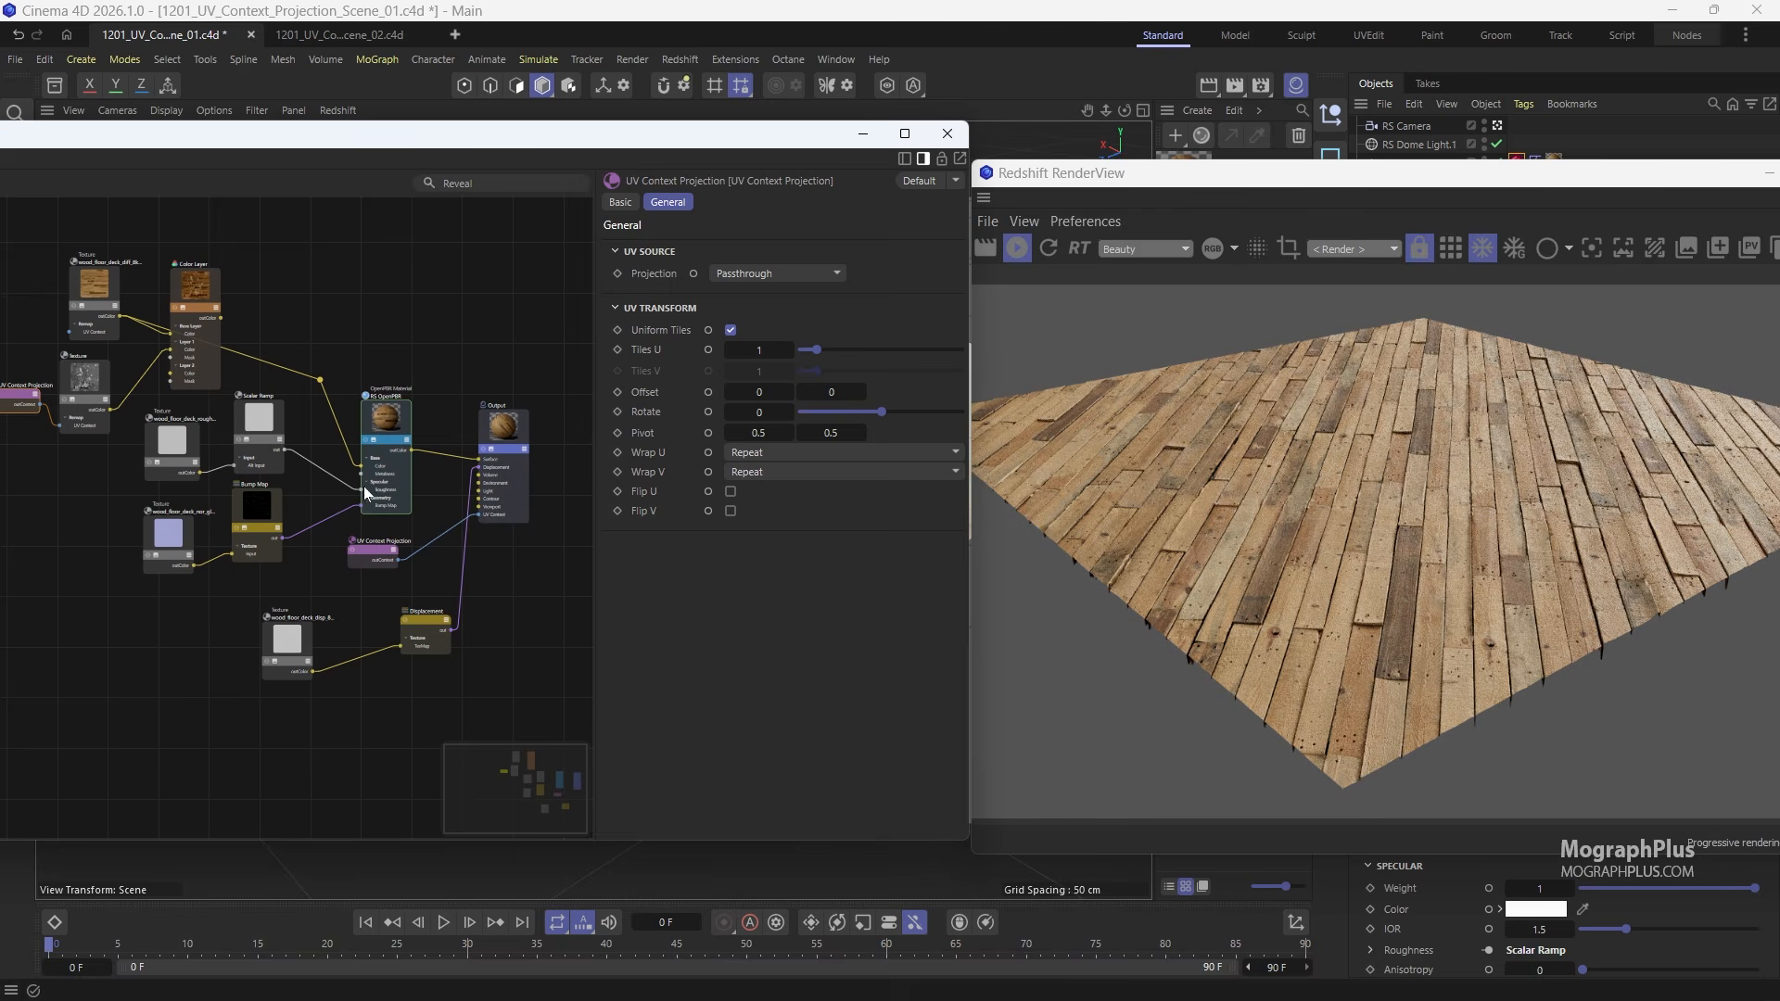
{"action": "middle_click_drag", "start_coordinate": [88, 488], "coordinate": [187, 493]}
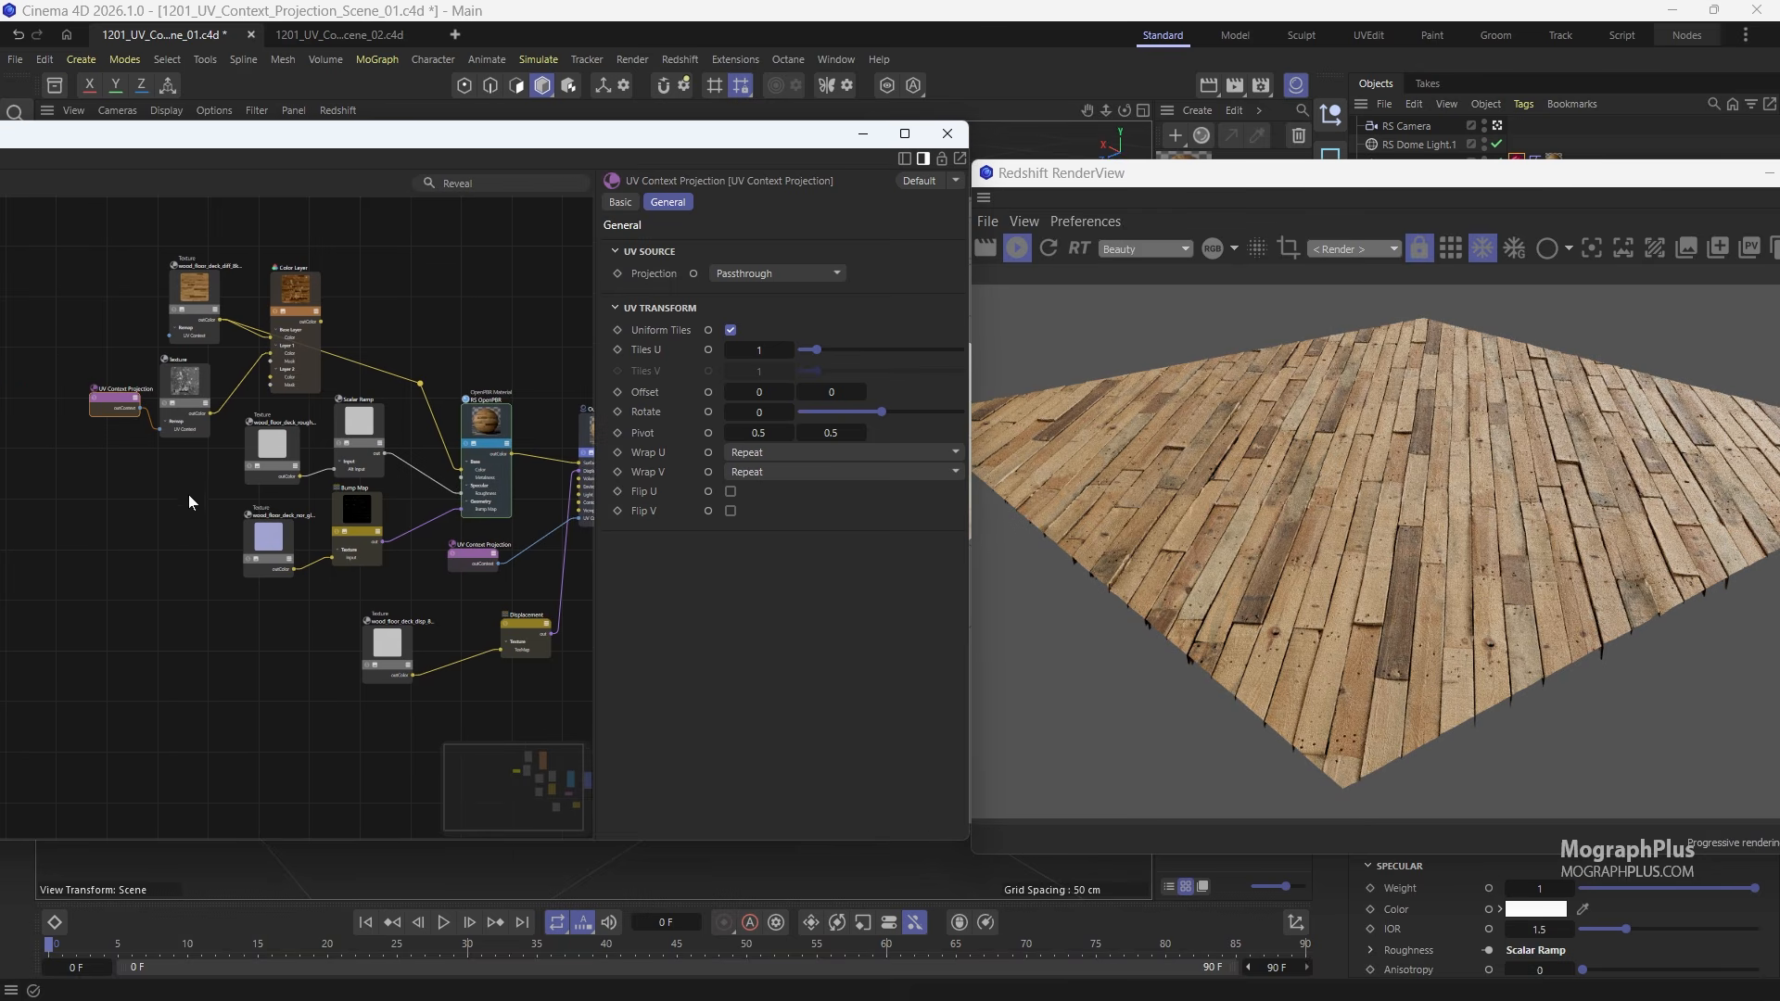
{"action": "left_click", "coordinate": [191, 505]}
{"action": "key", "text": "shift+c"}
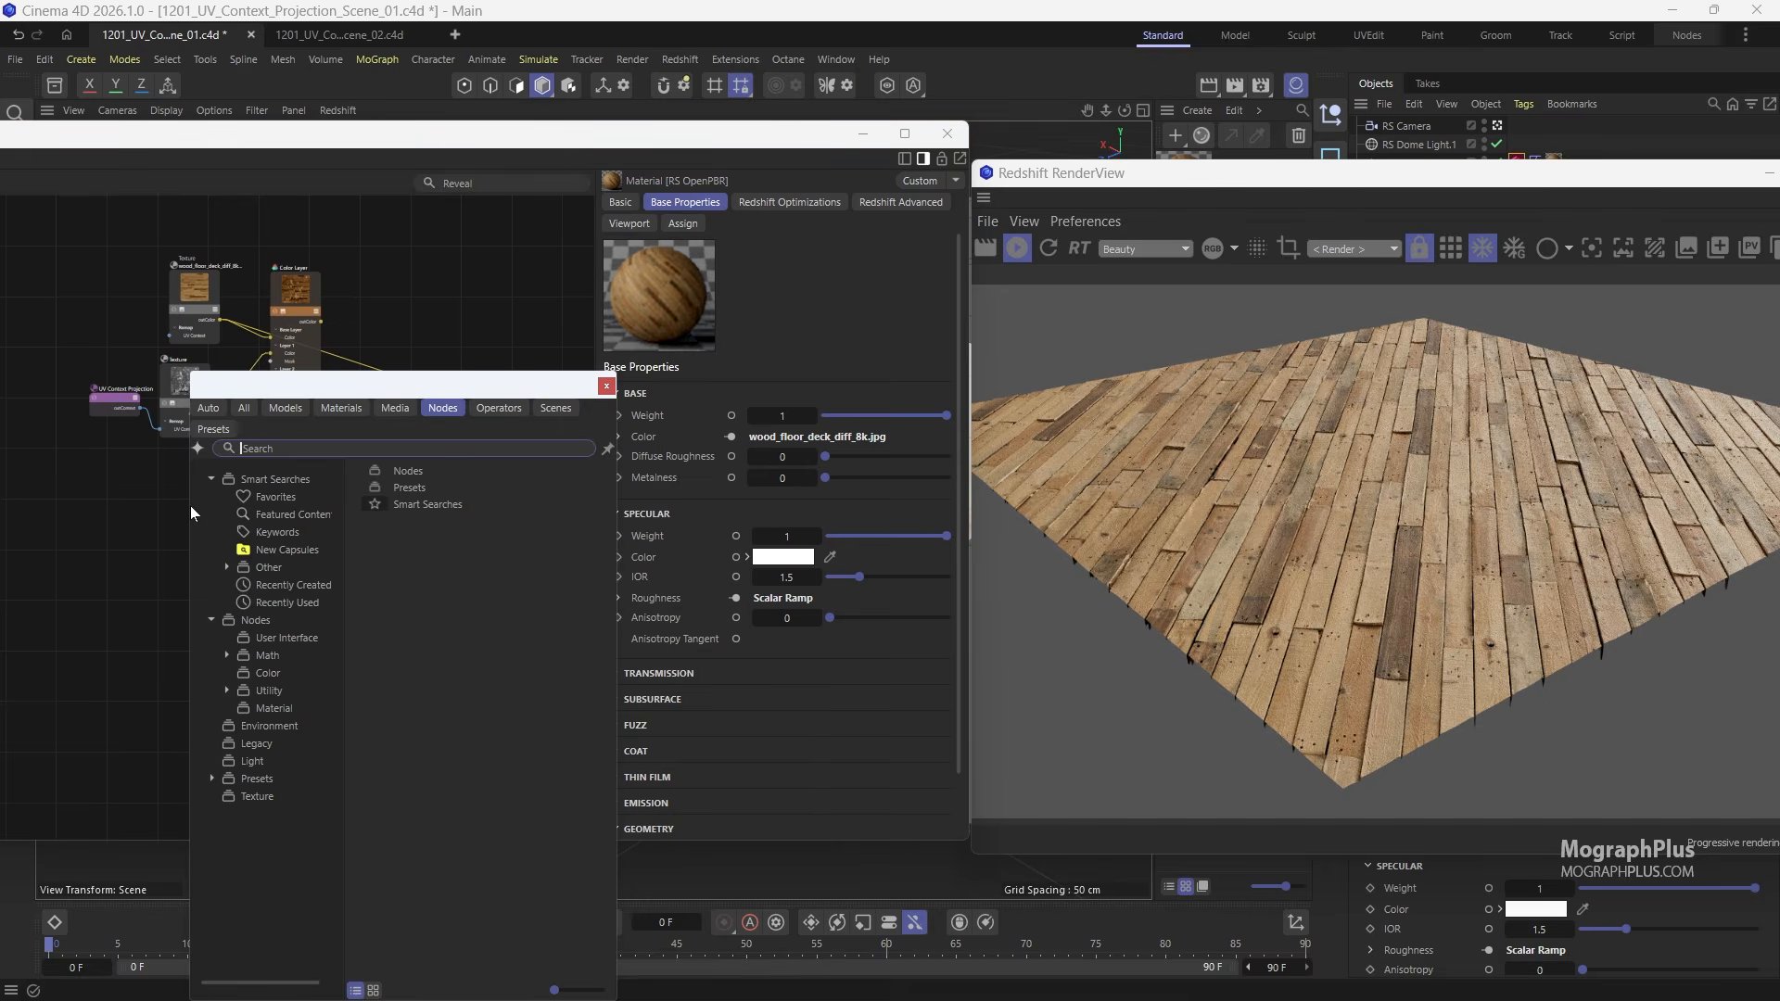
{"action": "type", "text": "ncise"}
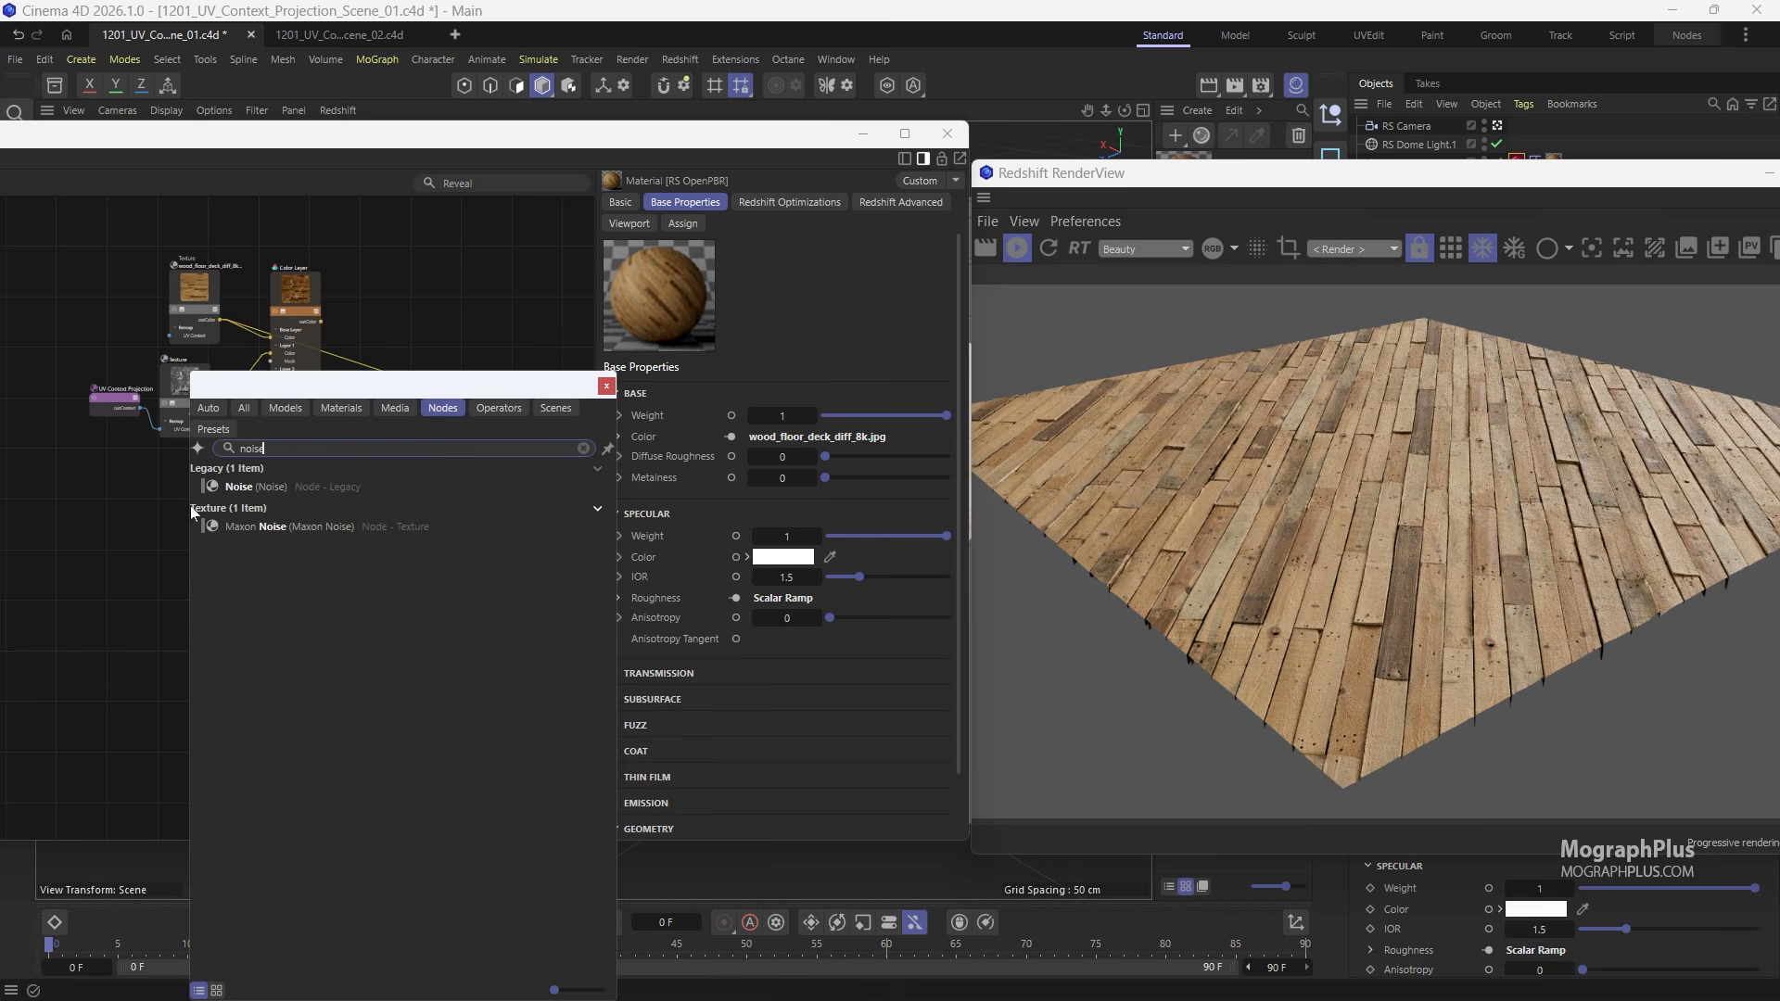
{"action": "key", "text": "Down"}
{"action": "key", "text": "Return"}
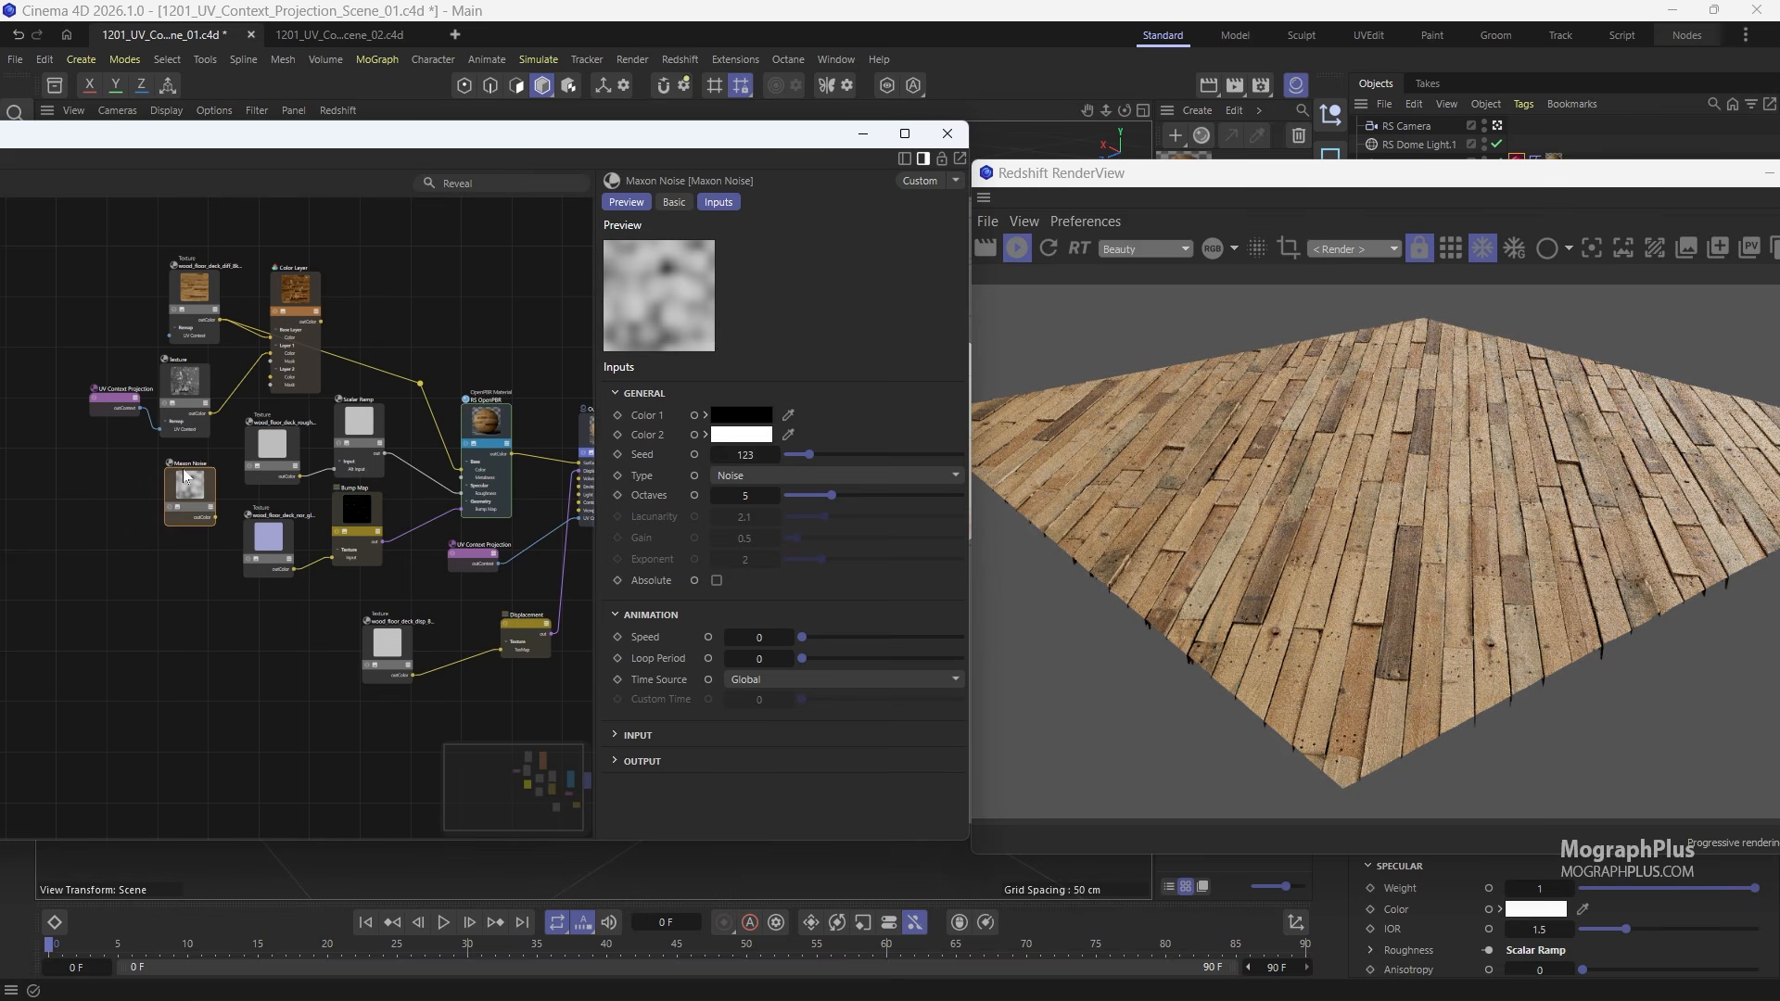
{"action": "key", "text": "Delete"}
Step: Inspect the settings of the OpenPBR Material, UV Context Projection, Displacement and Output nodes in turn
{"action": "middle_click_drag", "start_coordinate": [275, 474], "coordinate": [218, 478]}
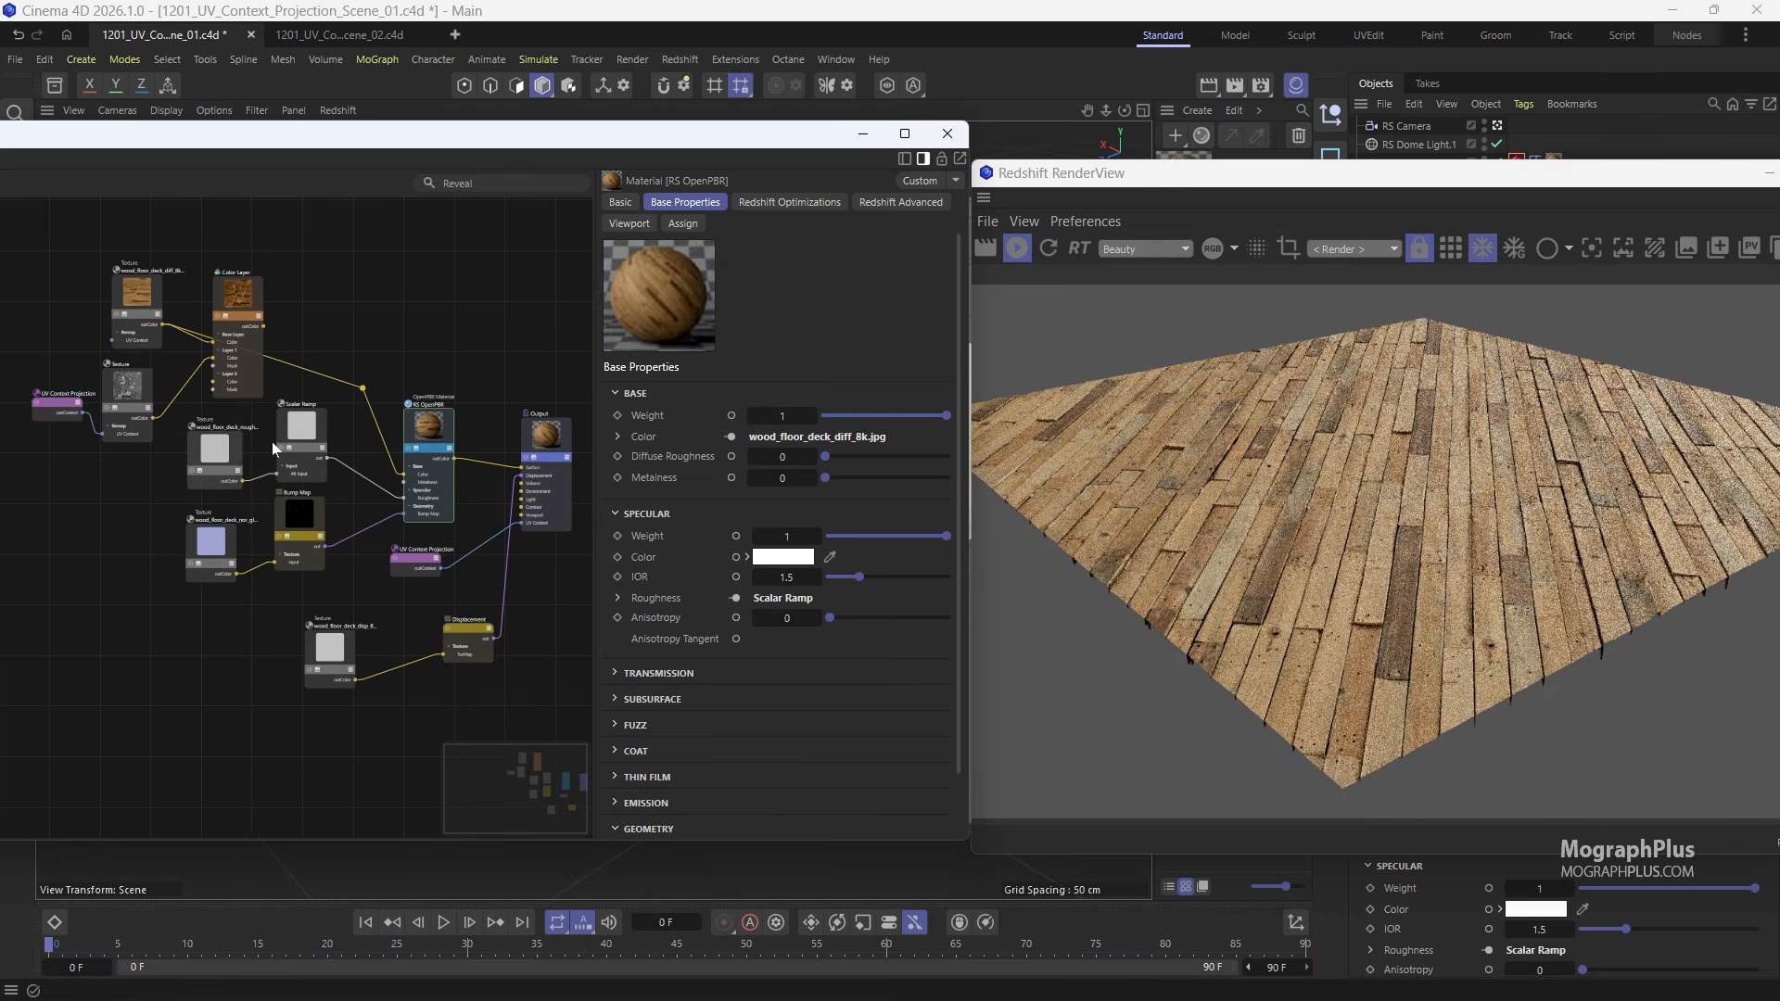
{"action": "scroll", "coordinate": [431, 408], "scroll_direction": "up", "scroll_amount": 4}
{"action": "left_click", "coordinate": [380, 393]}
{"action": "scroll", "coordinate": [354, 353], "scroll_direction": "down", "scroll_amount": 3}
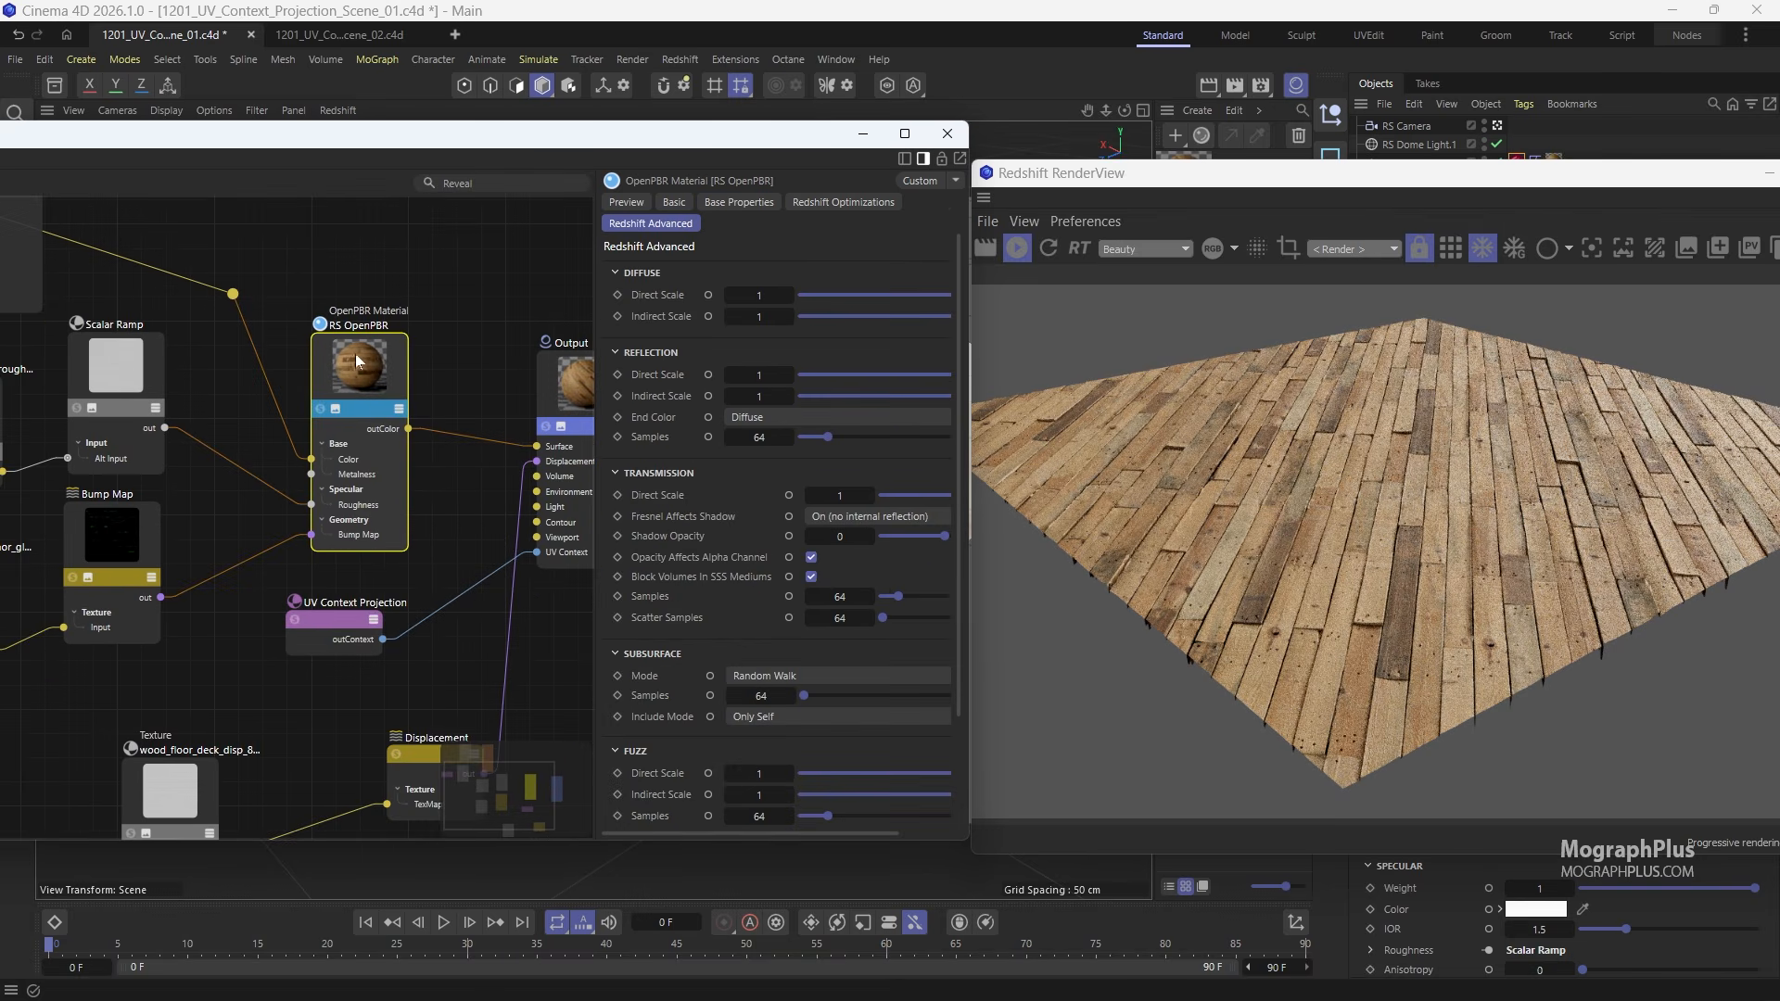
{"action": "left_click", "coordinate": [276, 586]}
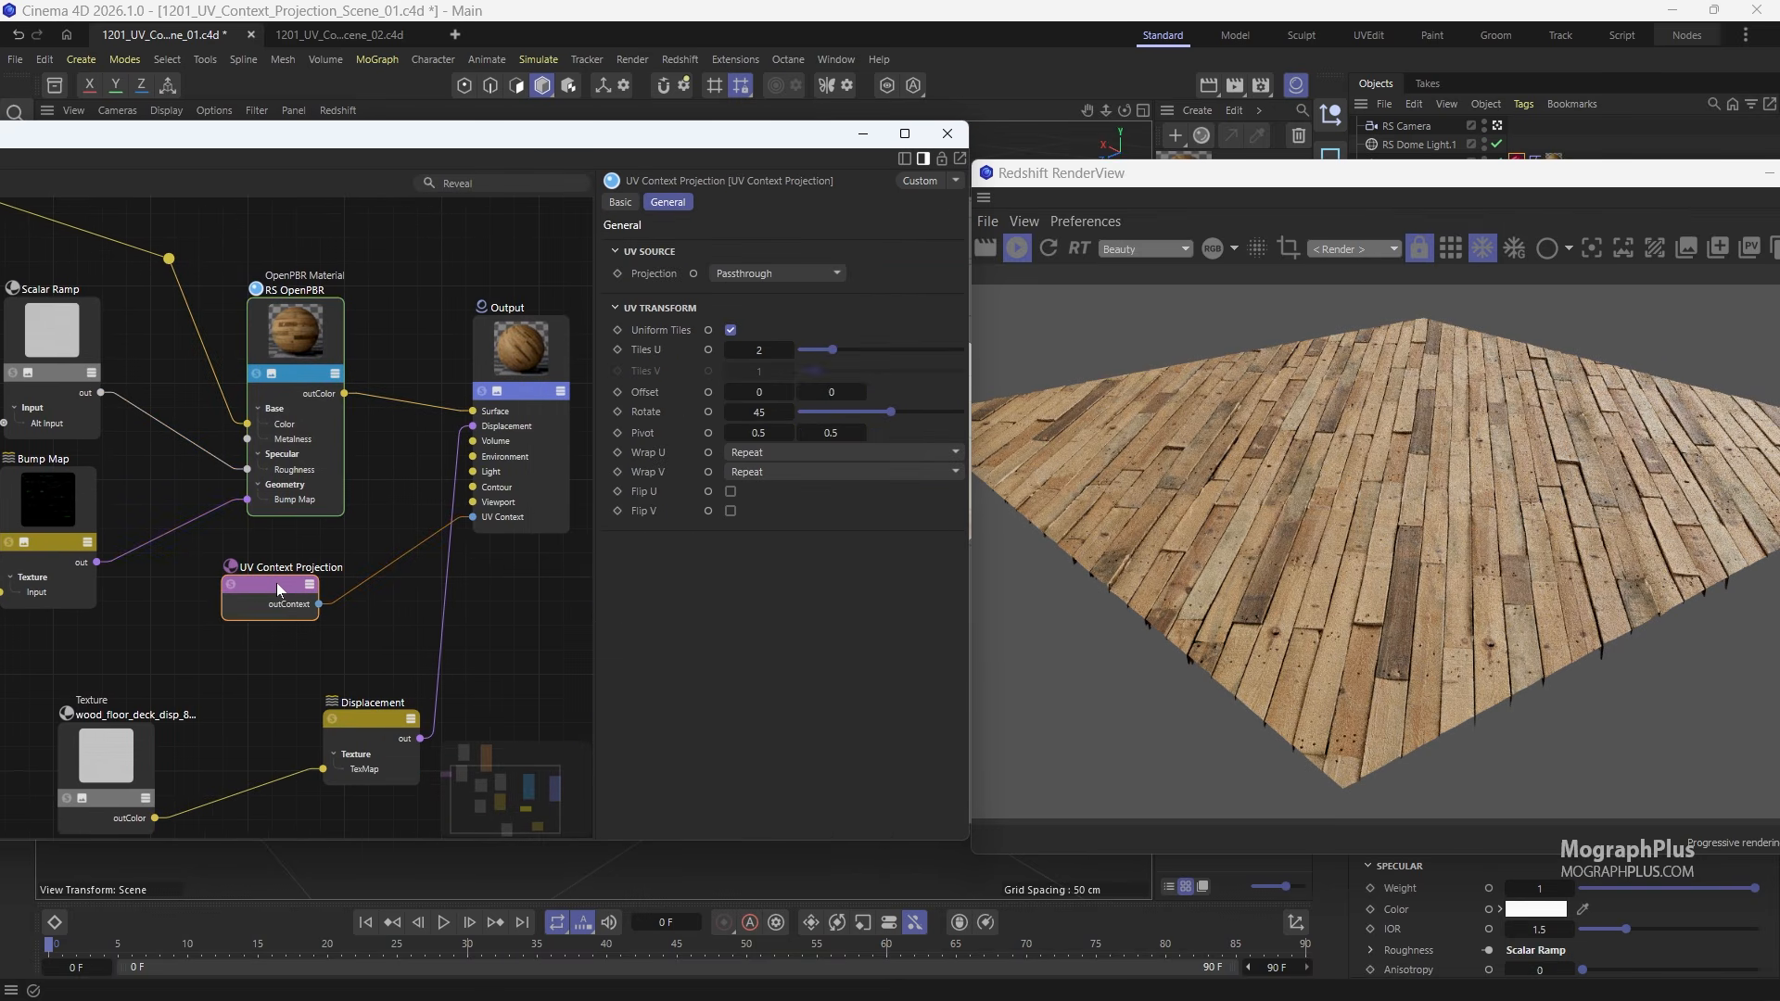
{"action": "left_click", "coordinate": [374, 720]}
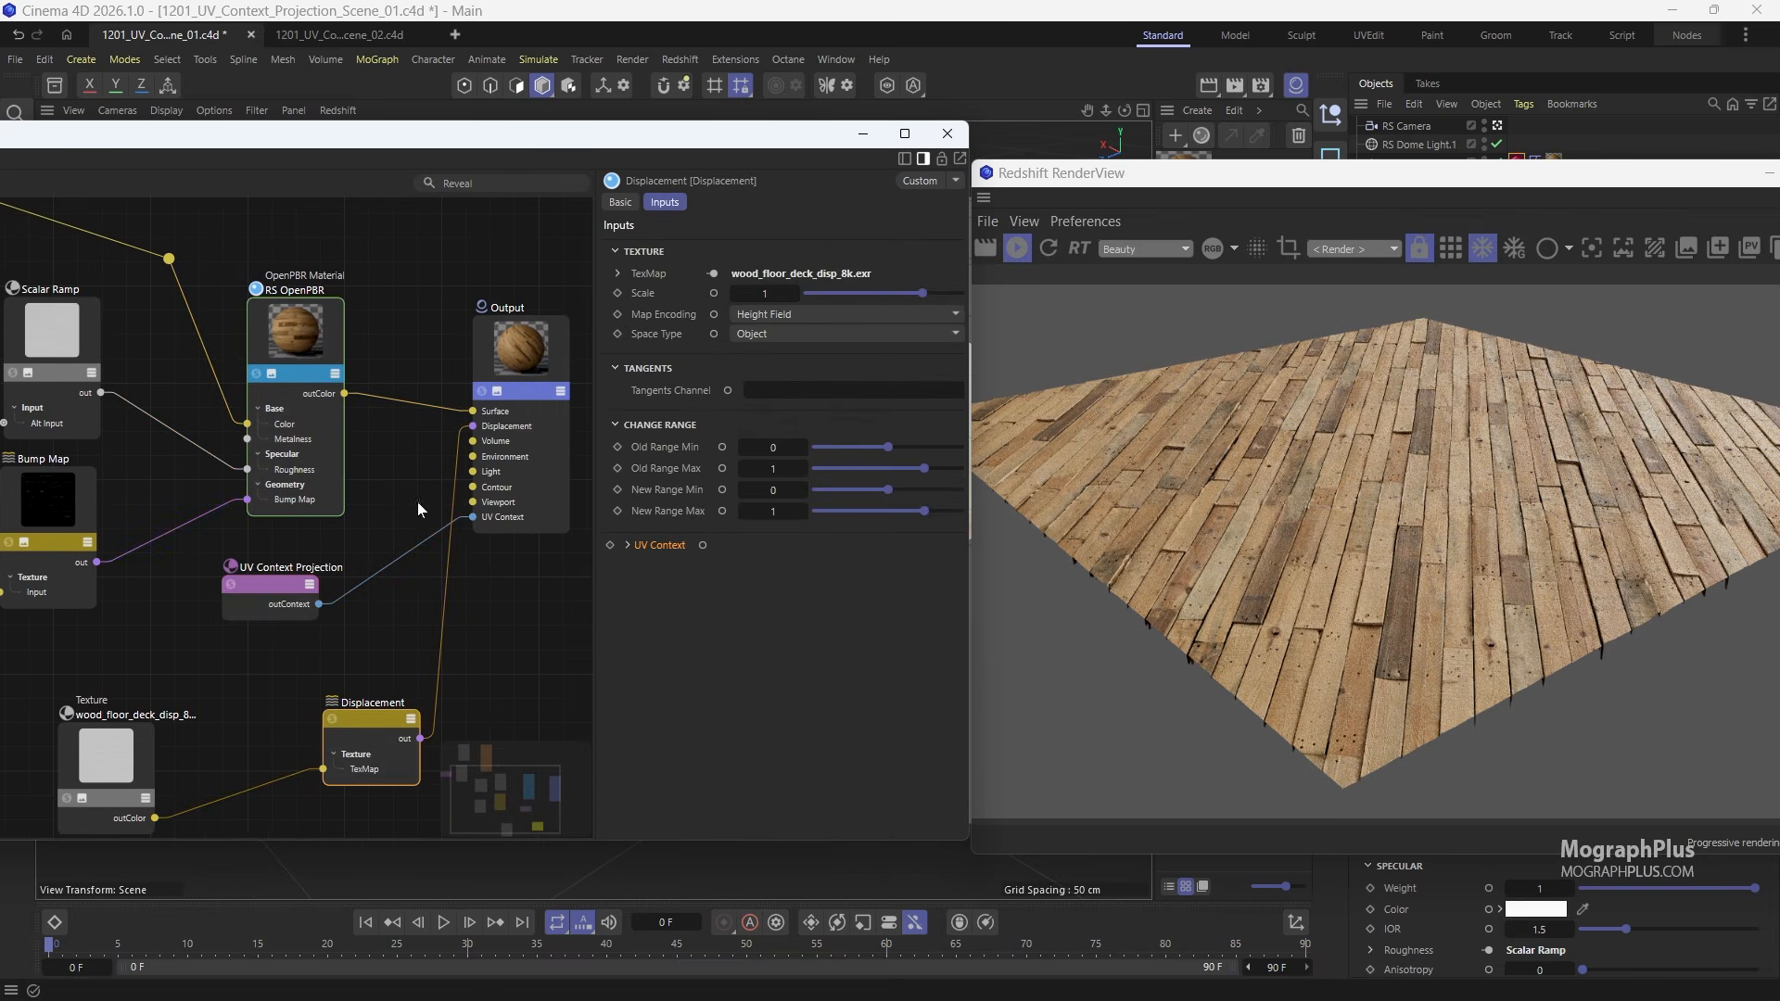
{"action": "left_click", "coordinate": [516, 349]}
{"action": "scroll", "coordinate": [430, 426], "scroll_direction": "down", "scroll_amount": 5}
{"action": "scroll", "coordinate": [389, 482], "scroll_direction": "up", "scroll_amount": 2}
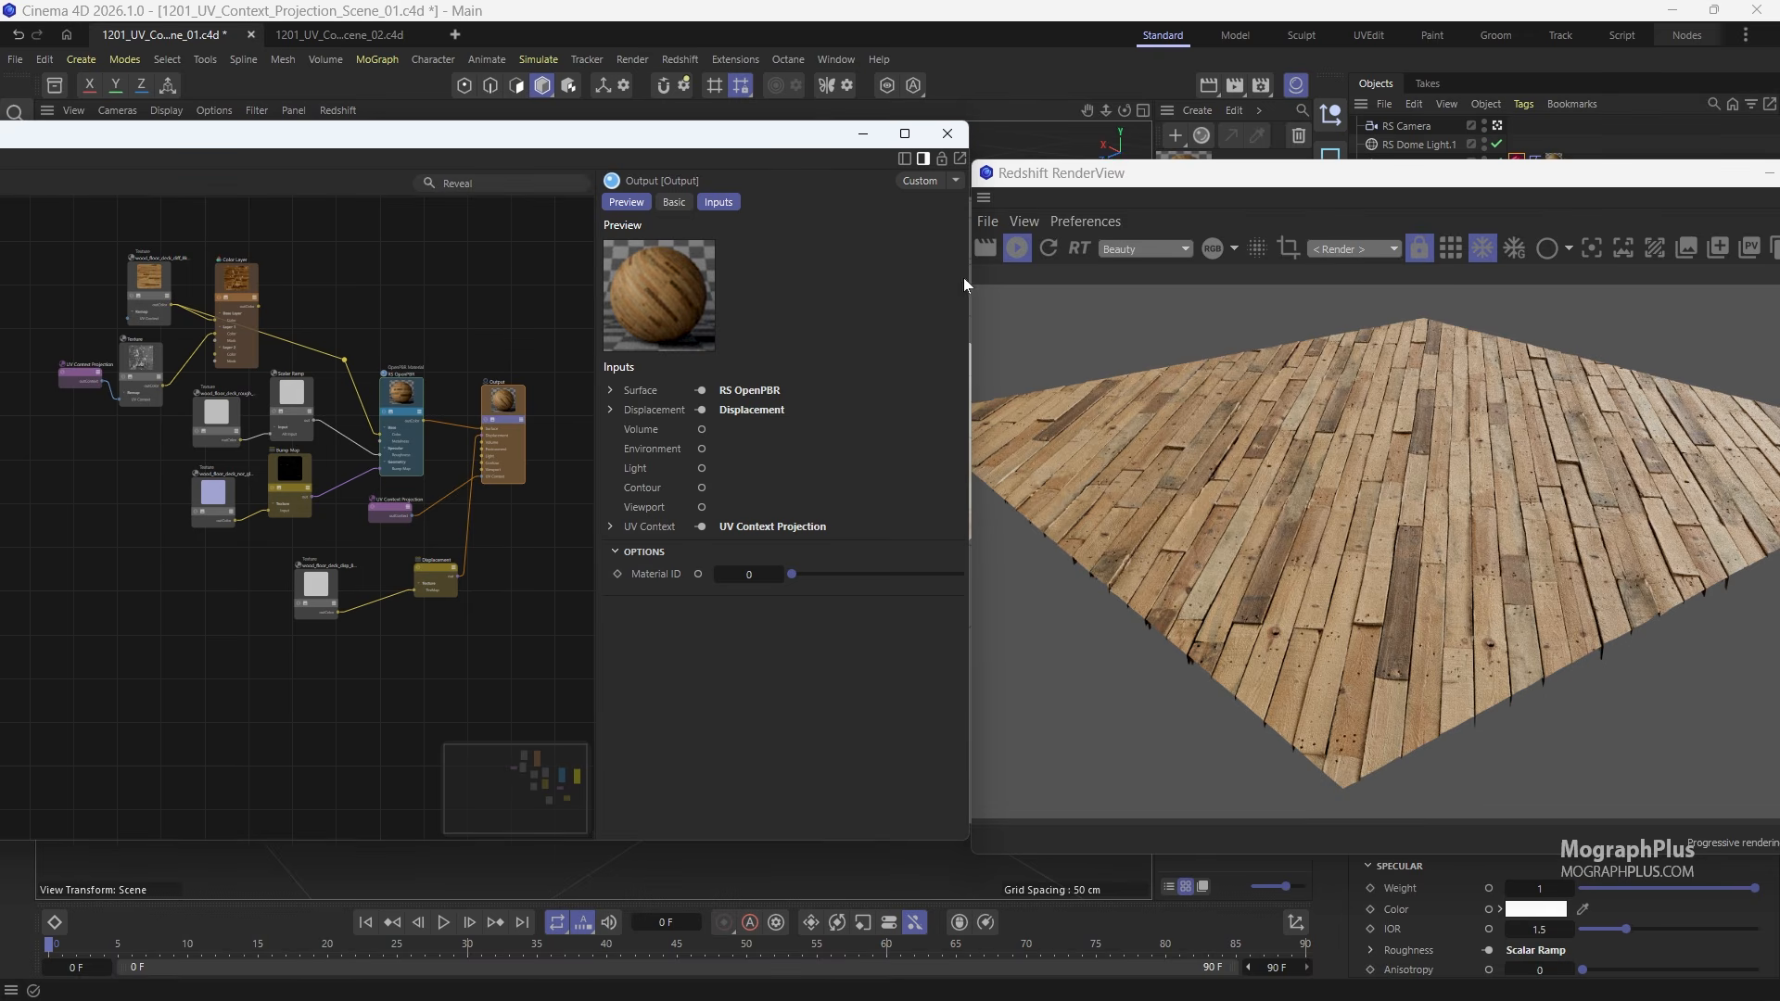
Step: Close the Node Editor and the Redshift RenderView, and switch to the 1201_UV_Context_Projection_Scene_02.c4d document
{"action": "left_click", "coordinate": [946, 132]}
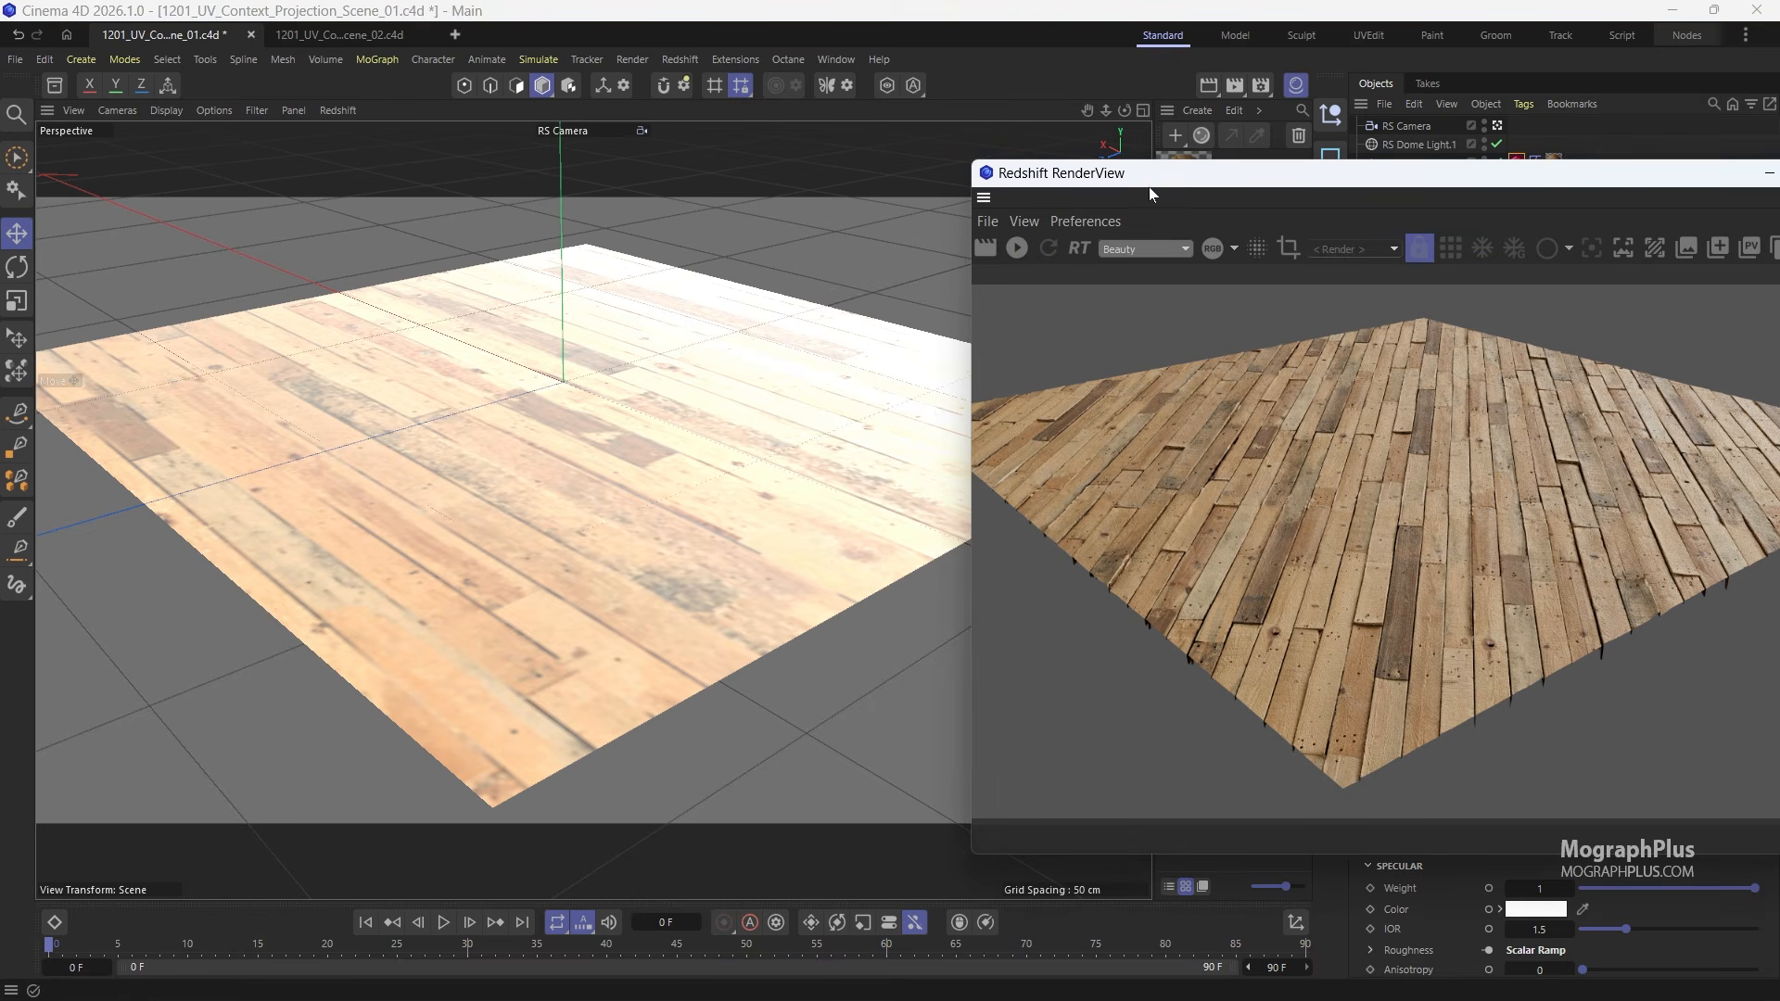
{"action": "left_click_drag", "start_coordinate": [1149, 186], "coordinate": [557, 249]}
{"action": "left_click", "coordinate": [1257, 242]}
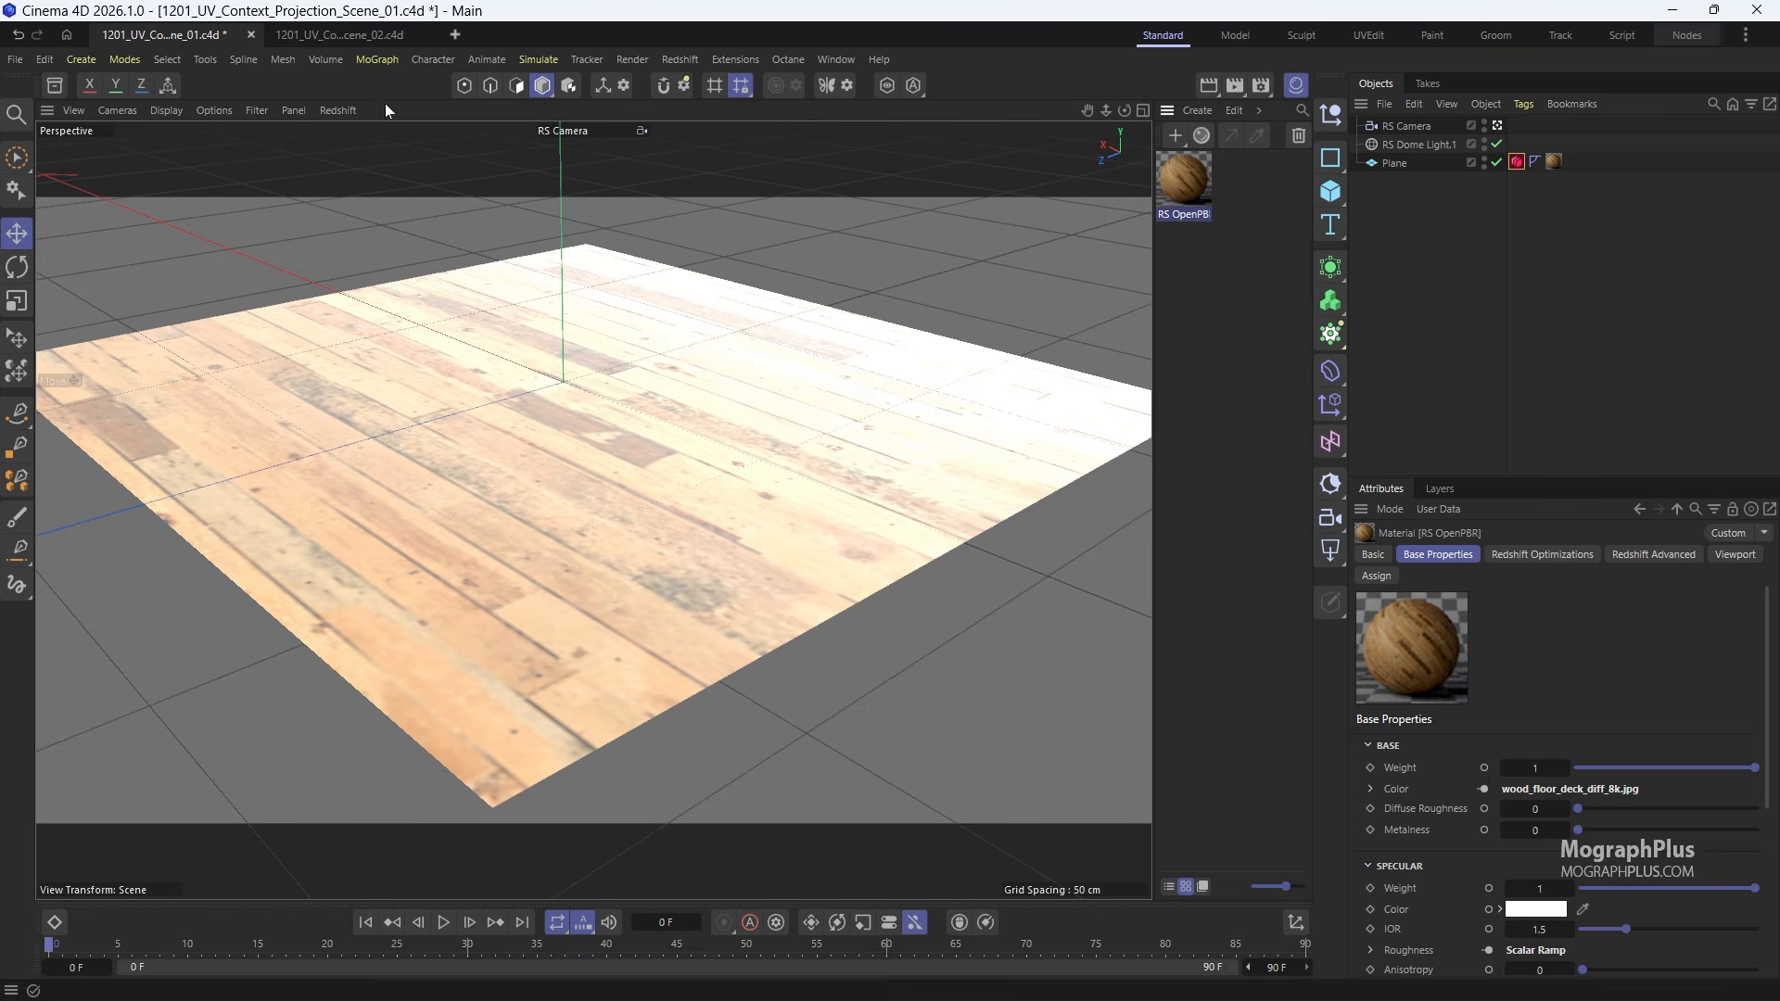
{"action": "left_click", "coordinate": [354, 32]}
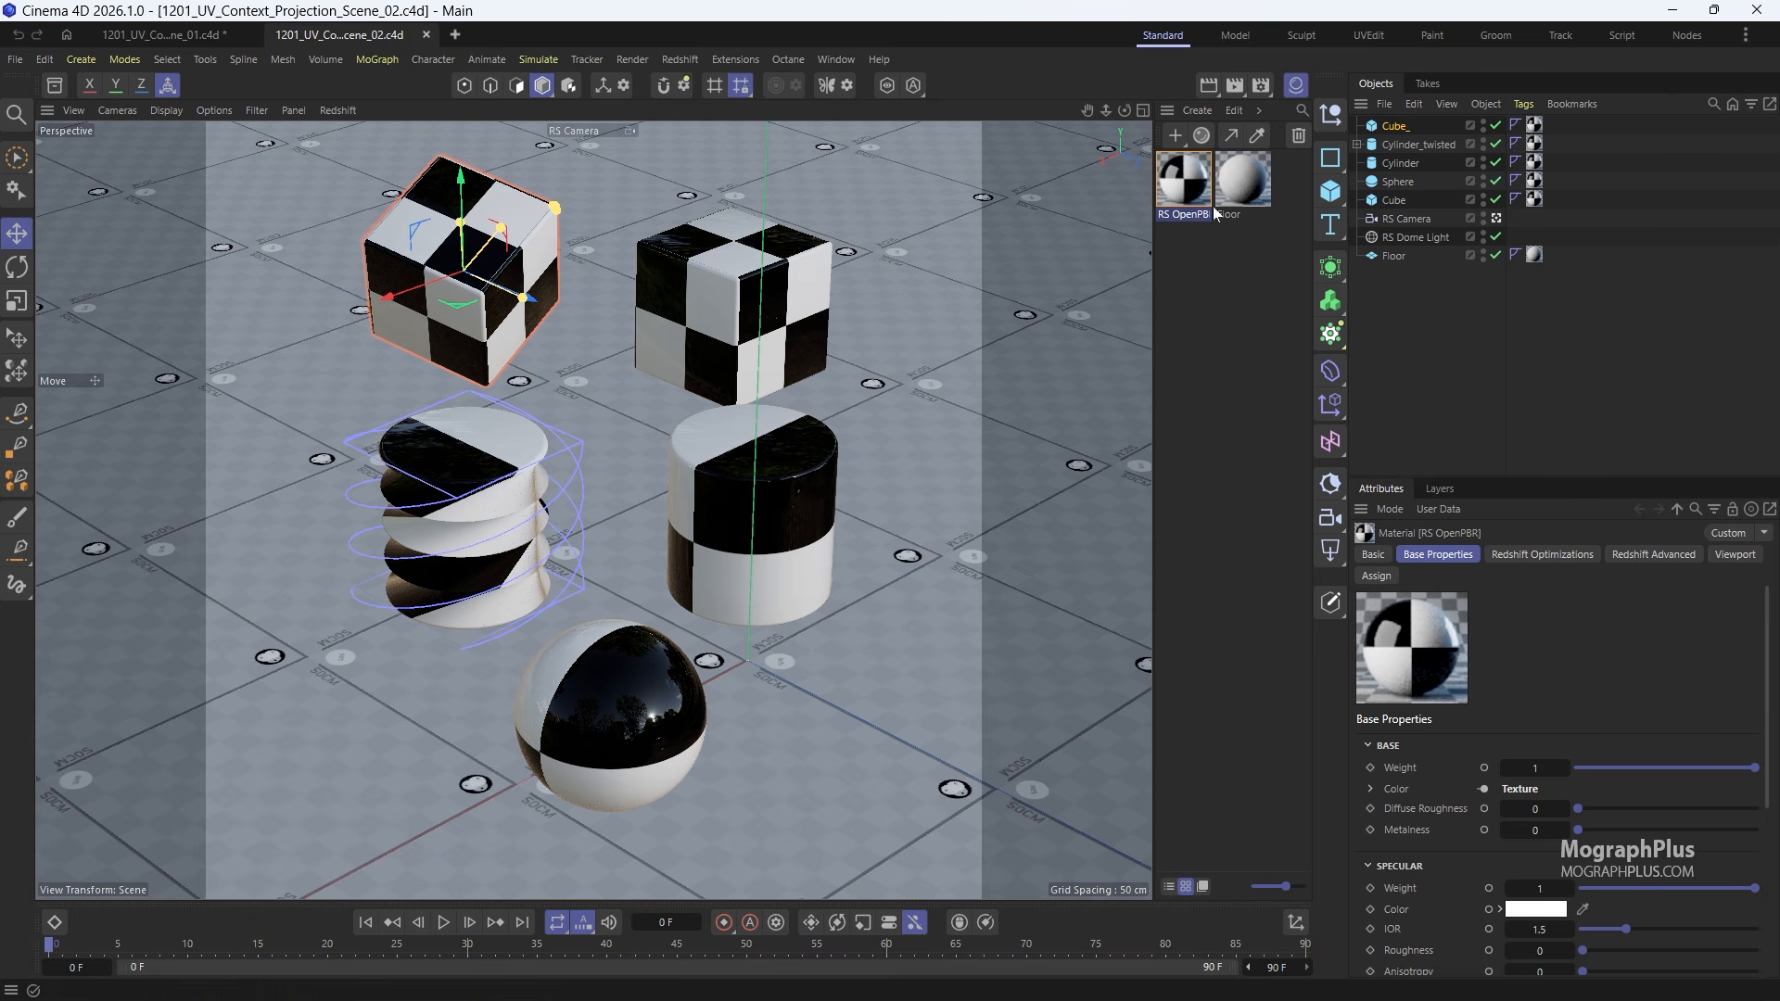
Step: Open the checkered RS OpenPBR material's node graph and arrange it beside an enlarged Redshift RenderView
{"action": "double_click", "coordinate": [1177, 181]}
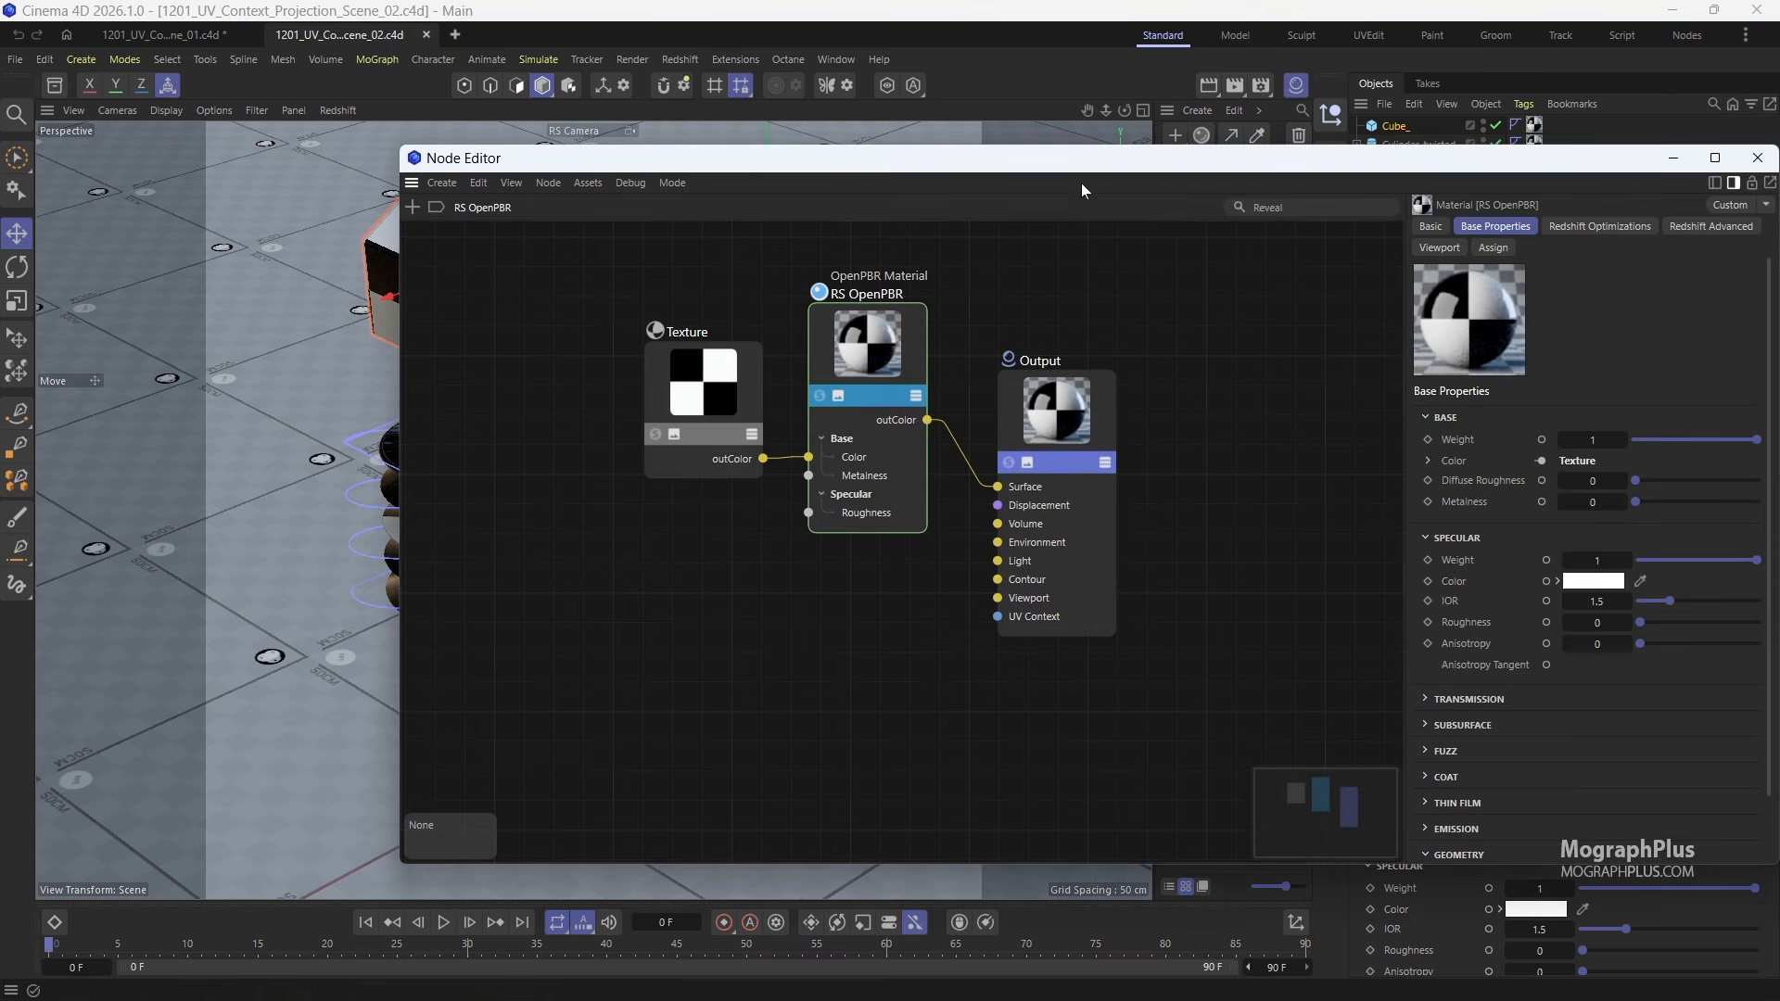
{"action": "left_click_drag", "start_coordinate": [1085, 156], "coordinate": [576, 165]}
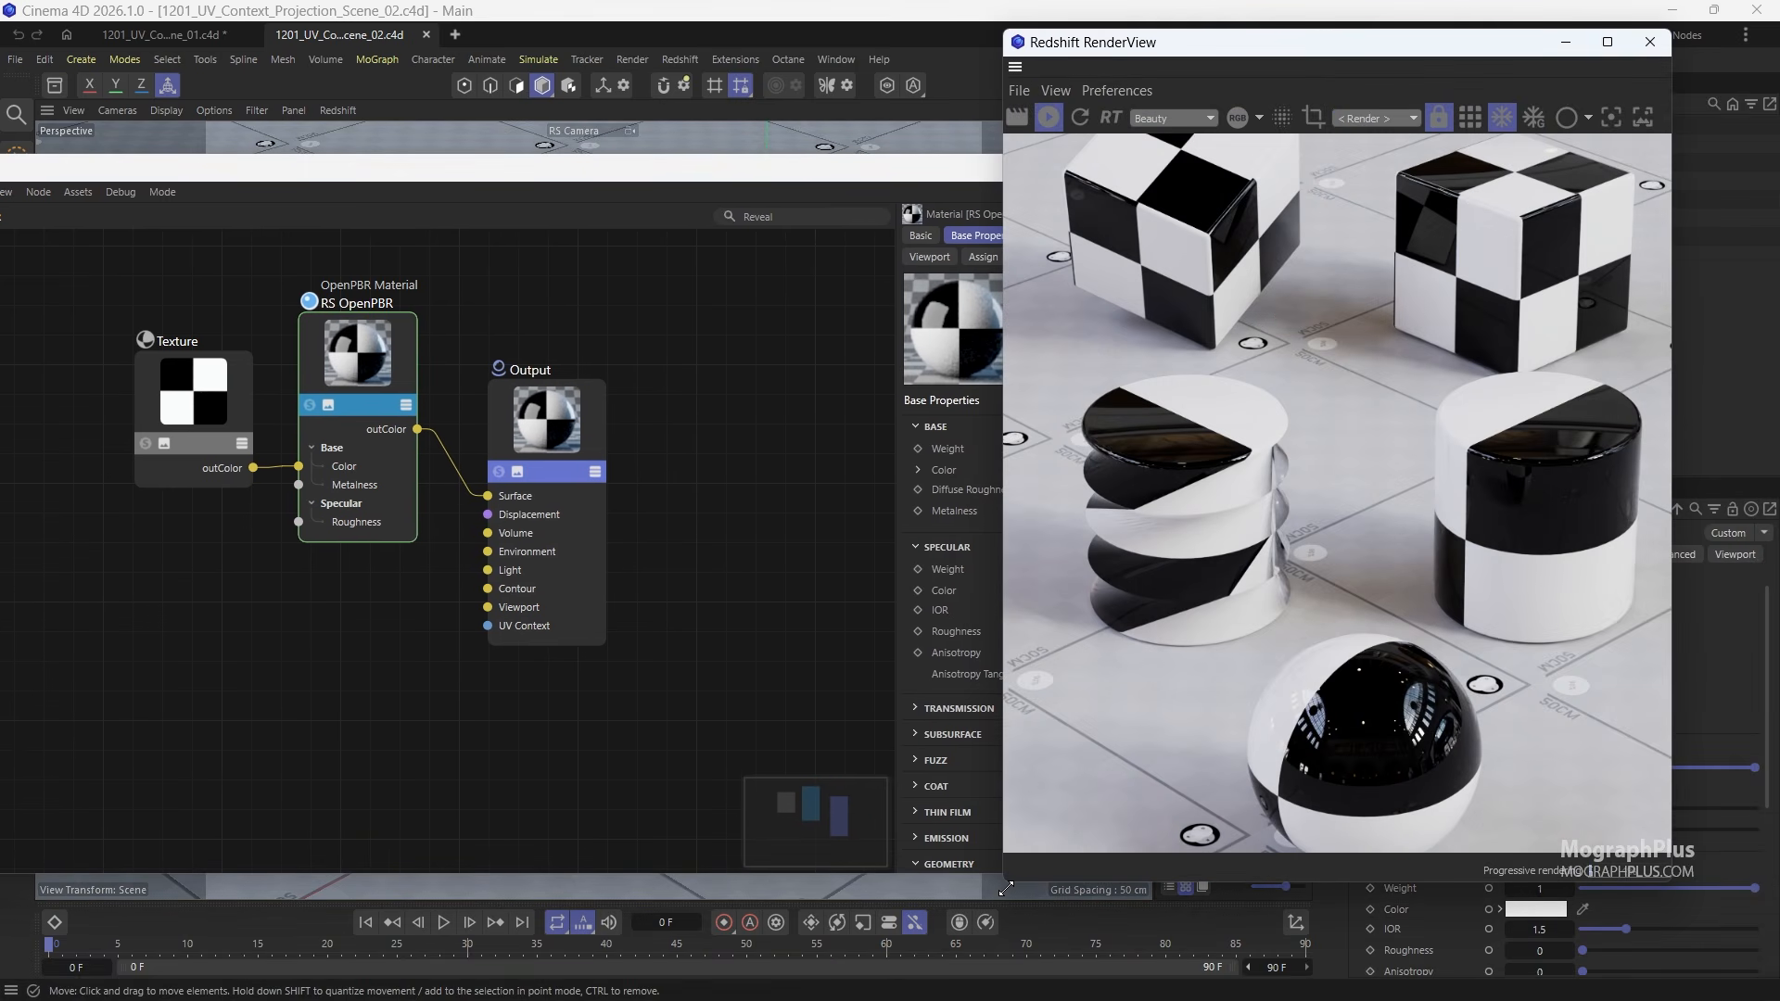
{"action": "left_click_drag", "start_coordinate": [1003, 881], "coordinate": [891, 950]}
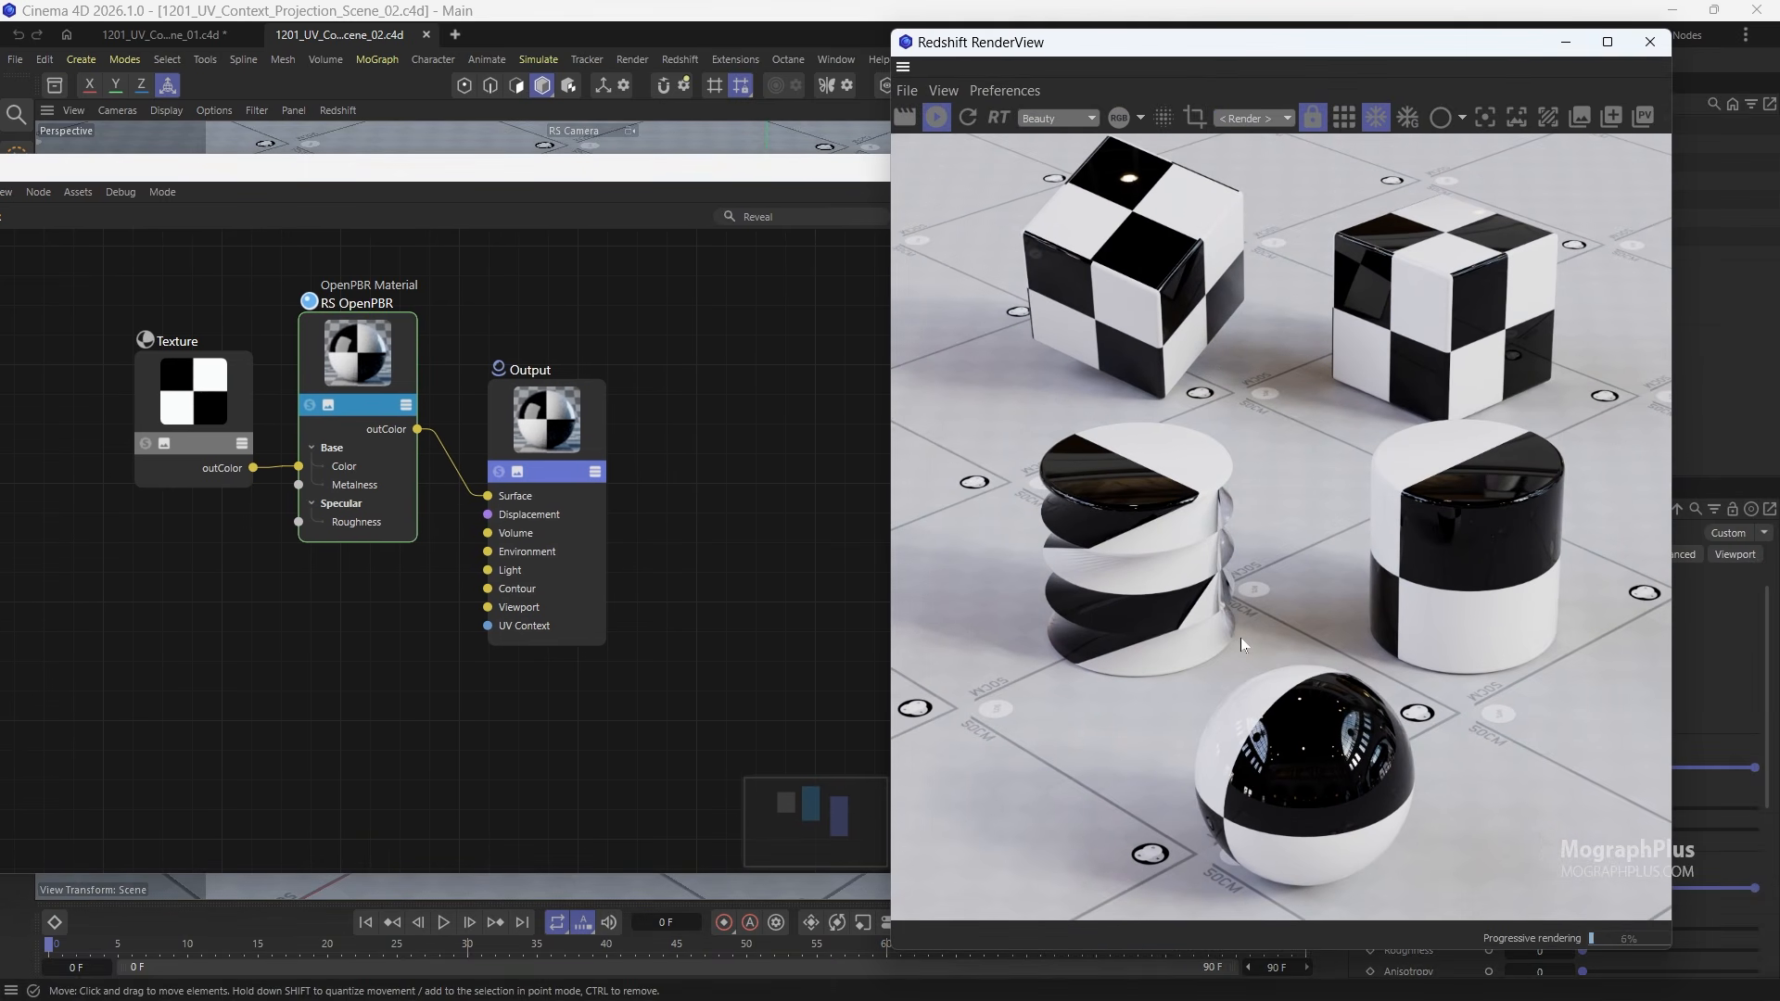
Step: Add a UV Context Projection node below the OpenPBR material and connect its outContext to the Output's UV Context
{"action": "left_click", "coordinate": [655, 692]}
{"action": "double_click", "coordinate": [402, 670]}
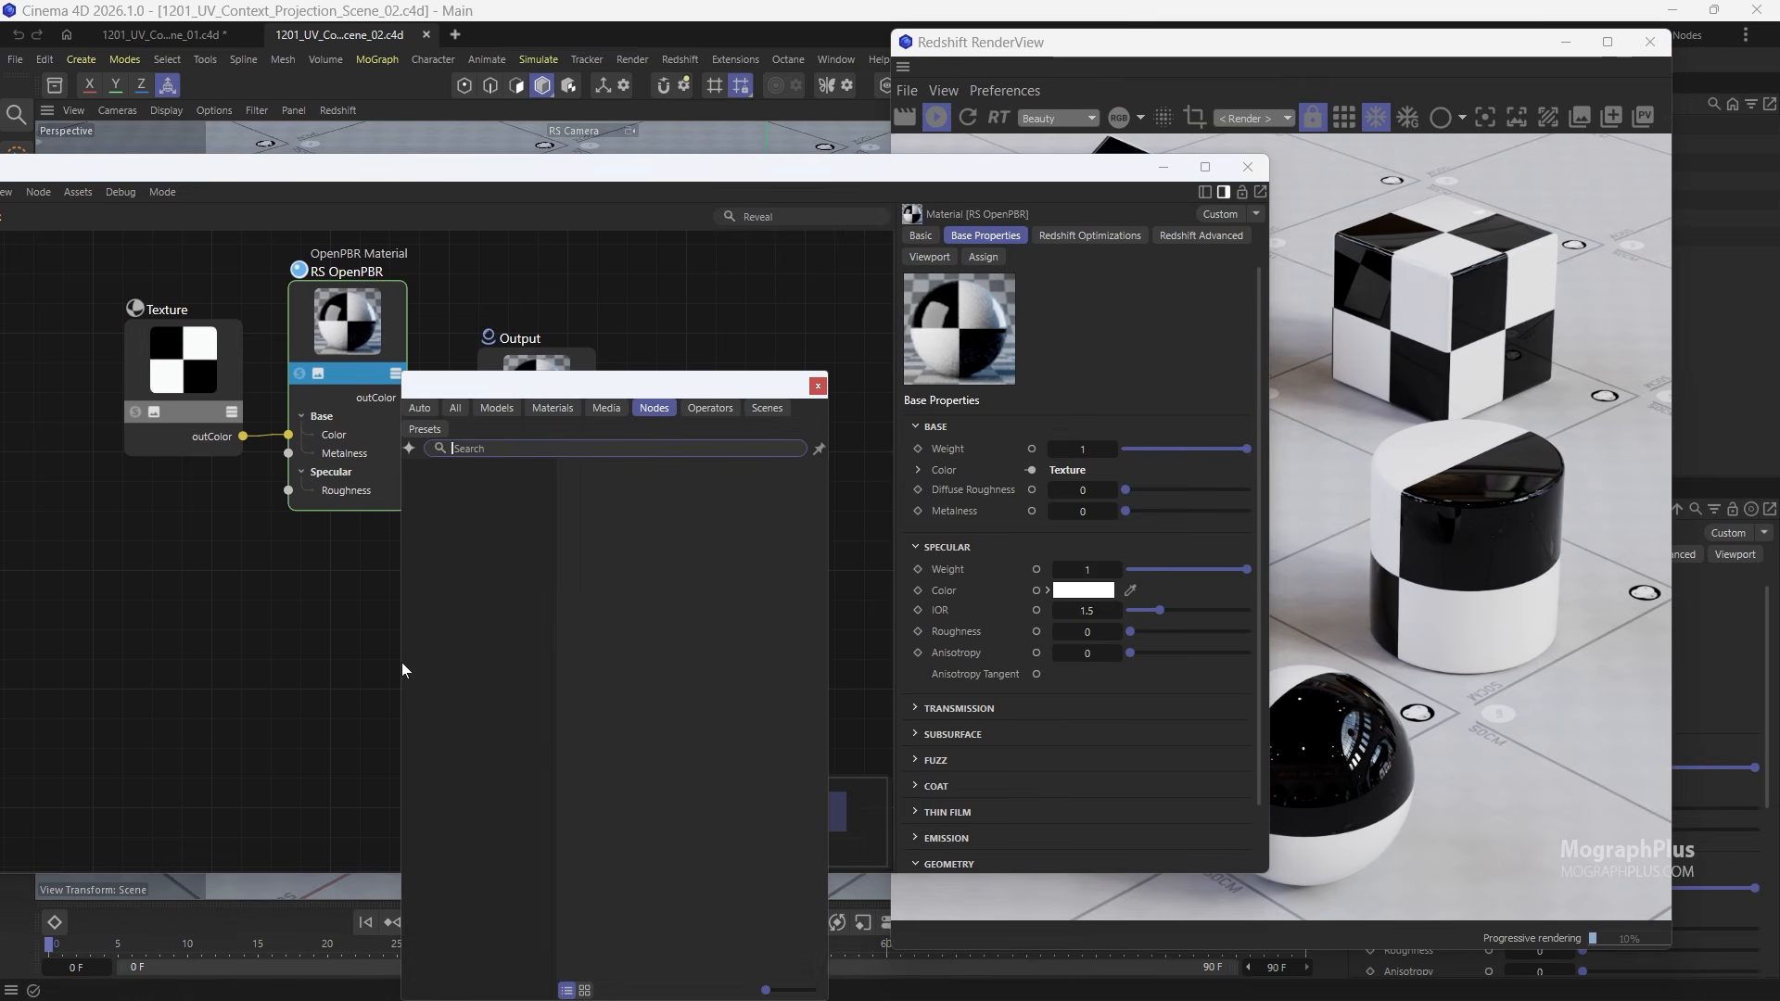
{"action": "type", "text": "uv"}
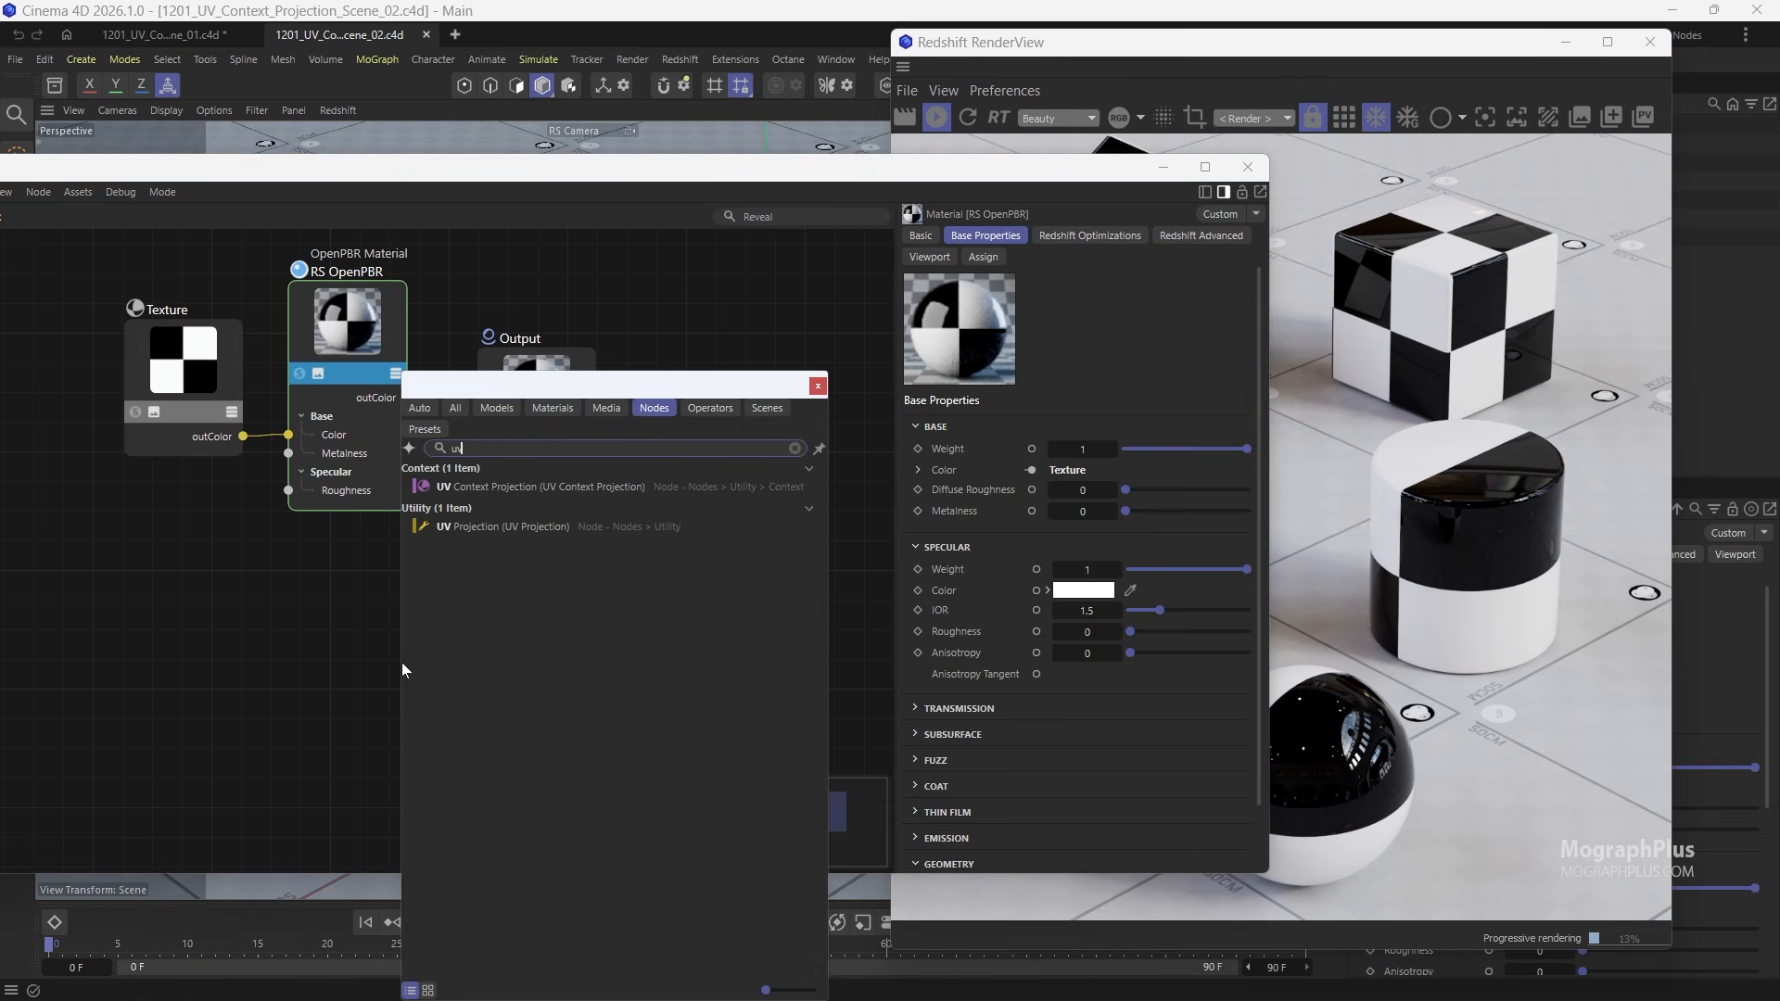
{"action": "key", "text": "Down"}
{"action": "key", "text": "Return"}
{"action": "left_click_drag", "start_coordinate": [409, 660], "coordinate": [482, 597]}
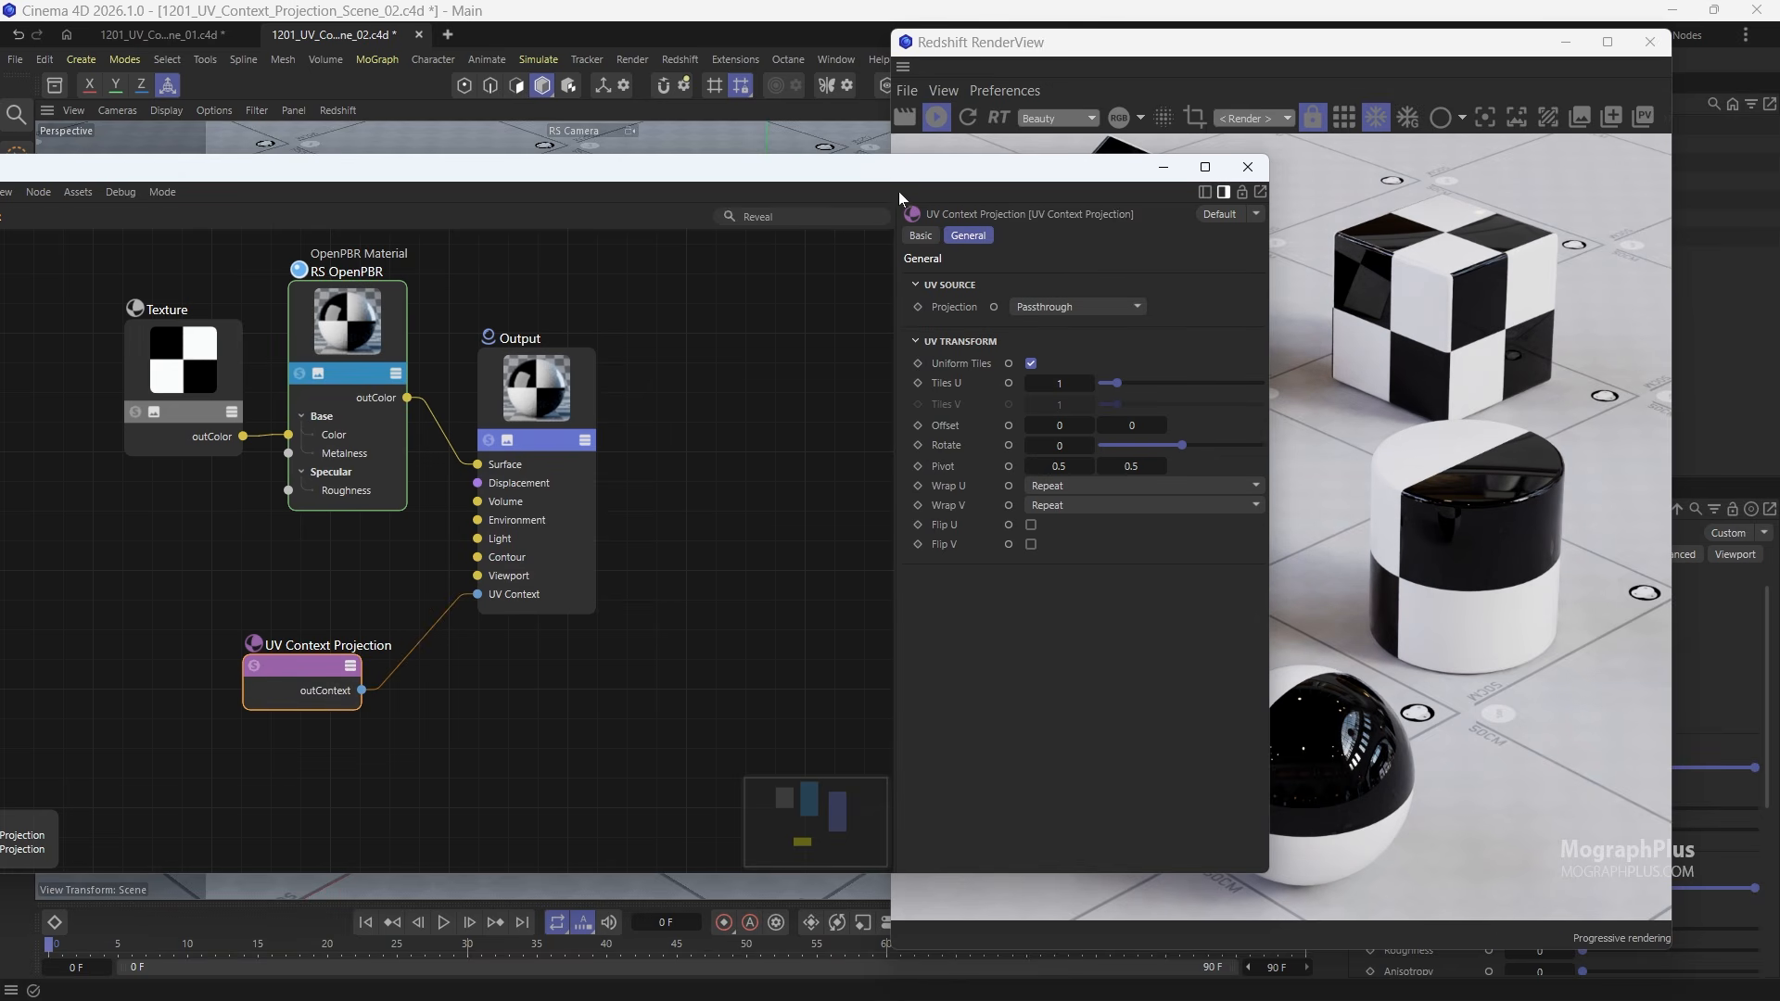
{"action": "scroll", "coordinate": [603, 404], "scroll_direction": "down", "scroll_amount": 5}
{"action": "middle_click_drag", "start_coordinate": [603, 405], "coordinate": [756, 443]}
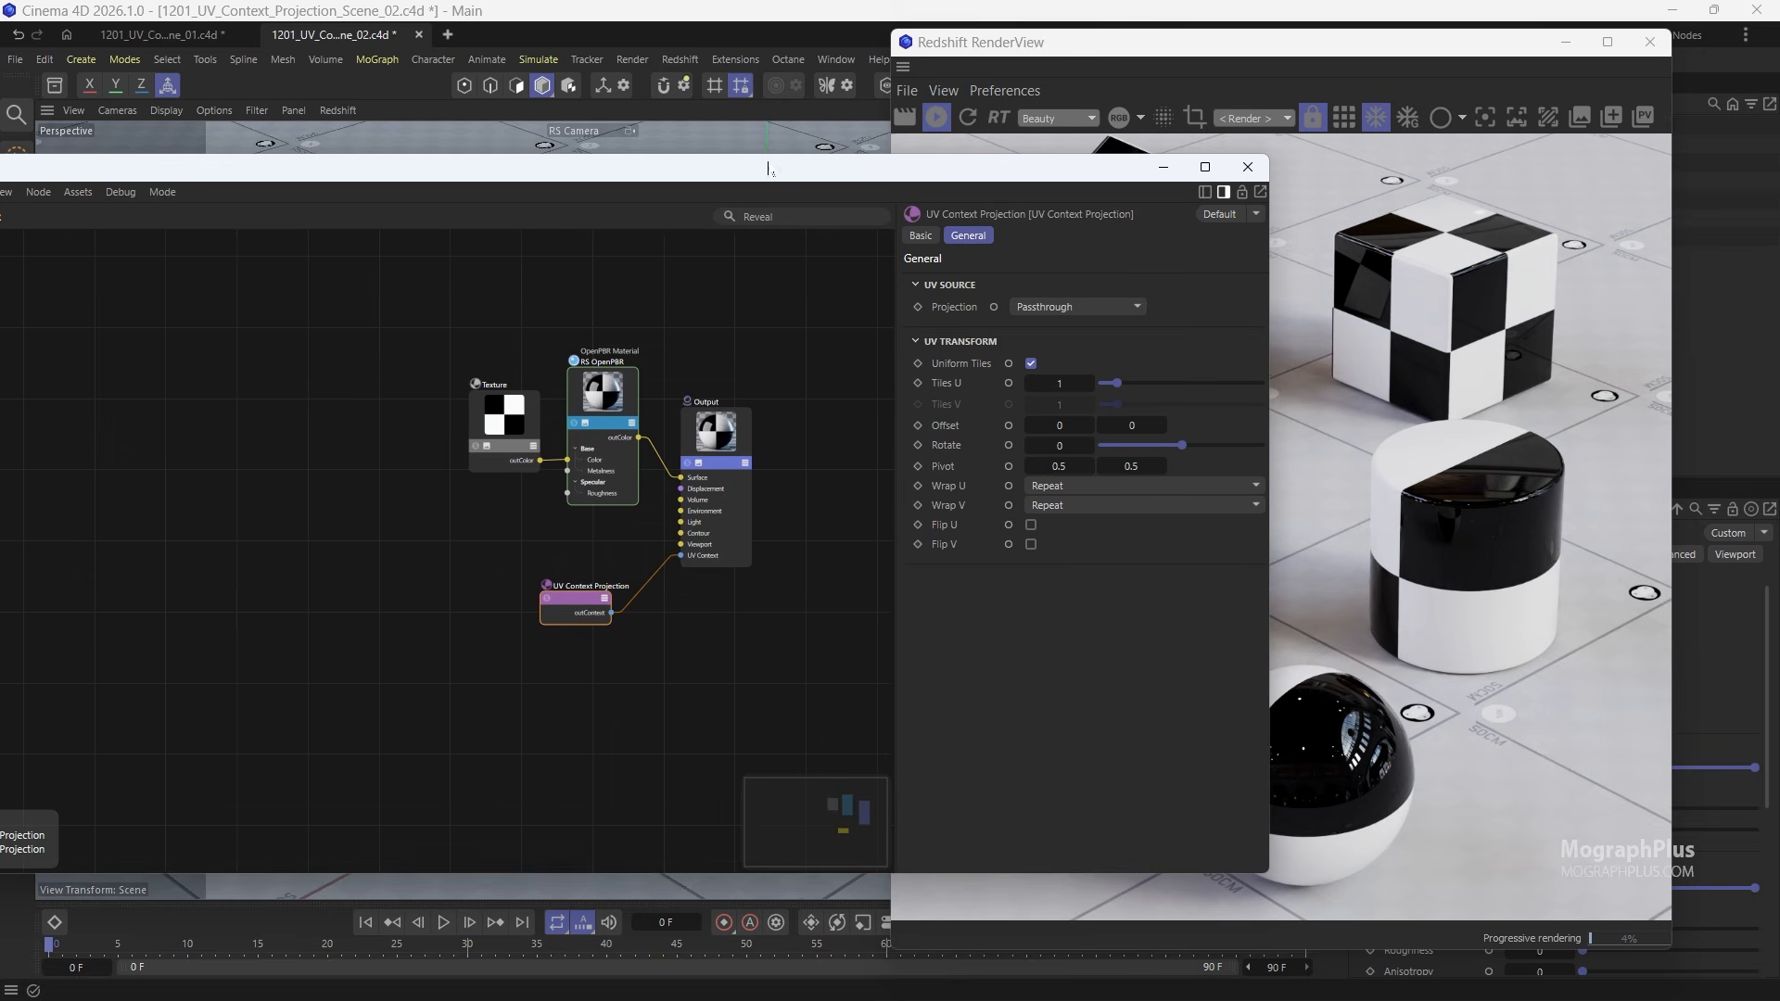
Step: Place the Node Editor beside the RenderView and view the projection types offered by the UV Context Projection node
{"action": "left_click_drag", "start_coordinate": [651, 158], "coordinate": [287, 126]}
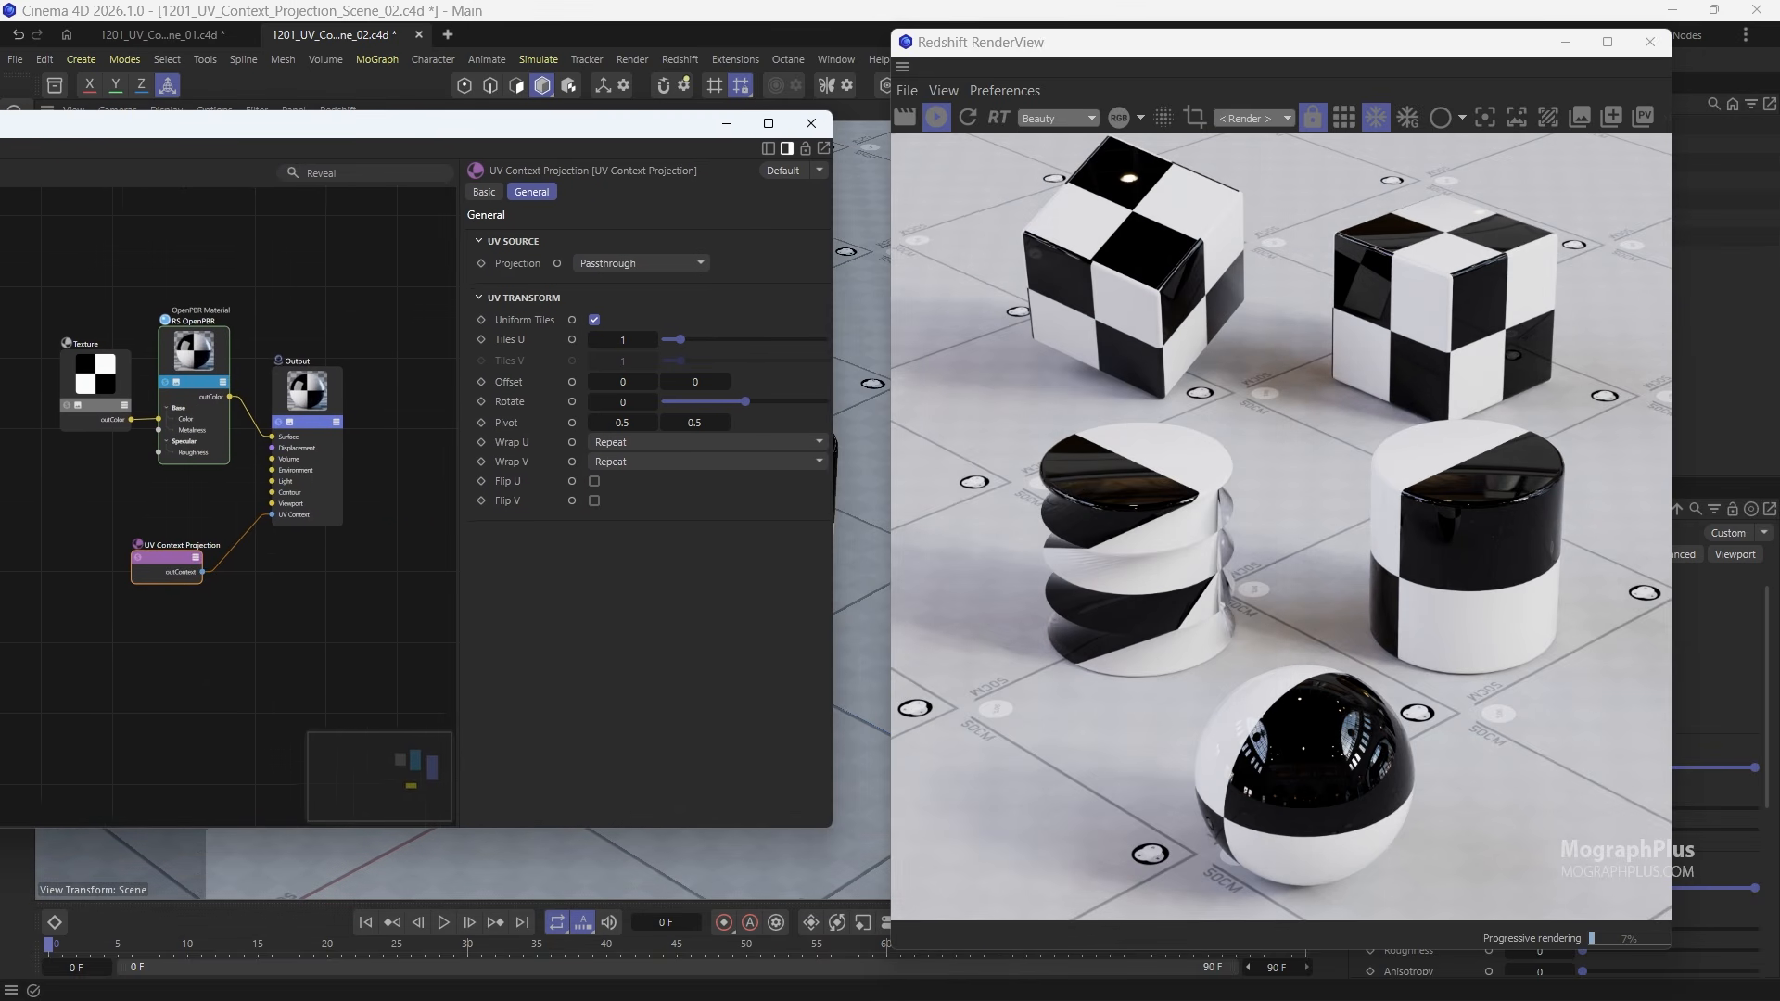
{"action": "left_click", "coordinate": [672, 267]}
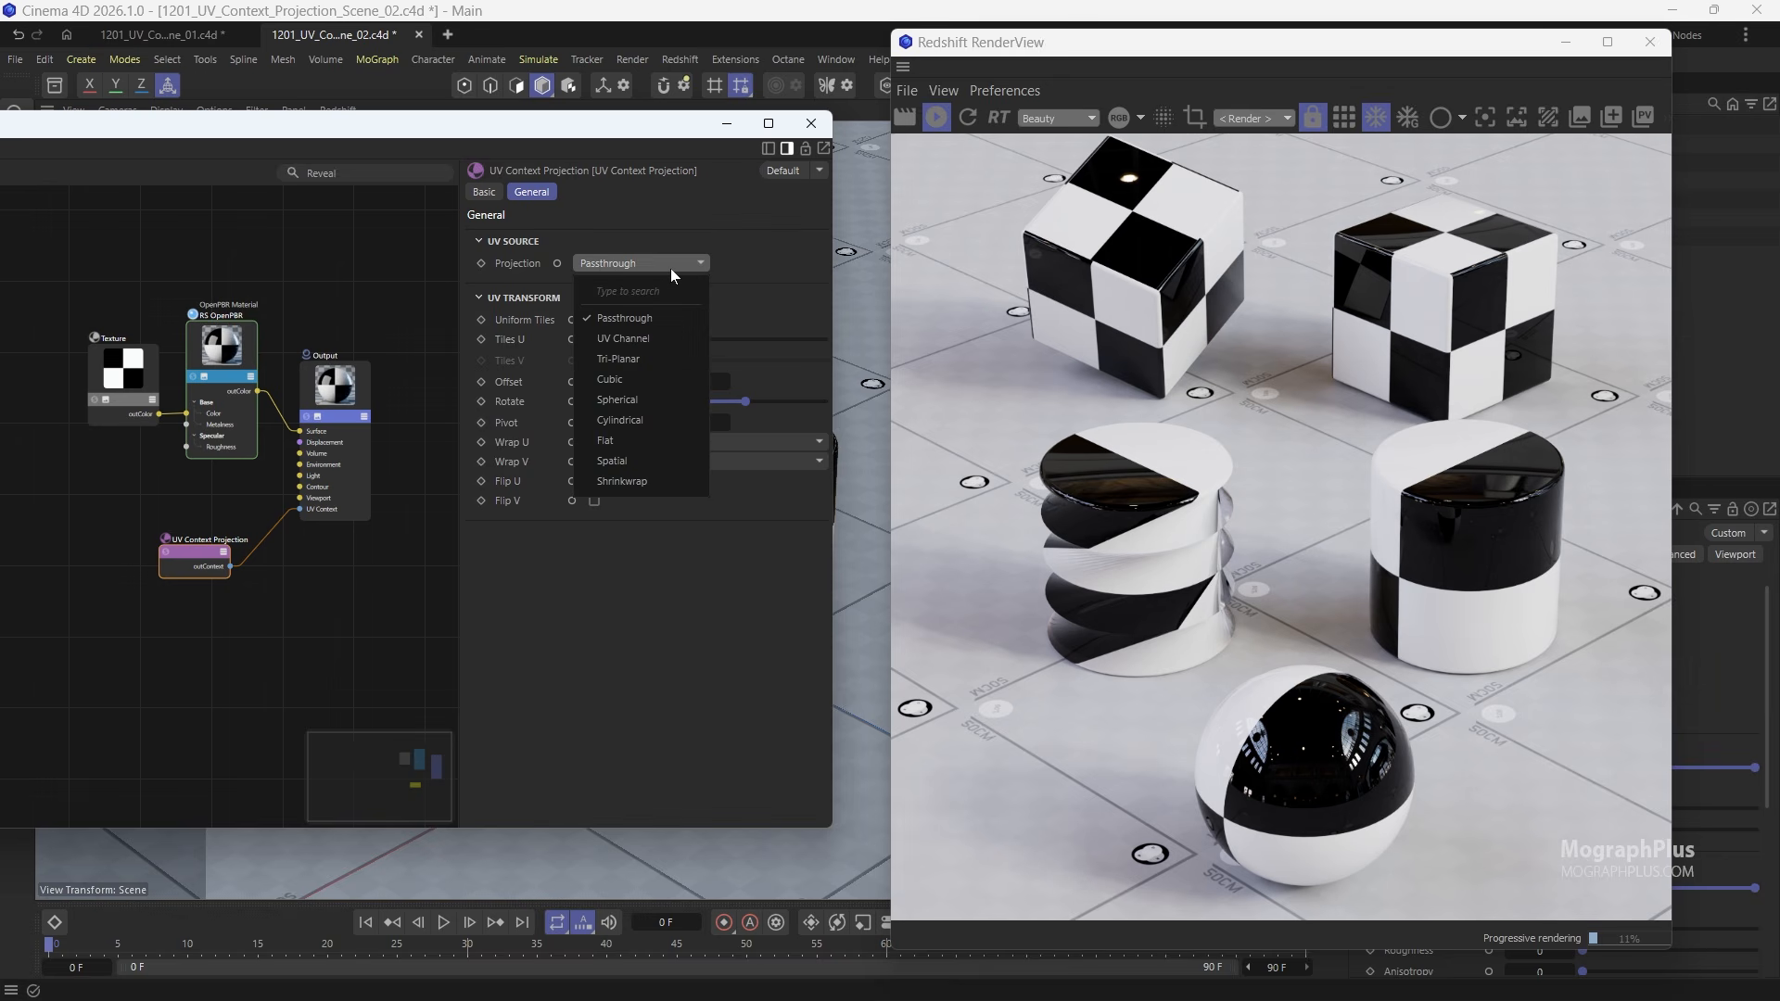
{"action": "left_click", "coordinate": [765, 257]}
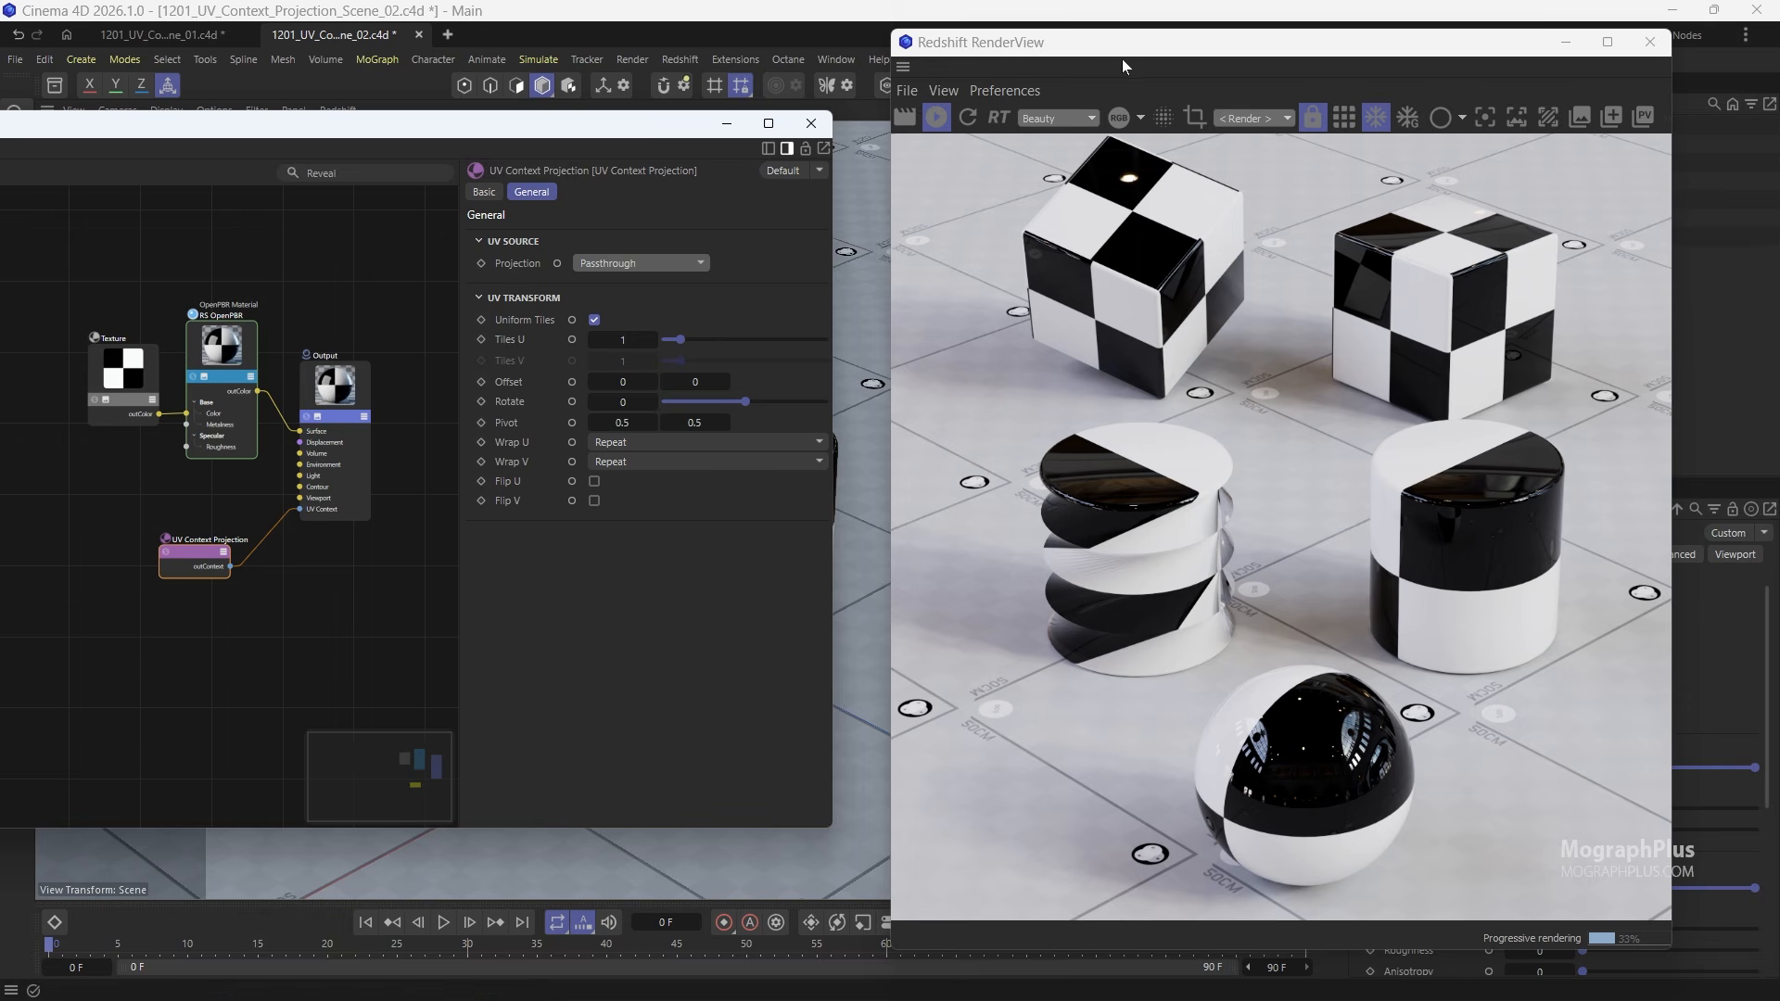
Step: Uncover the object list by moving the RenderView and set the Cylinder's material tag projection to Frontal
{"action": "left_click_drag", "start_coordinate": [1121, 54], "coordinate": [645, 94]}
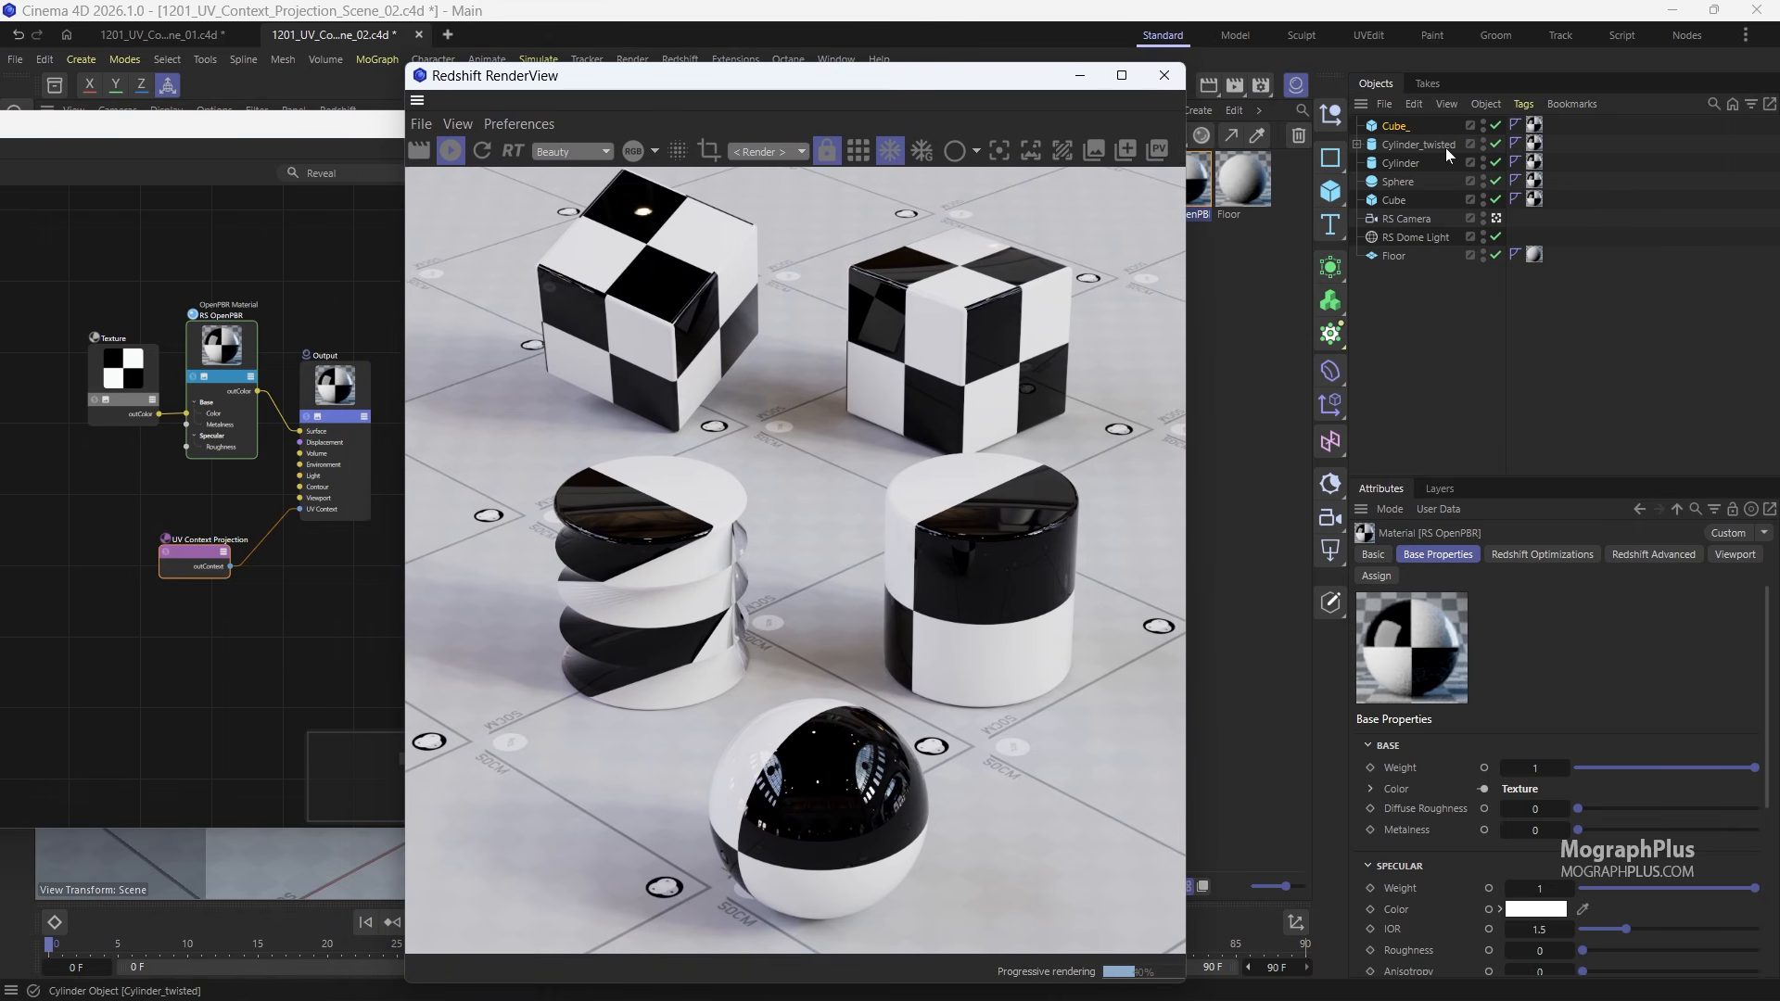
{"action": "left_click", "coordinate": [1534, 162]}
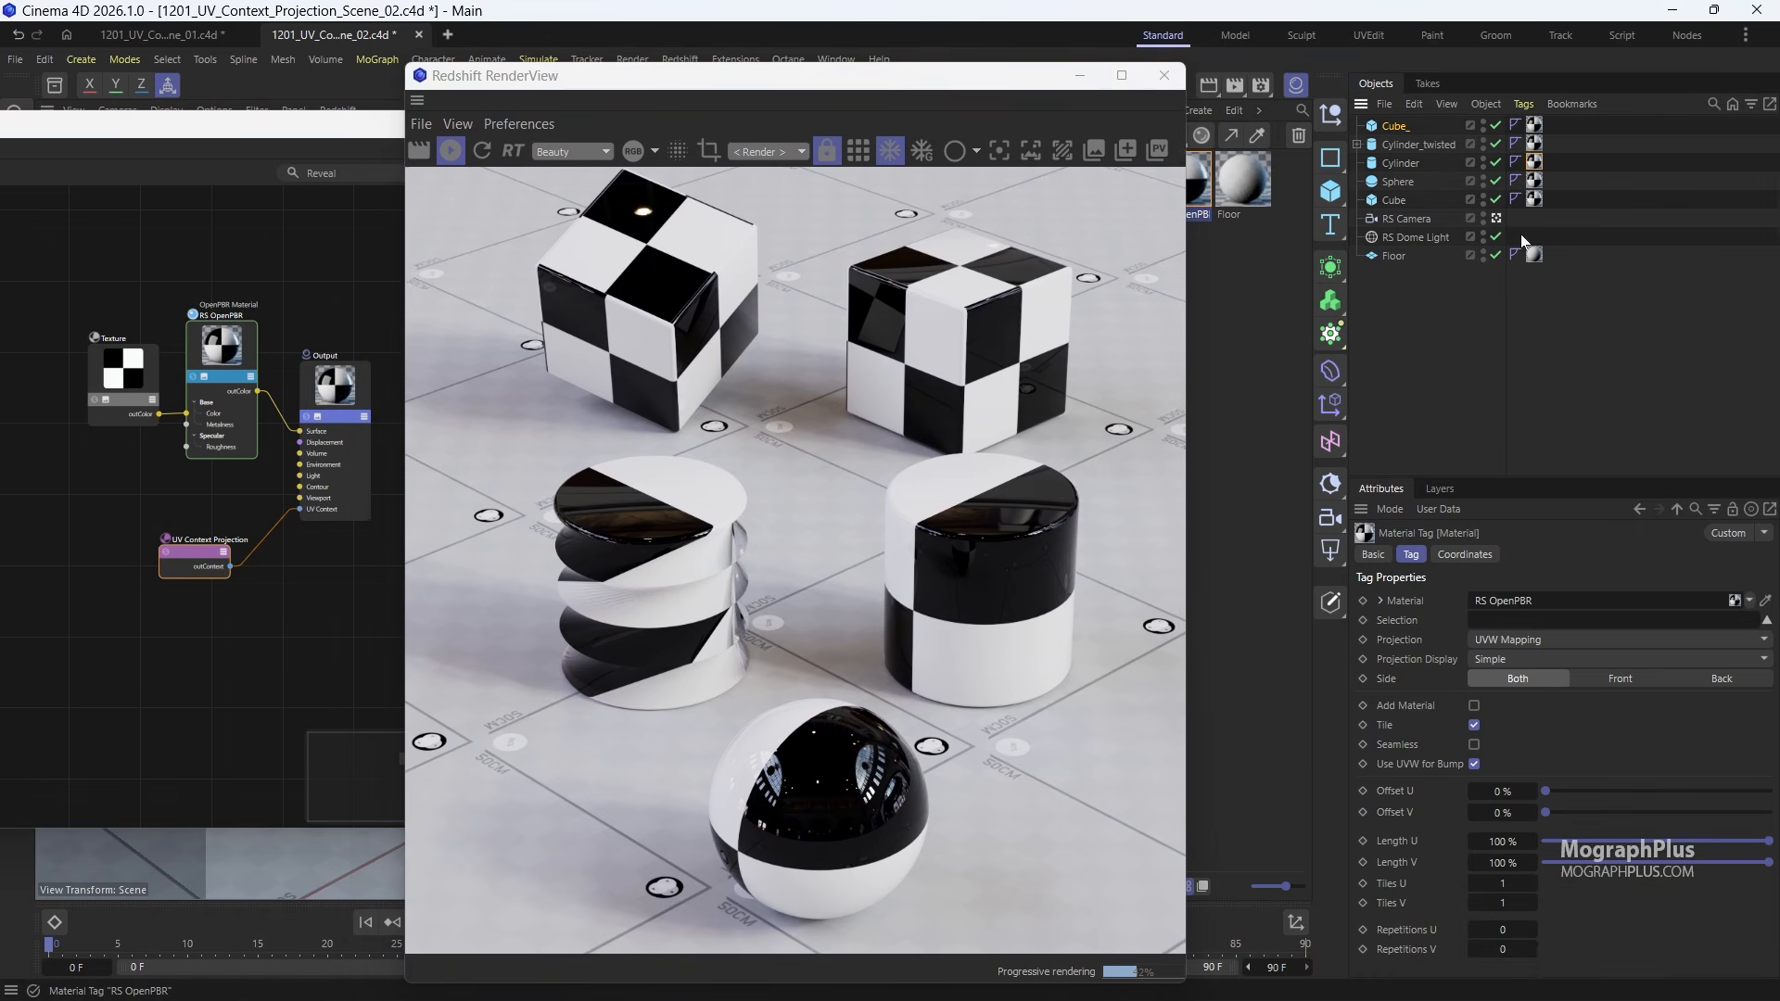
{"action": "left_click", "coordinate": [1522, 641]}
{"action": "left_click", "coordinate": [1565, 747]}
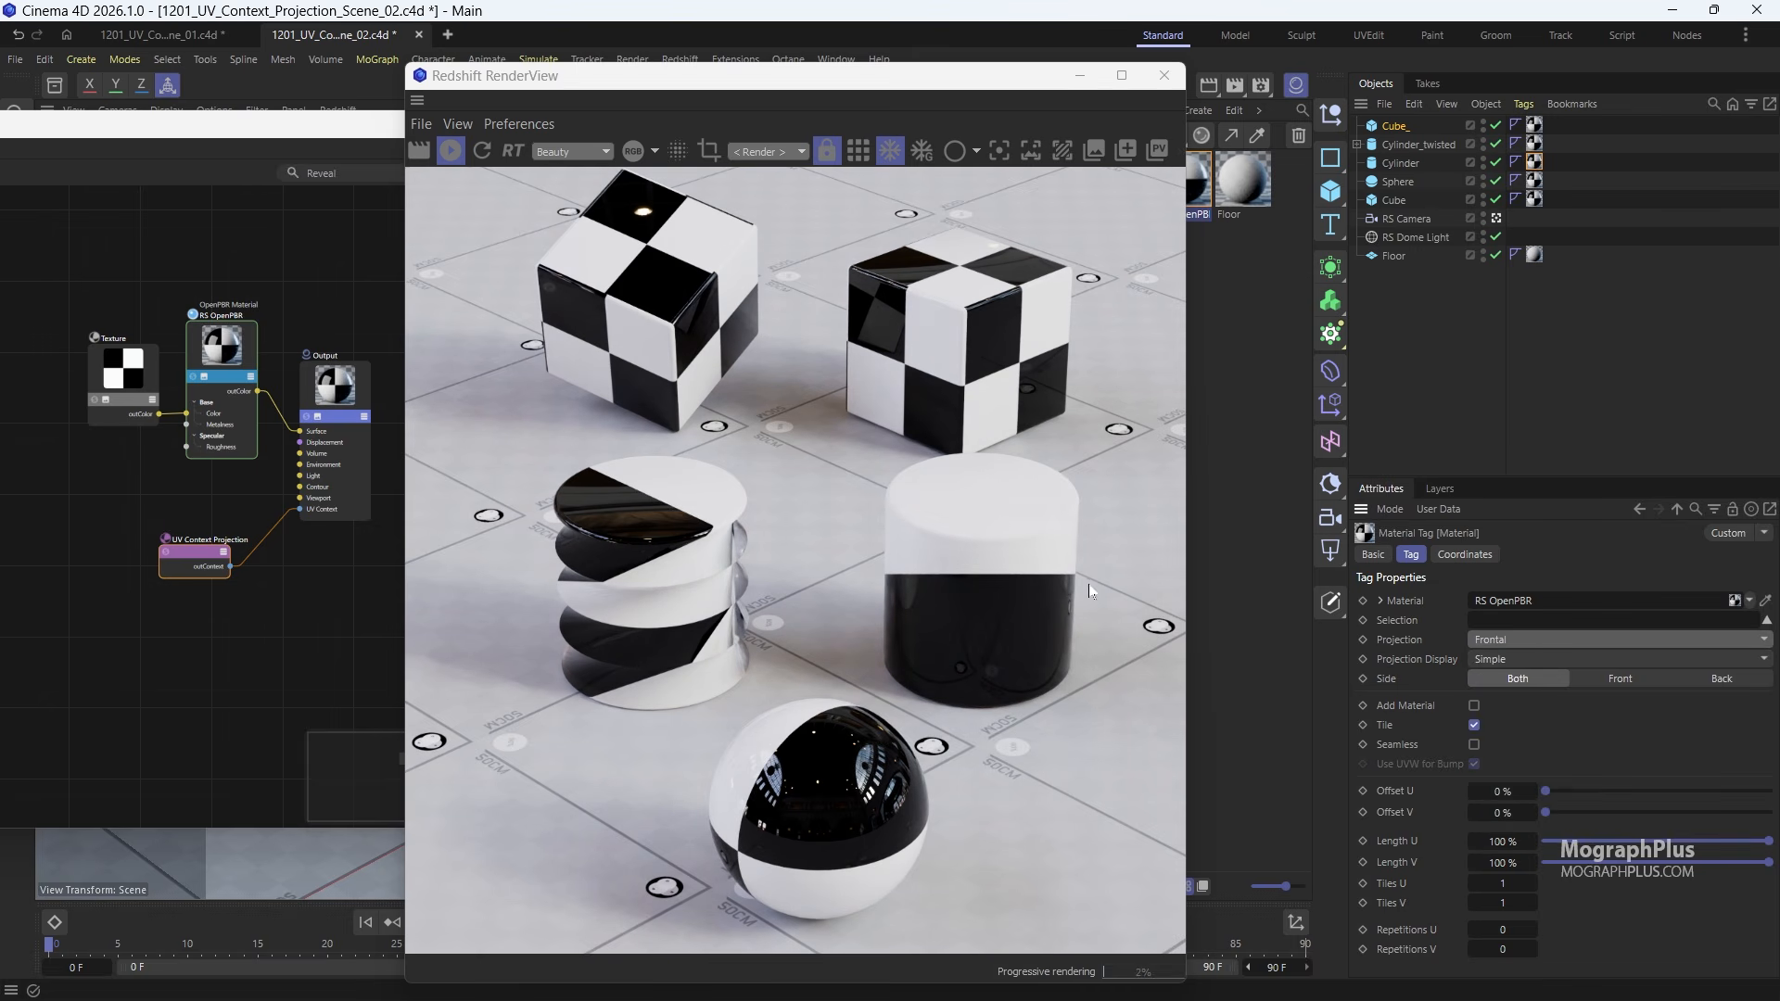
Step: Set Tiles U and Tiles V to 10 on the Cylinder's material tag
{"action": "double_click", "coordinate": [1502, 883]}
{"action": "type", "text": "10"}
{"action": "key", "text": "Return"}
{"action": "double_click", "coordinate": [1501, 903]}
{"action": "type", "text": "10"}
{"action": "key", "text": "Return"}
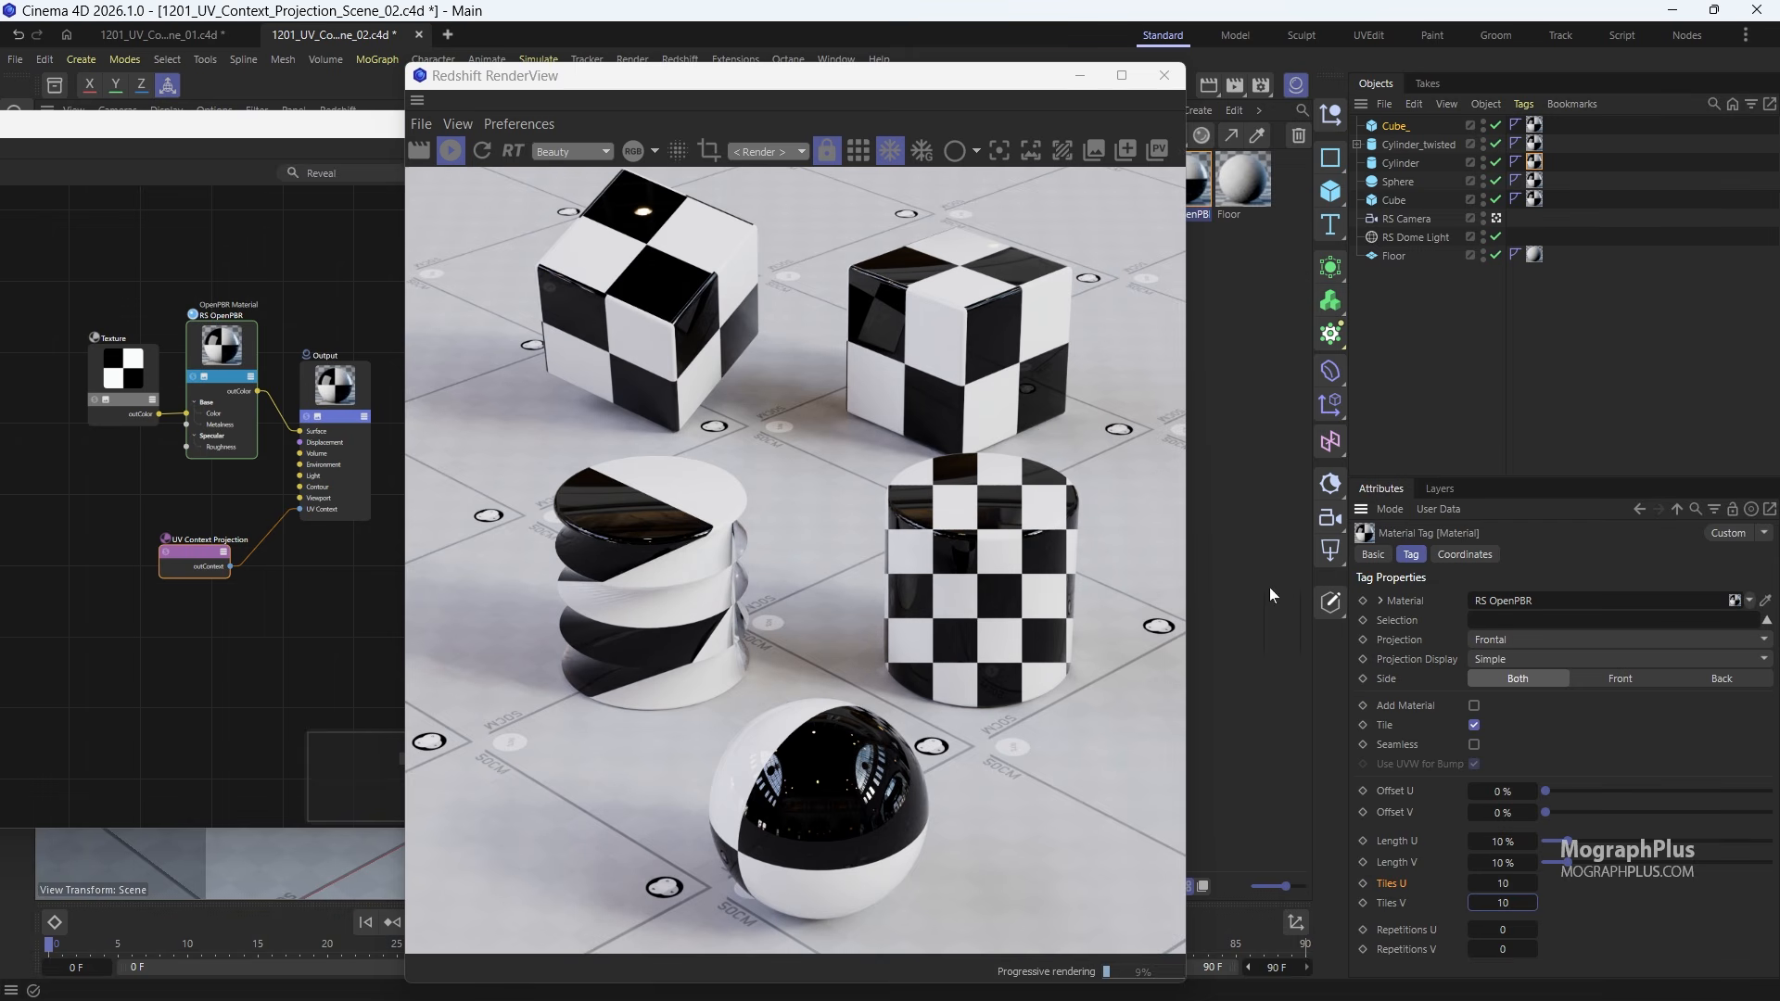
Step: Try a Tiles U value of 2 on the UV Context Projection node and undo it
{"action": "left_click", "coordinate": [190, 562]}
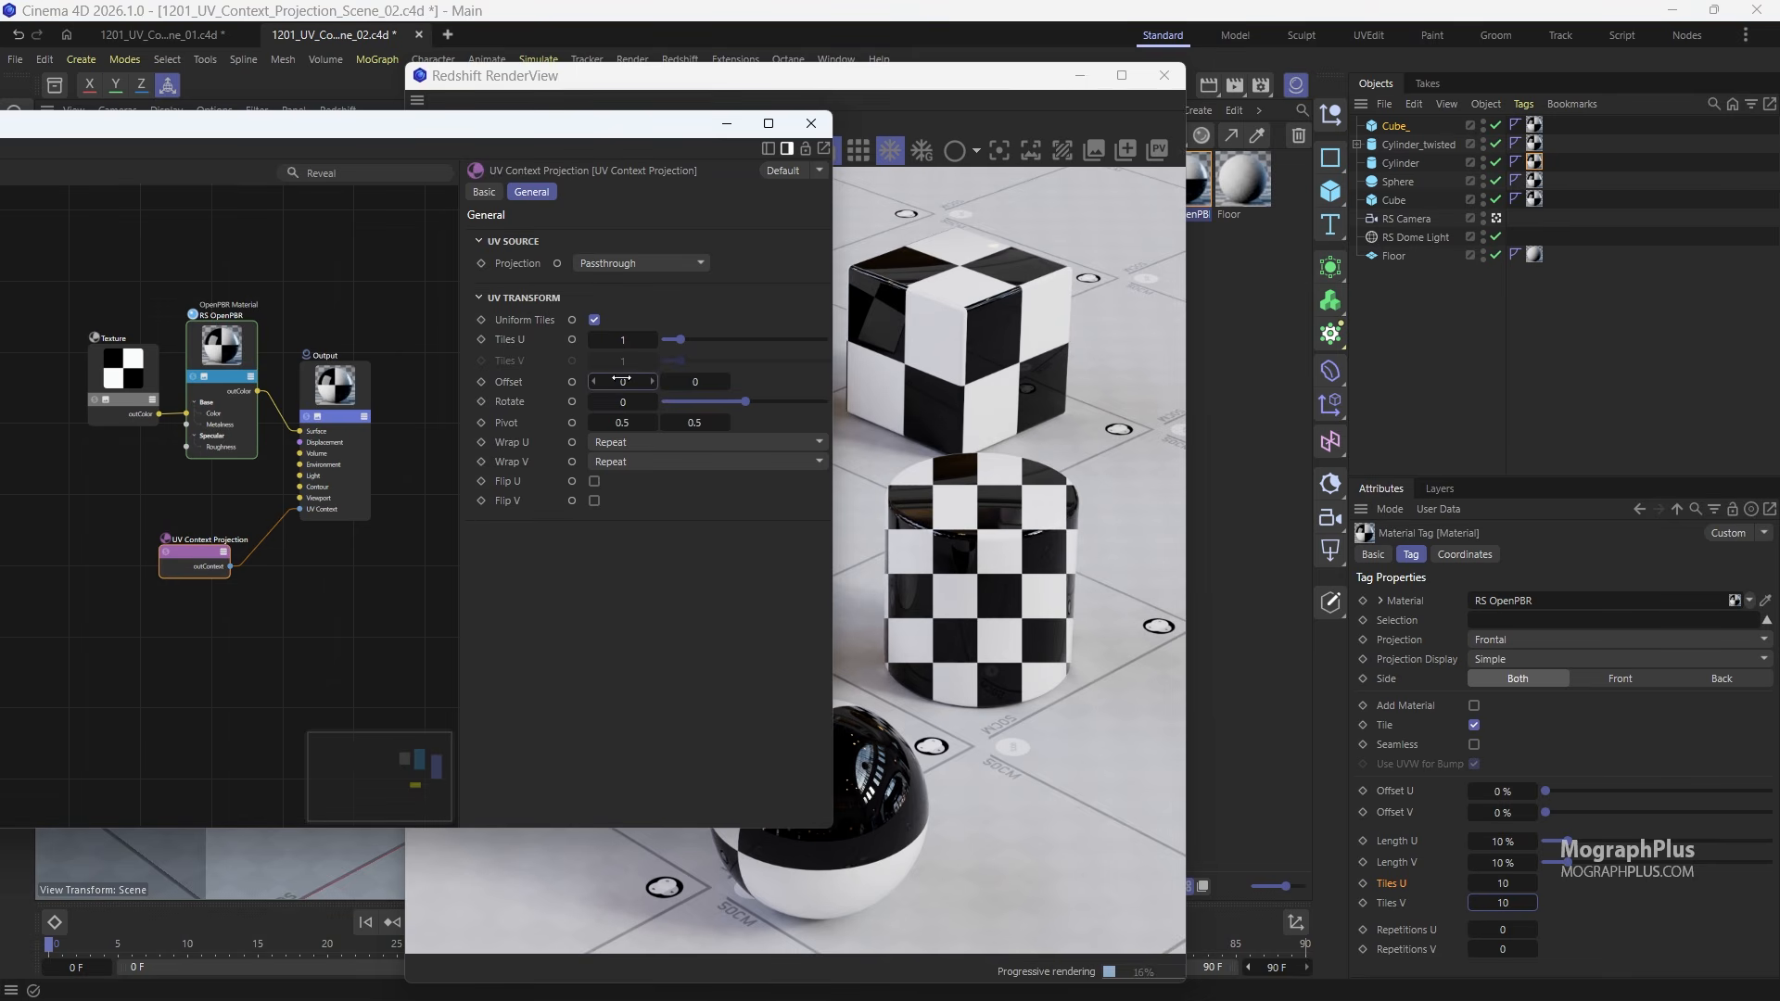
{"action": "double_click", "coordinate": [622, 339]}
{"action": "type", "text": "2"}
{"action": "key", "text": "Return"}
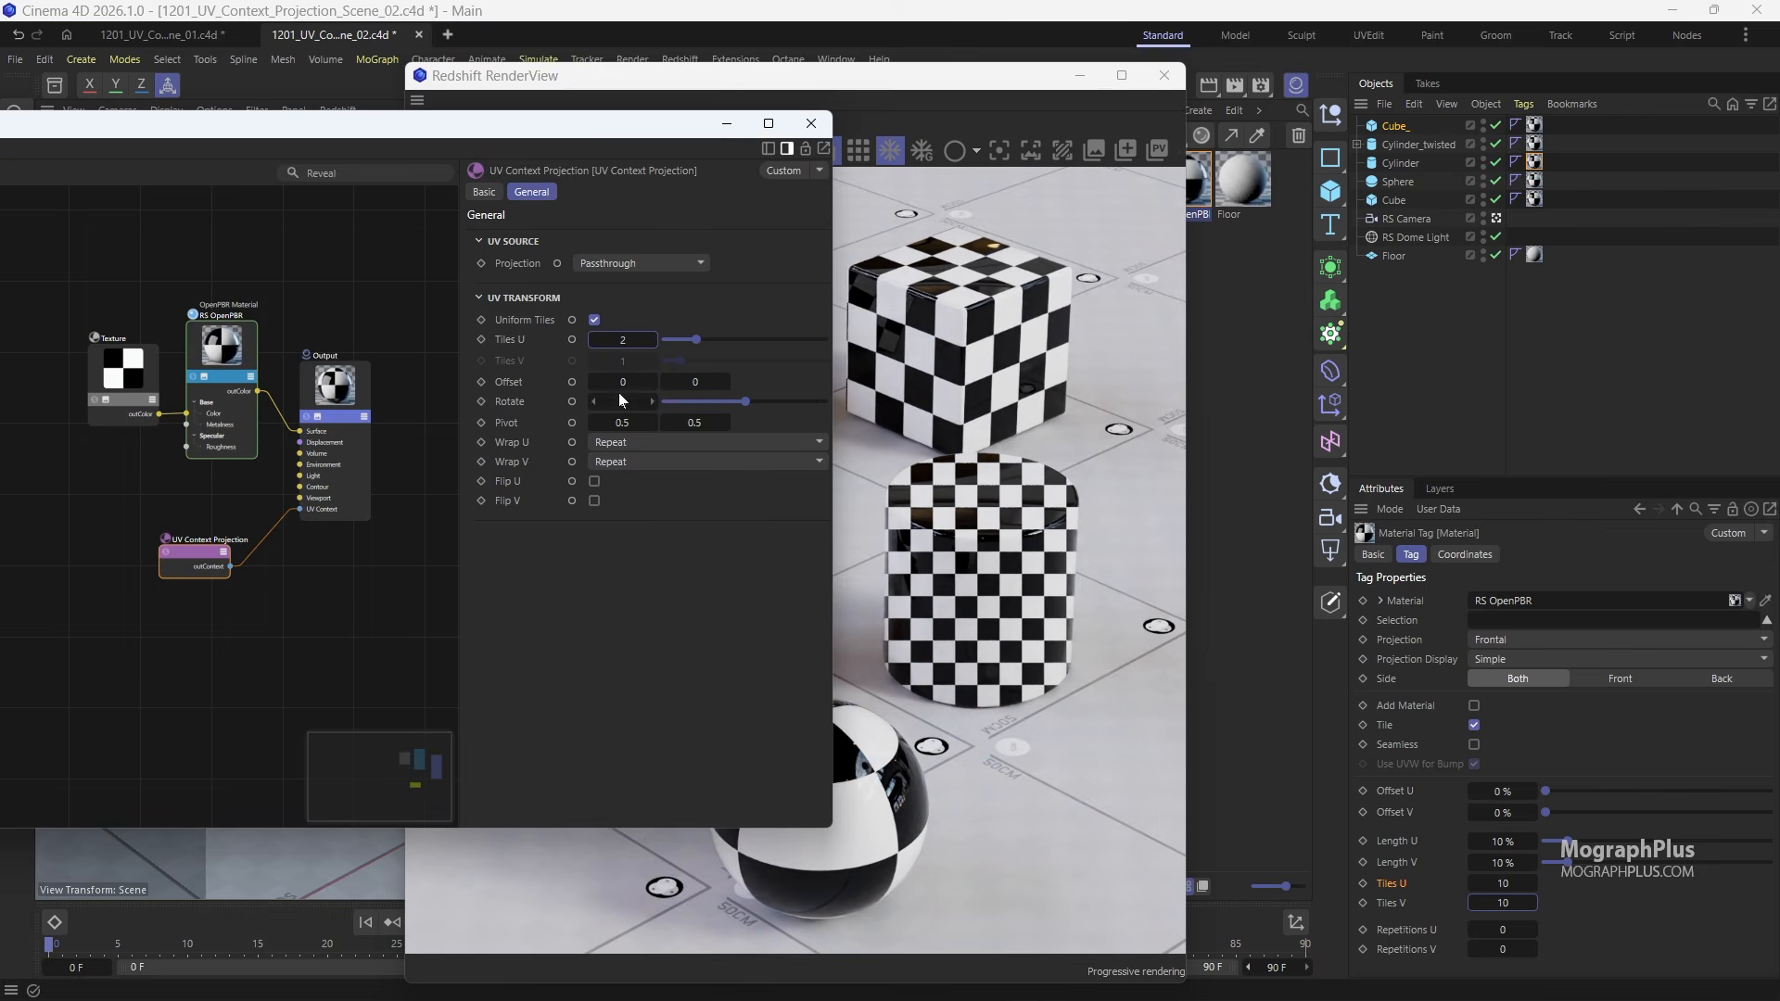
{"action": "key", "text": "ctrl+z"}
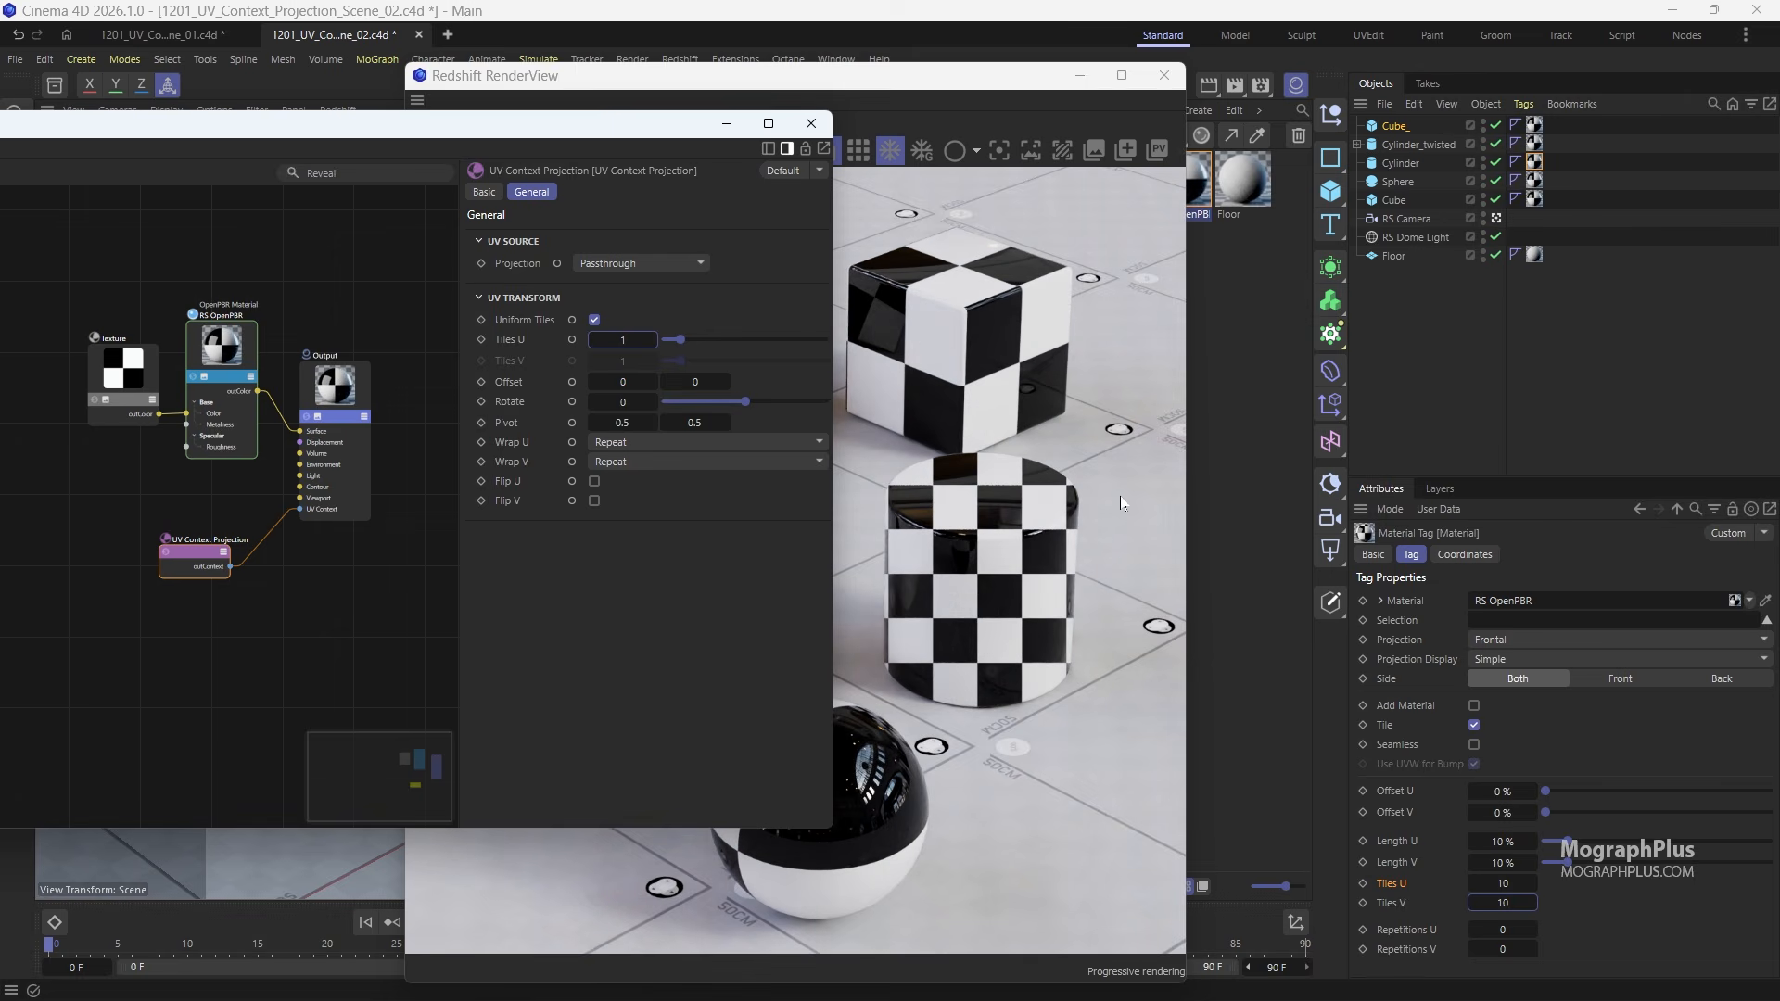
Step: Return the Cylinder's material tag to UVW Mapping with Tiles U and Tiles V set to 1
{"action": "left_click", "coordinate": [1534, 638]}
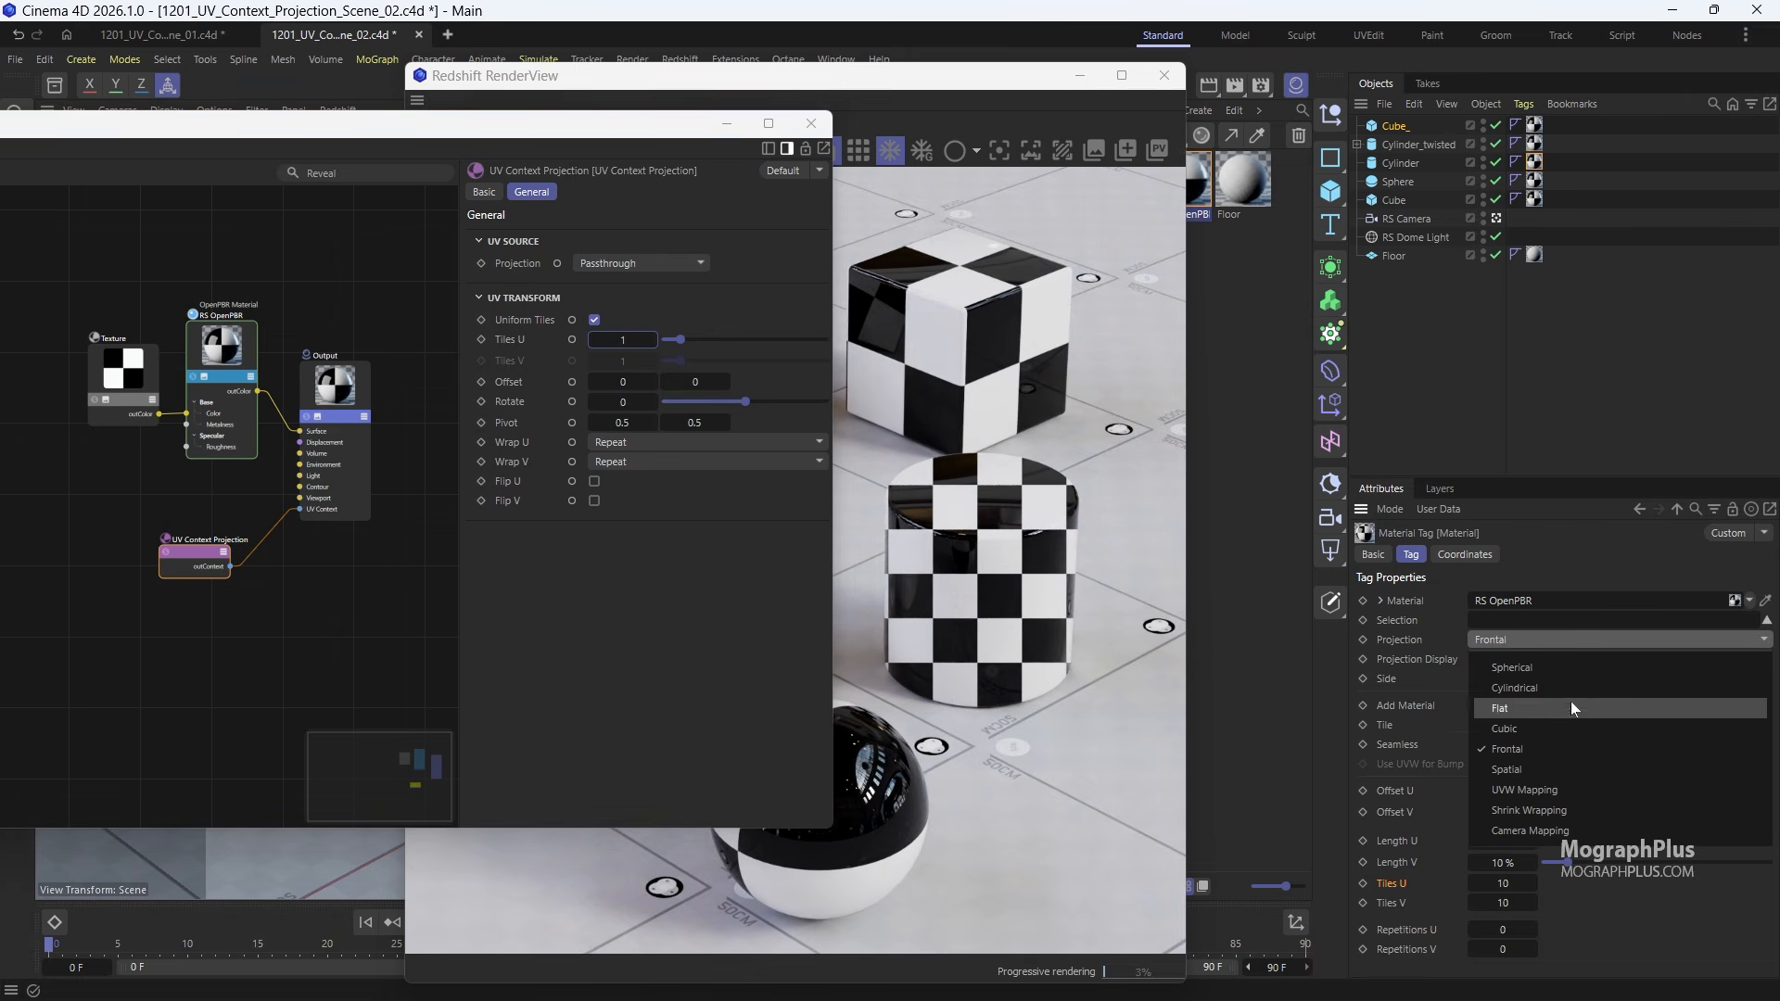
{"action": "left_click", "coordinate": [1582, 780]}
{"action": "double_click", "coordinate": [1507, 884]}
{"action": "type", "text": "1"}
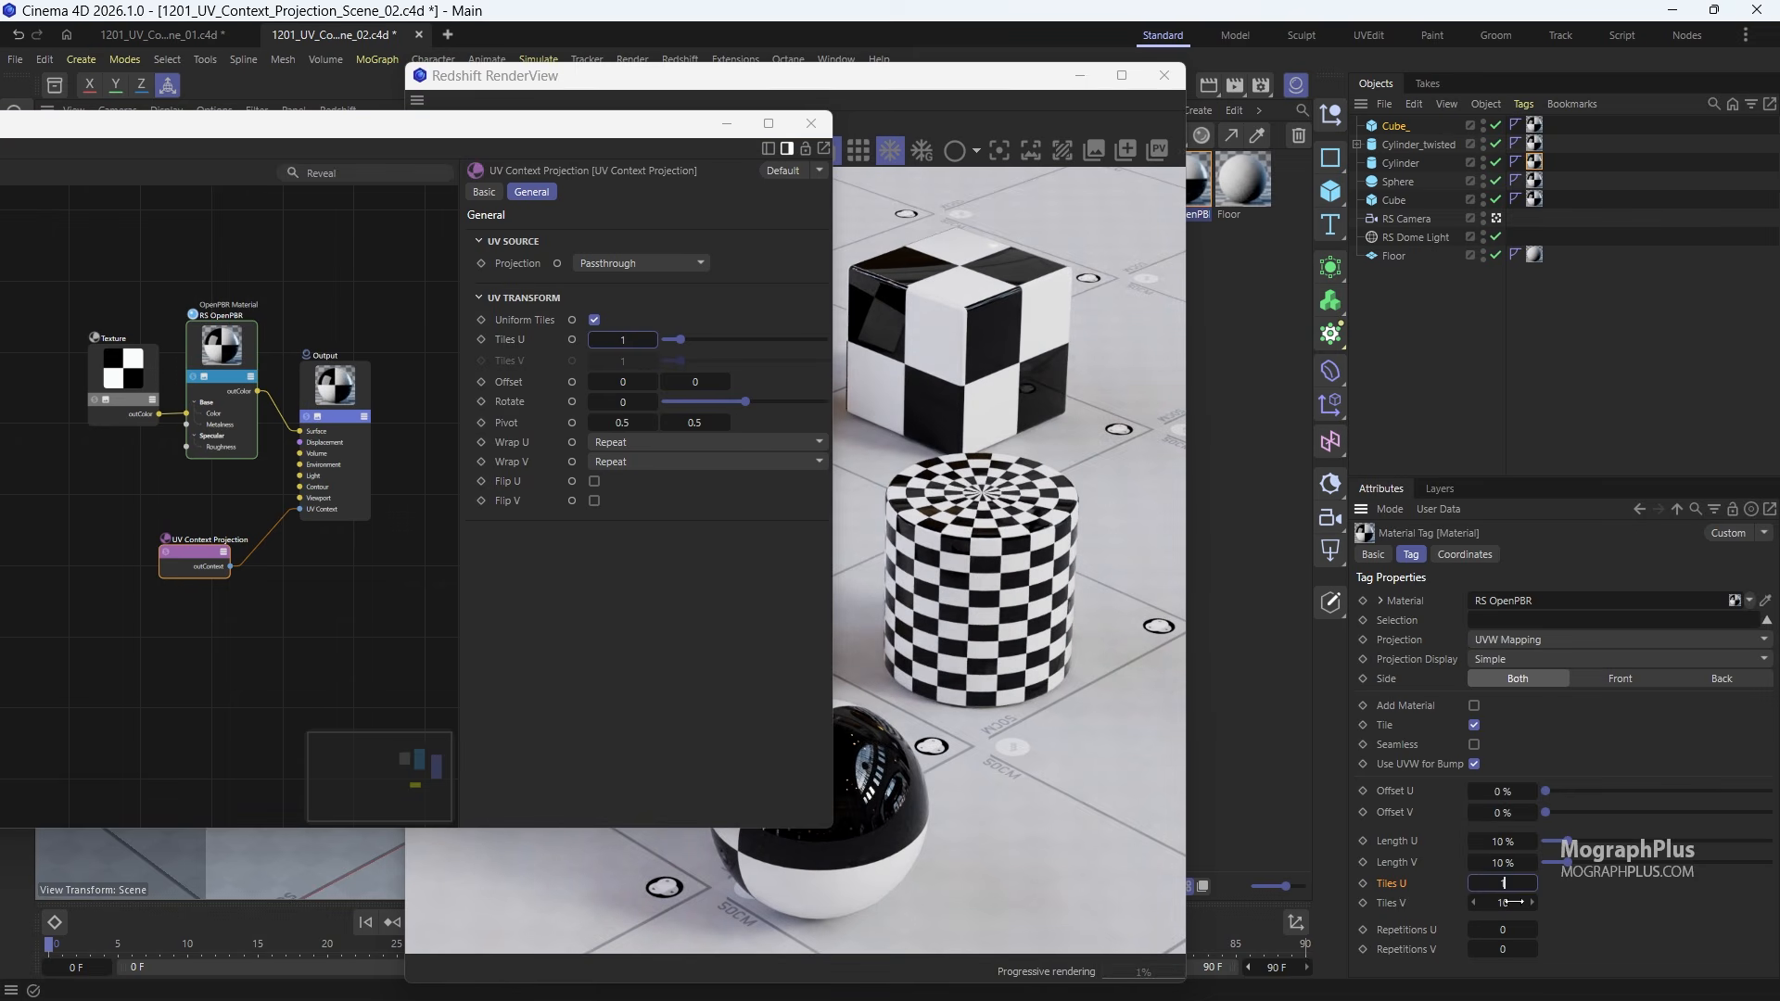
{"action": "key", "text": "Tab"}
{"action": "type", "text": "1"}
{"action": "key", "text": "Return"}
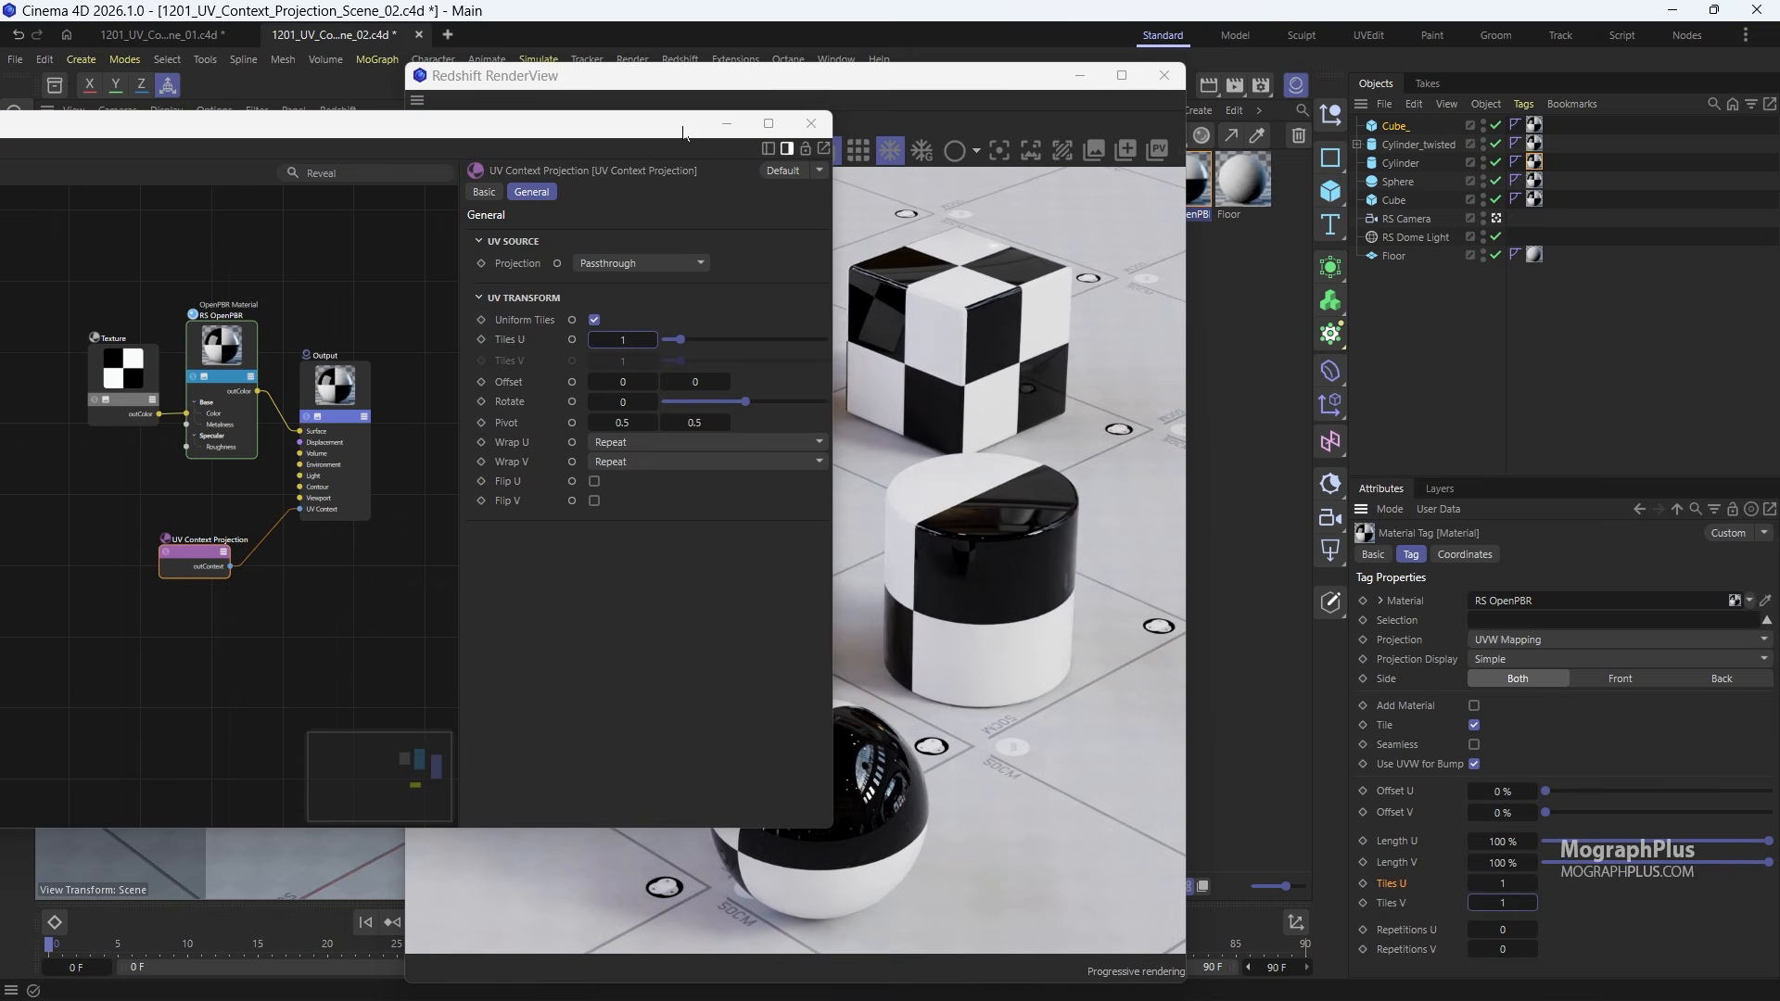
Step: Arrange the RenderView and Node Editor side by side and set the UV Context Projection's Tiles U to 3
{"action": "left_click_drag", "start_coordinate": [765, 82], "coordinate": [1280, 56]}
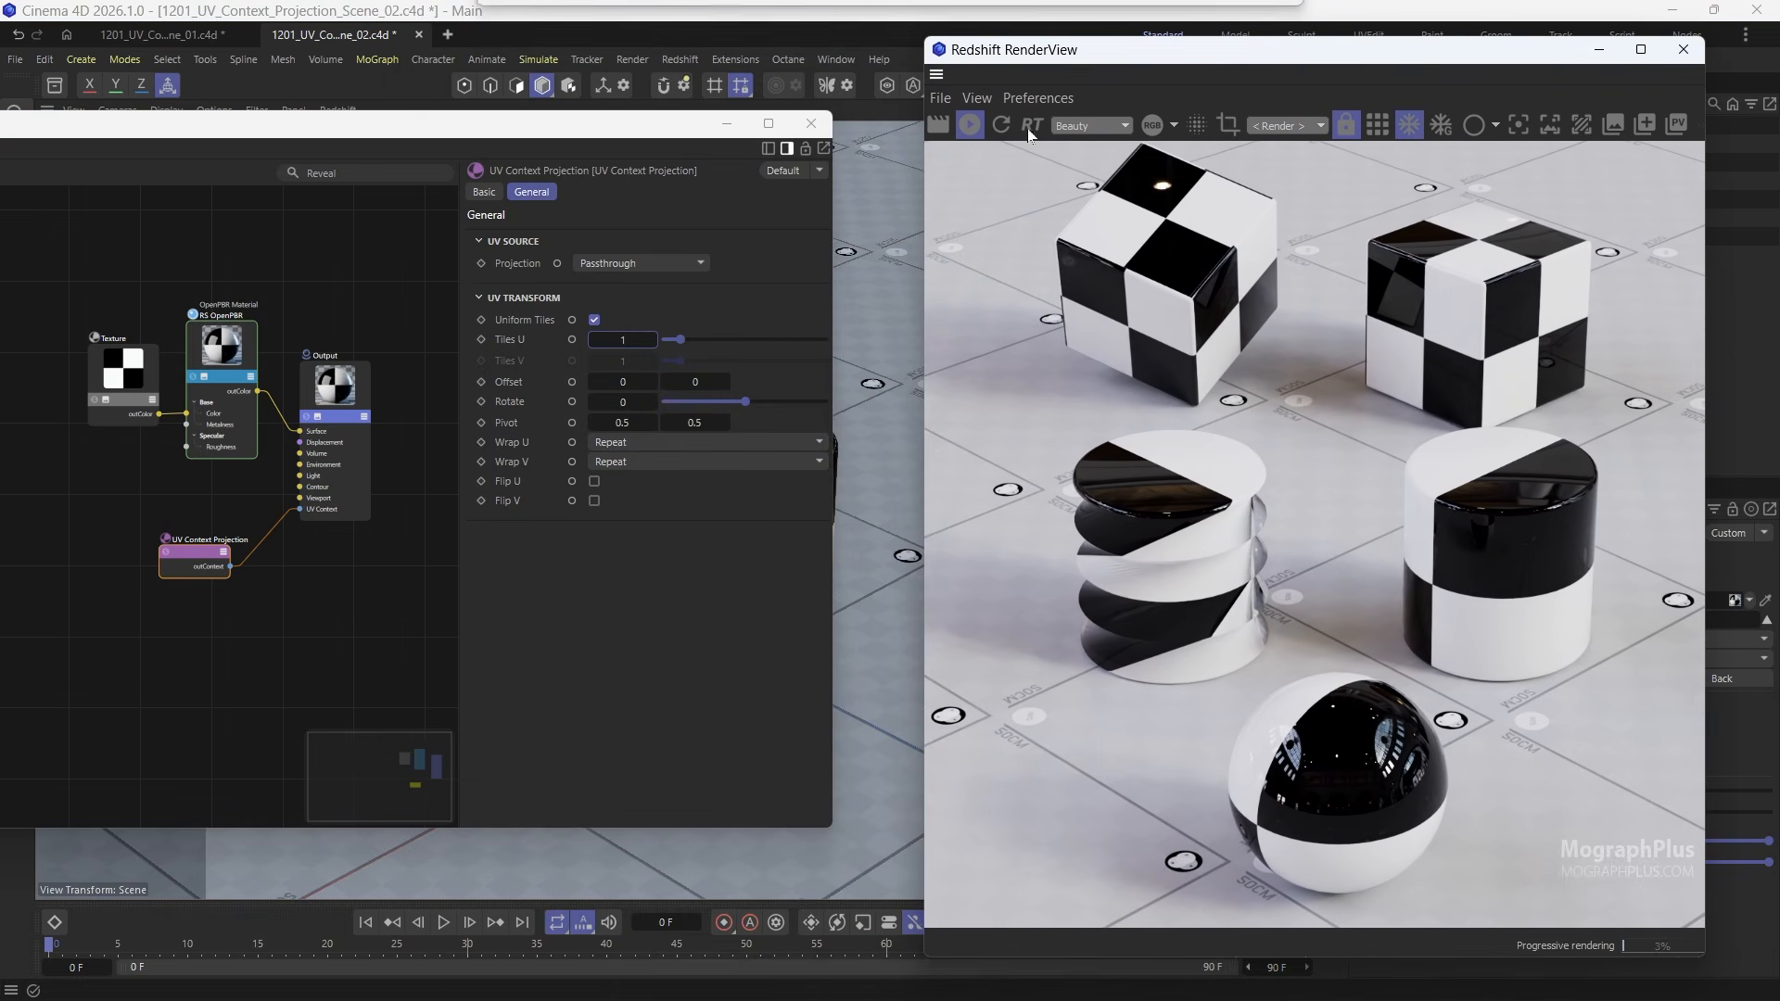
{"action": "left_click", "coordinate": [512, 340]}
{"action": "left_click_drag", "start_coordinate": [496, 124], "coordinate": [402, 128]}
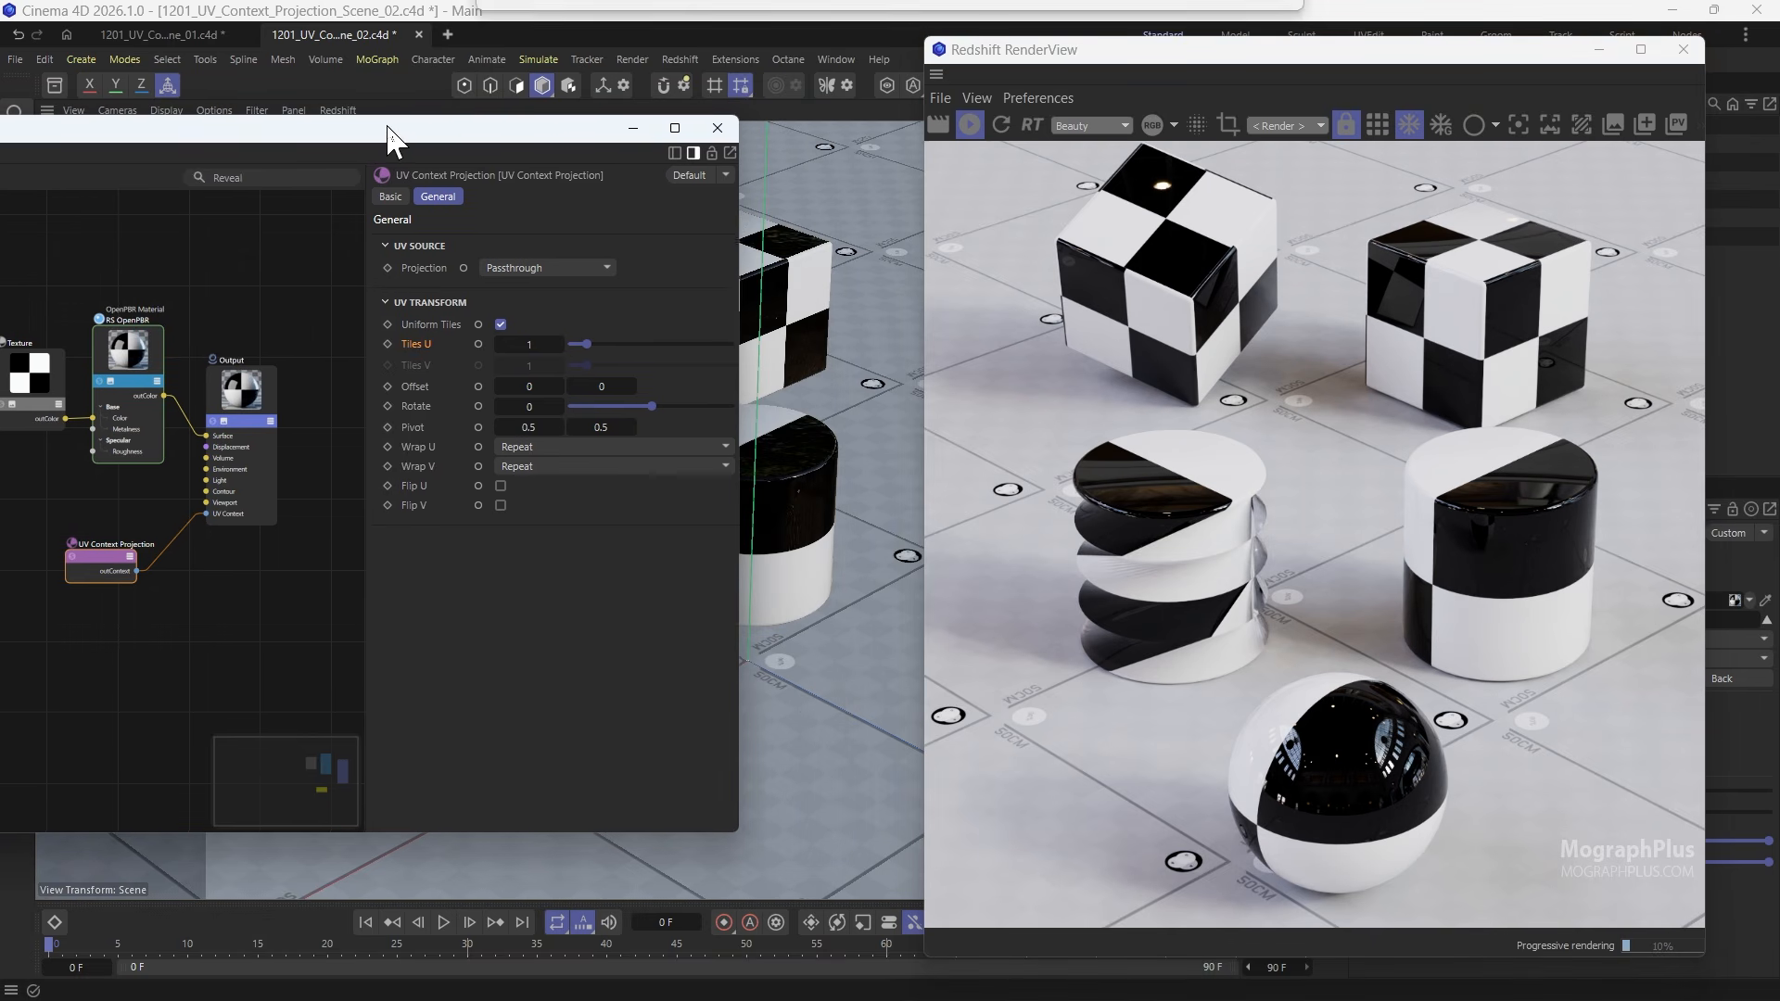
{"action": "left_click", "coordinate": [528, 344]}
{"action": "type", "text": "3"}
{"action": "key", "text": "Return"}
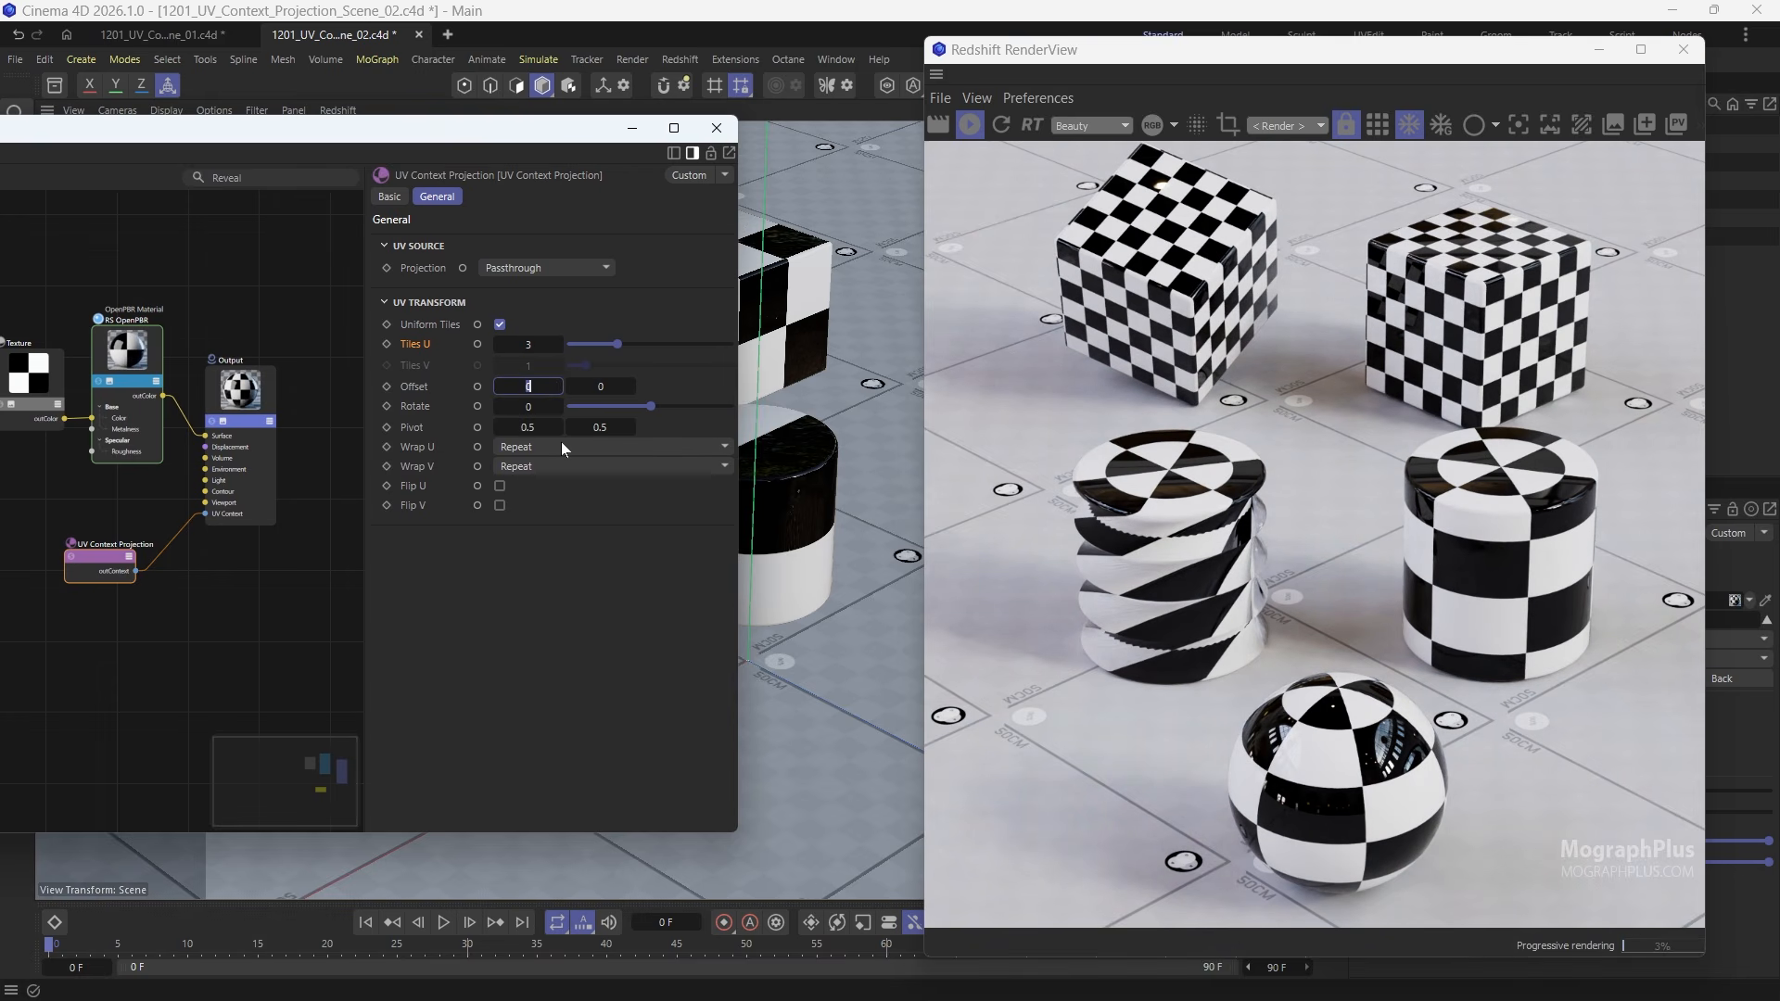
Step: Set the first UV Offset value to 0.5 and rotate the UVs by a positive angle
{"action": "type", "text": "0.5"}
{"action": "key", "text": "Return"}
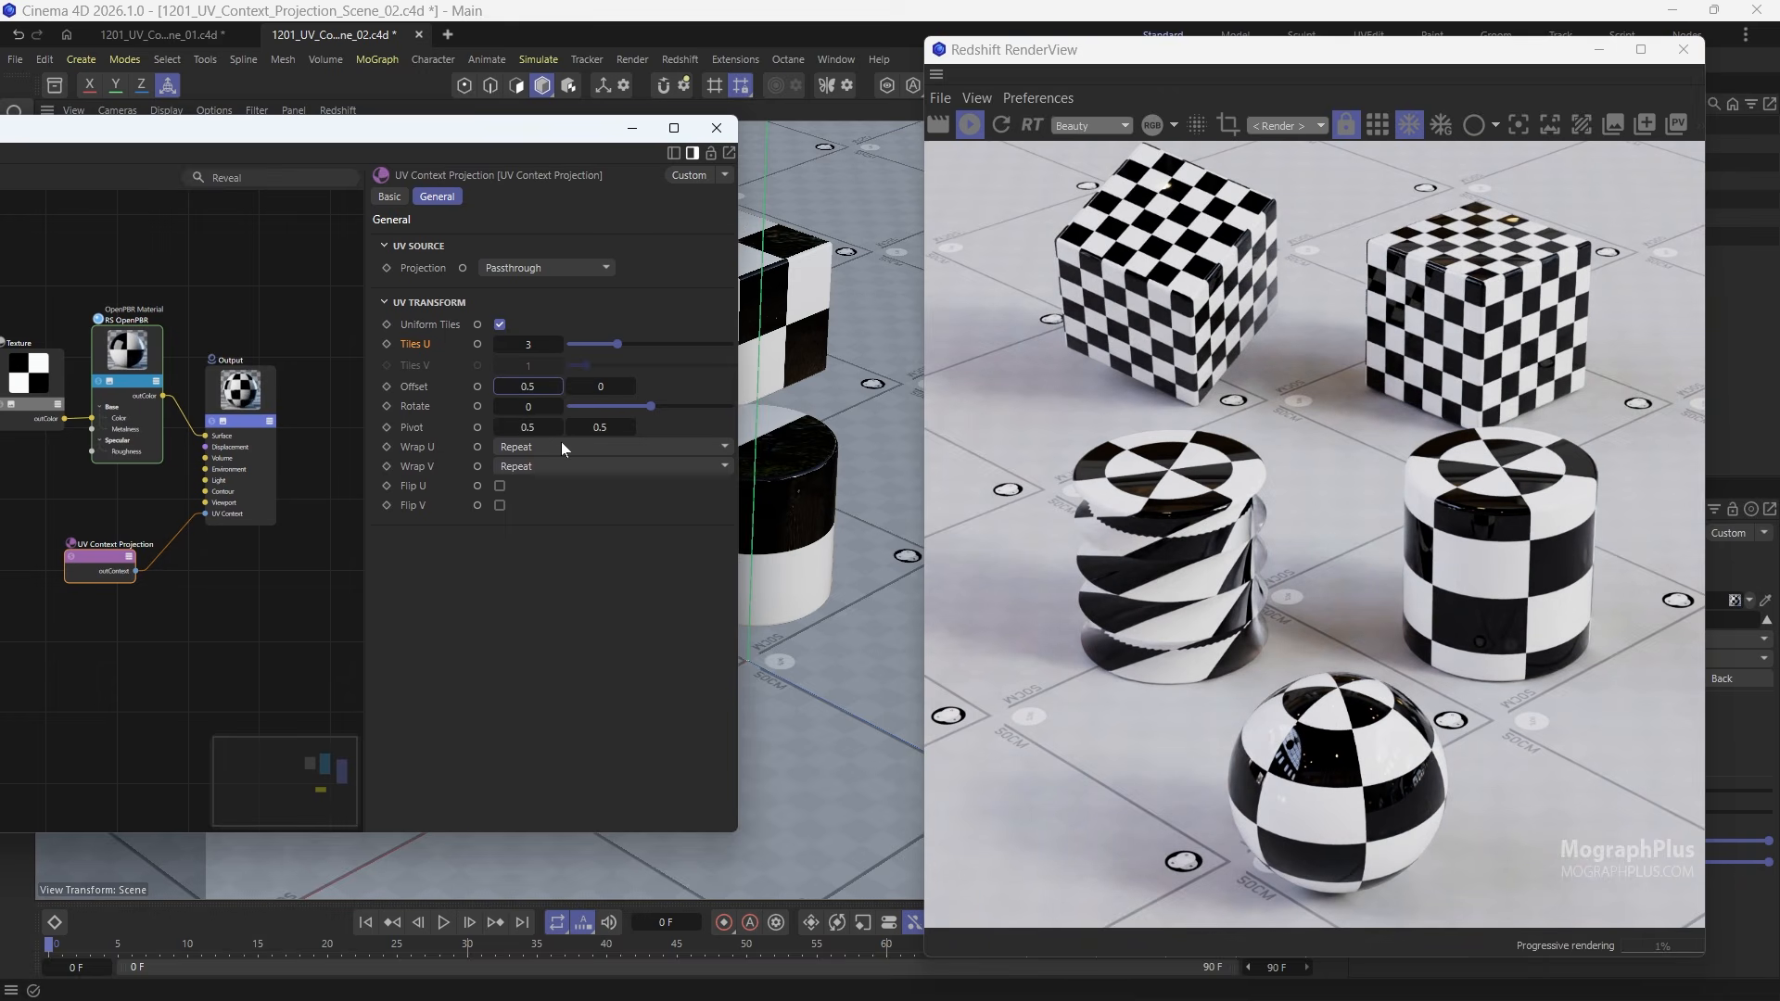
{"action": "left_click_drag", "start_coordinate": [657, 406], "coordinate": [688, 406]}
Step: Reset the UV Transform to Rotate 0, Offset 0 and Tiles U 1
{"action": "left_click", "coordinate": [523, 406]}
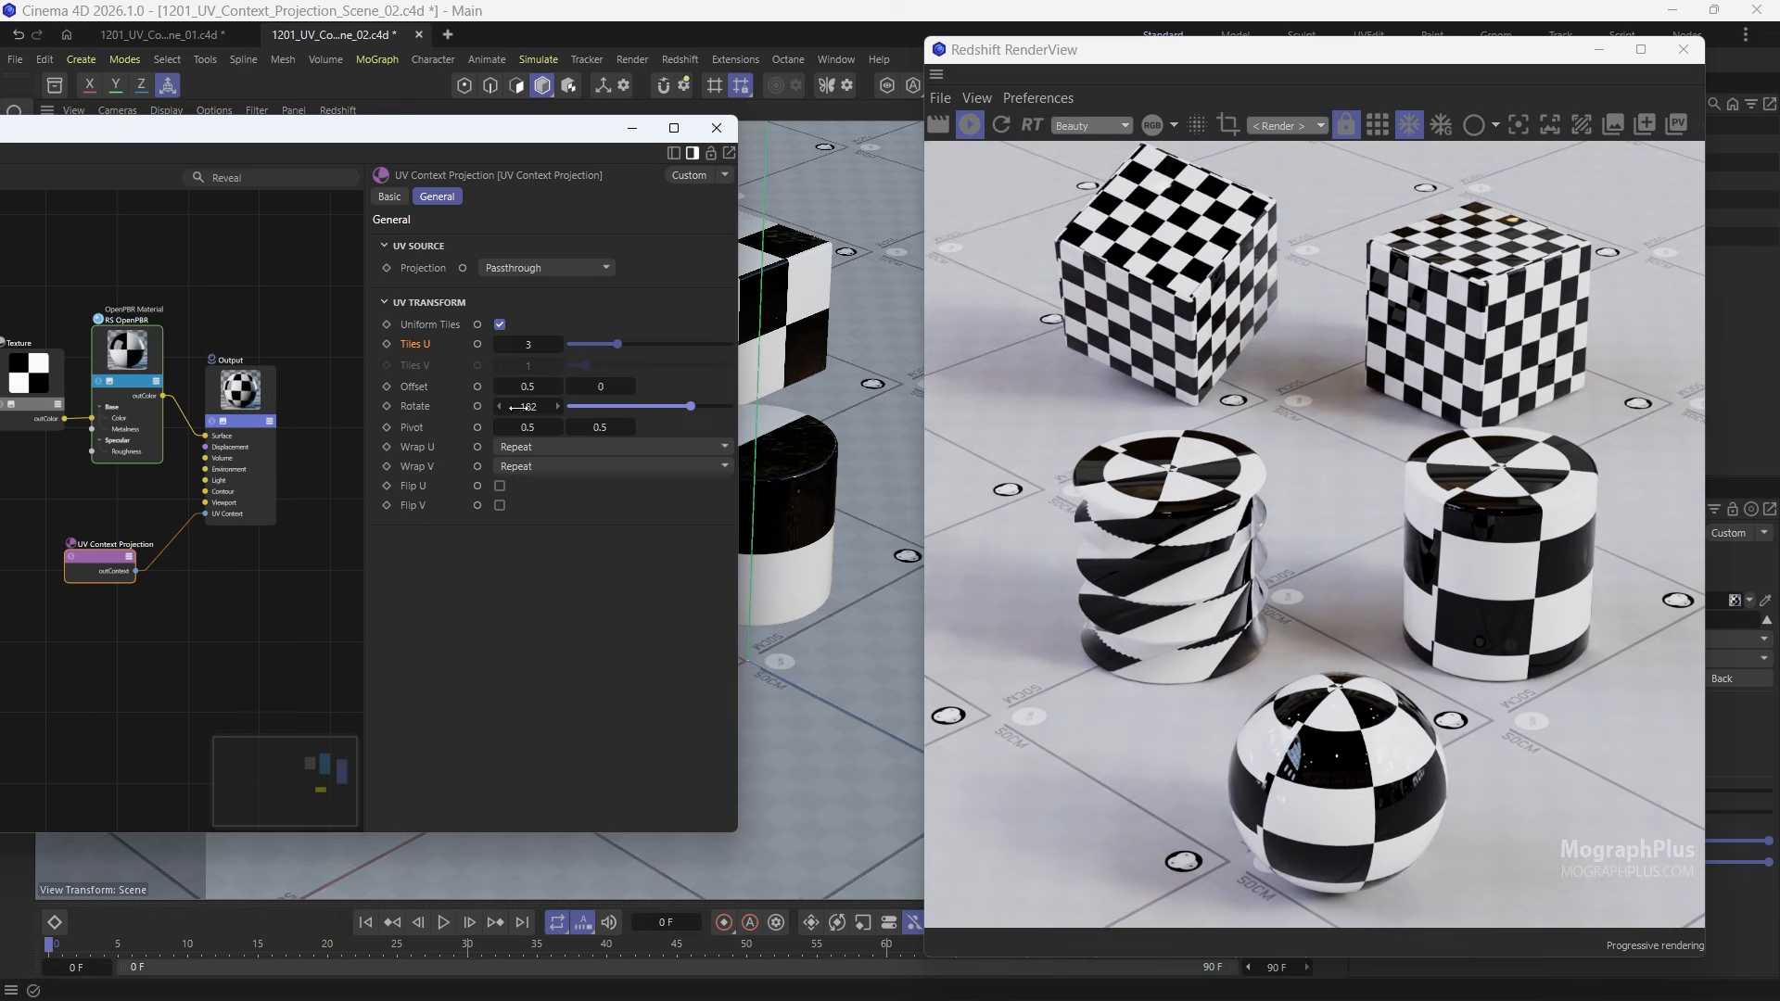
{"action": "type", "text": "0"}
{"action": "key", "text": "Return"}
{"action": "left_click", "coordinate": [526, 387]}
{"action": "type", "text": "0"}
{"action": "key", "text": "Return"}
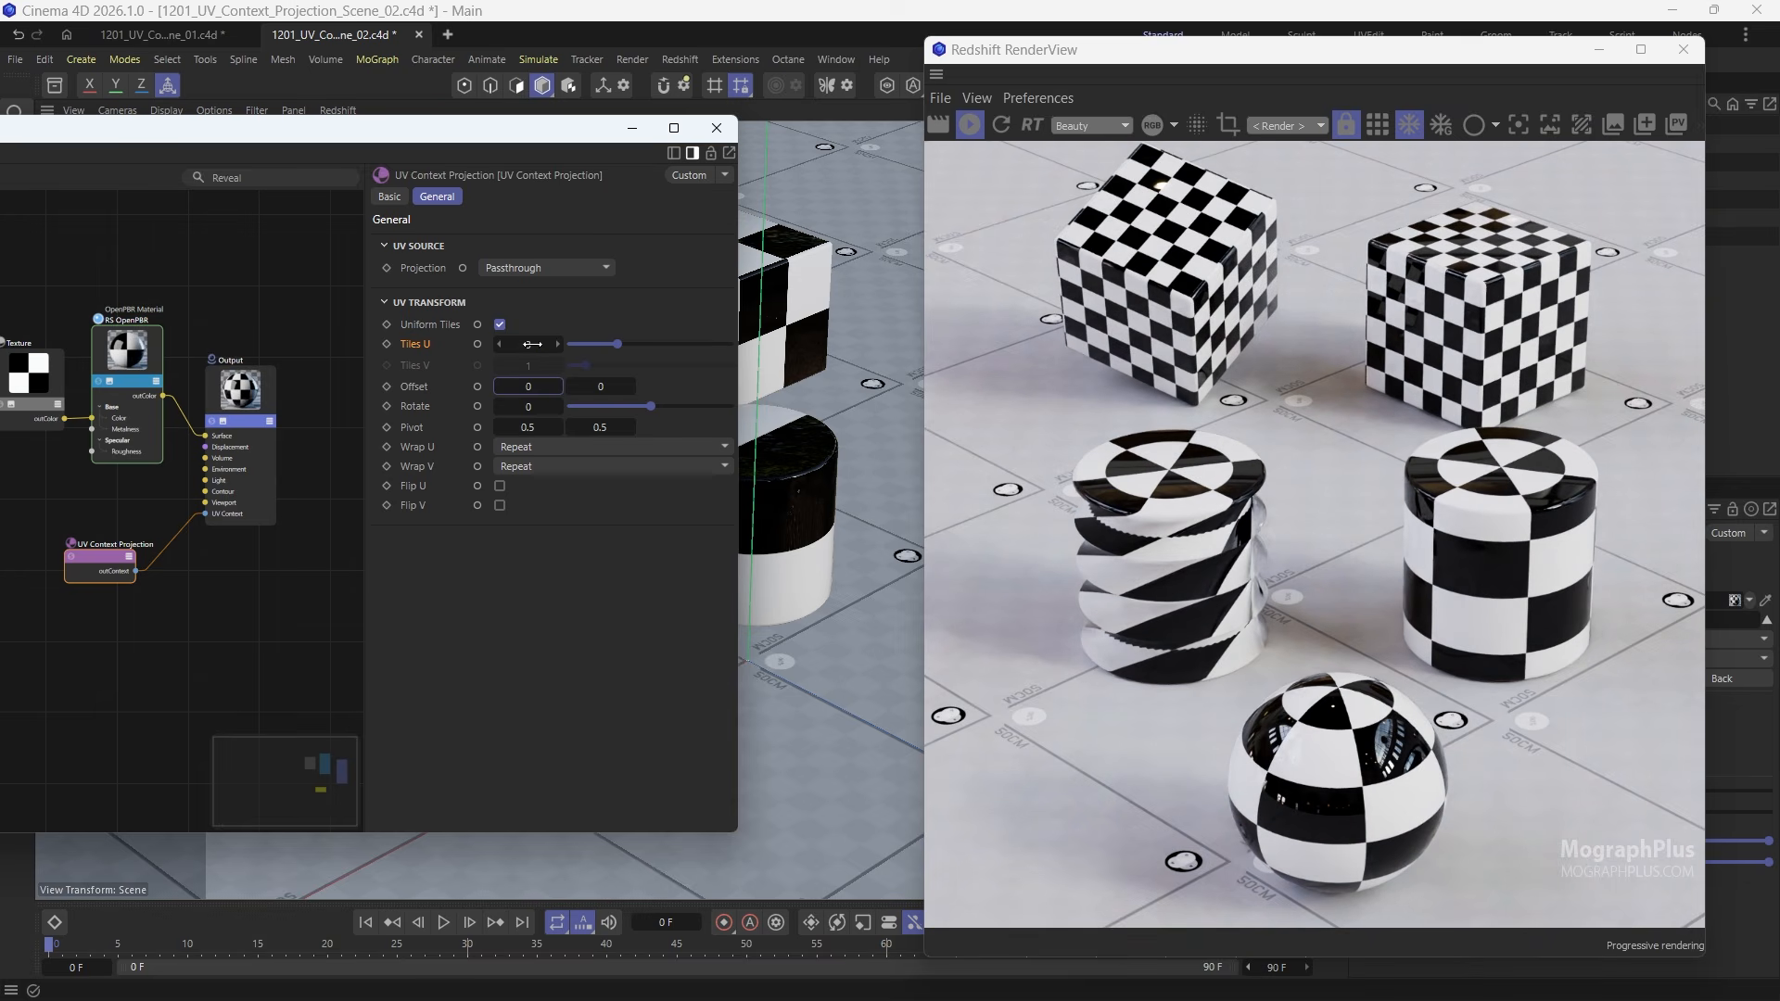
{"action": "left_click", "coordinate": [531, 346]}
{"action": "type", "text": "1"}
{"action": "key", "text": "Return"}
Step: Switch the UV Context Projection to UV Channel and open its channel name for entry
{"action": "left_click", "coordinate": [592, 269]}
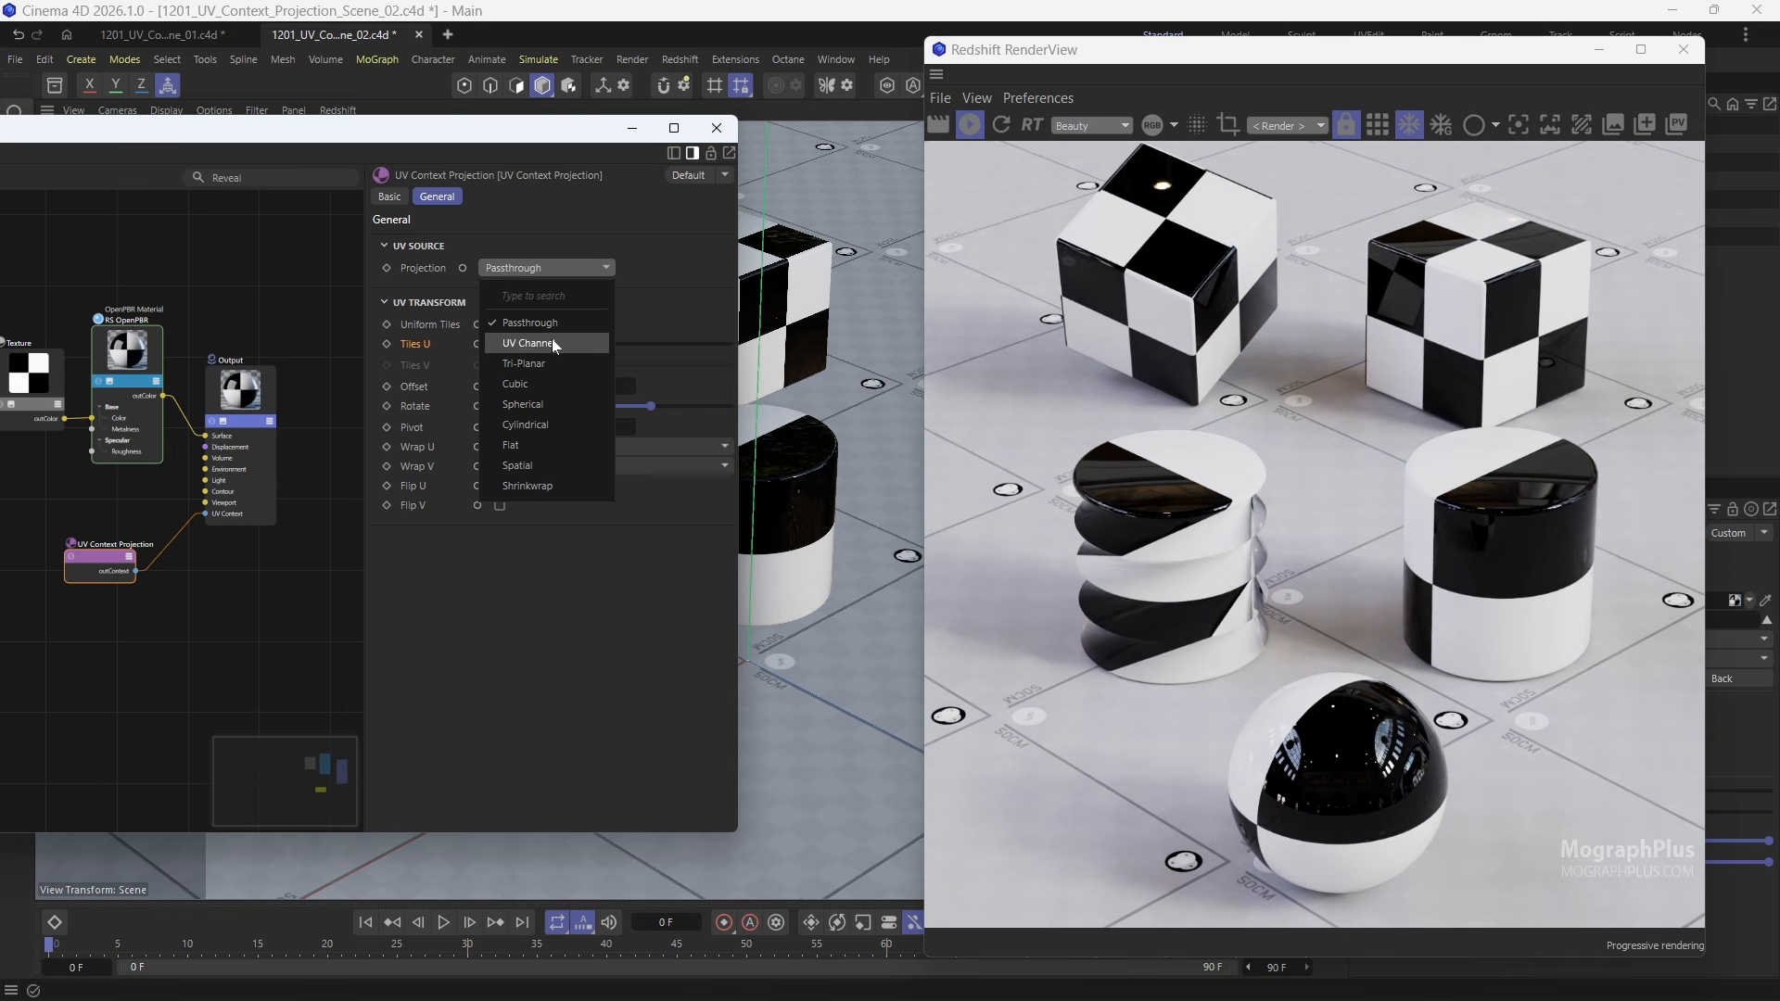
{"action": "left_click", "coordinate": [553, 337]}
{"action": "left_click", "coordinate": [530, 287]}
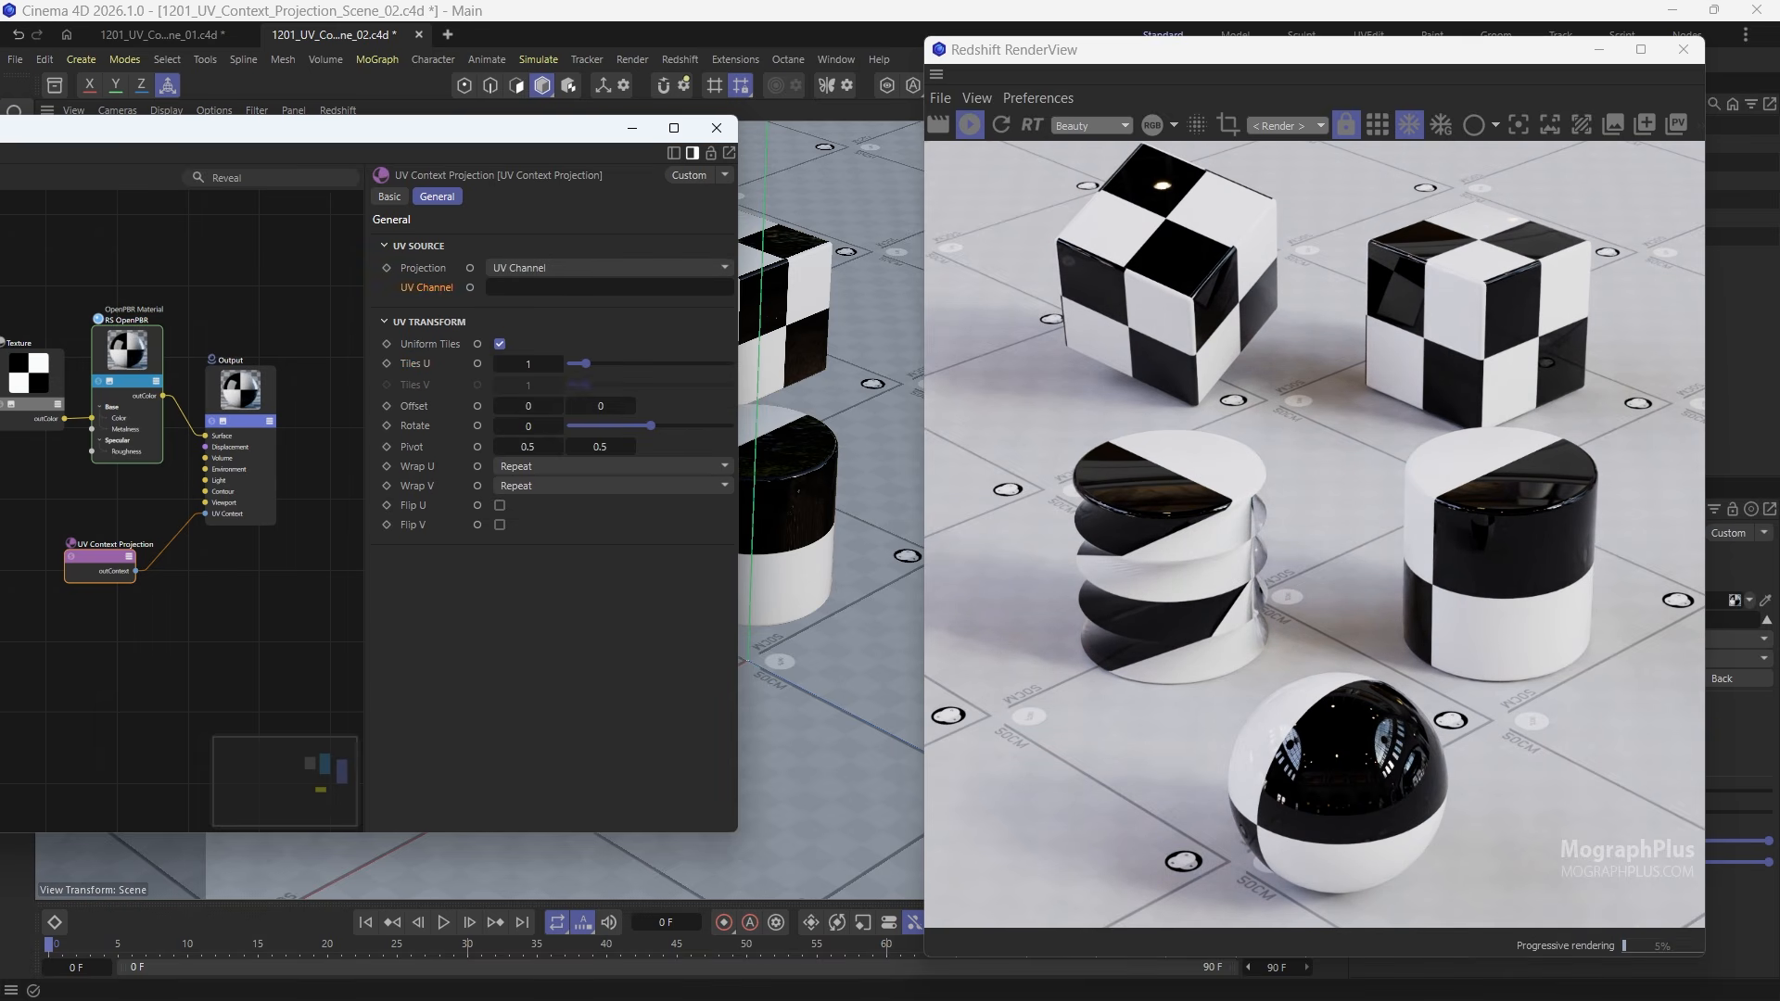
{"action": "left_click_drag", "start_coordinate": [512, 146], "coordinate": [660, 163]}
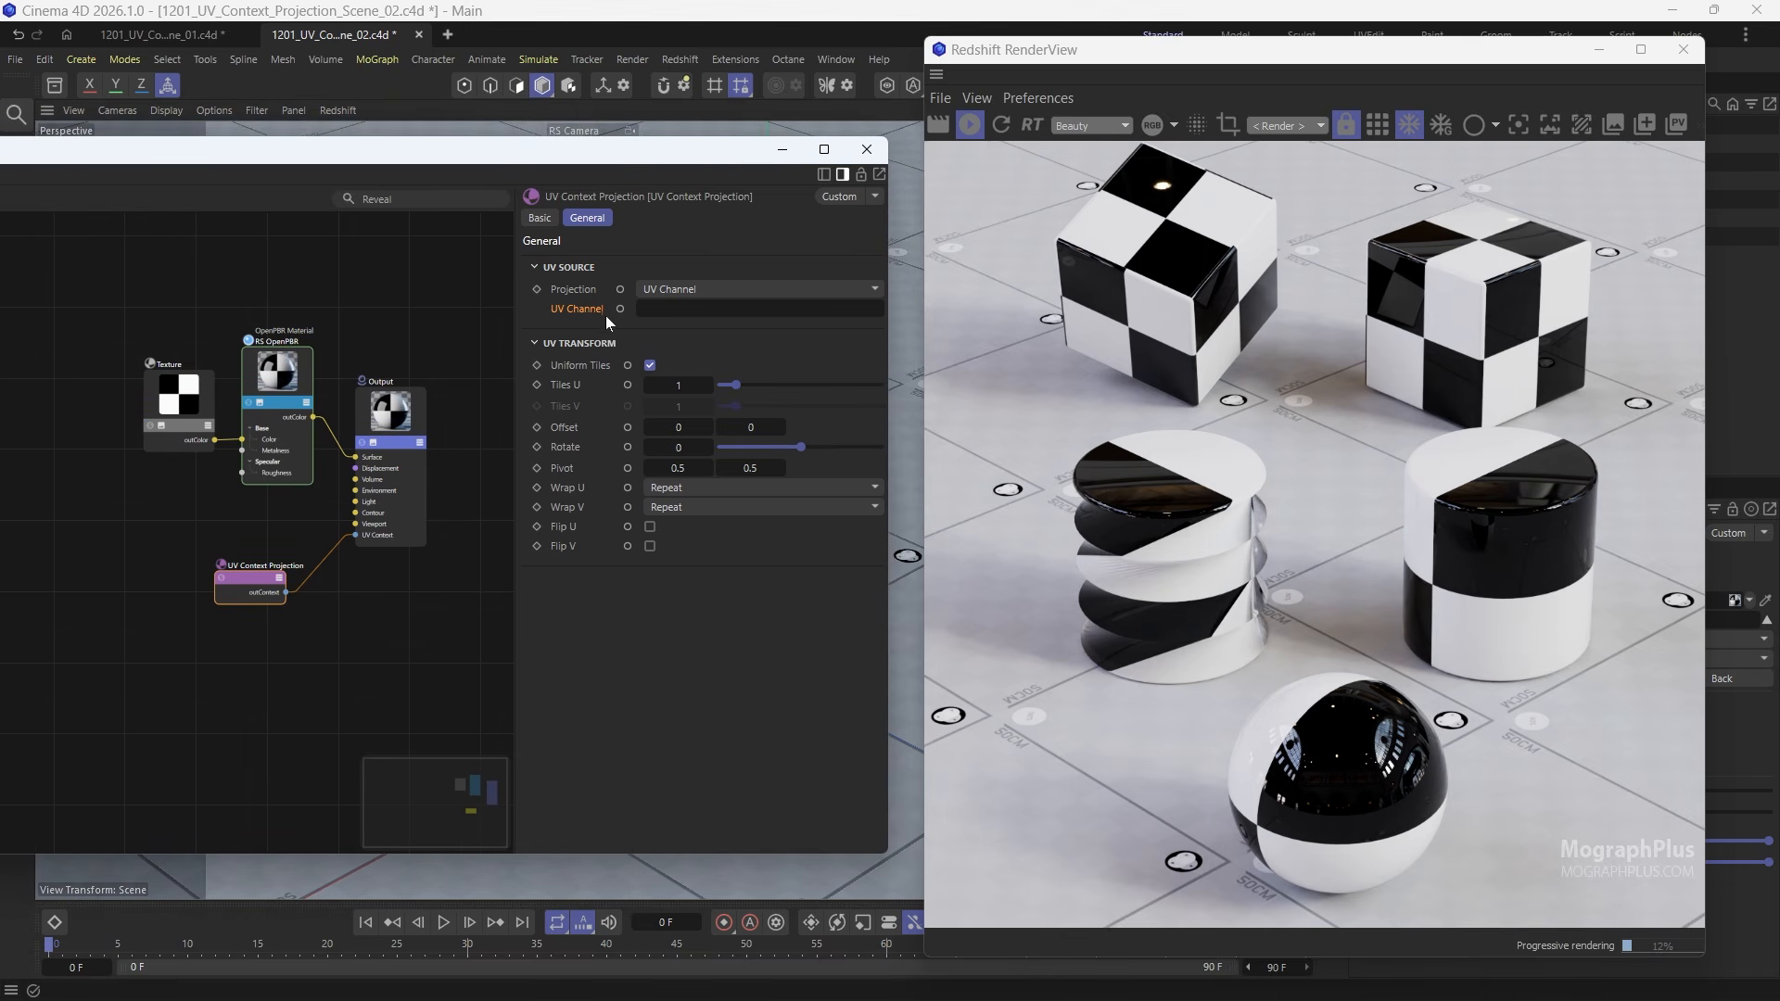
{"action": "left_click", "coordinate": [697, 309]}
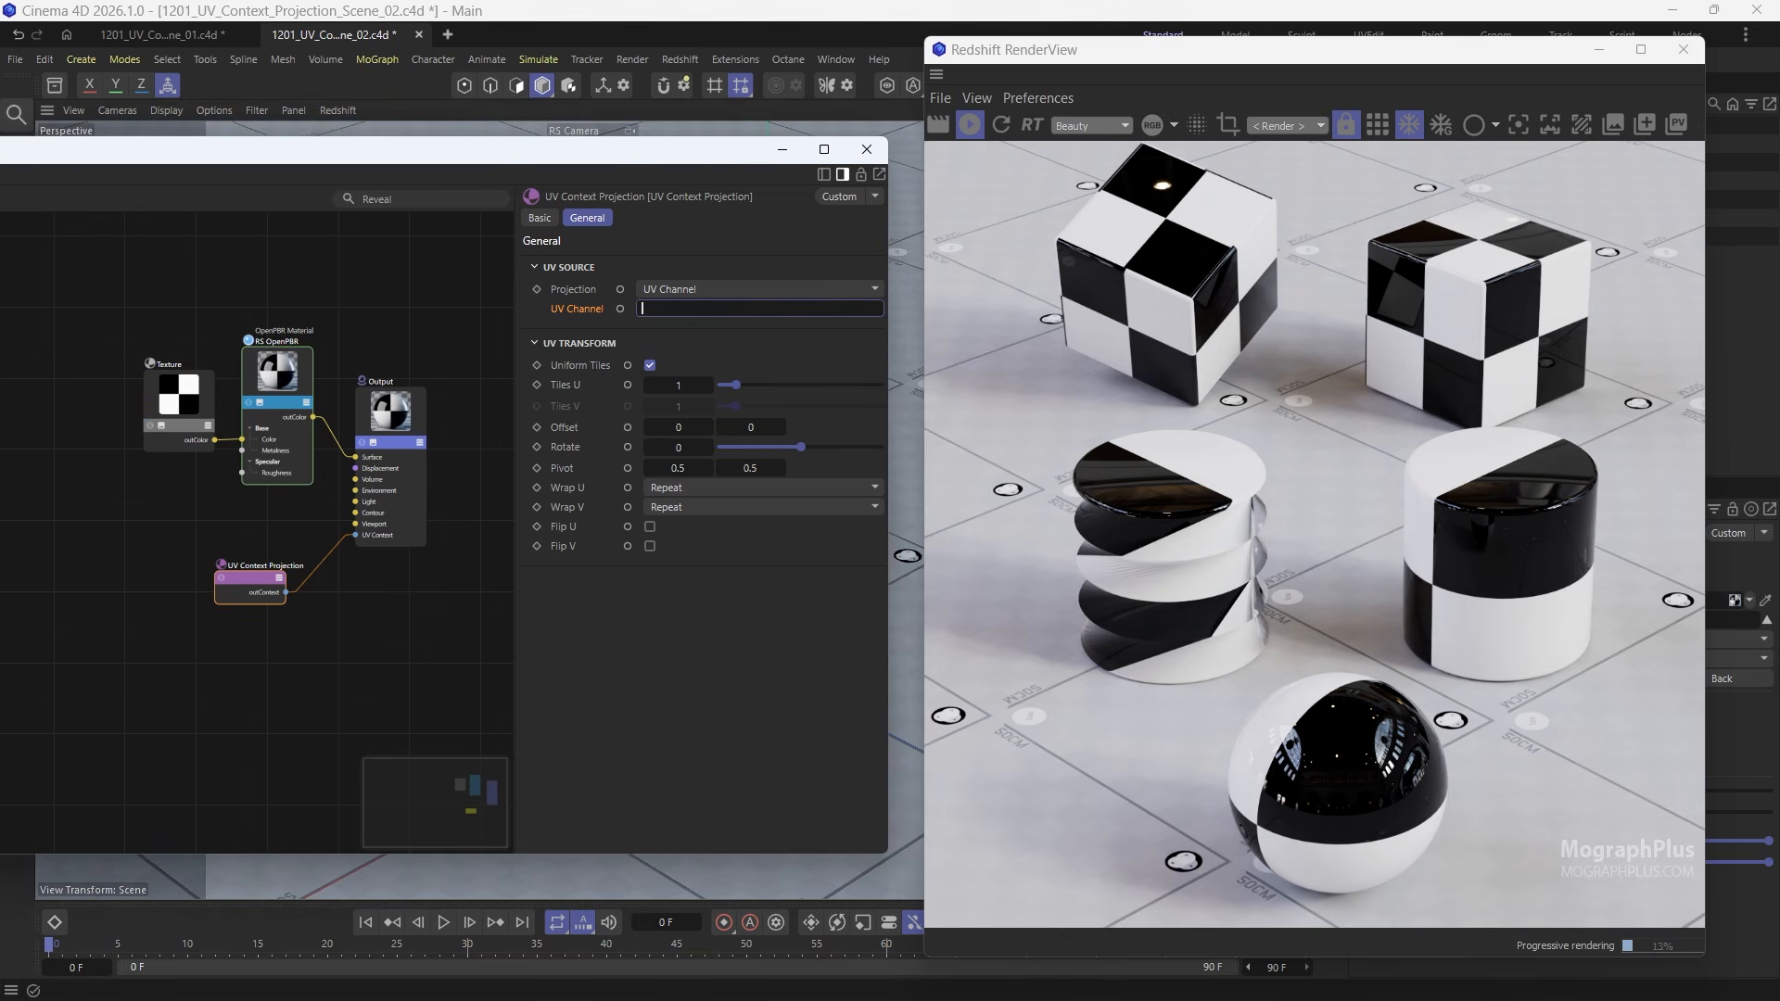
Step: Change the projection to Tri-Planar and set its Blend Noise to 0
{"action": "left_click", "coordinate": [653, 289]}
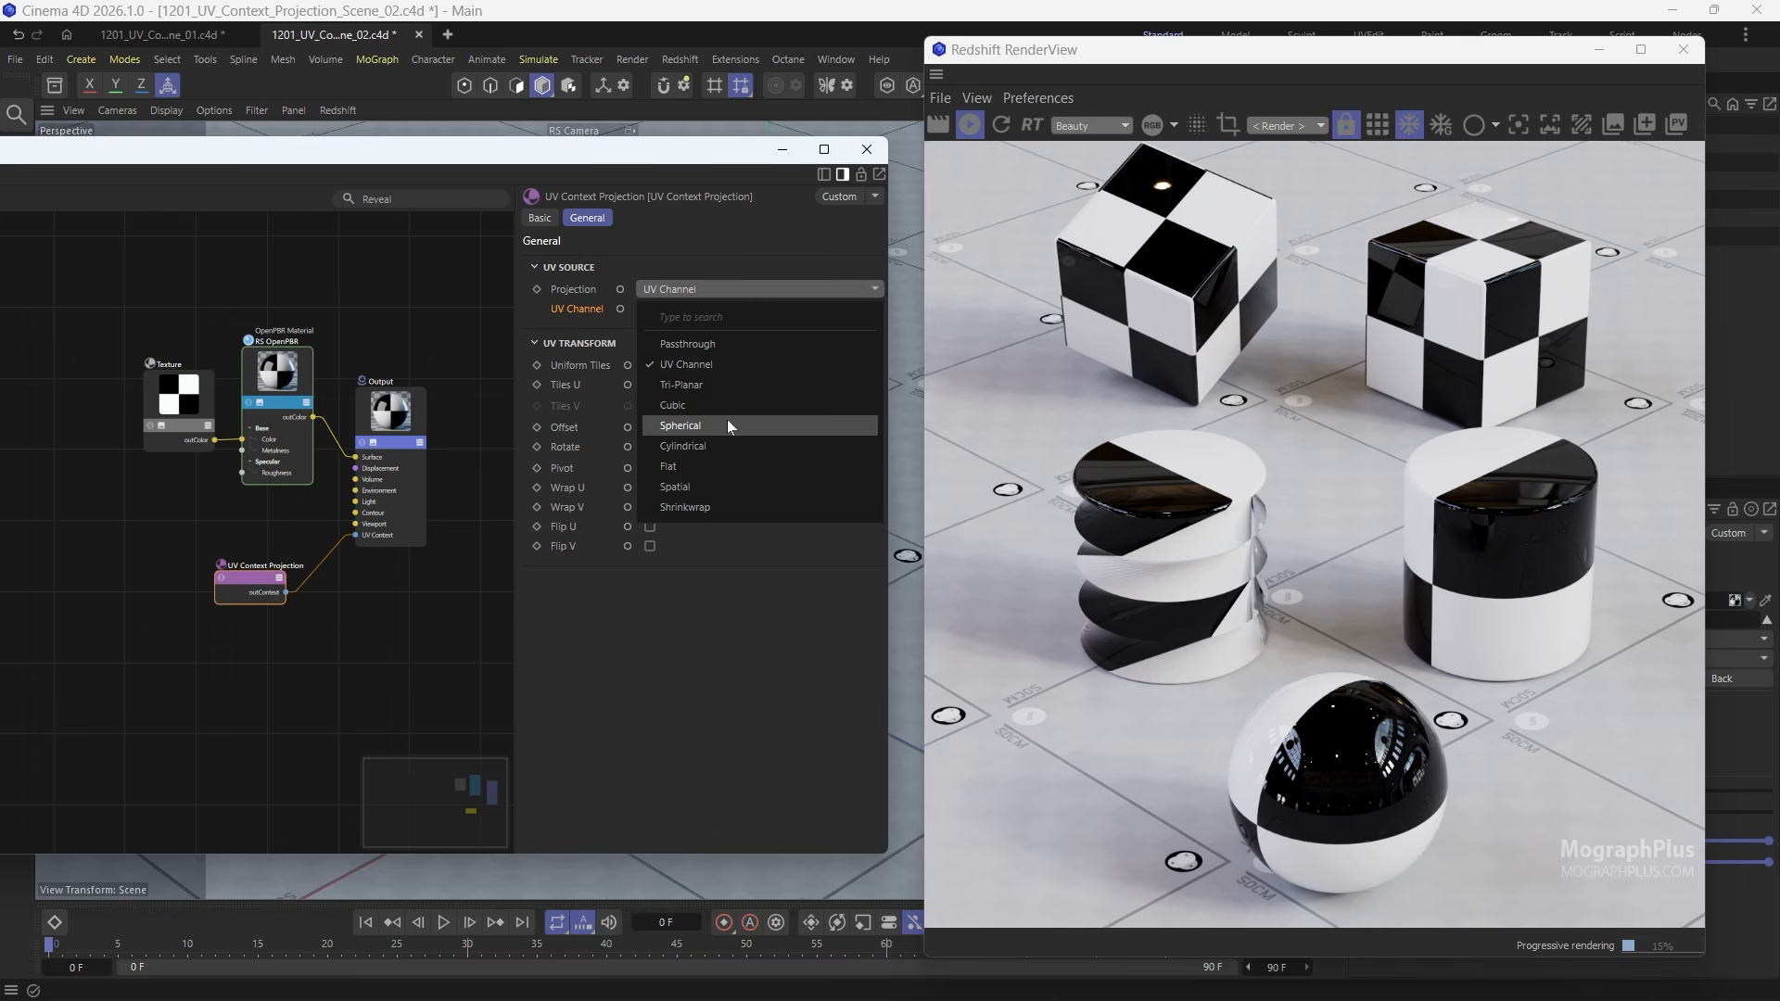
{"action": "left_click", "coordinate": [724, 386]}
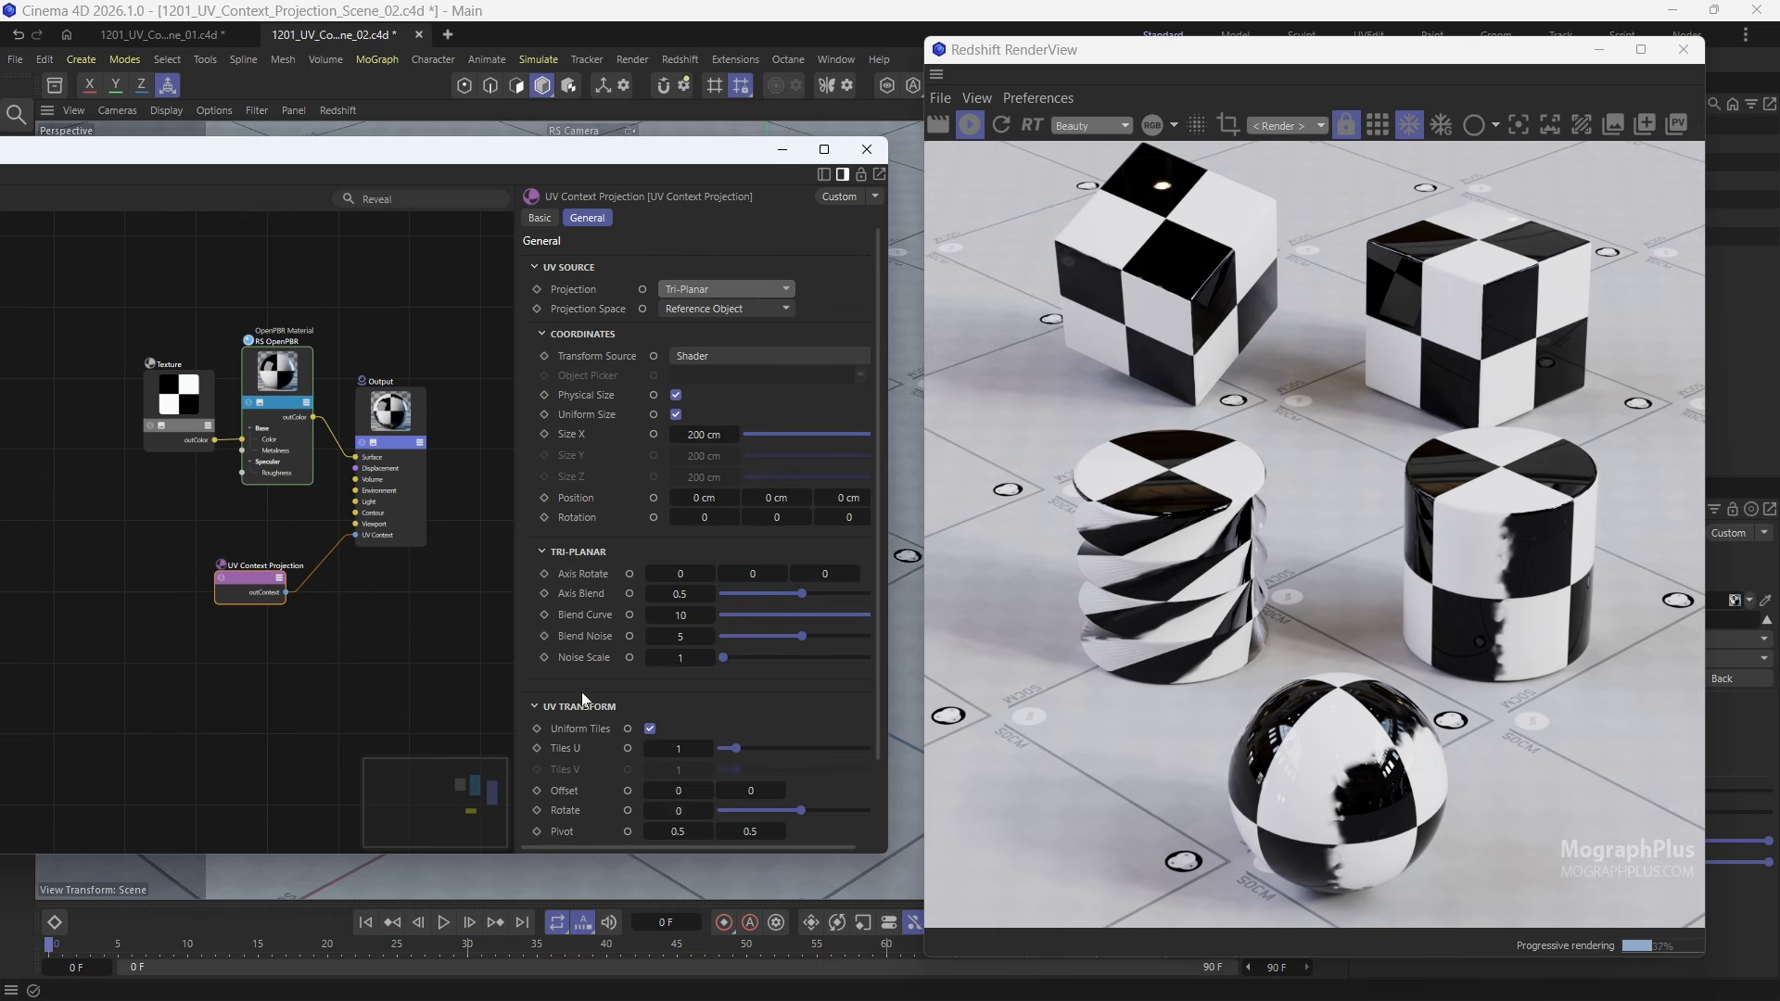
{"action": "left_click", "coordinate": [679, 636]}
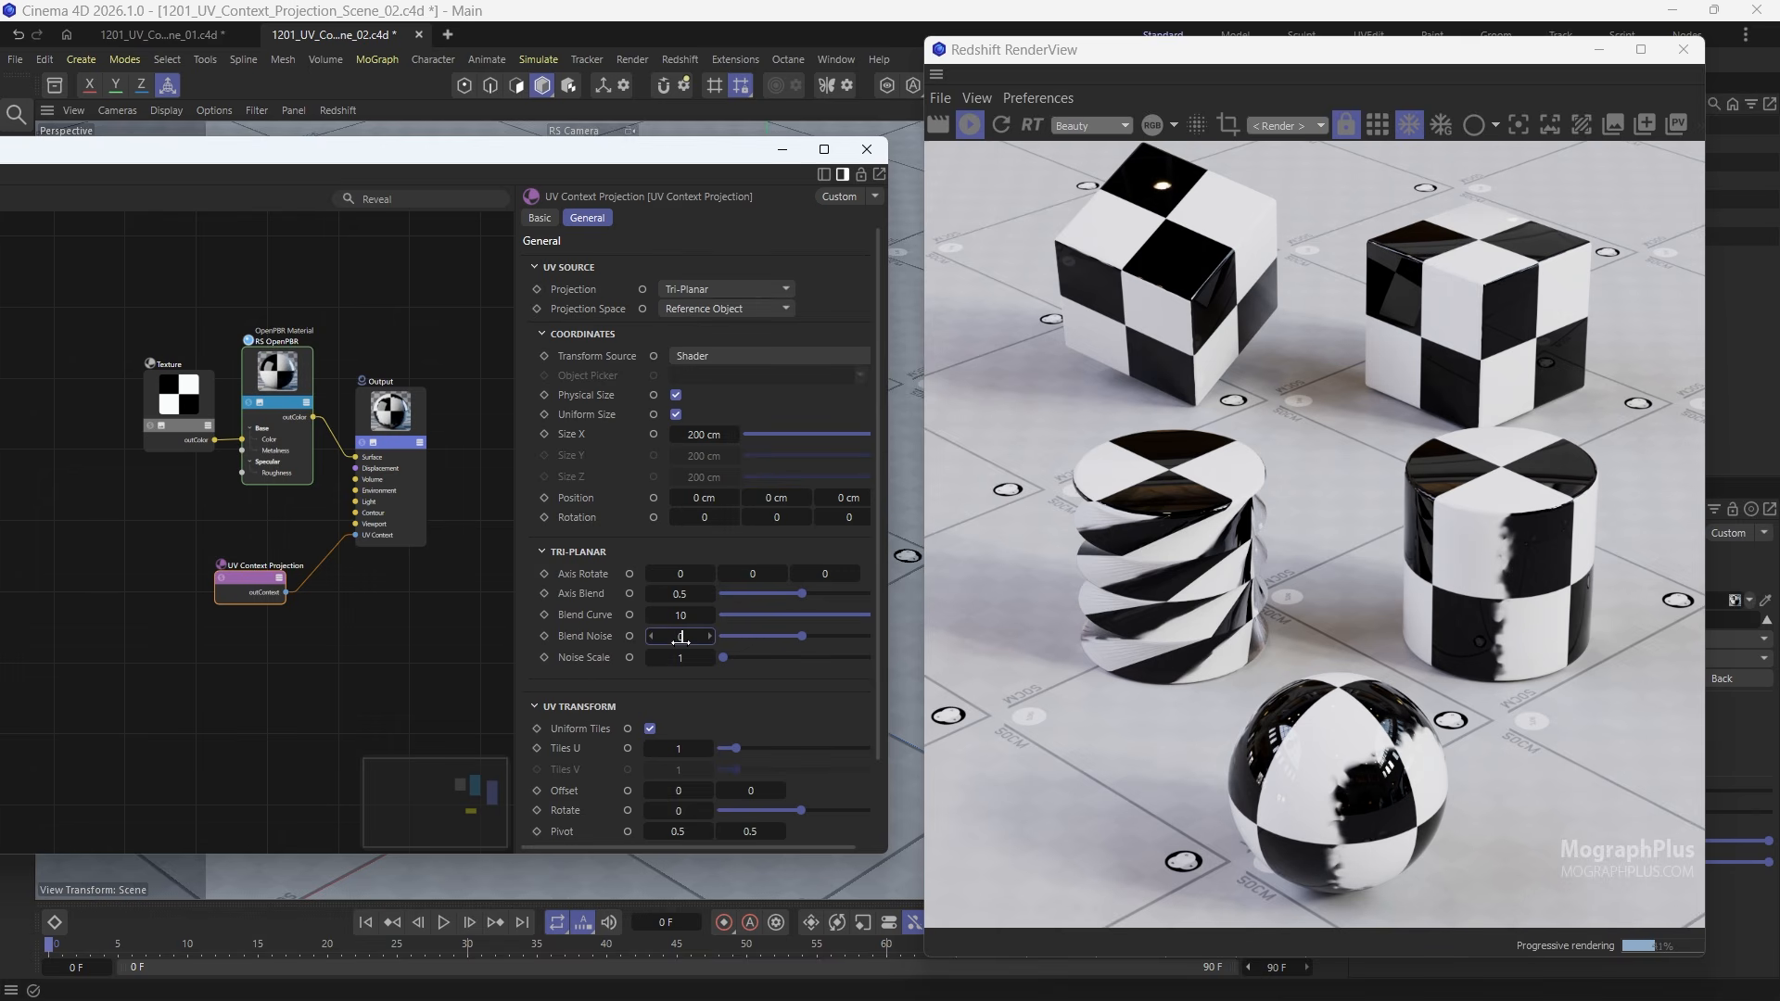
{"action": "type", "text": "0"}
{"action": "key", "text": "Return"}
{"action": "left_click", "coordinate": [680, 637]}
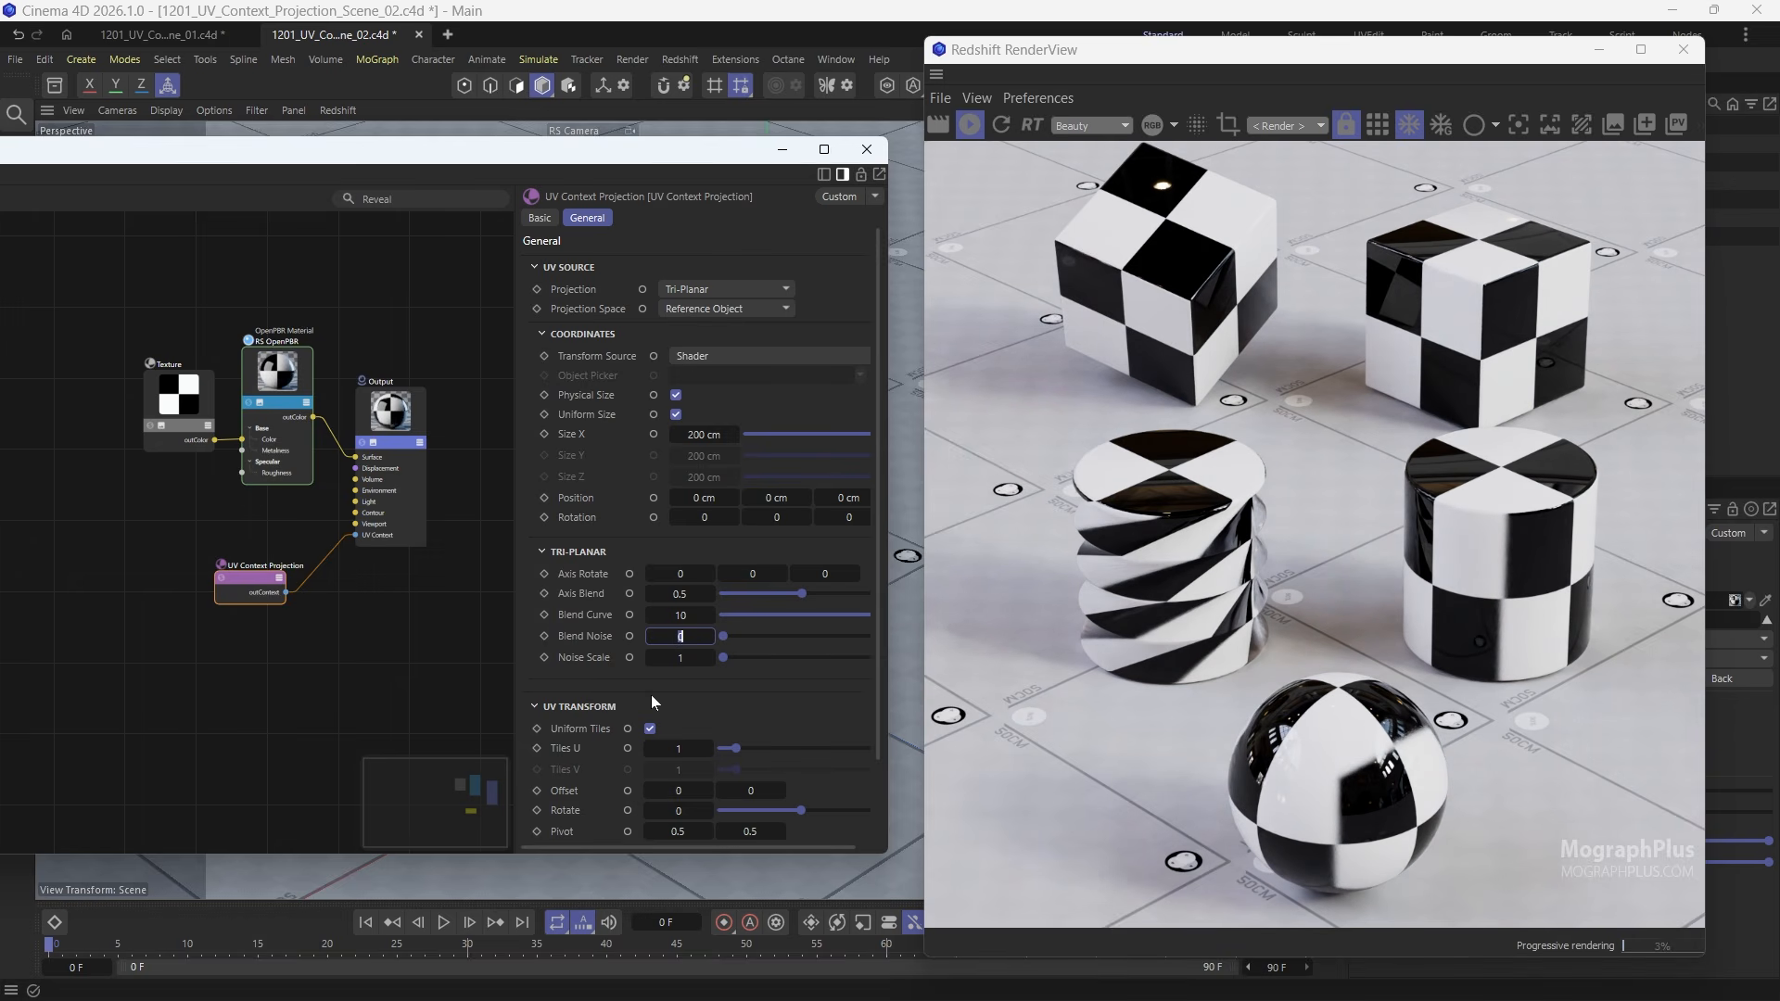
{"action": "key", "text": "Return"}
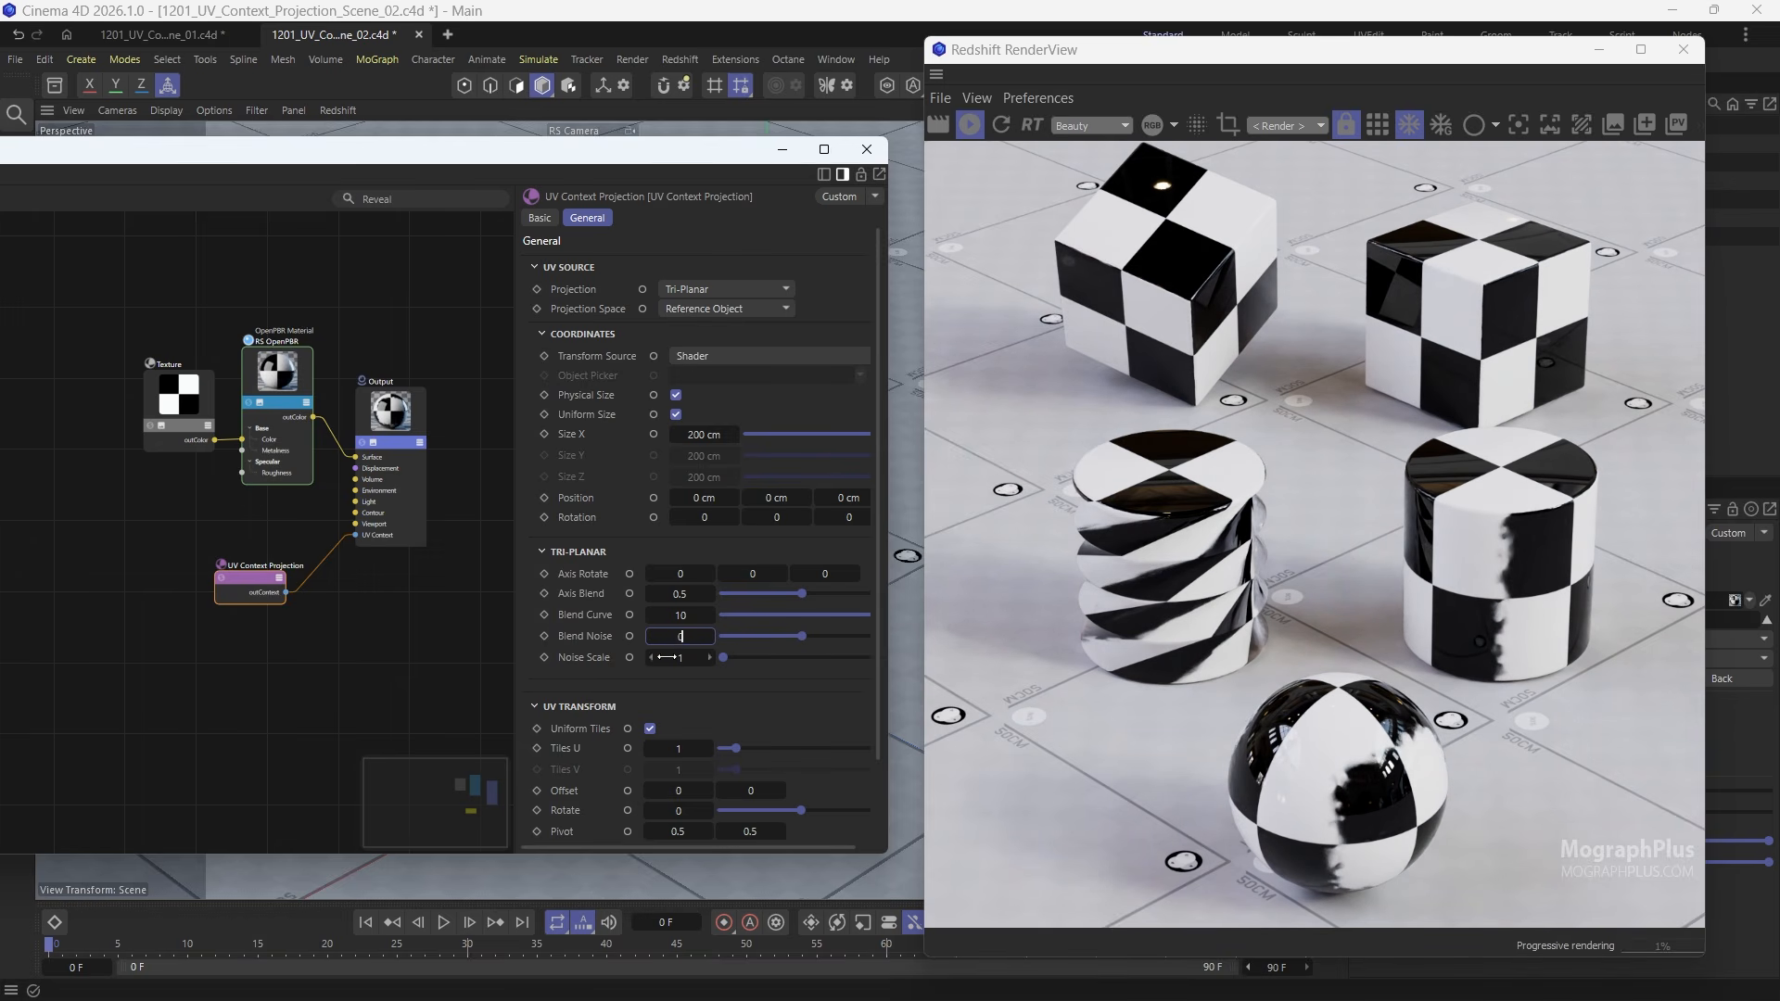
Step: Try an Axis Blend of 0 for the tri-planar projection and set it back to 0.5
{"action": "left_click", "coordinate": [681, 594]}
{"action": "type", "text": "0"}
{"action": "key", "text": "Return"}
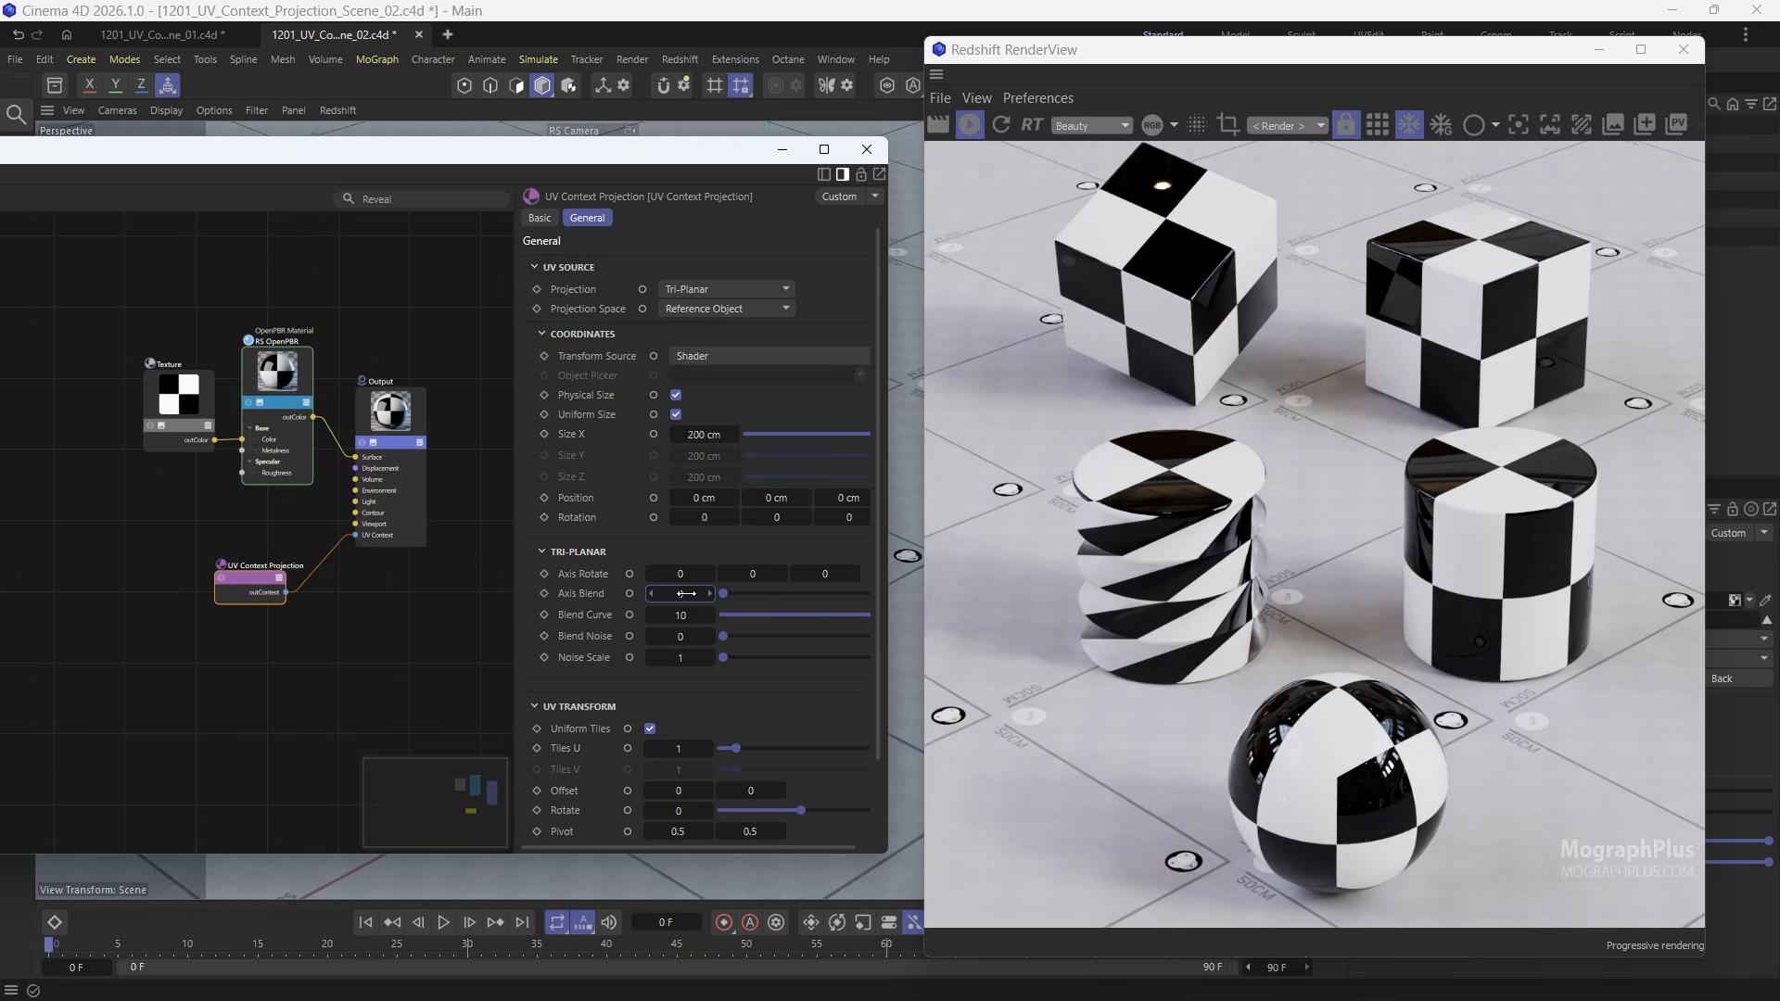
{"action": "type", "text": "0.5"}
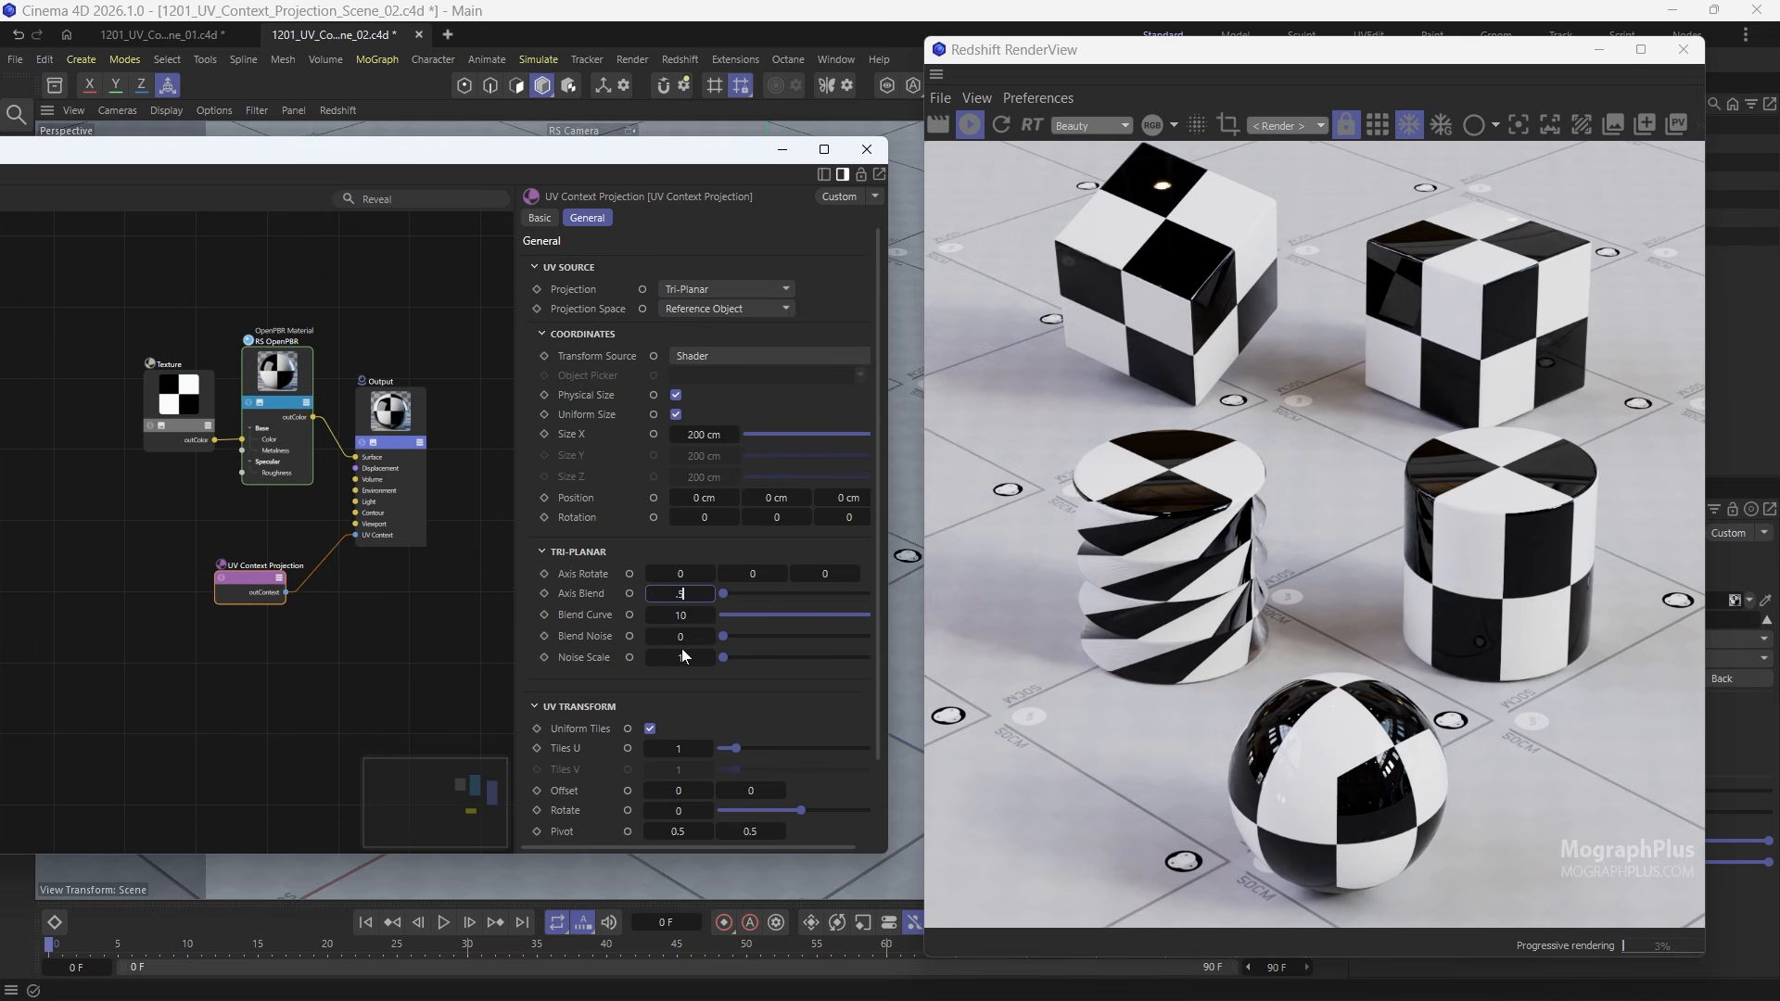
{"action": "key", "text": "Return"}
Step: Set the tri-planar projection's uniform physical Size X to 25 cm
{"action": "left_click", "coordinate": [587, 433]}
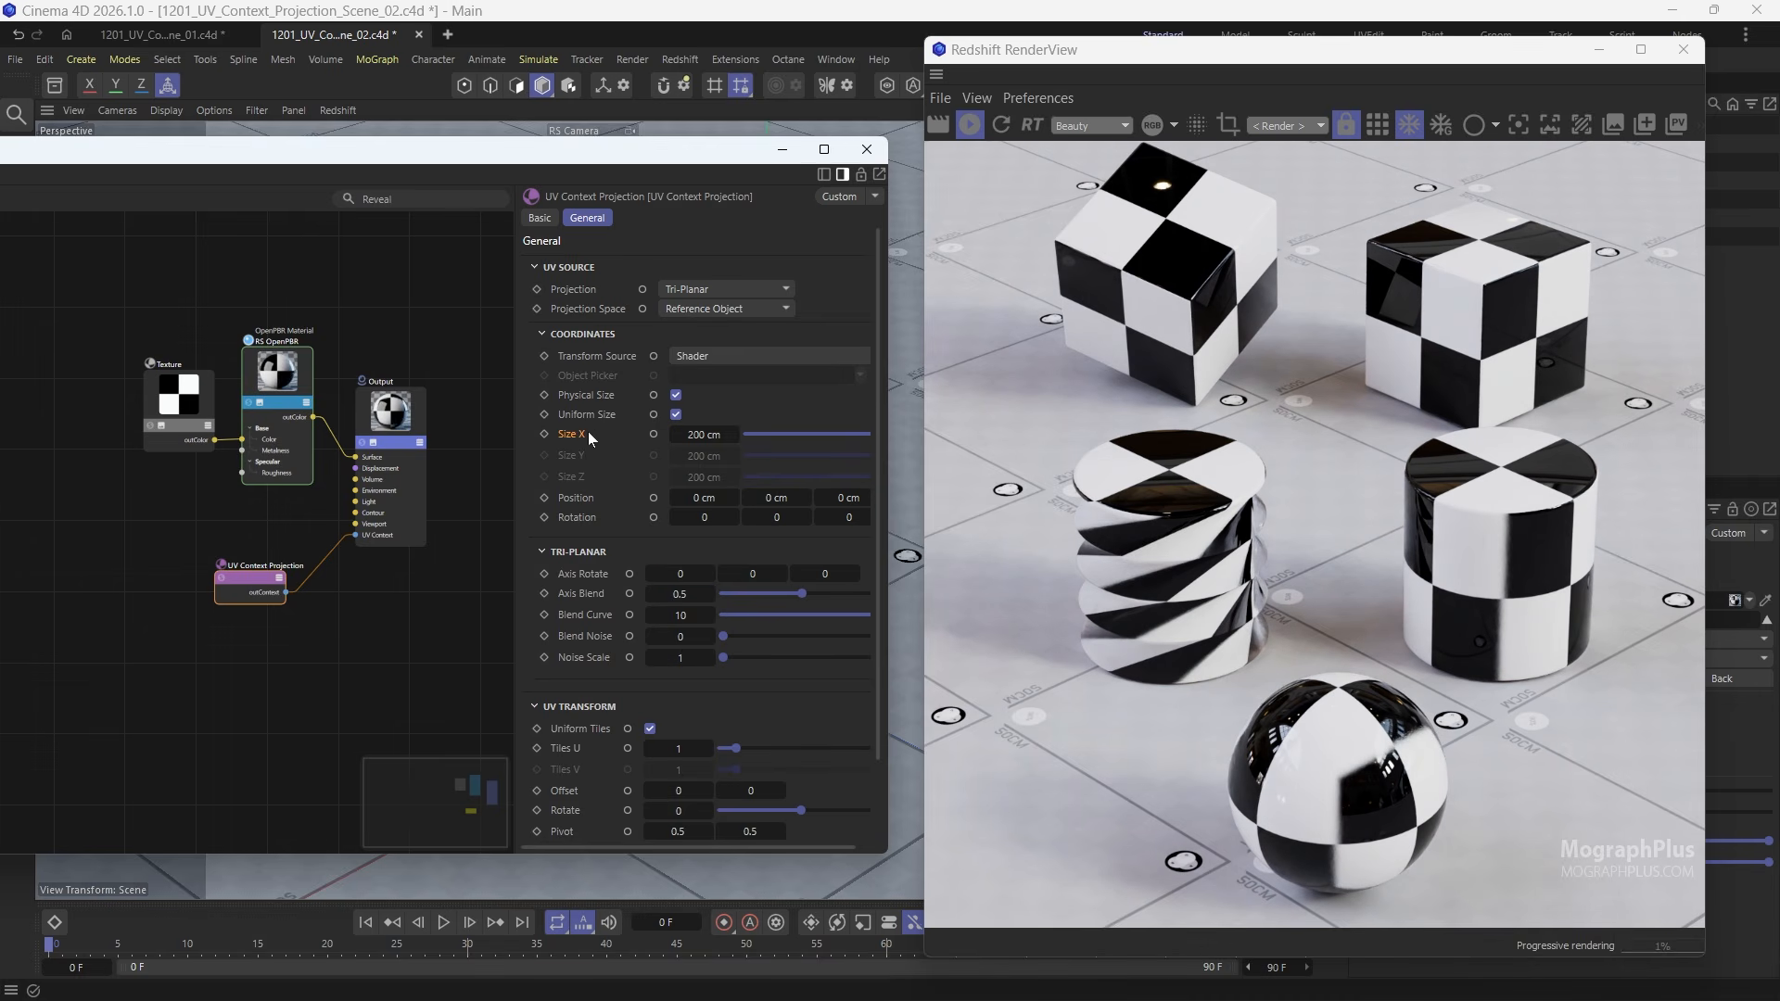
{"action": "left_click", "coordinate": [704, 434]}
{"action": "type", "text": "25"}
{"action": "key", "text": "Return"}
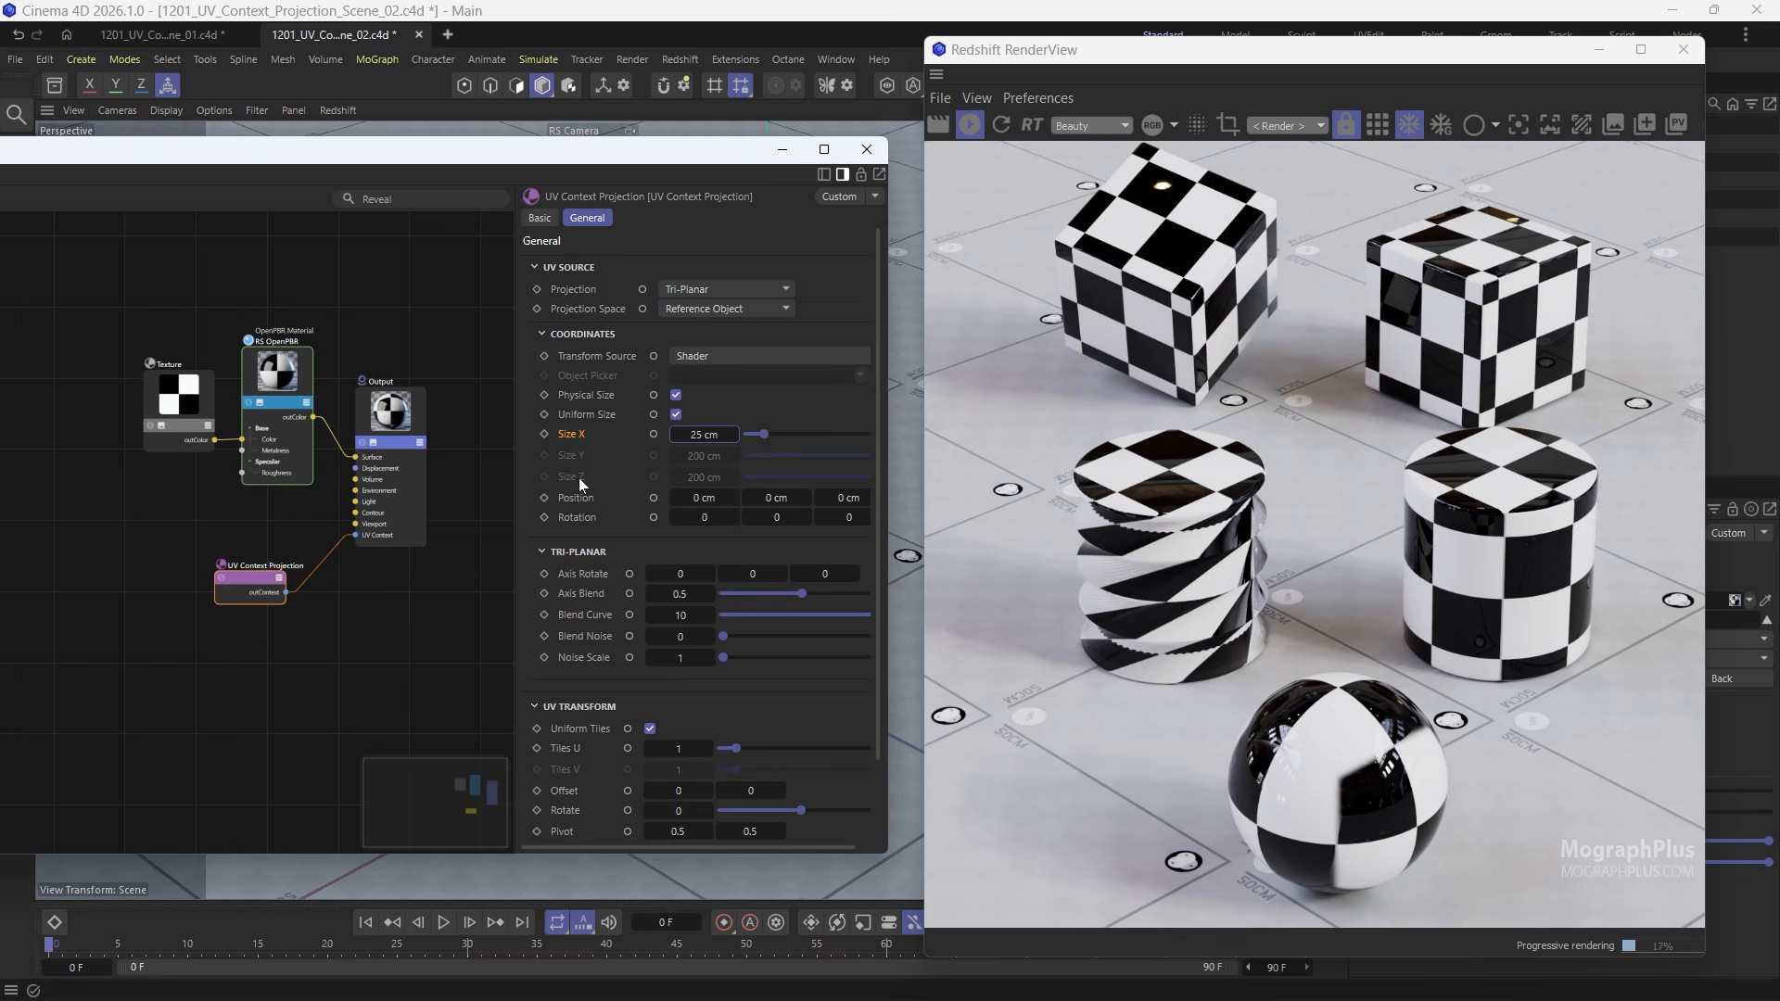
Step: Set the Projection Space to World and move the Node Editor to uncover the cubes in the viewport
{"action": "left_click", "coordinate": [602, 308]}
{"action": "left_click", "coordinate": [726, 308]}
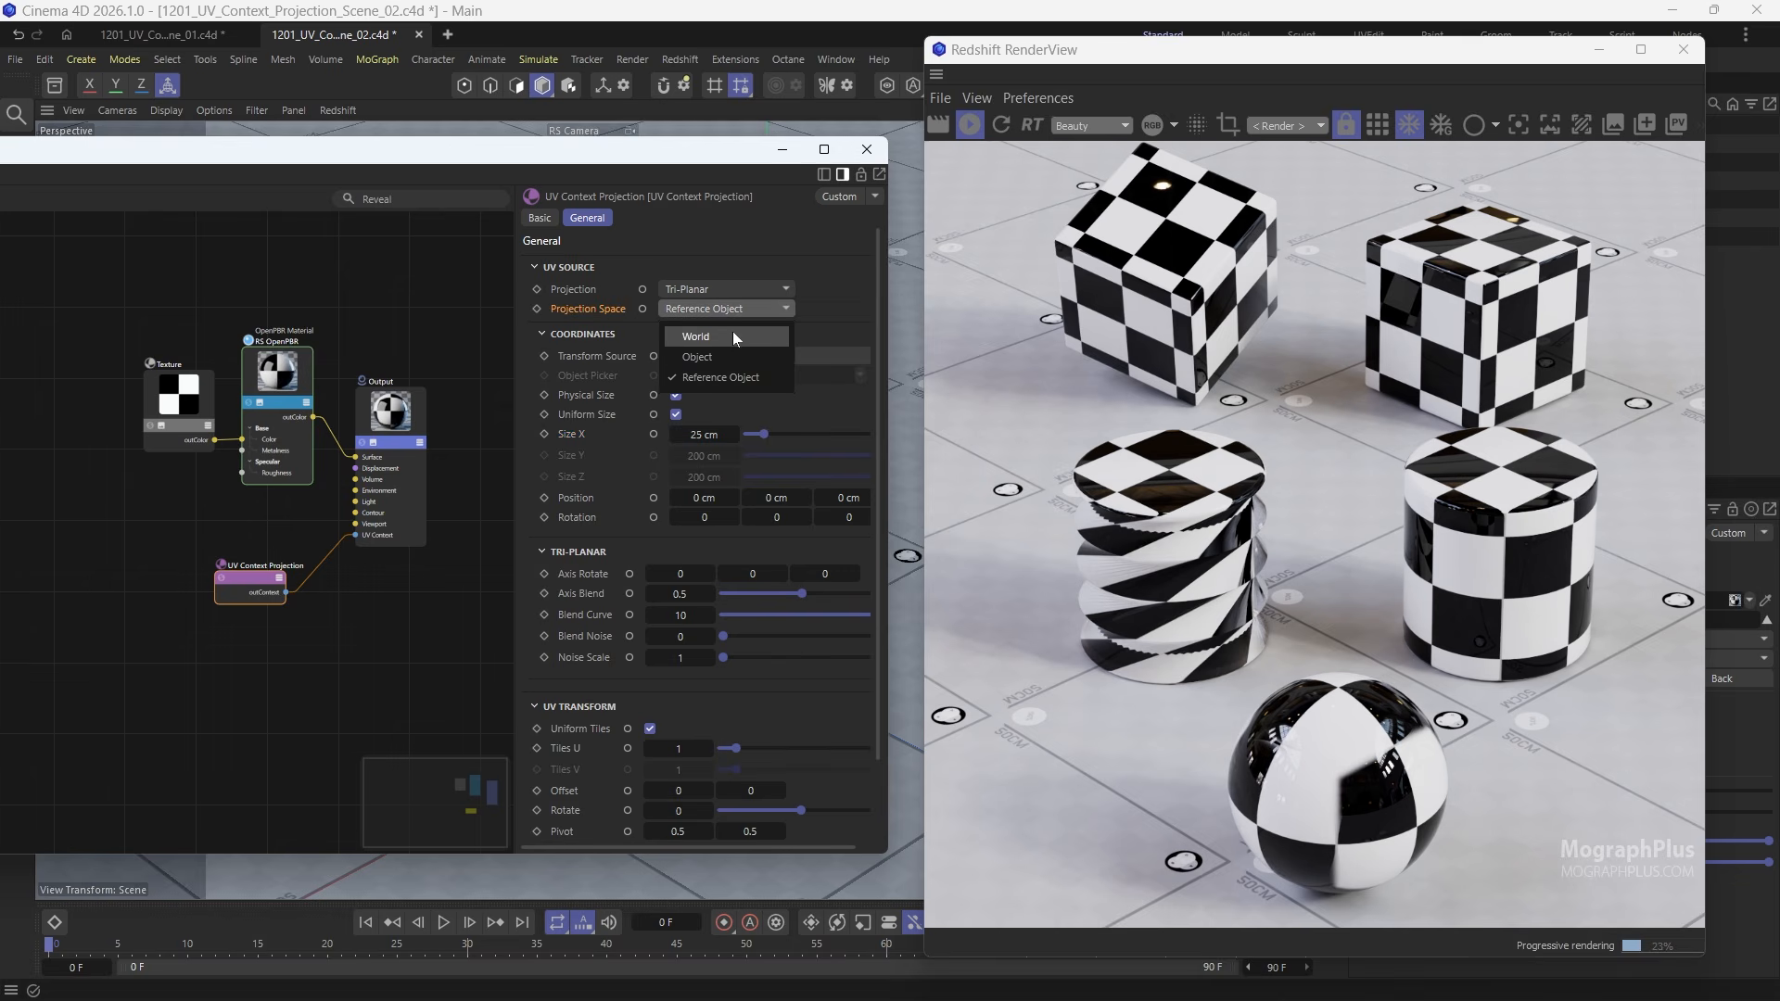
{"action": "left_click", "coordinate": [733, 335]}
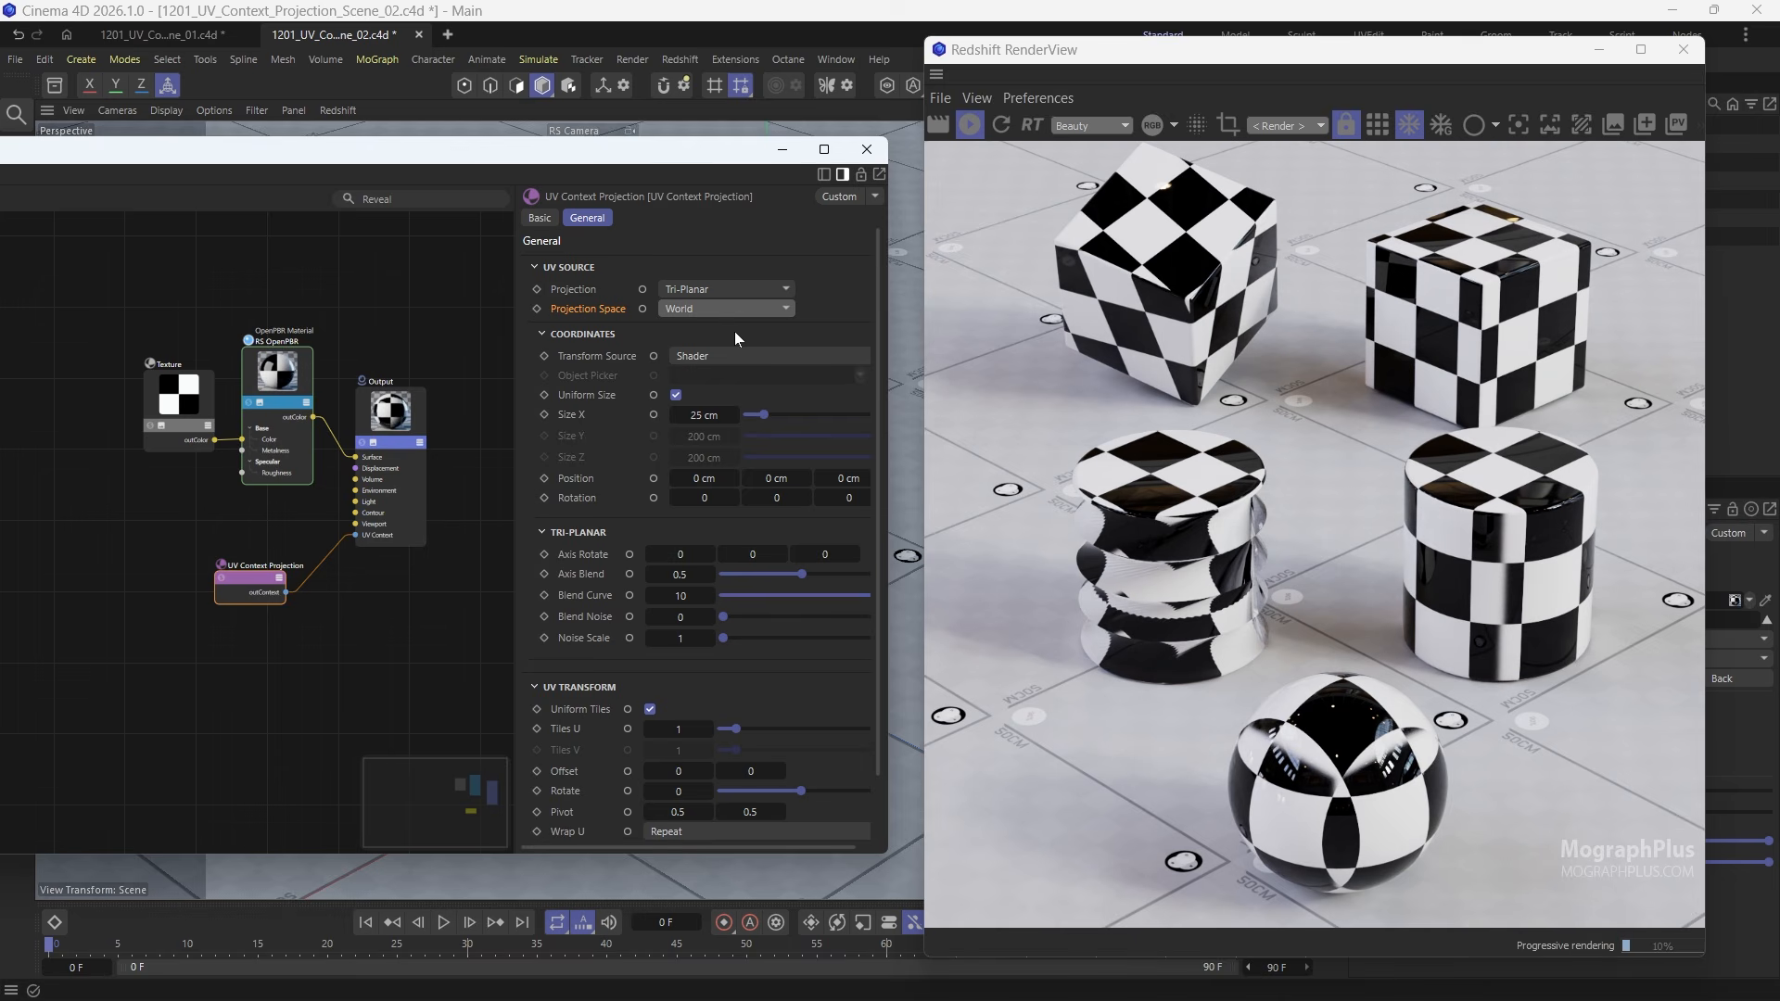
{"action": "left_click_drag", "start_coordinate": [542, 153], "coordinate": [275, 485]}
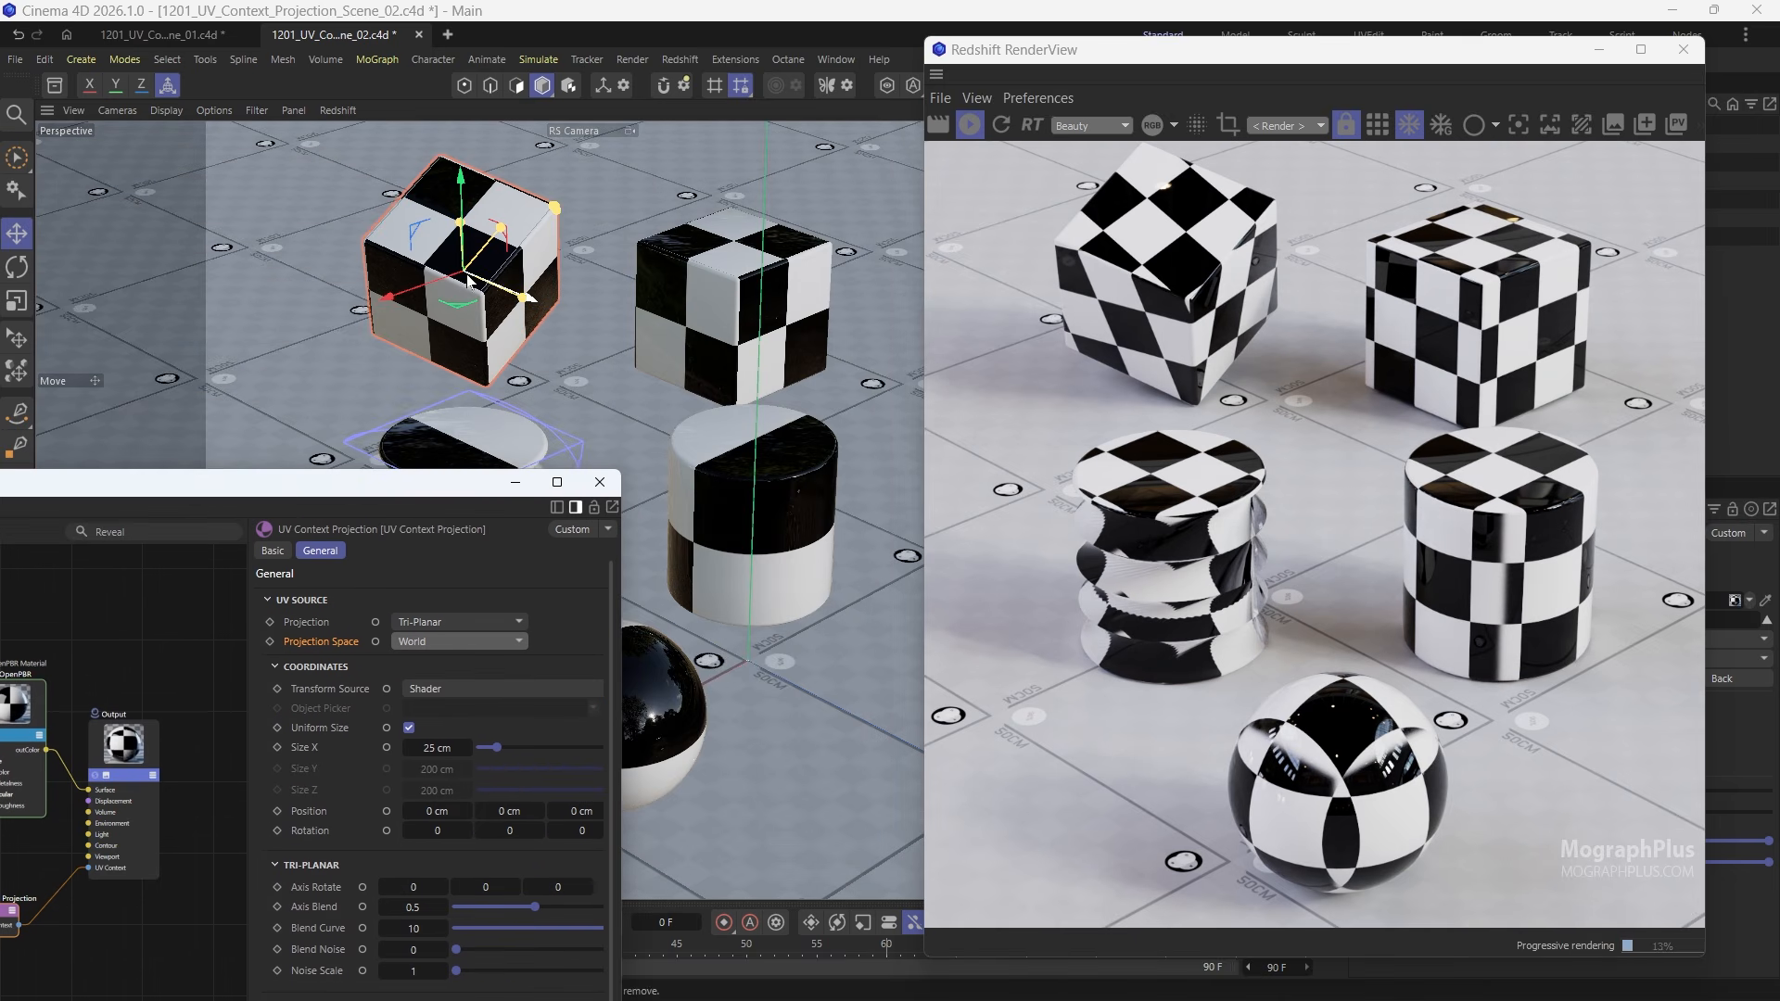
Step: Set the Projection Space to Object, test-moving the tilted cube before and after the change to compare World and Object projection
{"action": "mouse_move", "coordinate": [524, 269]}
{"action": "left_mouse_down"}
{"action": "mouse_move", "coordinate": [500, 243]}
{"action": "mouse_move", "coordinate": [644, 283]}
{"action": "mouse_move", "coordinate": [509, 269]}
{"action": "left_mouse_up"}
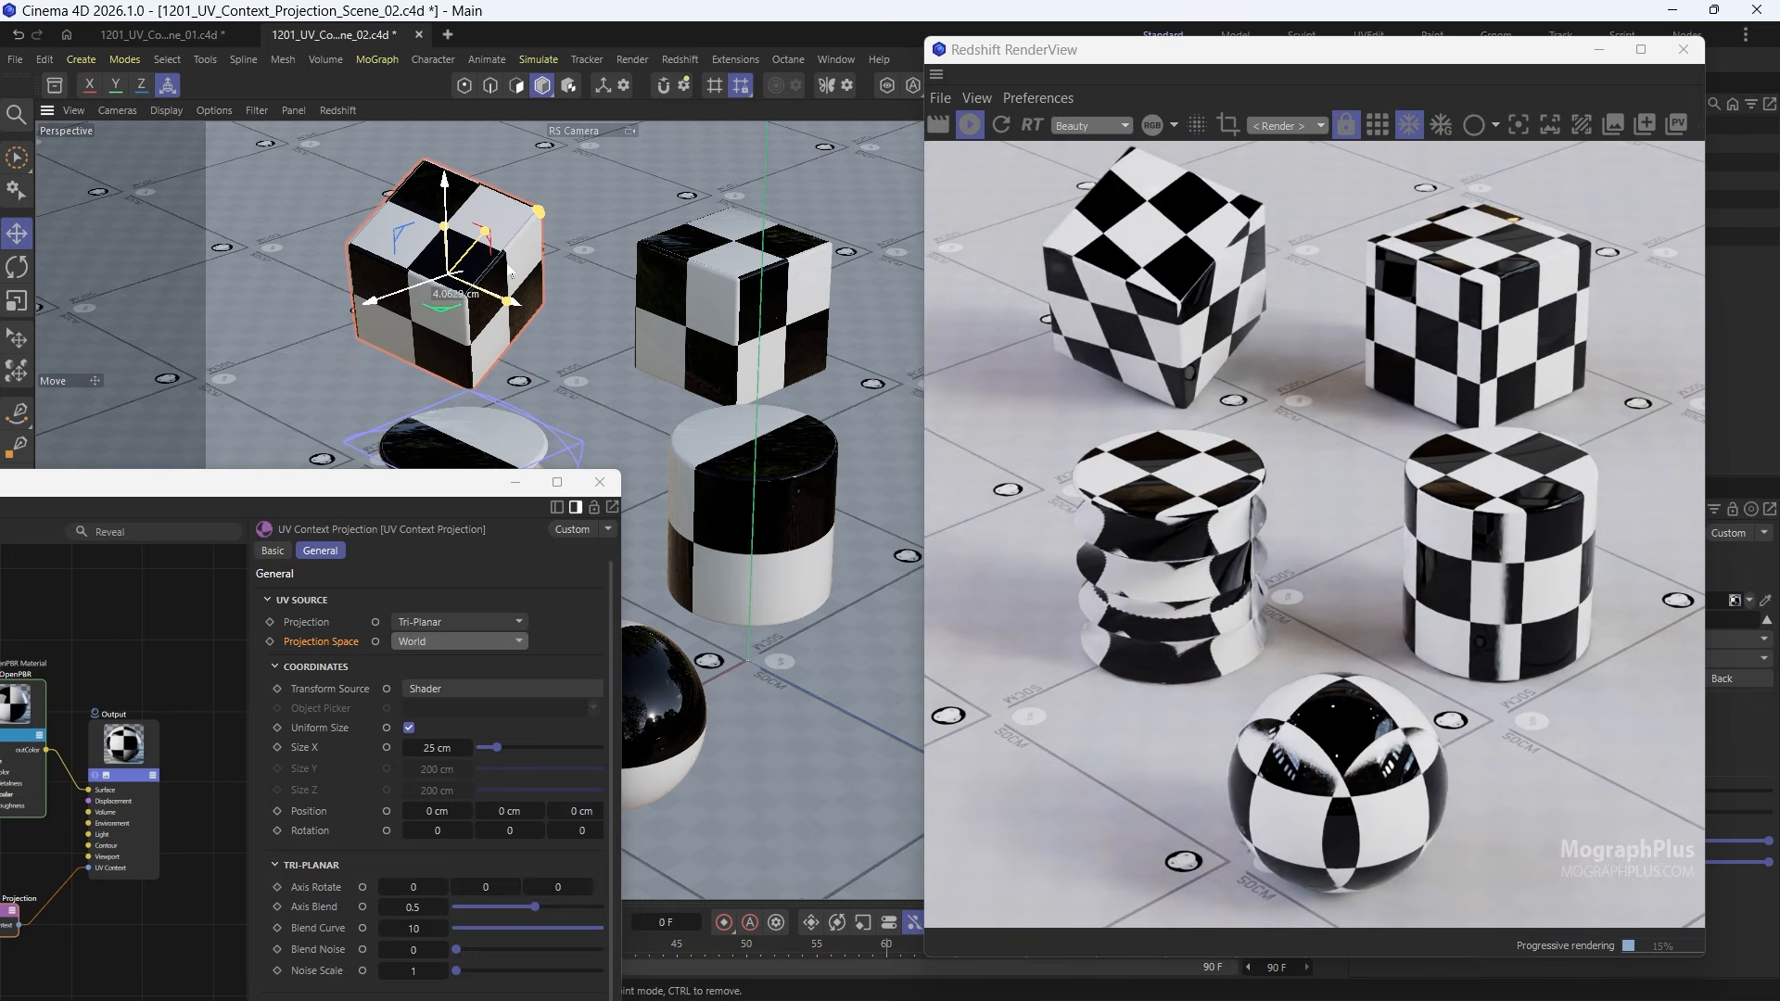
{"action": "left_click", "coordinate": [443, 641]}
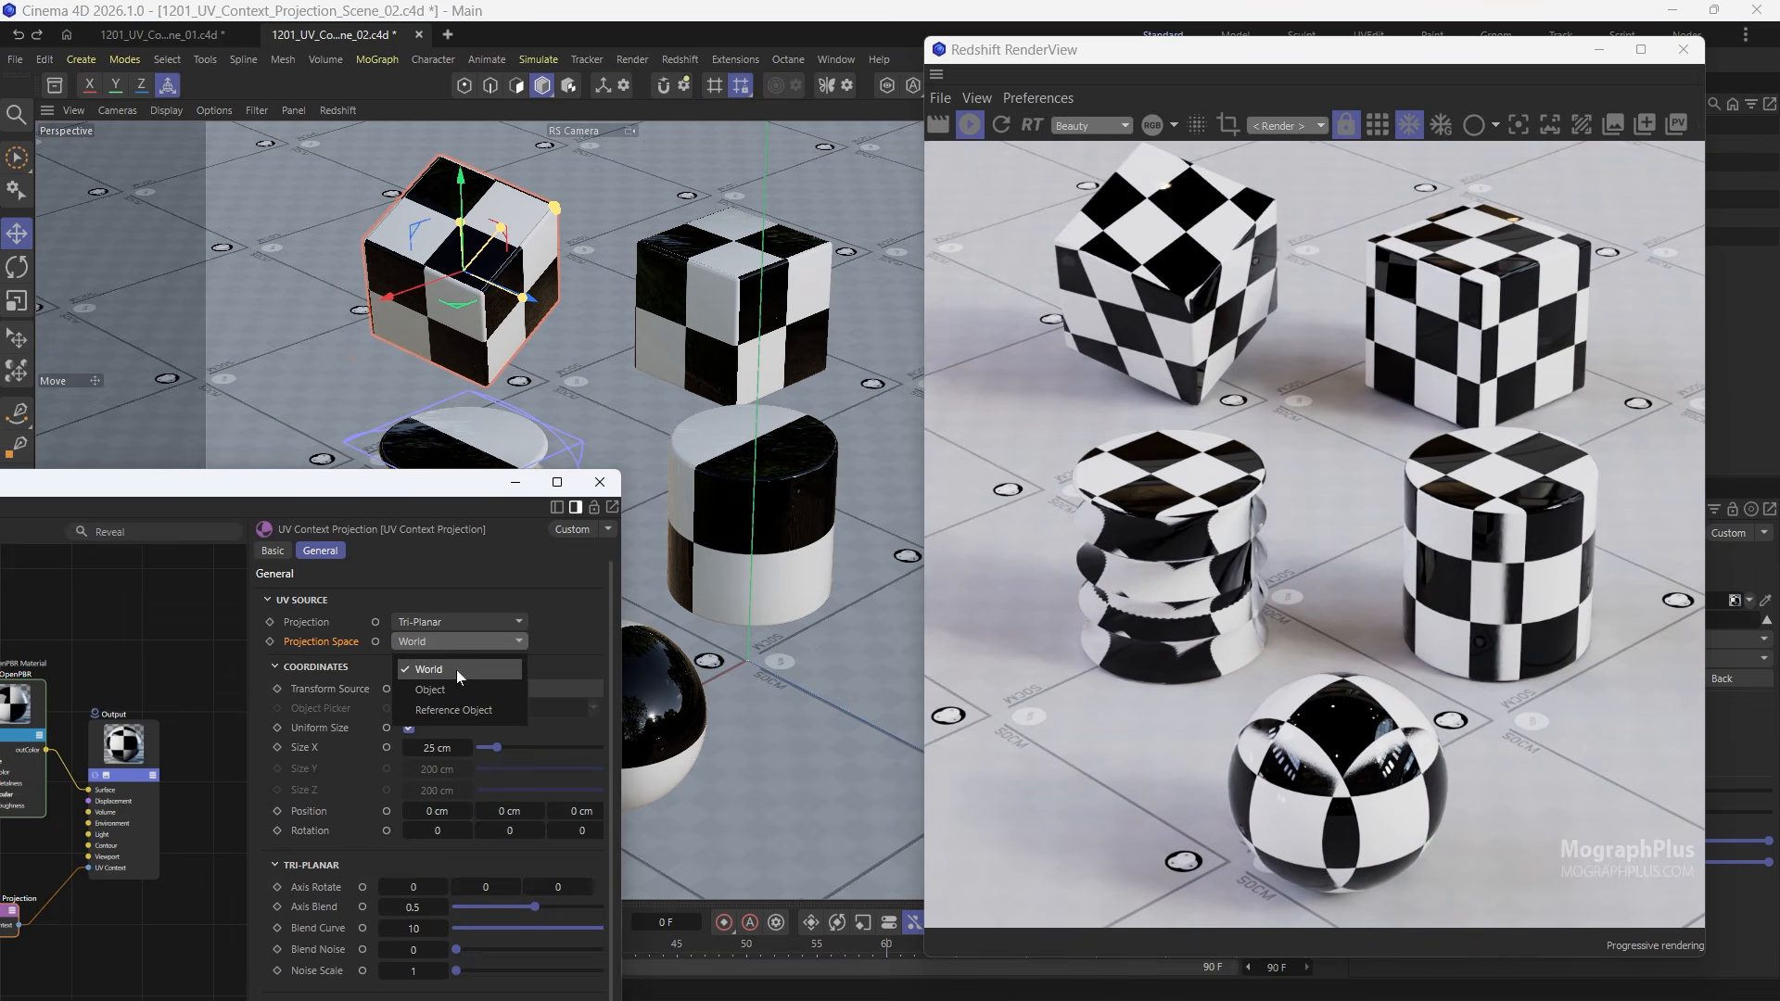
{"action": "left_click", "coordinate": [454, 681]}
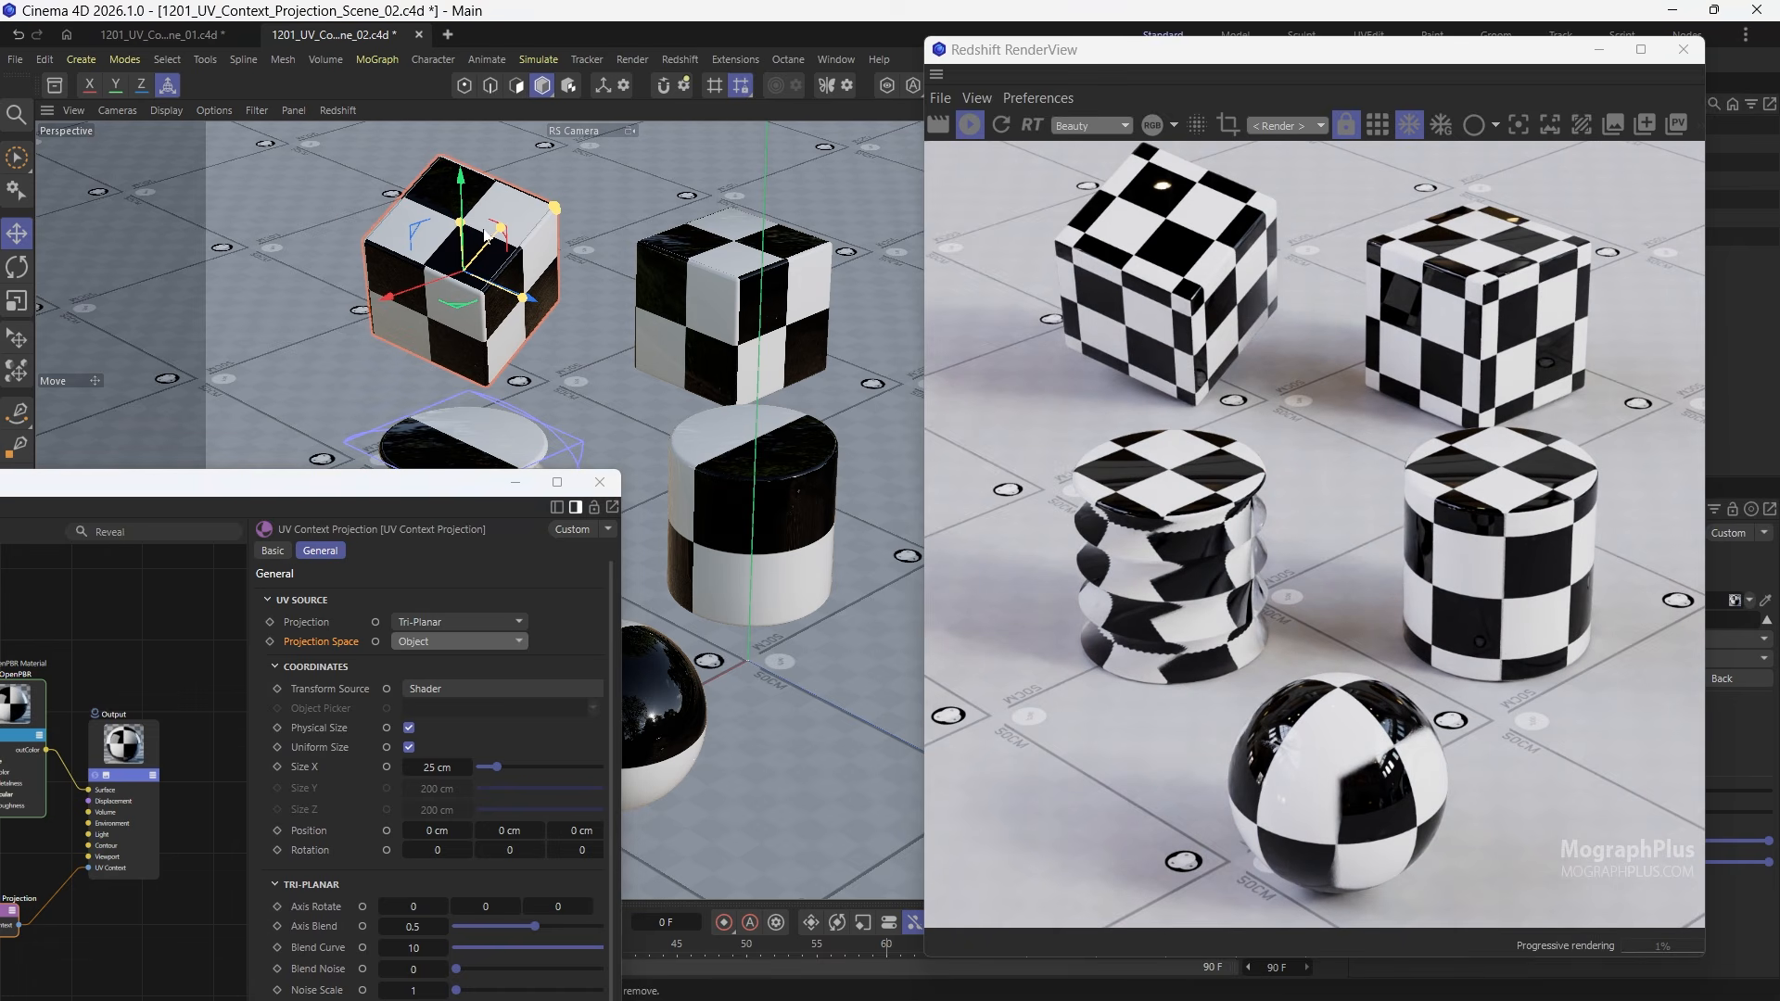
{"action": "mouse_move", "coordinate": [493, 236]}
{"action": "left_mouse_down"}
{"action": "mouse_move", "coordinate": [456, 243]}
{"action": "mouse_move", "coordinate": [494, 238]}
{"action": "left_mouse_up"}
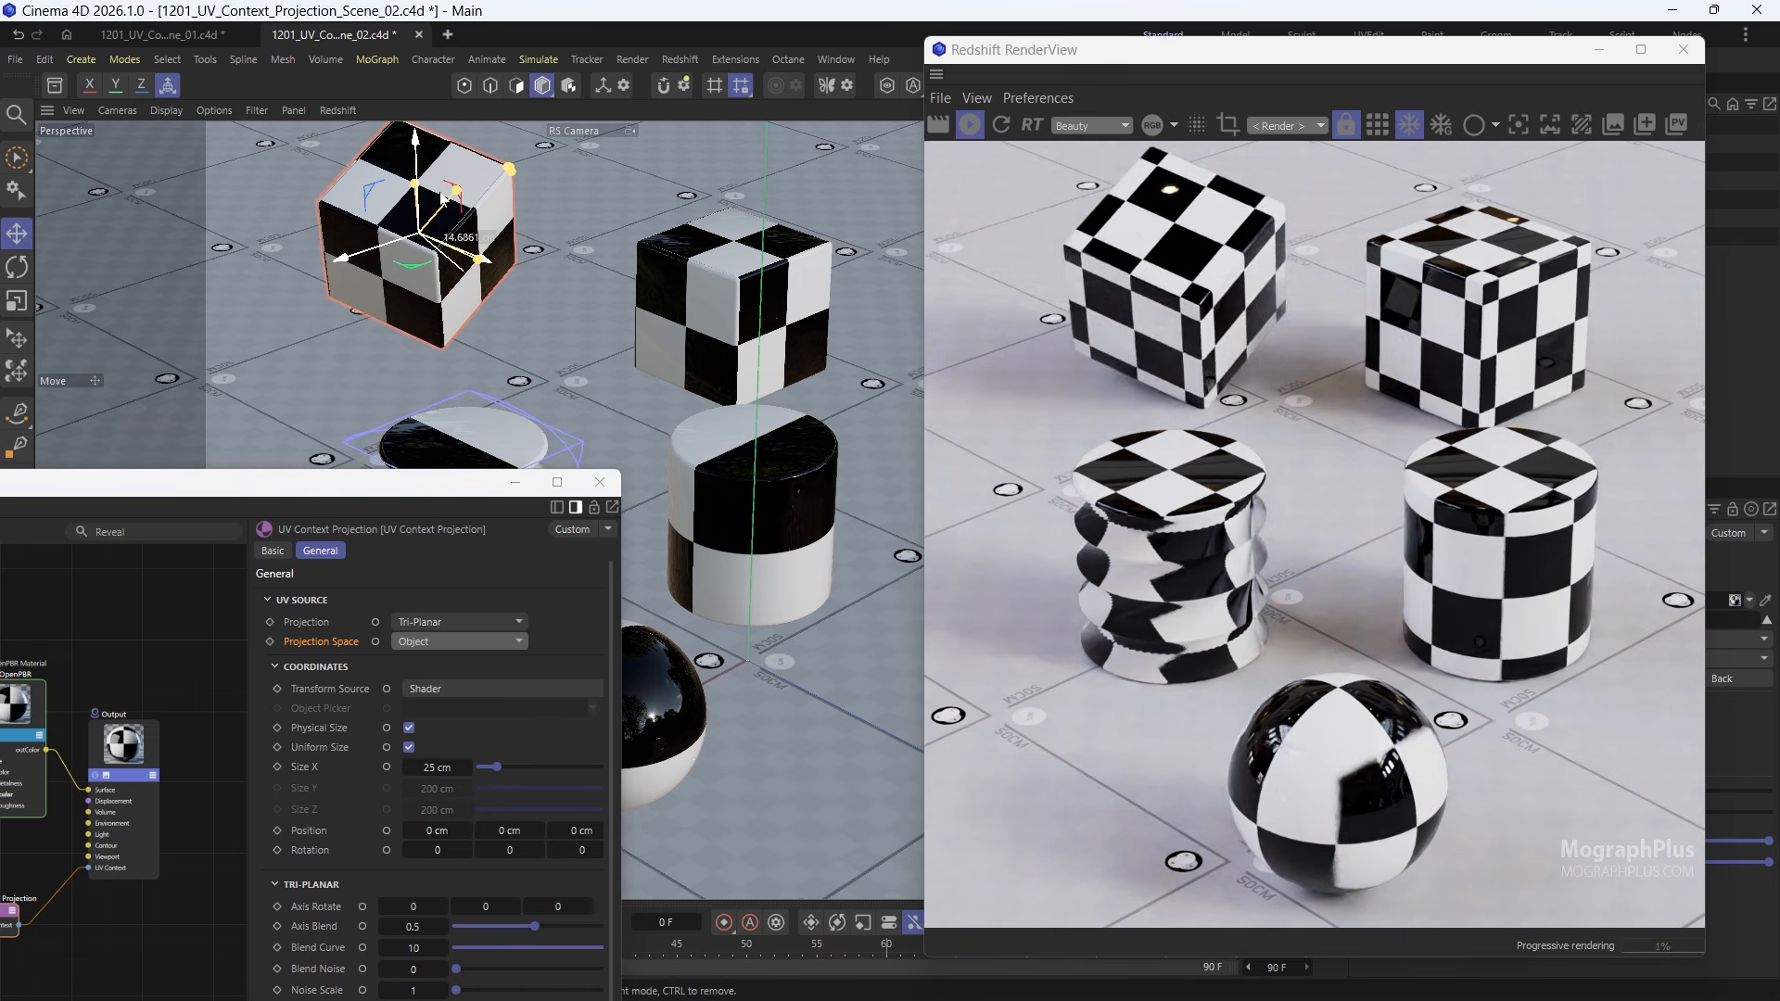
Step: Set the Projection Space to Reference Object and test-move the tilted cube in the viewport
{"action": "left_click_drag", "start_coordinate": [437, 484], "coordinate": [436, 428]}
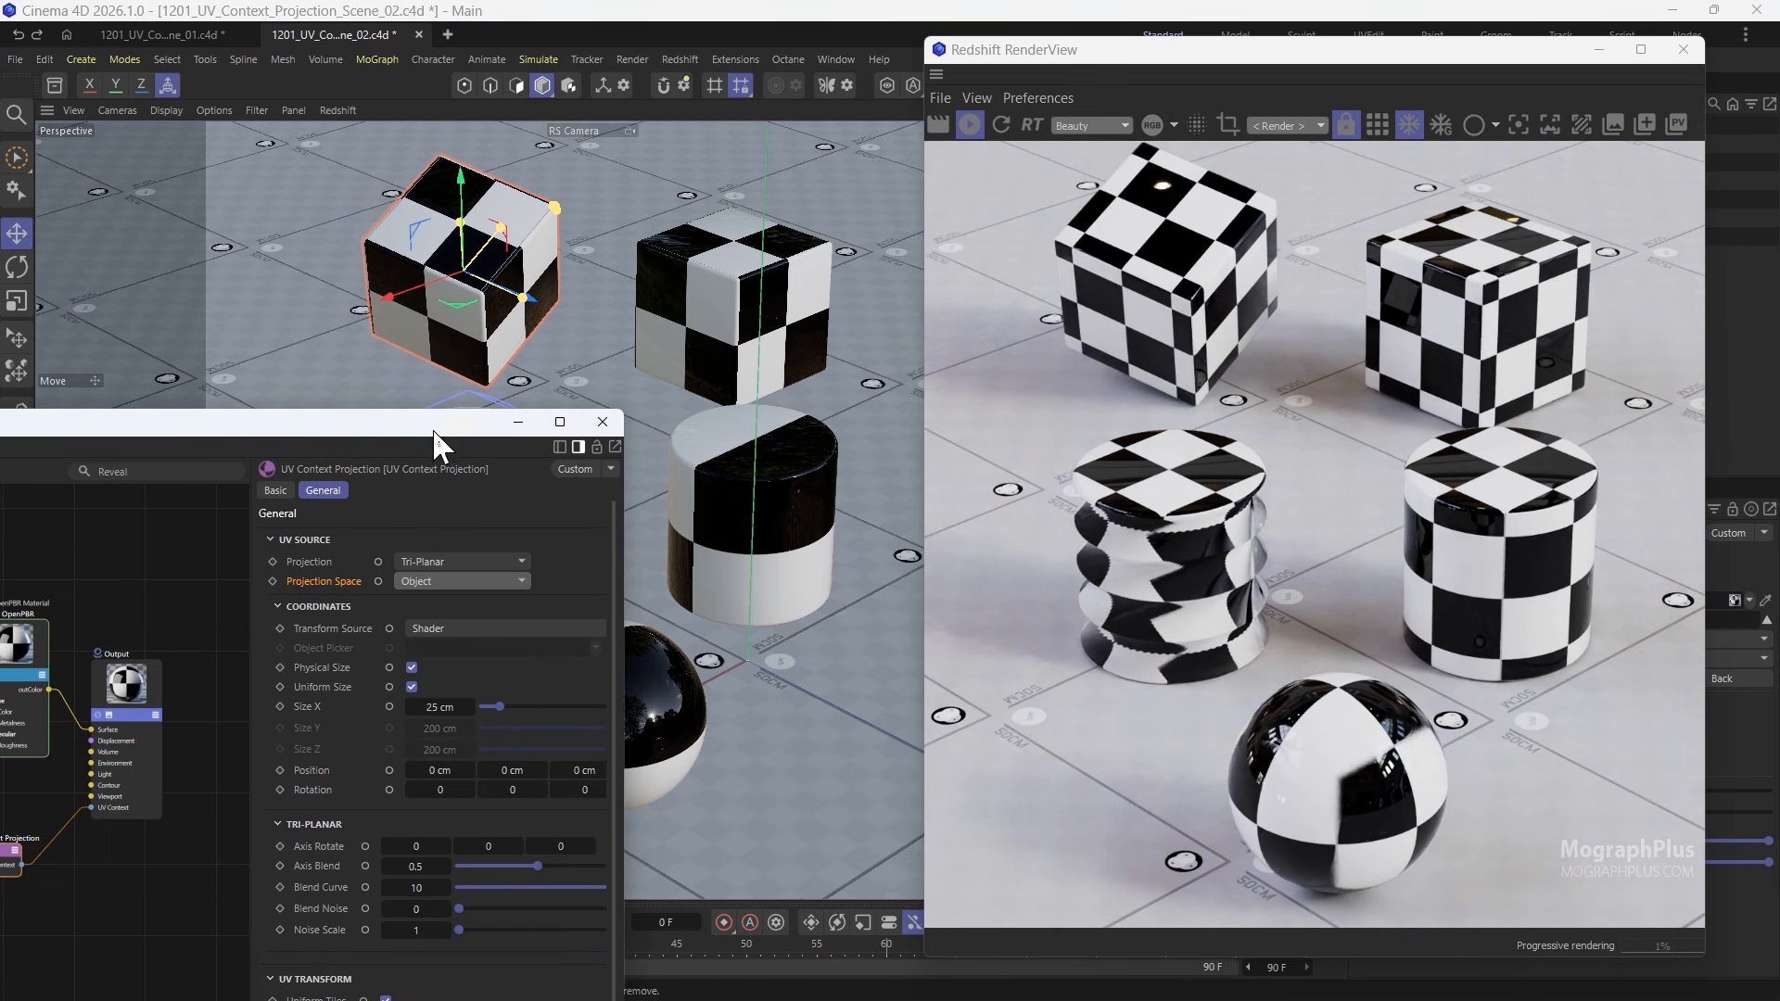
{"action": "left_click", "coordinate": [441, 578]}
{"action": "left_click", "coordinate": [448, 649]}
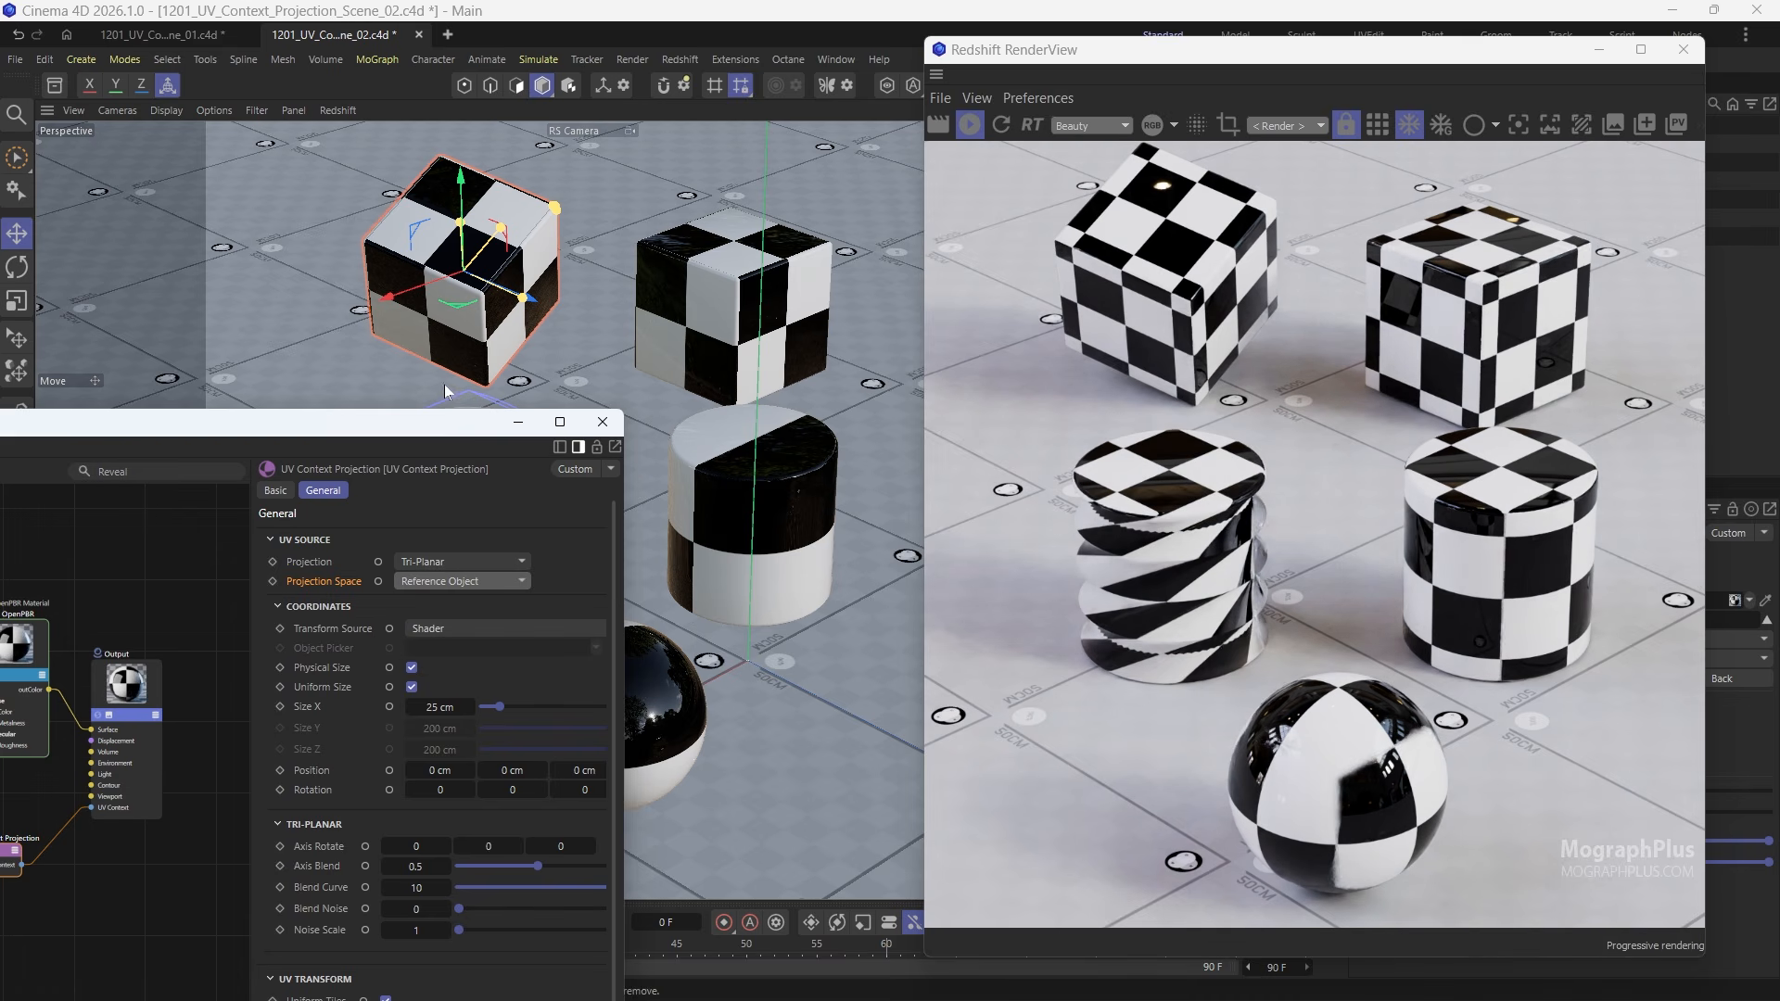
{"action": "left_click_drag", "start_coordinate": [492, 432], "coordinate": [438, 606]}
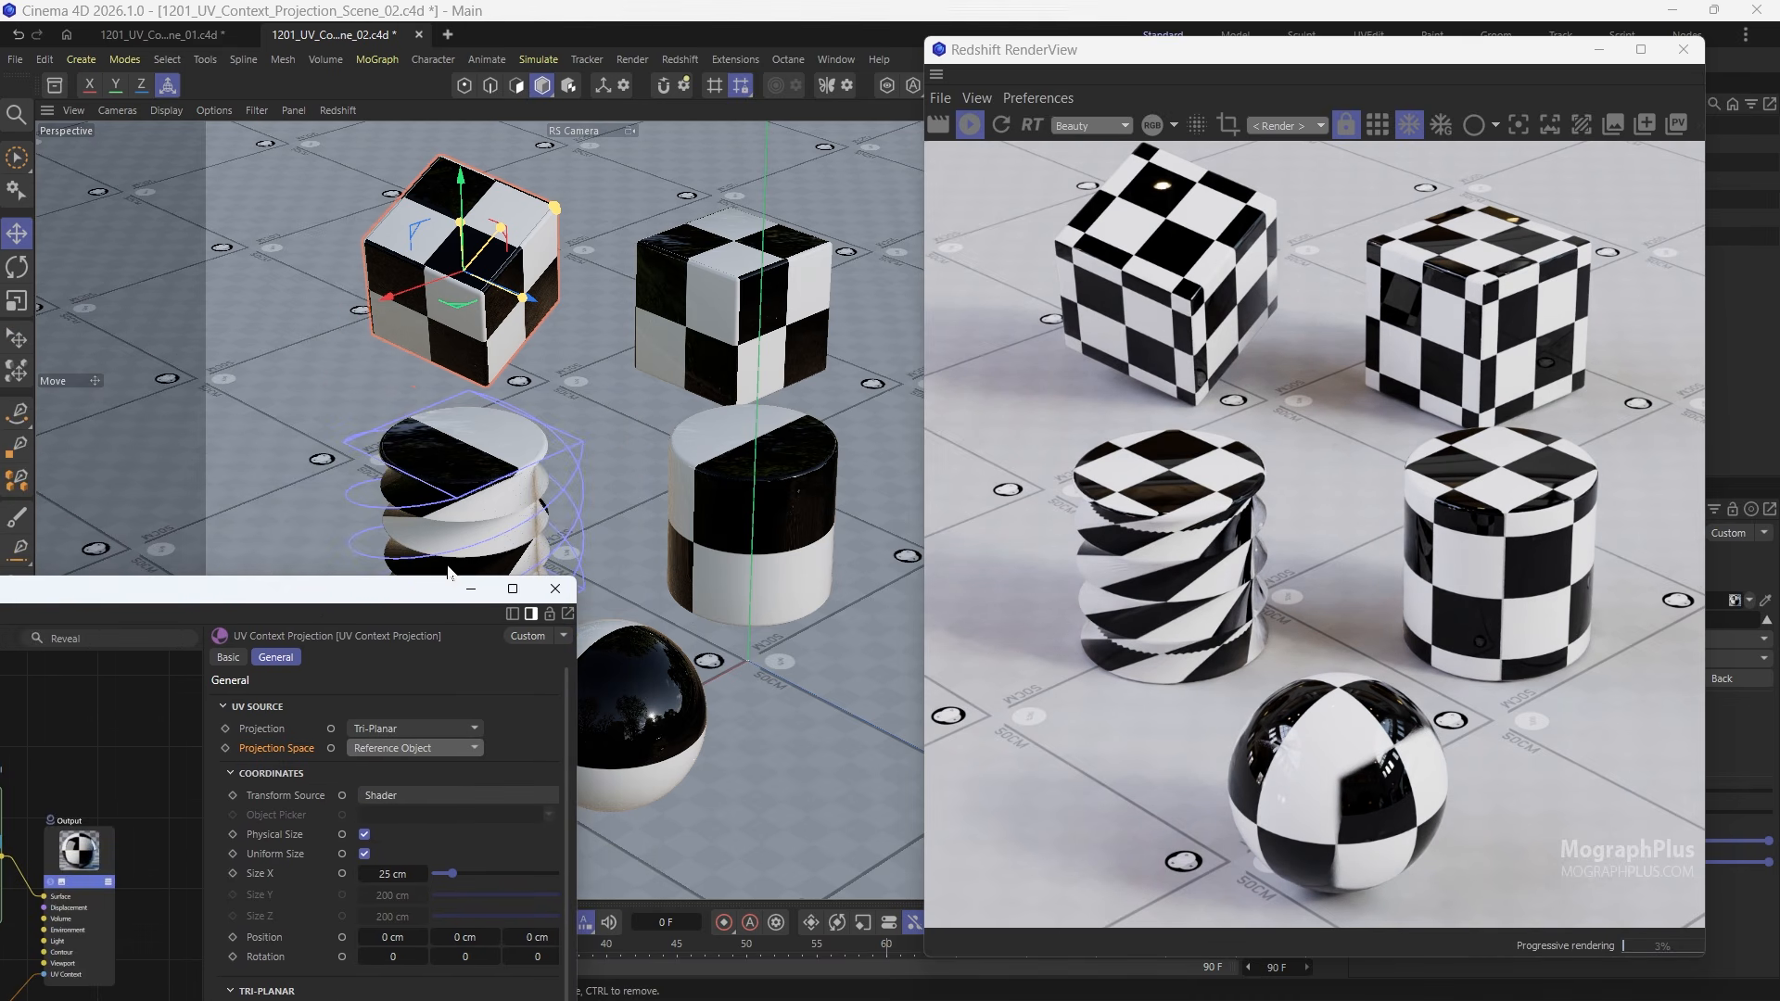
{"action": "left_click_drag", "start_coordinate": [462, 298], "coordinate": [488, 265]}
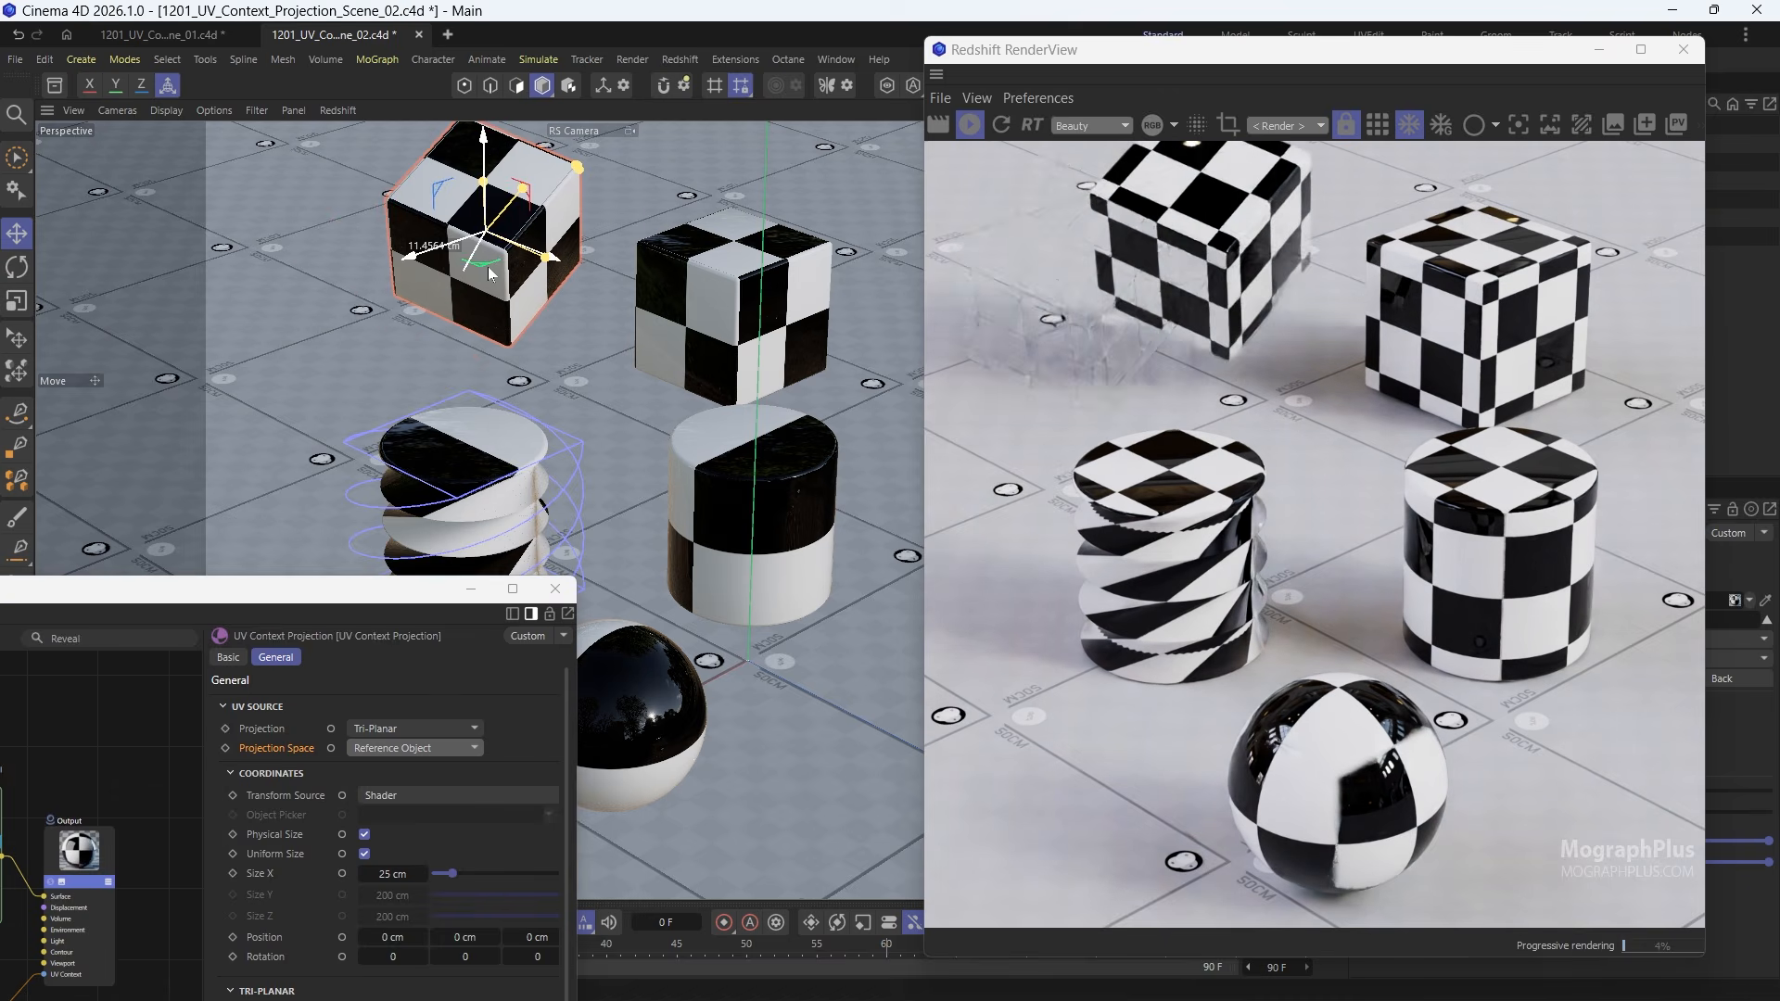
Step: Switch the Projection Space to World and Object for comparison and return it to Reference Object
{"action": "left_click_drag", "start_coordinate": [399, 596], "coordinate": [691, 168]}
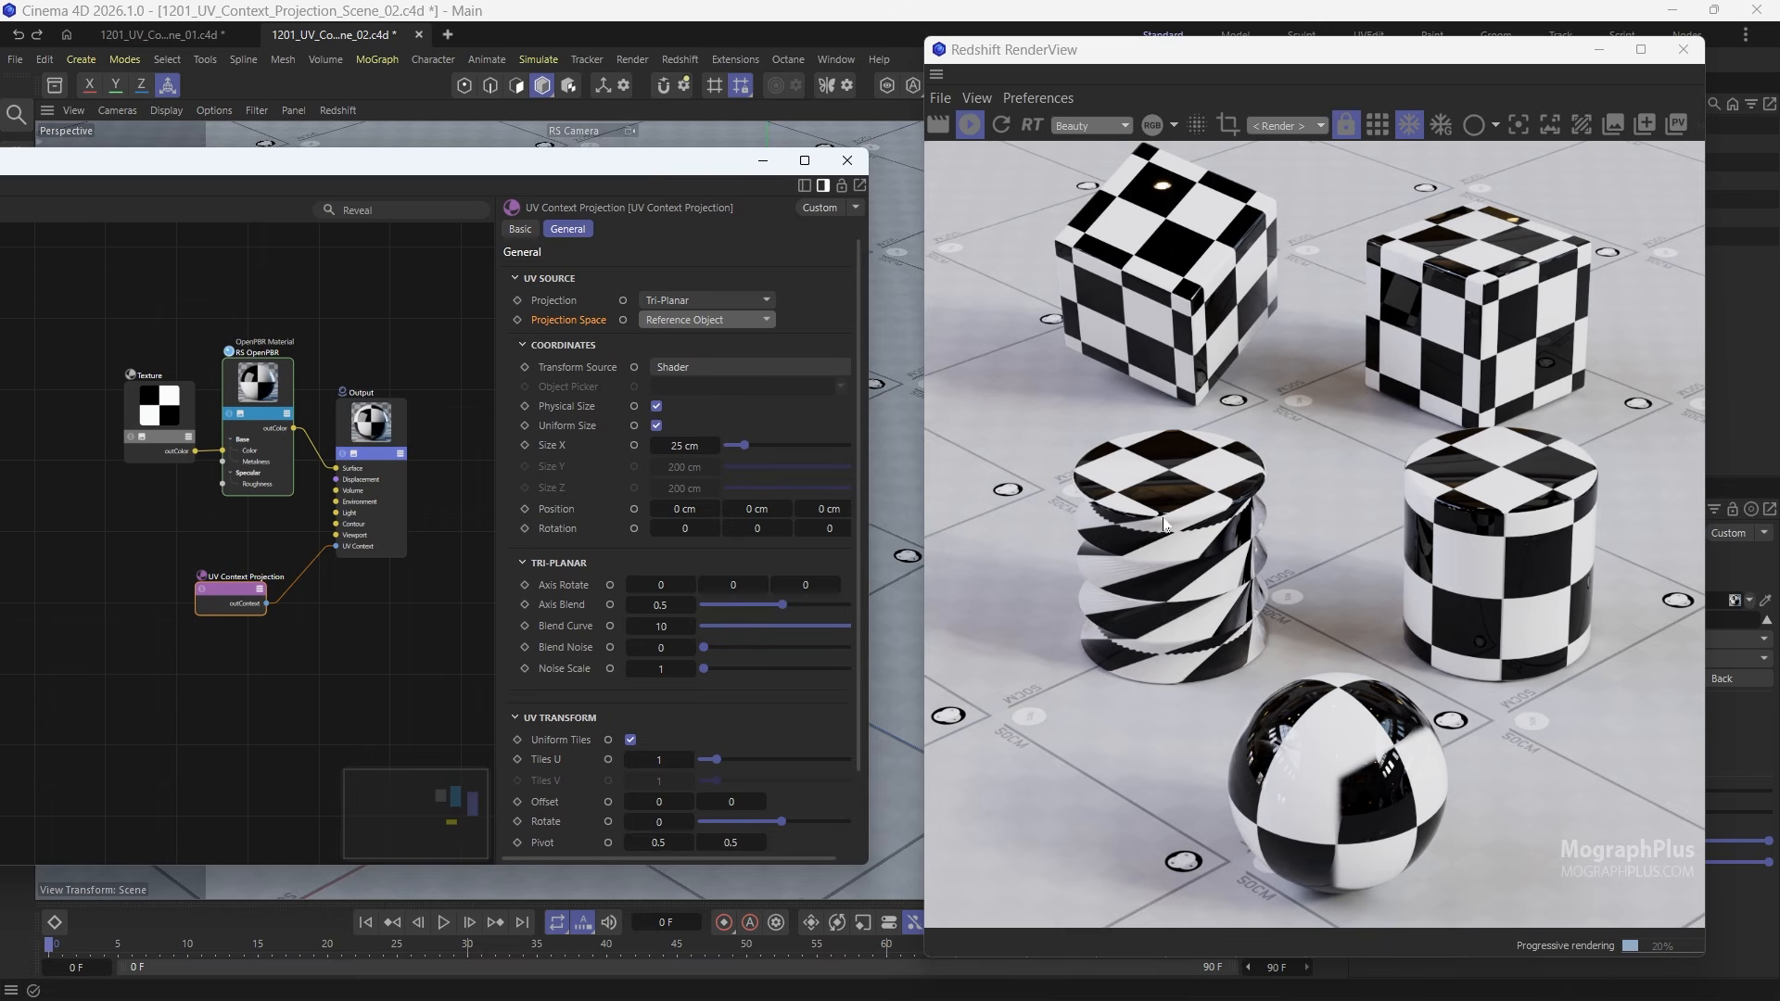
{"action": "left_click", "coordinate": [688, 320]}
{"action": "left_click", "coordinate": [706, 352]}
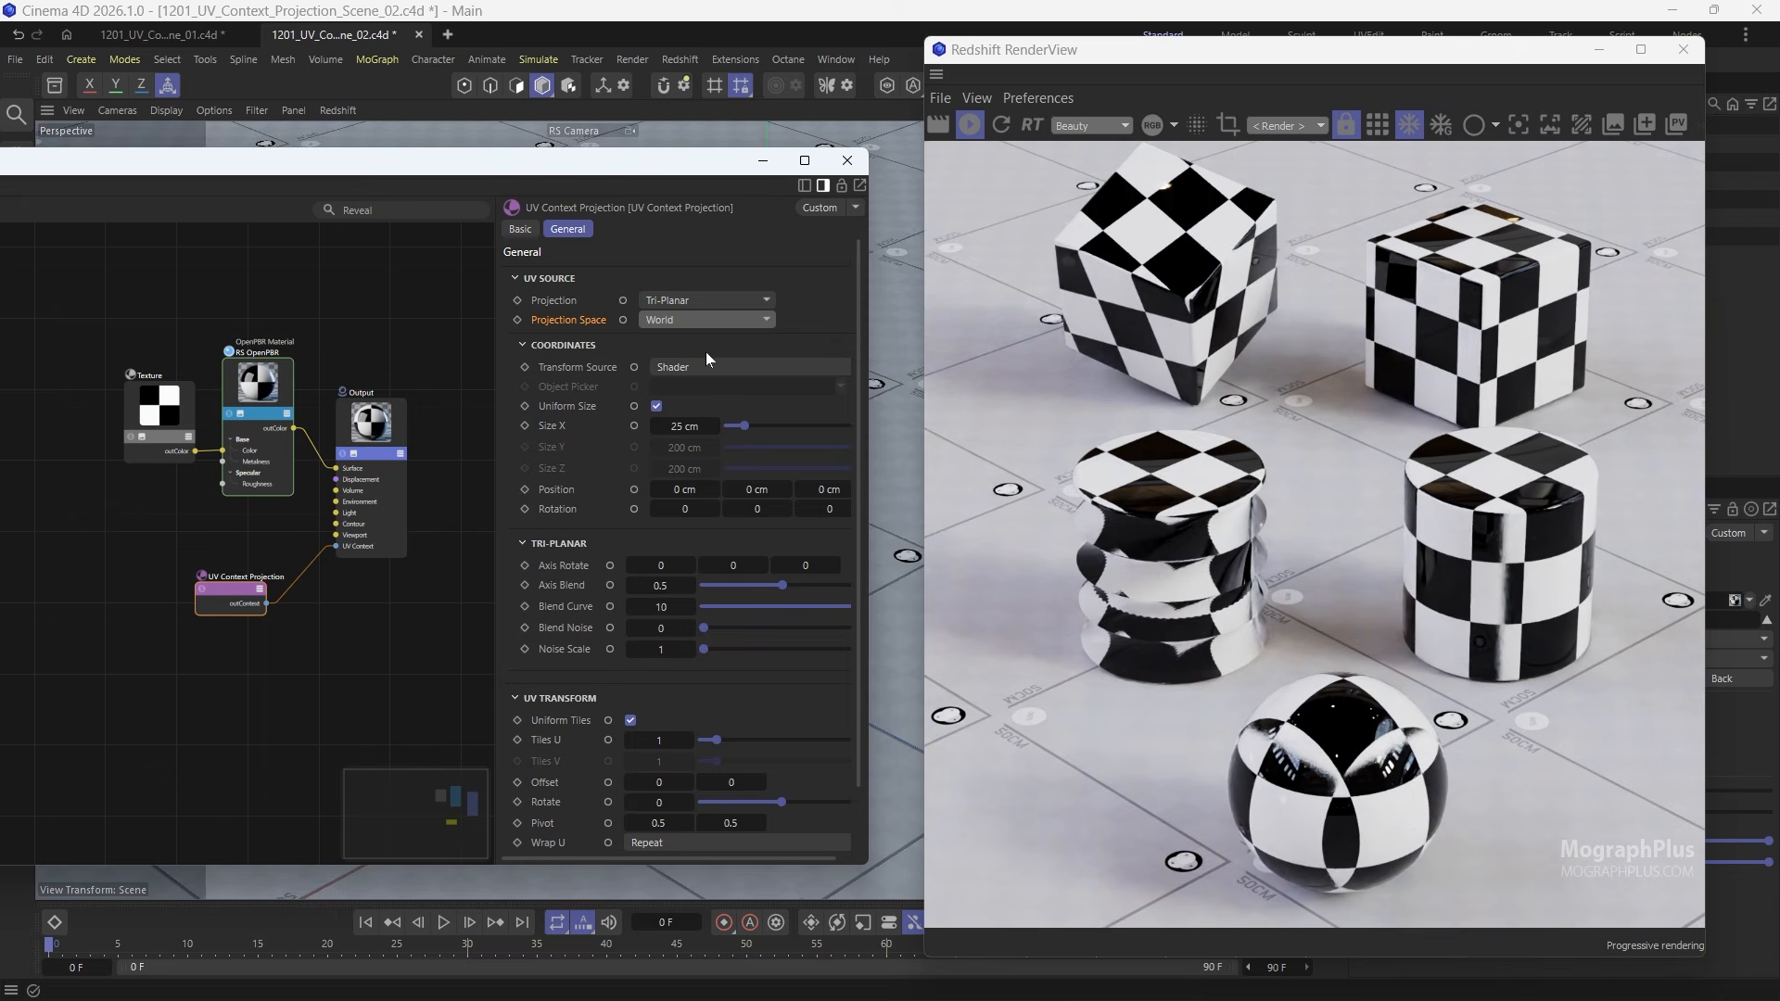
{"action": "left_click", "coordinate": [721, 321]}
{"action": "left_click", "coordinate": [708, 371]}
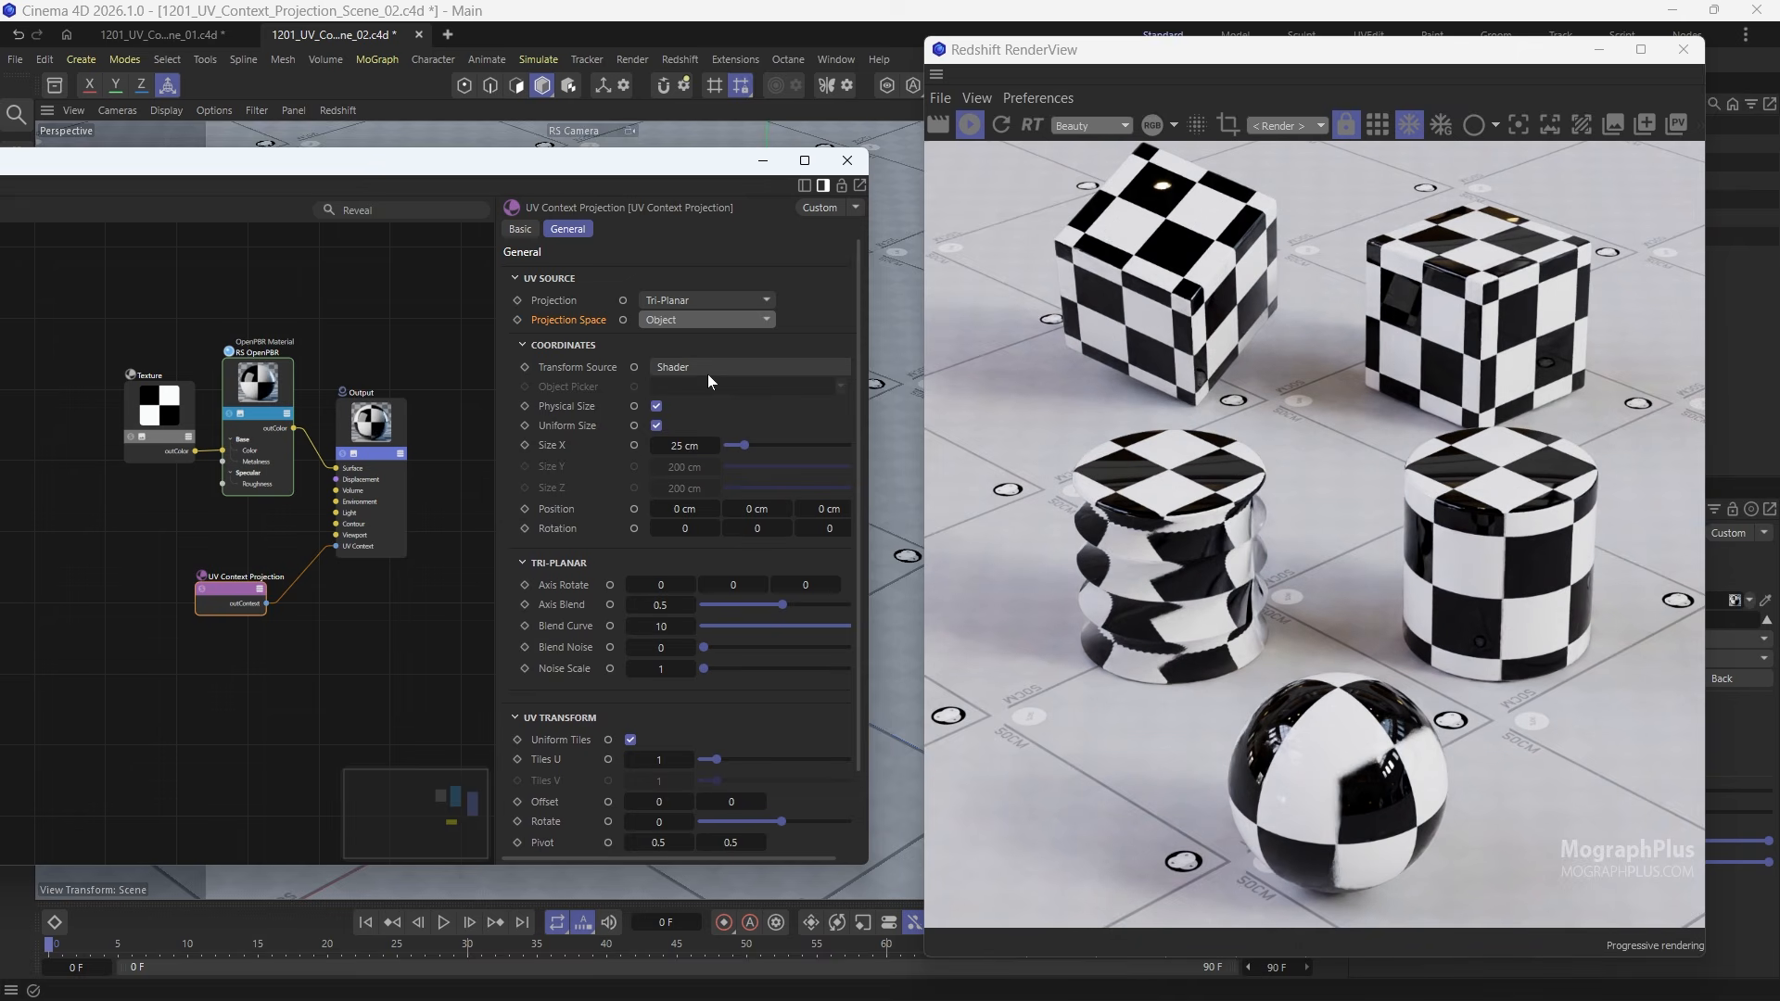
{"action": "left_click", "coordinate": [738, 321]}
{"action": "left_click", "coordinate": [717, 382]}
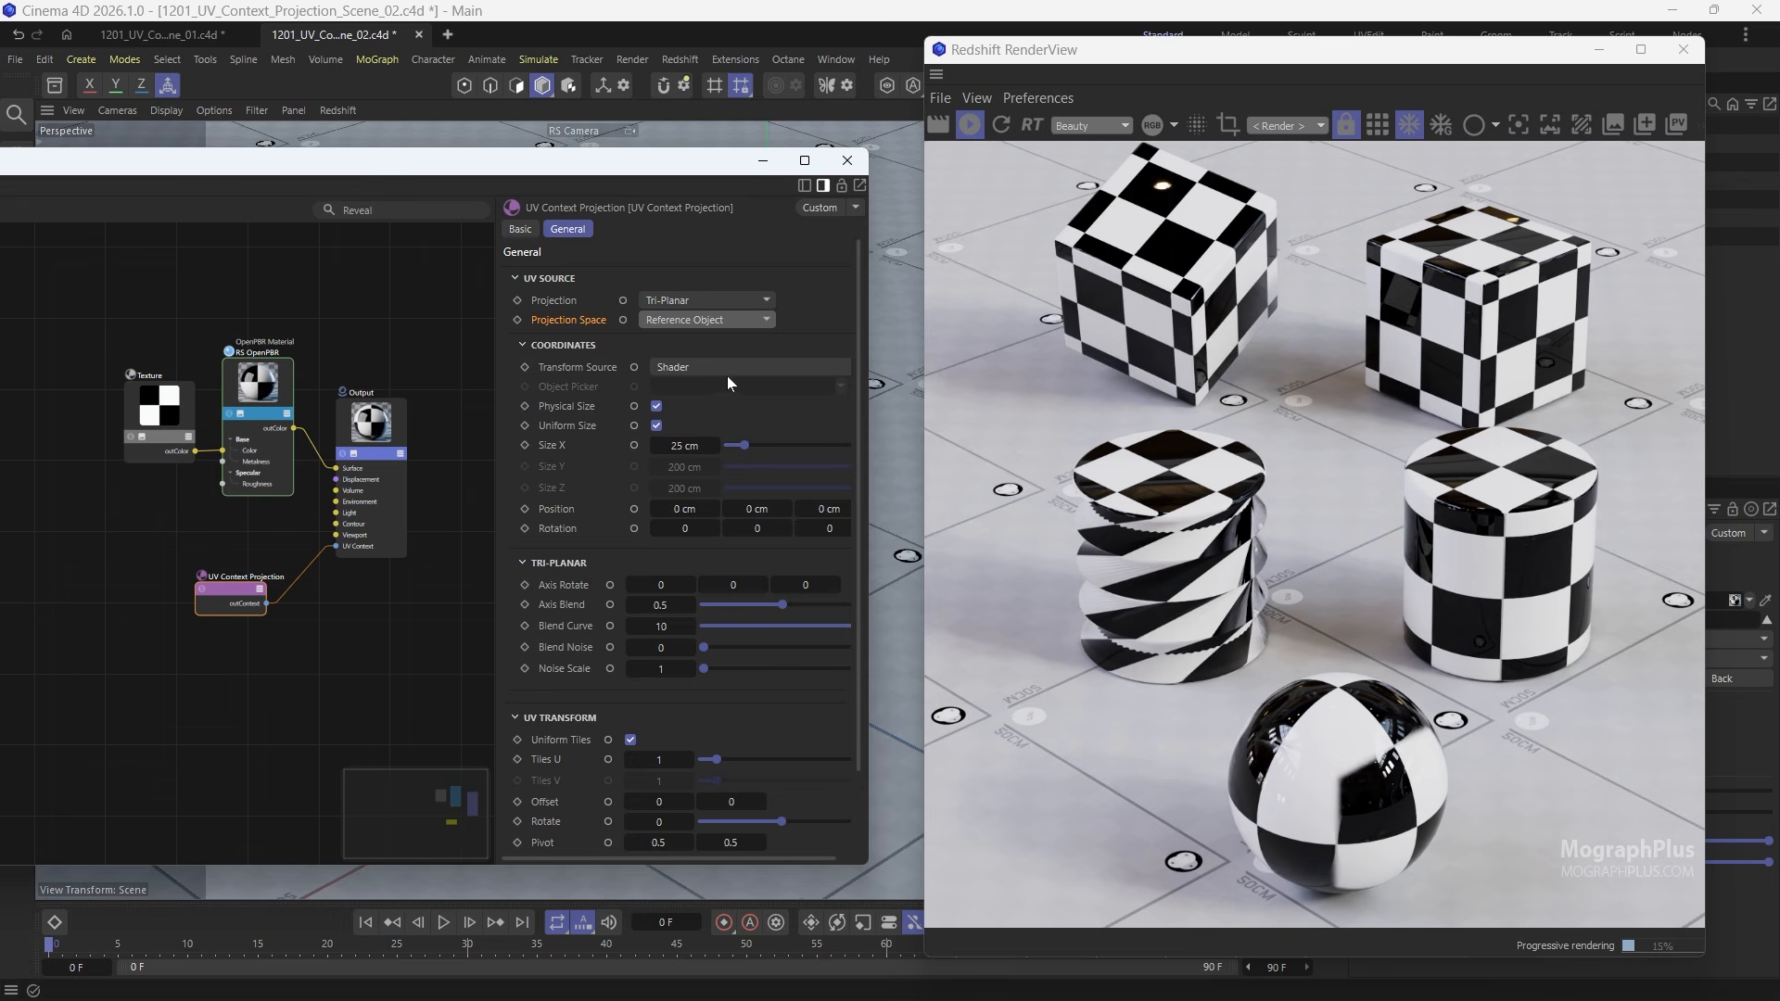
Step: Keep the Transform Source on Shader and try a Y Rotation of 45 with a Y Position of 10 cm
{"action": "left_click", "coordinate": [729, 368]}
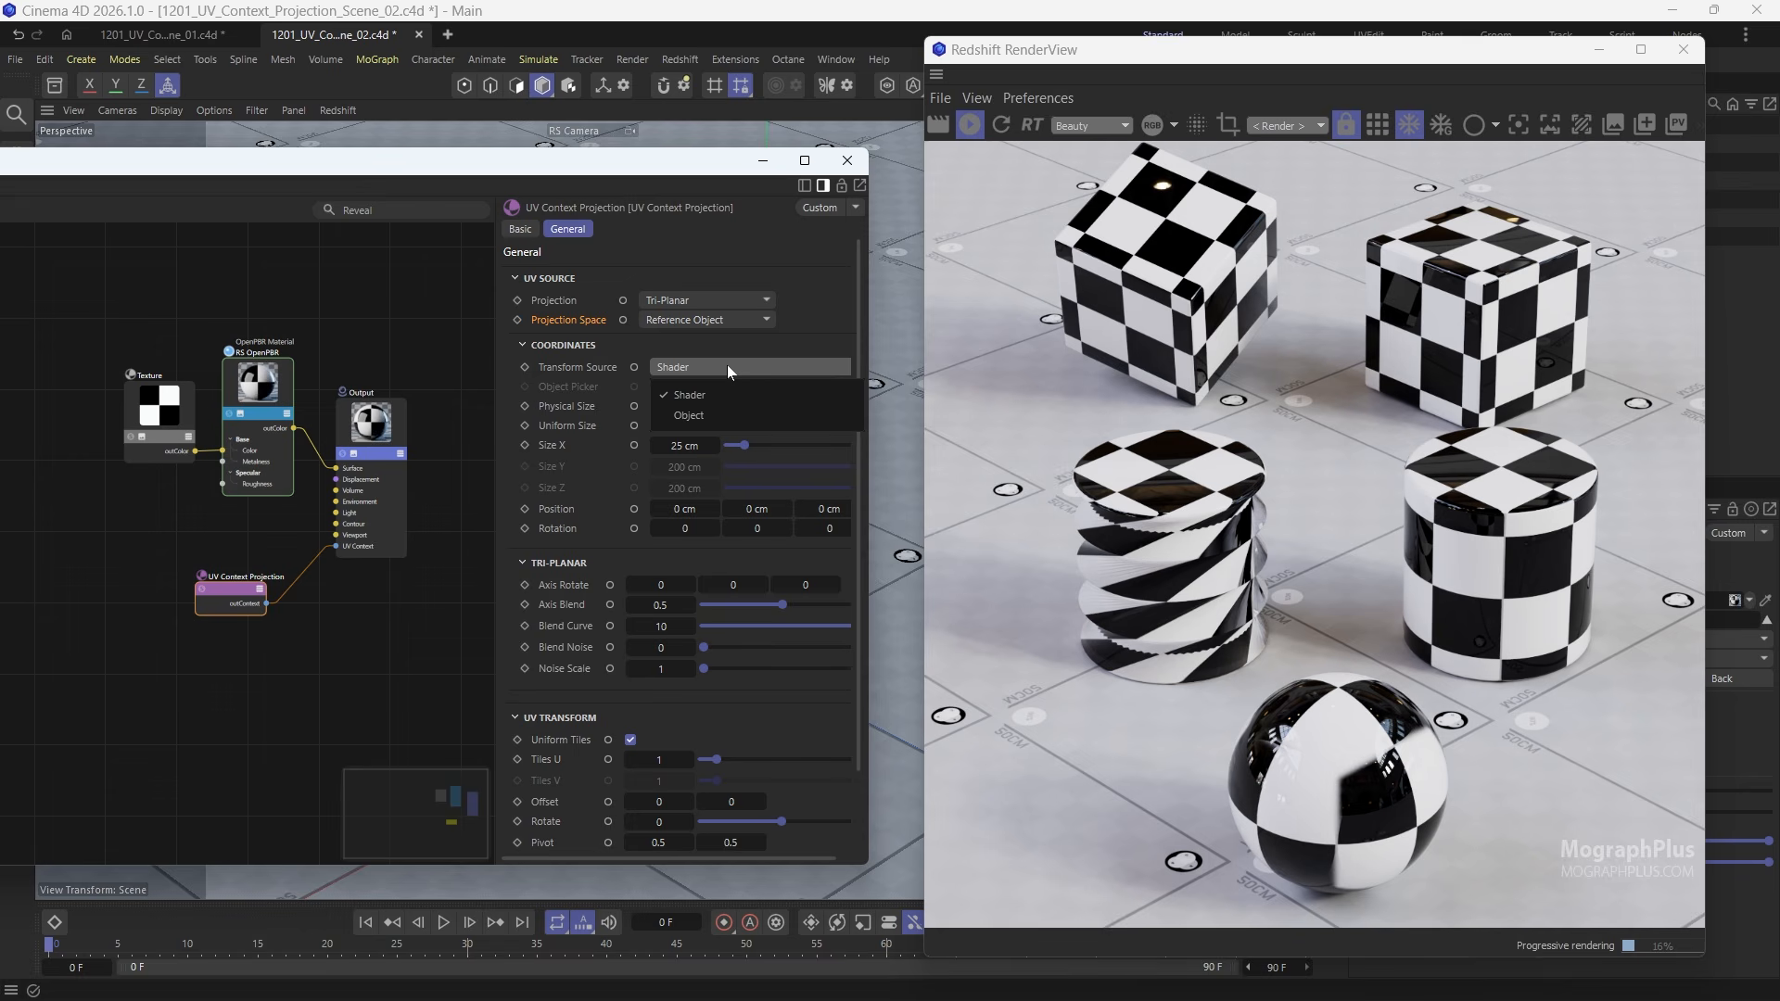
{"action": "left_click", "coordinate": [710, 394]}
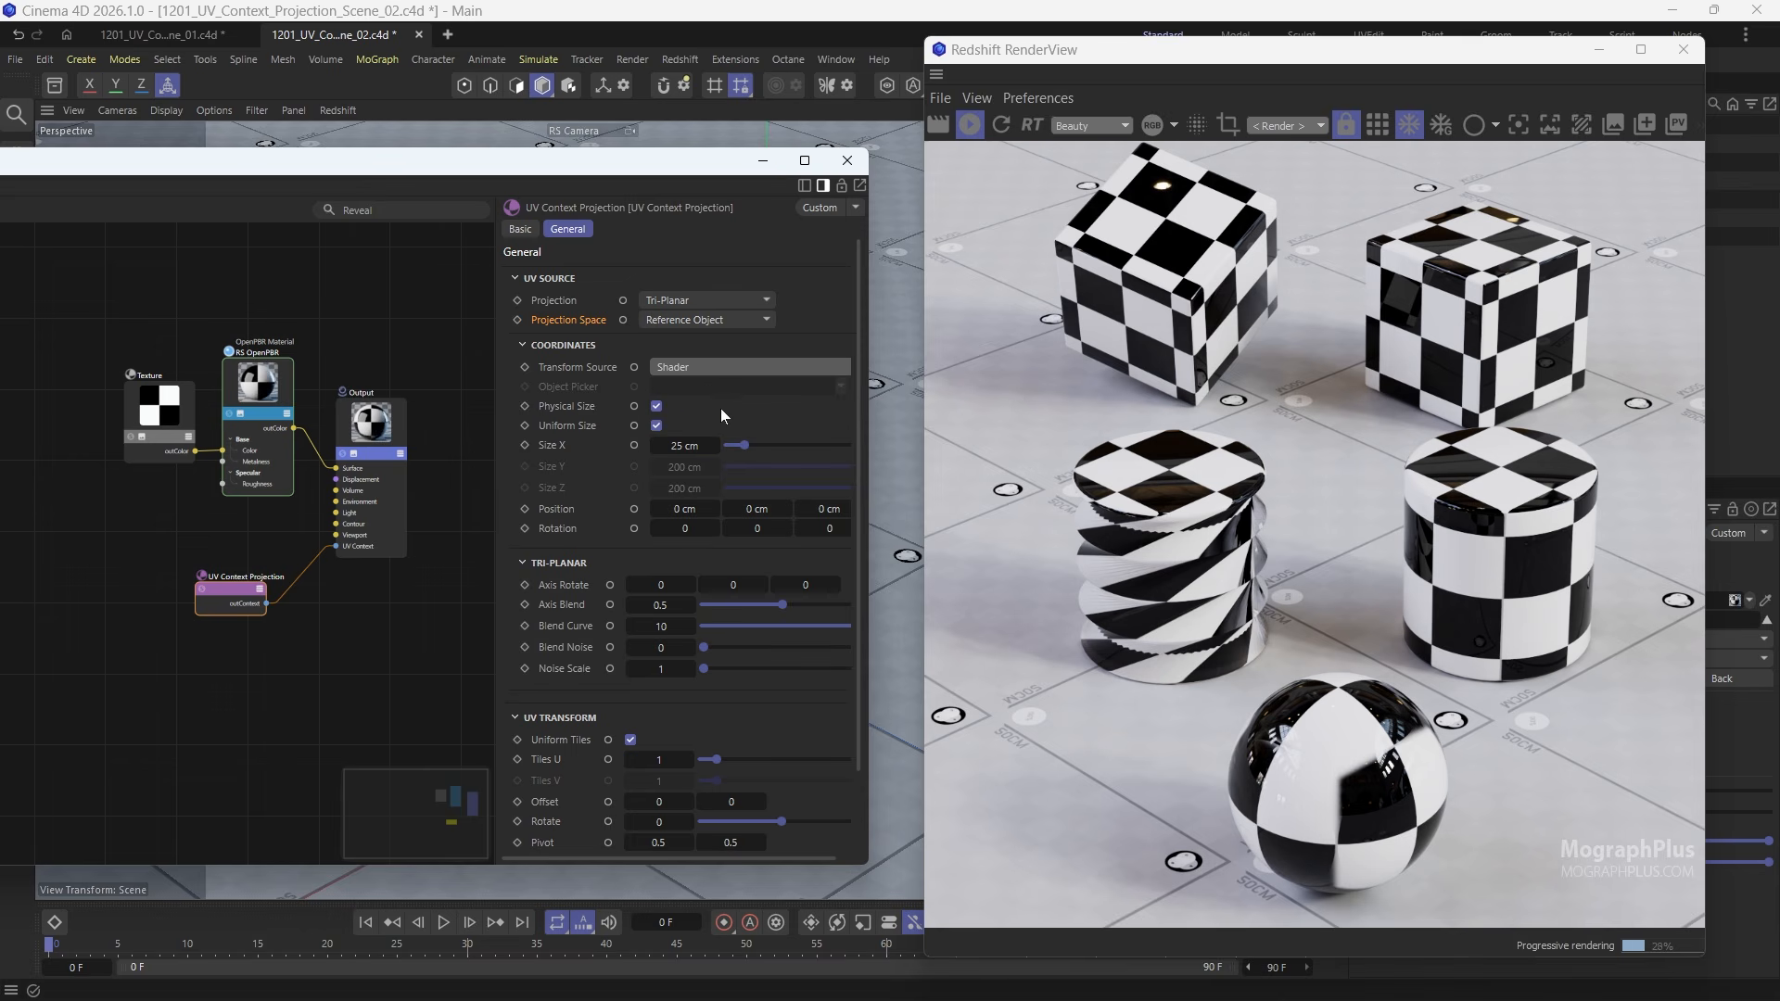
{"action": "left_click", "coordinate": [678, 529]}
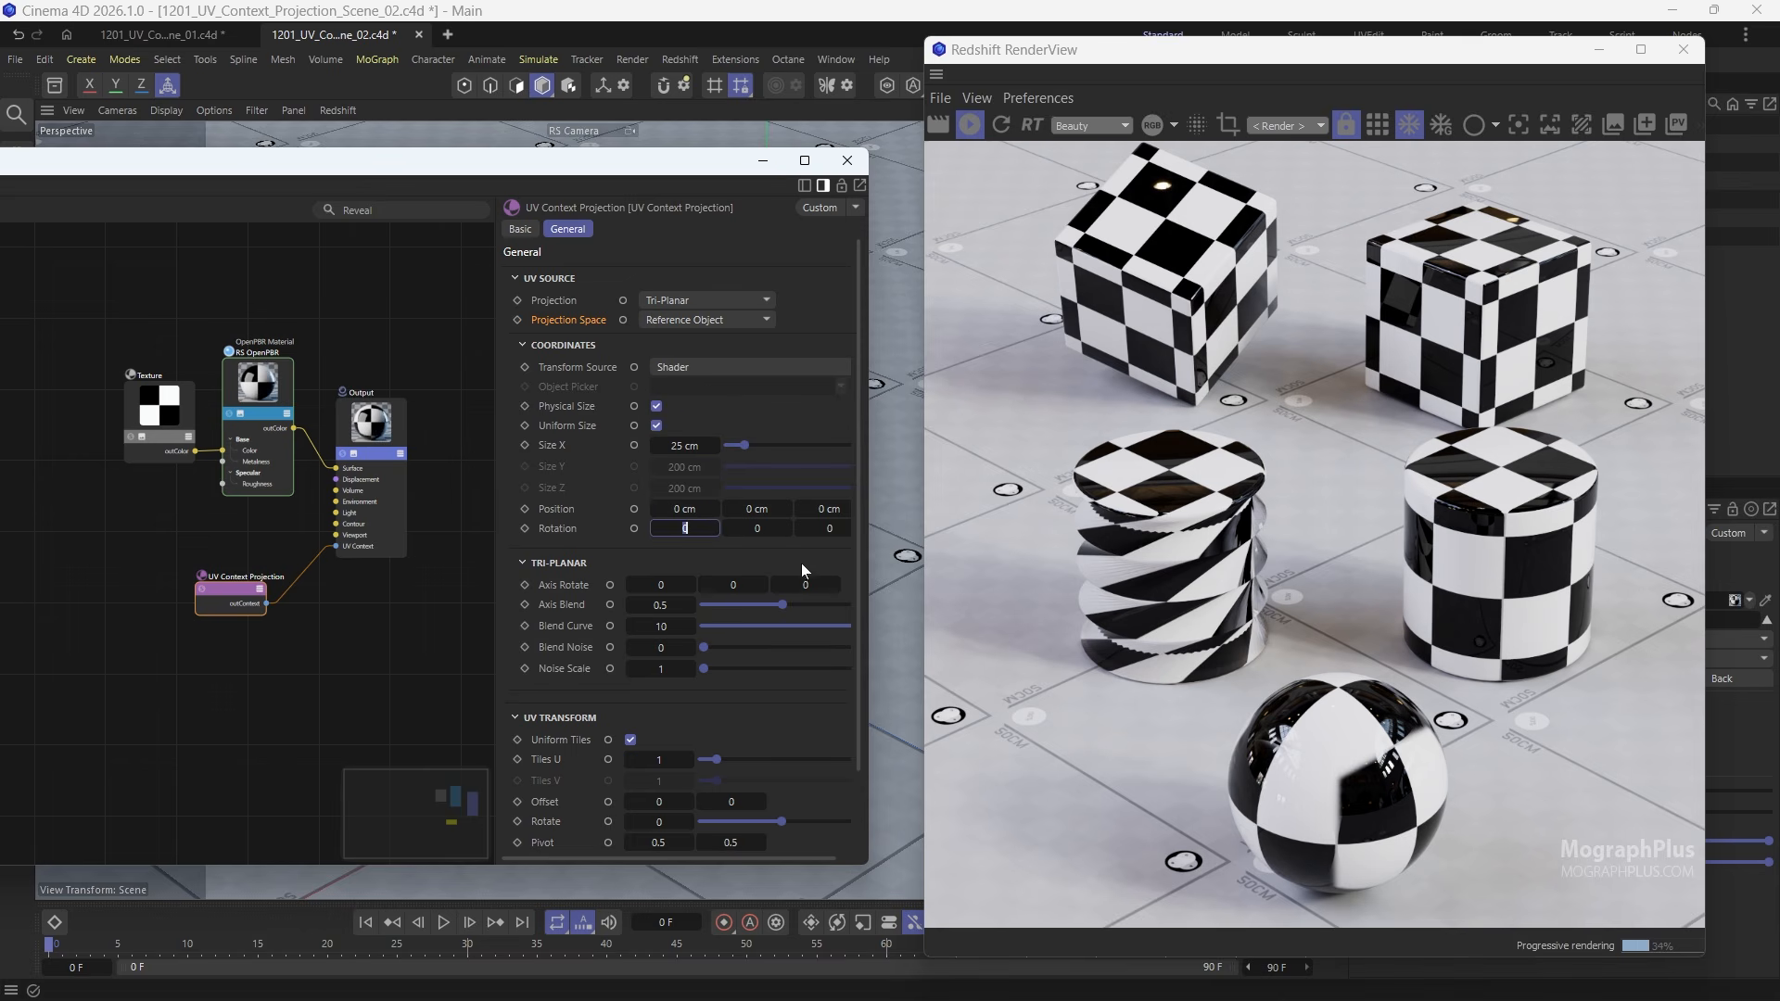
{"action": "left_click", "coordinate": [752, 529]}
{"action": "type", "text": "45"}
{"action": "left_click", "coordinate": [743, 512]}
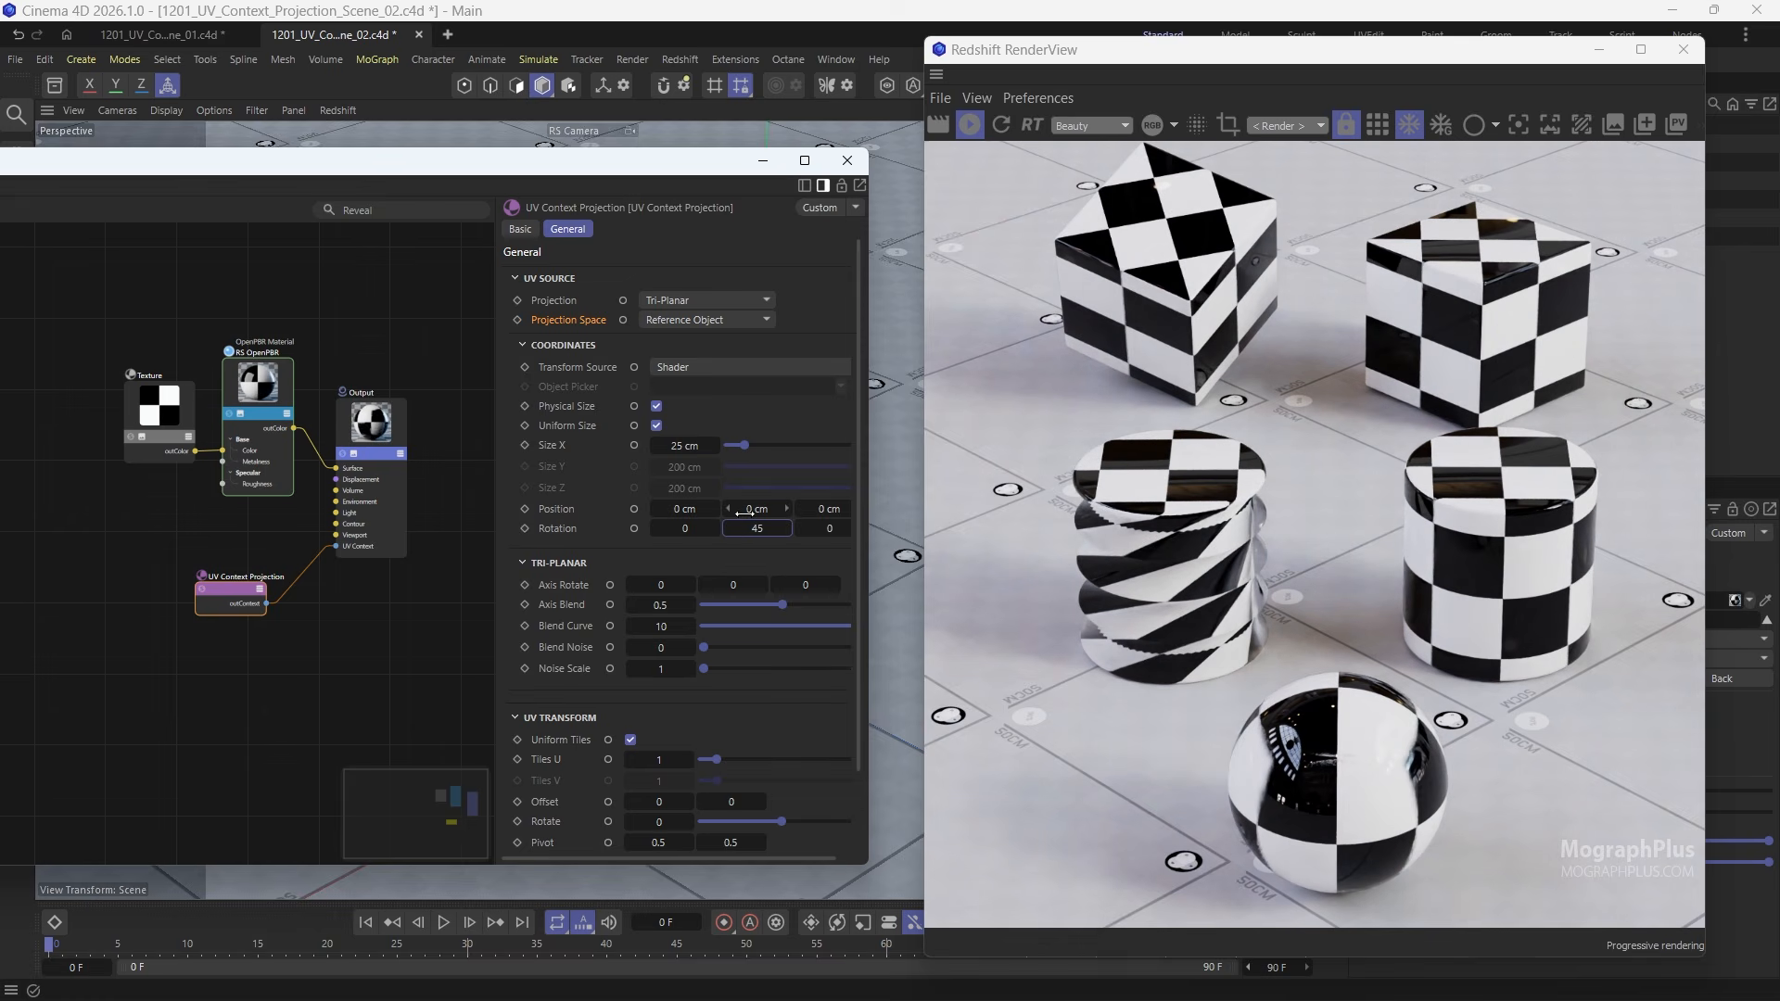
{"action": "type", "text": "10"}
{"action": "key", "text": "Return"}
Step: Reset the projection's Y Position and Y Rotation to 0
{"action": "left_click", "coordinate": [758, 510]}
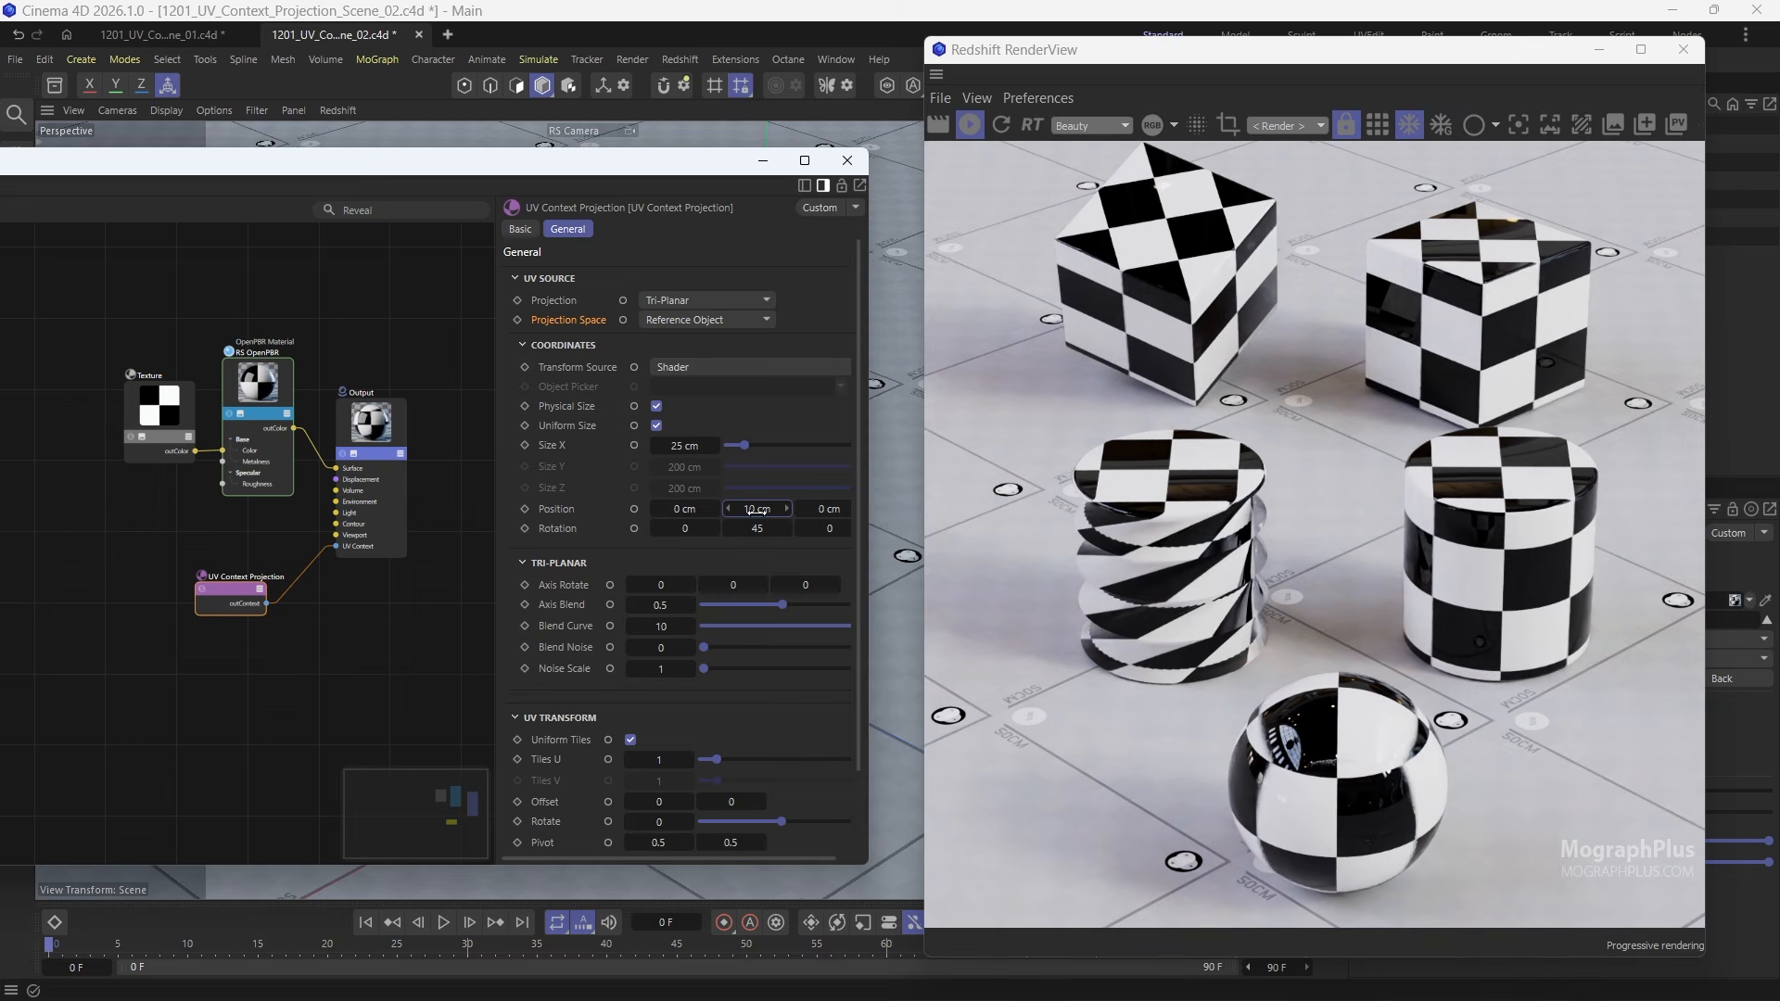
{"action": "type", "text": "0"}
{"action": "key", "text": "Return"}
{"action": "left_click", "coordinate": [760, 528]}
{"action": "type", "text": "0"}
{"action": "key", "text": "Return"}
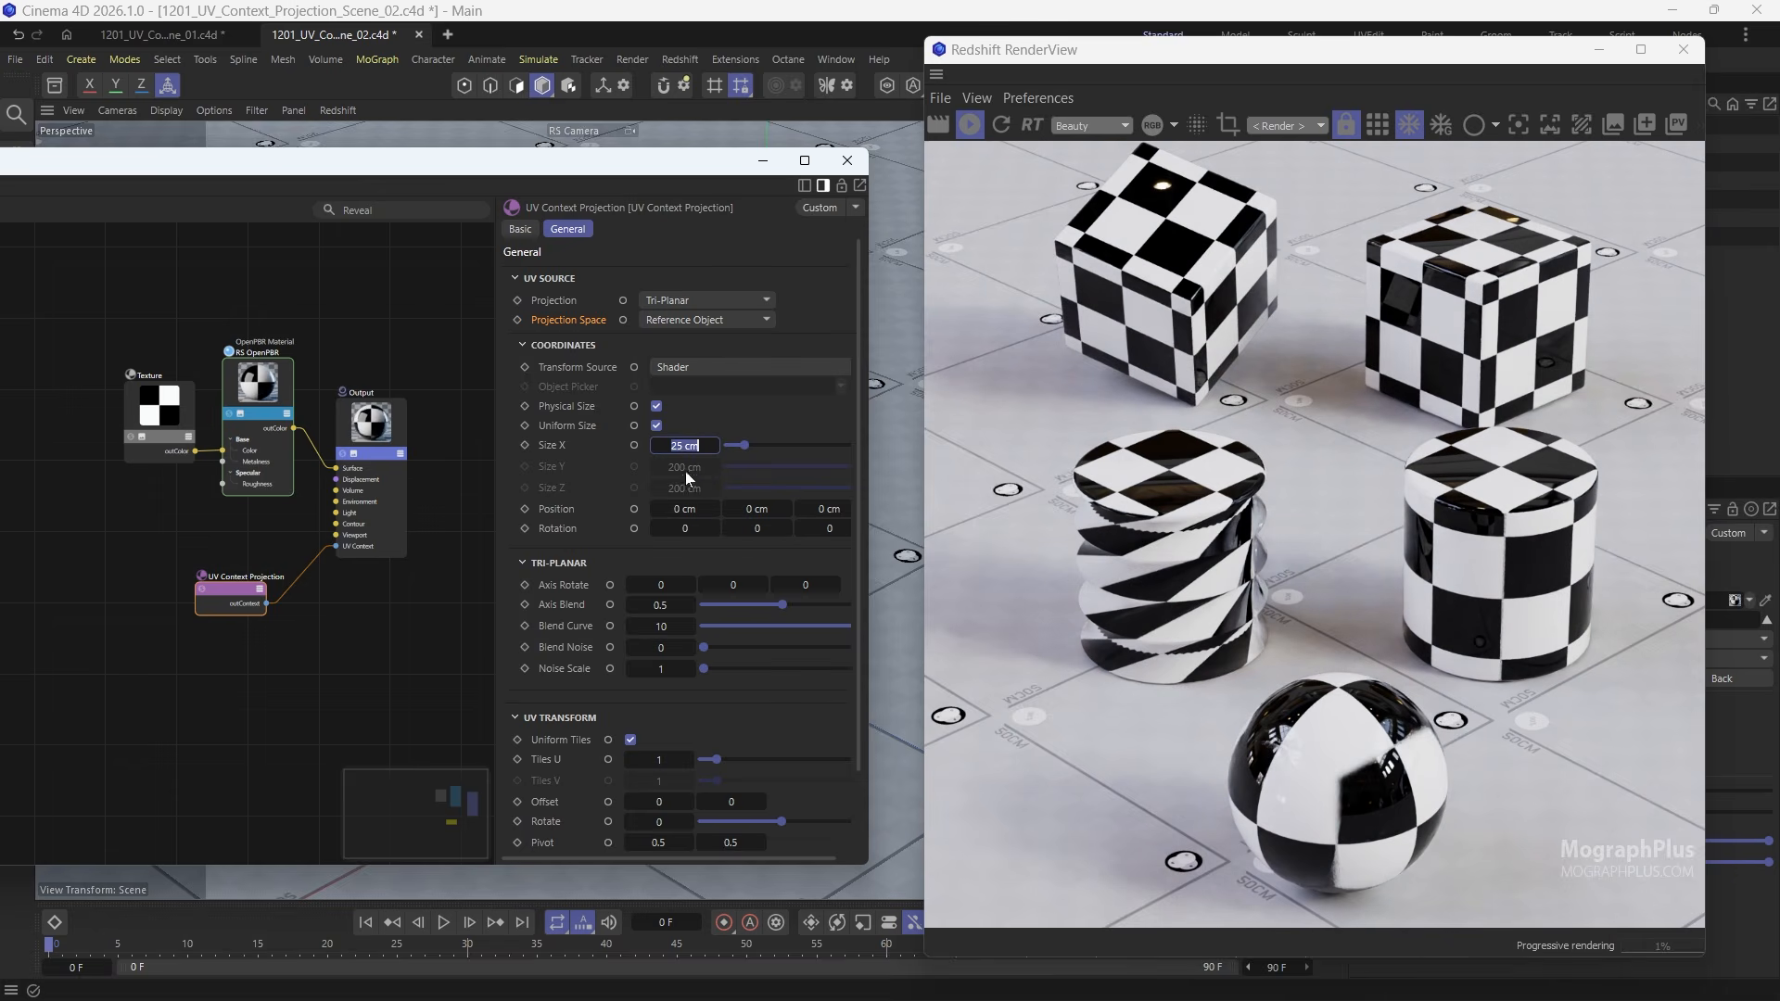
Step: Try a projection Size X of 50 cm and set it back to 25 cm
{"action": "left_click", "coordinate": [684, 446]}
{"action": "type", "text": "50"}
{"action": "key", "text": "Return"}
{"action": "left_click", "coordinate": [687, 447]}
{"action": "type", "text": "25"}
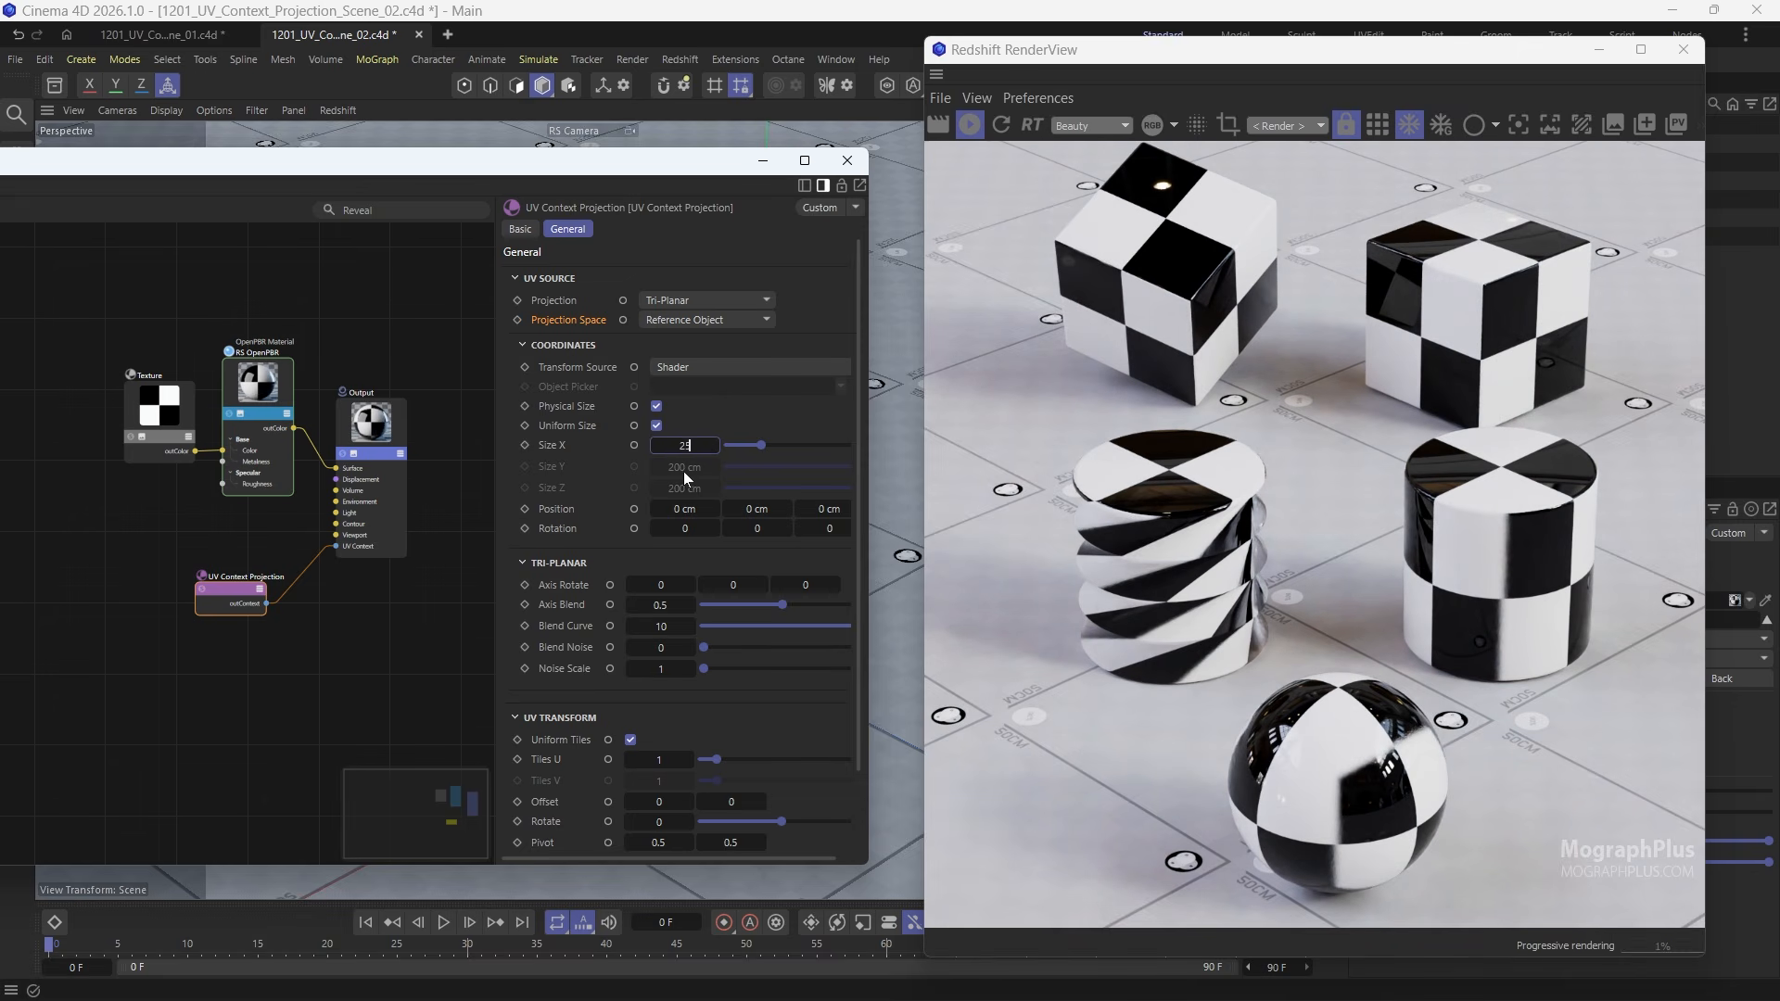
{"action": "key", "text": "Return"}
Step: Set the projection's Transform Source to Object and add a Null object to the scene
{"action": "left_click", "coordinate": [704, 367]}
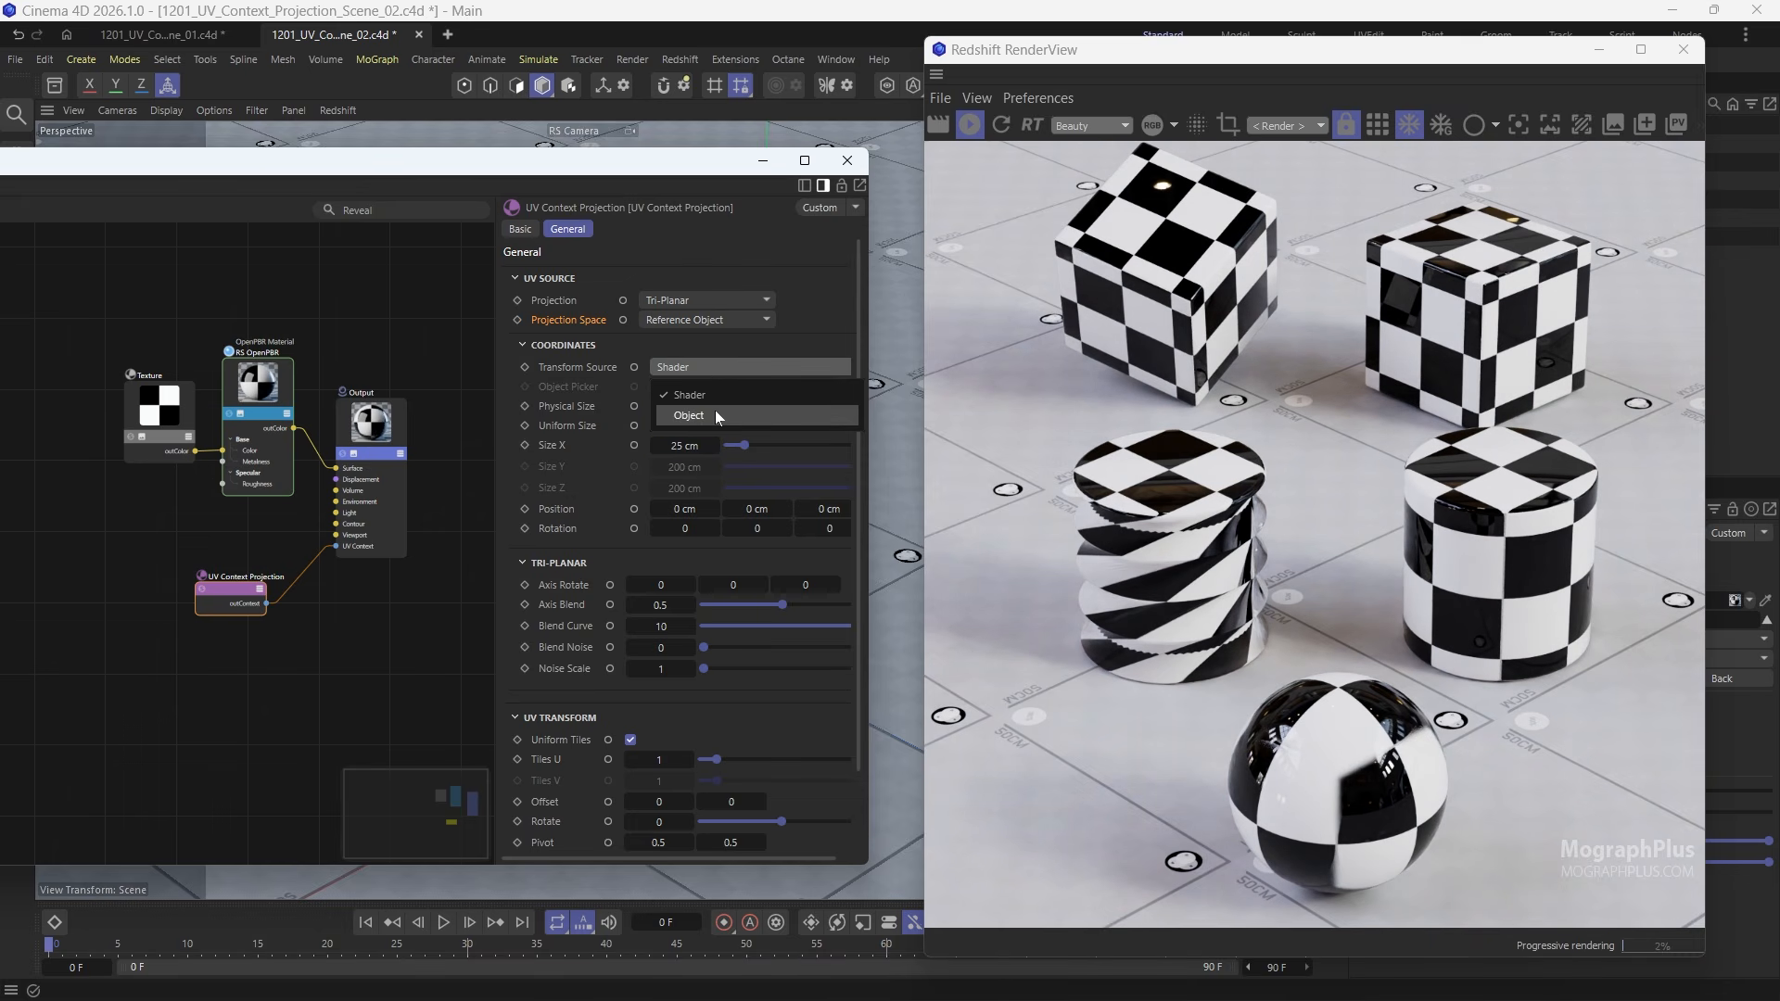
{"action": "left_click", "coordinate": [715, 409]}
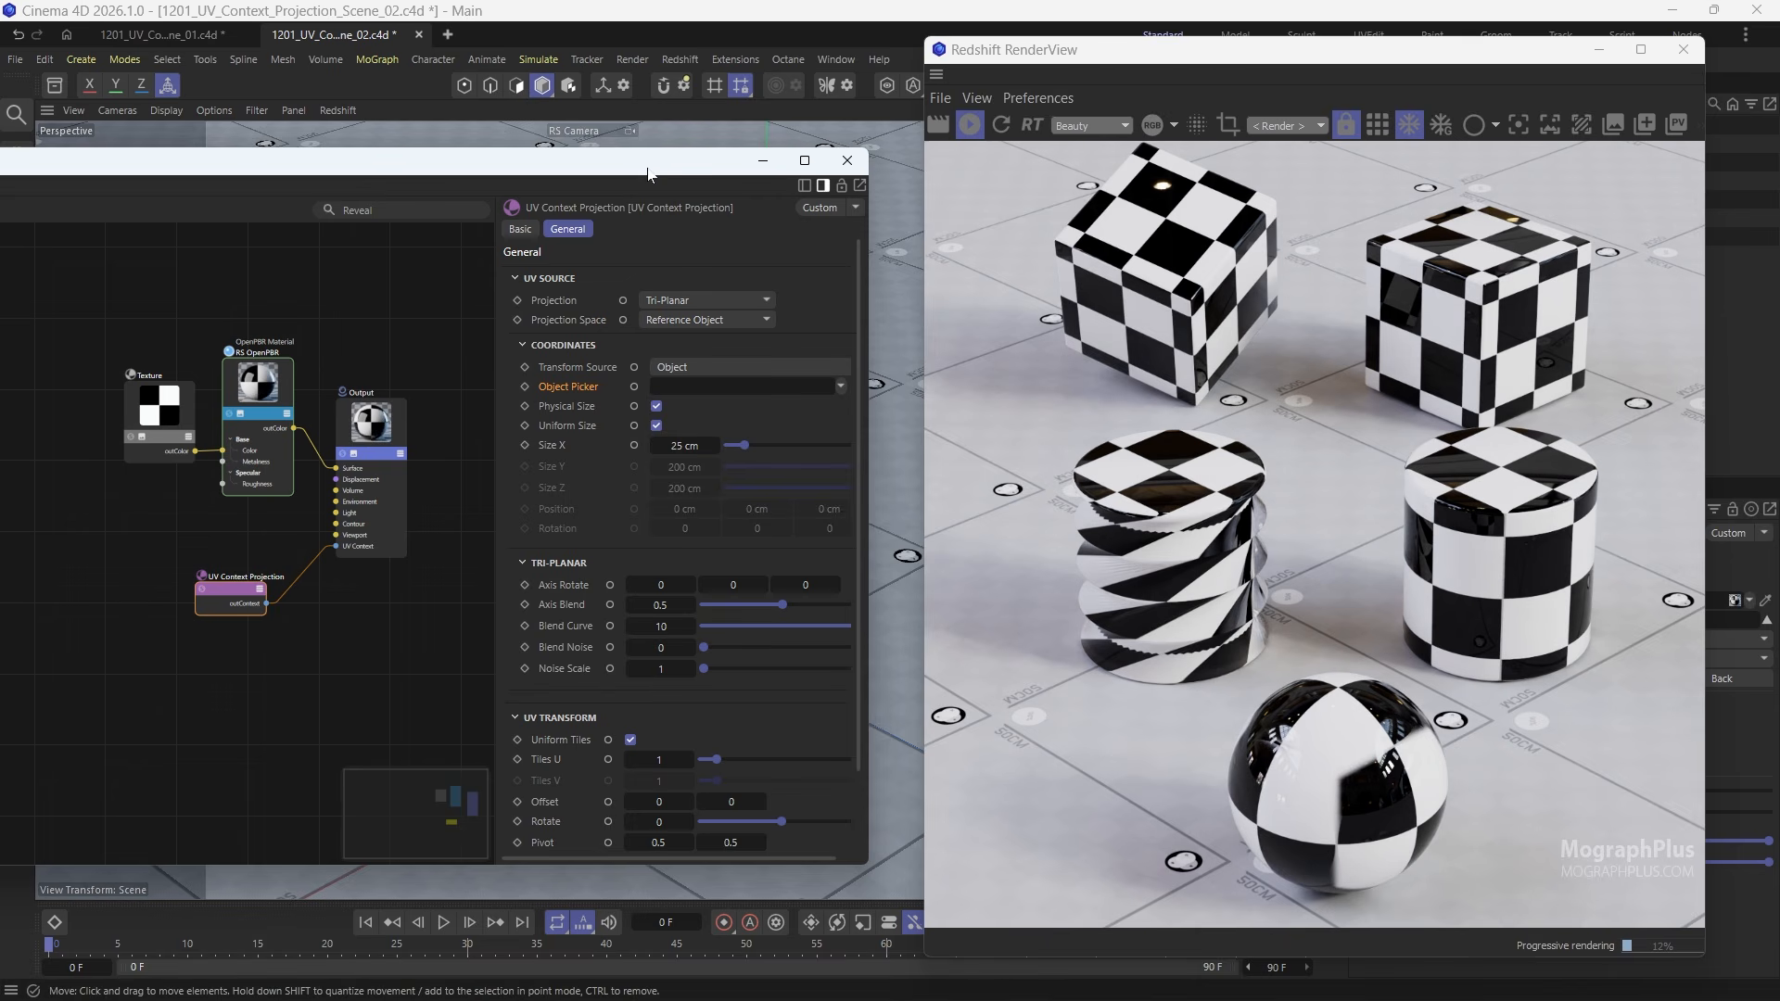
{"action": "left_click_drag", "start_coordinate": [1191, 56], "coordinate": [1230, 750]}
{"action": "left_click", "coordinate": [1330, 114]}
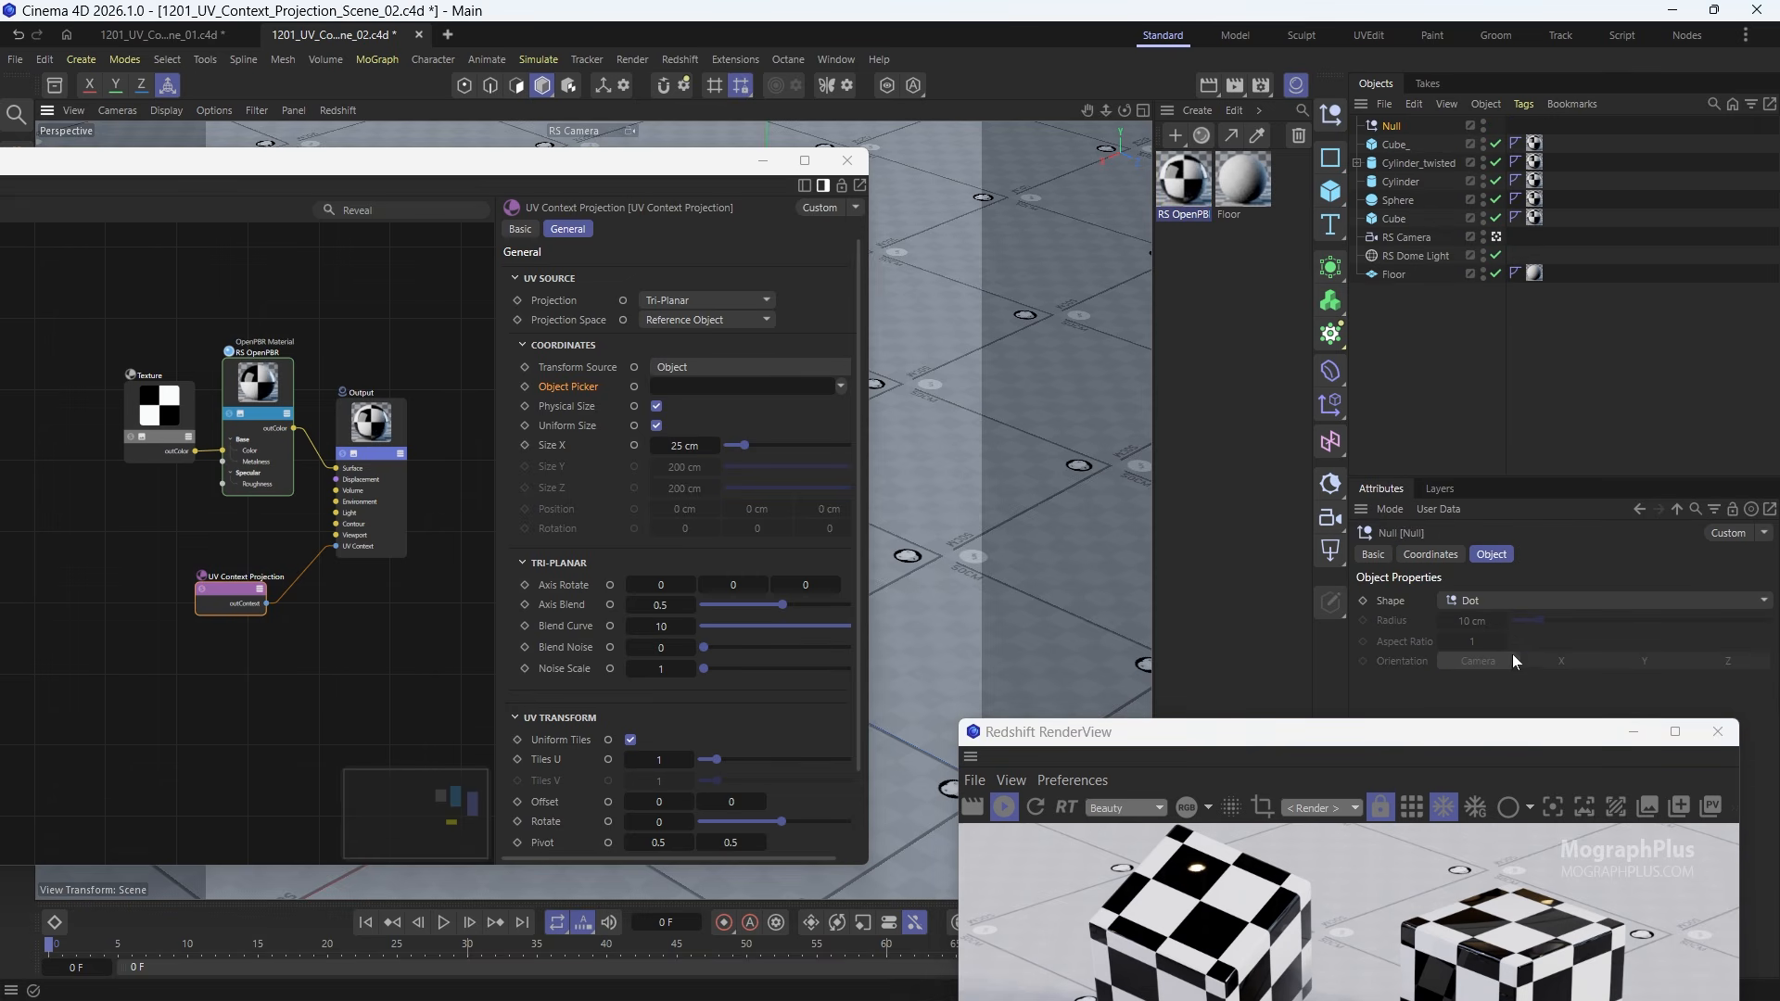
Step: Set the null's display Shape to Cube and move it between the cubes and cylinders in the viewport
{"action": "left_click", "coordinate": [1524, 606]}
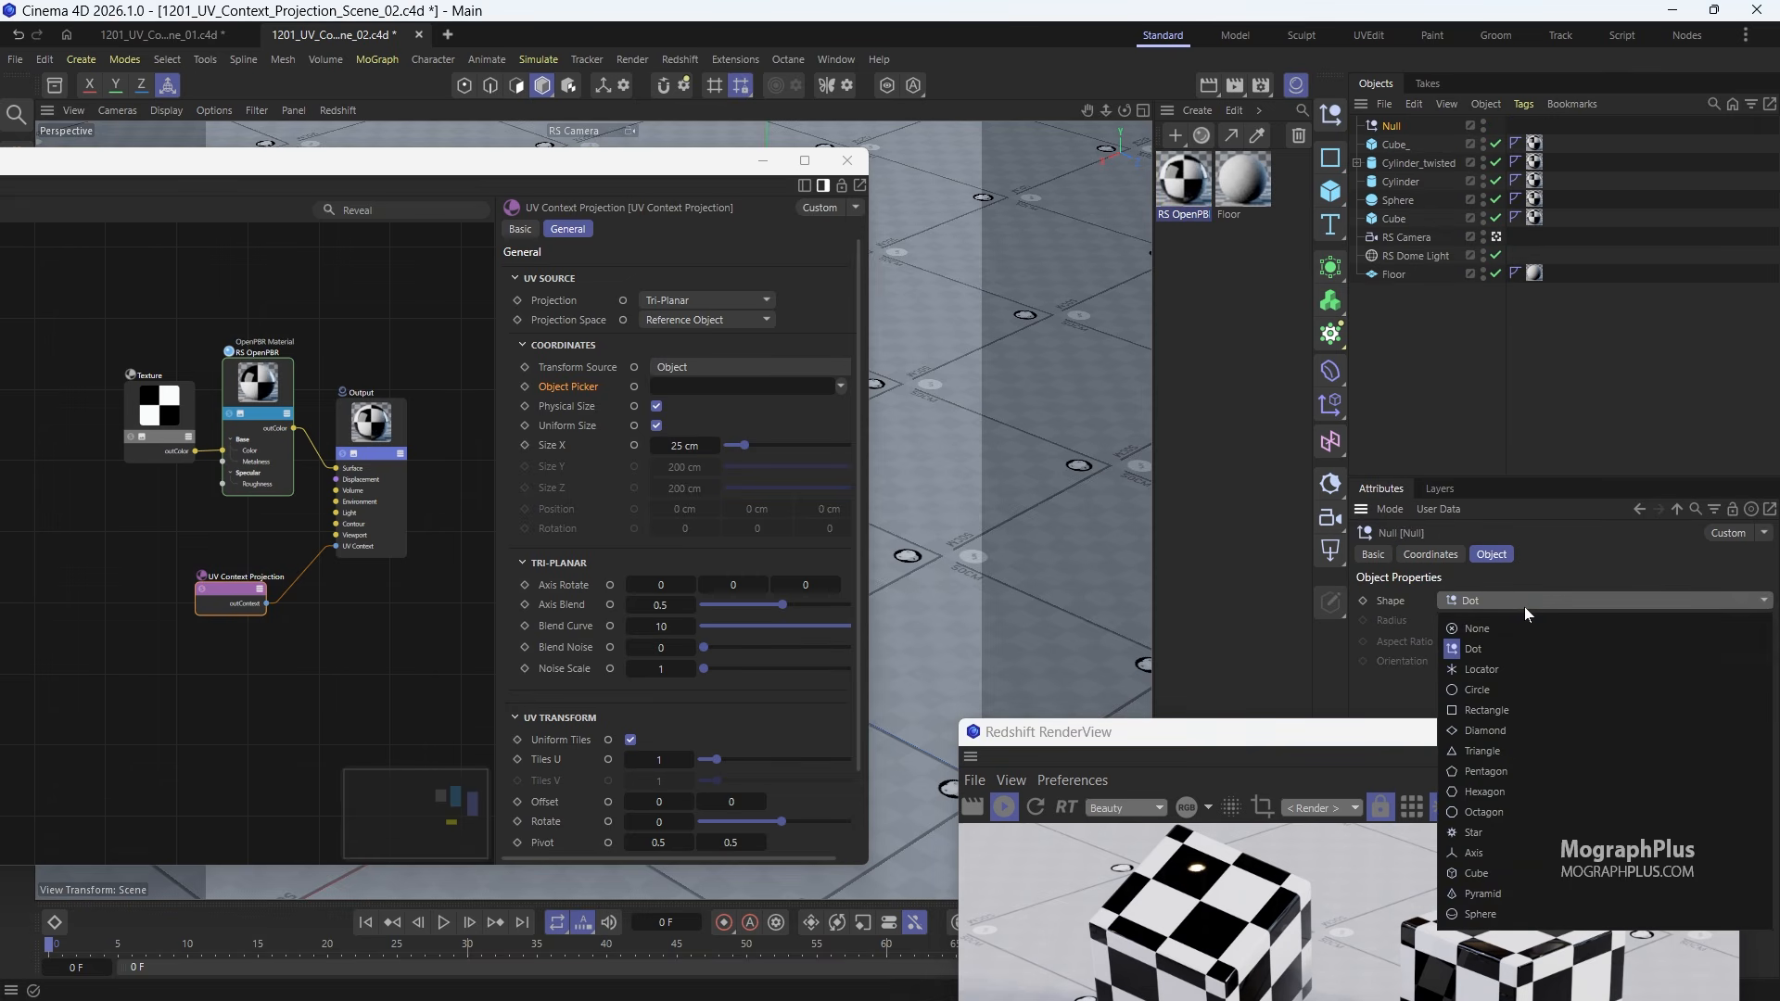
{"action": "left_click", "coordinate": [1510, 872]}
{"action": "left_click_drag", "start_coordinate": [654, 164], "coordinate": [573, 759]}
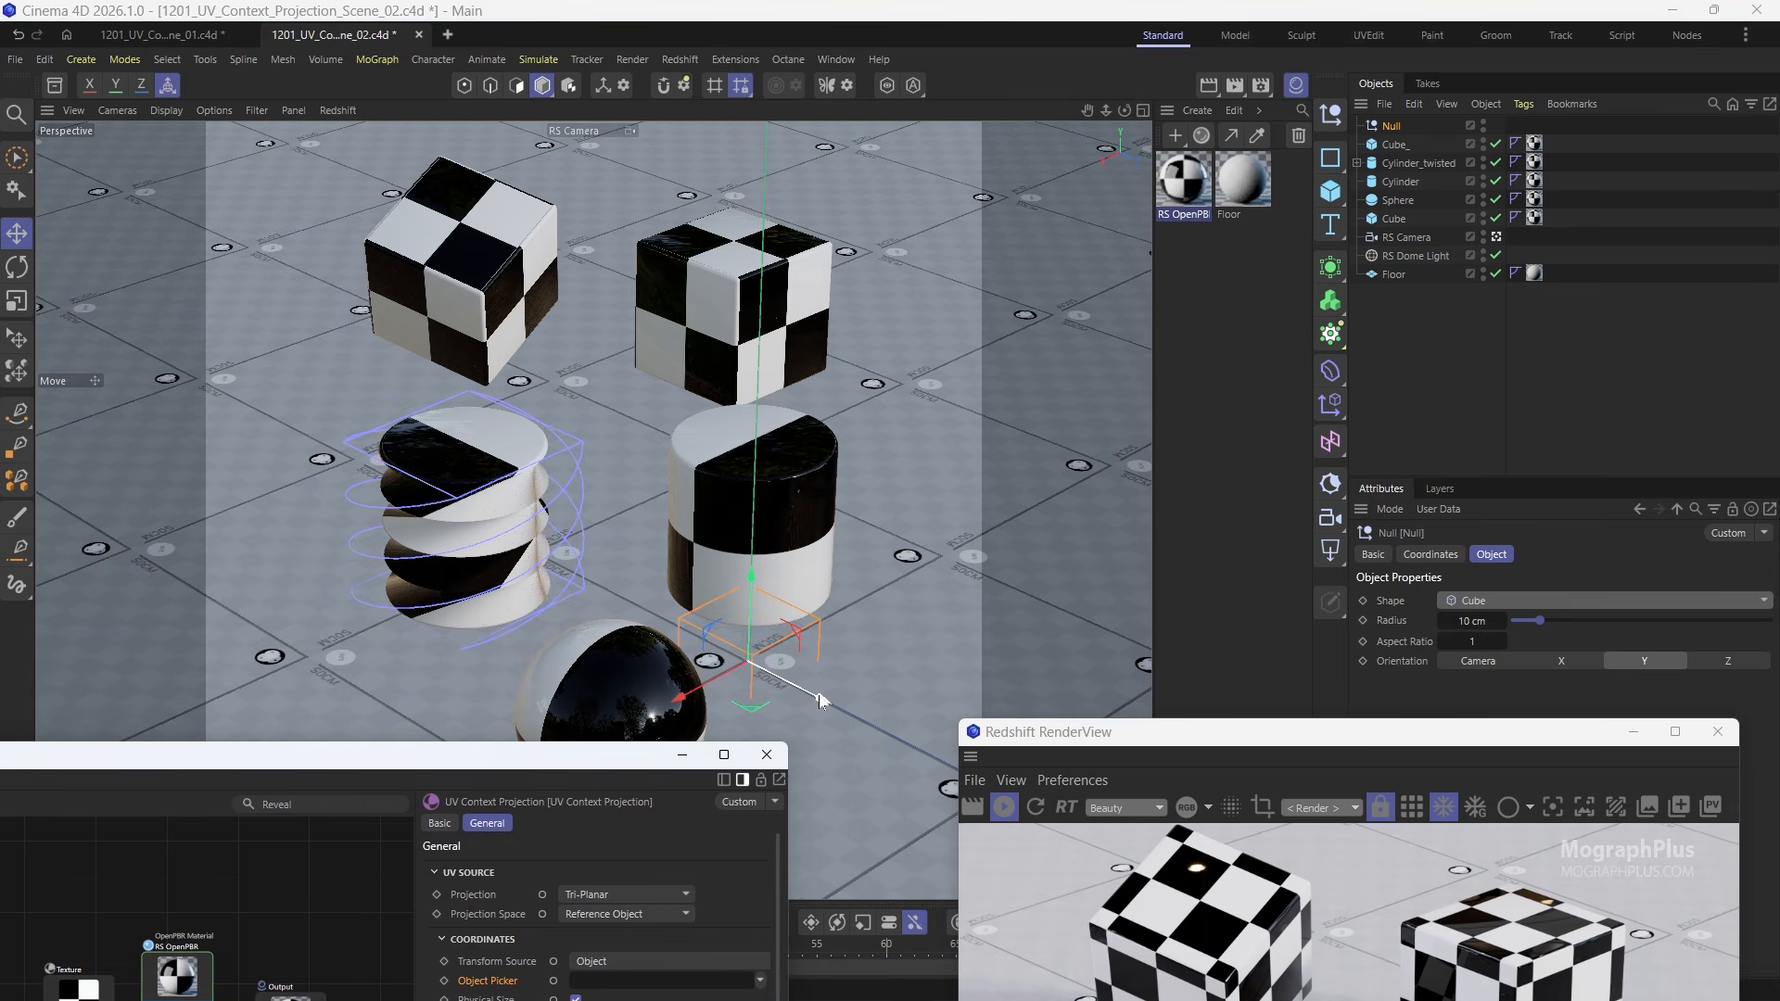
{"action": "left_click_drag", "start_coordinate": [815, 697], "coordinate": [591, 297]}
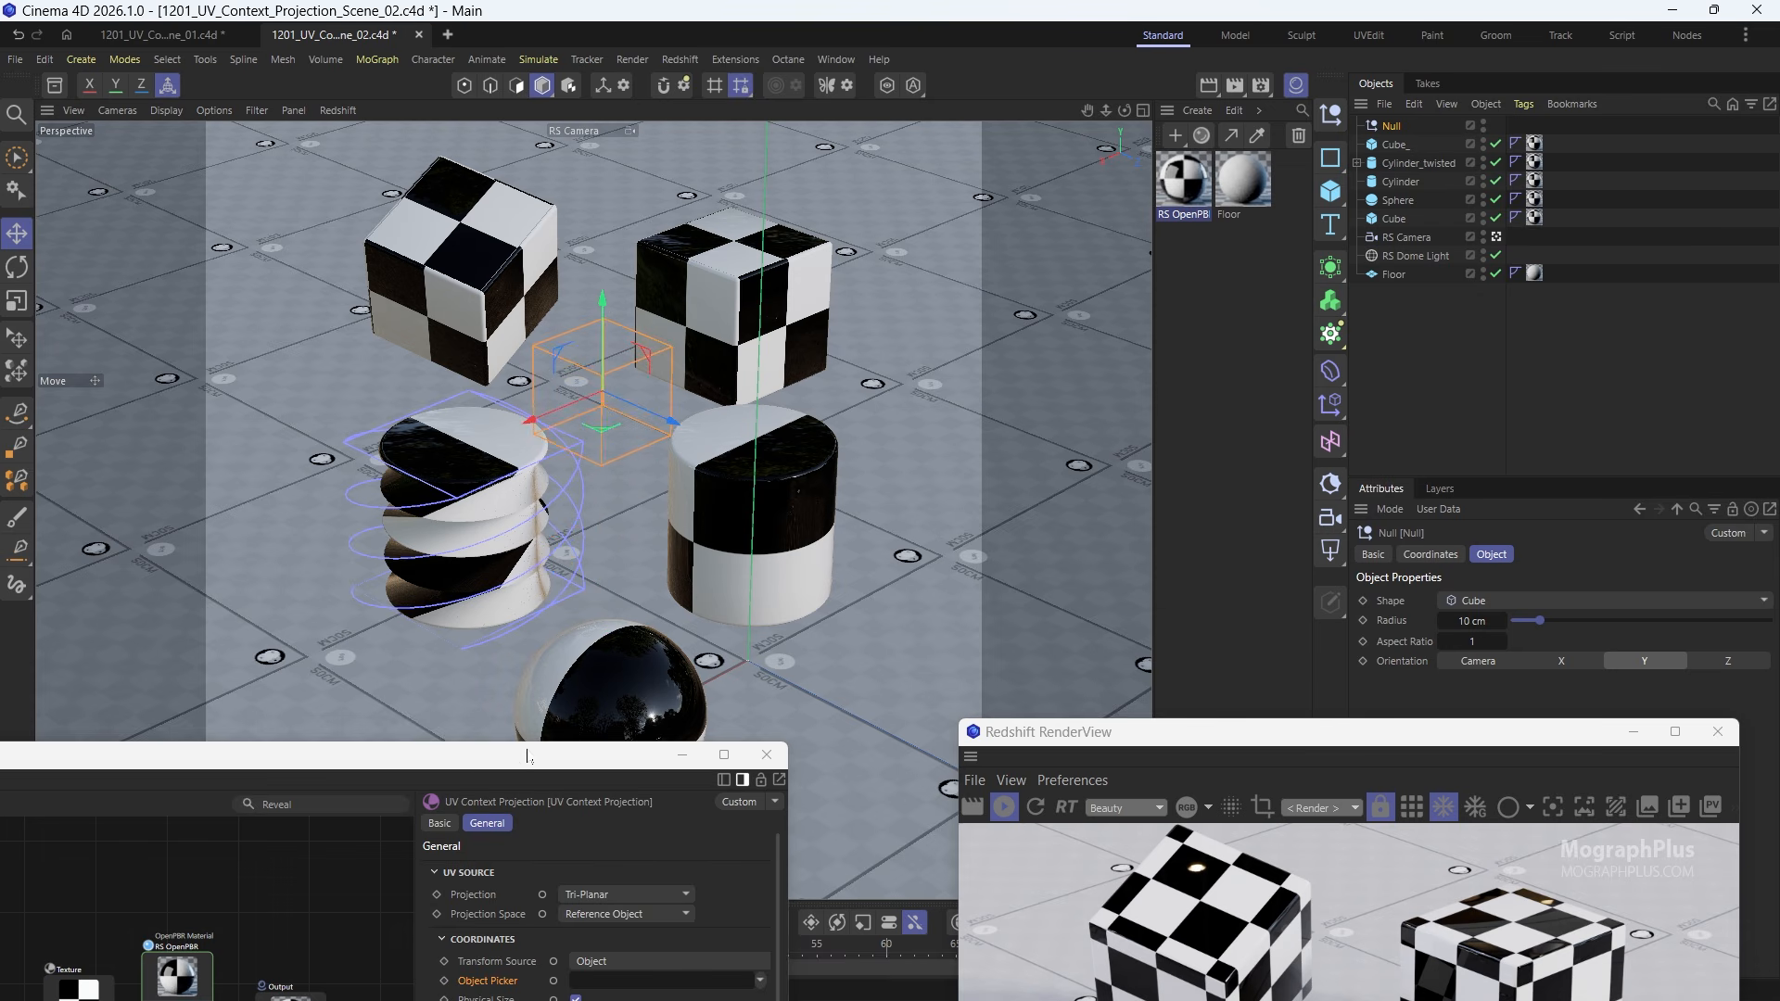
Step: Assign the null to the projection's Object Picker and bring the full render preview back into view
{"action": "left_click_drag", "start_coordinate": [508, 760], "coordinate": [207, 273]}
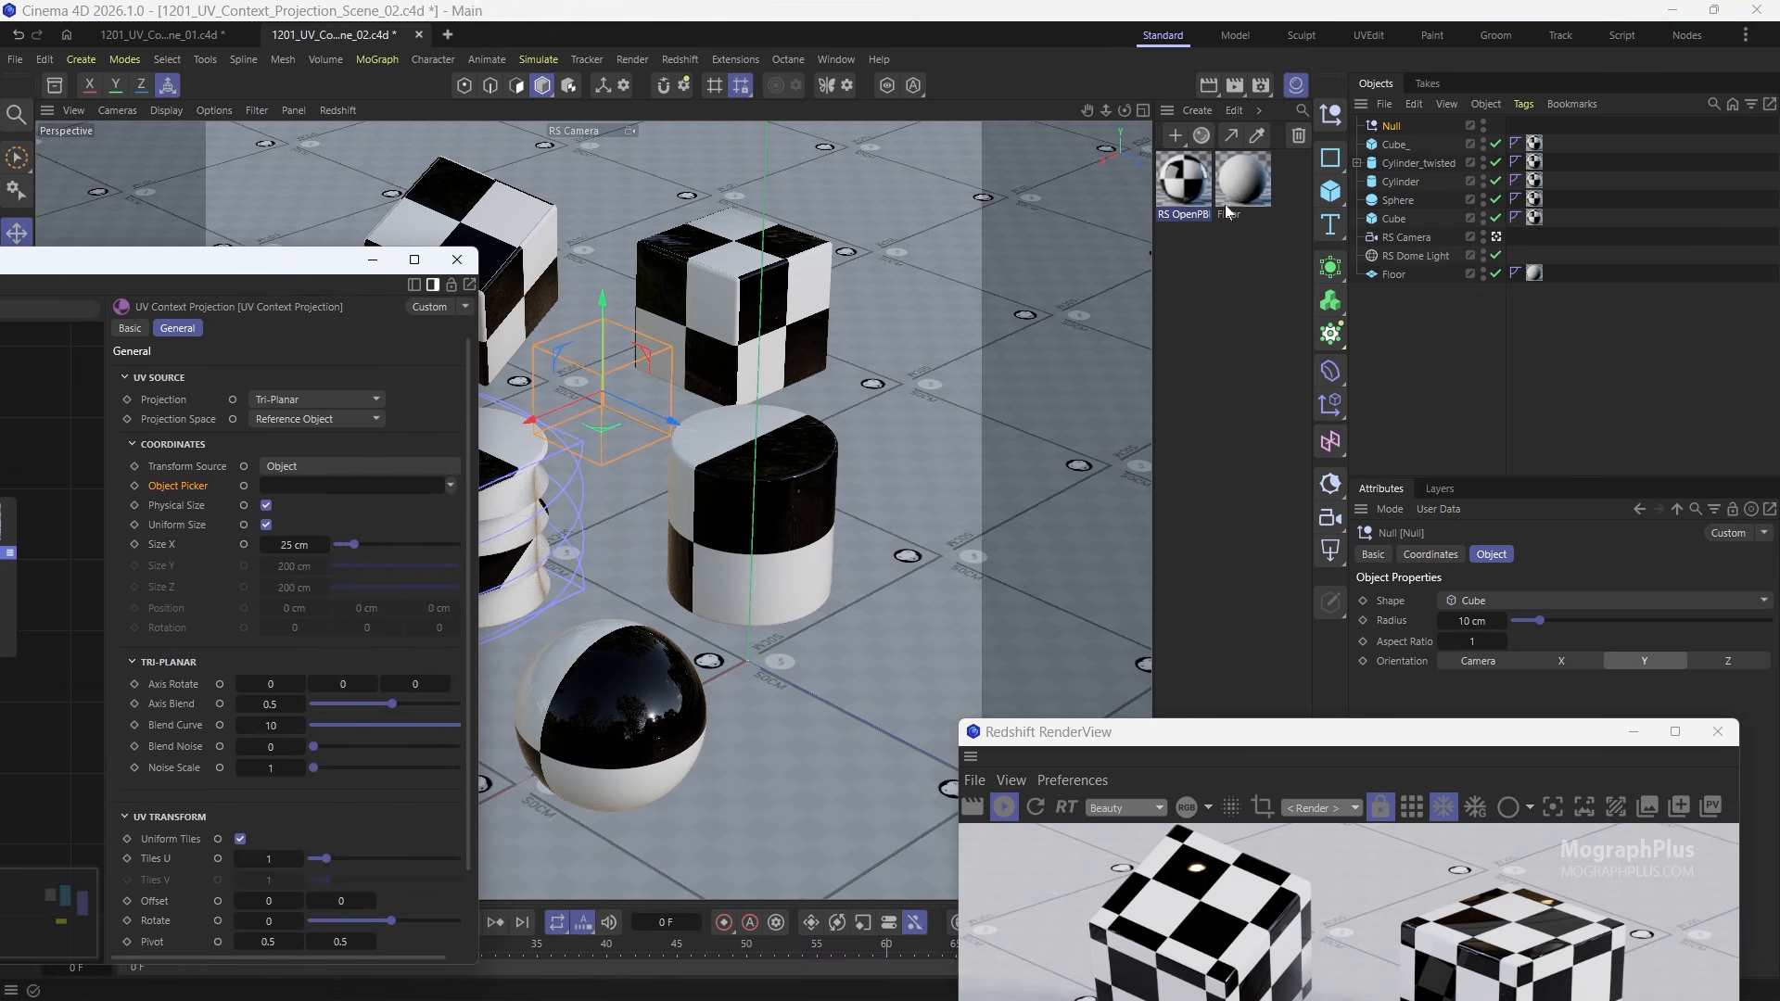
{"action": "left_click_drag", "start_coordinate": [1387, 136], "coordinate": [347, 492]}
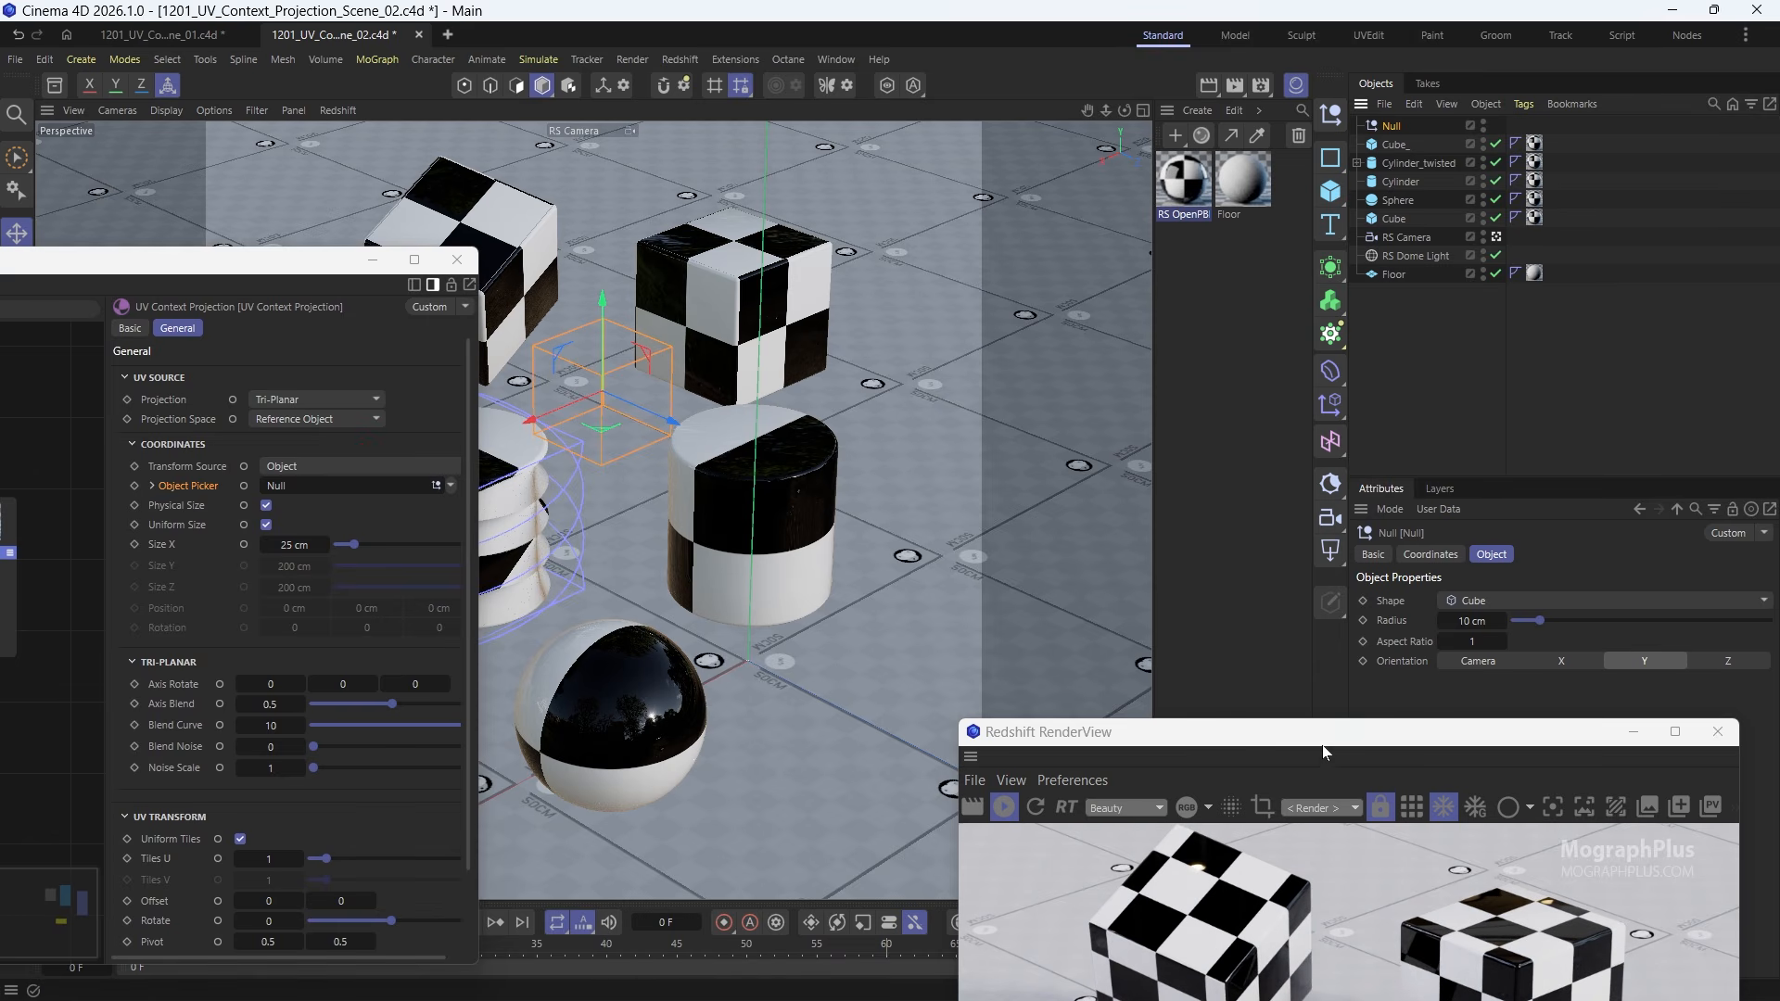
{"action": "left_click_drag", "start_coordinate": [1322, 732], "coordinate": [1322, 126]}
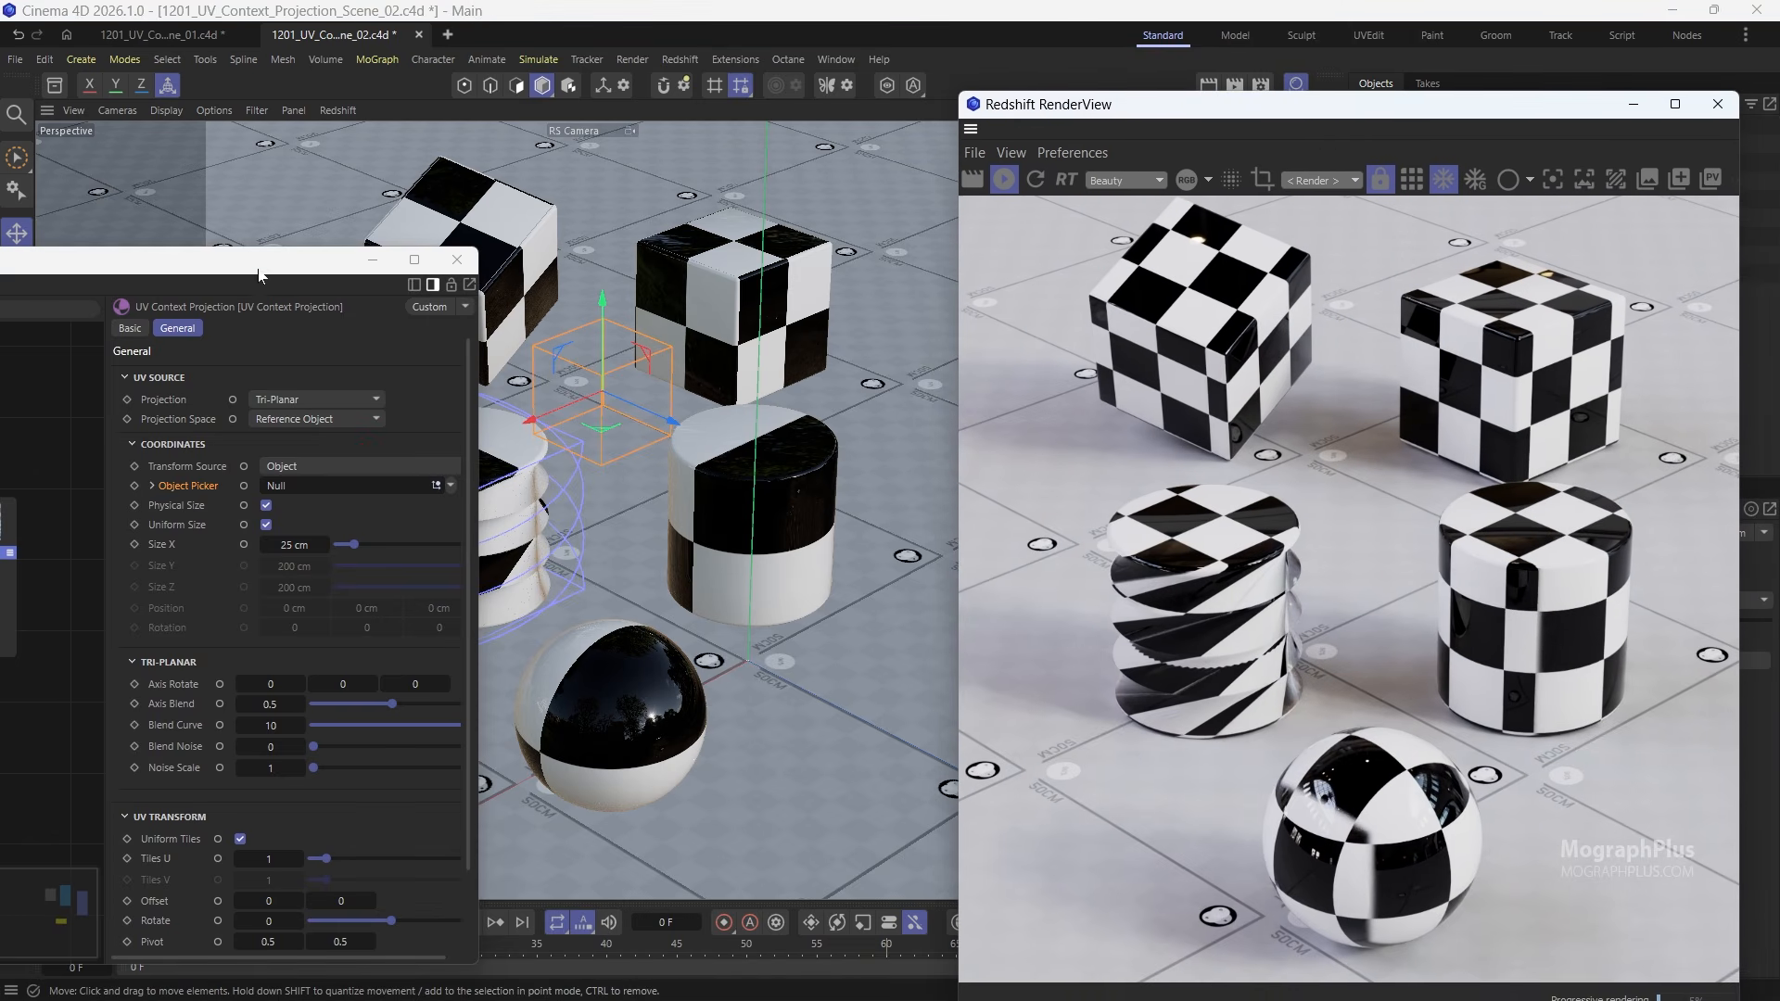
Step: Uncover the null in the viewport, then move and rotate it to transform the tri-planar projection
{"action": "left_click_drag", "start_coordinate": [260, 275], "coordinate": [508, 561]}
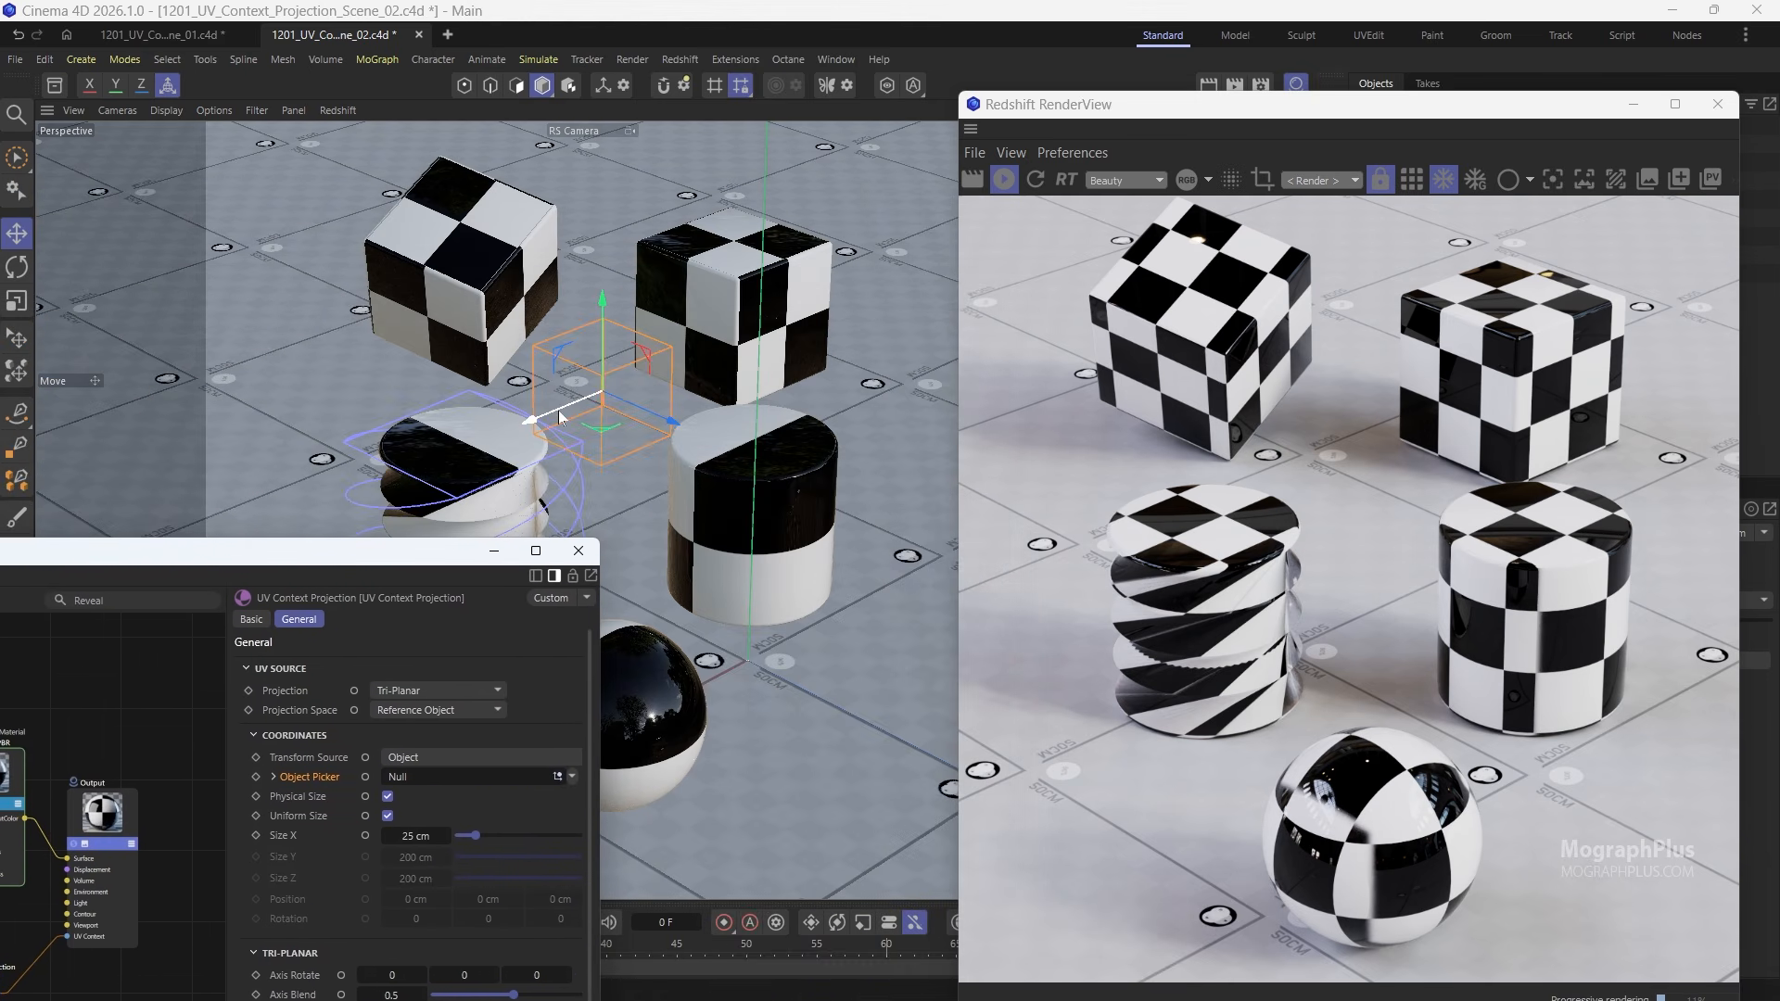
{"action": "left_click_drag", "start_coordinate": [558, 409], "coordinate": [609, 334]}
{"action": "key", "text": "r"}
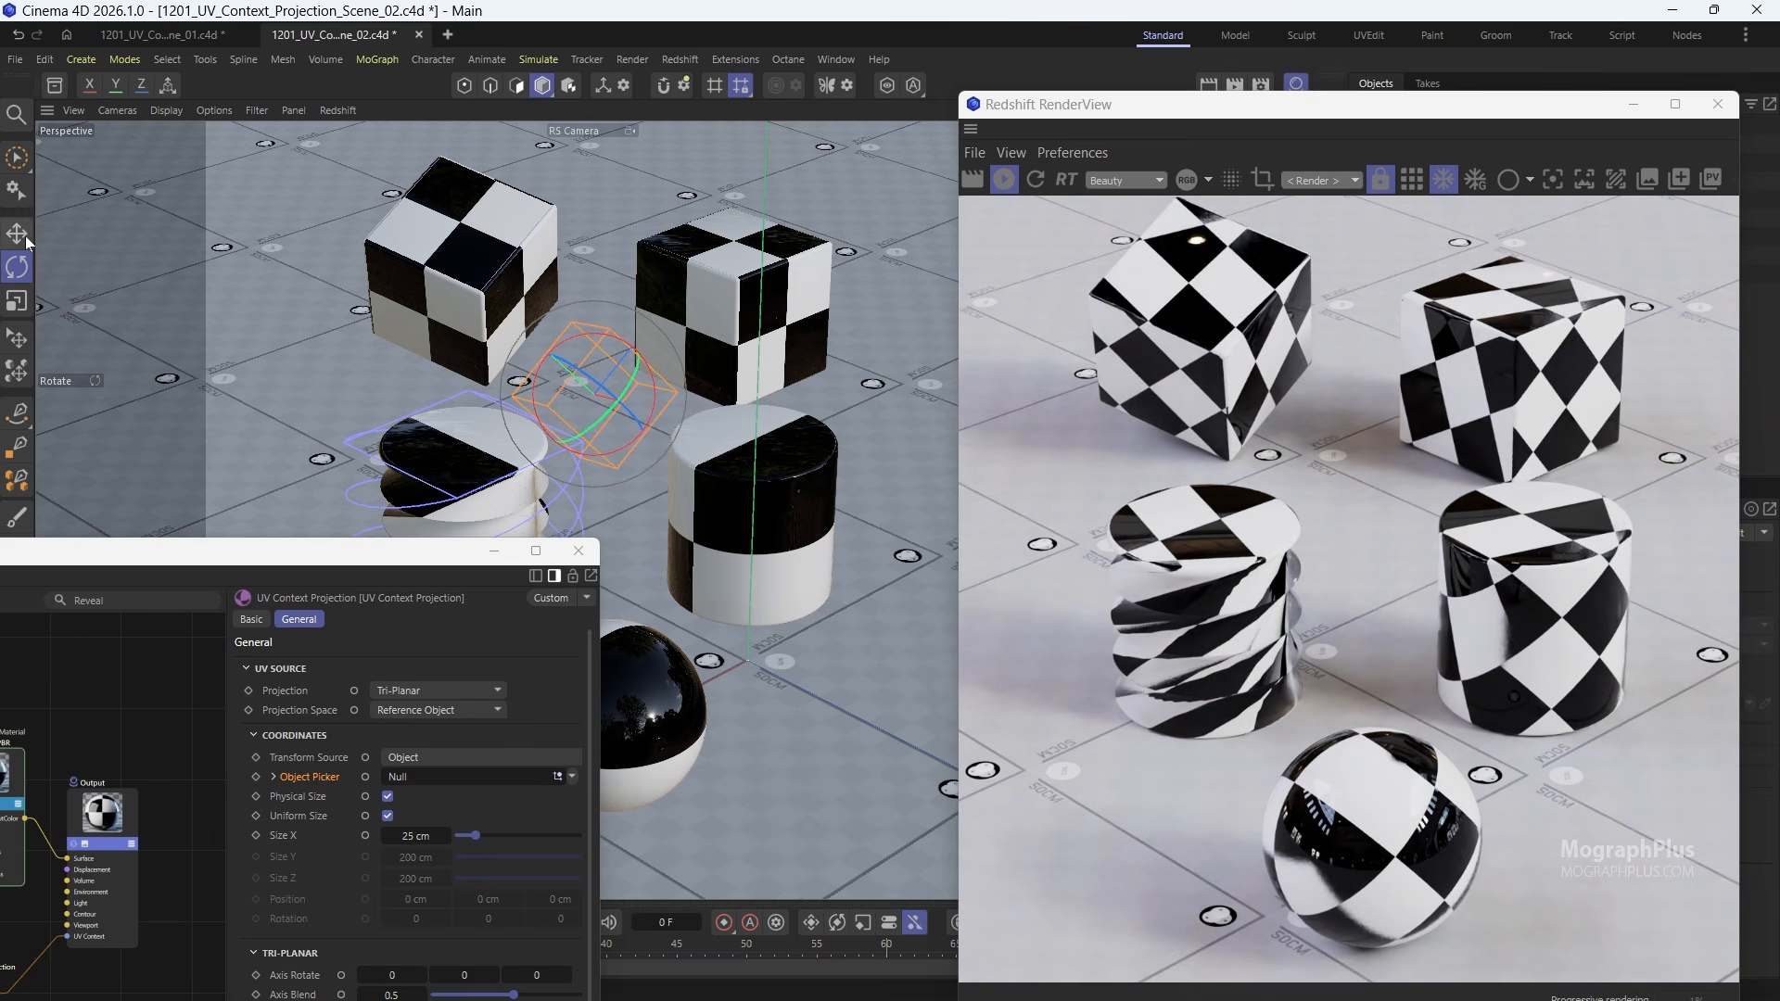
{"action": "left_click", "coordinate": [17, 233]}
{"action": "left_click_drag", "start_coordinate": [692, 393], "coordinate": [726, 361]}
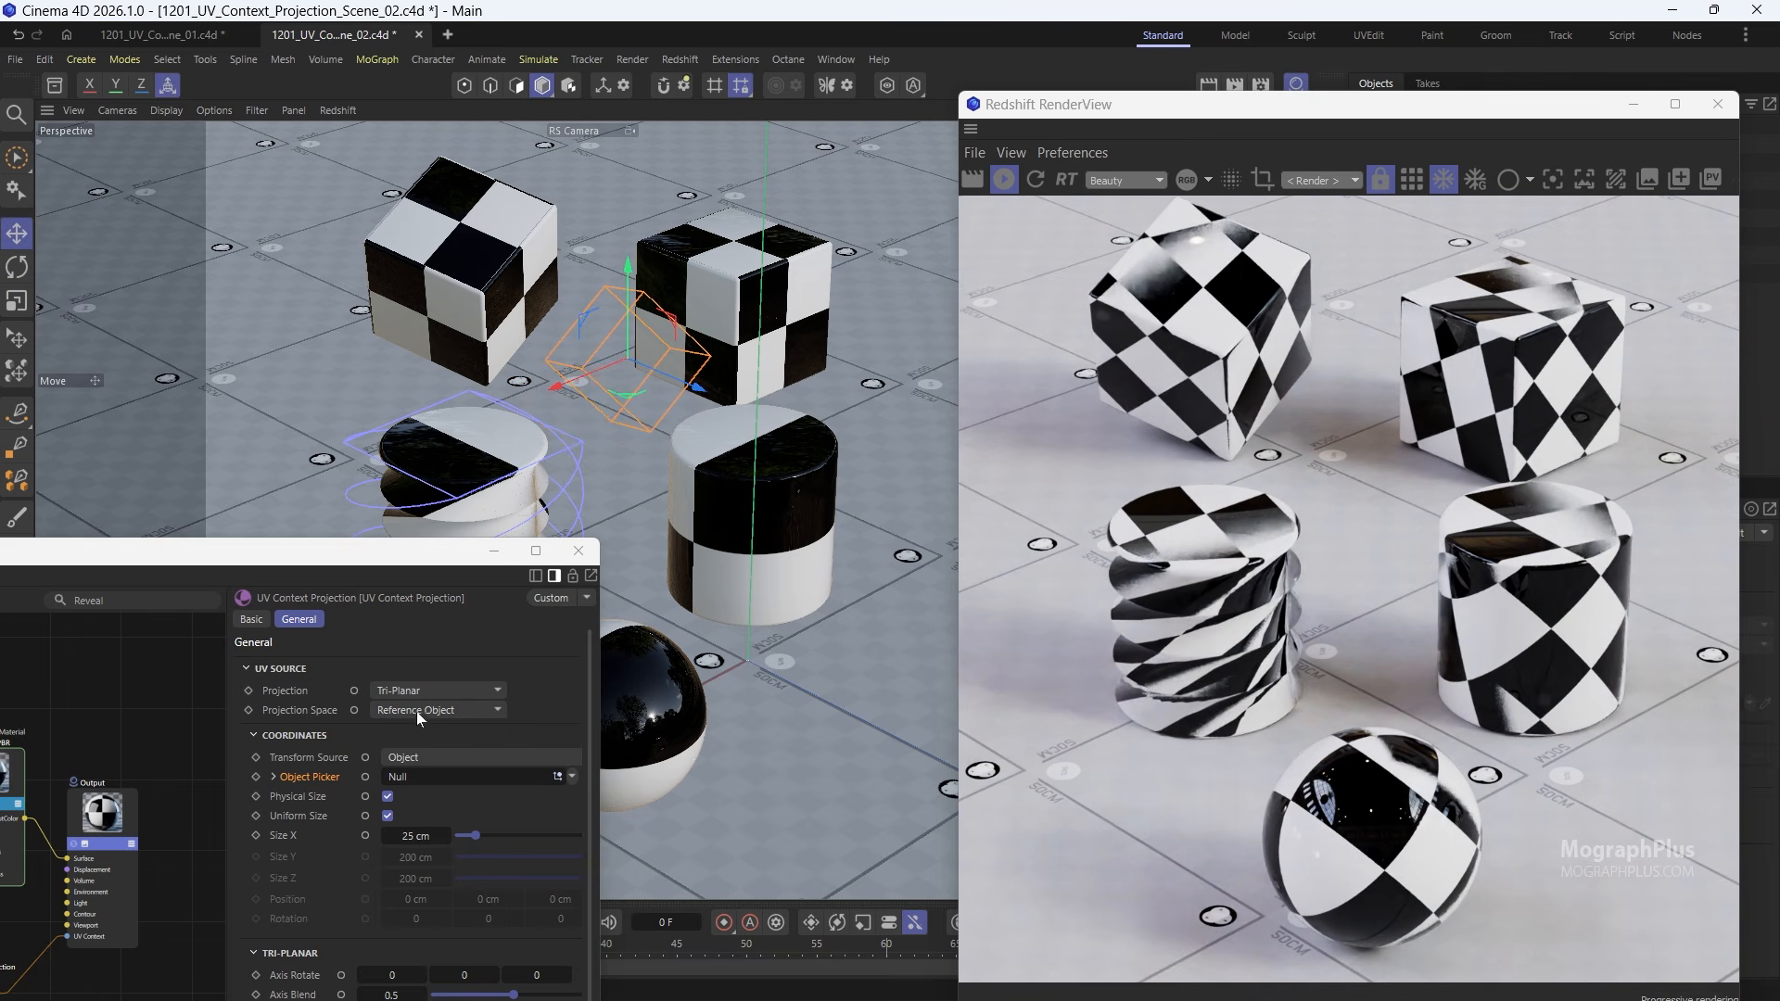
Step: Set the Transform Source back to Shader and reposition the Node Editor to show all projection settings
{"action": "left_click", "coordinate": [432, 753]}
{"action": "left_click", "coordinate": [431, 778]}
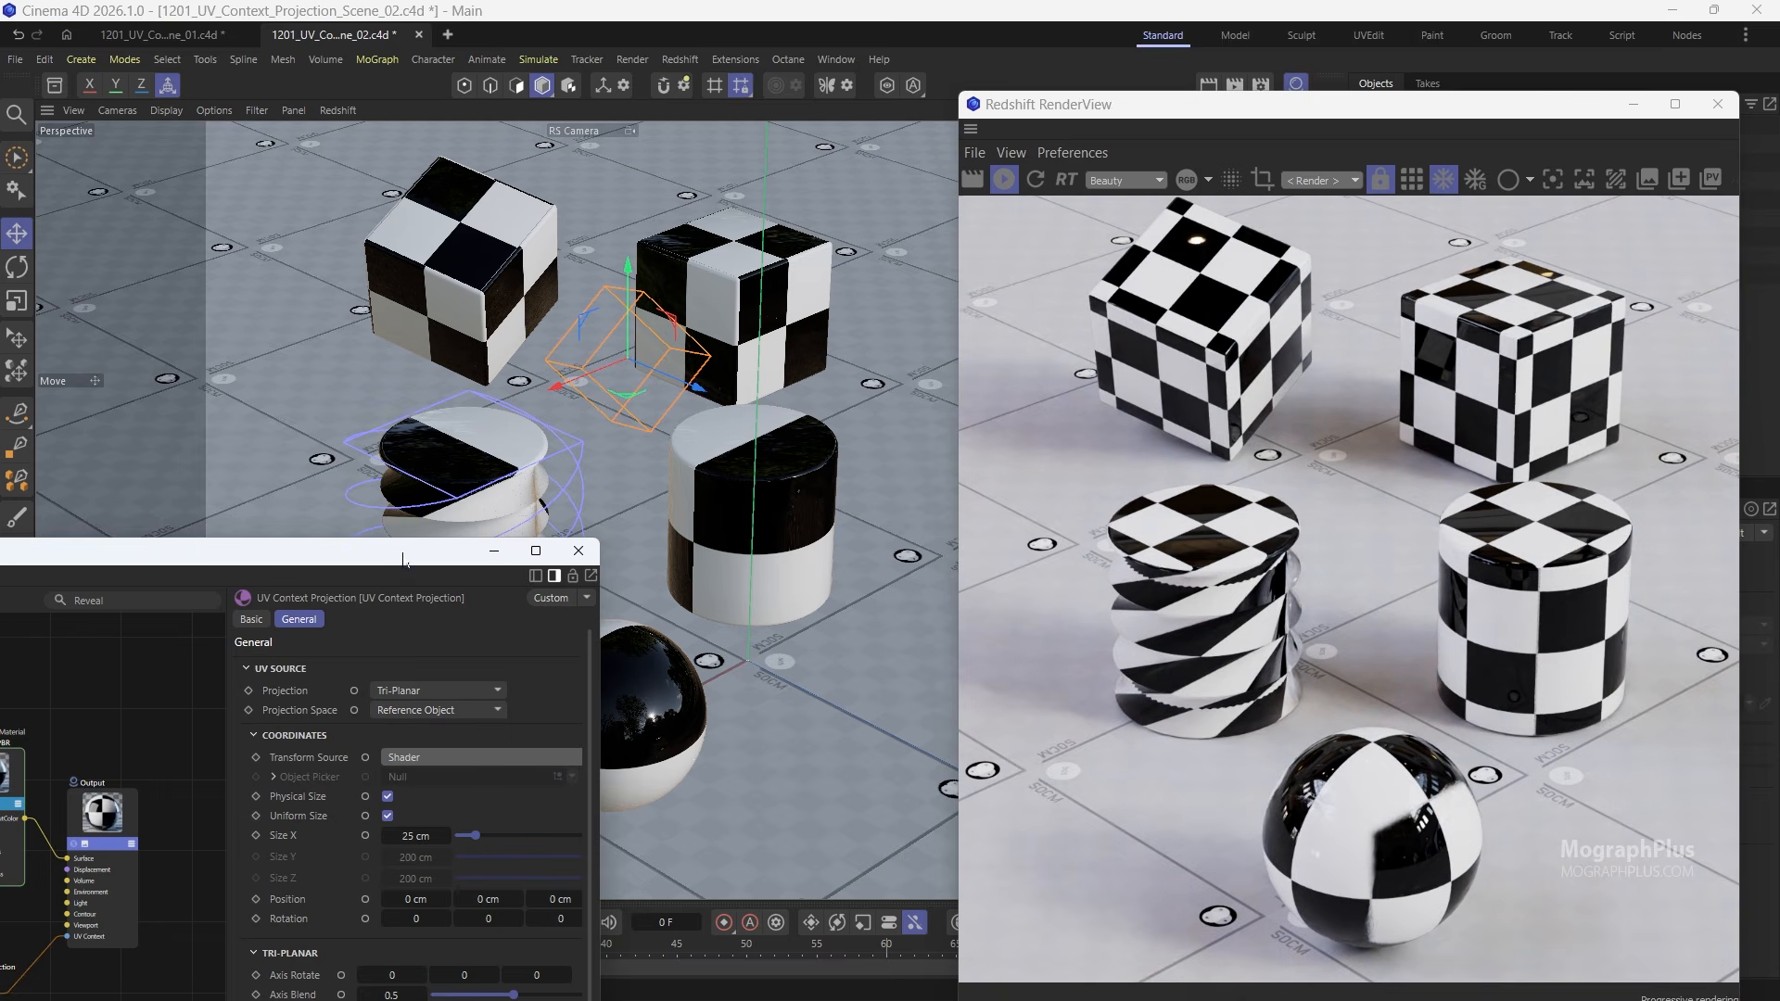
{"action": "left_click_drag", "start_coordinate": [405, 560], "coordinate": [575, 205]}
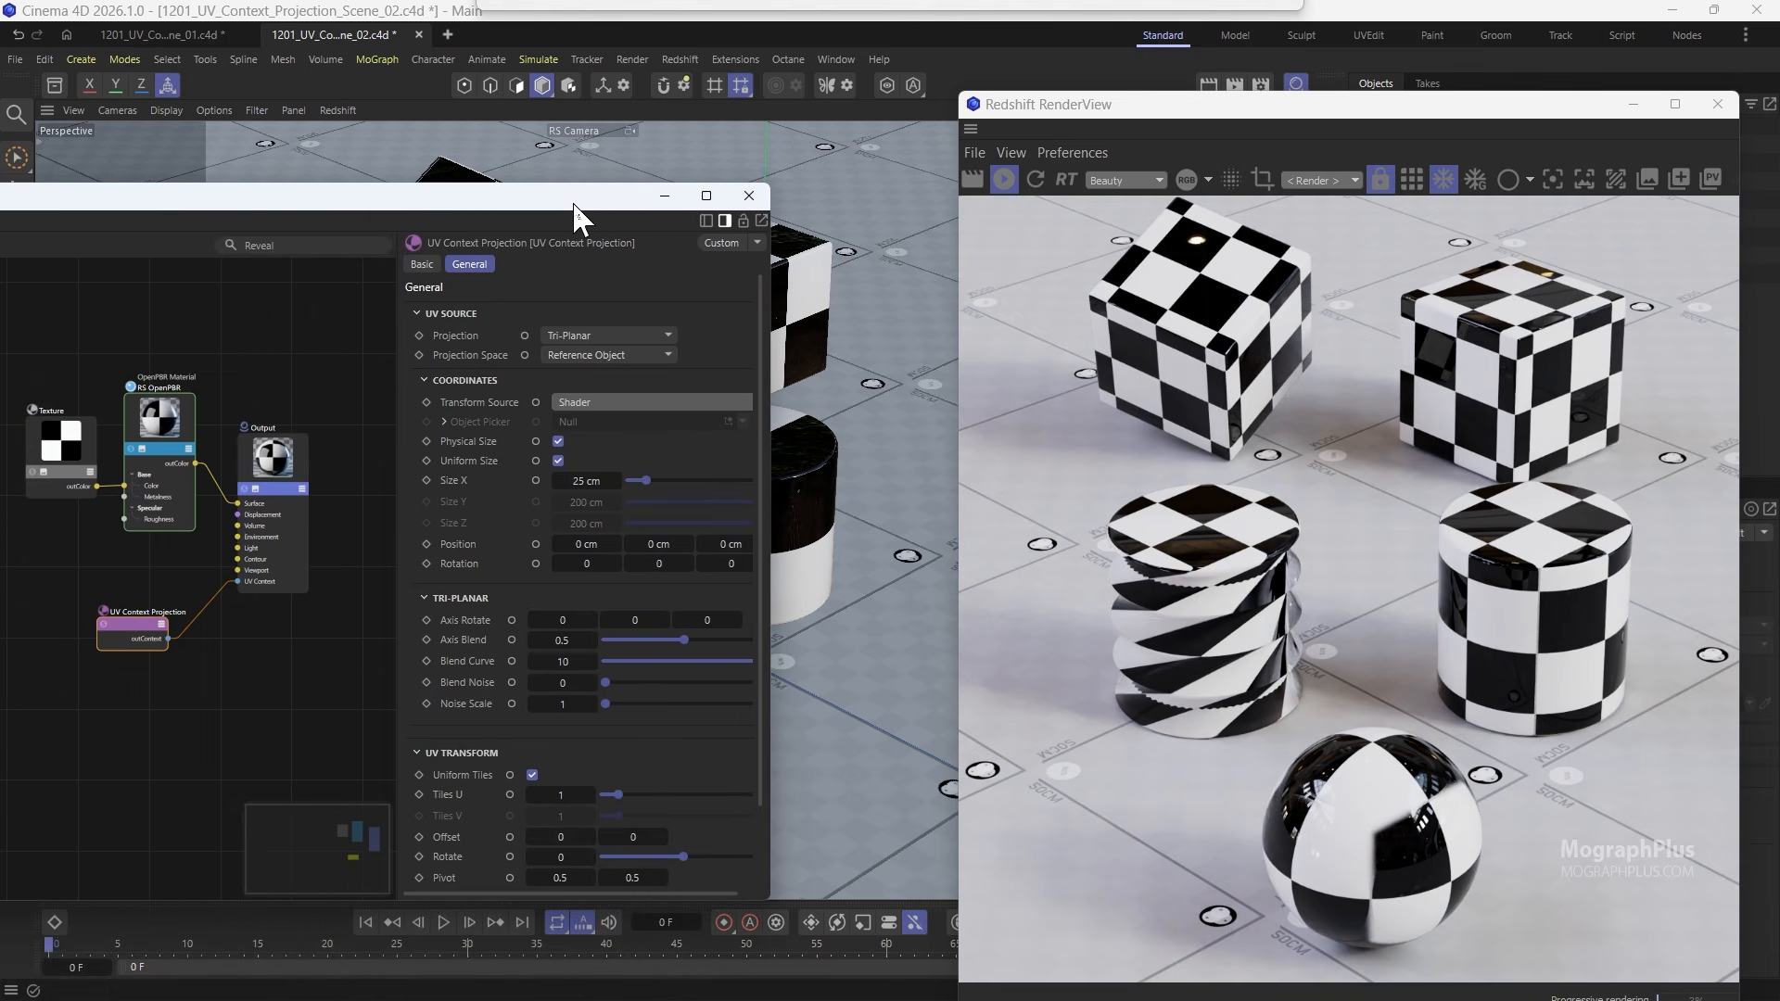
{"action": "left_click", "coordinate": [564, 544]}
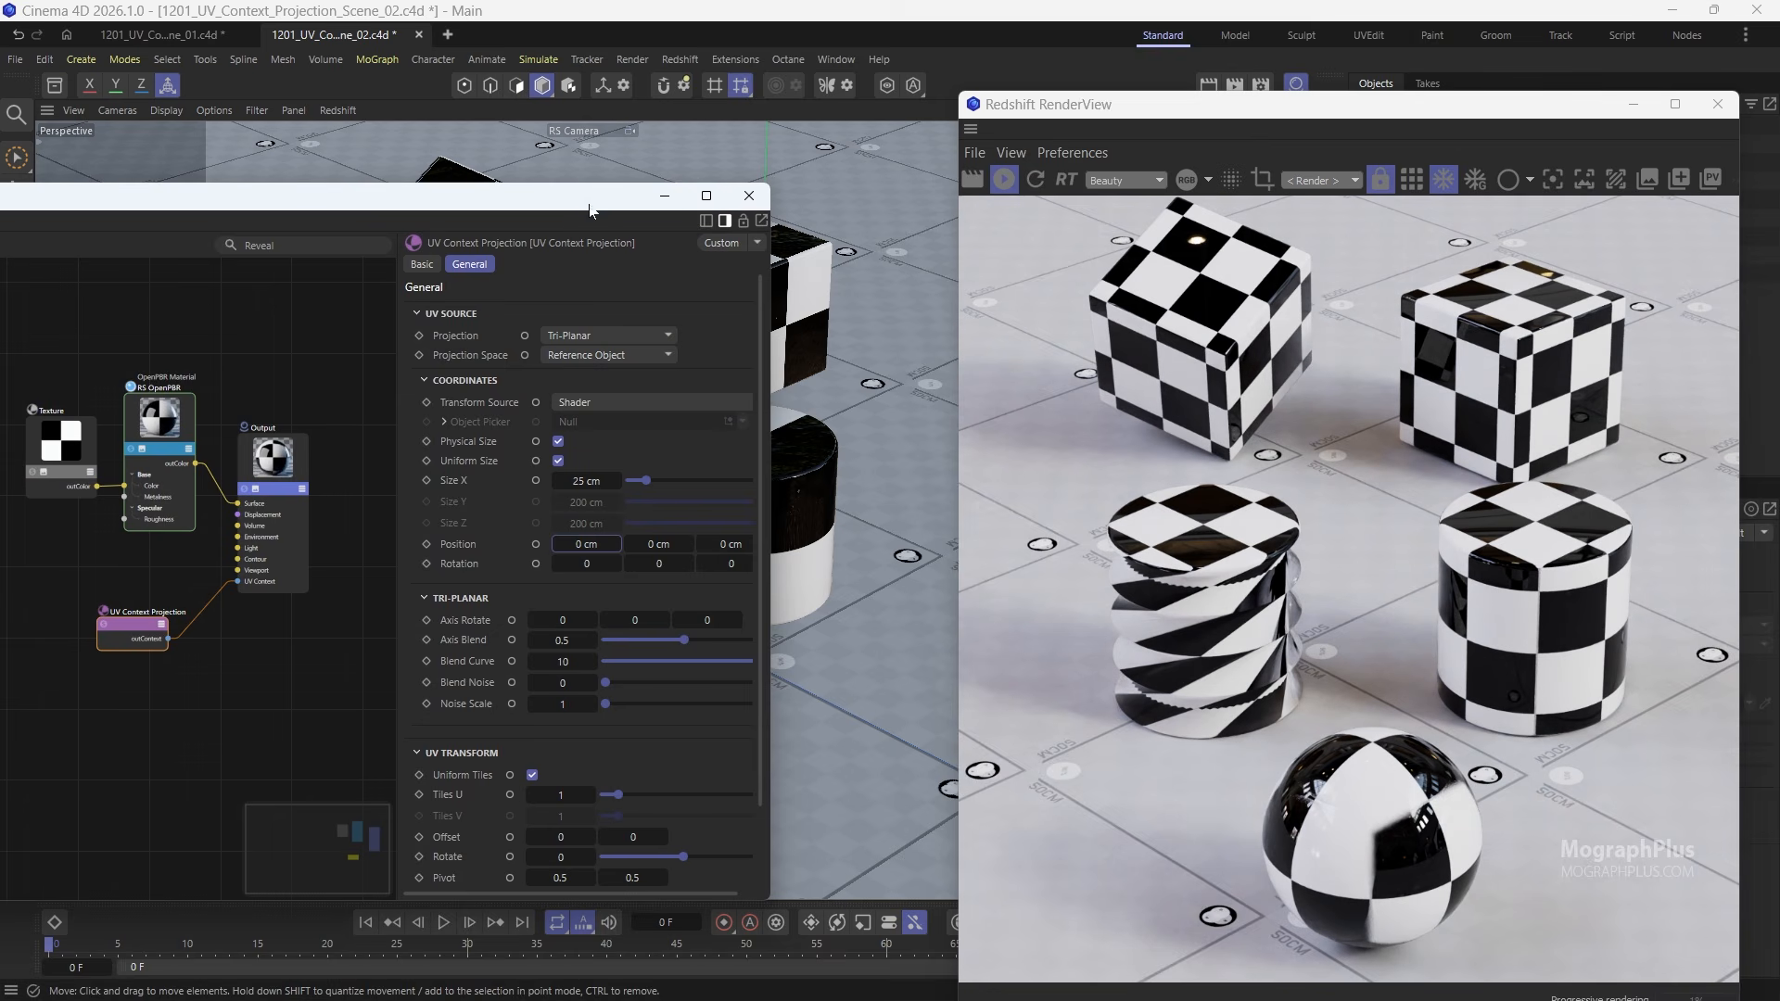
{"action": "left_click_drag", "start_coordinate": [585, 204], "coordinate": [733, 164]}
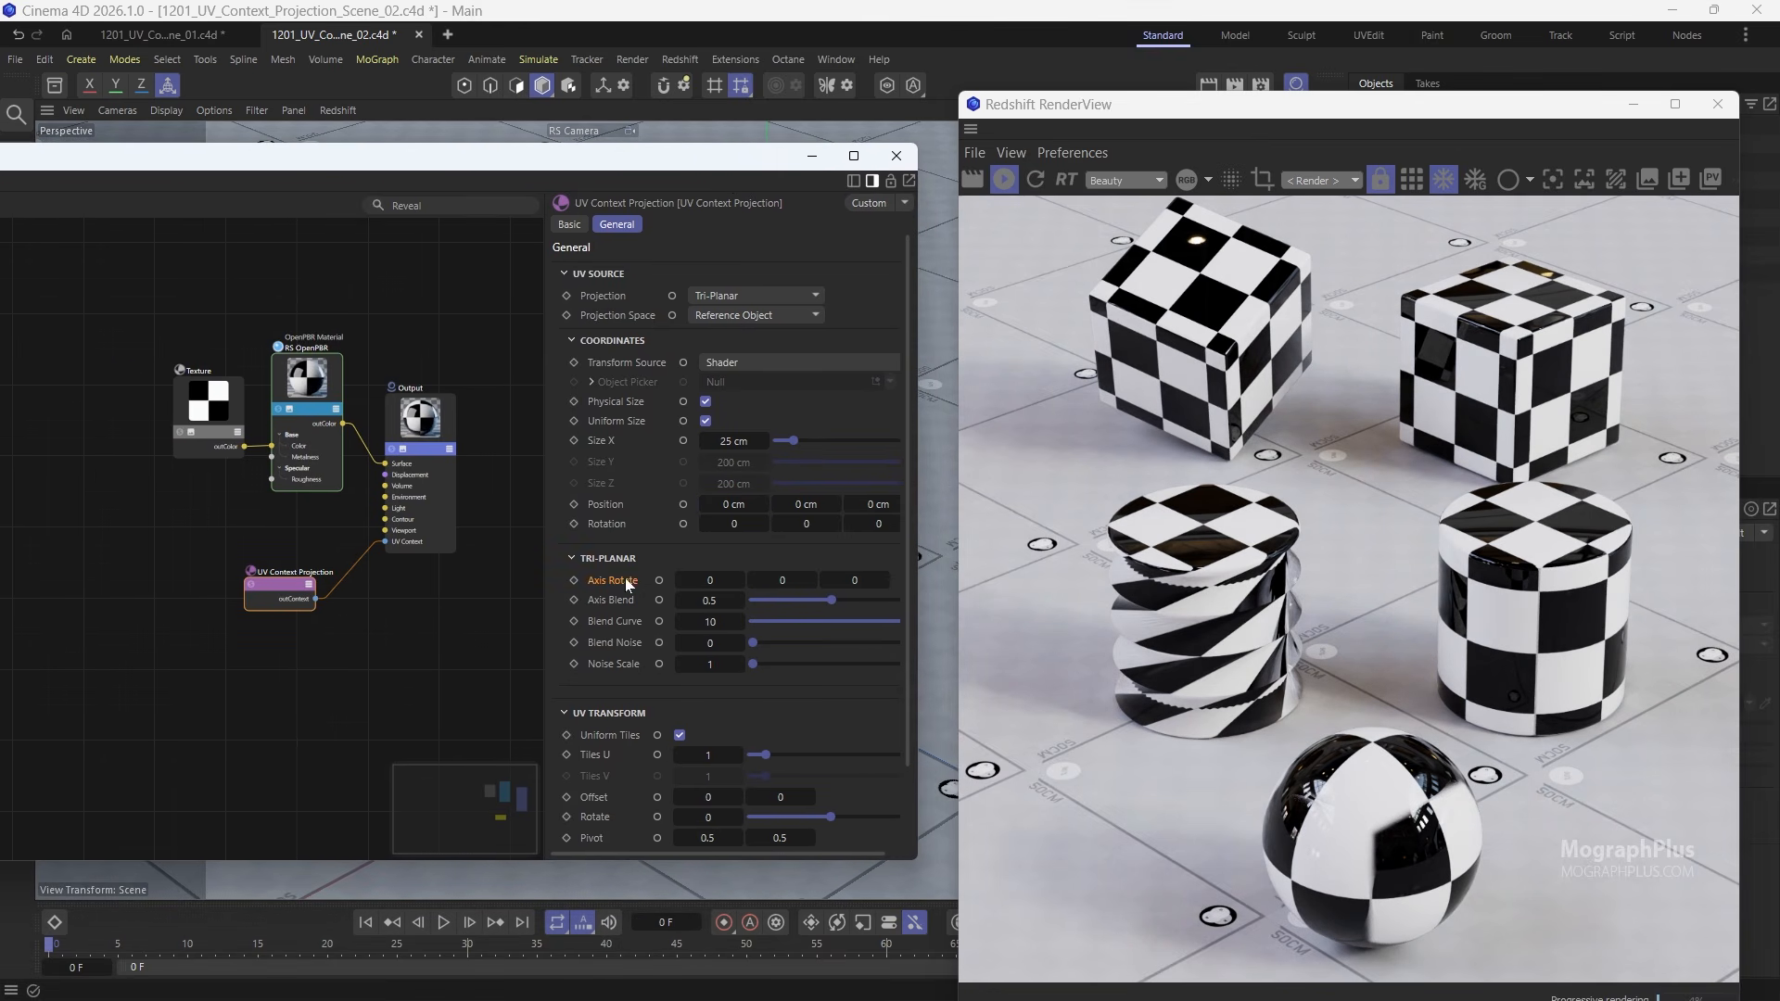
Step: Set the first and second Axis Rotate values of the tri-planar projection to 25
{"action": "left_click", "coordinate": [721, 581]}
{"action": "type", "text": "1"}
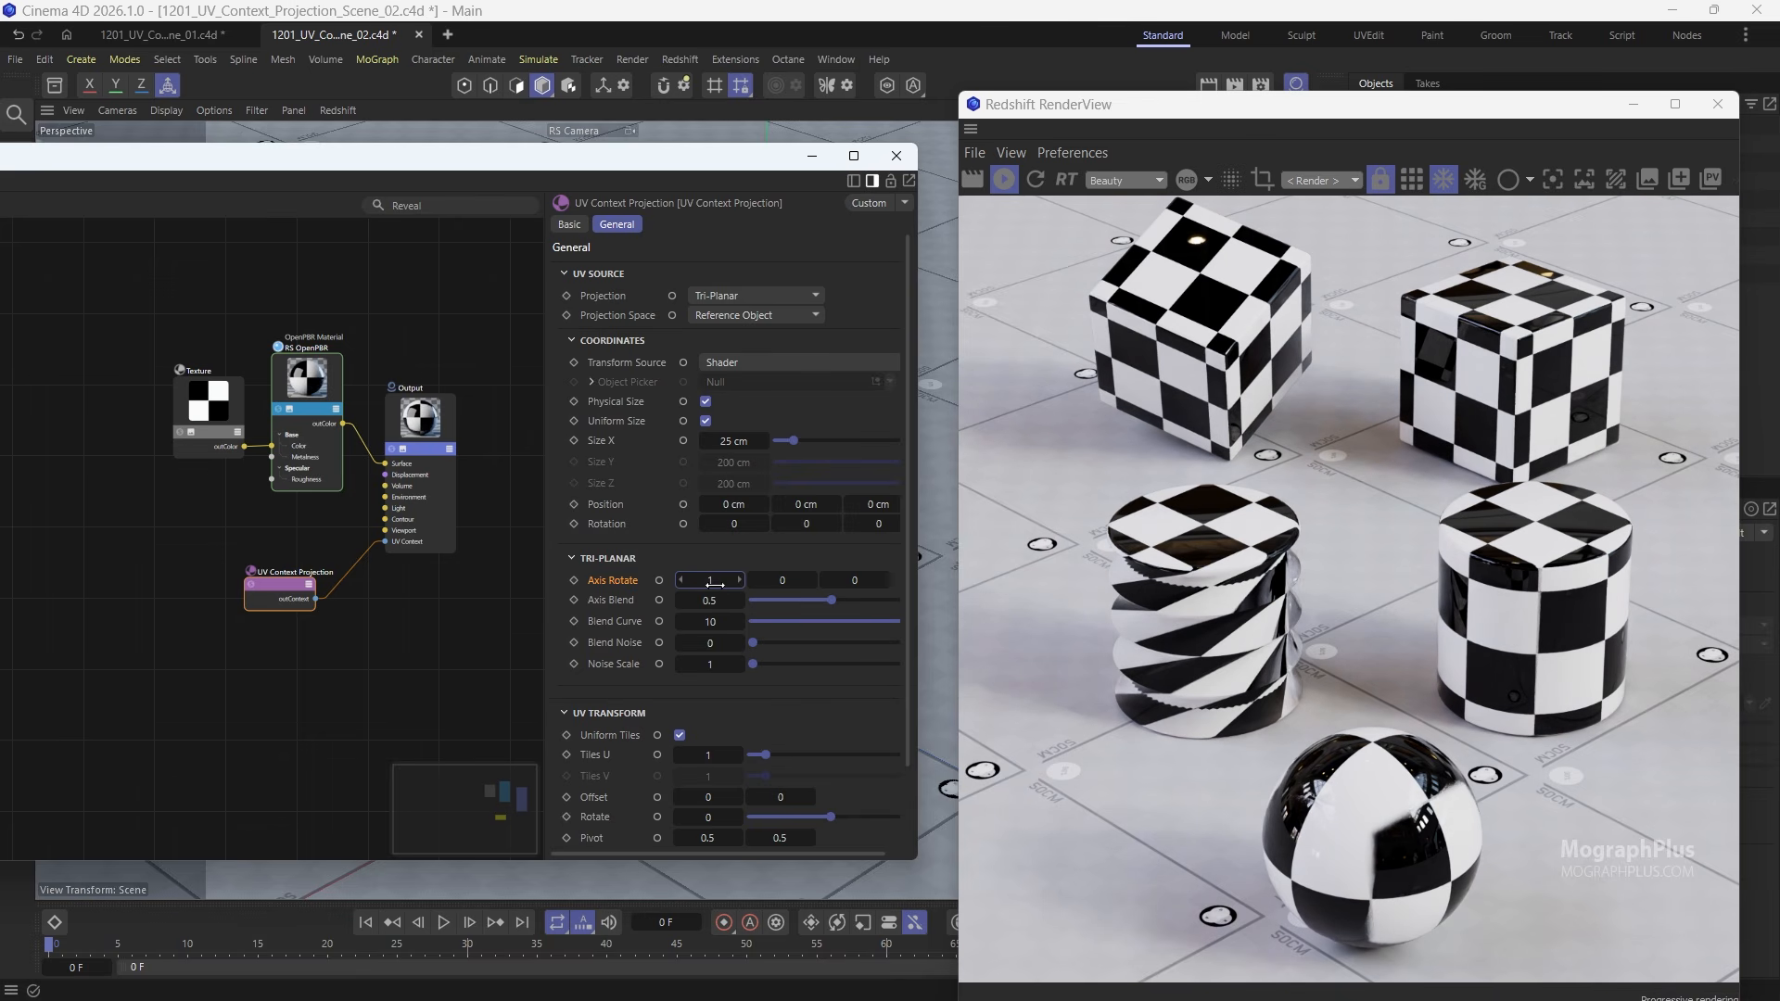
{"action": "type", "text": "25"}
{"action": "key", "text": "Return"}
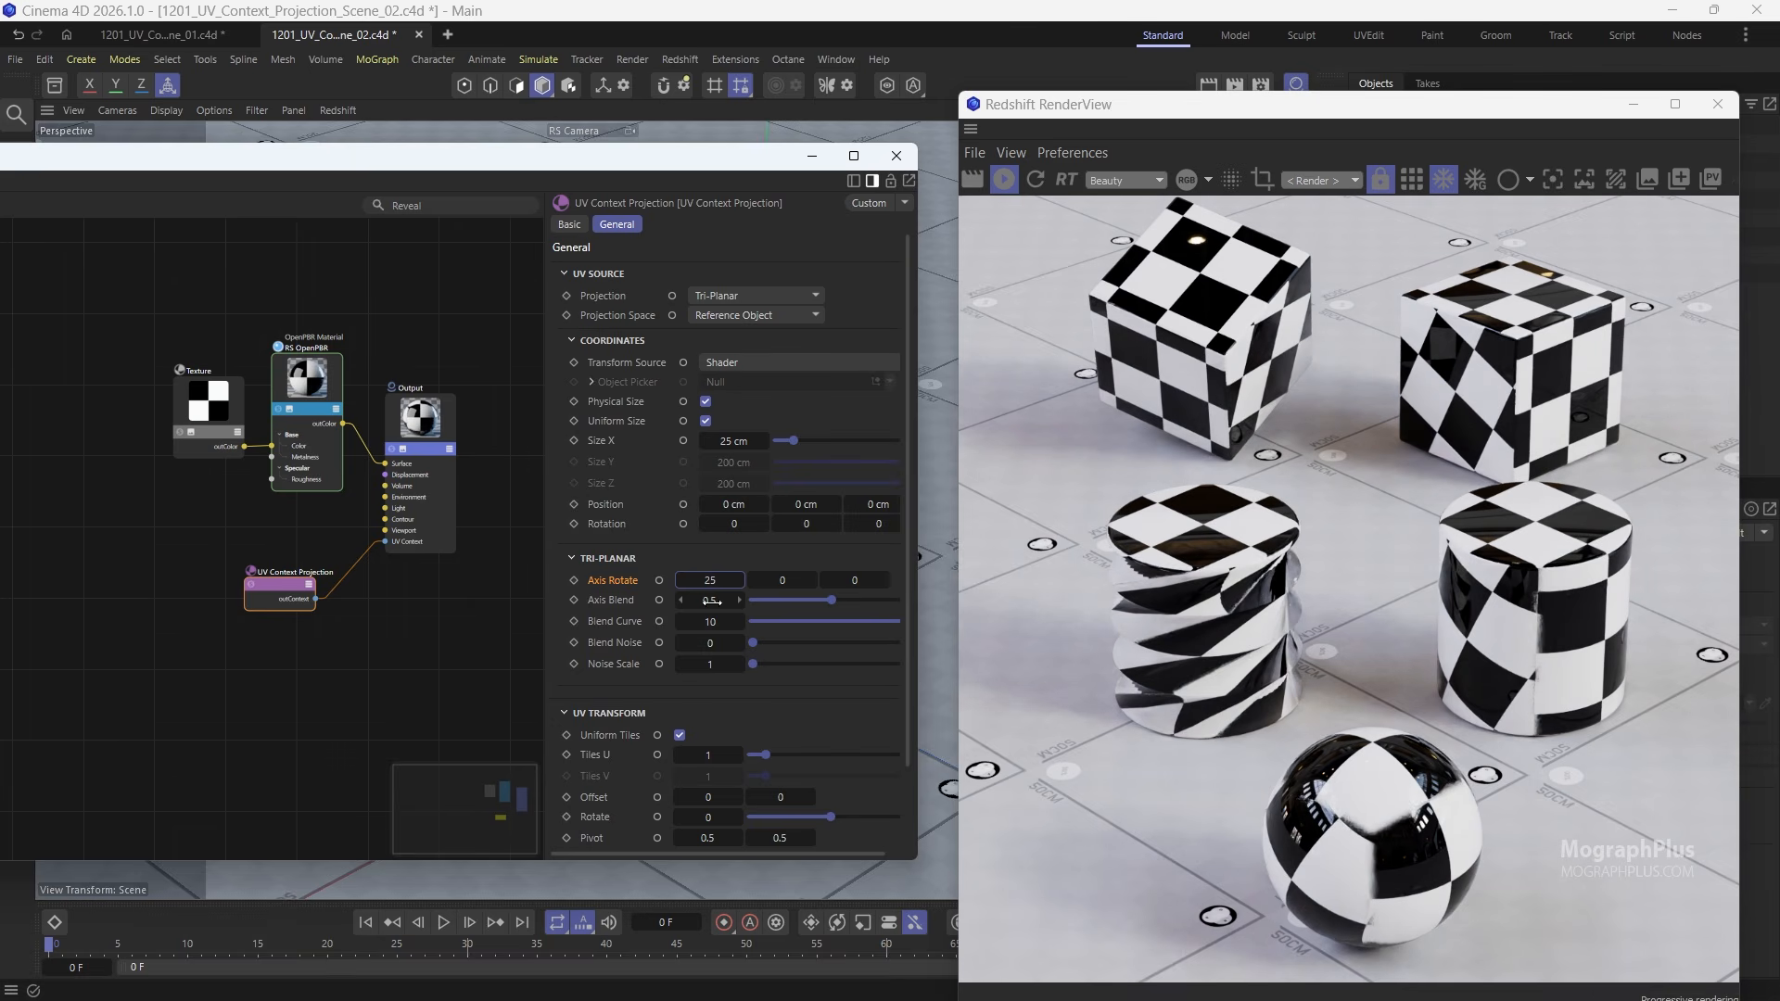
{"action": "double_click", "coordinate": [784, 579]}
{"action": "type", "text": "25"}
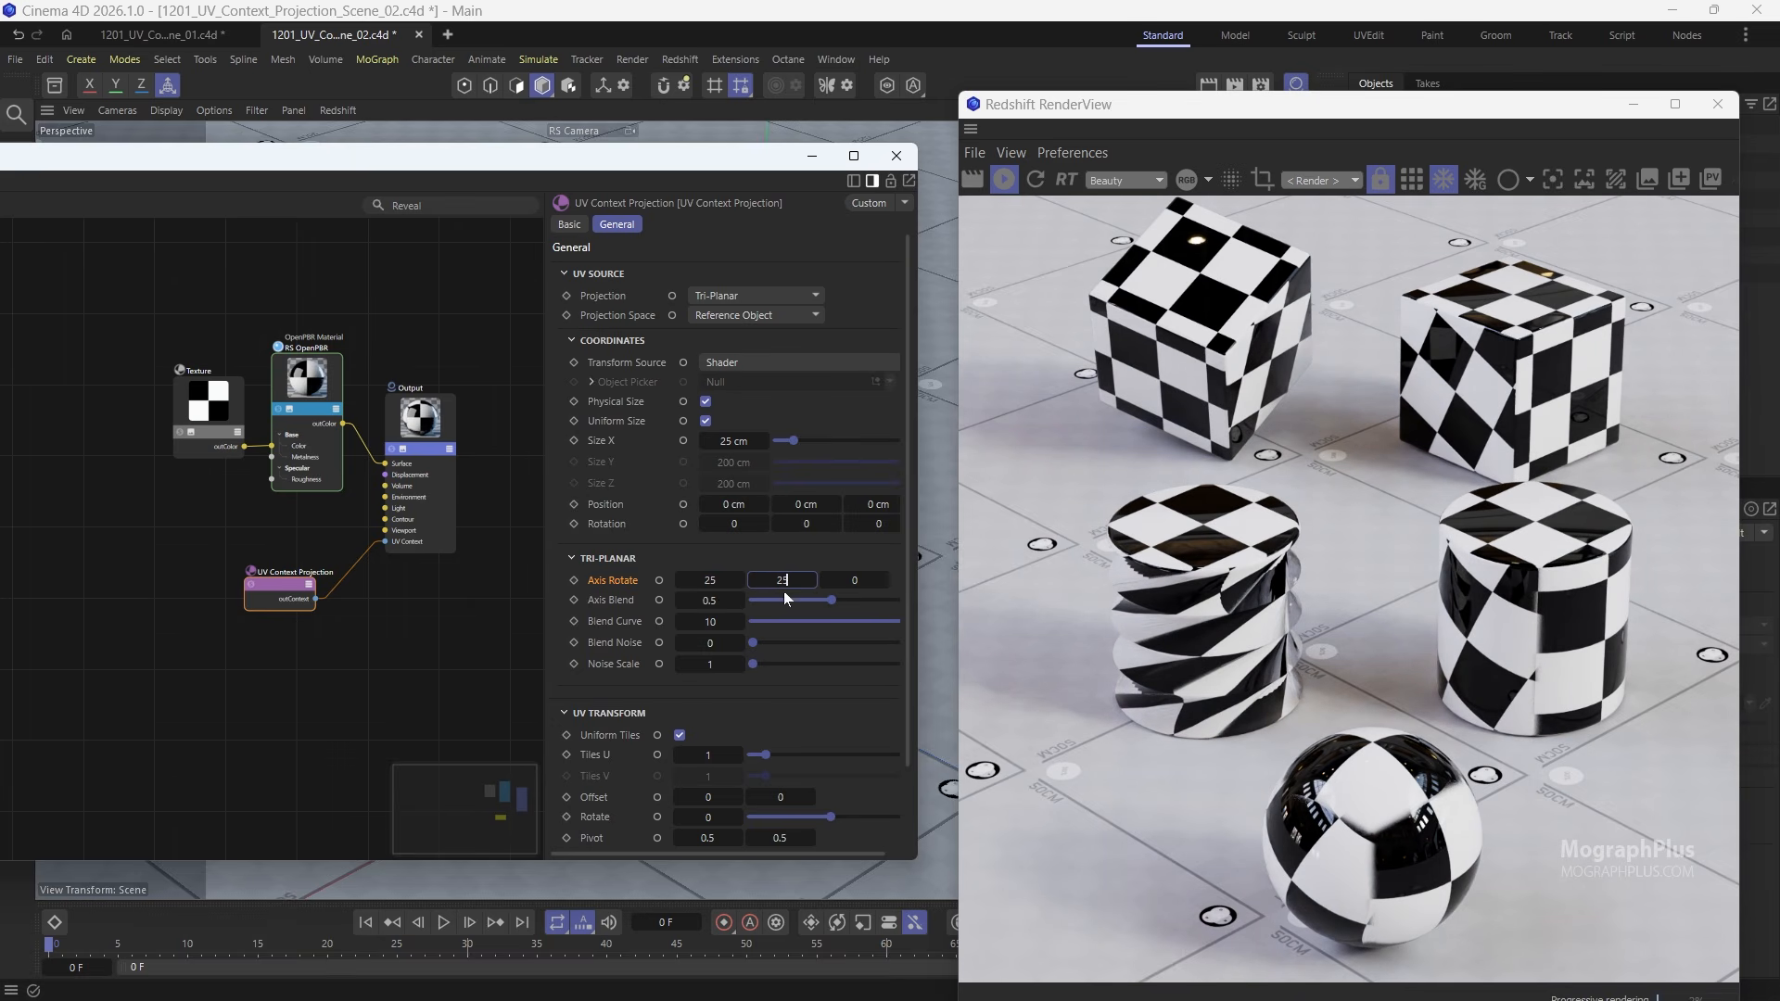
{"action": "key", "text": "Return"}
Step: Reset the first and second tri-planar Axis Rotate values to 0
{"action": "key", "text": "Return"}
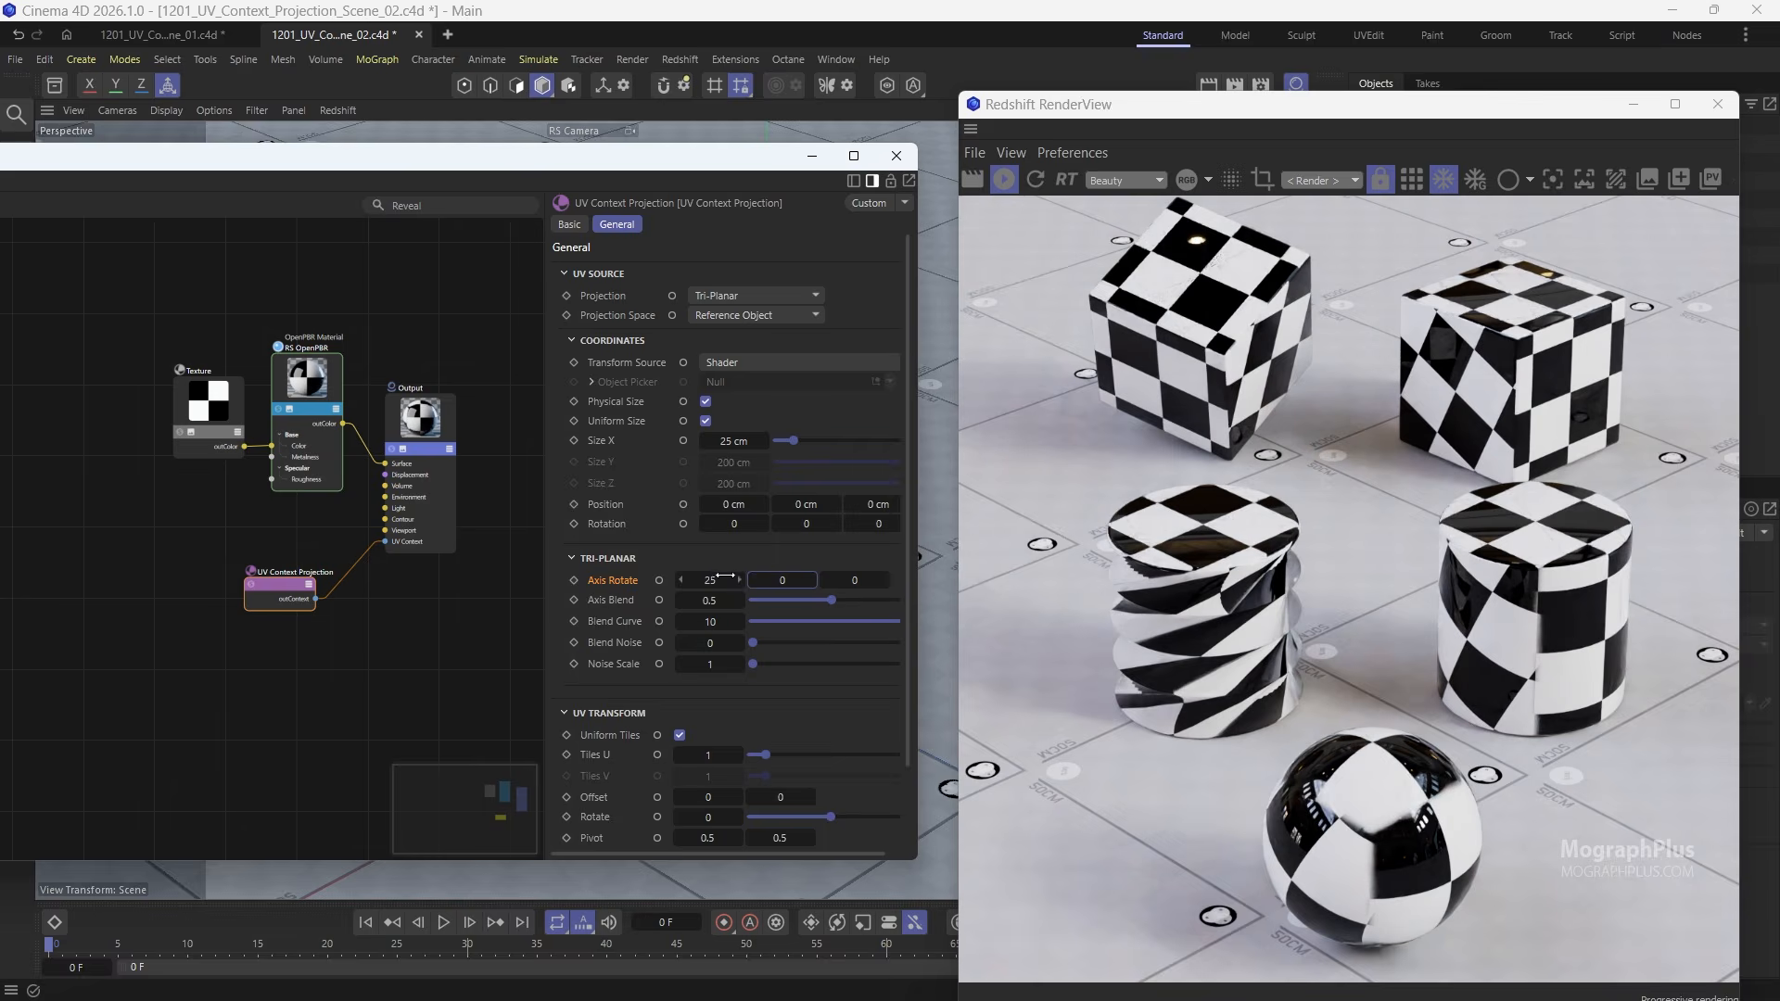
{"action": "double_click", "coordinate": [720, 579]}
{"action": "type", "text": "0"}
{"action": "key", "text": "Return"}
Step: Change the projection type to Cubic and then to Spherical to compare the checker mapping on the objects
{"action": "left_click", "coordinate": [738, 296]}
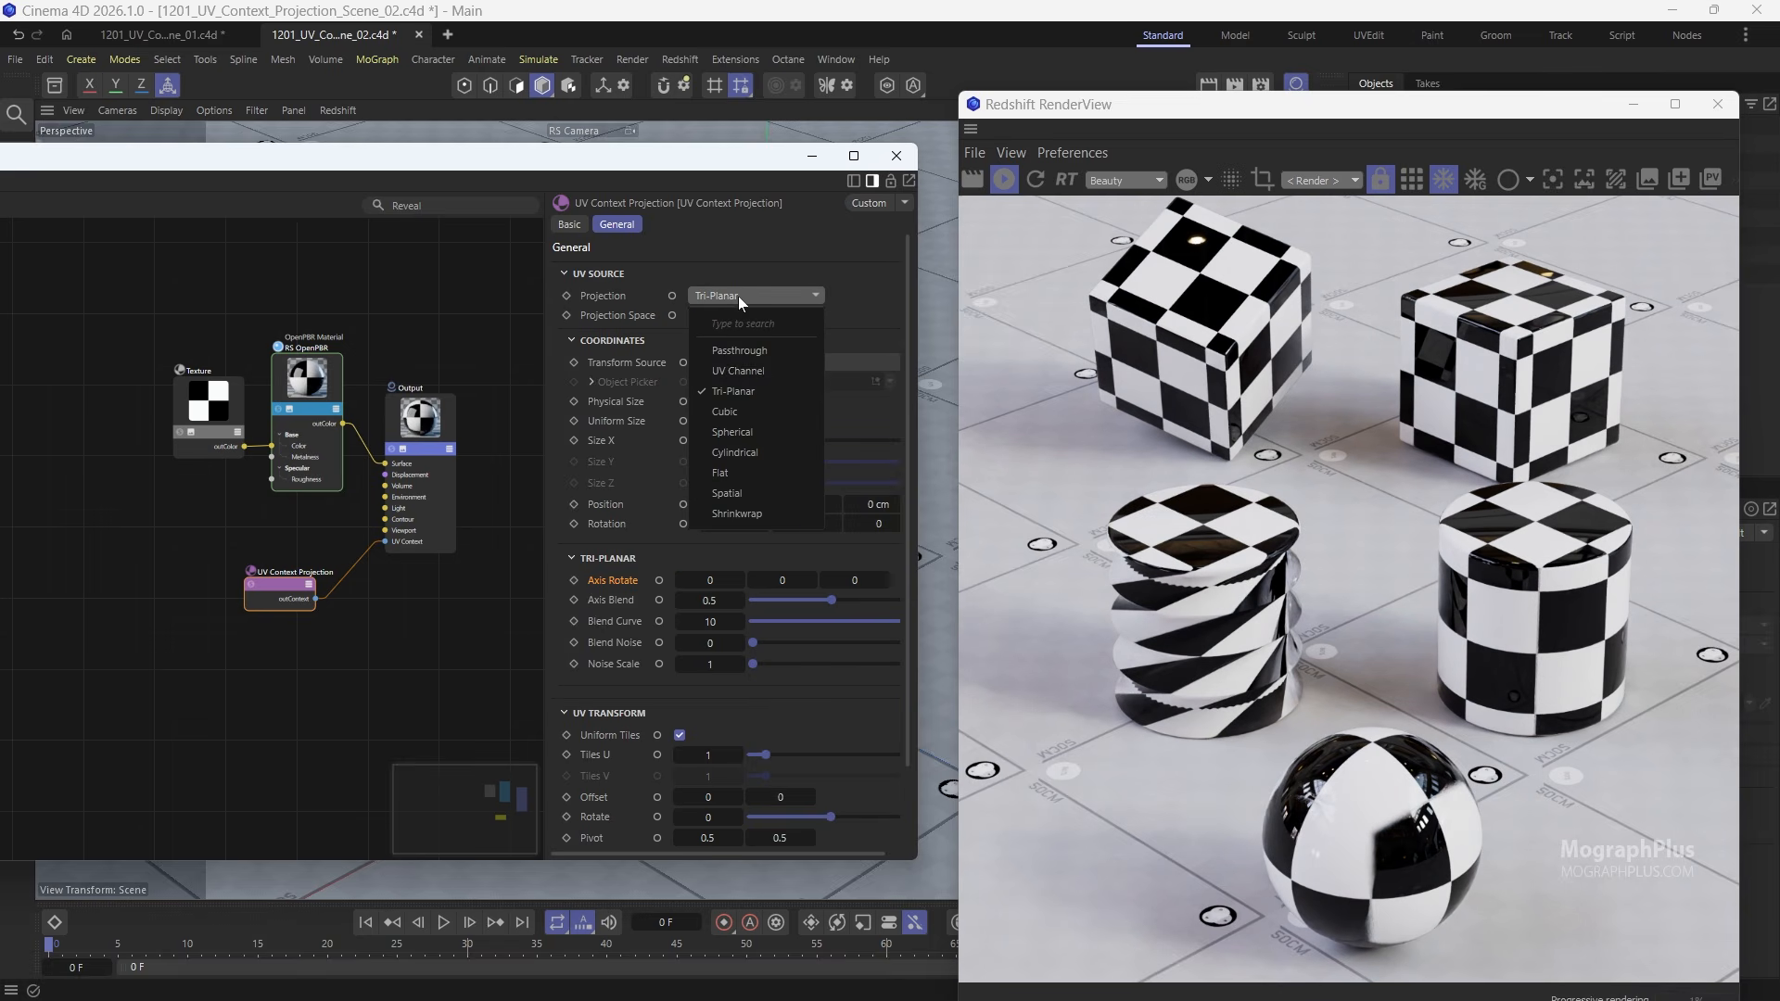
{"action": "left_click", "coordinate": [742, 406]}
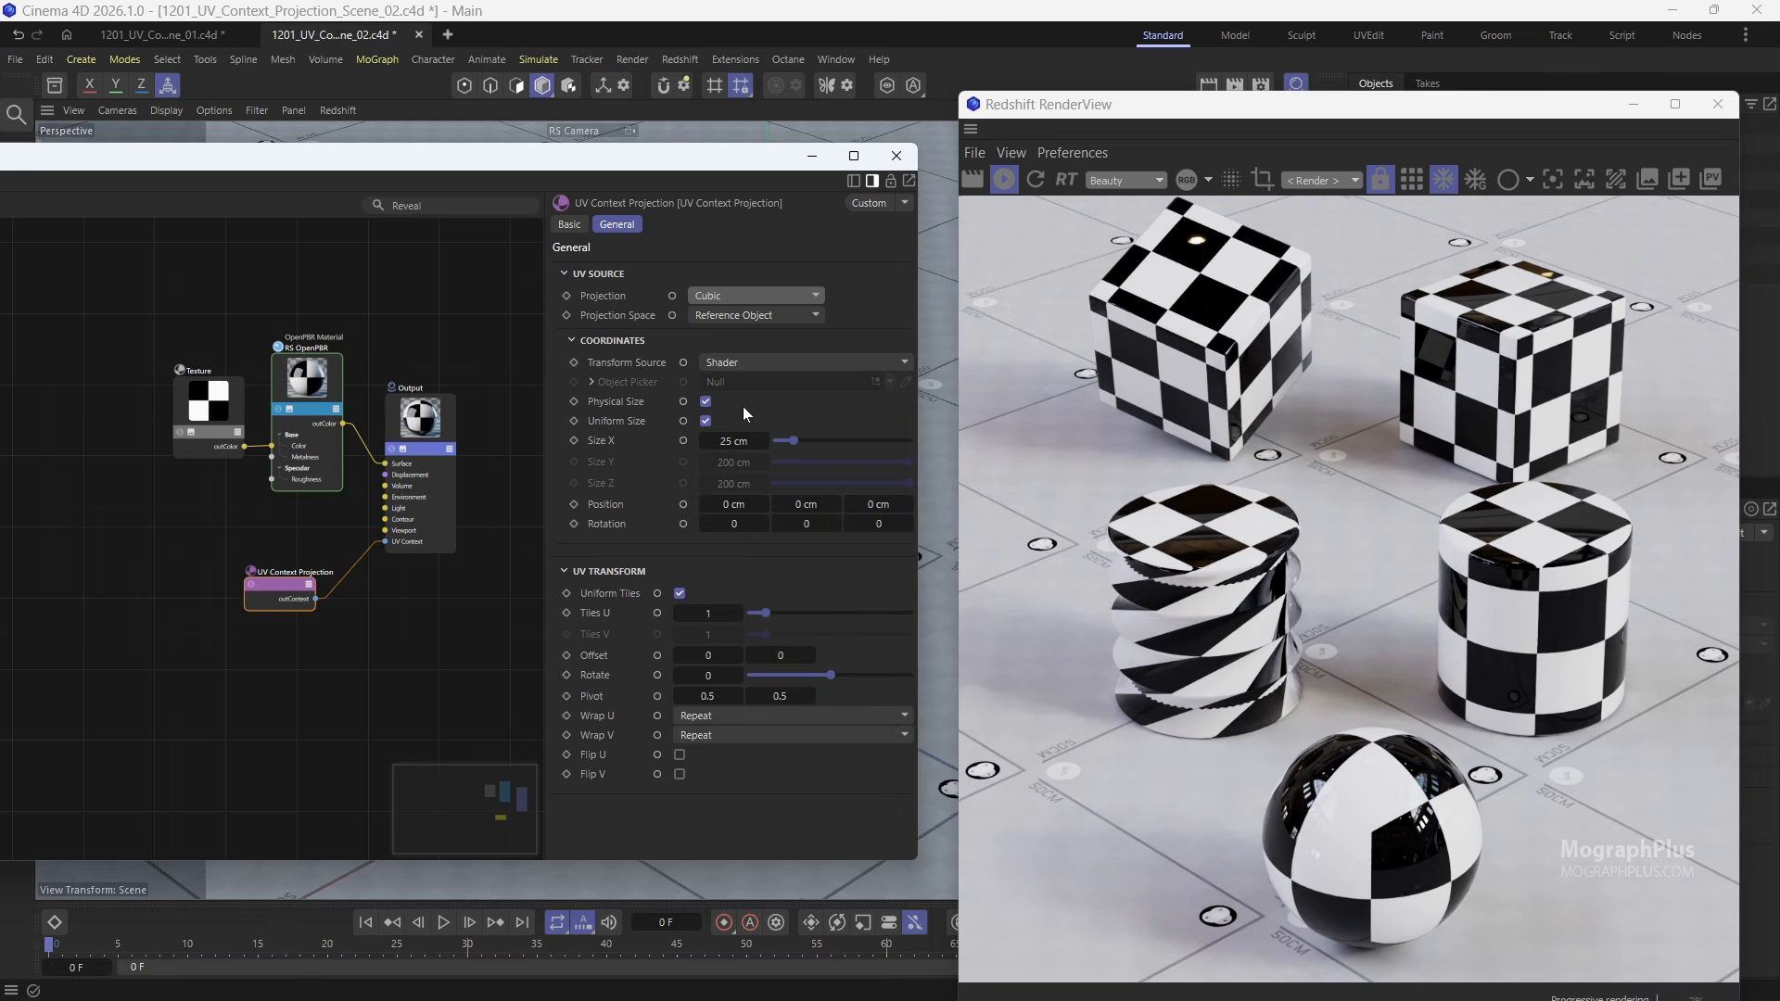
{"action": "left_click", "coordinate": [751, 299]}
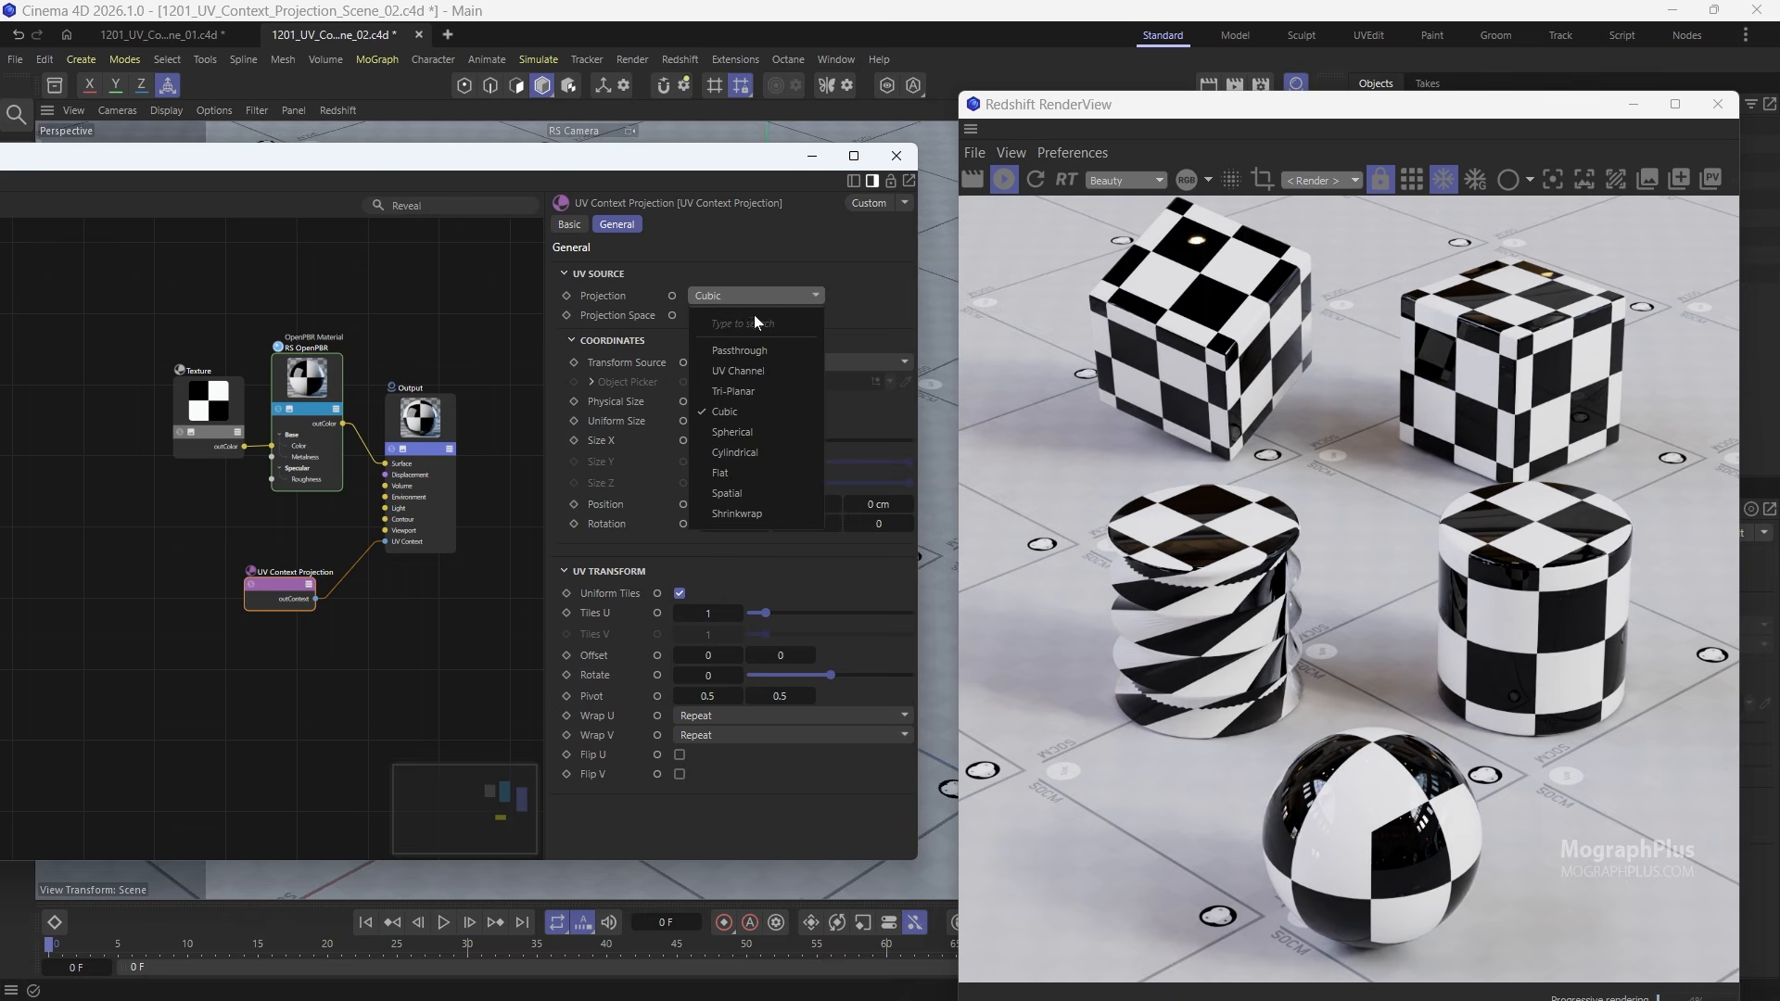
{"action": "left_click", "coordinate": [748, 428]}
Step: Change the projection type to Cylindrical and then to Flat, keeping the Transform Source on Shader
{"action": "left_click", "coordinate": [744, 295]}
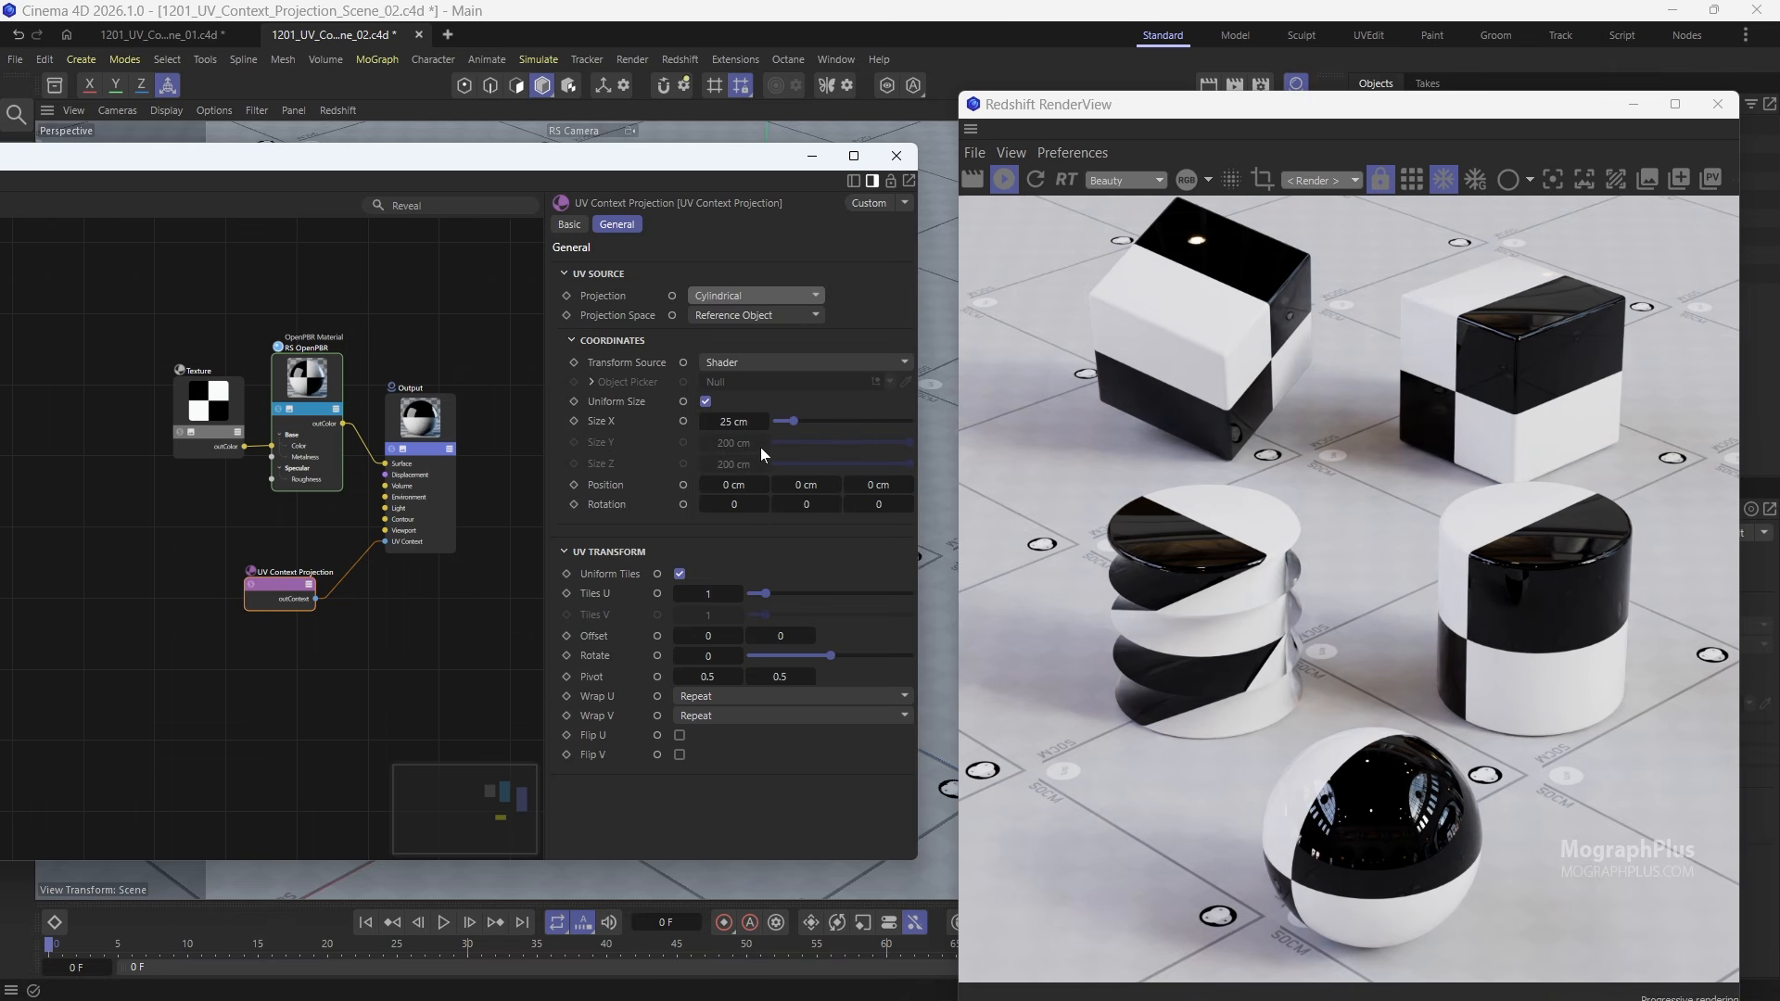
{"action": "left_click", "coordinate": [752, 299]}
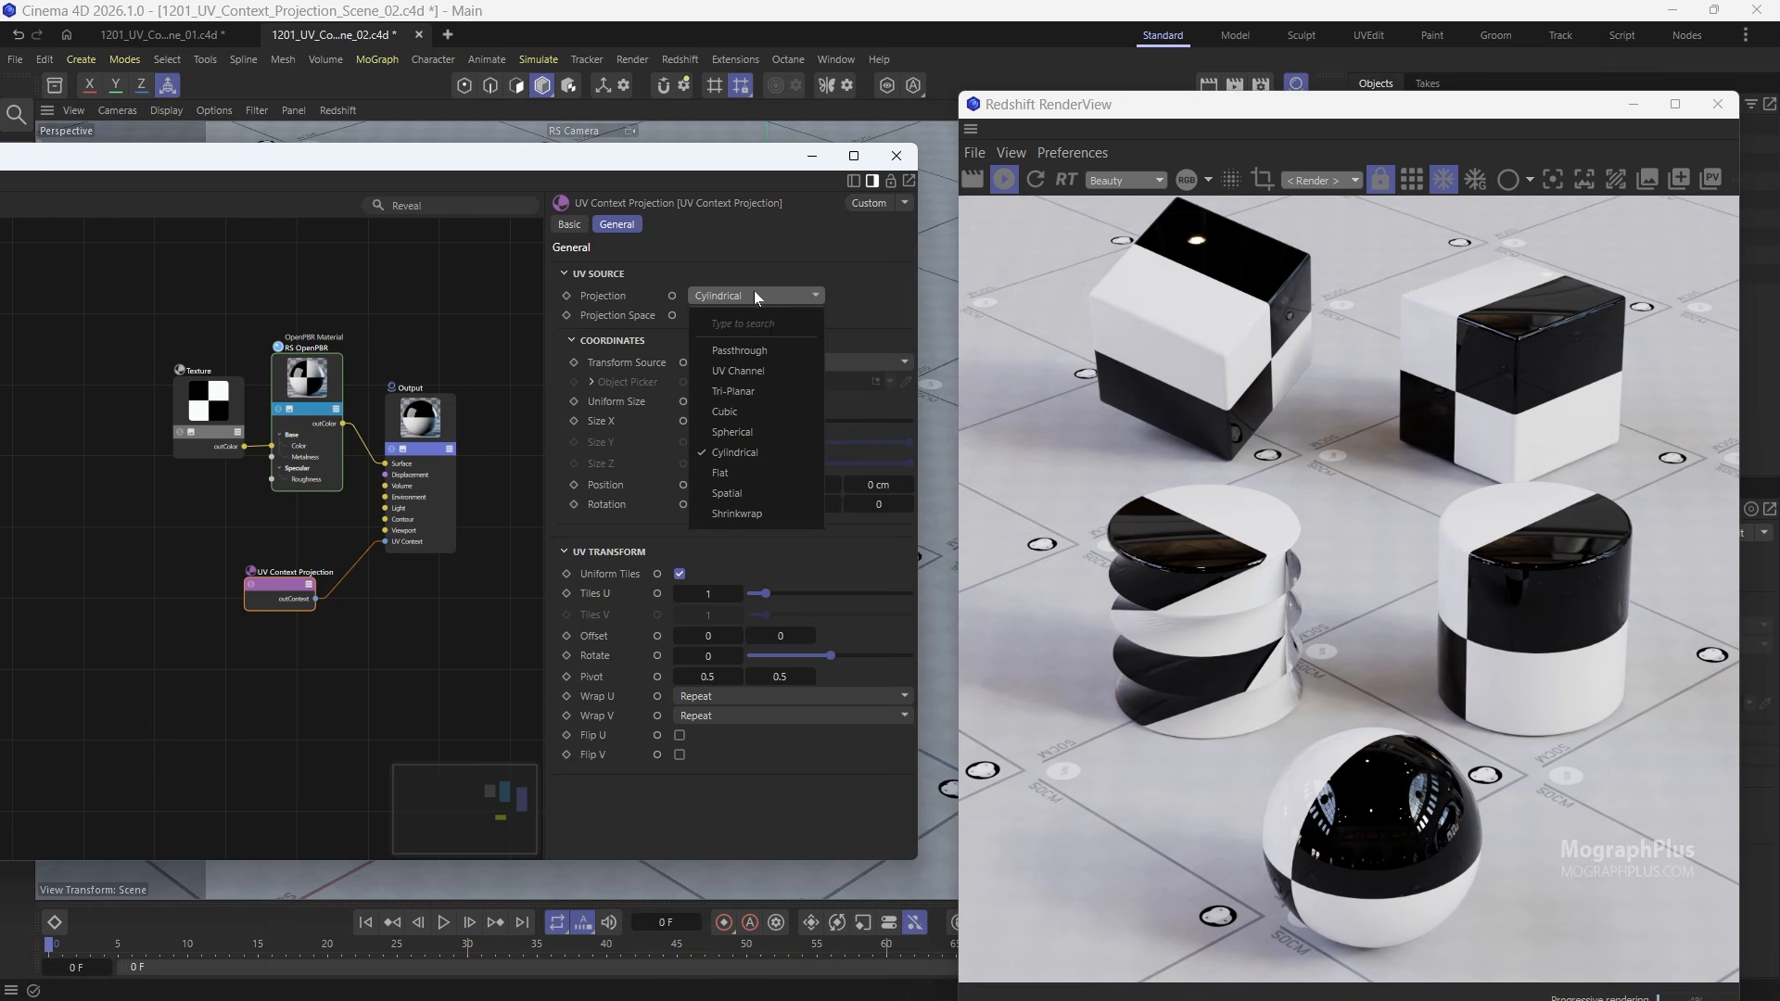
{"action": "left_click", "coordinate": [758, 474]}
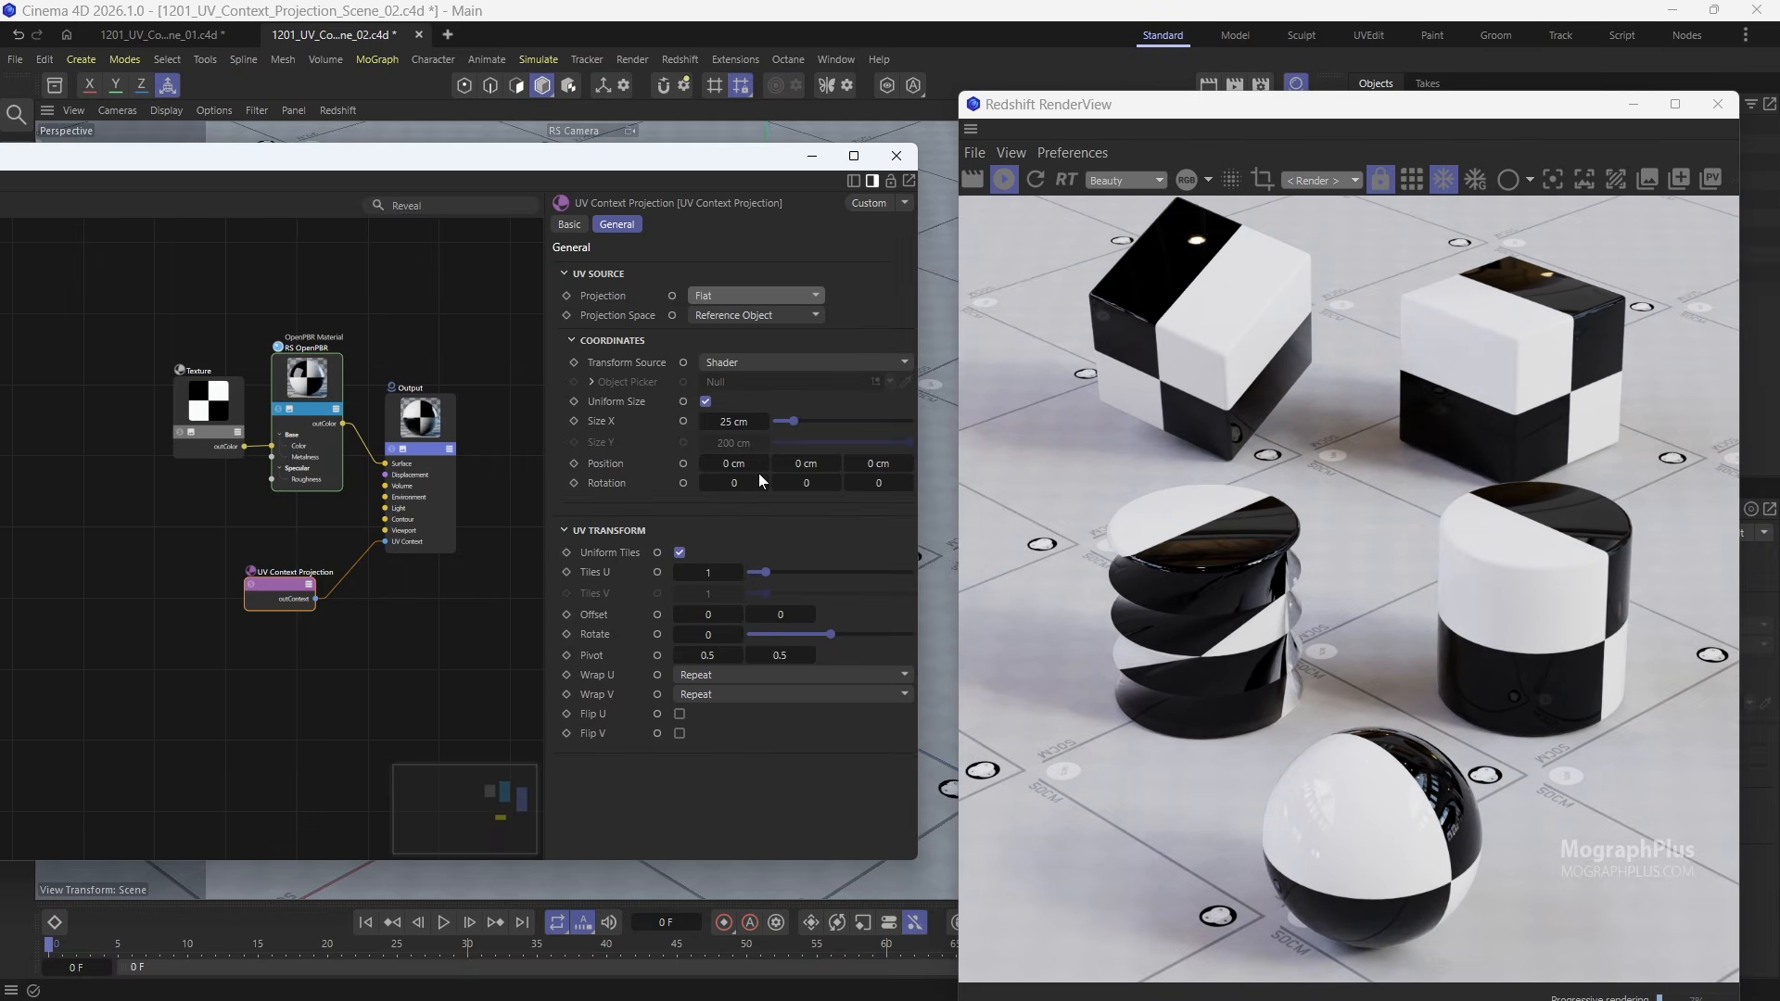
{"action": "left_click", "coordinate": [761, 360]}
{"action": "left_click", "coordinate": [657, 364]}
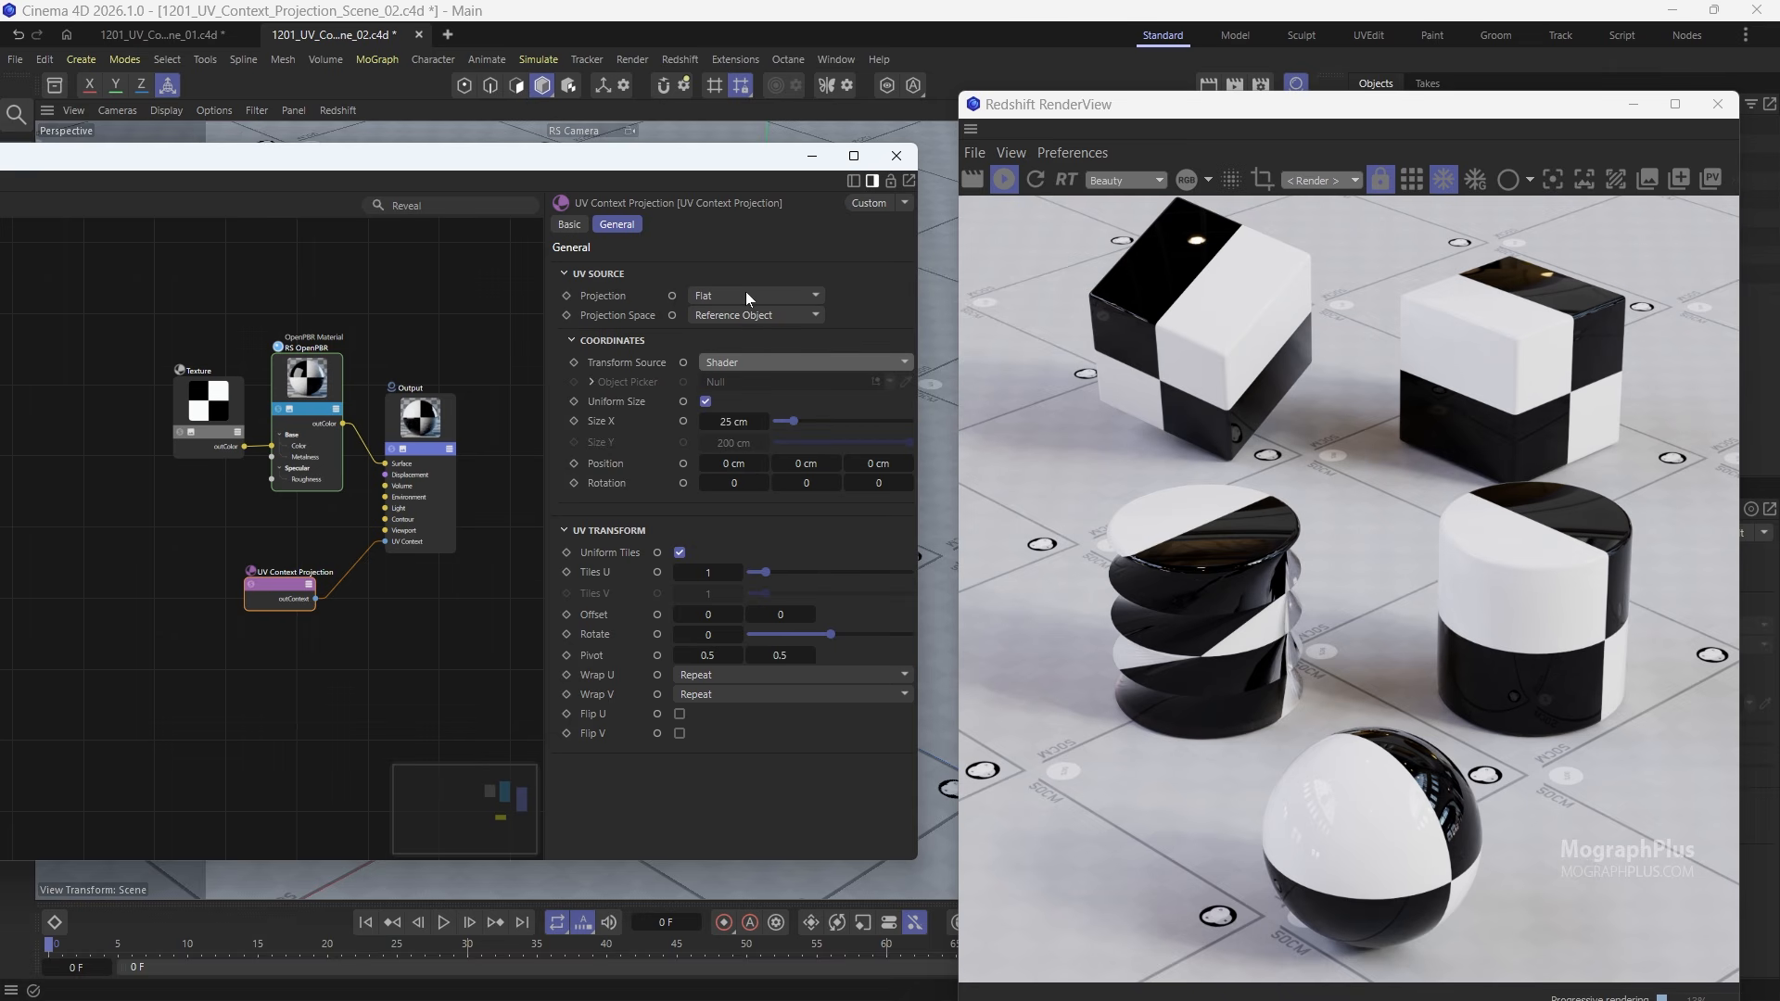
Step: Change the projection type to Spatial and then to Shrinkwrap, keeping the Projection Space on Reference Object
{"action": "left_click", "coordinate": [747, 297]}
{"action": "left_click", "coordinate": [768, 491]}
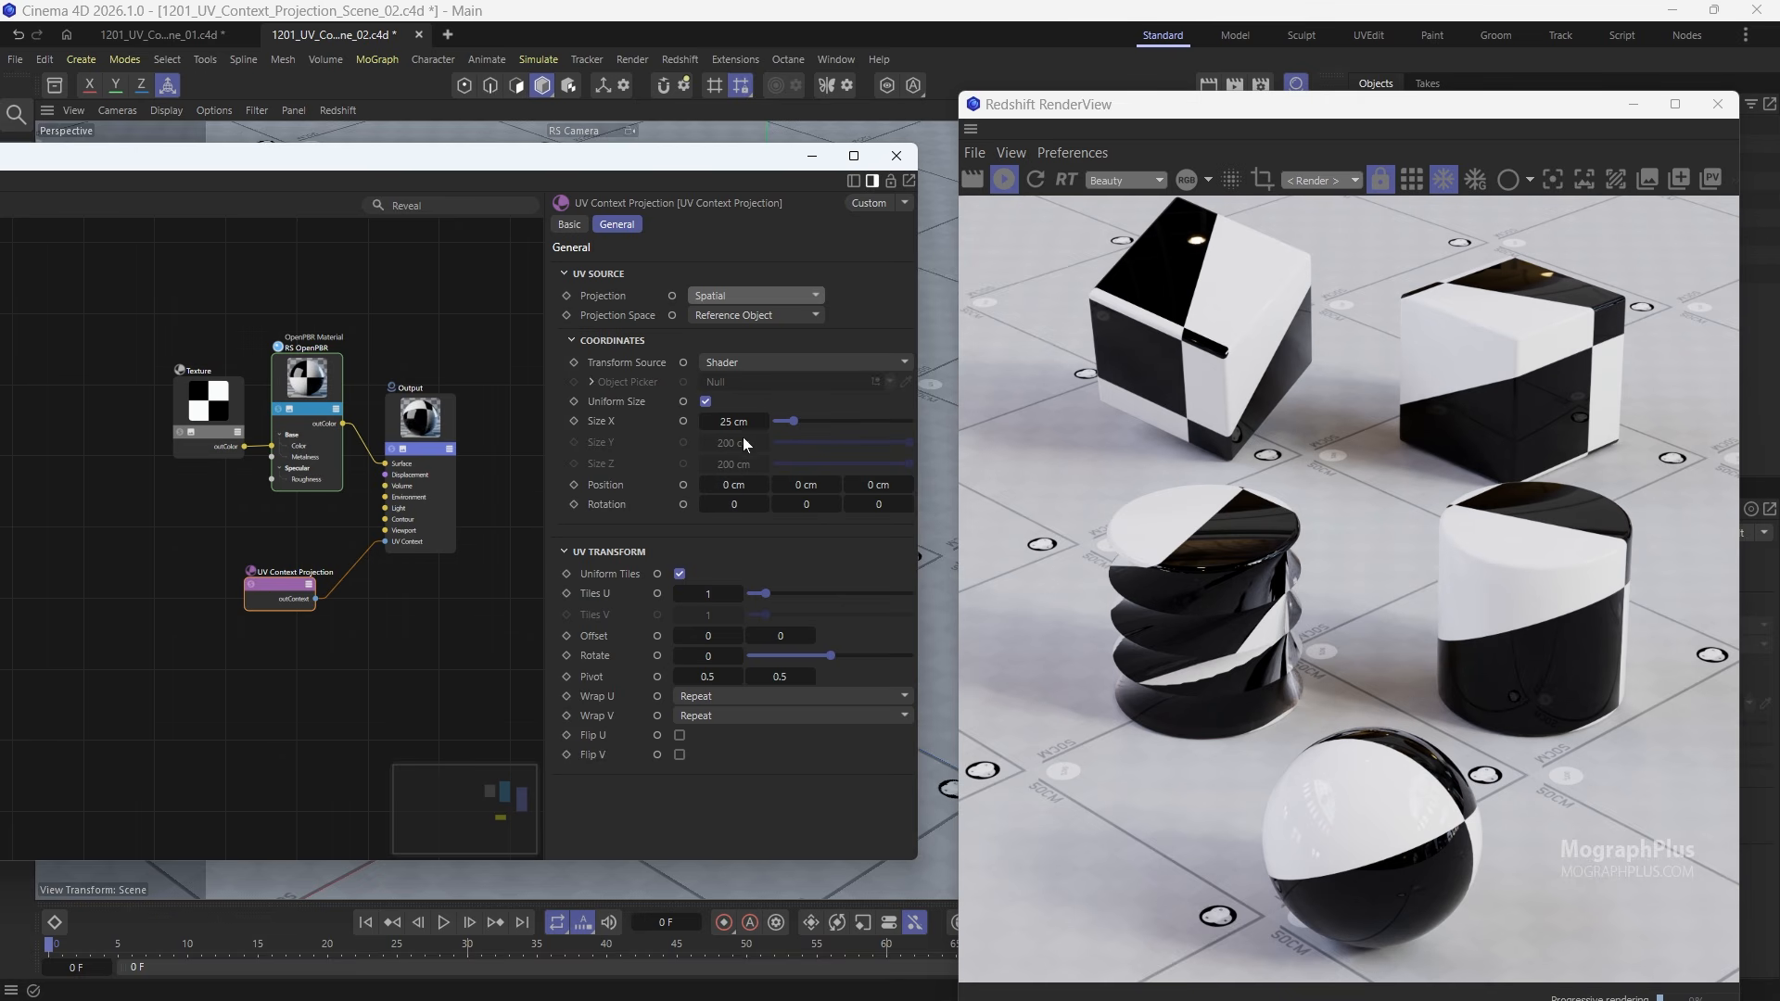
{"action": "left_click", "coordinate": [783, 319]}
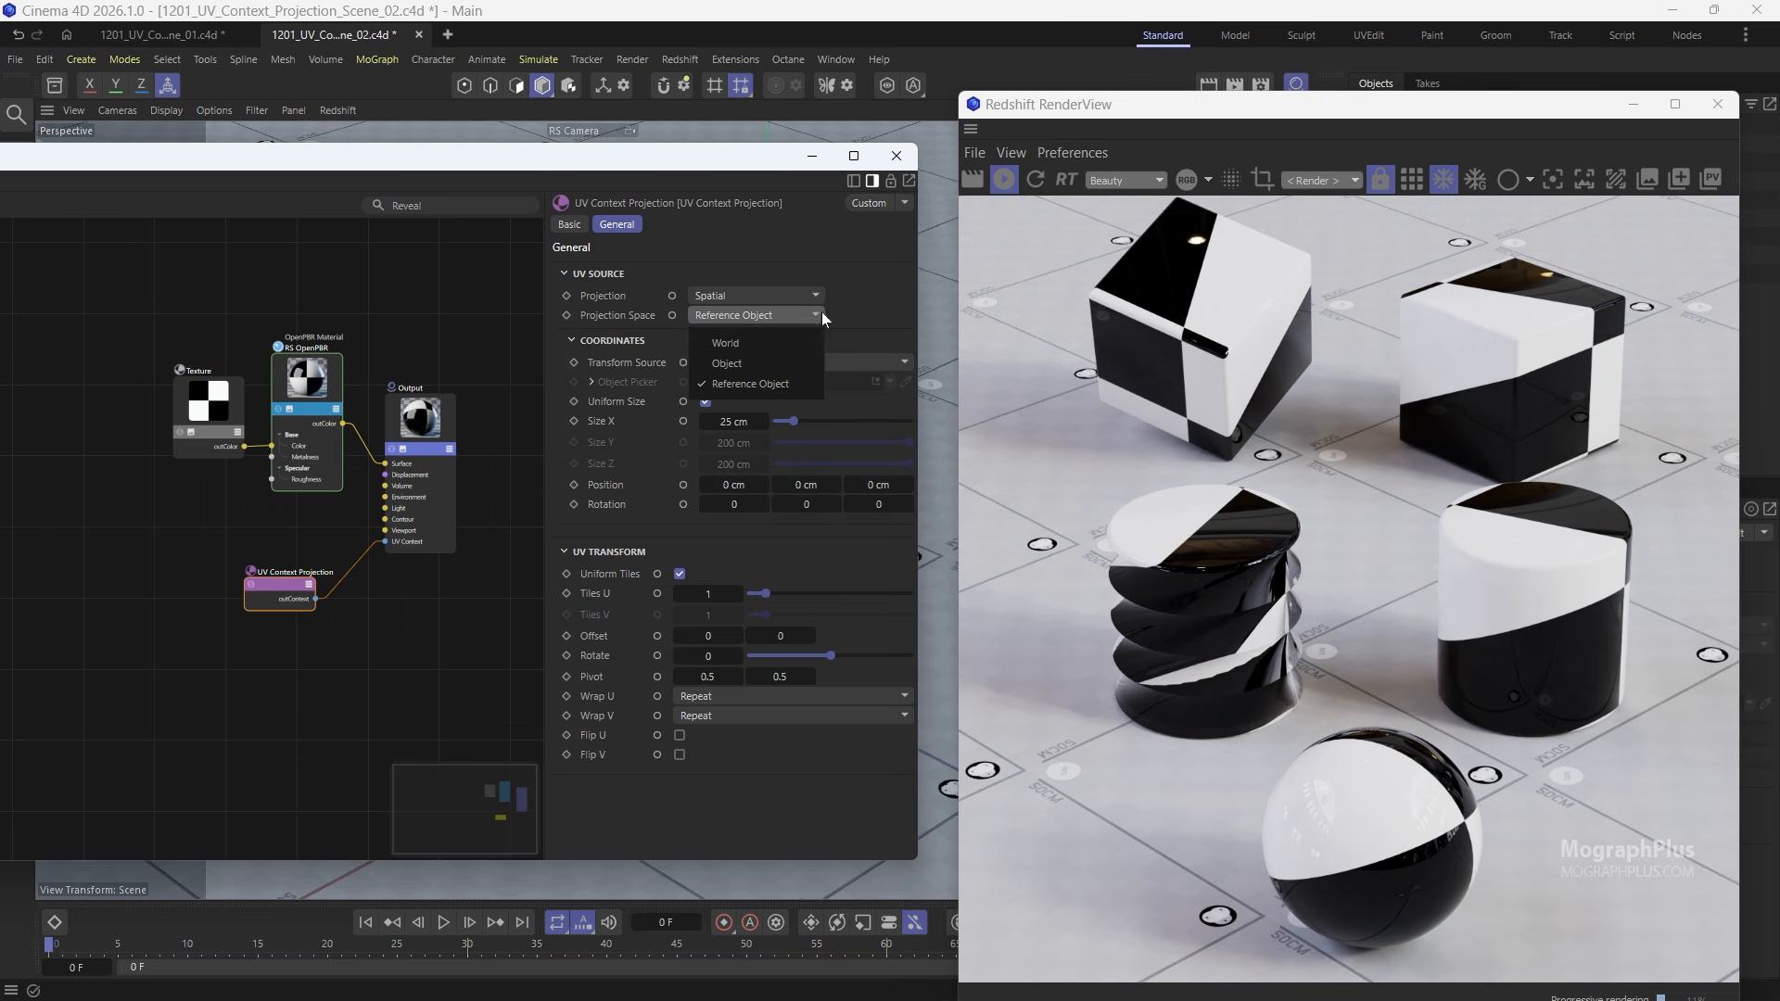
{"action": "left_click", "coordinate": [822, 313]}
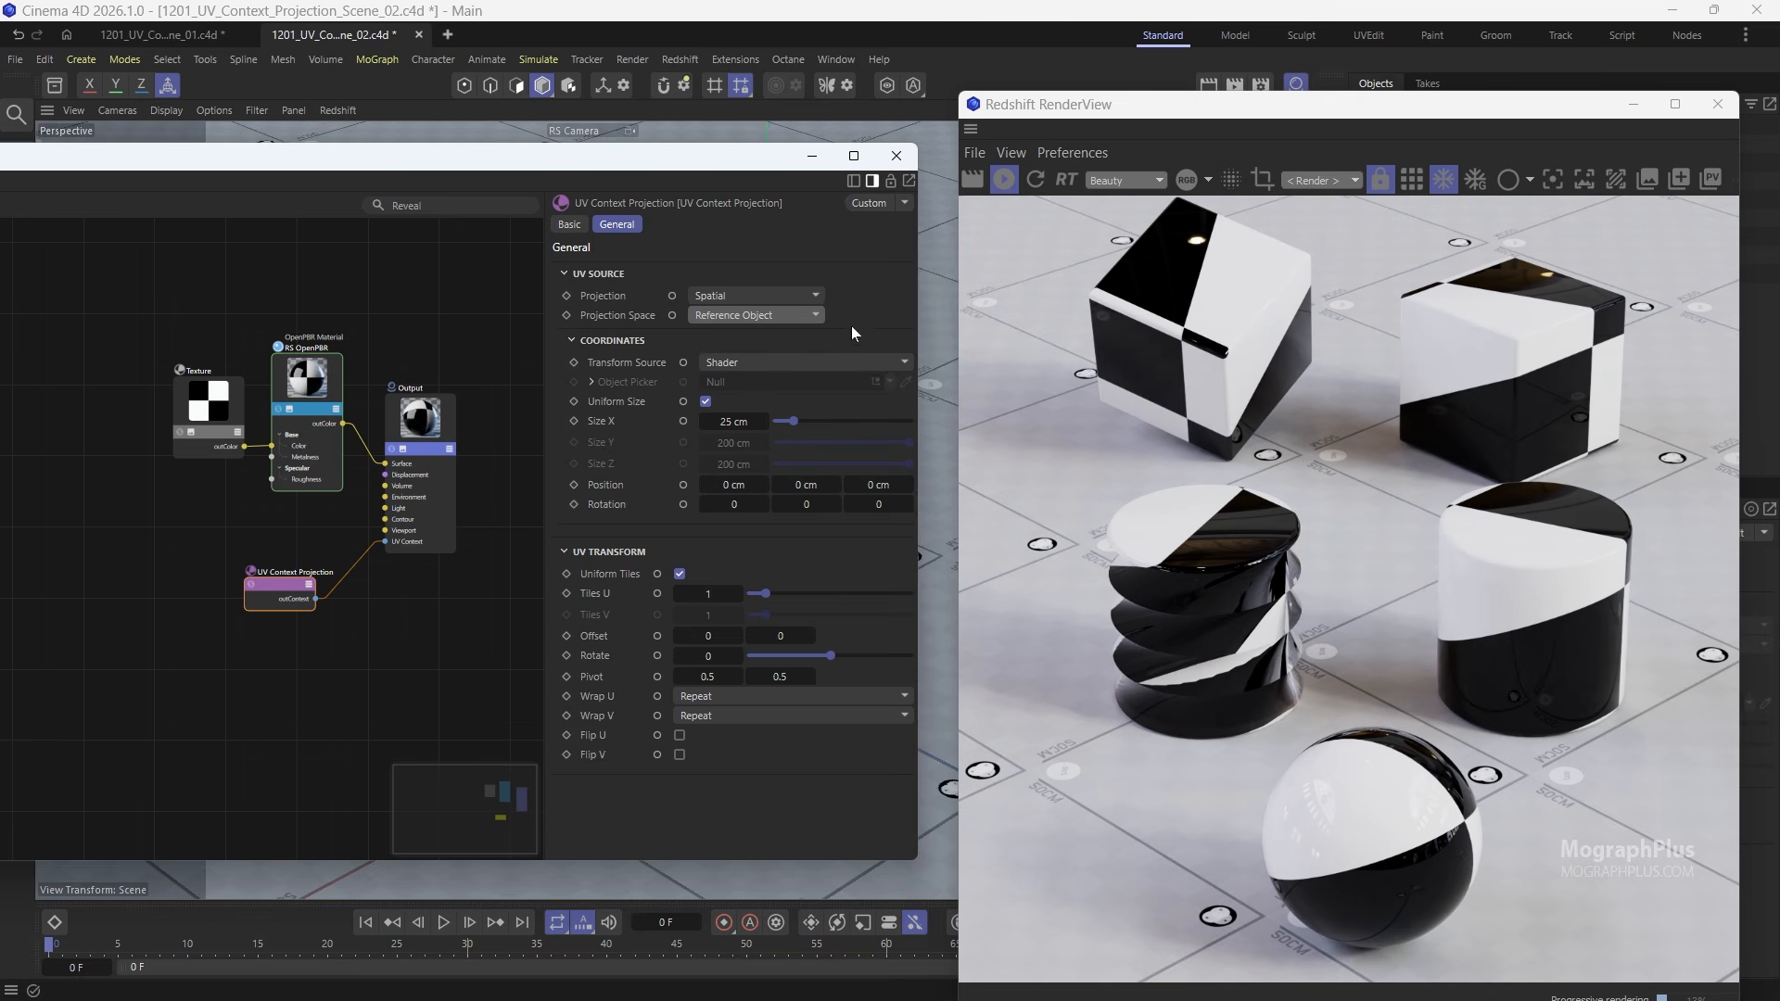
{"action": "left_click", "coordinate": [755, 298]}
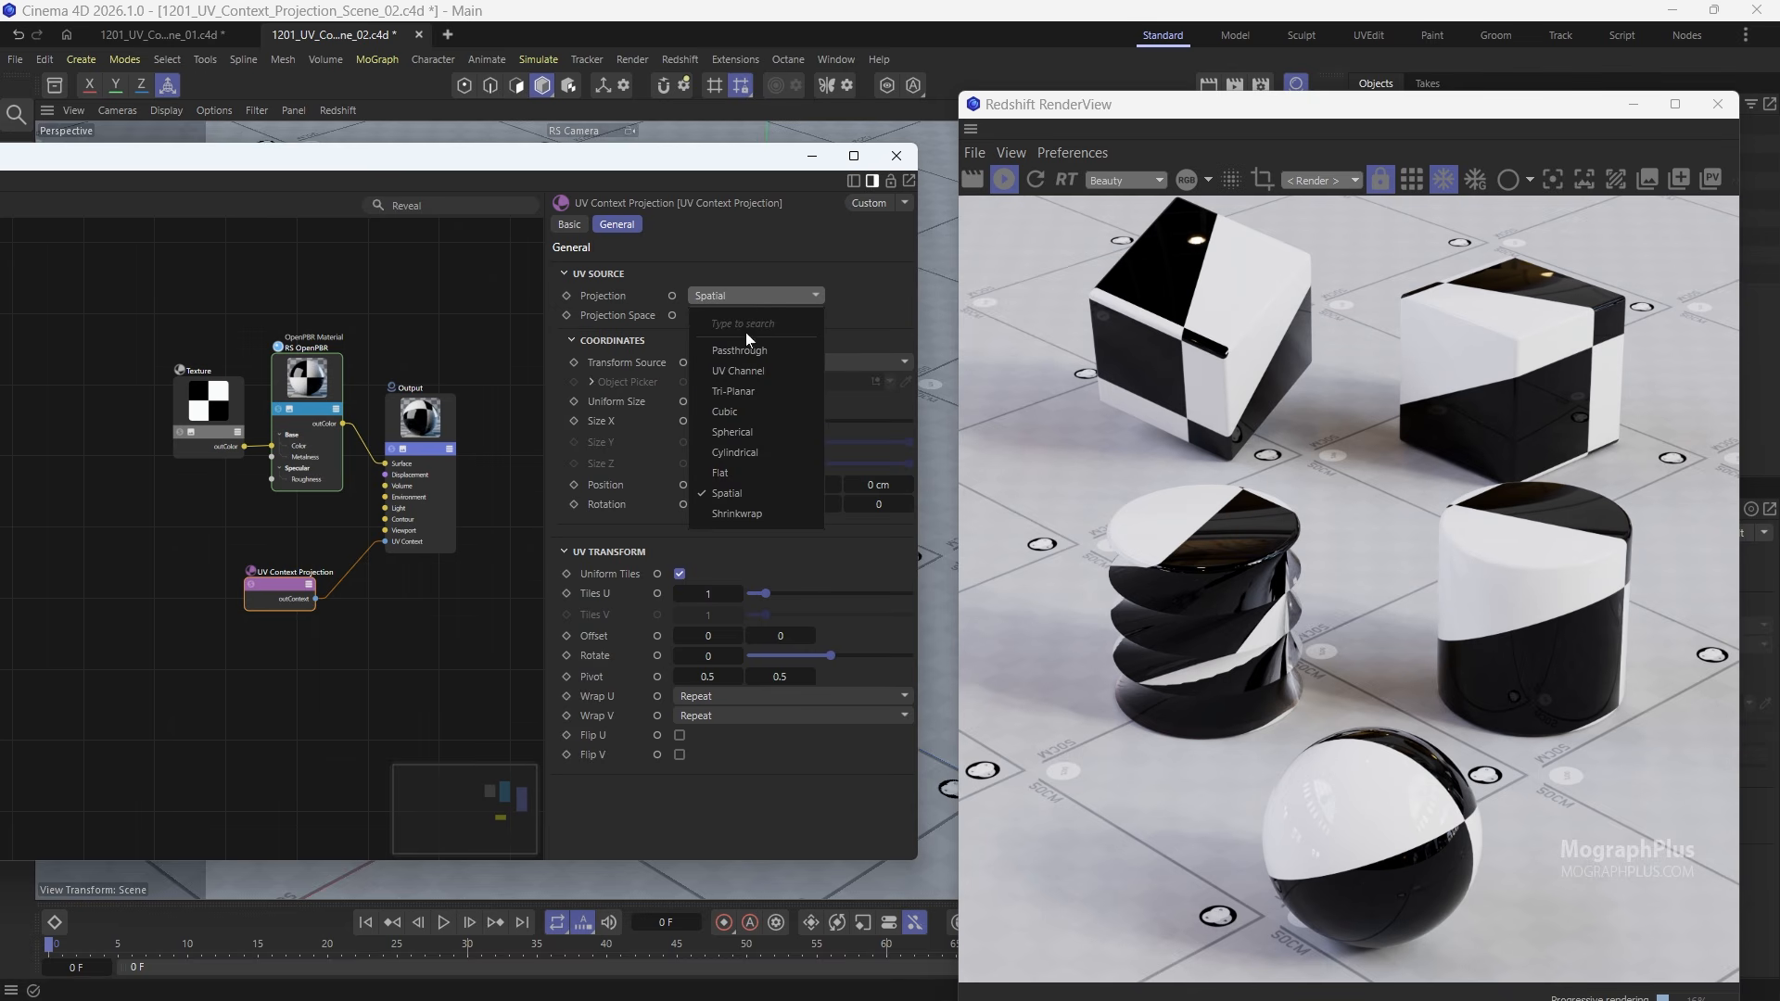
{"action": "left_click", "coordinate": [747, 514]}
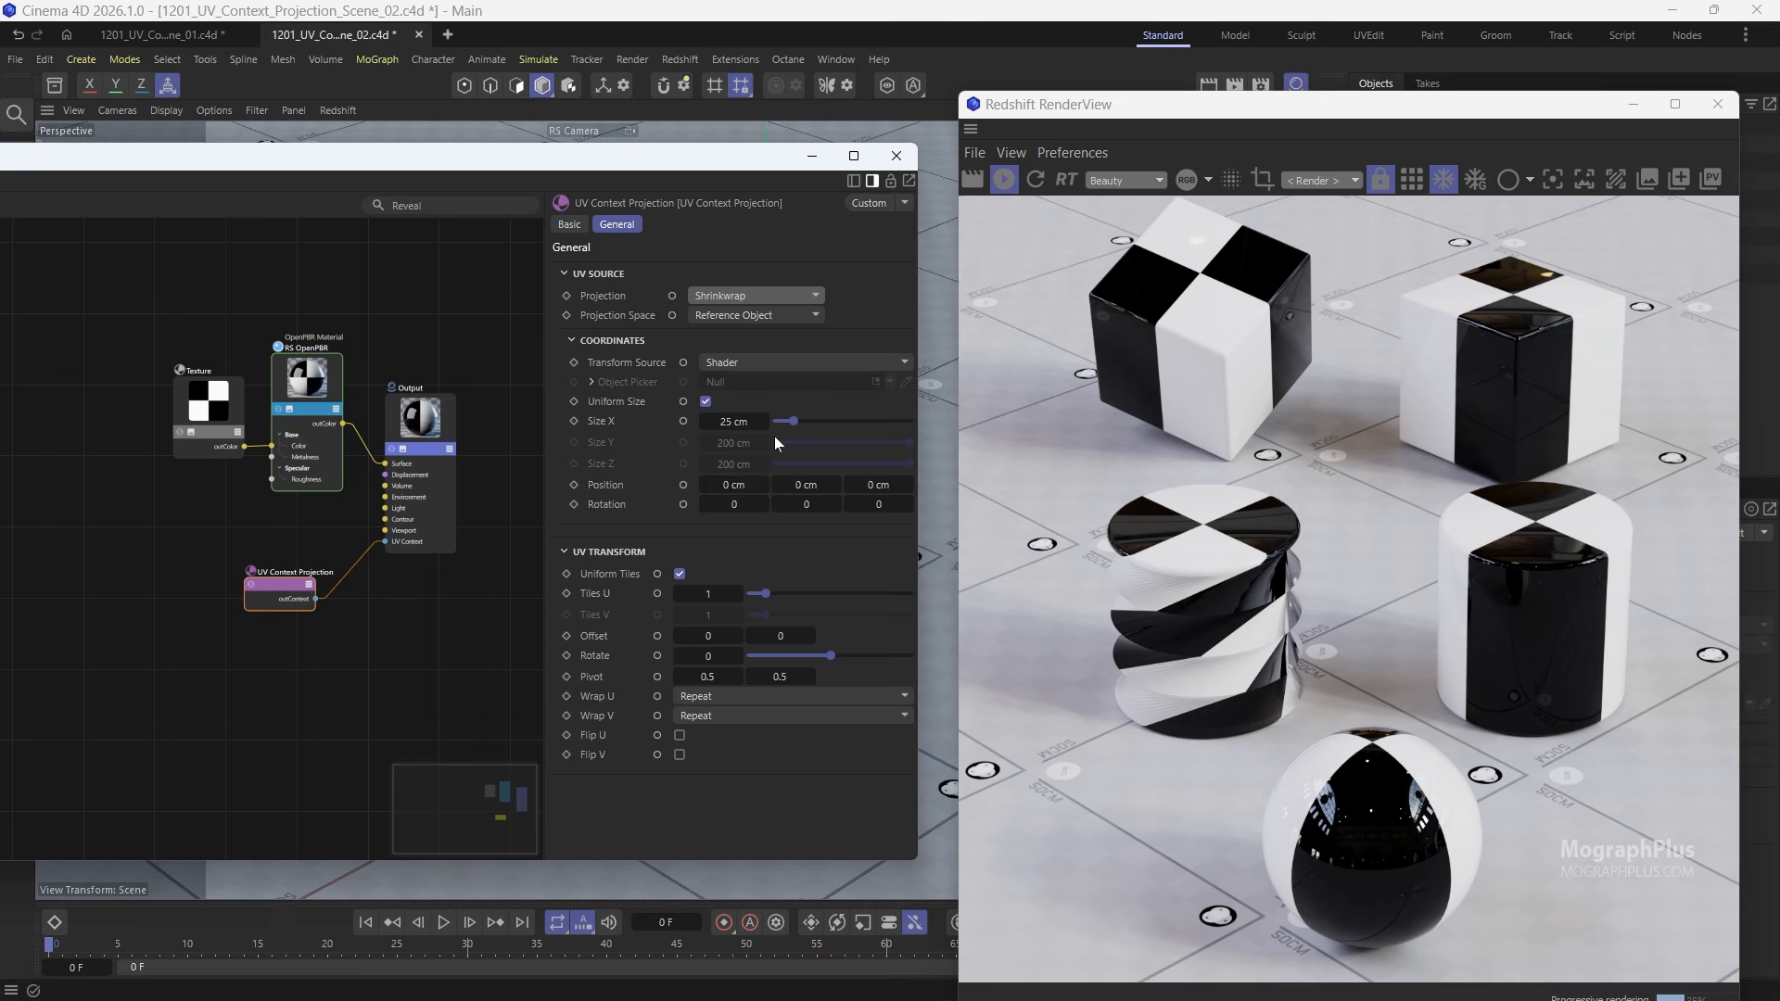
Step: Set the projection type back to Tri-Planar and its Size X to 15 cm
{"action": "left_click", "coordinate": [803, 295]}
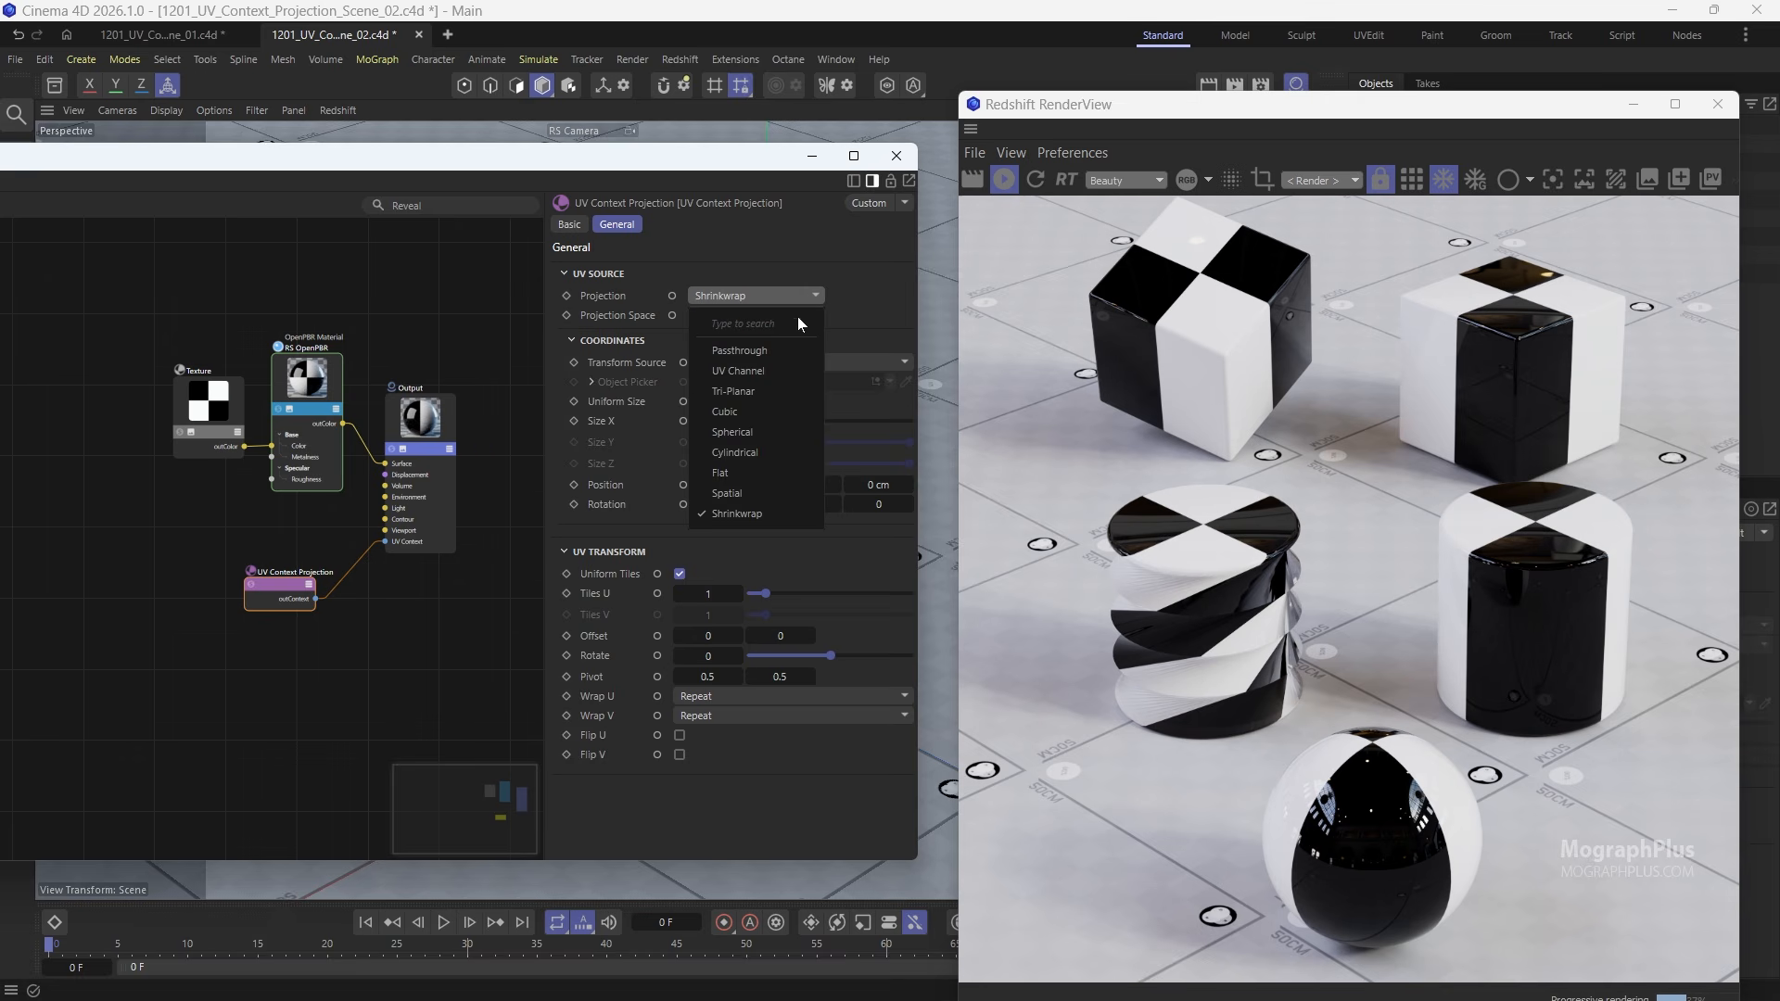
{"action": "left_click", "coordinate": [777, 390]}
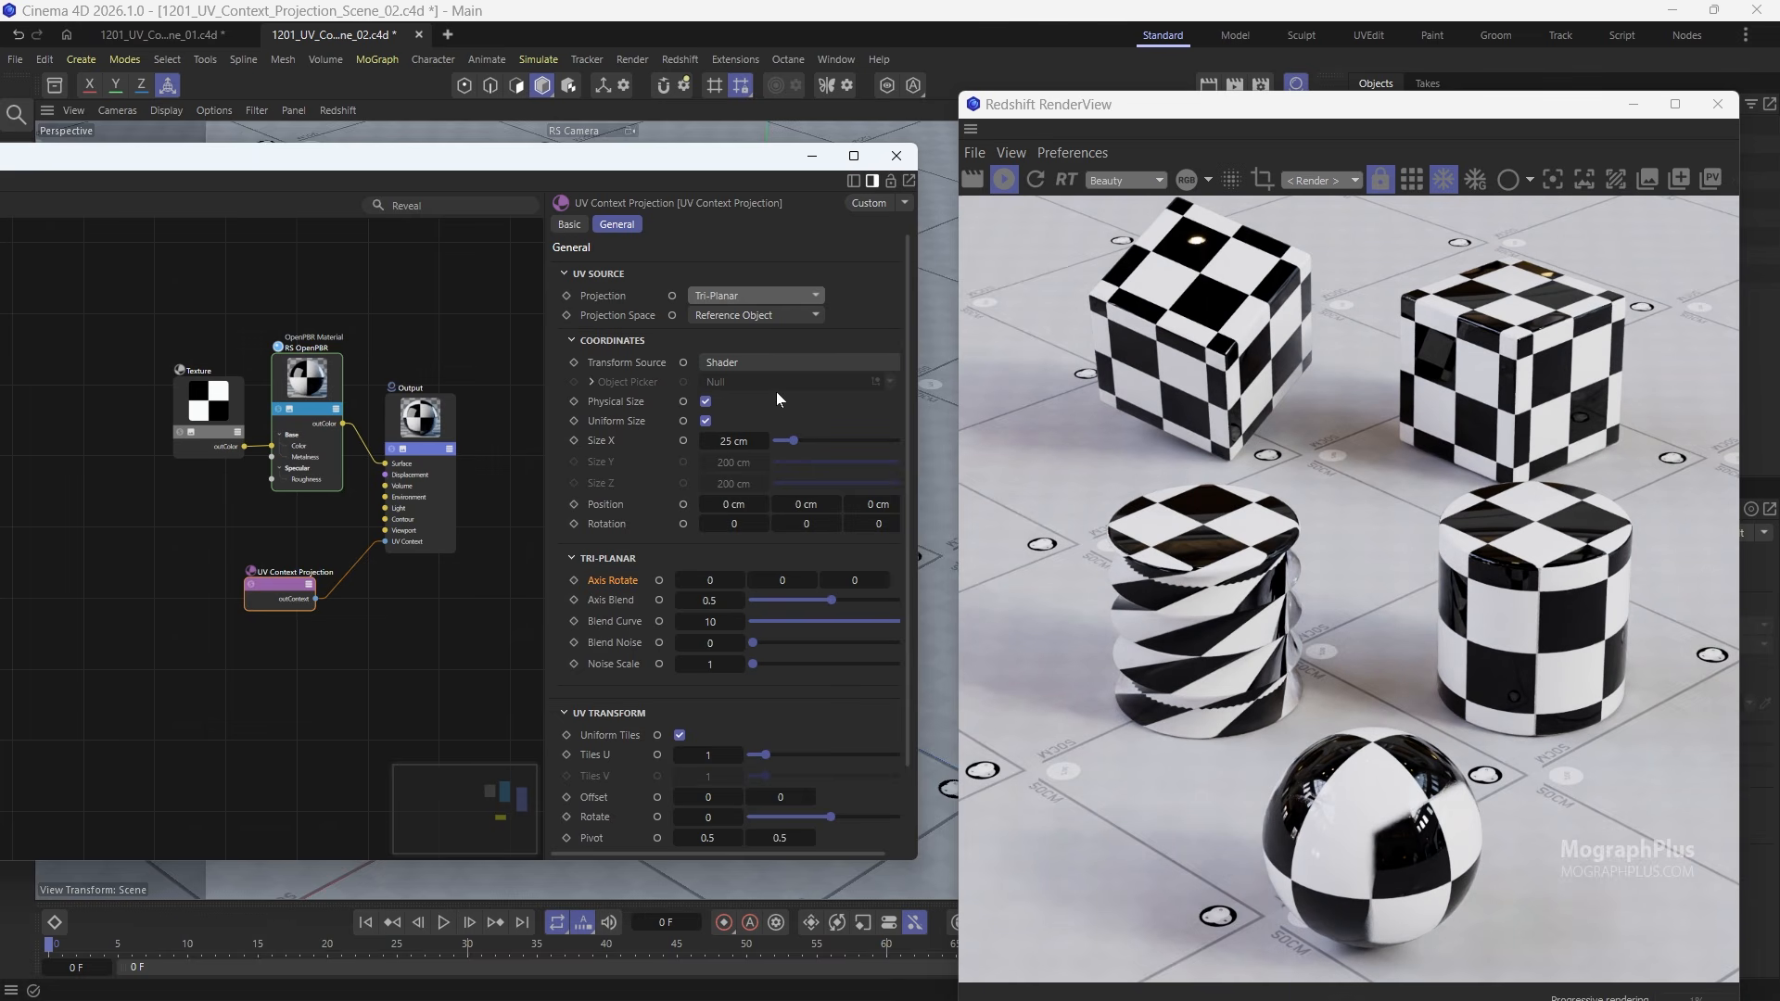
{"action": "left_click", "coordinate": [737, 440]}
{"action": "type", "text": "15"}
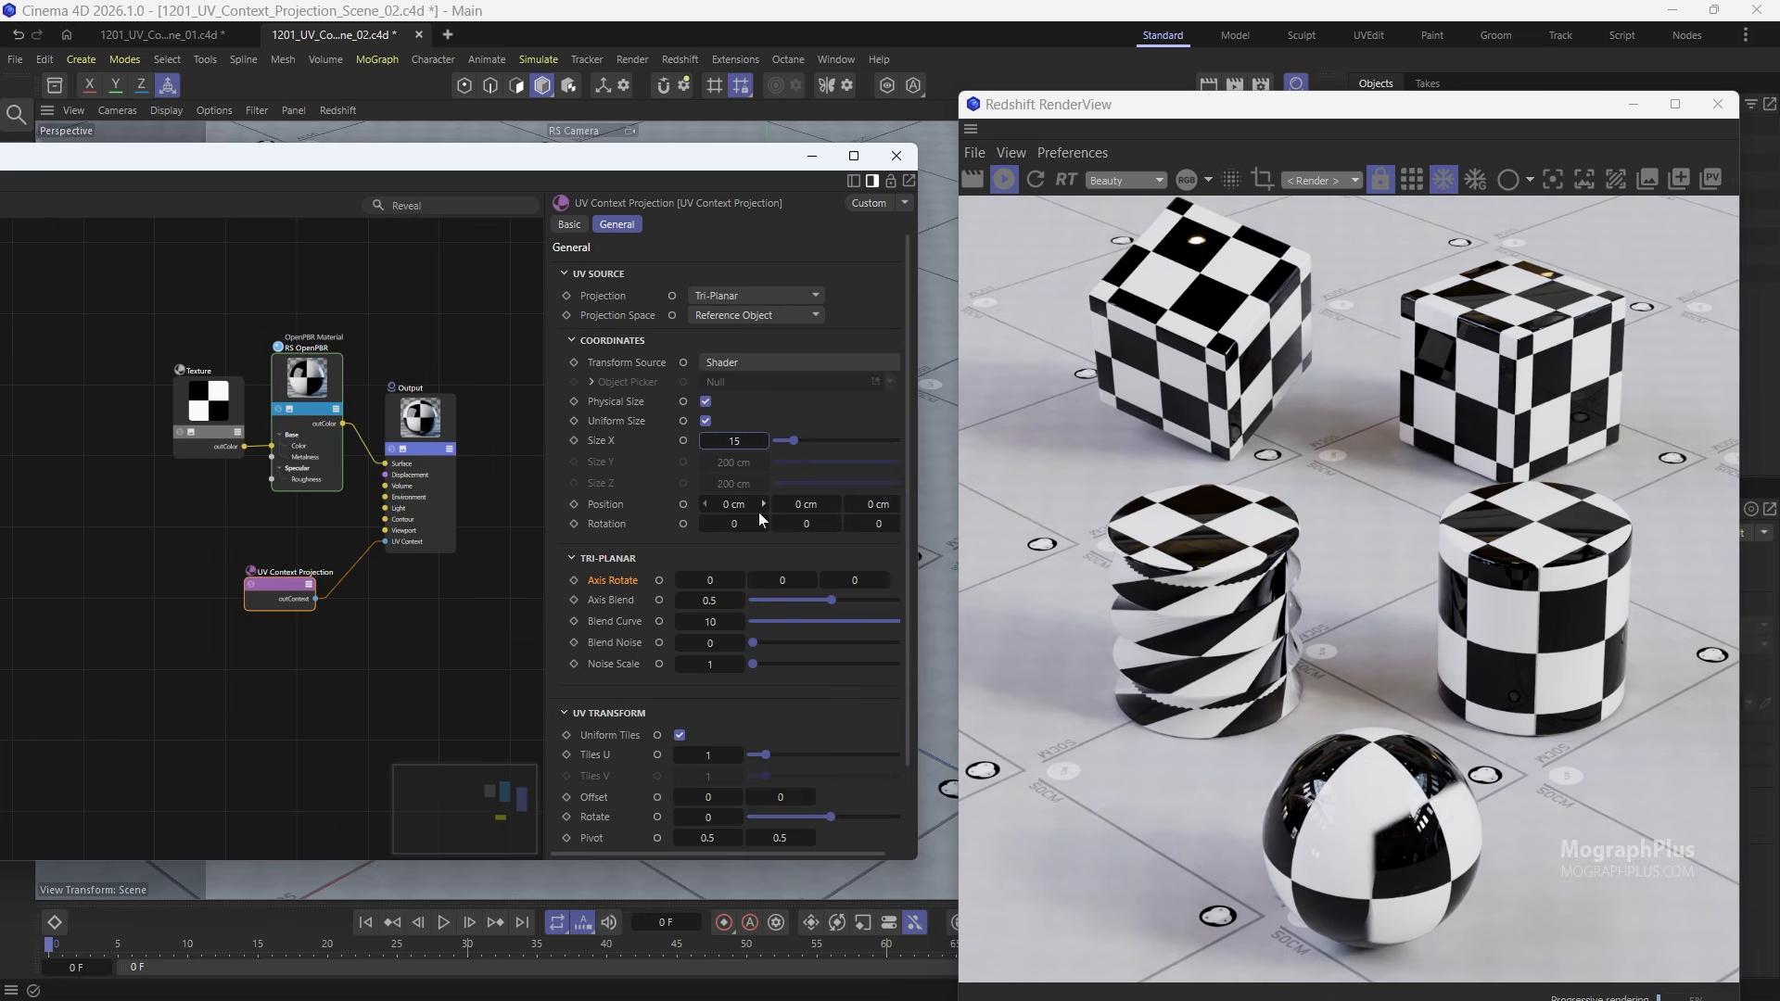
{"action": "key", "text": "Return"}
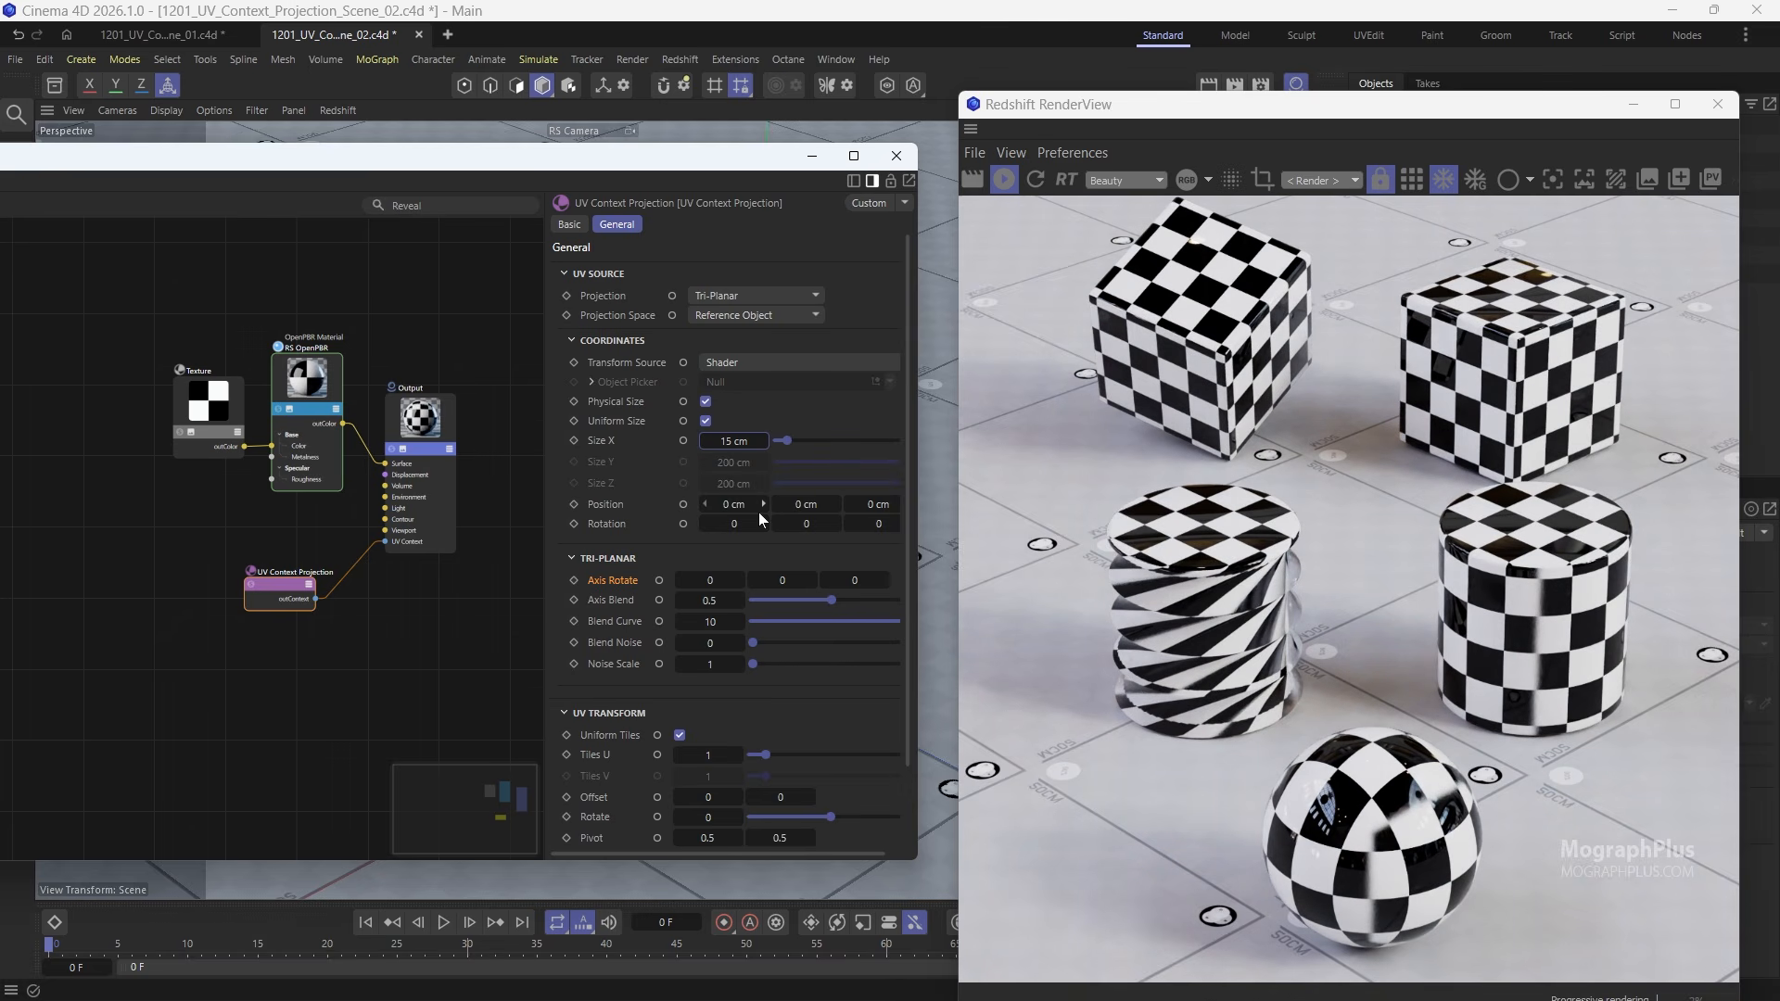